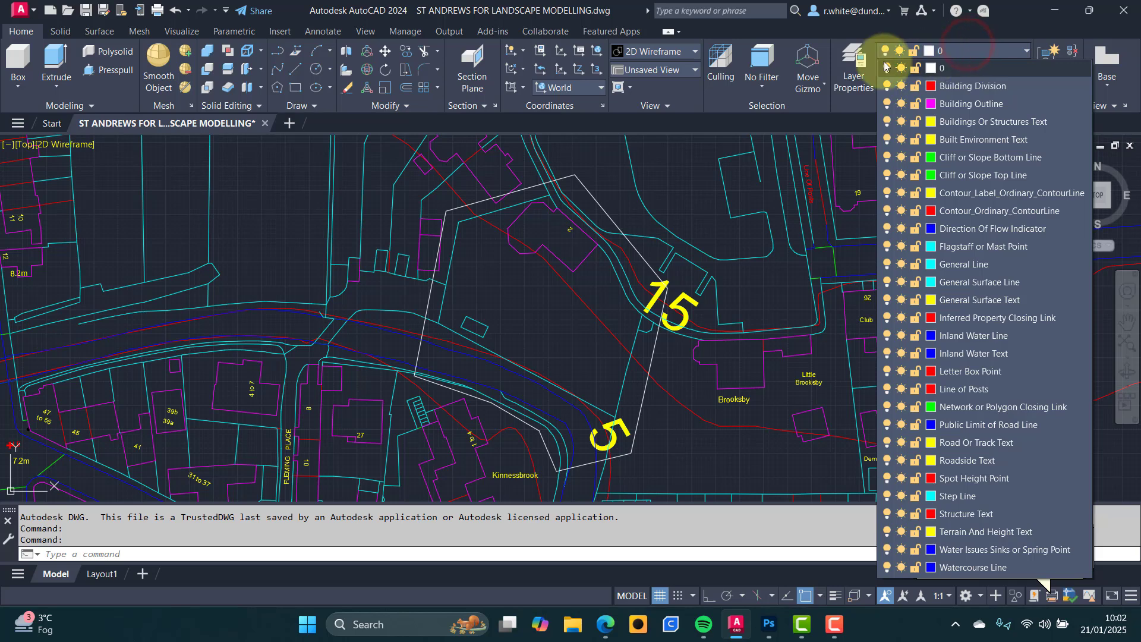
Create a new layer named INTERPOLATE, give it the colour cyan and make it the current layer.
left_click(871, 71)
left_click(859, 71)
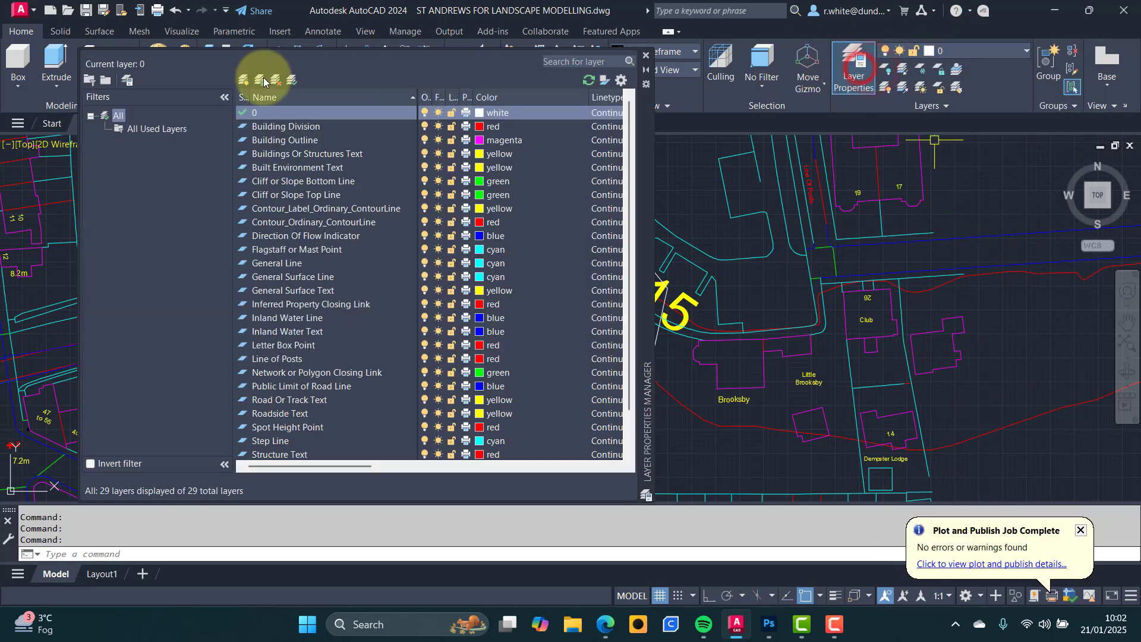
left_click(248, 81)
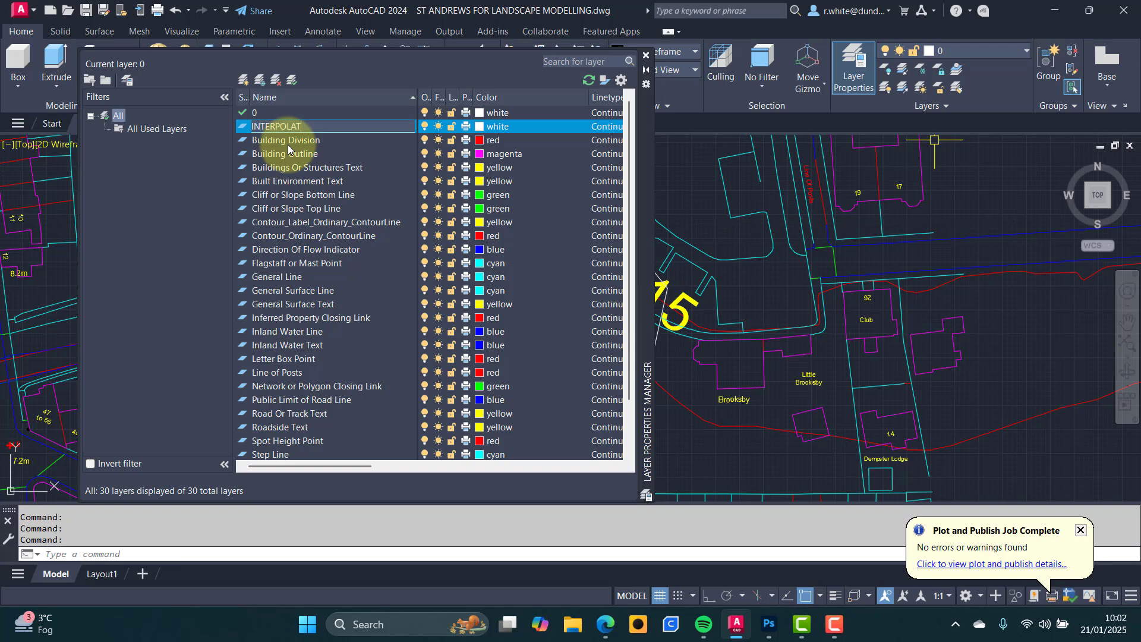
left_click(481, 127)
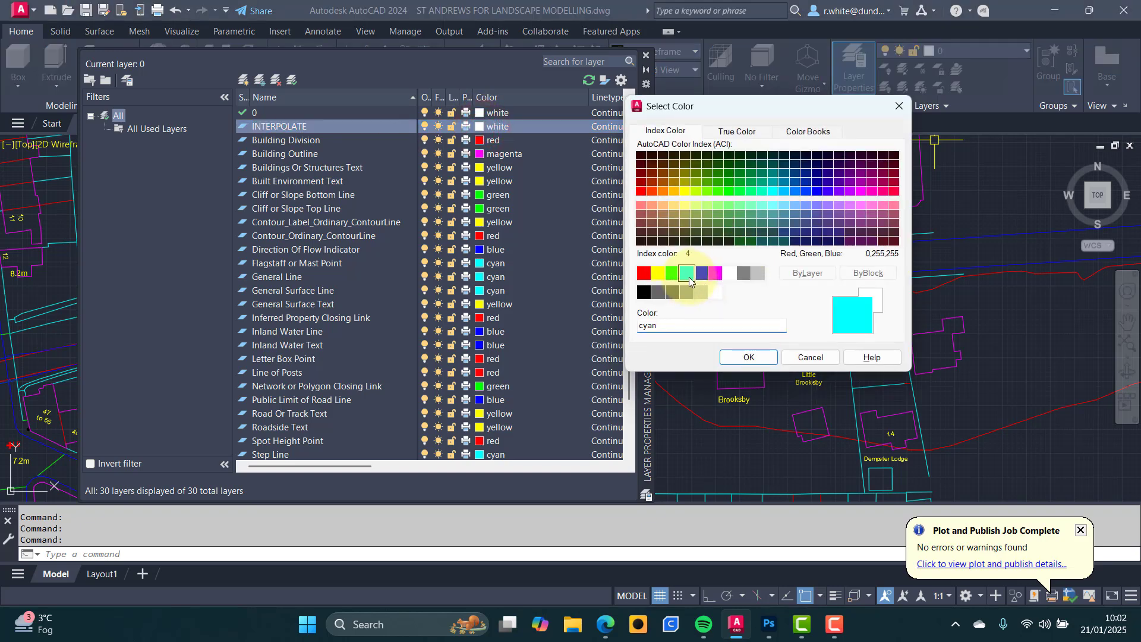
left_click(749, 357)
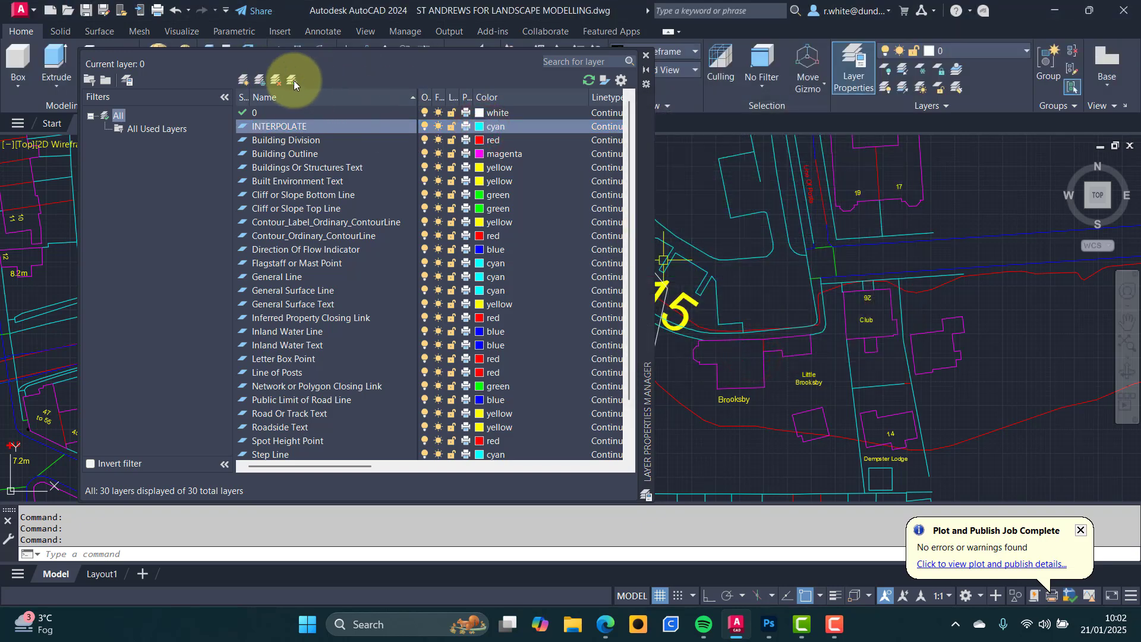
left_click(647, 57)
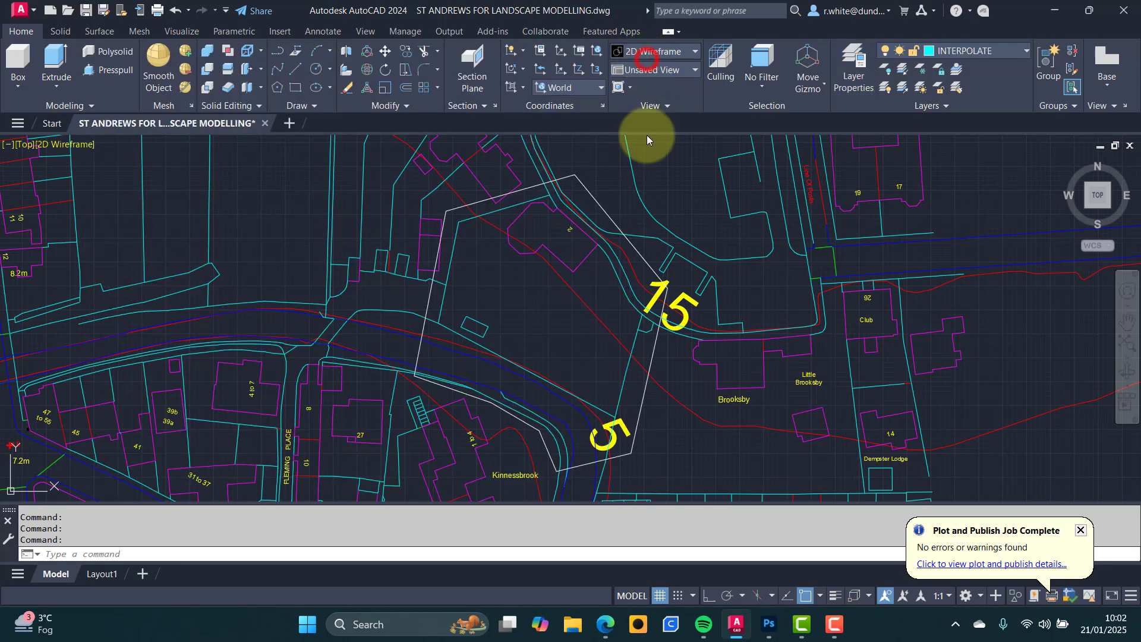
Turn off the contour label, General Line, Building Outline and Buildings Or Structures Text layers by picking their objects.
left_click(884, 69)
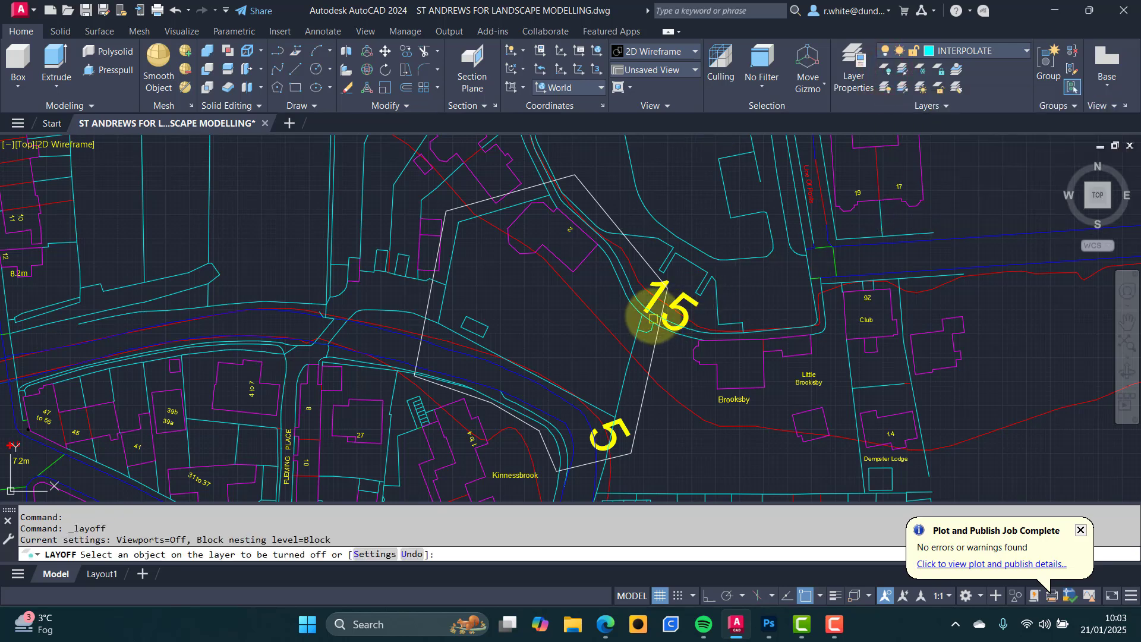
left_click(682, 293)
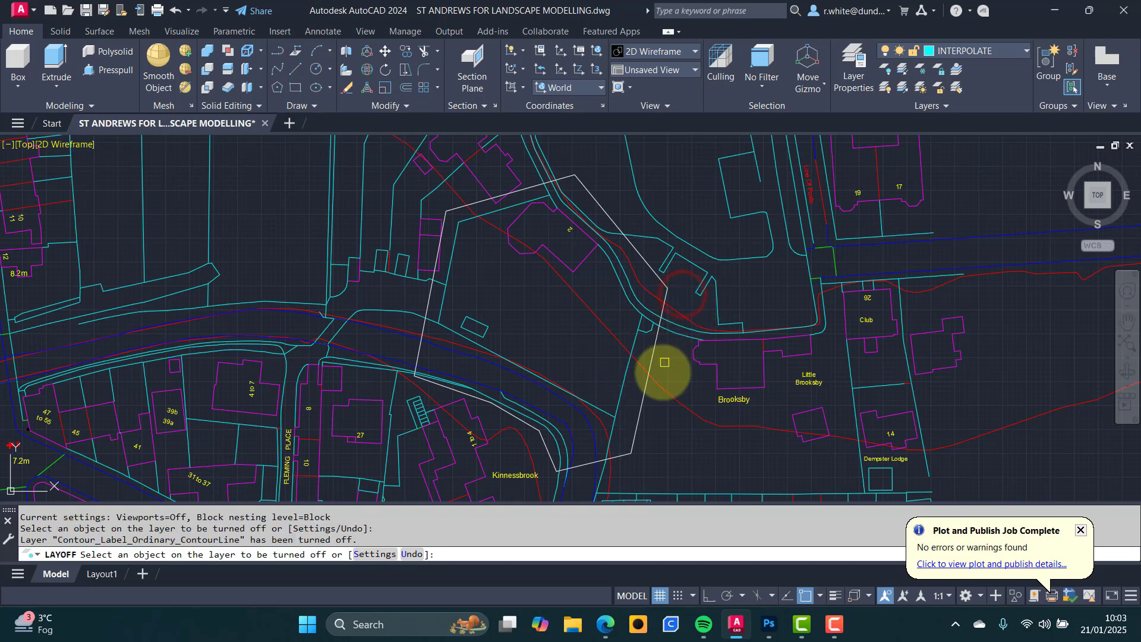
left_click(699, 269)
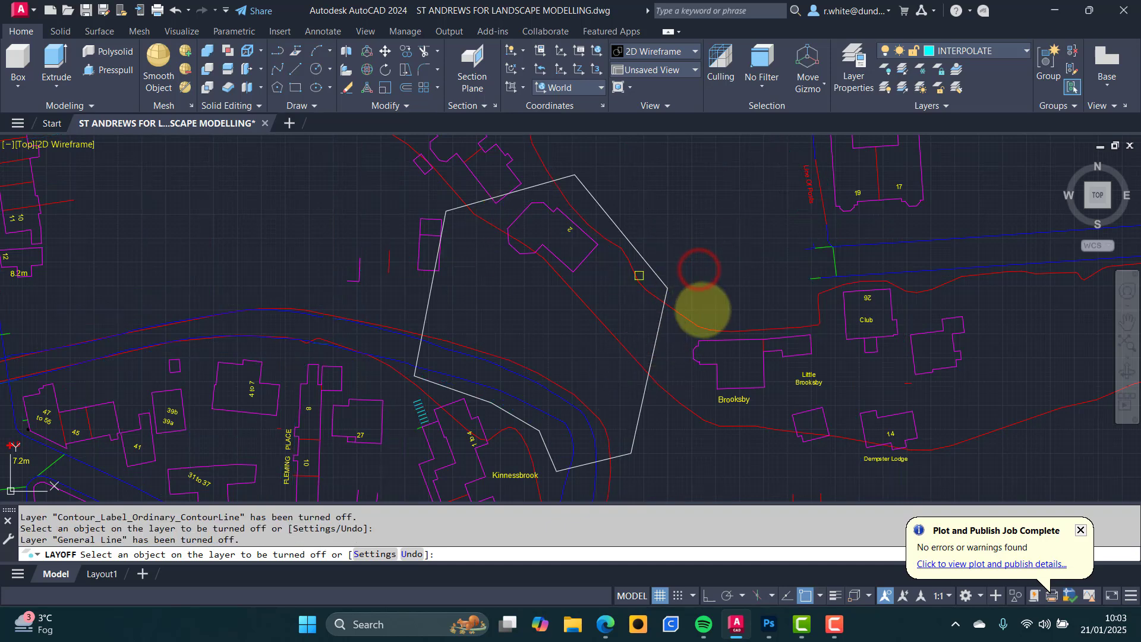
left_click(582, 255)
left_click(567, 229)
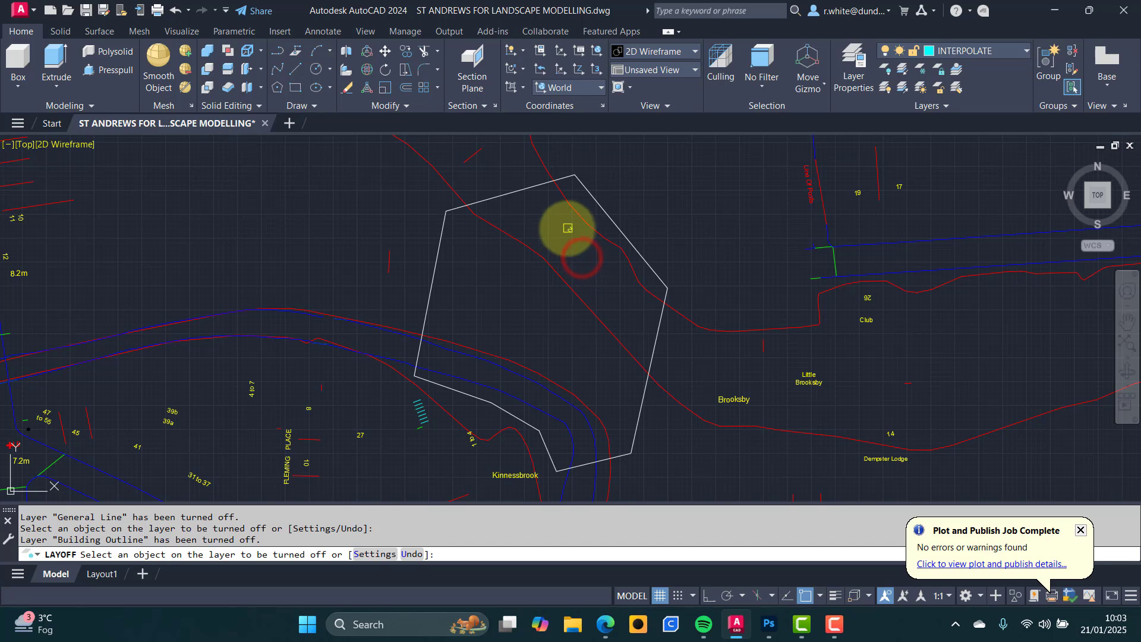
Turn off the Inferred Property Closing Link, Step Line, Network or Polygon Closing Link, street-name text and Building Division layers.
left_click(390, 262)
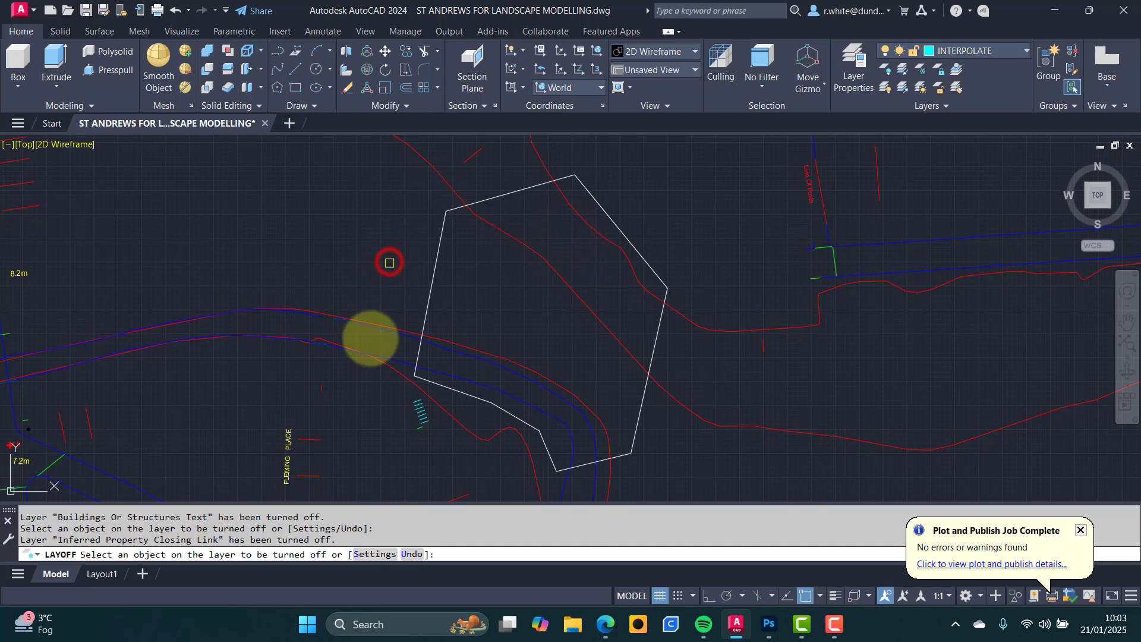
left_click(418, 417)
left_click(409, 432)
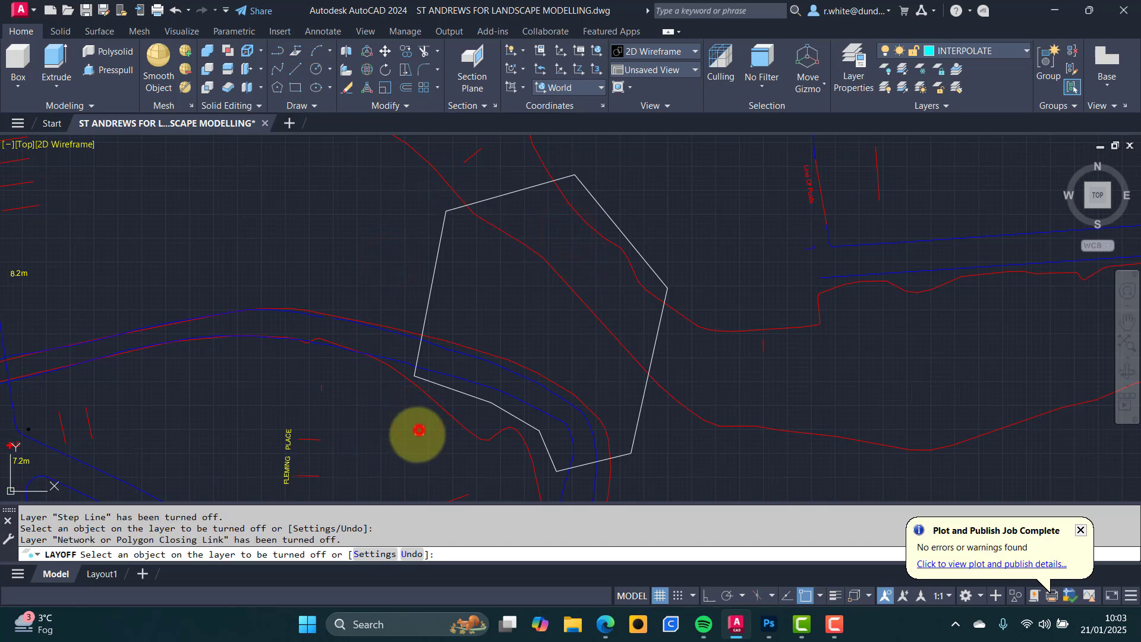
left_click(286, 457)
left_click(300, 435)
left_click(304, 441)
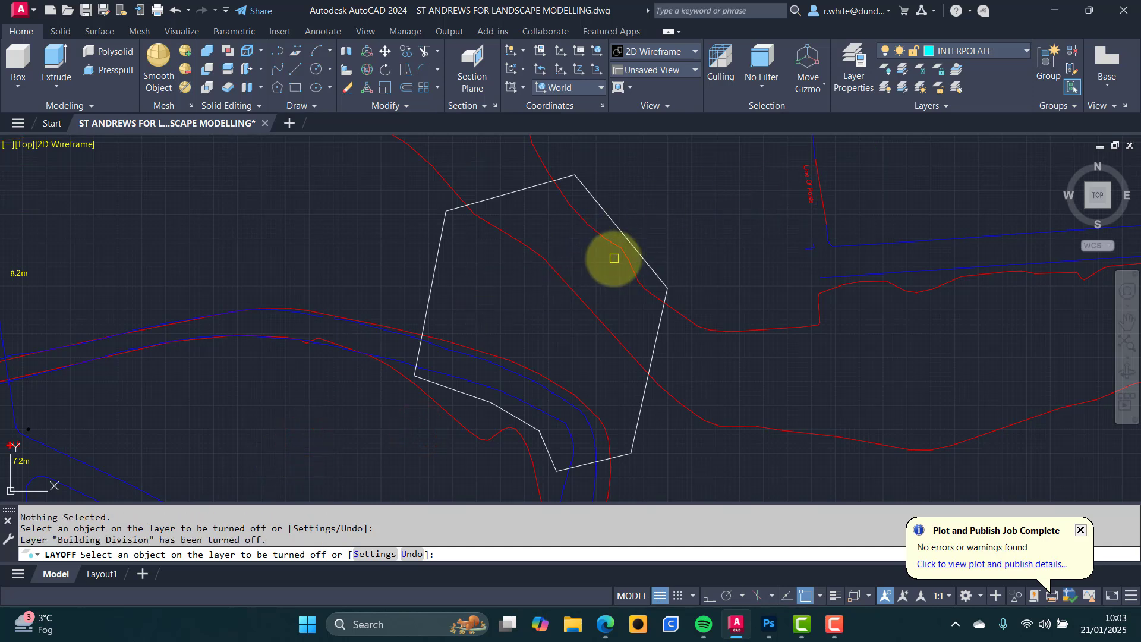
key("Escape")
Disable the Intersection object snap and enable Nearest for tracing the contours with polylines.
scroll(575, 224, "up", 2)
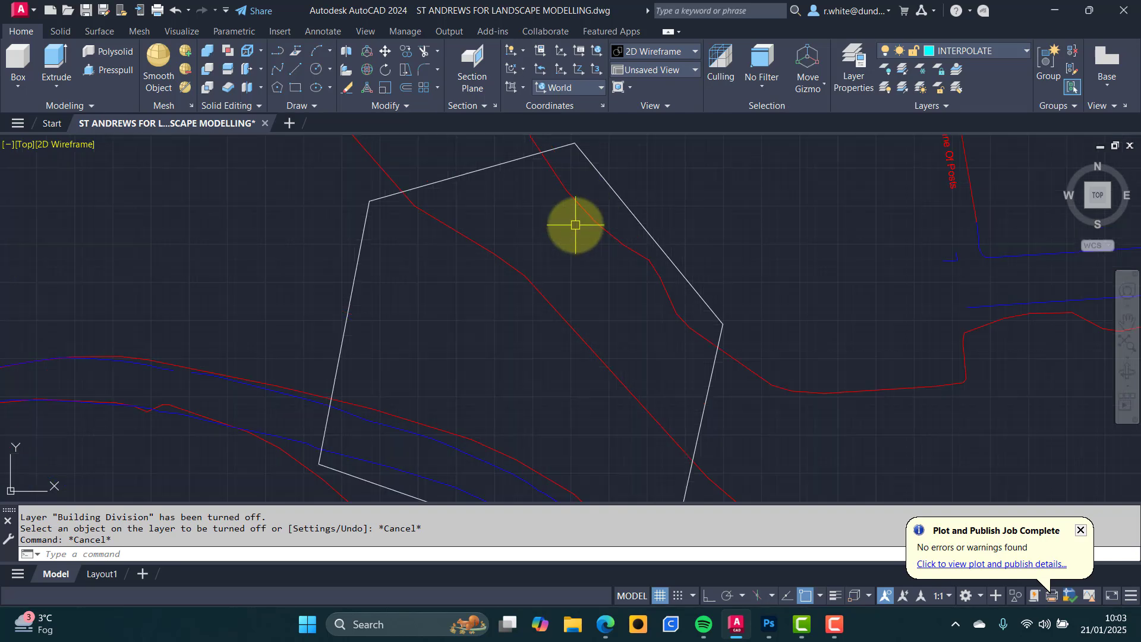
scroll(516, 254, "up", 2)
scroll(560, 262, "down", 4)
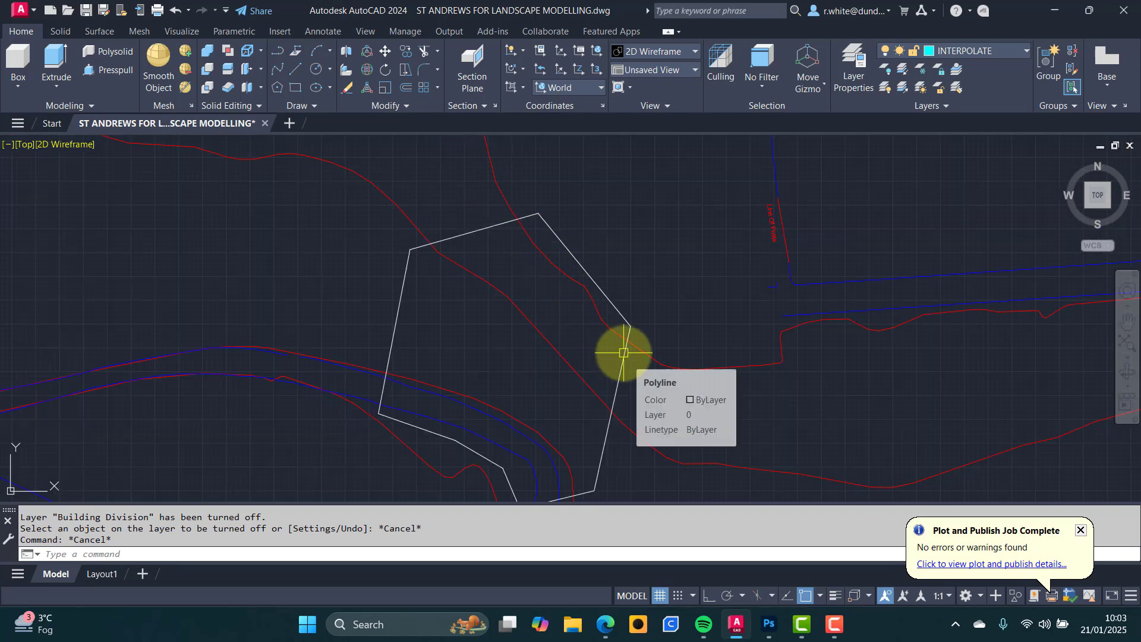
scroll(623, 353, "down", 1)
scroll(563, 323, "down", 2)
middle_click_drag(562, 323, 500, 303)
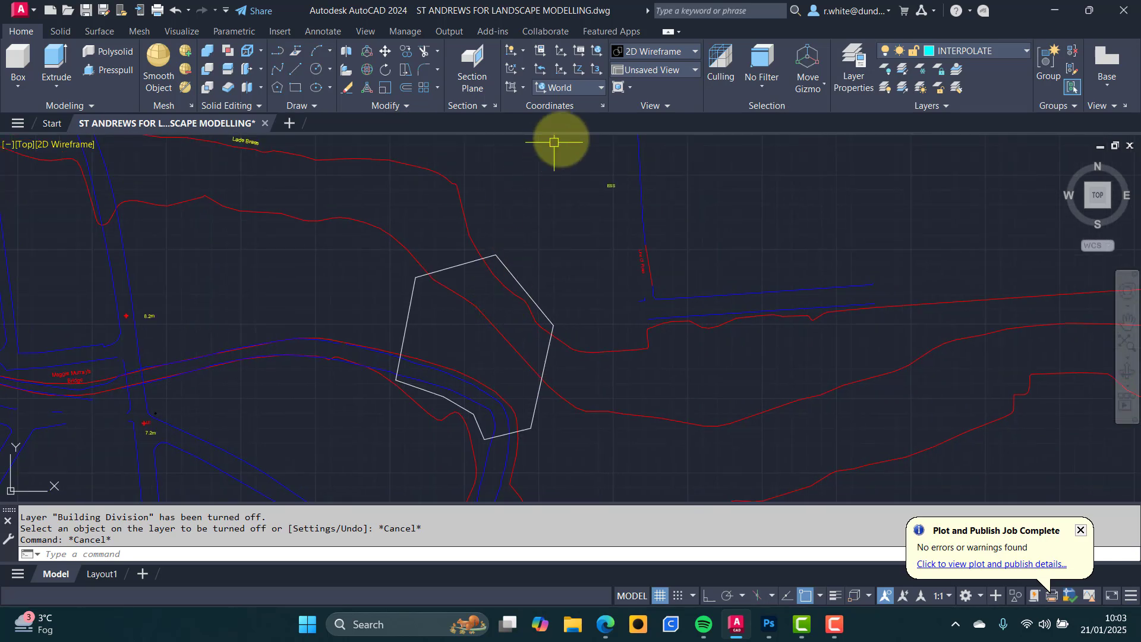
left_click(277, 54)
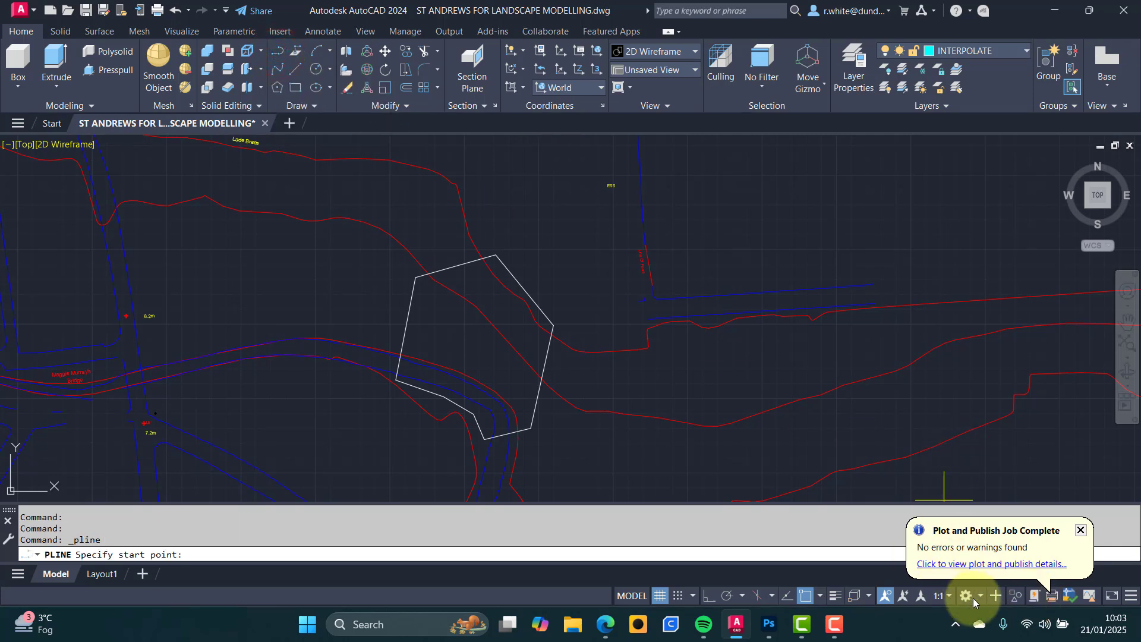
left_click(820, 596)
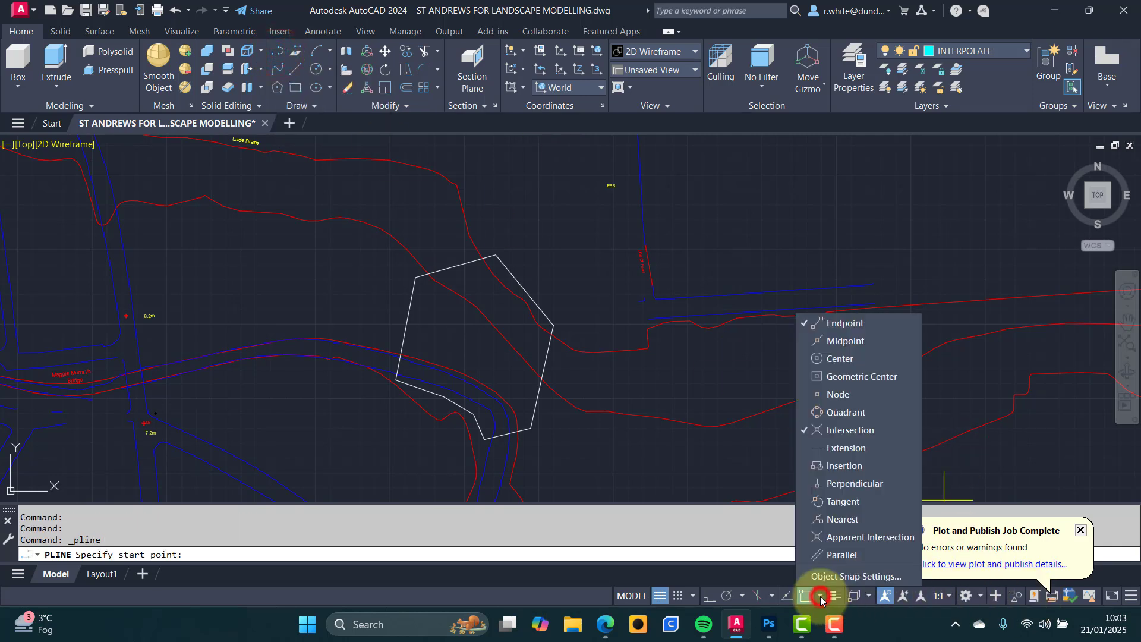
left_click(807, 430)
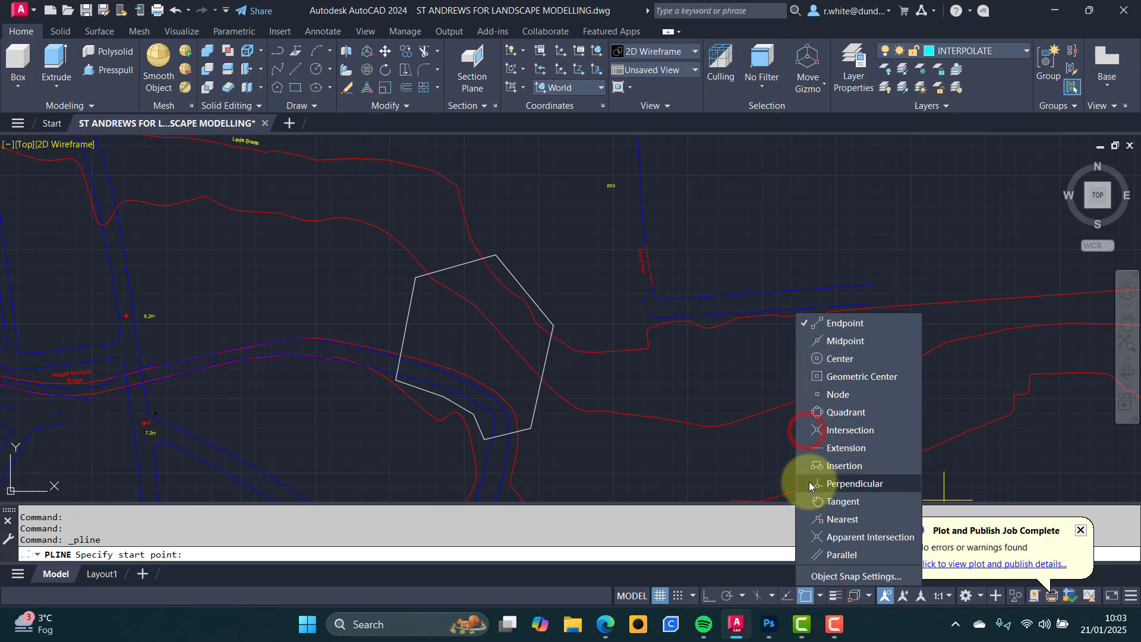
left_click(805, 521)
left_click(373, 206)
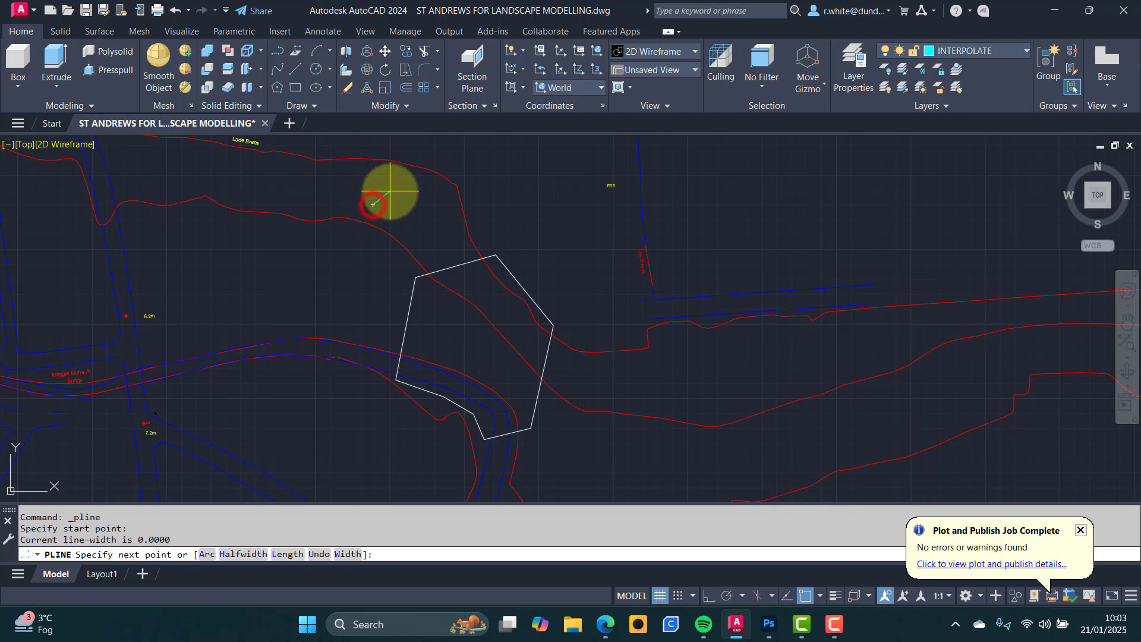
key("Escape")
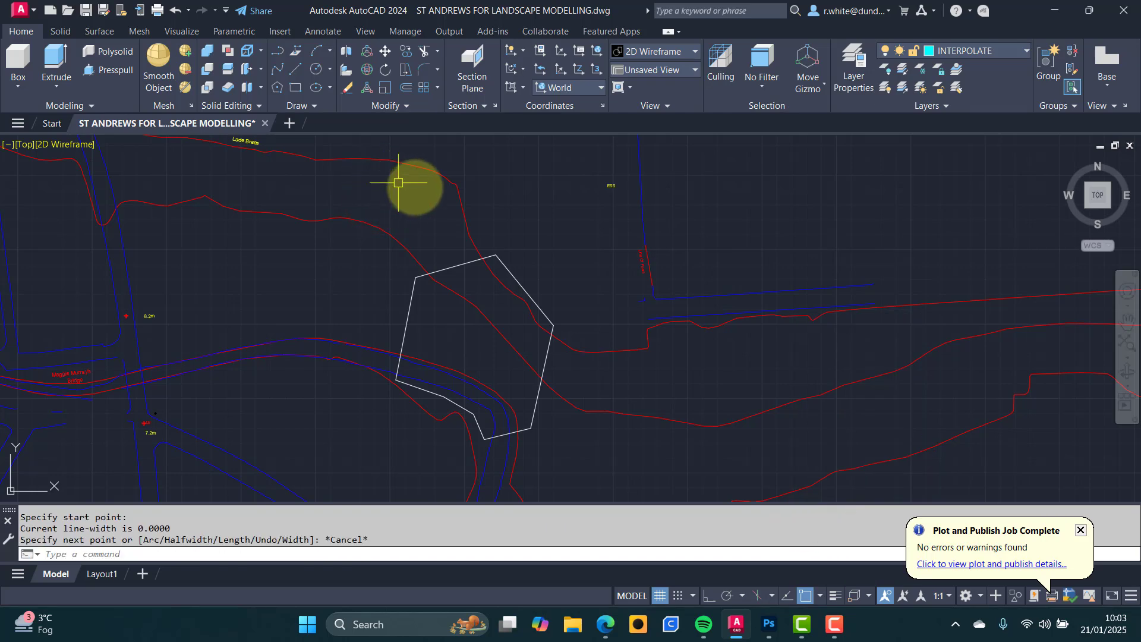
Trace the northernmost red contour through the site boundary with a simplified polyline, ending near the contour's sharp corner east of the site.
left_click(279, 55)
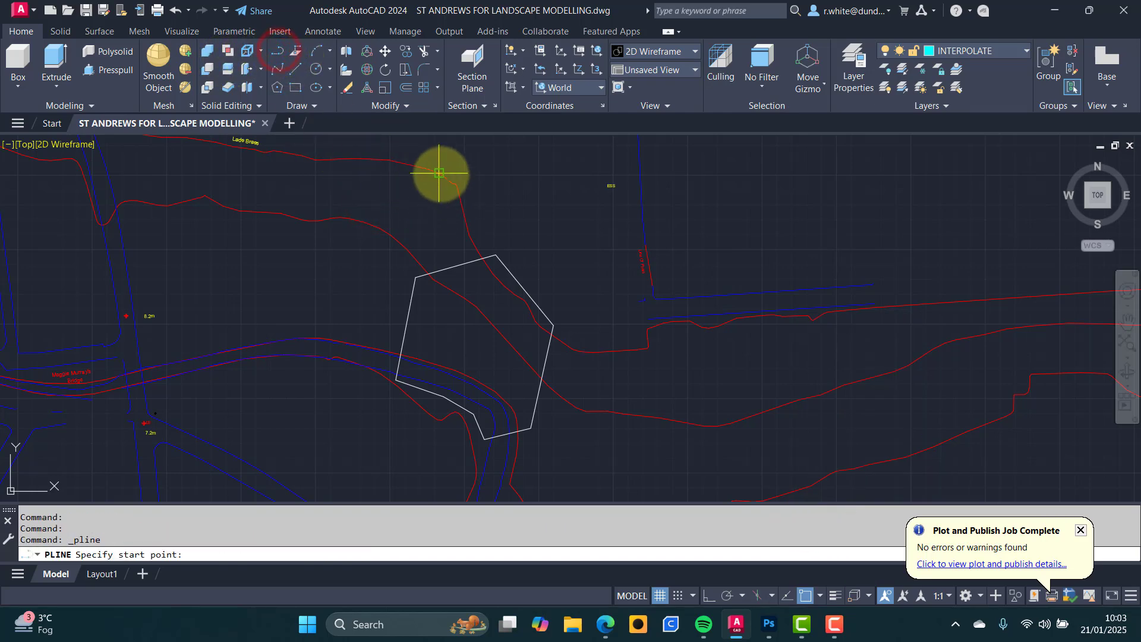
scroll(428, 172, "up", 2)
scroll(405, 187, "down", 4)
scroll(409, 175, "up", 2)
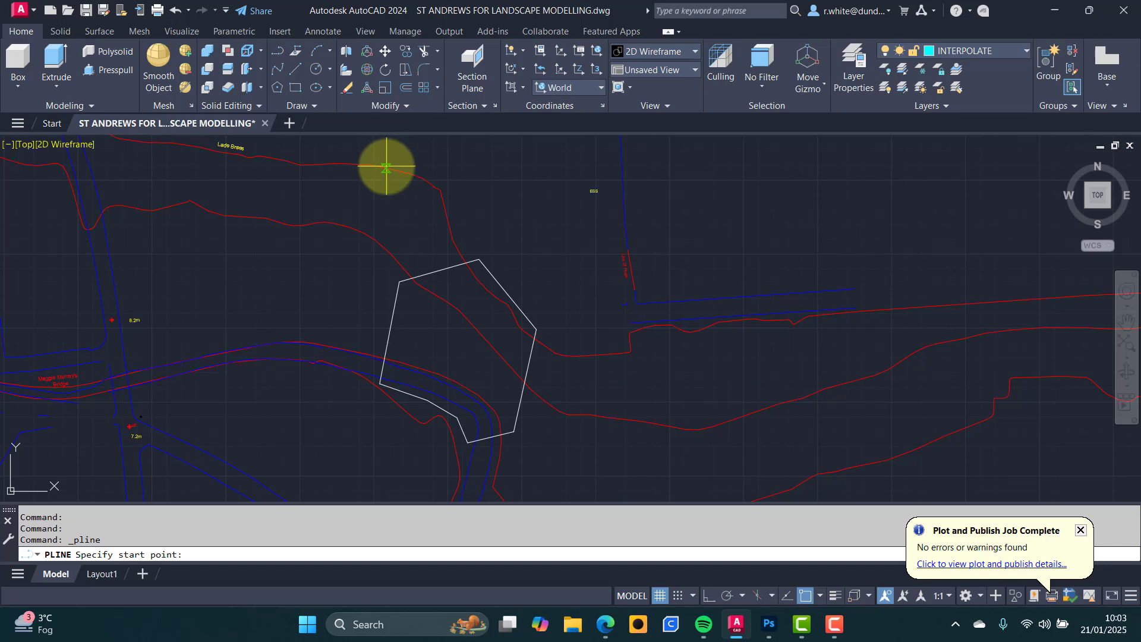
left_click(385, 167)
scroll(422, 177, "up", 2)
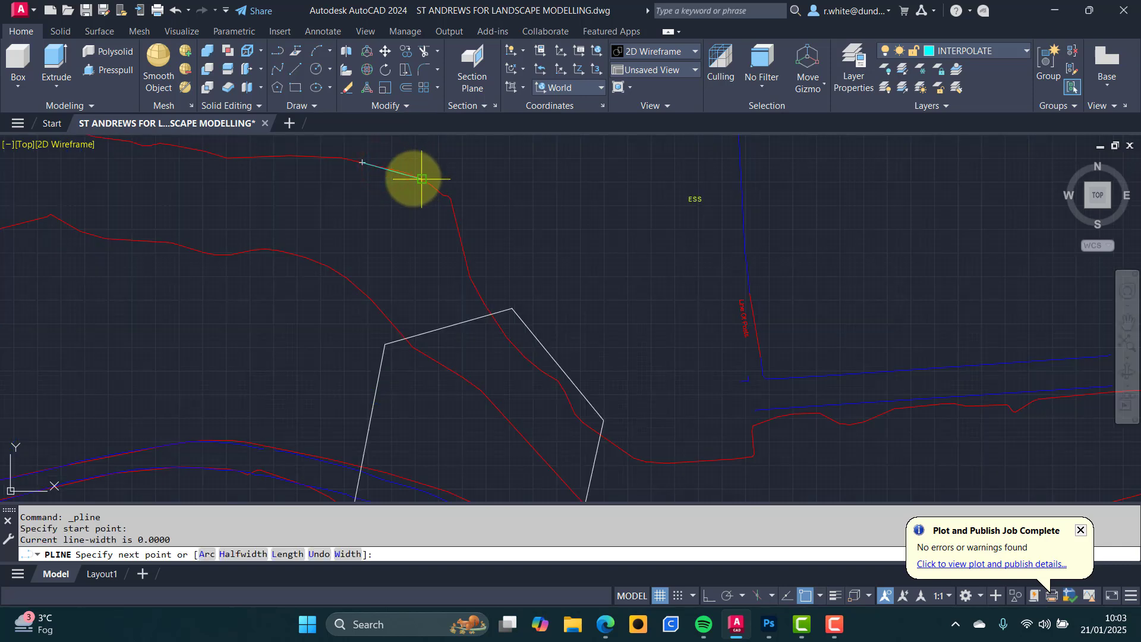
left_click(412, 175)
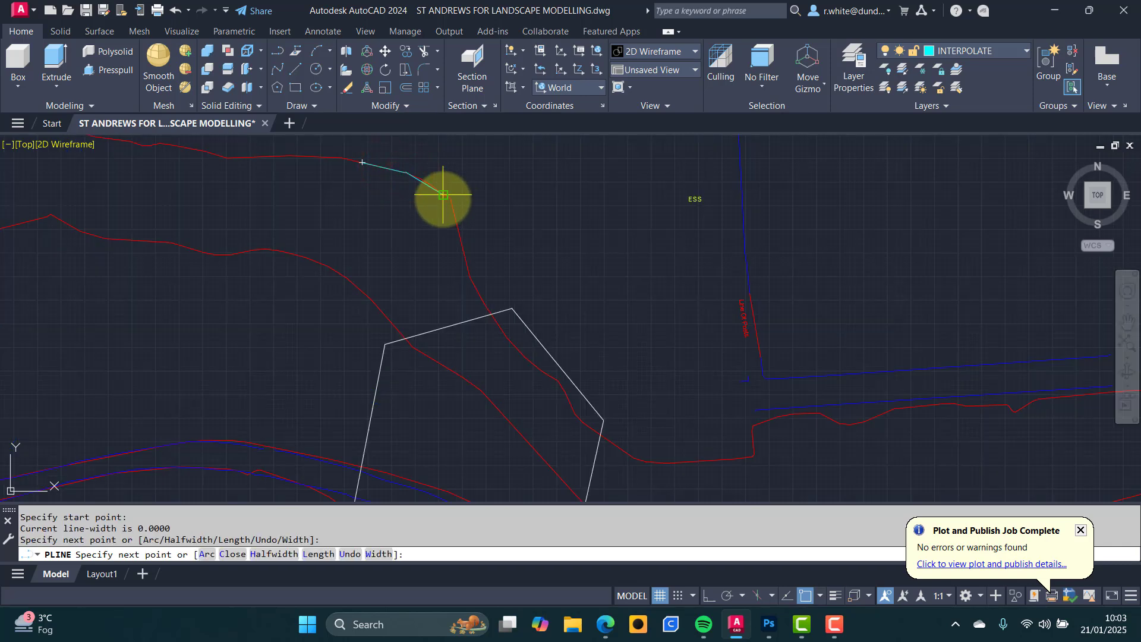
left_click(443, 194)
left_click(463, 244)
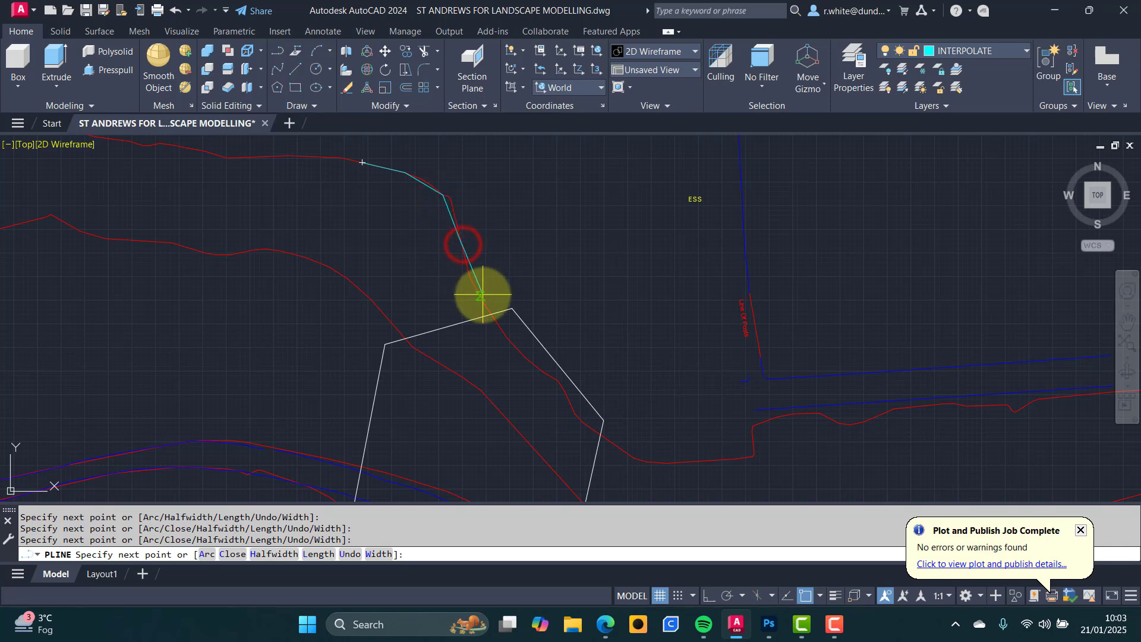
left_click(482, 295)
left_click(513, 343)
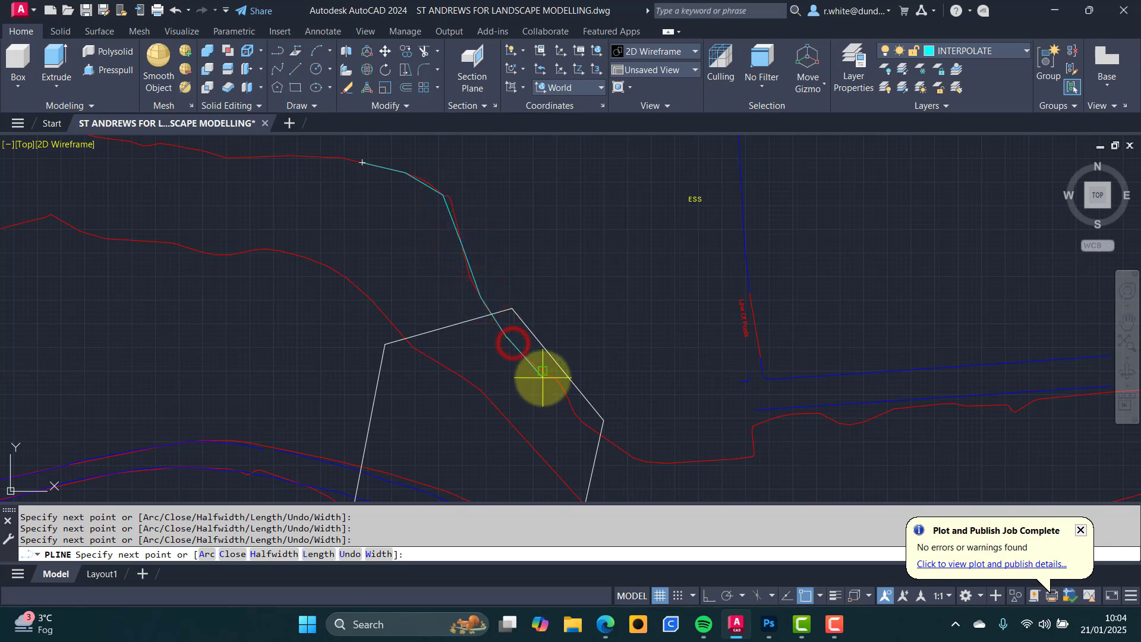
left_click(543, 376)
left_click(578, 423)
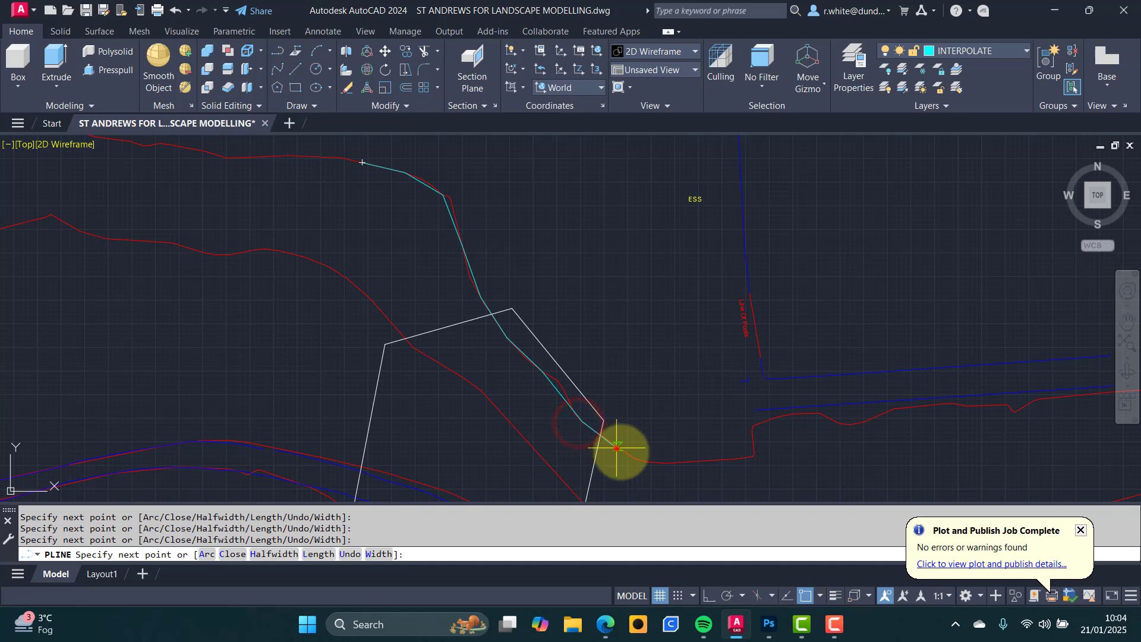
left_click(617, 447)
left_click(695, 462)
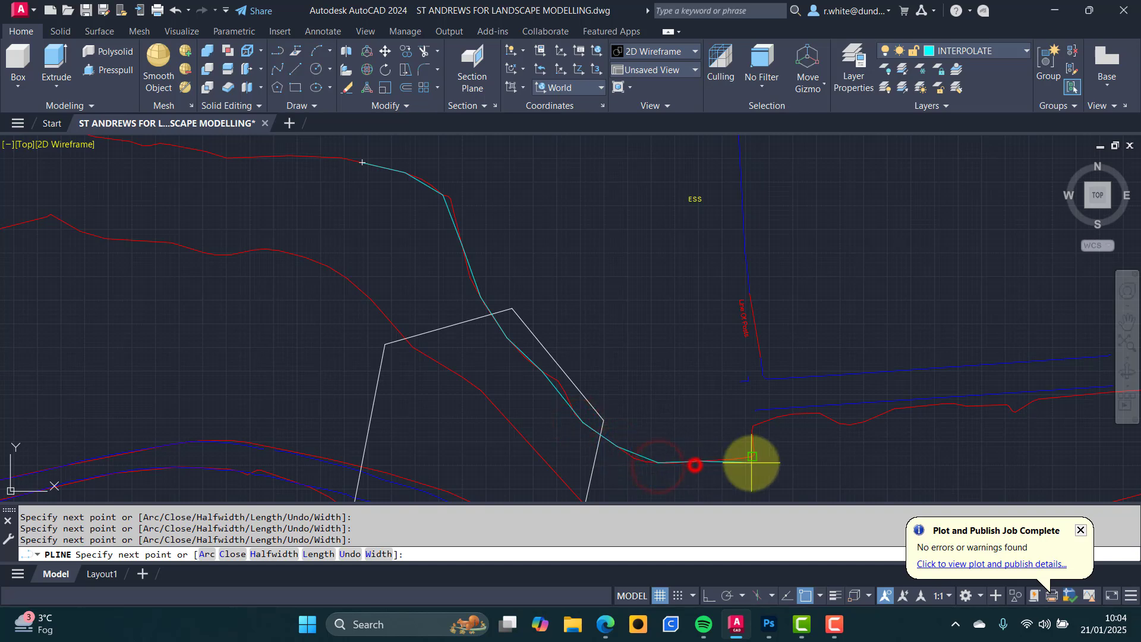
left_click(741, 458)
scroll(604, 265, "down", 4)
scroll(491, 229, "up", 4)
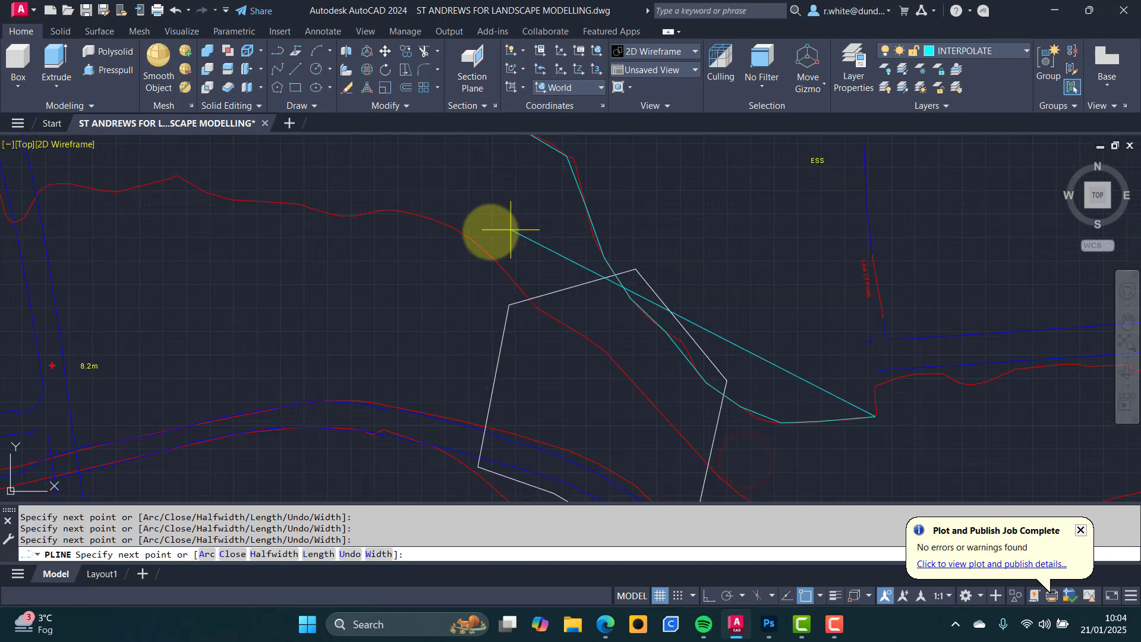
key("Return")
Trace the middle red contour diagonally across the site with a simplified polyline extending beyond the boundary on both sides.
key("Return")
left_click(385, 209)
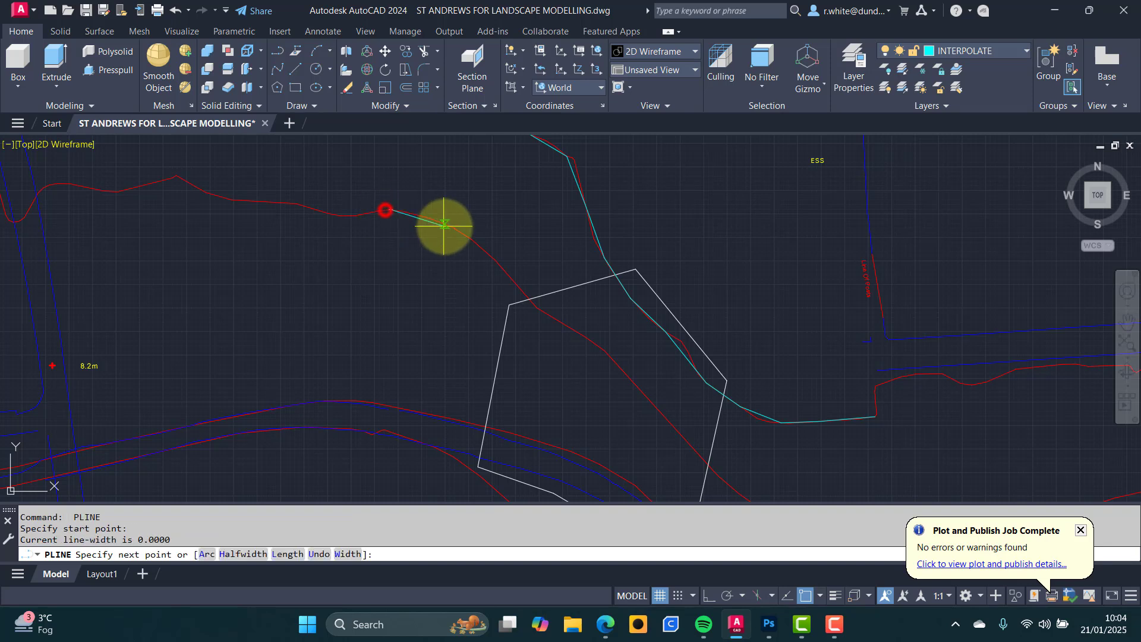
left_click(445, 226)
left_click(495, 261)
left_click(523, 290)
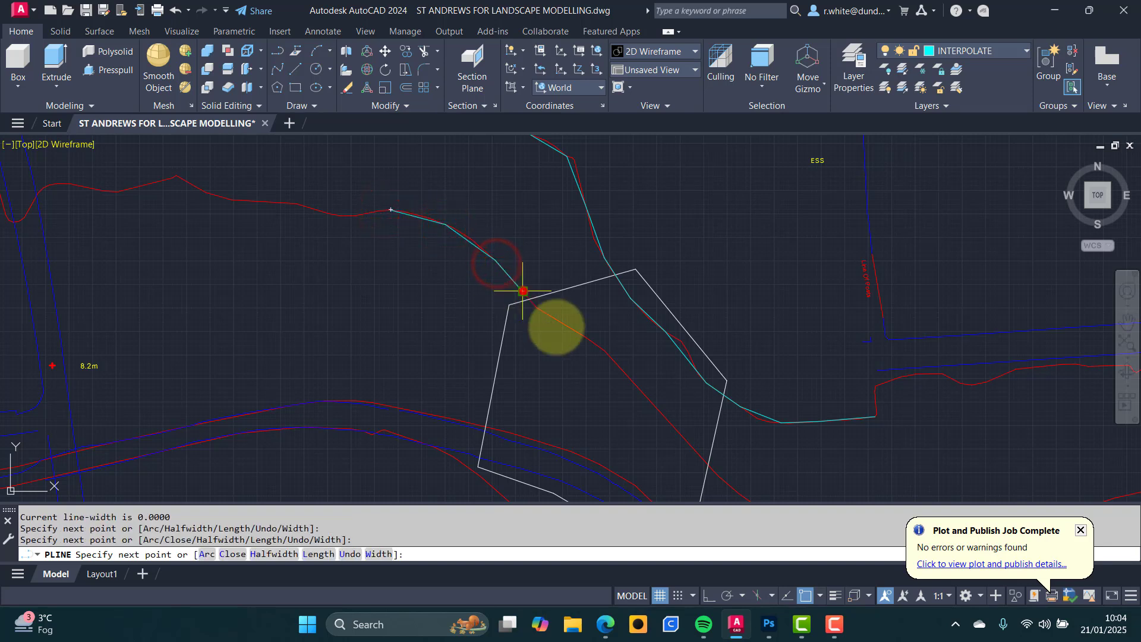
left_click(568, 328)
left_click(630, 378)
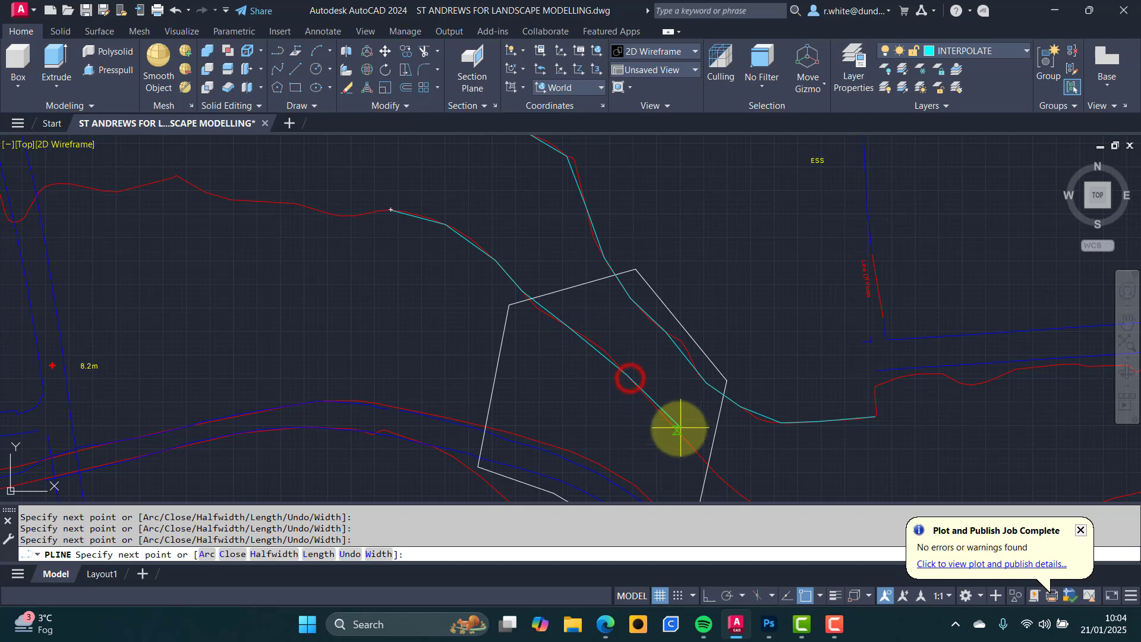
middle_click_drag(680, 435, 562, 283)
left_click(623, 342)
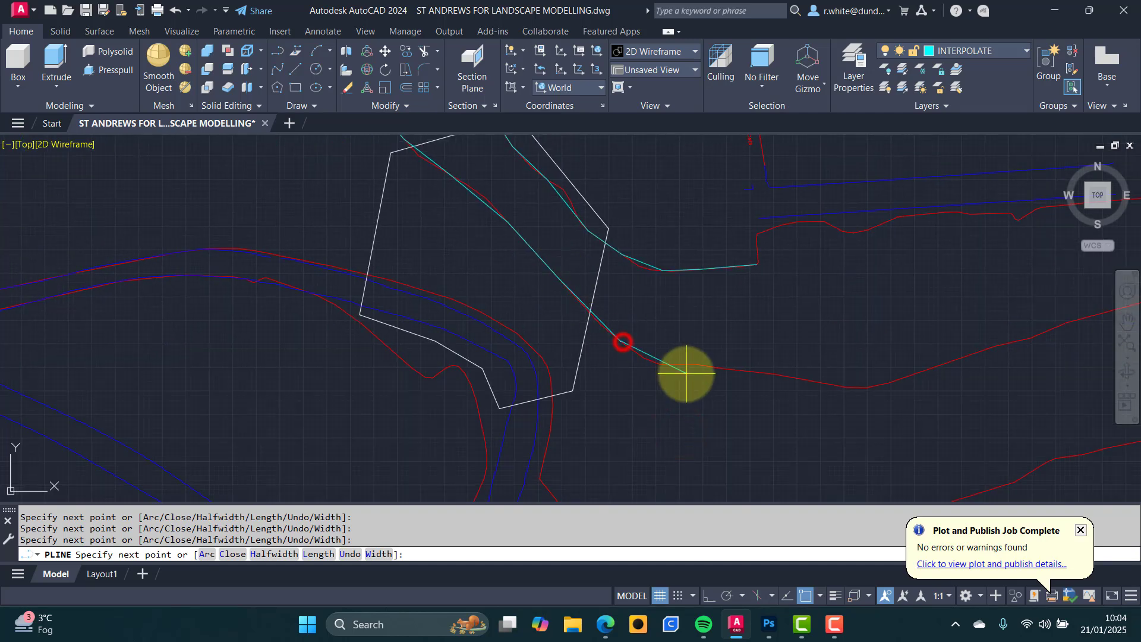
left_click(734, 370)
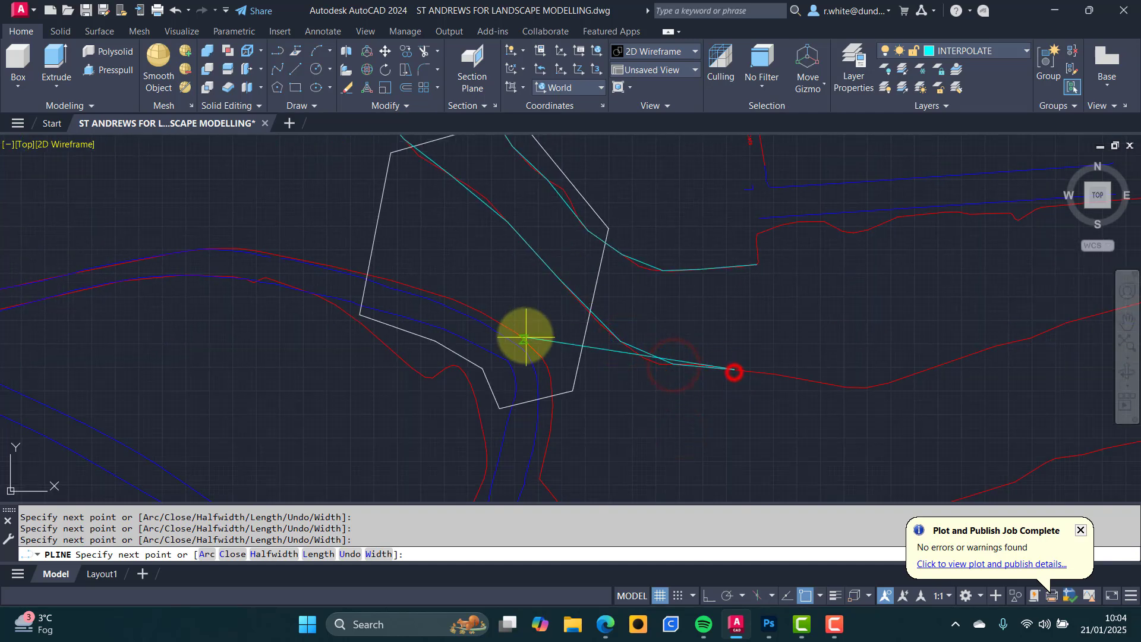
scroll(505, 328, "down", 2)
key("Return")
Trace the southern red contour with a simplified polyline, starting west of the site and following it to the bend near the southeast boundary.
key("Return")
scroll(339, 278, "up", 4)
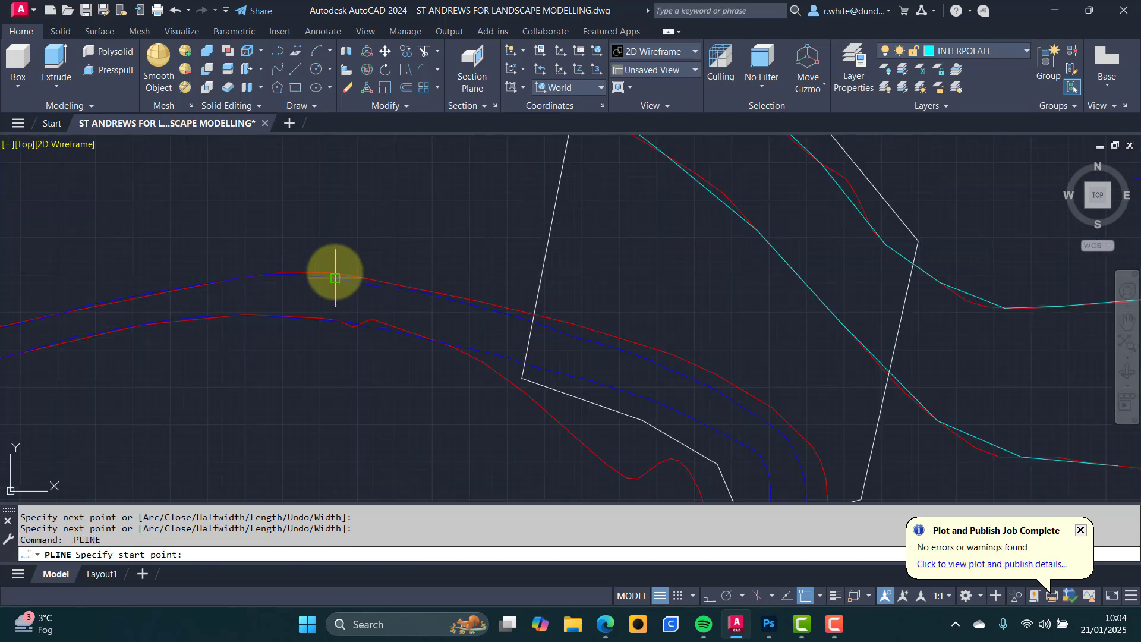
left_click(305, 273)
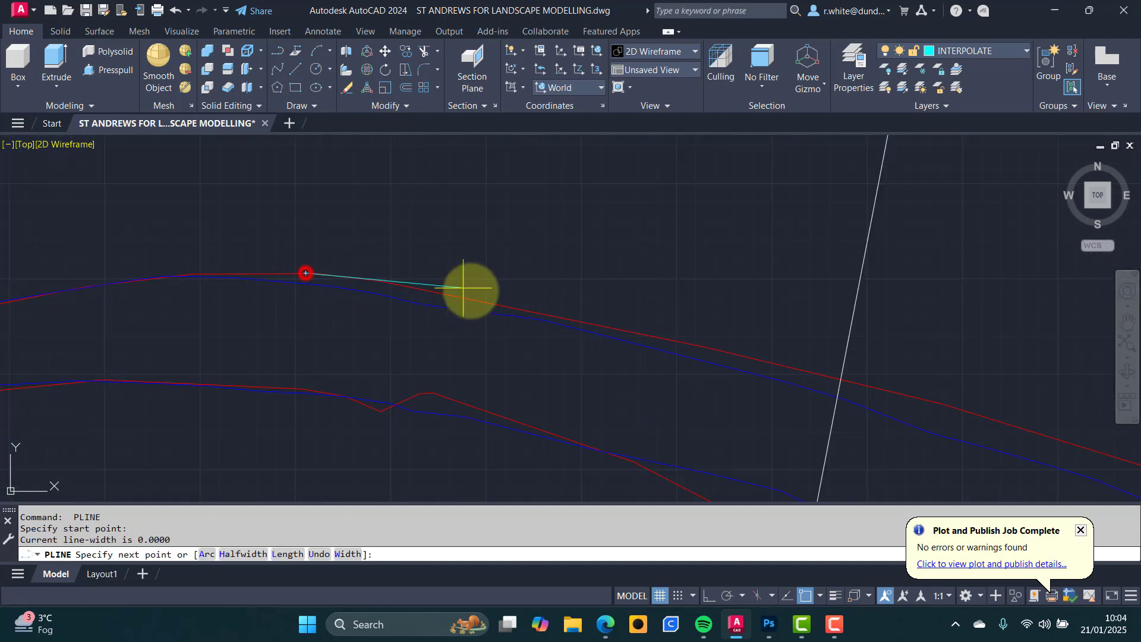
left_click(466, 297)
left_click(603, 324)
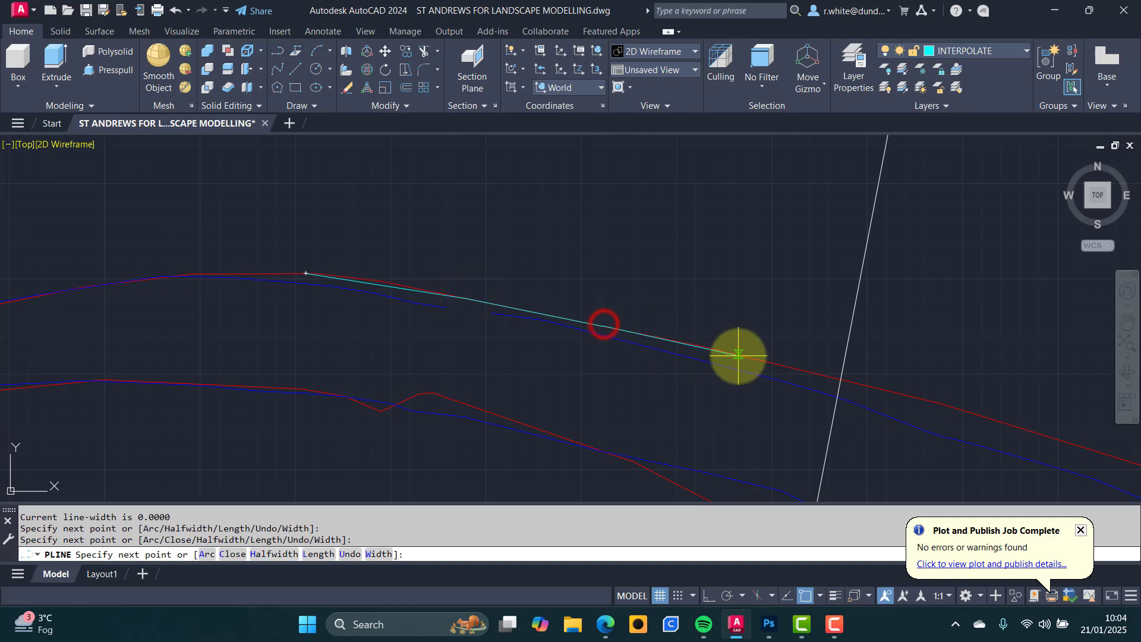
left_click(738, 356)
left_click(933, 404)
scroll(974, 417, "down", 2)
middle_click_drag(983, 416, 549, 243)
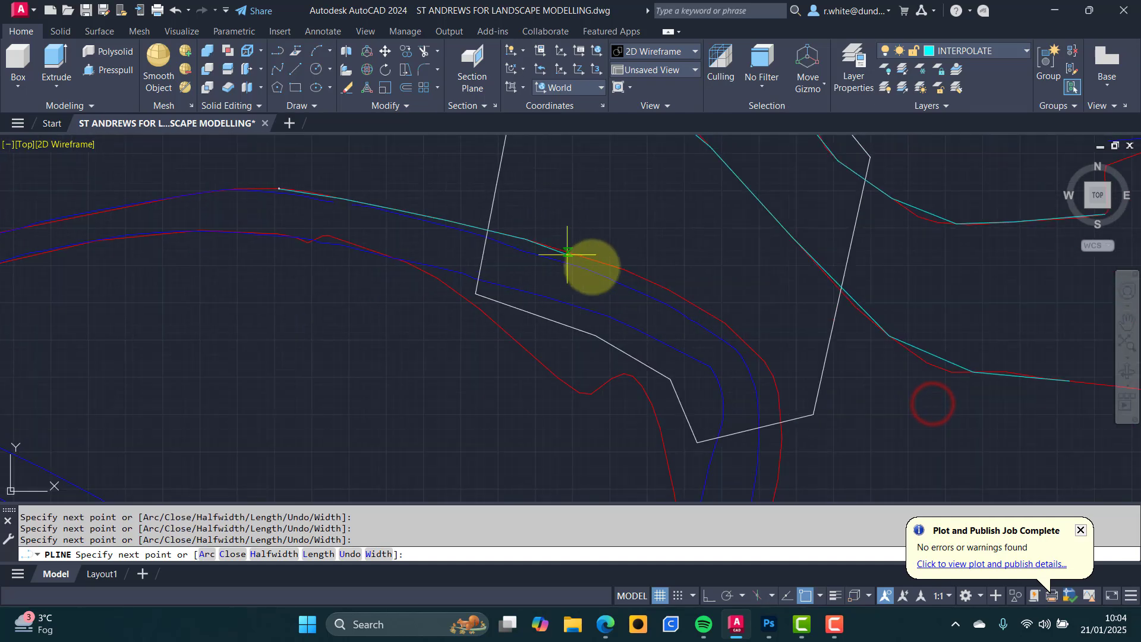
left_click(589, 259)
left_click(667, 285)
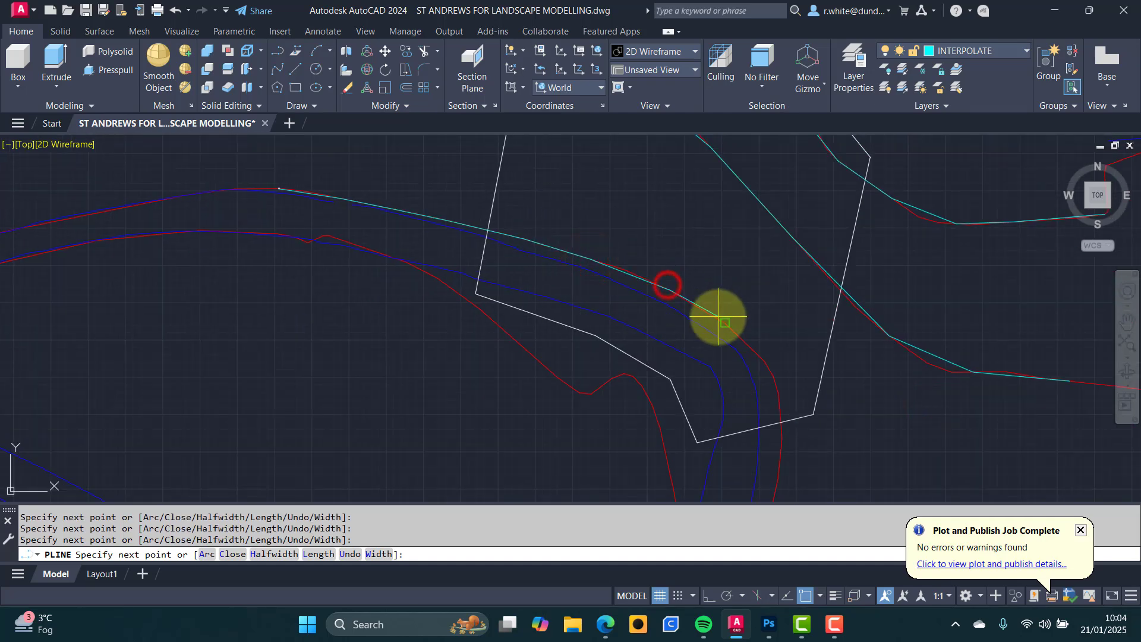
left_click(717, 317)
left_click(778, 393)
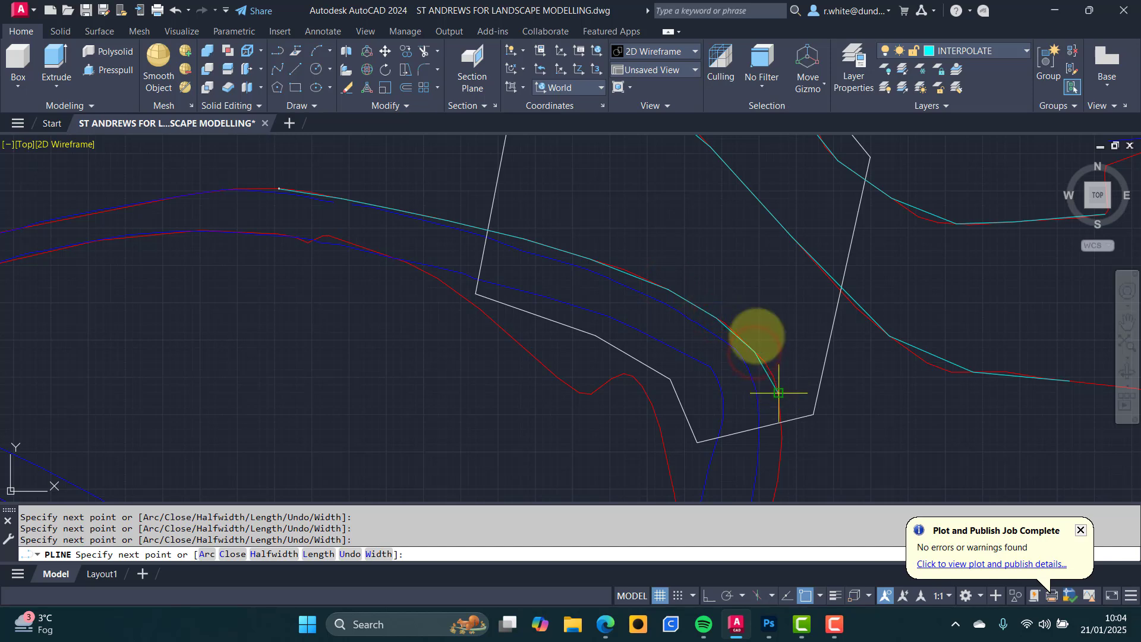
Continue the southern contour's polyline south across the site boundary and finish it where the contour curves east beyond the site.
scroll(763, 350, "up", 4)
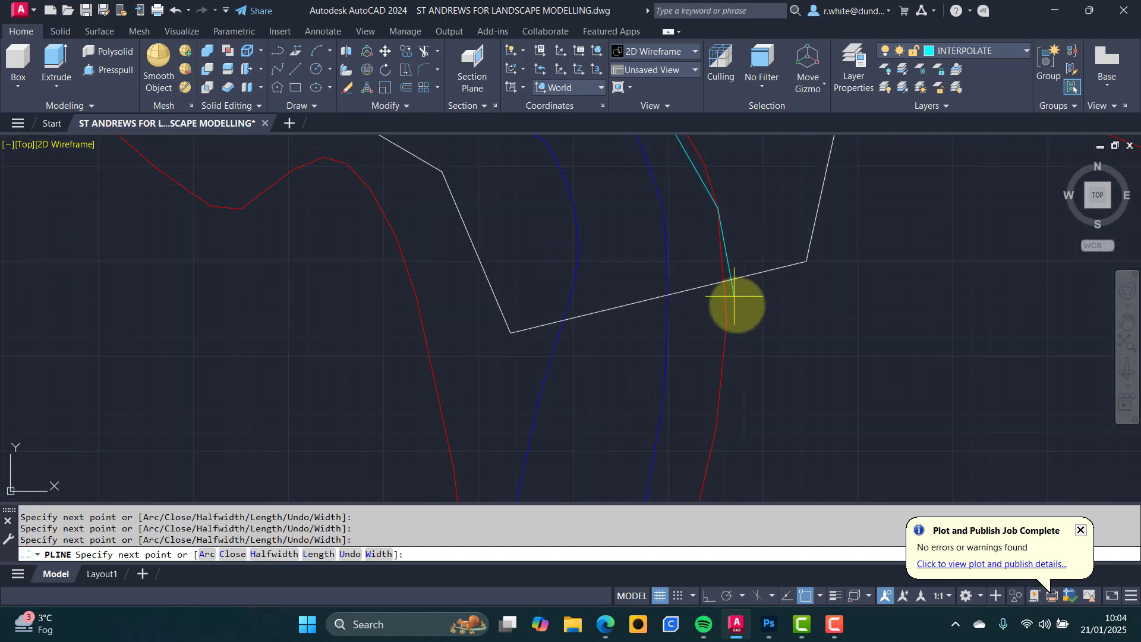
left_click(724, 299)
left_click(721, 415)
scroll(726, 410, "down", 5)
middle_click_drag(739, 402, 705, 291)
left_click(679, 334)
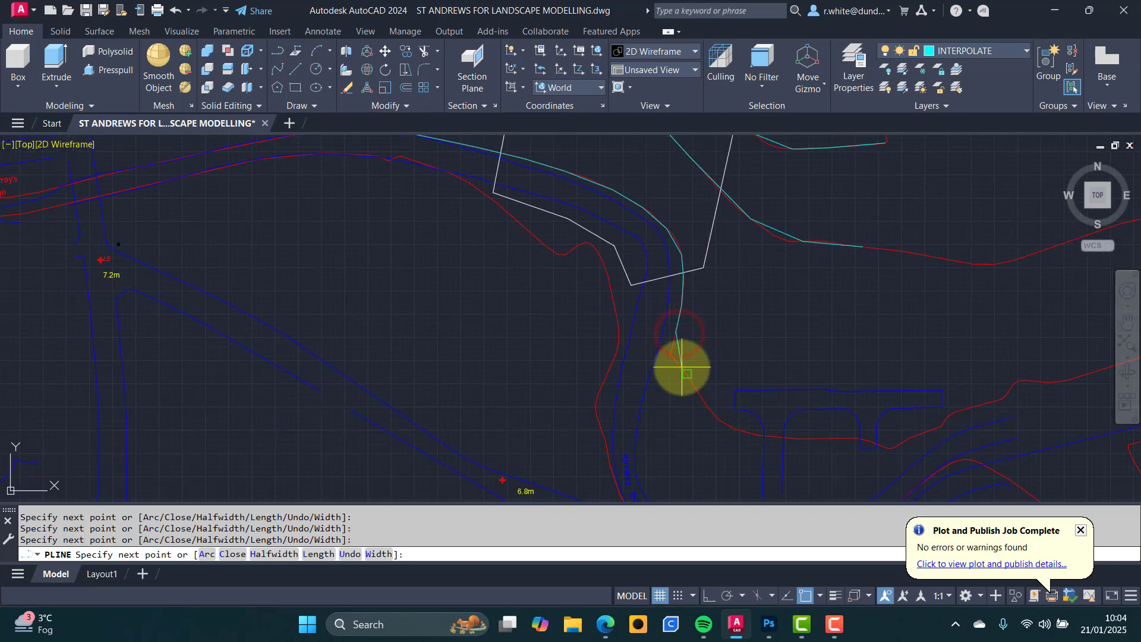
left_click(681, 367)
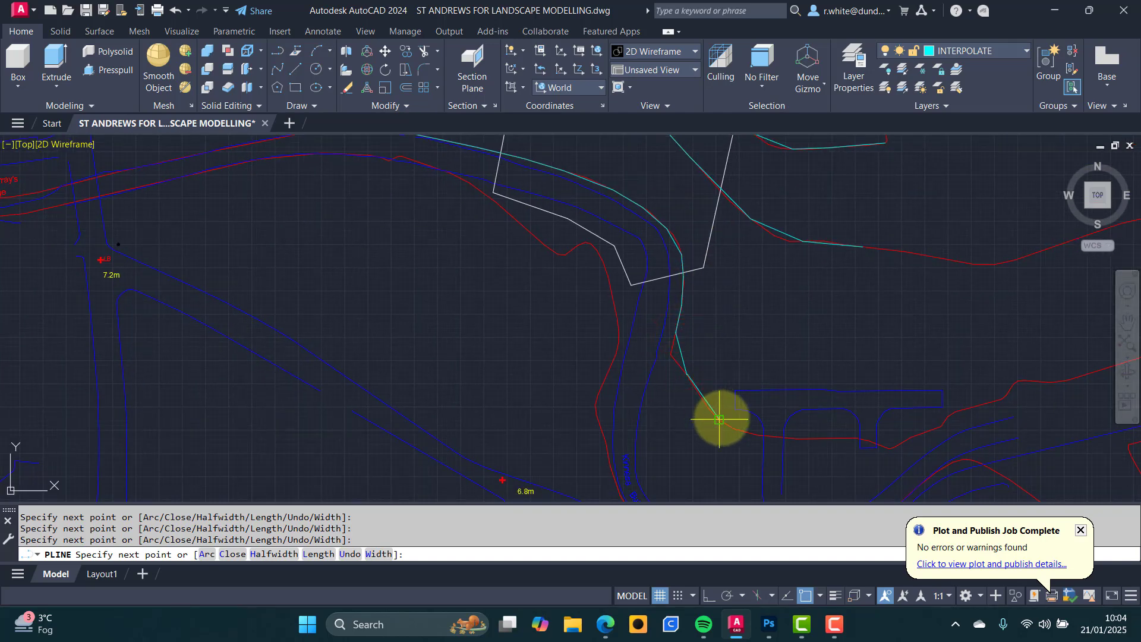
left_click(719, 418)
key("Return")
Turn off the layer holding the original red contours by picking one of them.
scroll(701, 265, "down", 5)
middle_click_drag(697, 265, 576, 311)
scroll(574, 310, "up", 3)
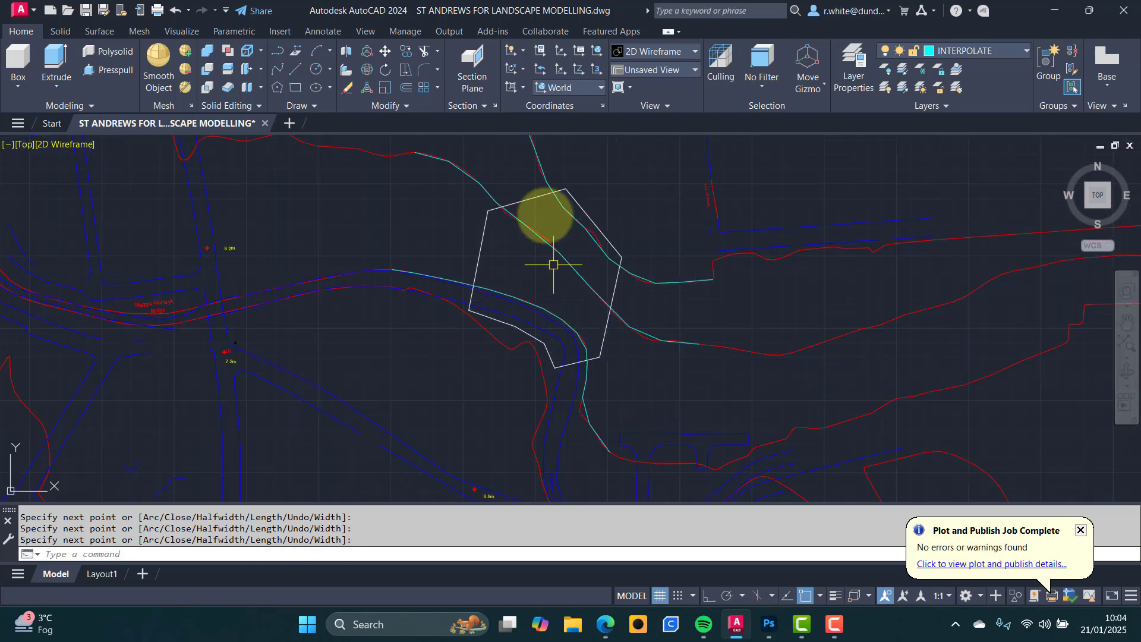
left_click(888, 72)
left_click(374, 153)
Orbit the drawing into a 3D view, then restore the plan view of the current UCS.
middle_click_drag(459, 221, 470, 294)
mouse_move(555, 318)
middle_mouse_down("shift")
mouse_move(535, 288)
mouse_move(565, 351)
mouse_move(565, 308)
mouse_move(591, 252)
mouse_move(664, 153)
mouse_move(659, 250)
mouse_move(517, 254)
mouse_move(509, 275)
mouse_move(557, 270)
mouse_move(616, 242)
mouse_move(641, 247)
mouse_move(555, 285)
middle_mouse_up("shift")
key("Escape")
key("Escape")
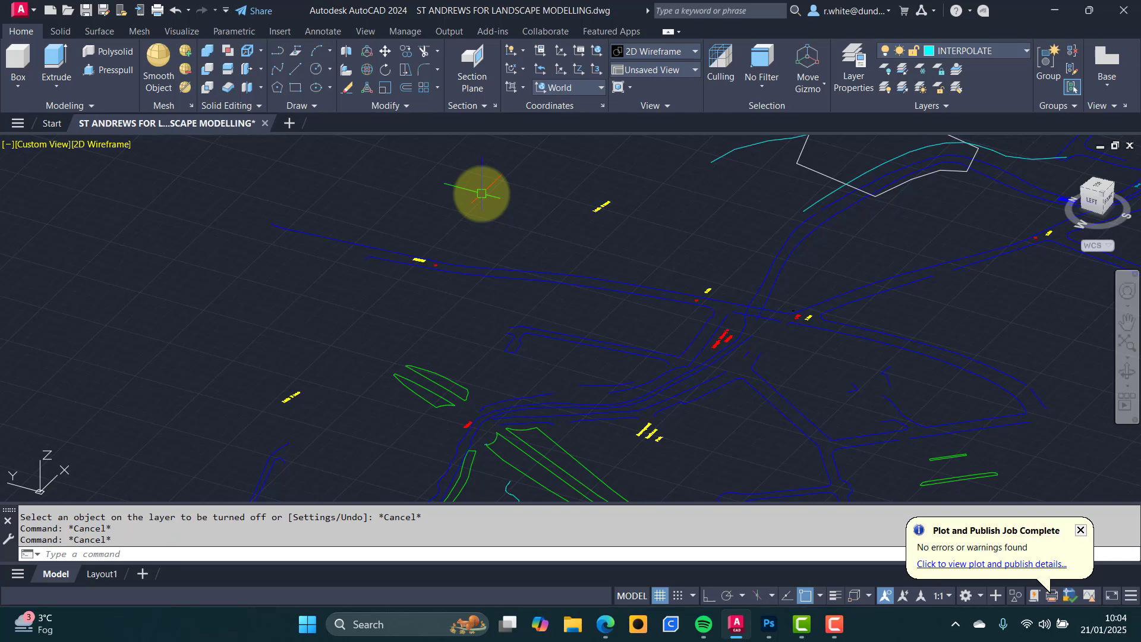
type("plan")
key("Return")
key("Return")
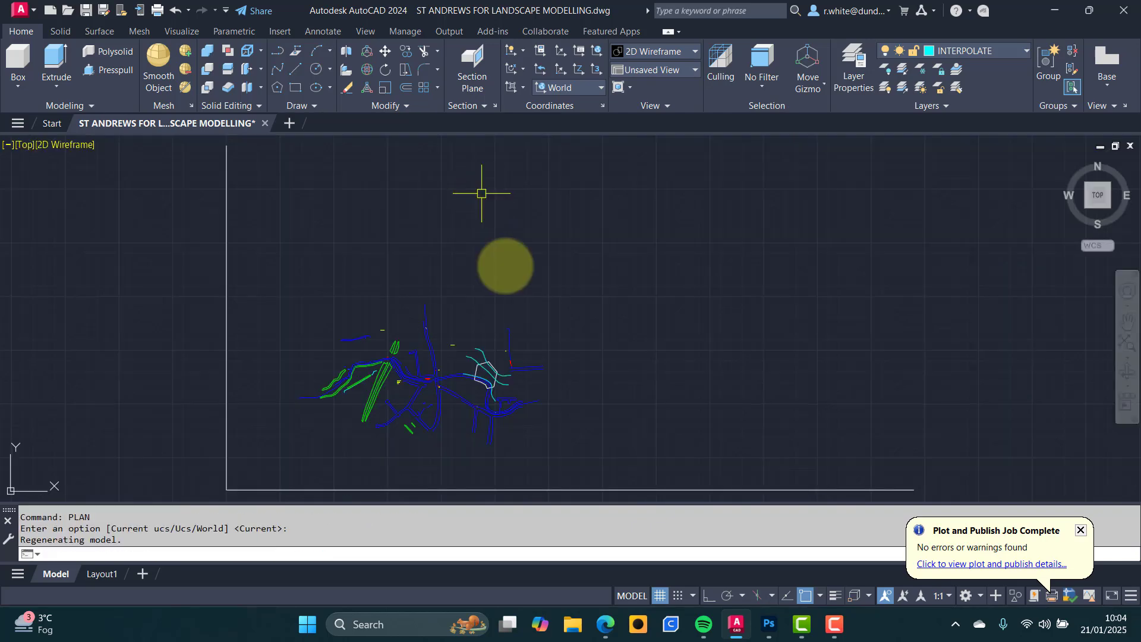
scroll(494, 395, "up", 4)
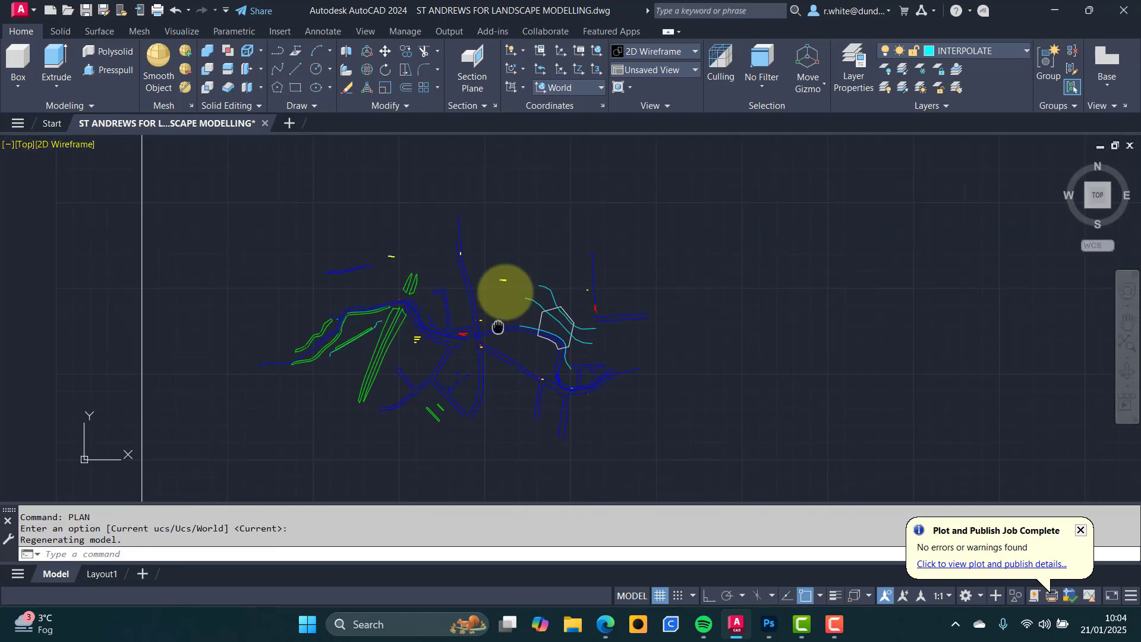
Erase the map linework and text lying west of the site with a window selection.
key("Escape")
key("Escape")
type("e")
key("Return")
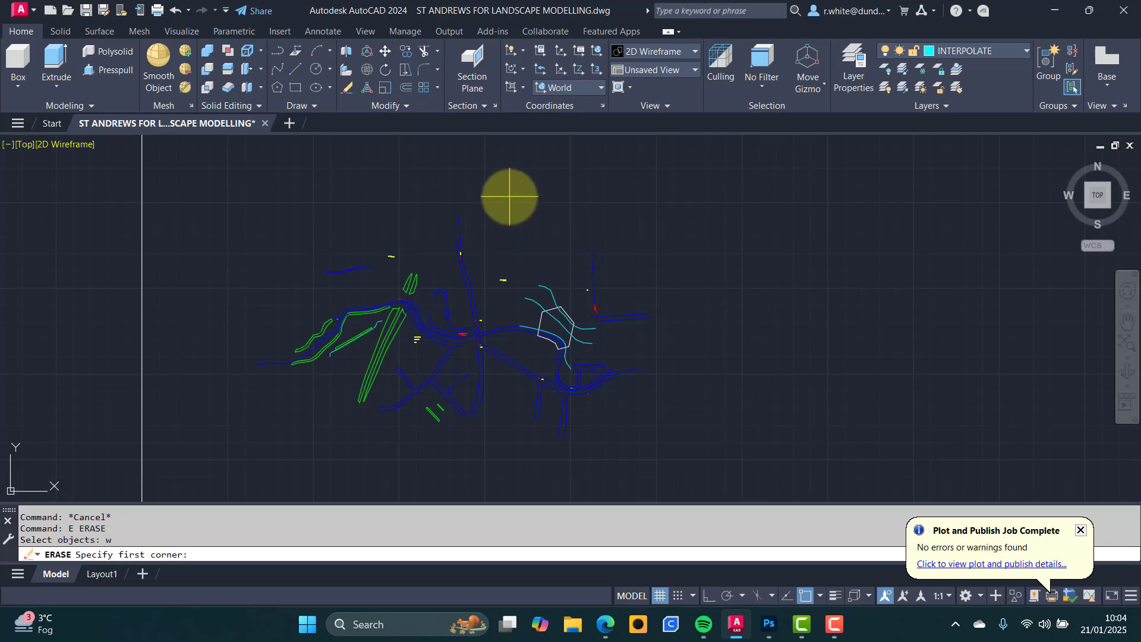
left_click(510, 197)
left_click(232, 467)
key("Return")
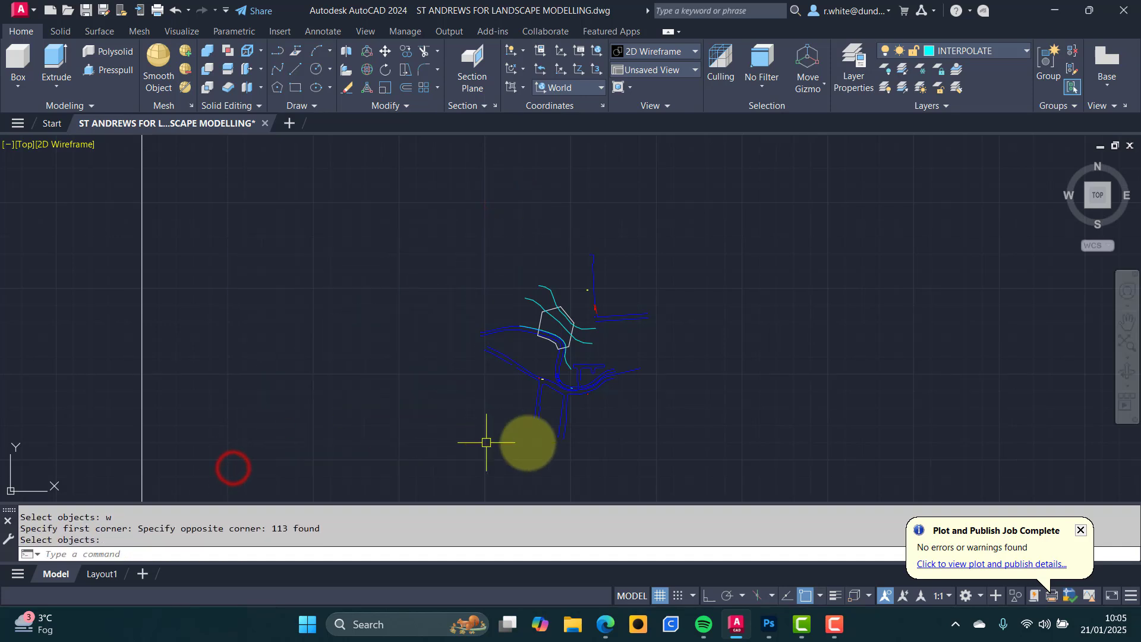
Delete the road lines and spot height south and southwest of the site using crossing selections.
scroll(592, 432, "up", 4)
left_click(587, 457)
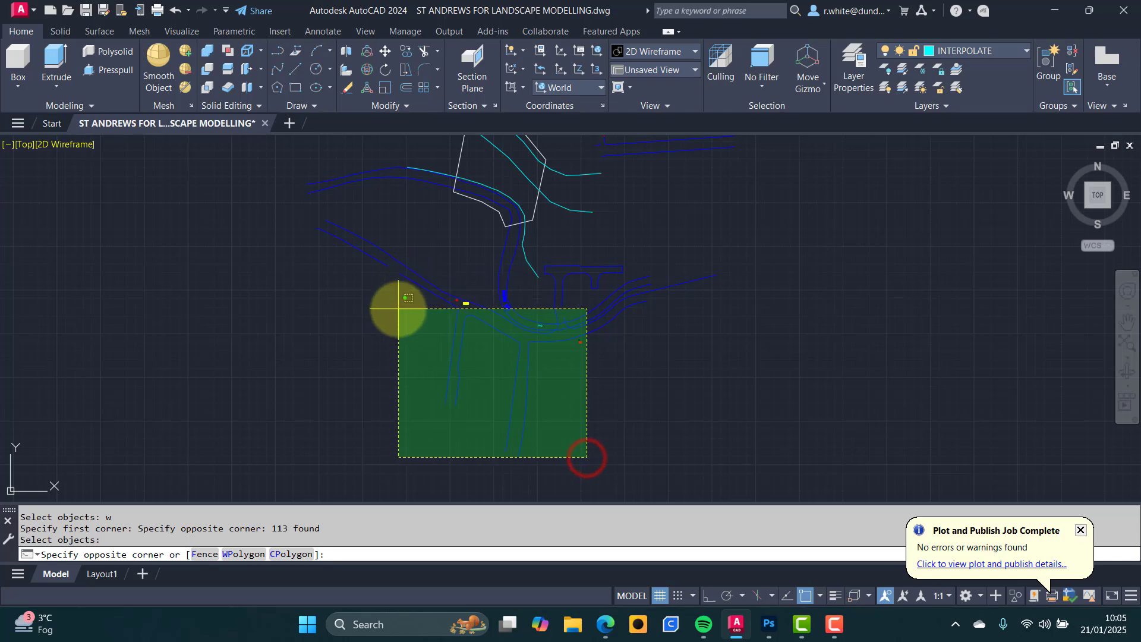
left_click(384, 354)
key("Delete")
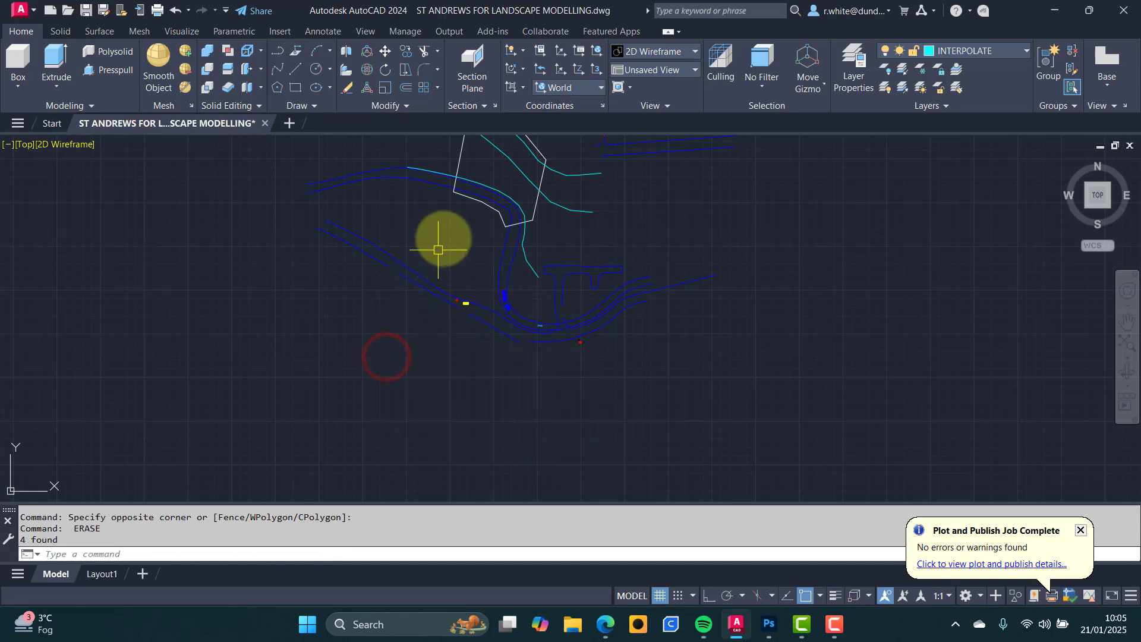
left_click(441, 239)
left_click(330, 365)
key("Delete")
Delete the blue road lines, red text and spot height northeast of the site with a crossing selection.
scroll(527, 288, "up", 2)
middle_click_drag(528, 289, 359, 483)
middle_click_drag(601, 214, 533, 368)
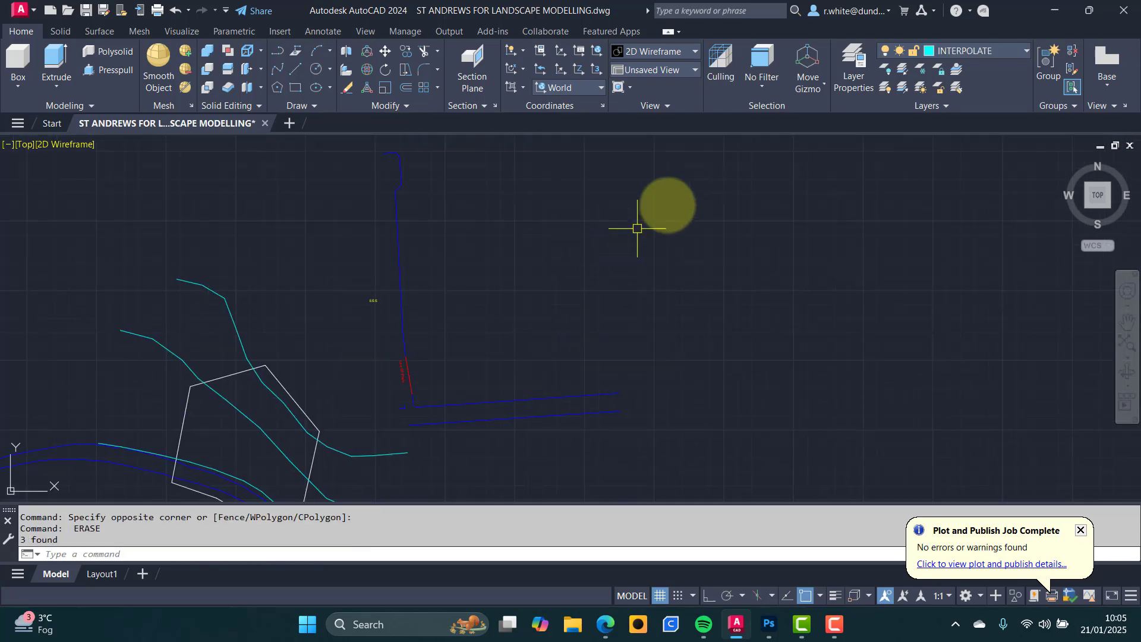
left_click(681, 202)
left_click(357, 433)
key("Delete")
scroll(417, 276, "down", 4)
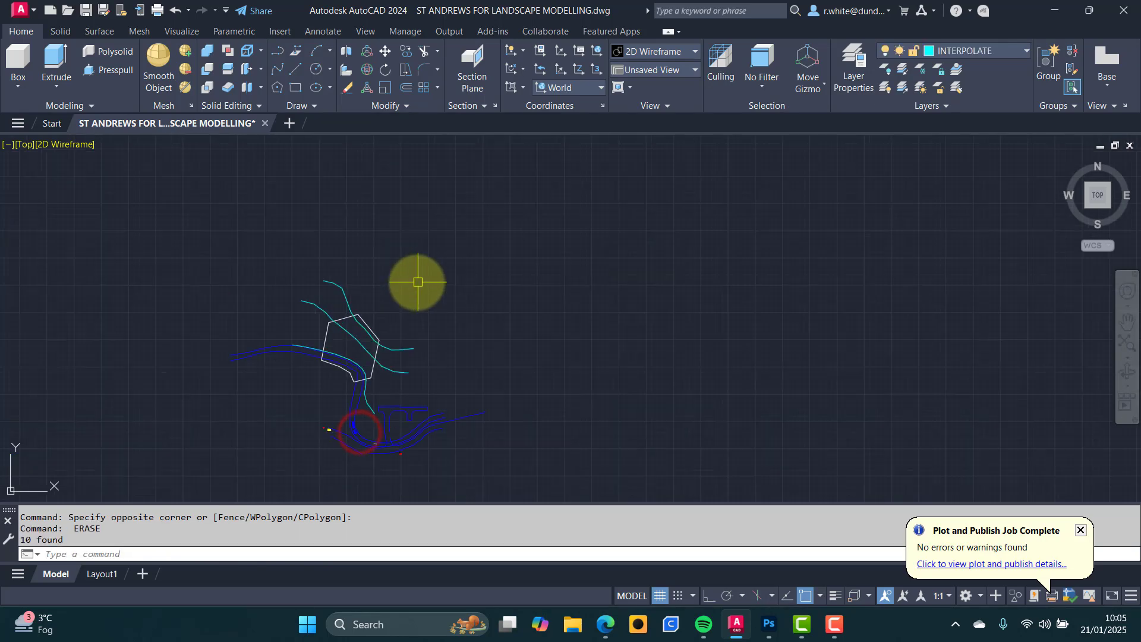
Erase the road and kerb linework southeast of the site with a window selection starting just above the southern traced contour's end.
middle_click_drag(363, 345, 447, 261)
scroll(448, 354, "up", 4)
key("Escape")
key("Escape")
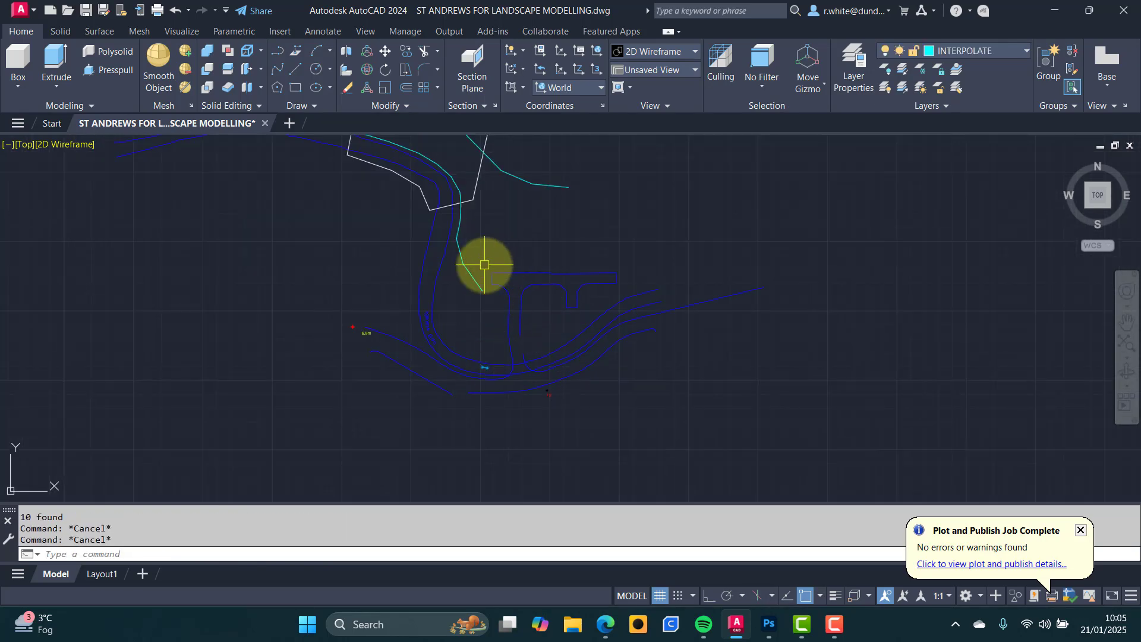
type("e")
key("Return")
type("w")
key("Return")
left_click(483, 252)
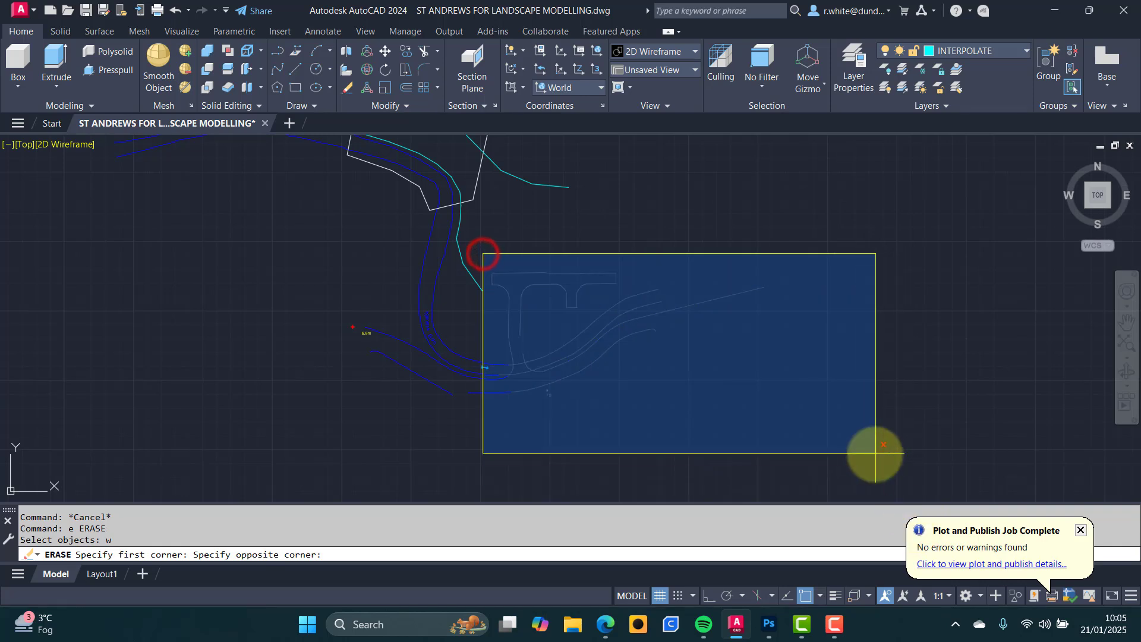
left_click(874, 455)
key("Return")
Erase the two road lines and the 6.8m spot height southwest of the Kinness Burn bend.
key("Return")
scroll(410, 357, "up", 6)
left_click(331, 209)
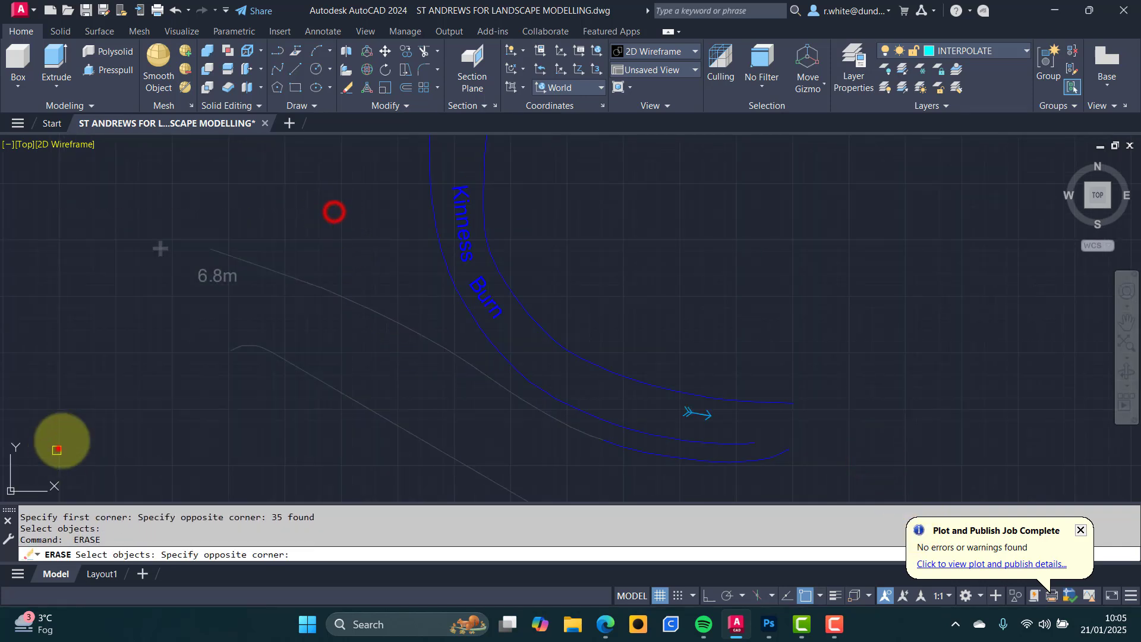
left_click(58, 449)
middle_click_drag(651, 425, 580, 362)
key("Escape")
key("Escape")
Erase the flow arrow and leftover short lines at the burn's southern end with a window selection.
type("e")
key("Return")
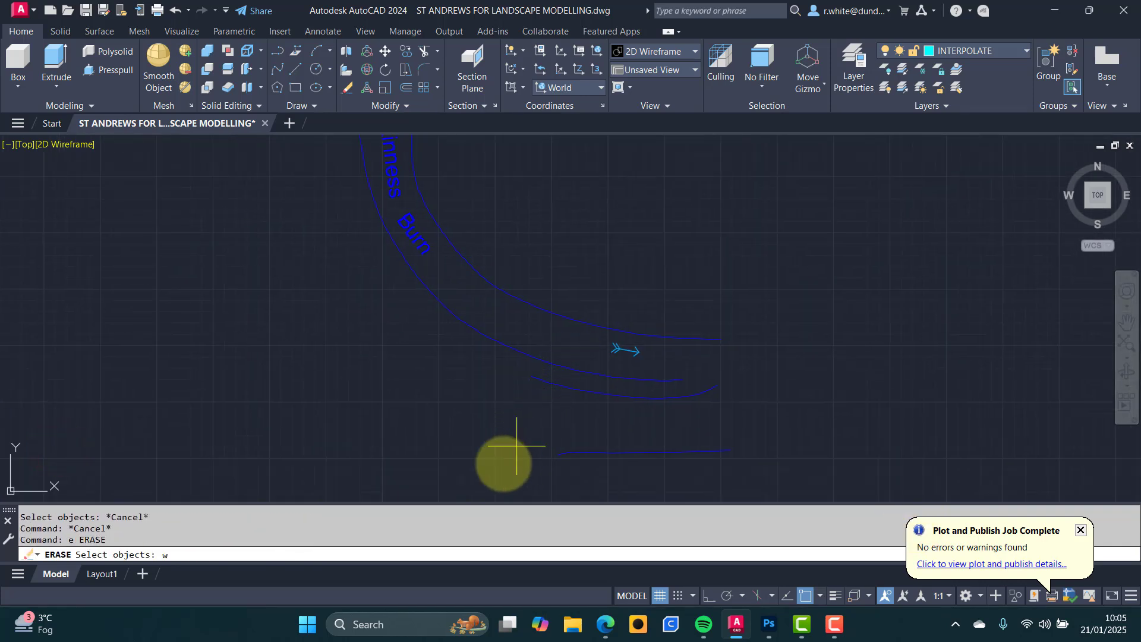
type("w")
key("Return")
left_click(500, 478)
left_click(866, 271)
key("Return")
Draw a two-segment line near the western ends of the traced contours, from the northern through the middle to the southern one.
scroll(773, 318, "down", 2)
mouse_move(651, 220)
middle_mouse_down()
mouse_move(669, 341)
mouse_move(631, 239)
mouse_move(575, 392)
middle_mouse_up()
scroll(656, 261, "down", 4)
middle_click_drag(554, 272, 554, 320)
scroll(527, 280, "up", 2)
scroll(527, 250, "down", 2)
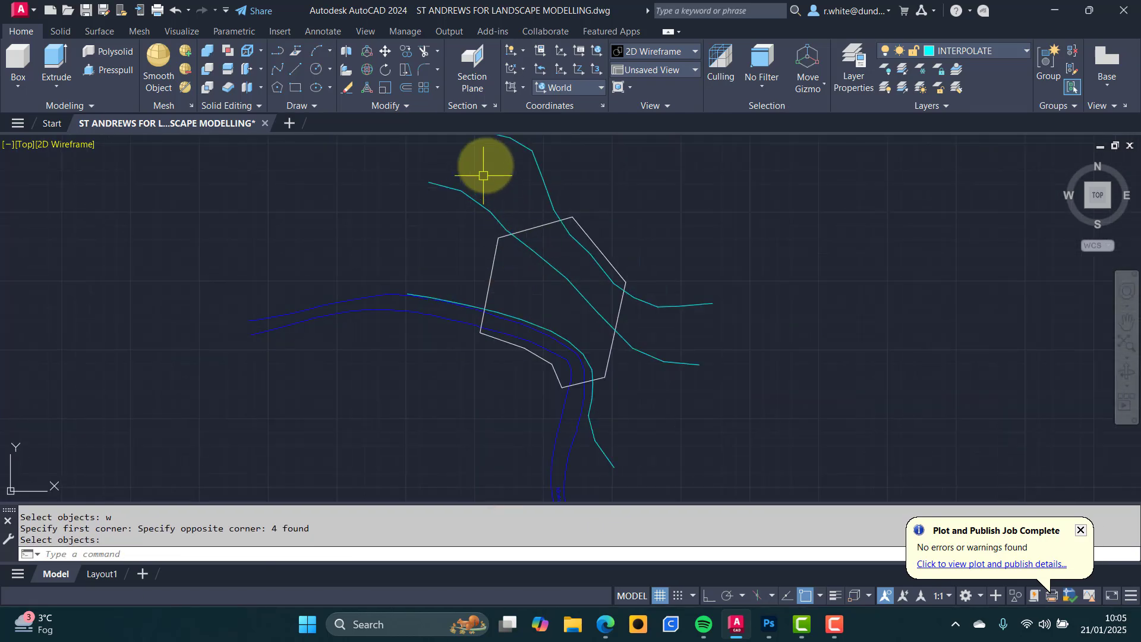
middle_click_drag(490, 161, 476, 220)
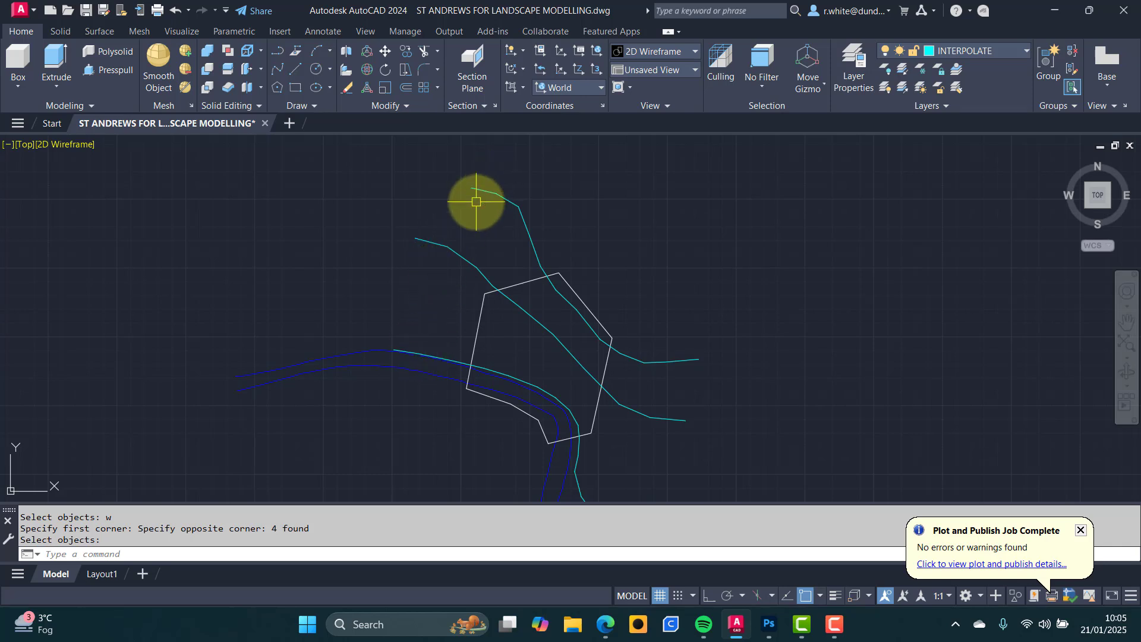
left_click(296, 70)
scroll(468, 215, "up", 2)
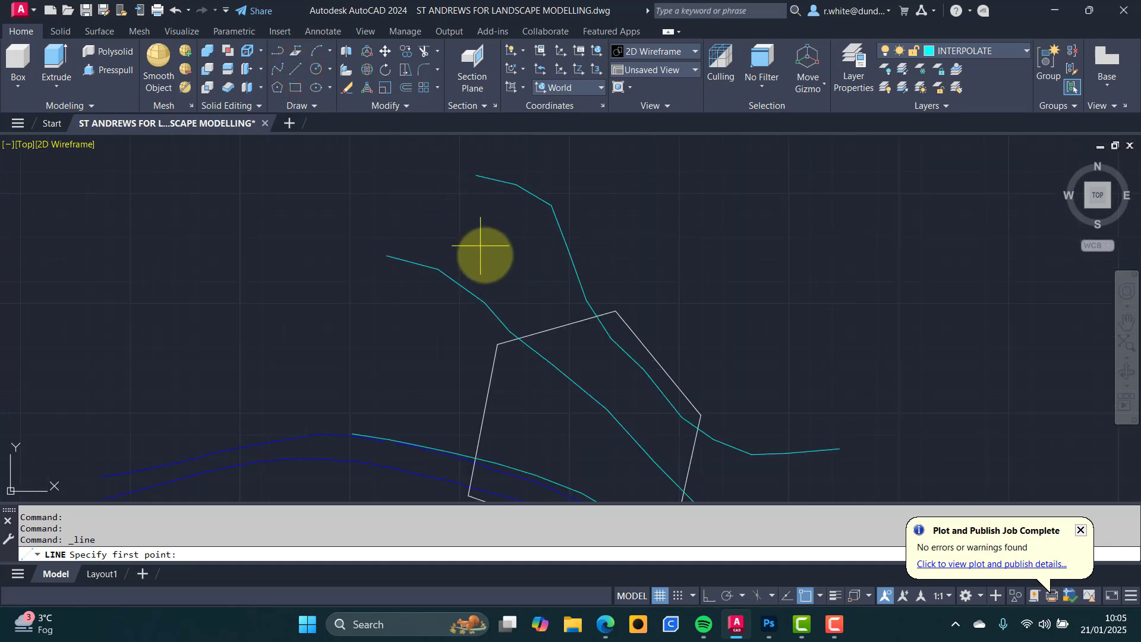
left_click(492, 178)
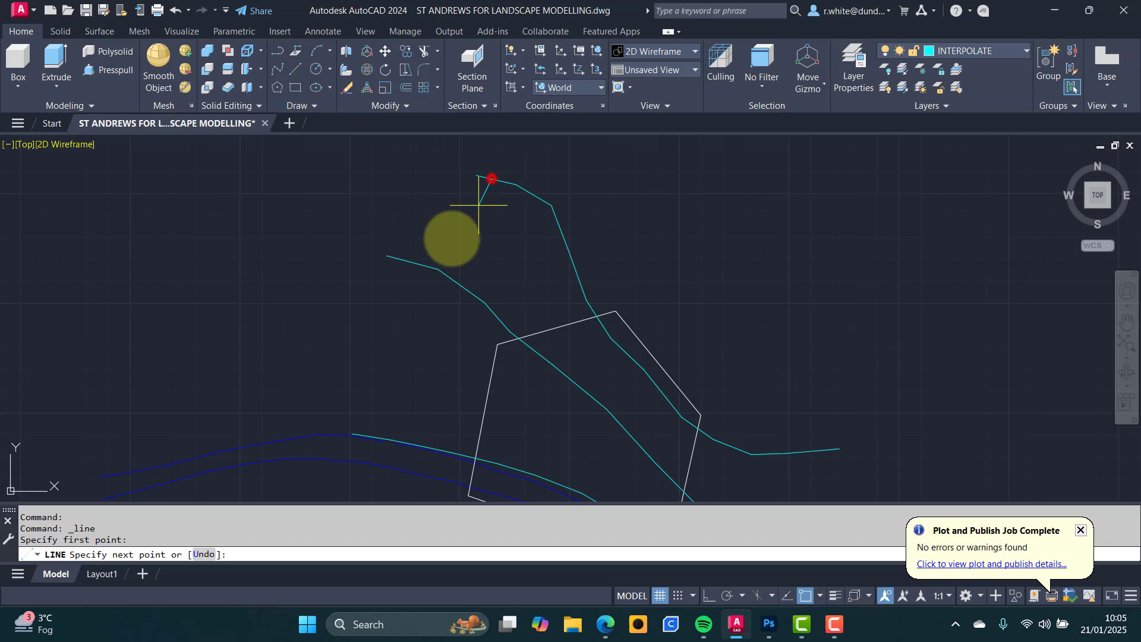
left_click(422, 264)
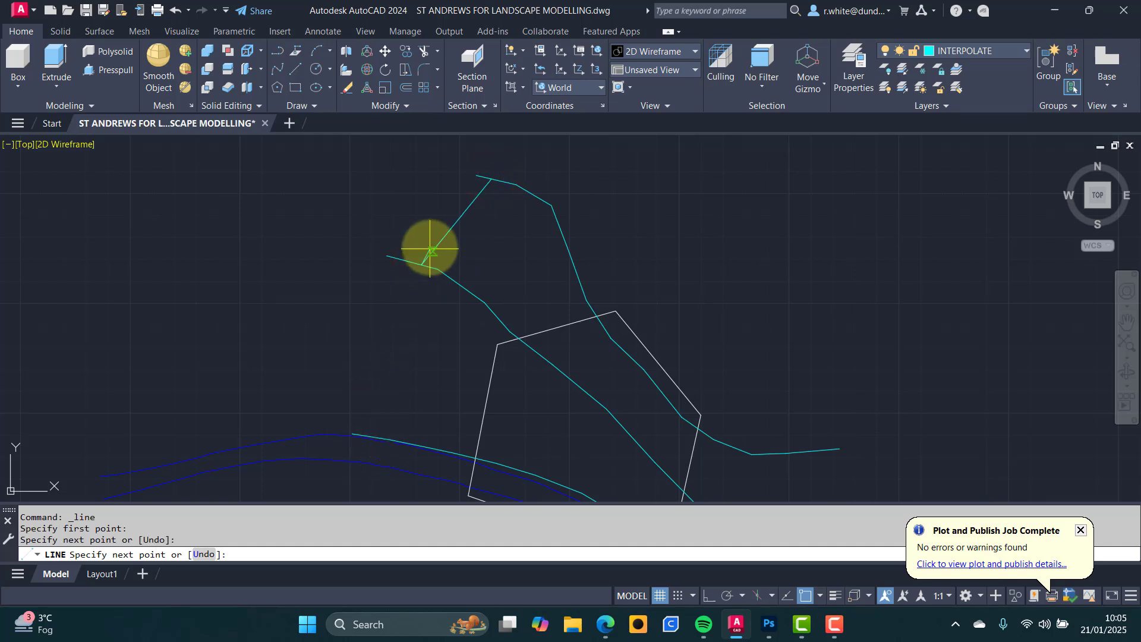
scroll(378, 441, "up", 5)
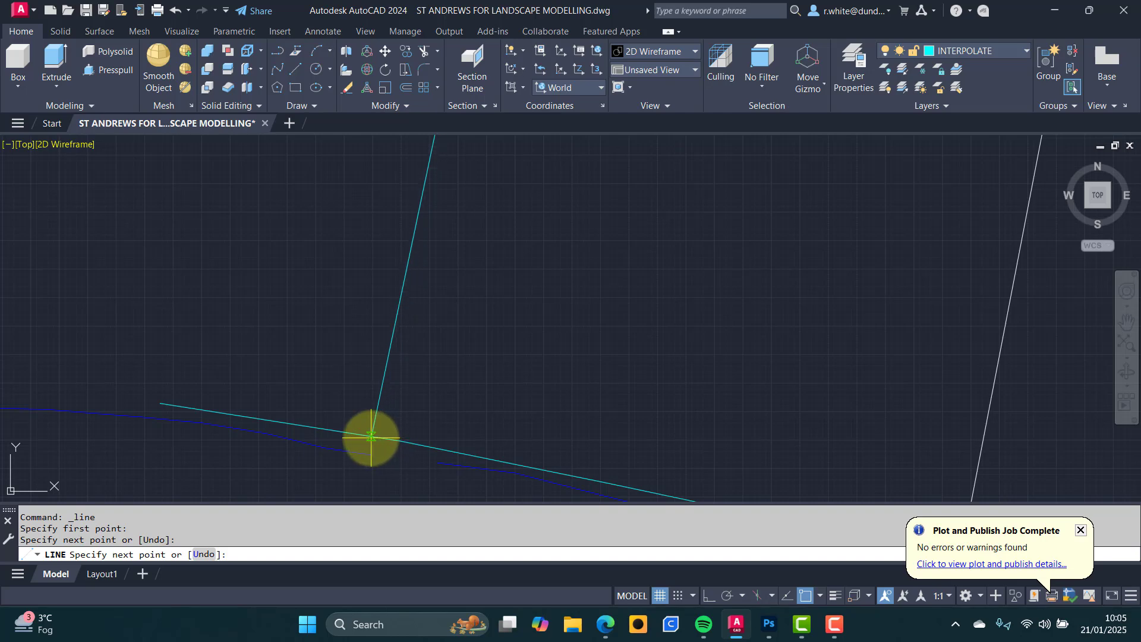
left_click(371, 437)
scroll(529, 312, "down", 5)
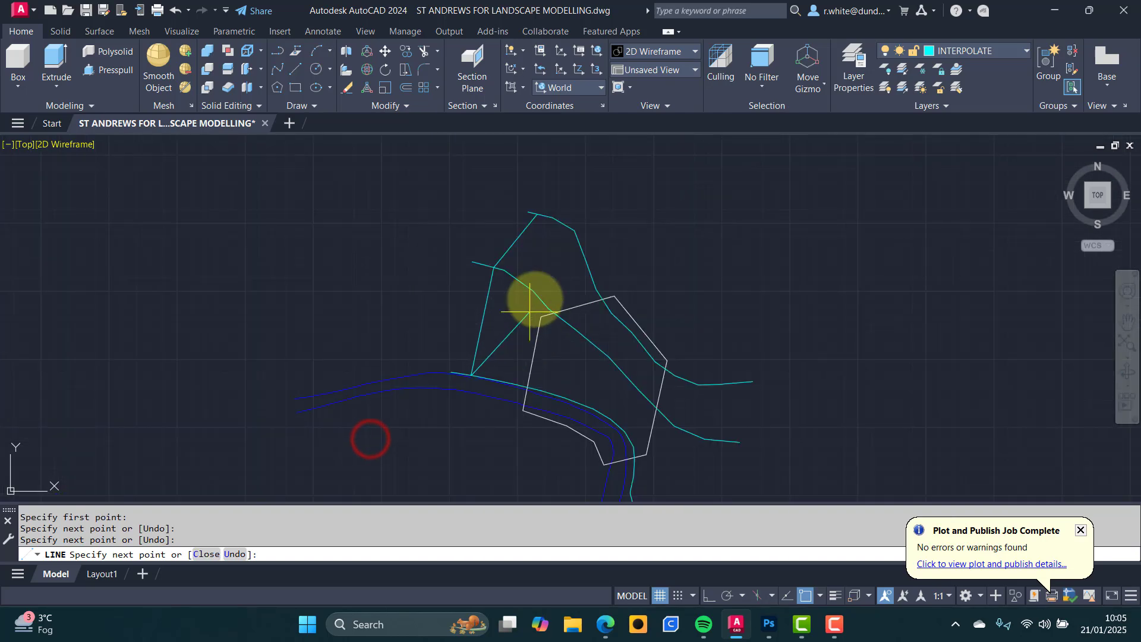
key("Return")
Draw a second two-segment line from the northern contour's sharp corner through the middle contour to the southern contour, just west of the site.
key("Return")
scroll(577, 256, "up", 4)
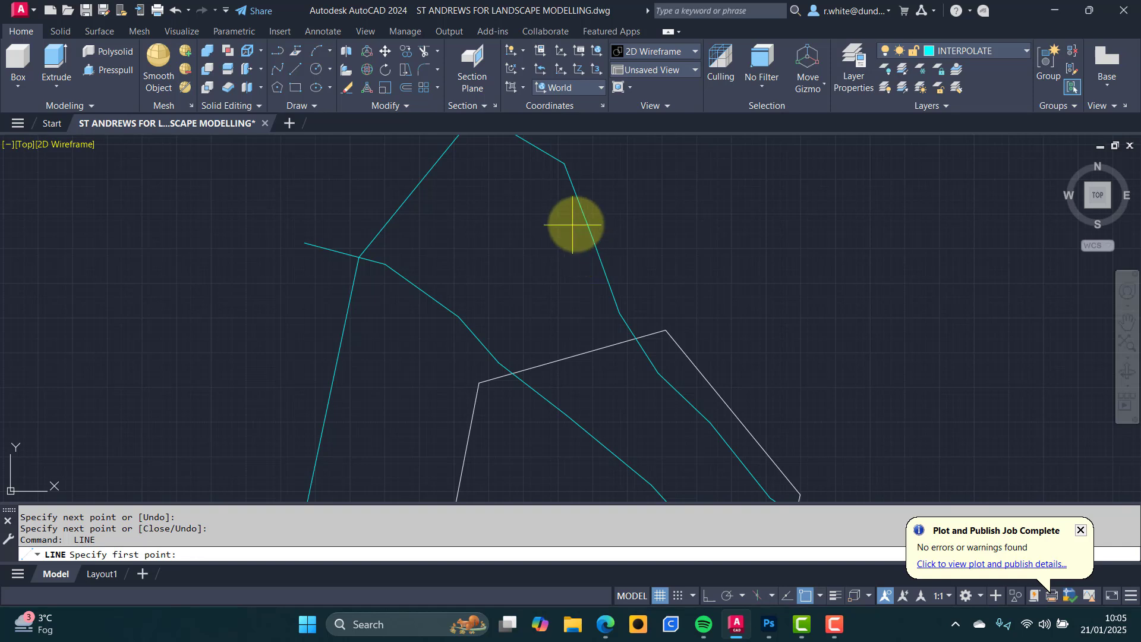
scroll(561, 205, "down", 2)
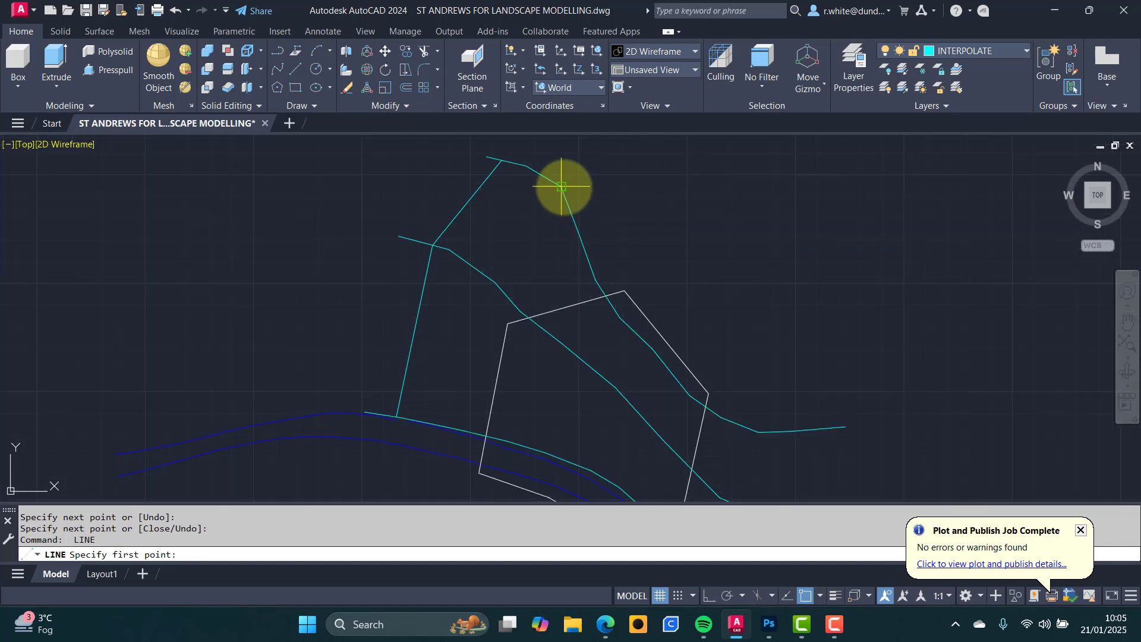
left_click(562, 187)
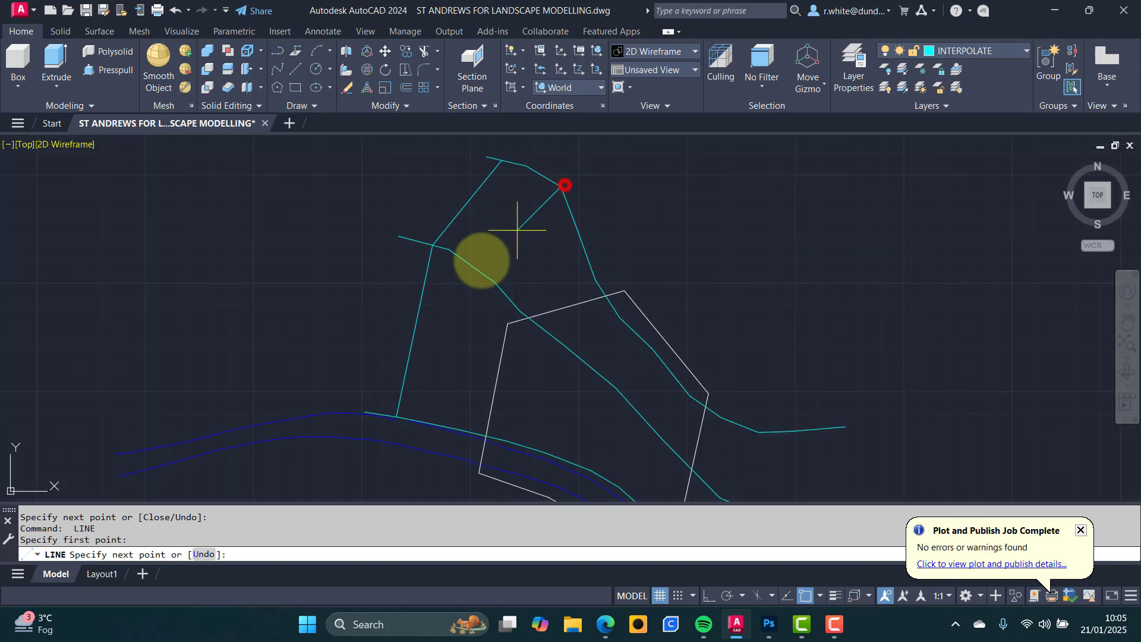
left_click(486, 275)
scroll(445, 425, "up", 2)
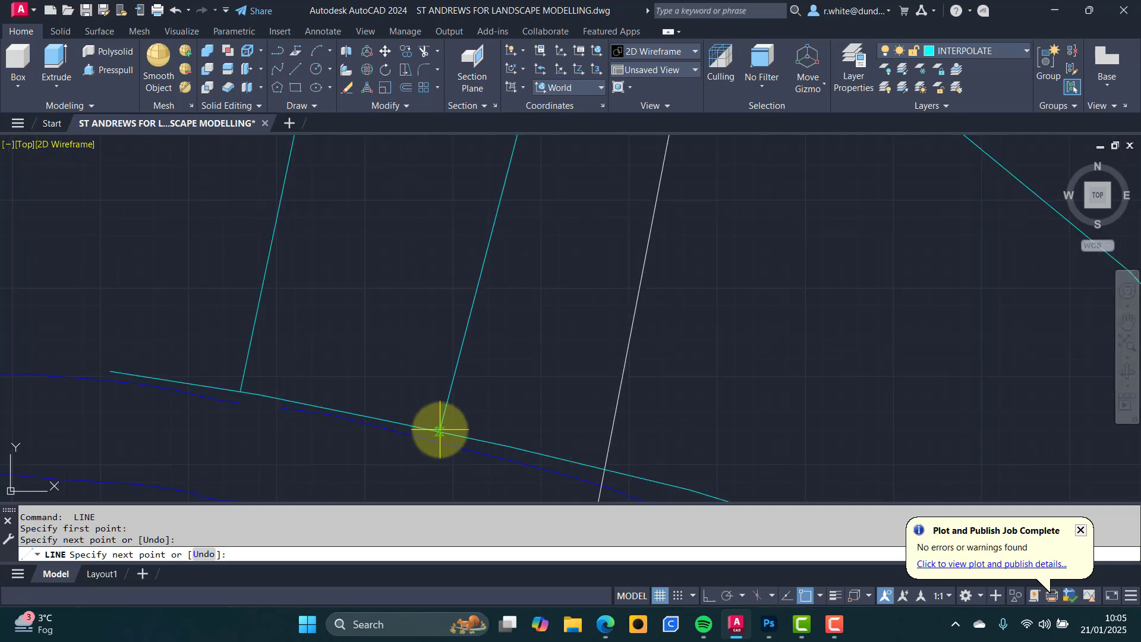
left_click(445, 425)
key("Return")
key("Return")
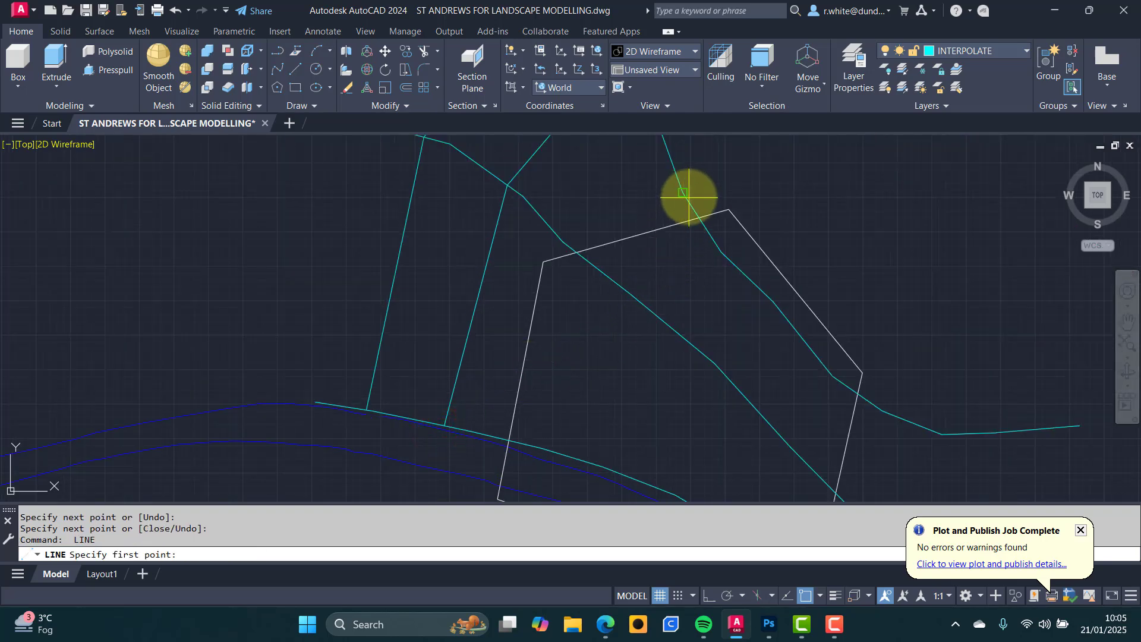
Draw a two-segment line from the northern contour at the site's northern edge through the middle contour to the southern contour by the western boundary.
left_click(689, 201)
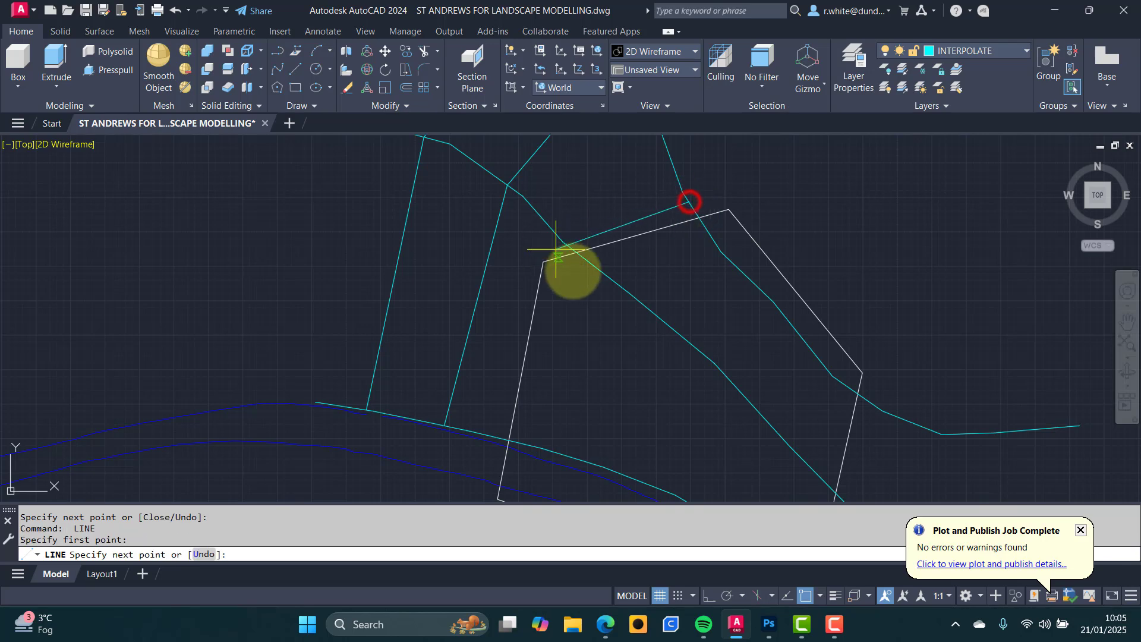
scroll(561, 234, "up", 3)
left_click(554, 229)
scroll(484, 331, "down", 3)
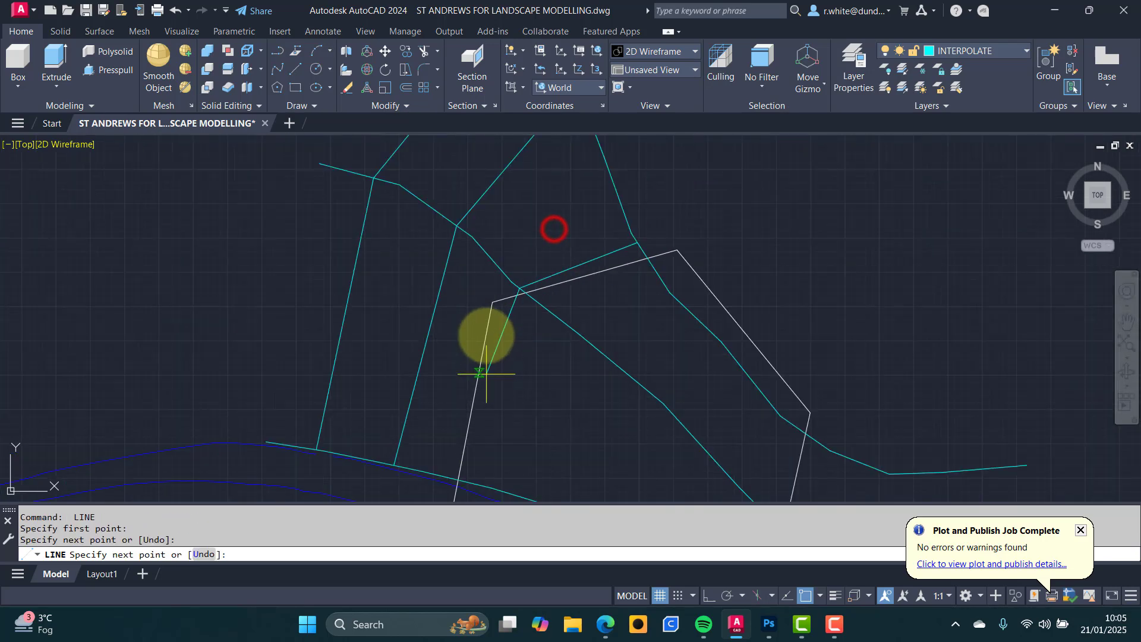
scroll(473, 388, "up", 3)
left_click(469, 385)
scroll(469, 385, "down", 3)
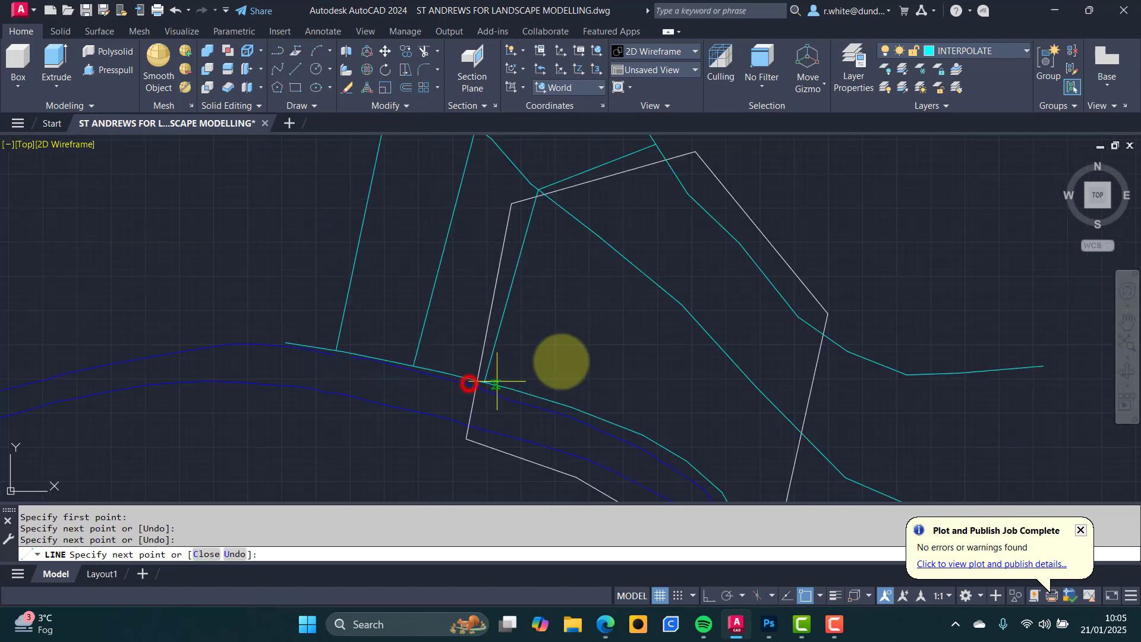
key("Return")
Draw a two-segment line inside the site, from the northern contour just below the site's northern corner through the middle to the southern contour.
key("Return")
left_click(701, 204)
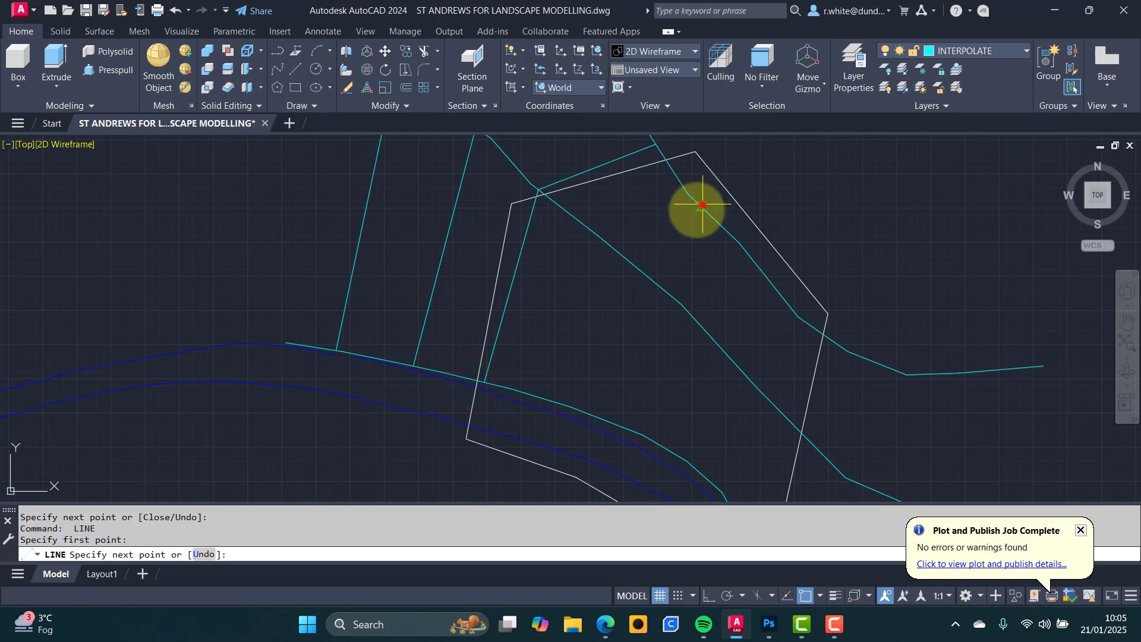
left_click(624, 255)
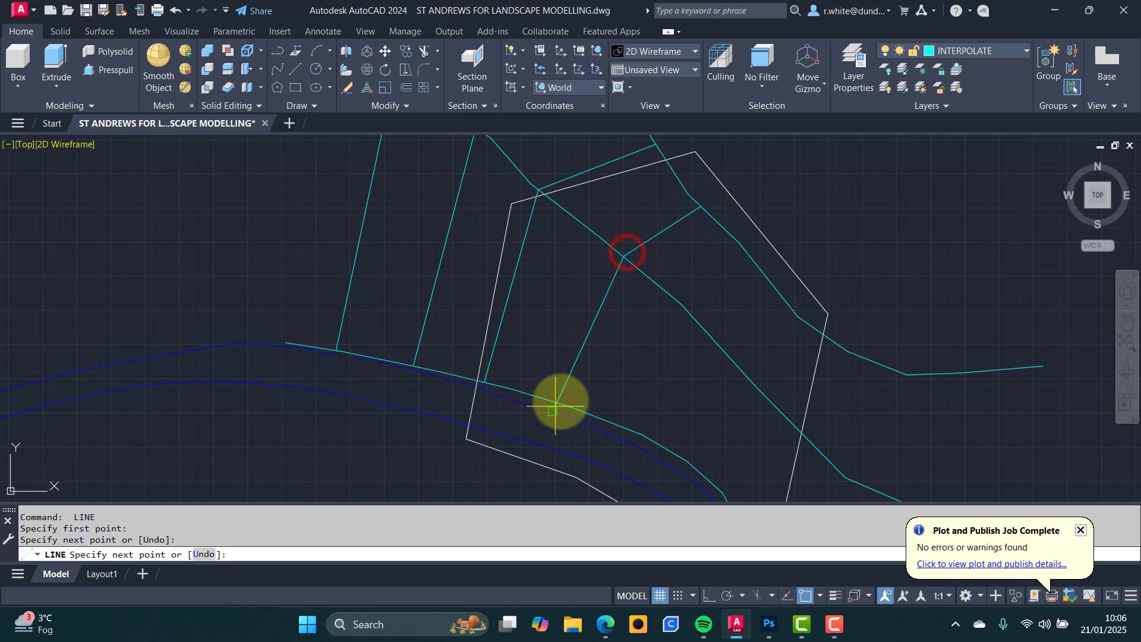
key("Return")
Draw another two-segment line across the site's centre, from the northern contour beside the northeast boundary through the middle to the southern contour.
key("Return")
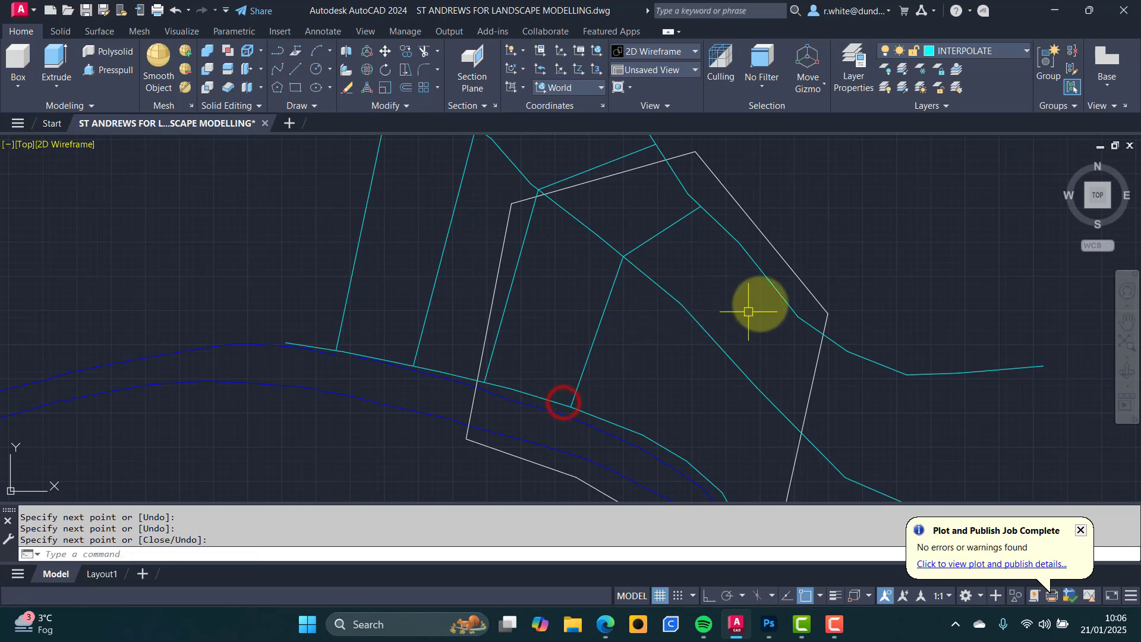
left_click(755, 262)
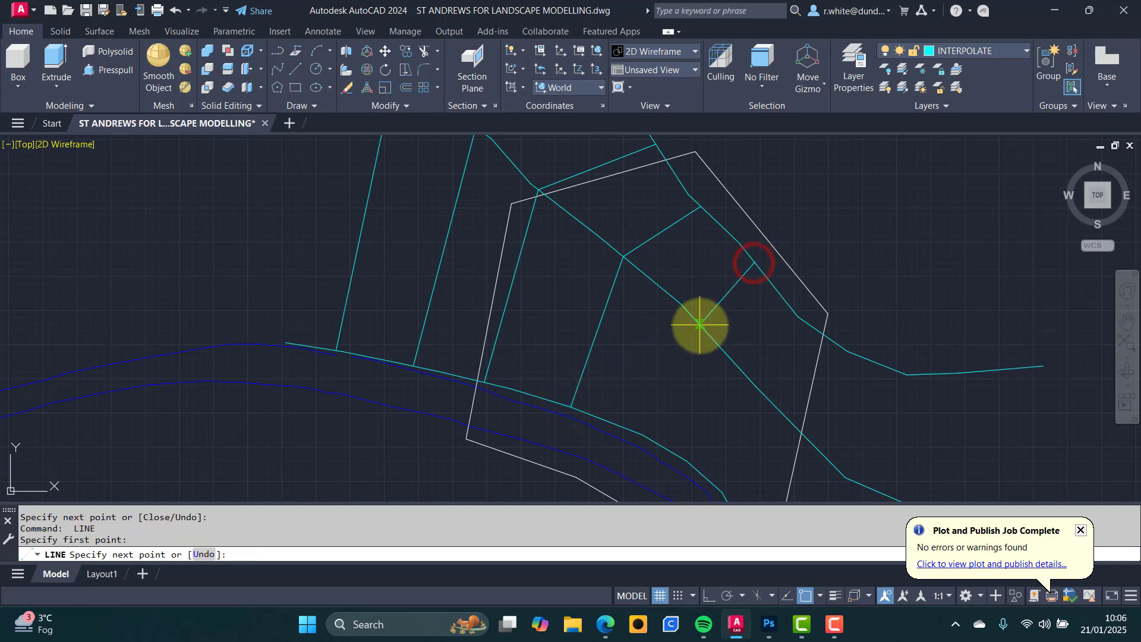
left_click(700, 325)
left_click(655, 439)
scroll(784, 368, "down", 2)
middle_click_drag(795, 339, 507, 184)
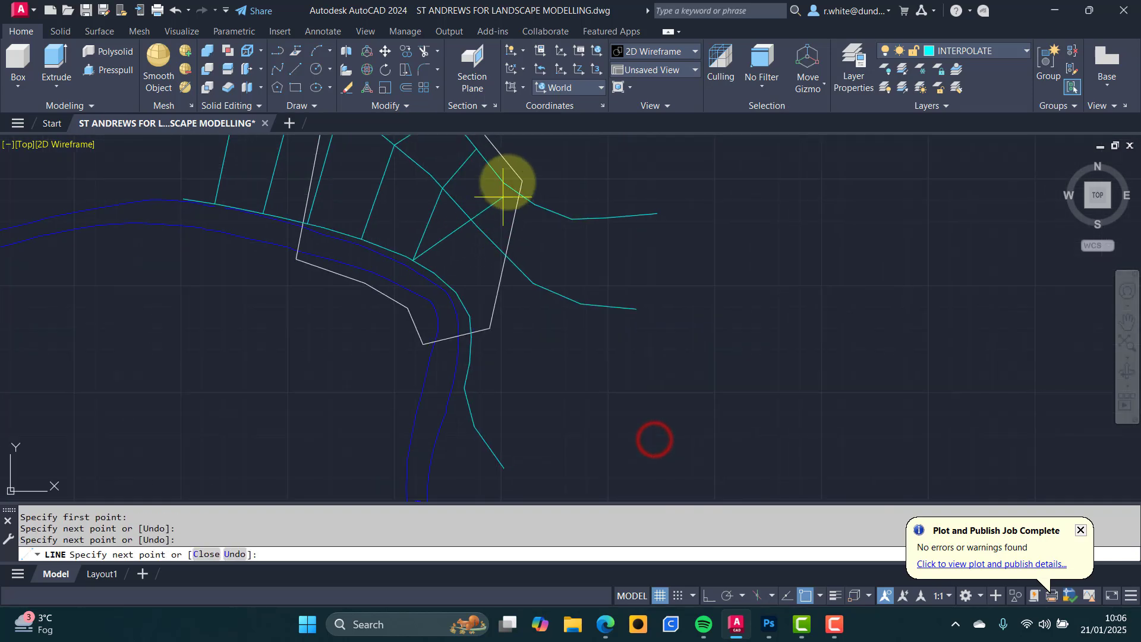
key("Return")
Draw a two-segment line from the northern contour near the site's eastern corner through the middle contour to the southern contour above the burn's bend.
key("Return")
scroll(504, 183, "up", 2)
left_click(503, 177)
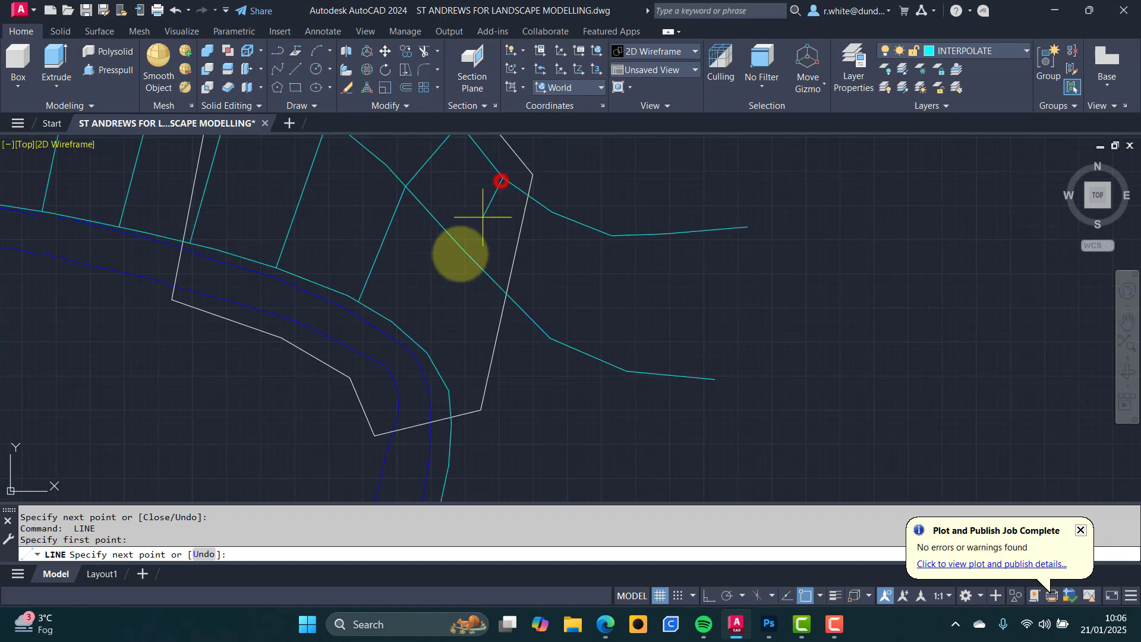
left_click(474, 262)
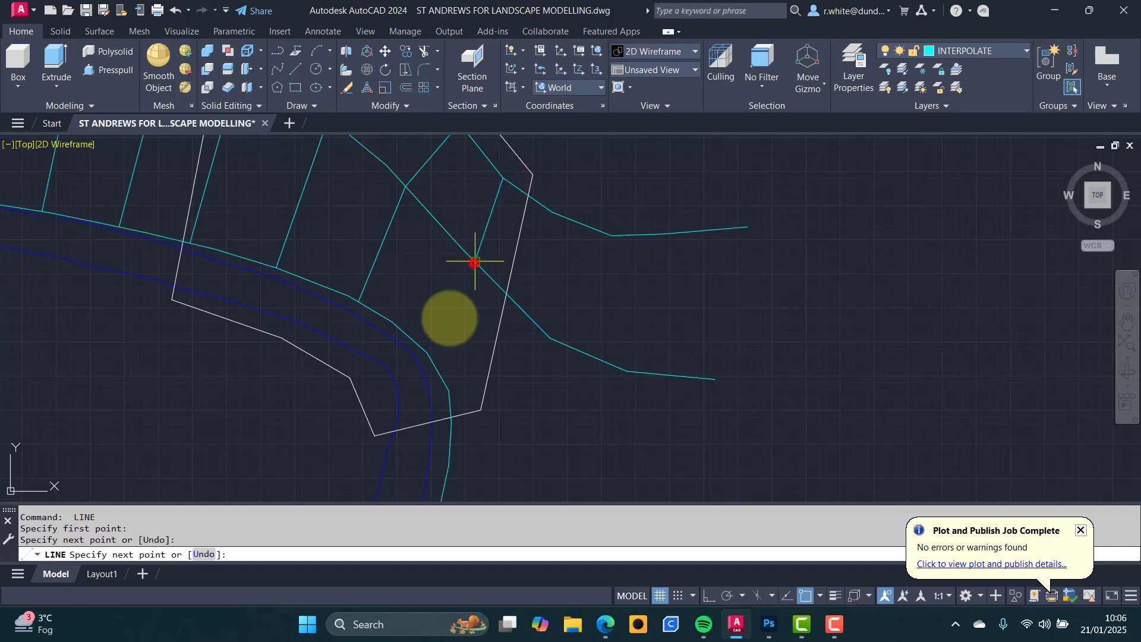
left_click(428, 344)
key("Return")
Draw a two-segment line from the northern contour just east of the site through the middle contour to the southern contour at the burn's bend.
key("Return")
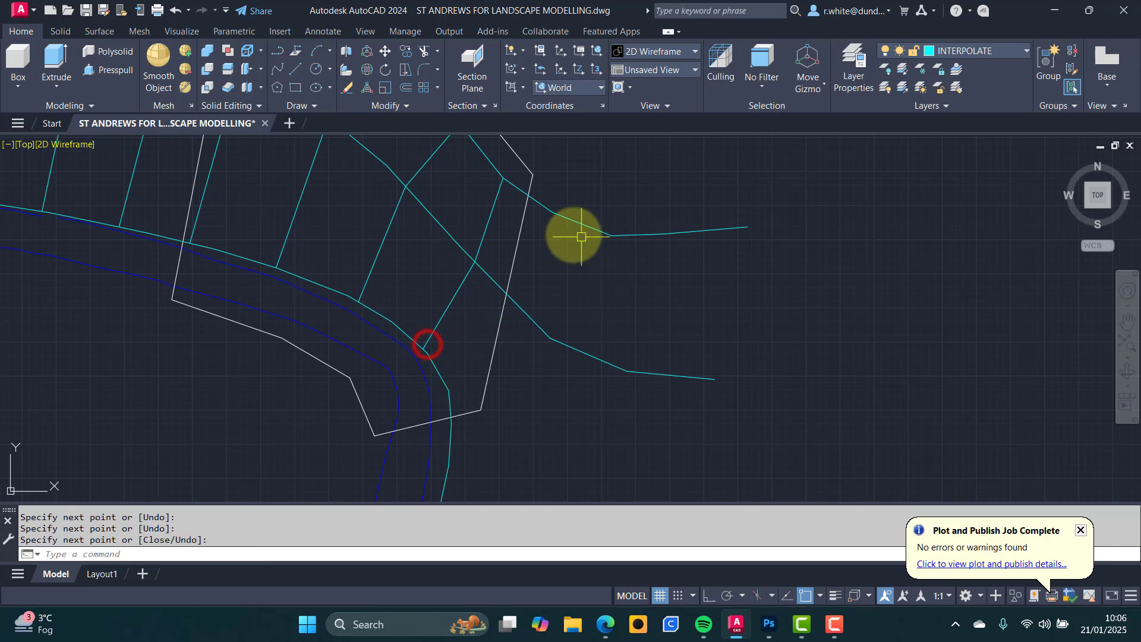
left_click(573, 220)
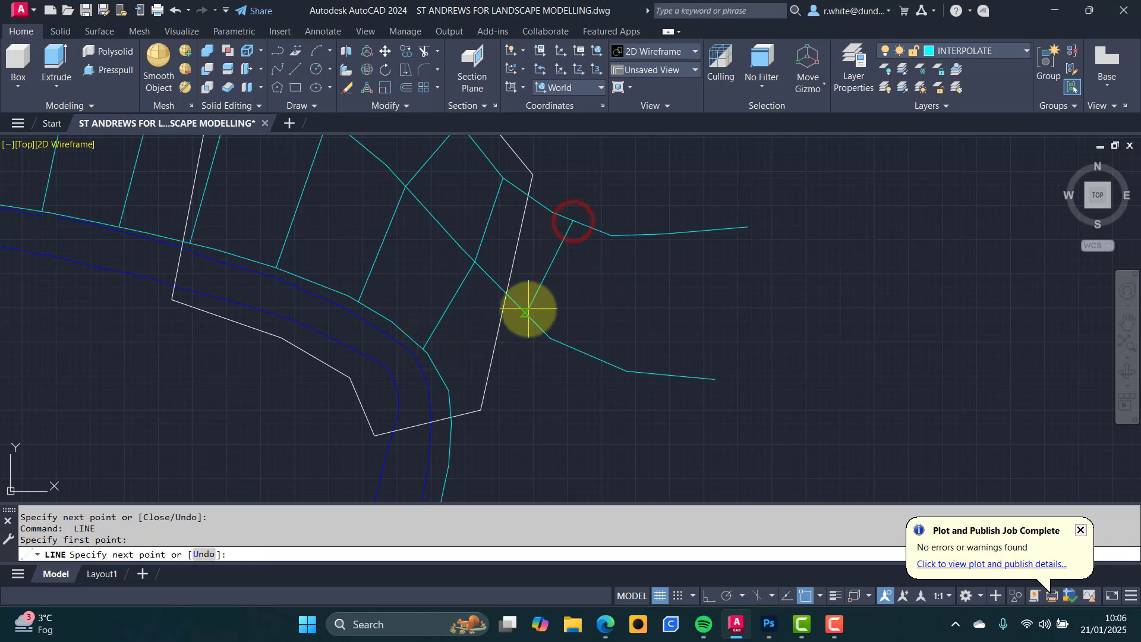
left_click(526, 310)
left_click(448, 387)
key("Return")
Draw a two-segment line farther east, from the northern contour through the middle to the southern contour just below the site's southern boundary.
key("Return")
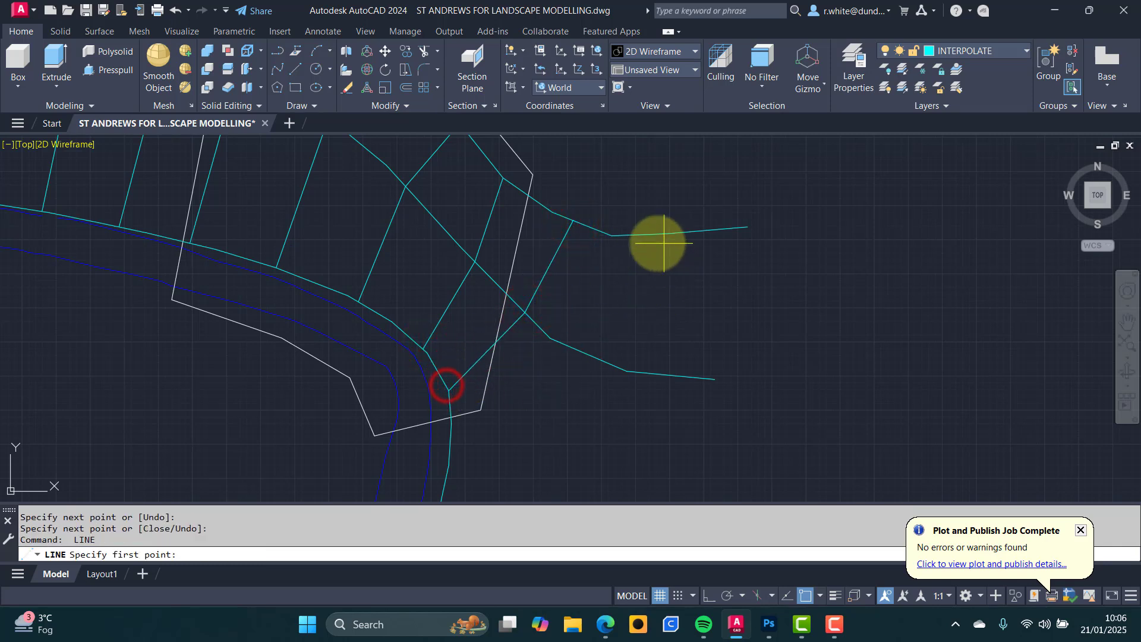
left_click(655, 236)
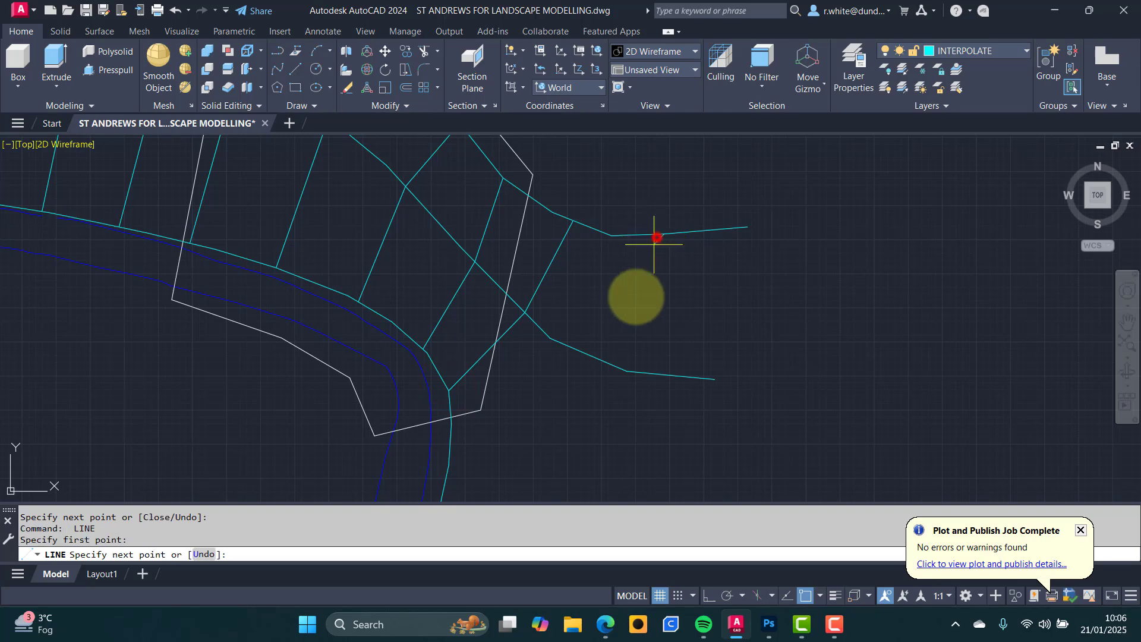
left_click(596, 354)
scroll(553, 356, "up", 2)
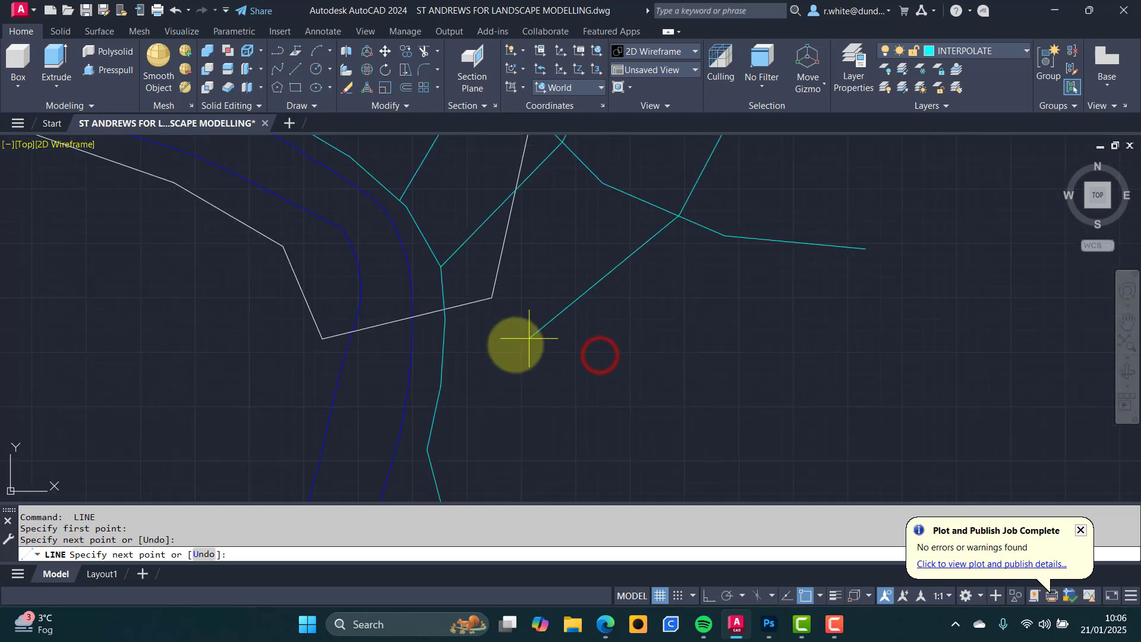
left_click(442, 360)
scroll(443, 359, "down", 2)
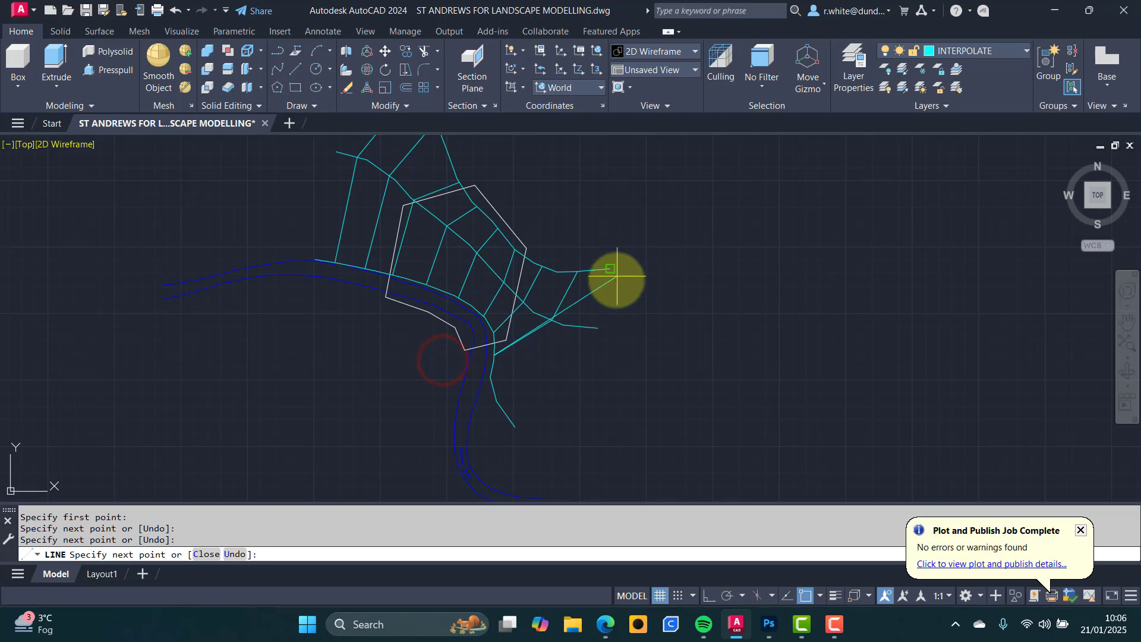
key("Return")
Draw a two-segment line linking the three contours near their eastern ends, from the northern through the middle to the southern one.
scroll(581, 287, "up", 3)
key("Return")
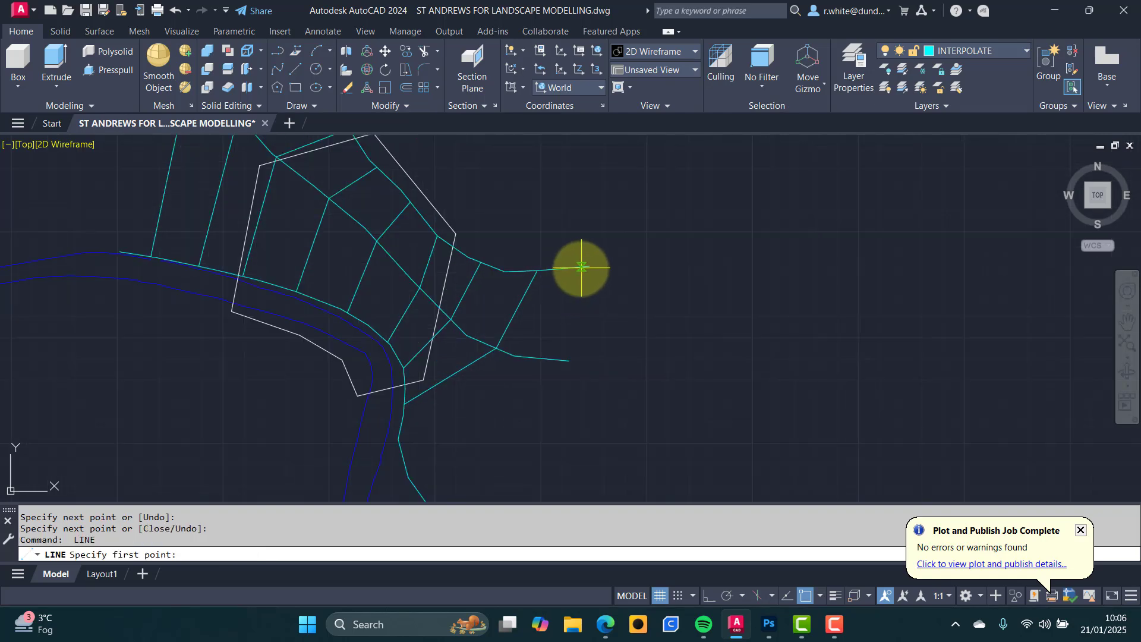
left_click(581, 267)
left_click(551, 361)
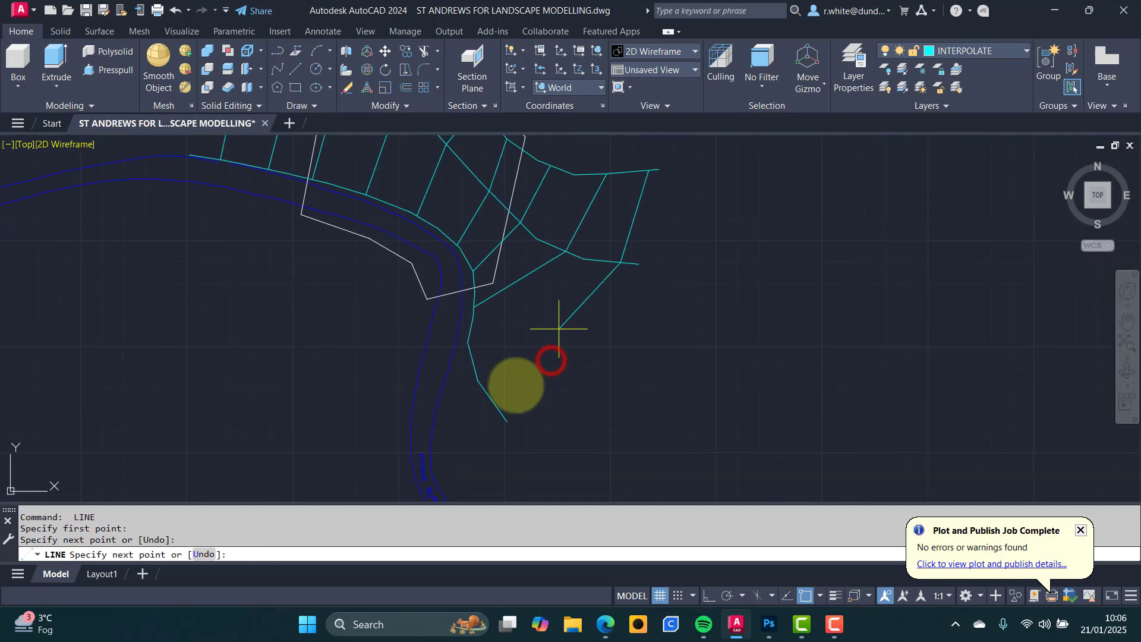
left_click(491, 401)
key("Return")
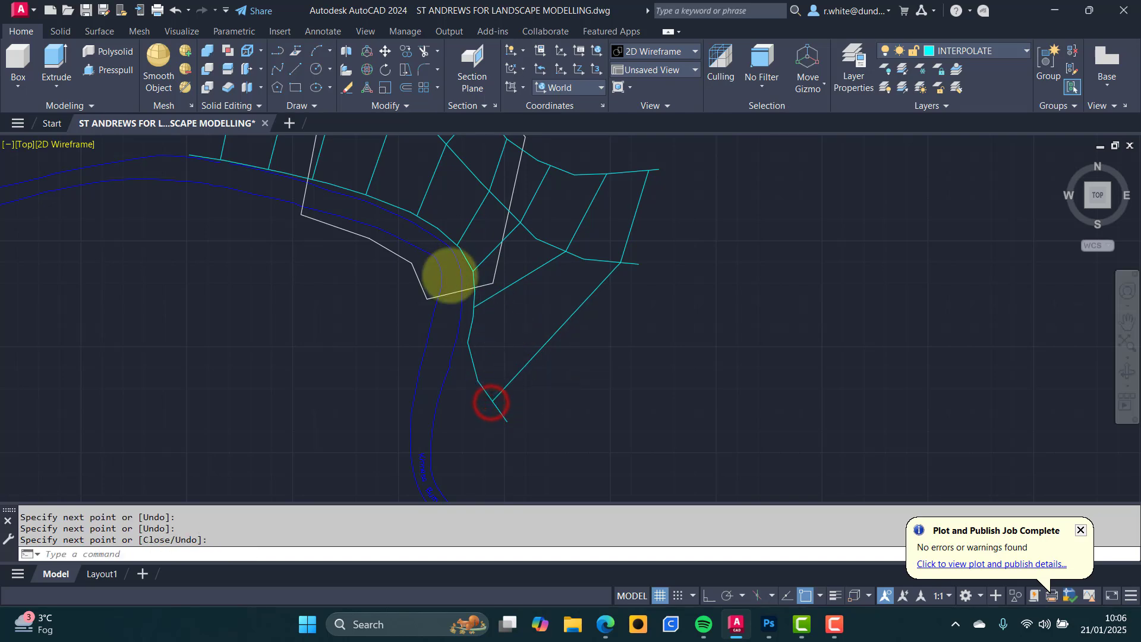
In a tilted 3D view, divide the northern segment of the westernmost linking line into 5 equal parts with DIVIDE.
scroll(443, 280, "down", 4)
mouse_move(420, 238)
middle_mouse_down("shift")
mouse_move(428, 273)
mouse_move(535, 297)
mouse_move(475, 336)
mouse_move(465, 333)
mouse_move(474, 229)
mouse_move(446, 211)
mouse_move(412, 237)
mouse_move(495, 263)
mouse_move(433, 214)
mouse_move(492, 265)
middle_mouse_up("shift")
scroll(512, 257, "up", 3)
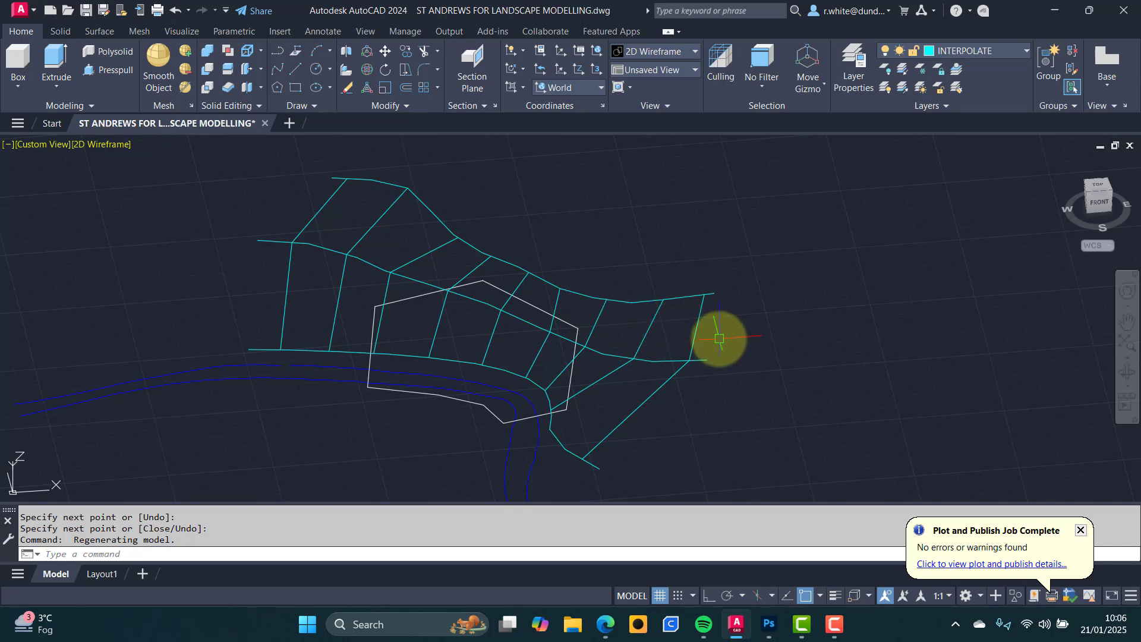
middle_click_drag(334, 211, 339, 218)
key("Escape")
key("Escape")
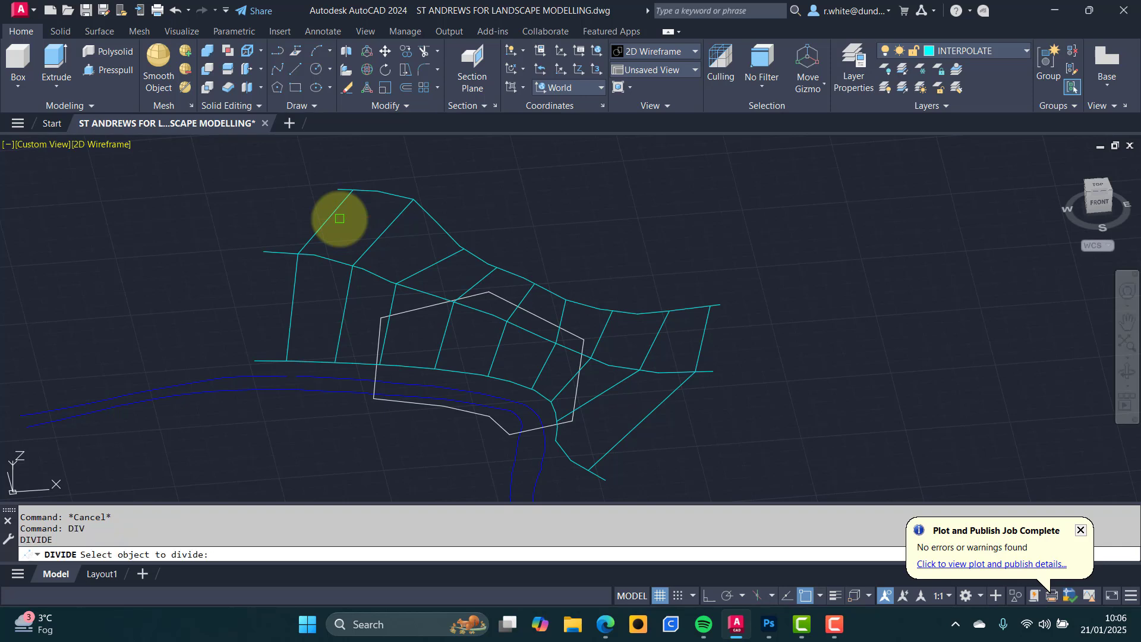
left_click(323, 224)
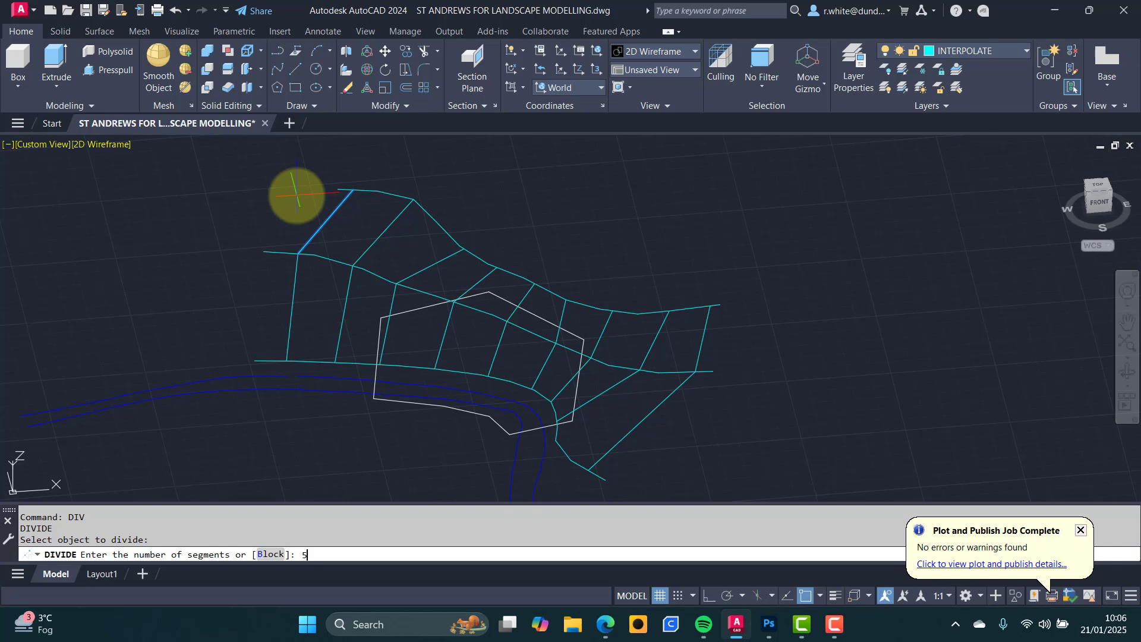
type("5")
key("Return")
Window-select the points along the divided line to check their placement, leaving them unmodified.
scroll(318, 216, "up", 4)
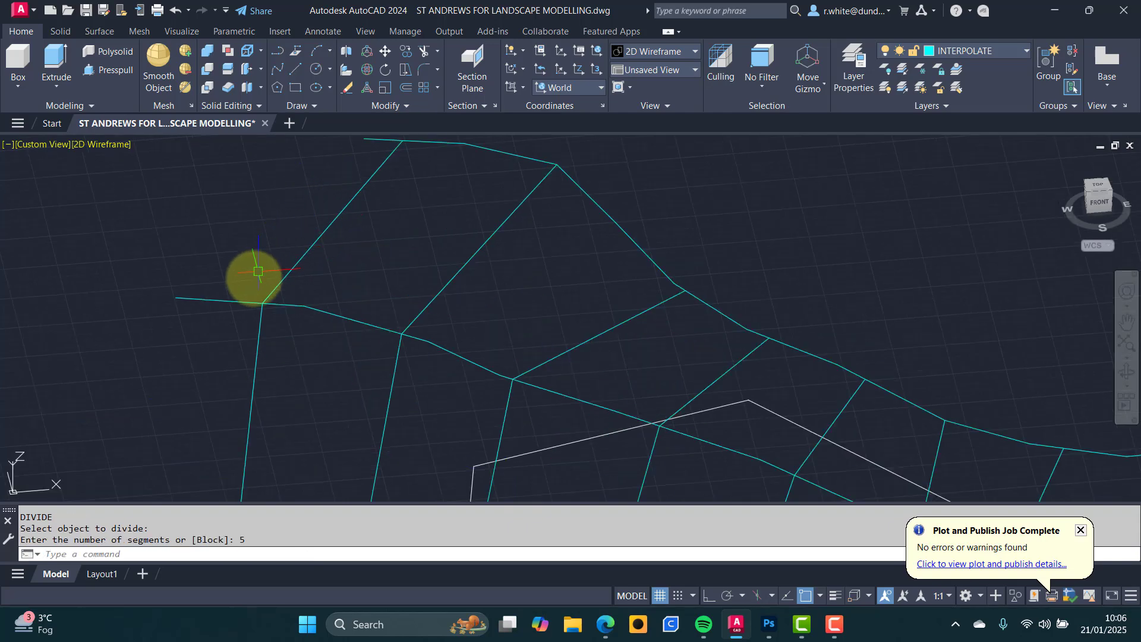
left_click(239, 297)
key("Escape")
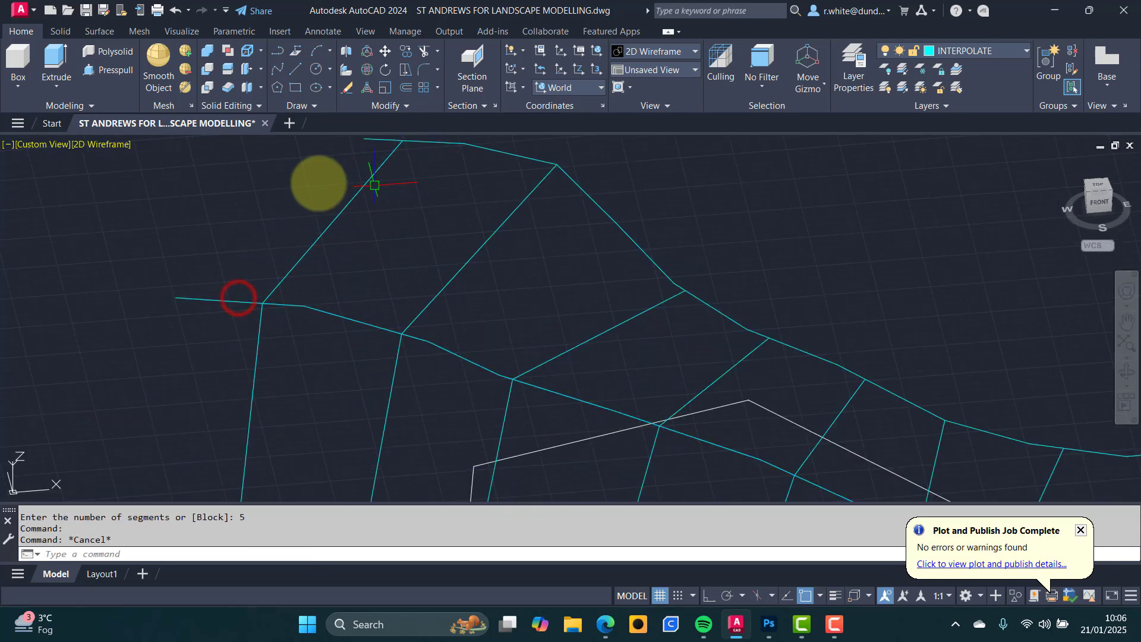
left_click(250, 287)
left_click(442, 150)
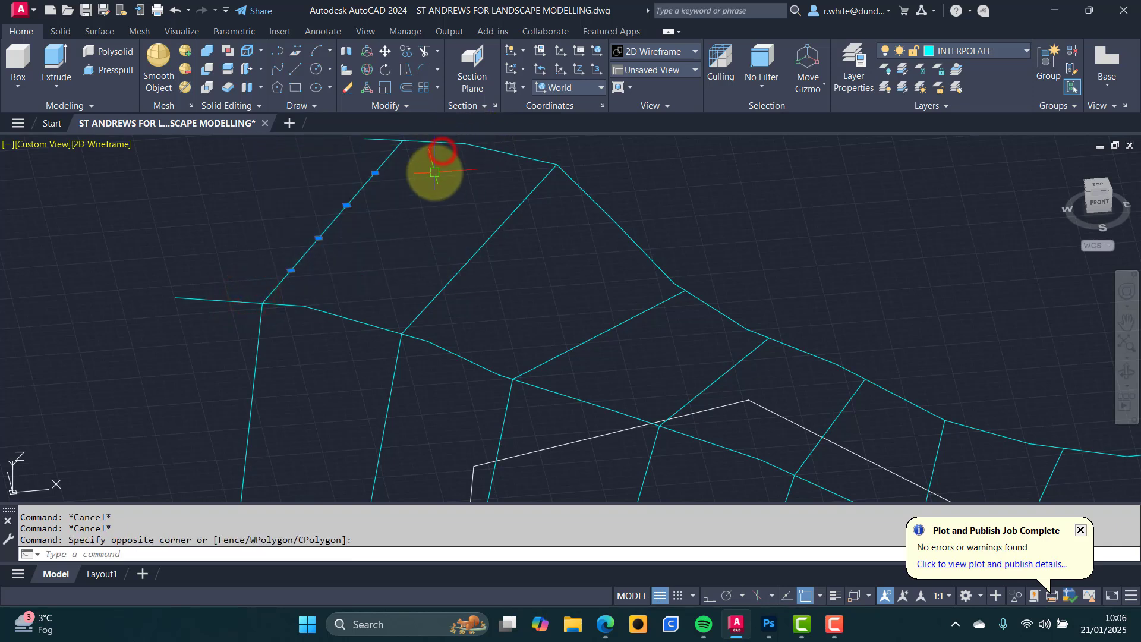
key("Escape")
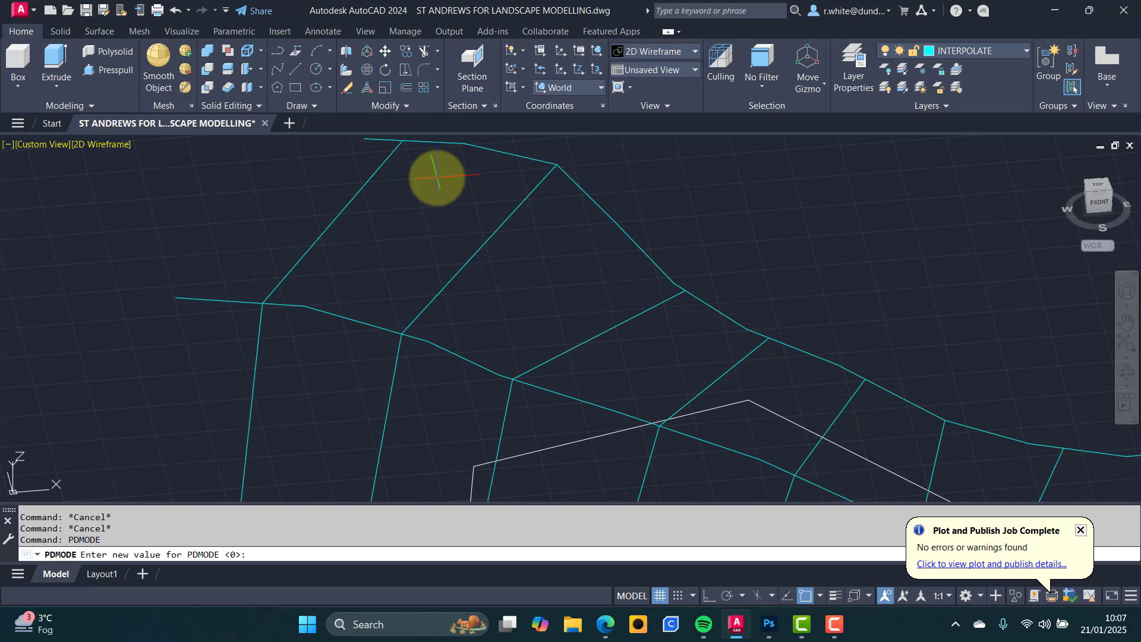
Set the point display style PDMODE to 66 and the point size PDSIZE to 1000.
key("Return")
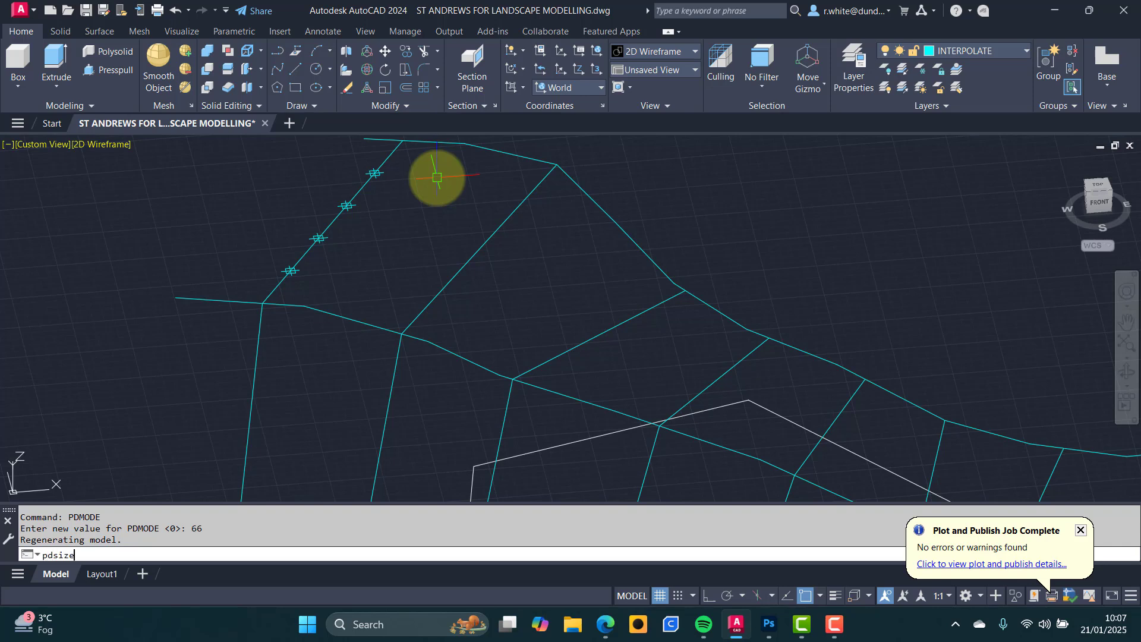
type("pdsize")
key("Return")
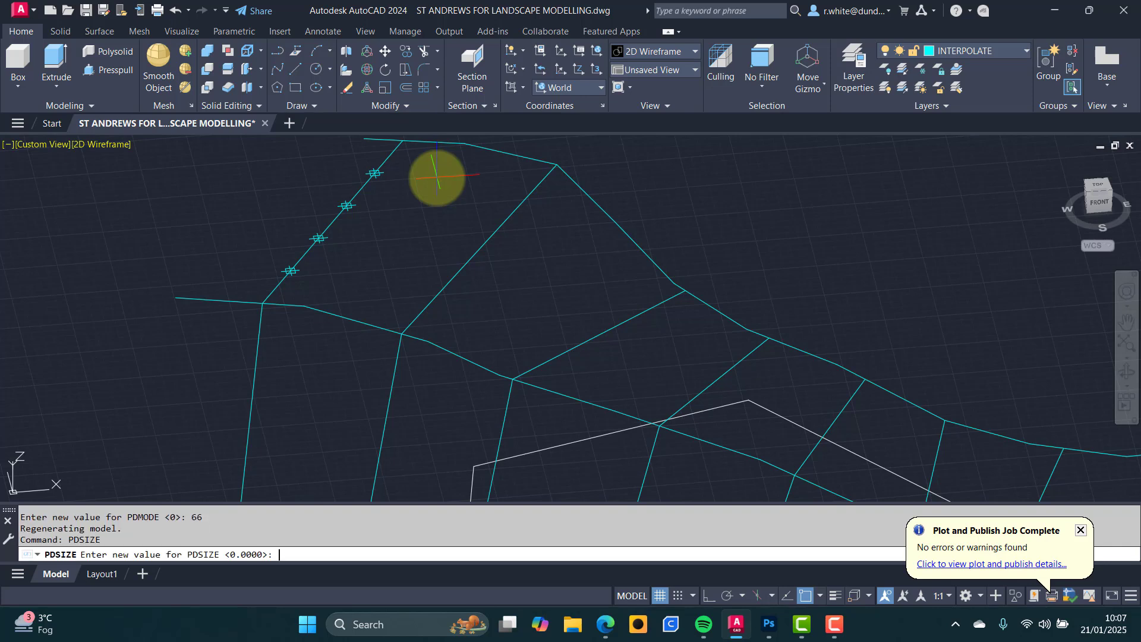
type("1000")
key("Return")
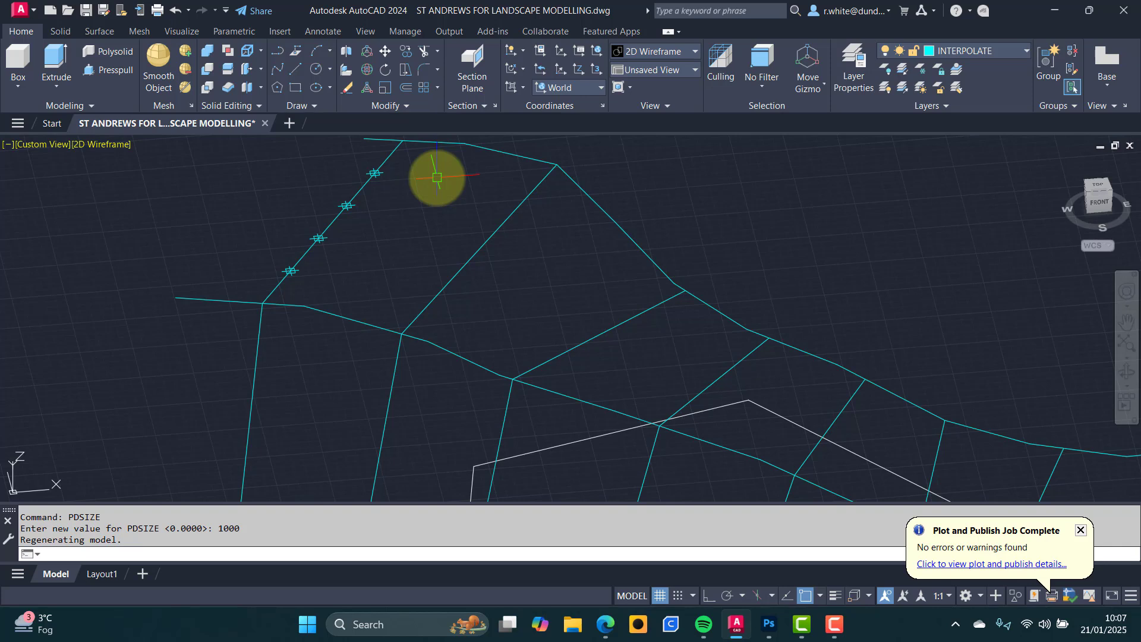
key("Escape")
key("Escape")
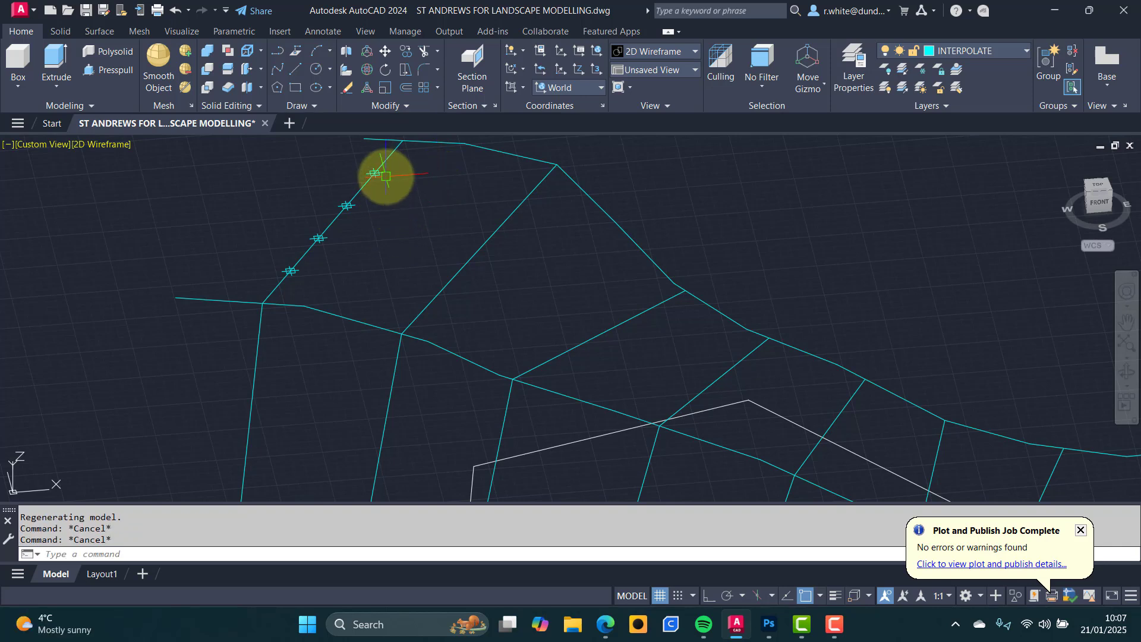
List the properties of the northernmost division point and examine its Z elevation.
left_click(422, 142)
key("Escape")
key("Escape")
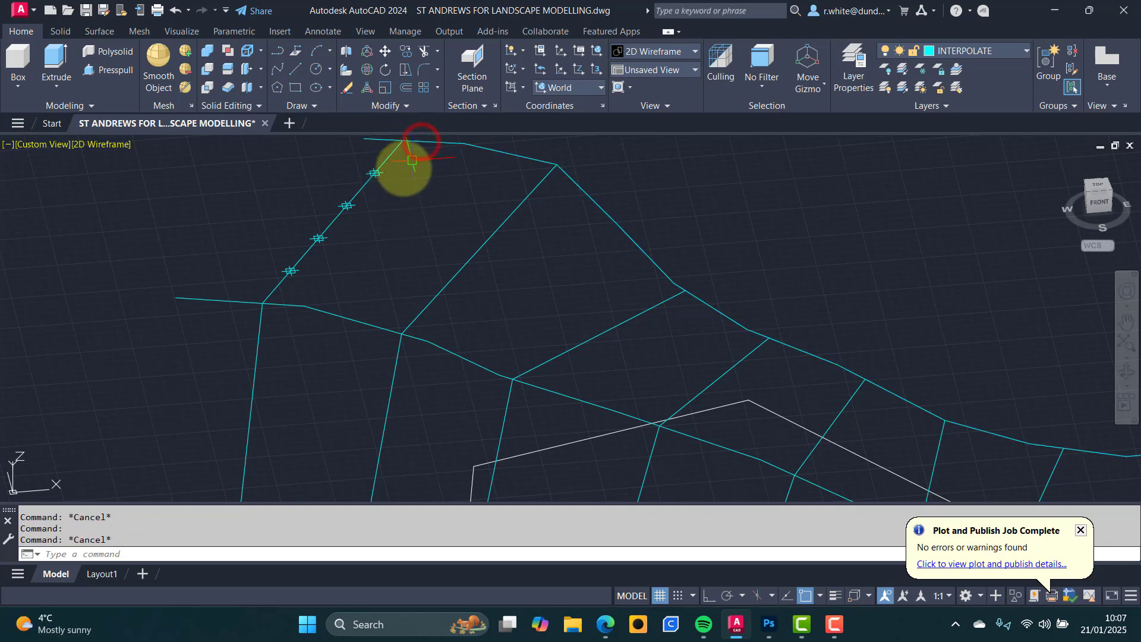
left_click(380, 177)
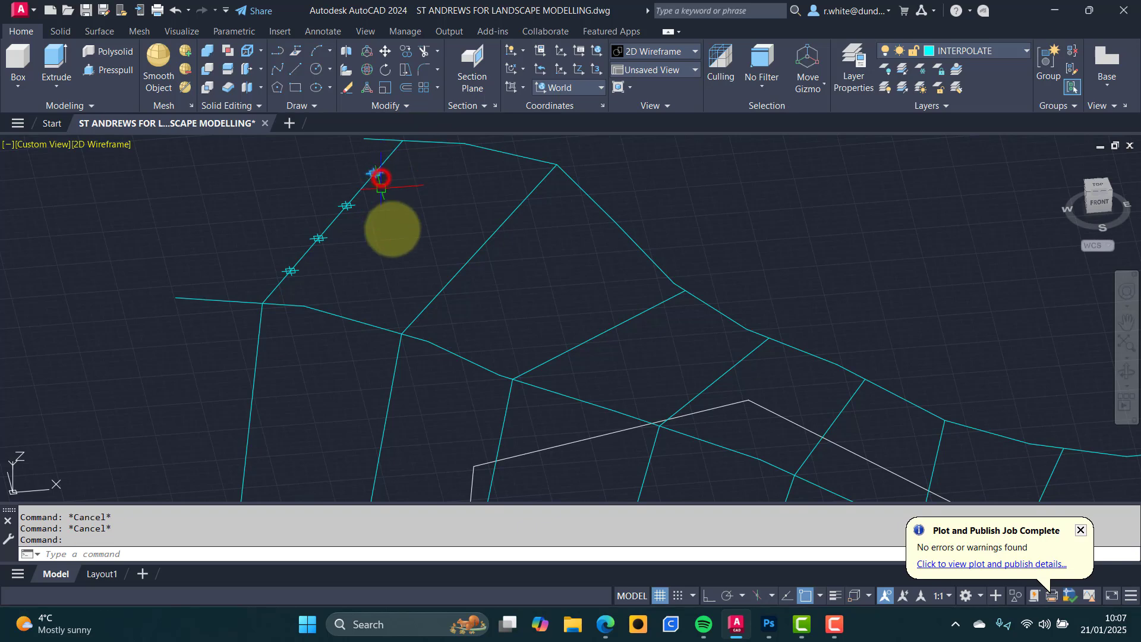
type("list")
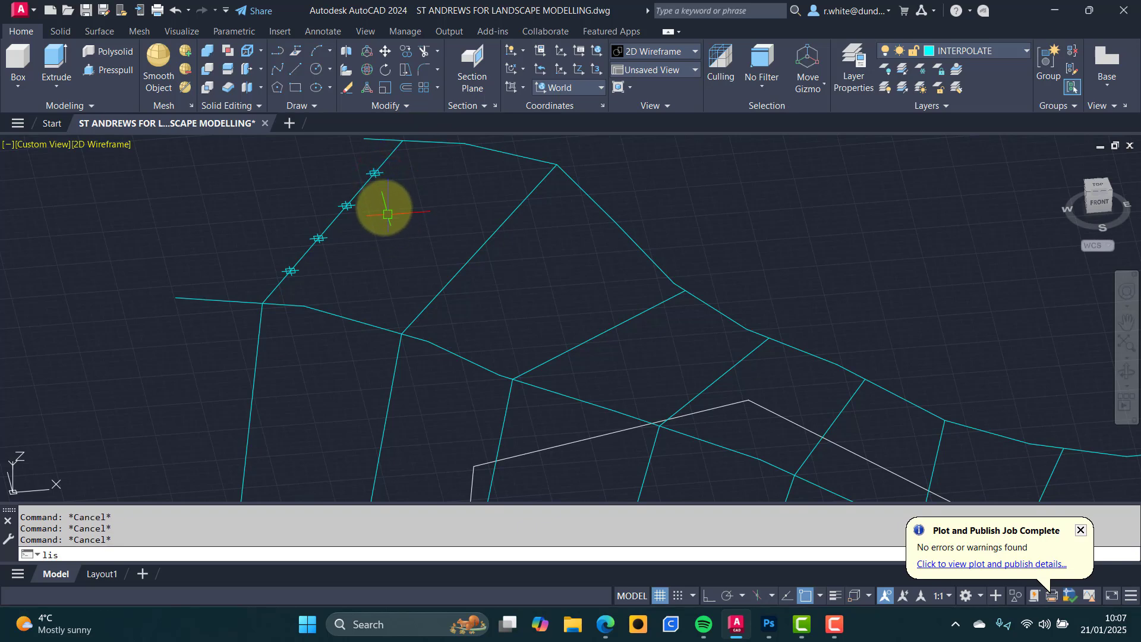
key("Return")
right_click(385, 175)
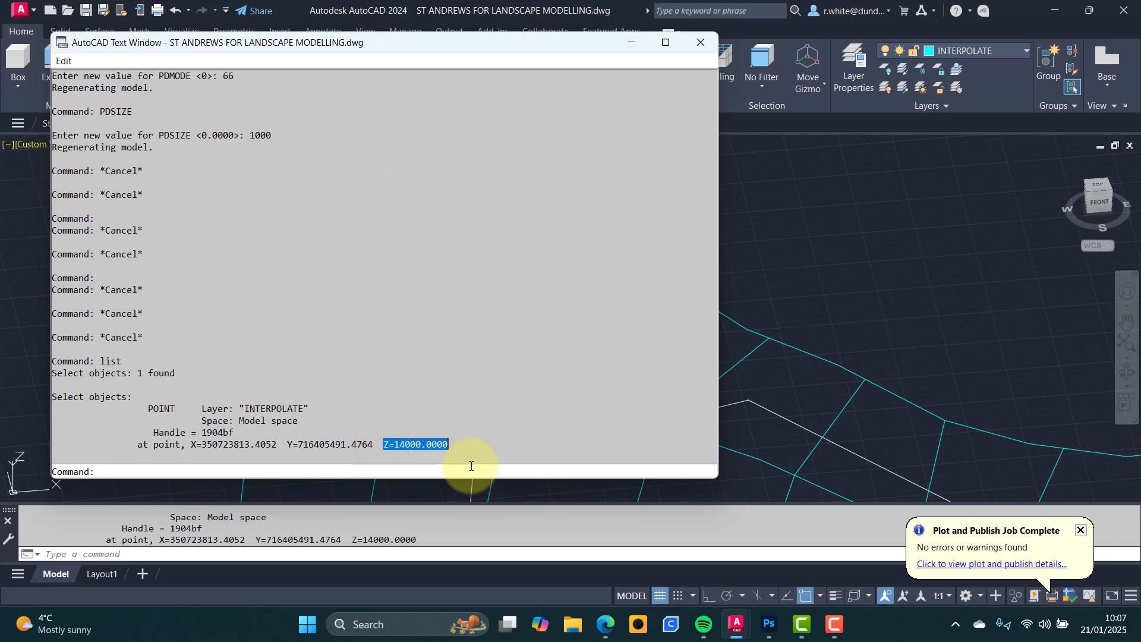
left_click(701, 42)
key("Escape")
key("Escape")
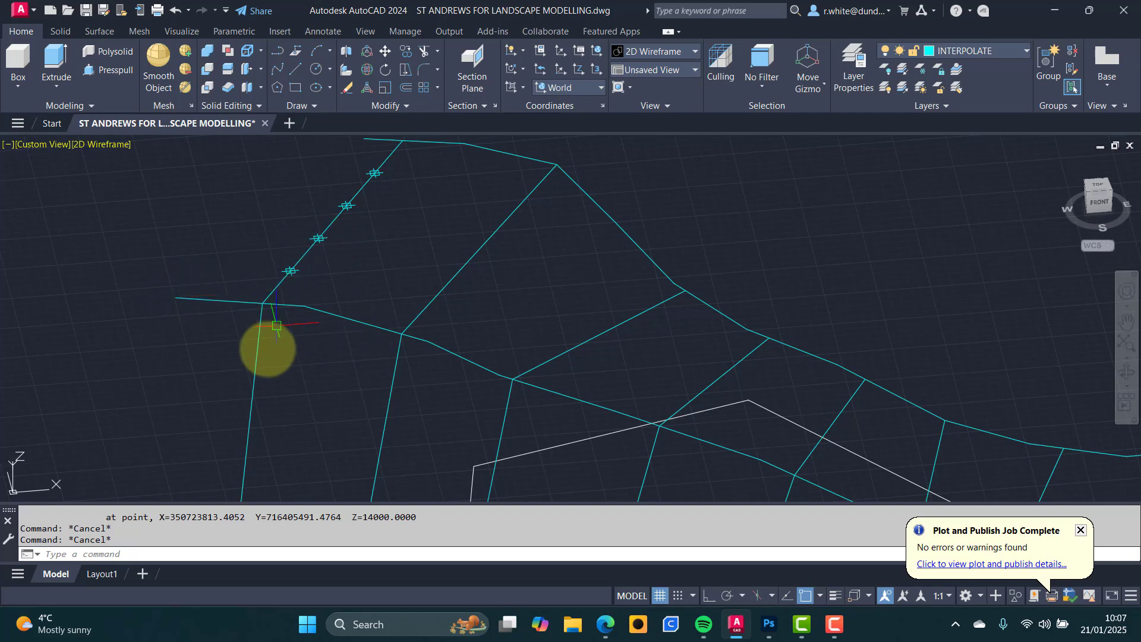
Divide the southeasternmost linking line into 5 equal parts with DIVIDE.
scroll(424, 309, "down", 2)
middle_click_drag(424, 309, 382, 229)
scroll(318, 244, "down", 5)
scroll(371, 290, "up", 5)
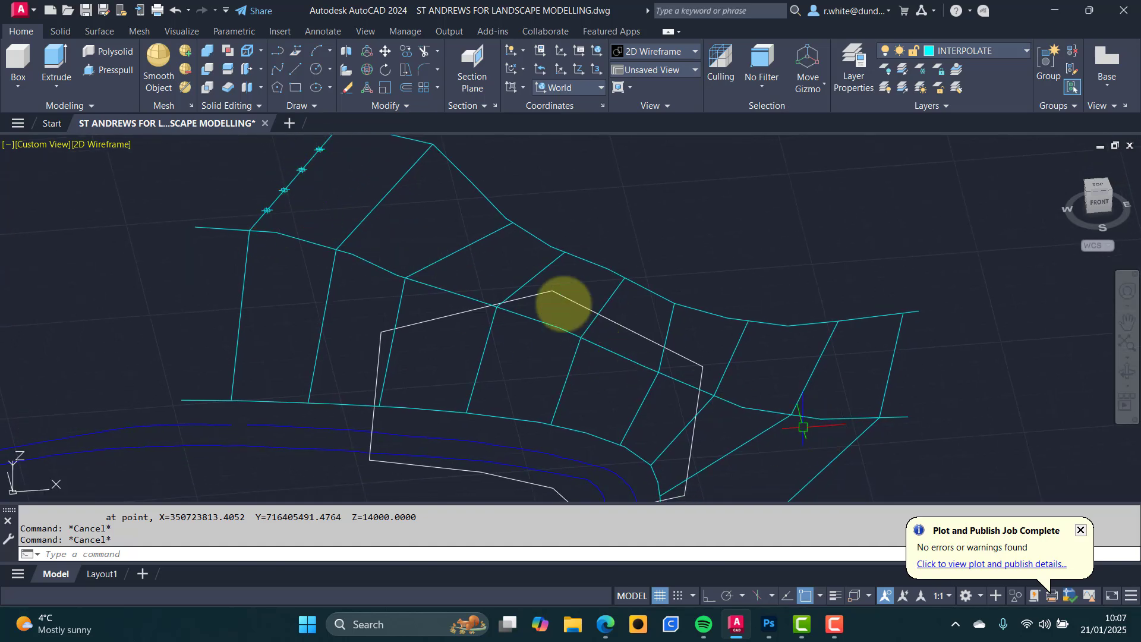
key("Escape")
middle_click_drag(484, 191, 487, 202)
scroll(487, 202, "down", 2)
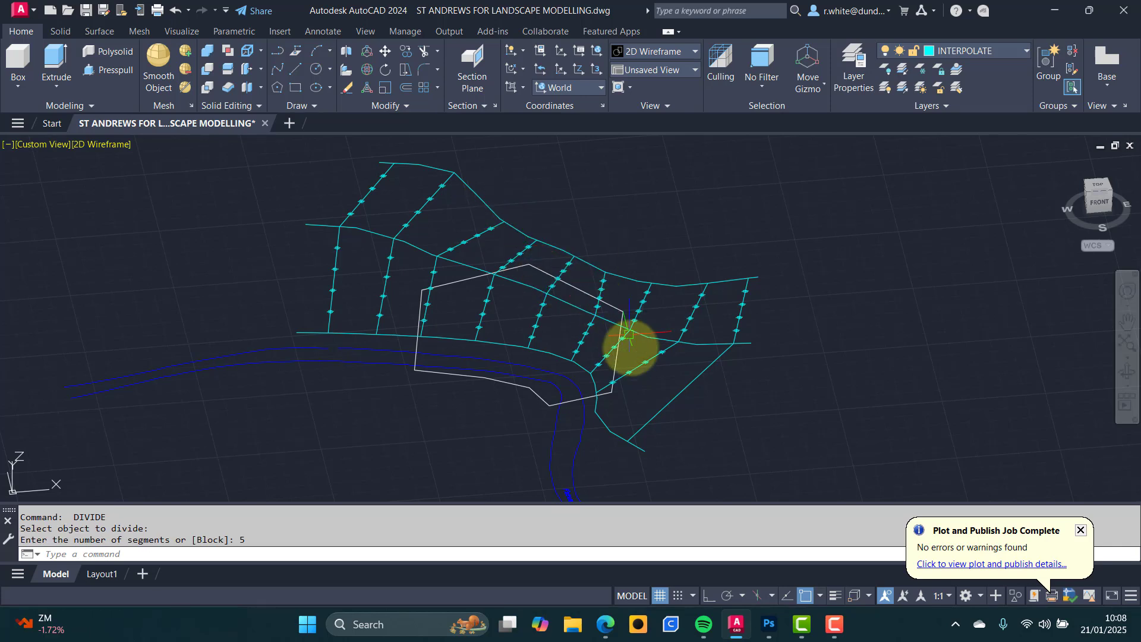
key("Return")
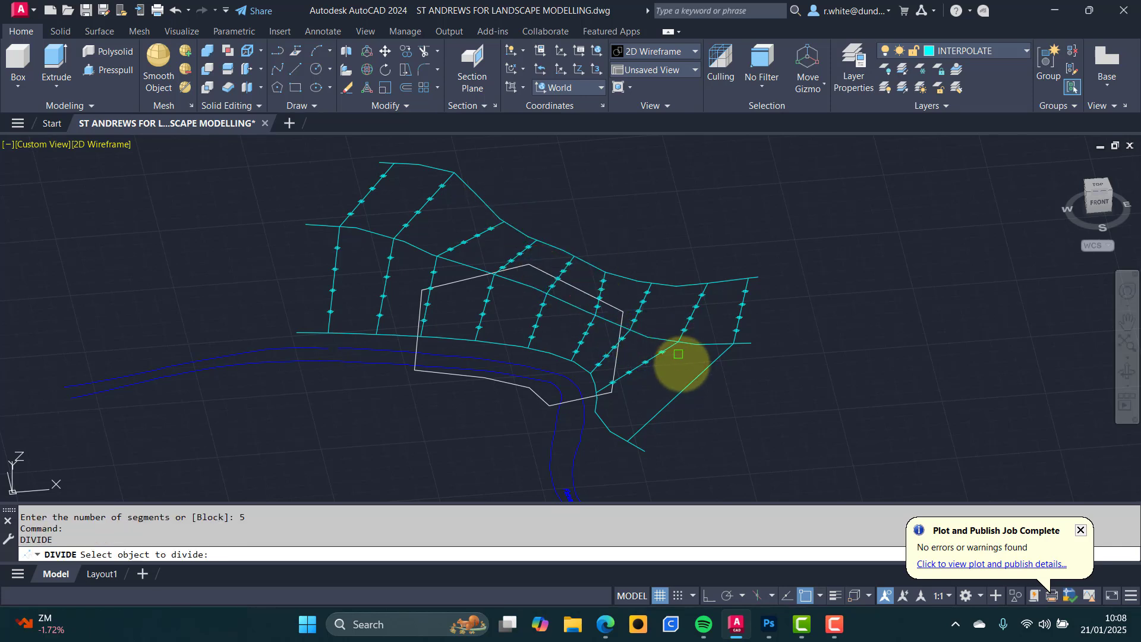
left_click(680, 393)
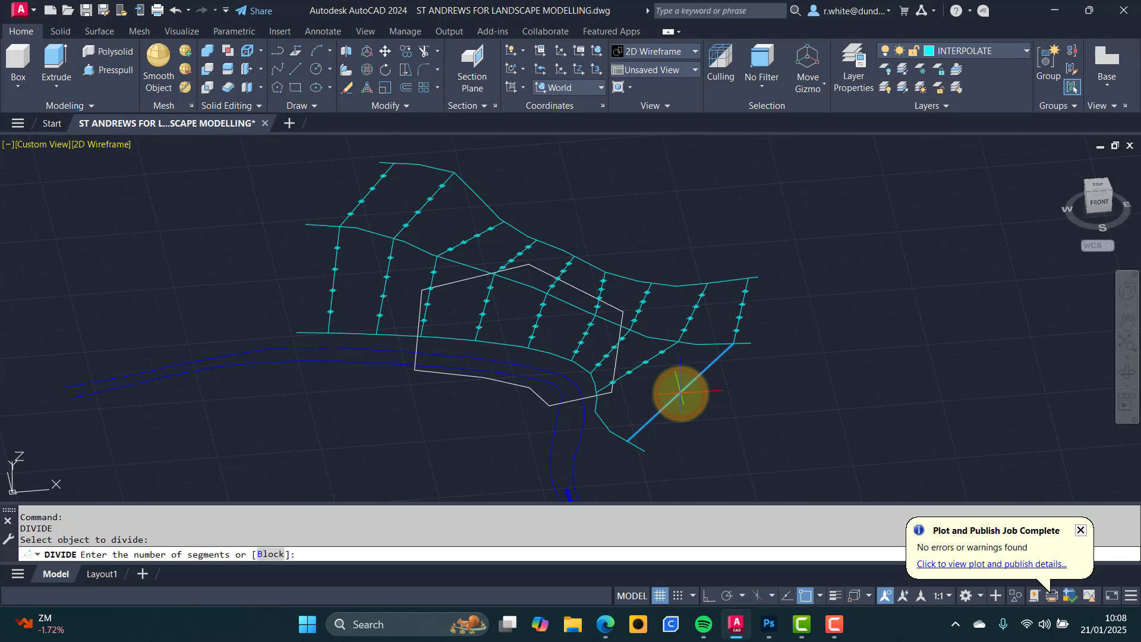
type("5")
key("Return")
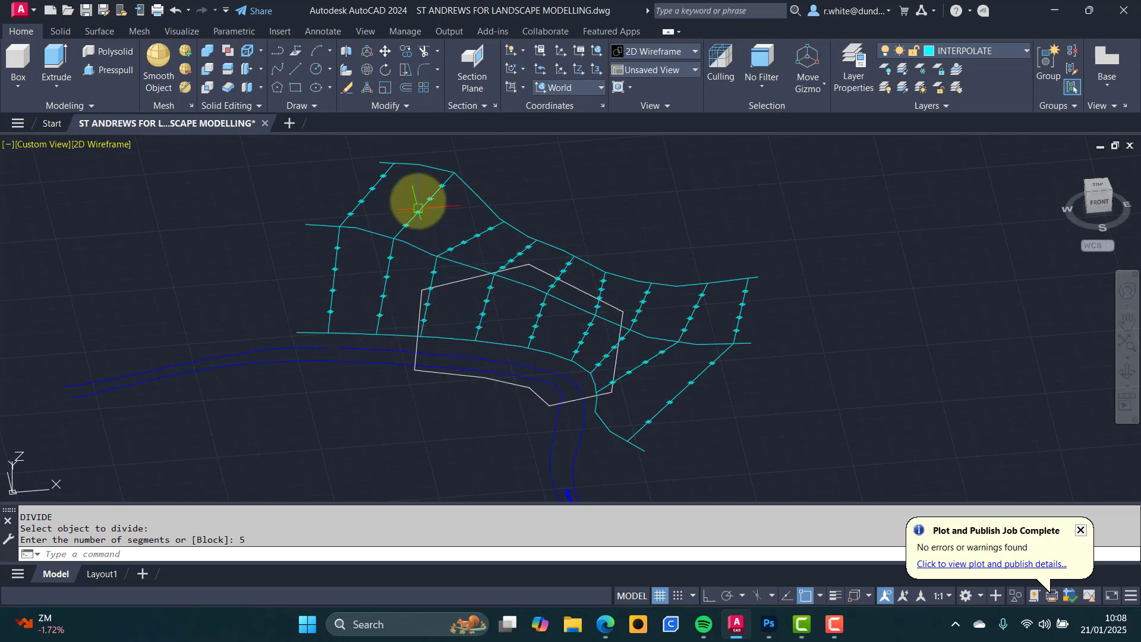
key("Escape")
key("Escape")
key("Escape")
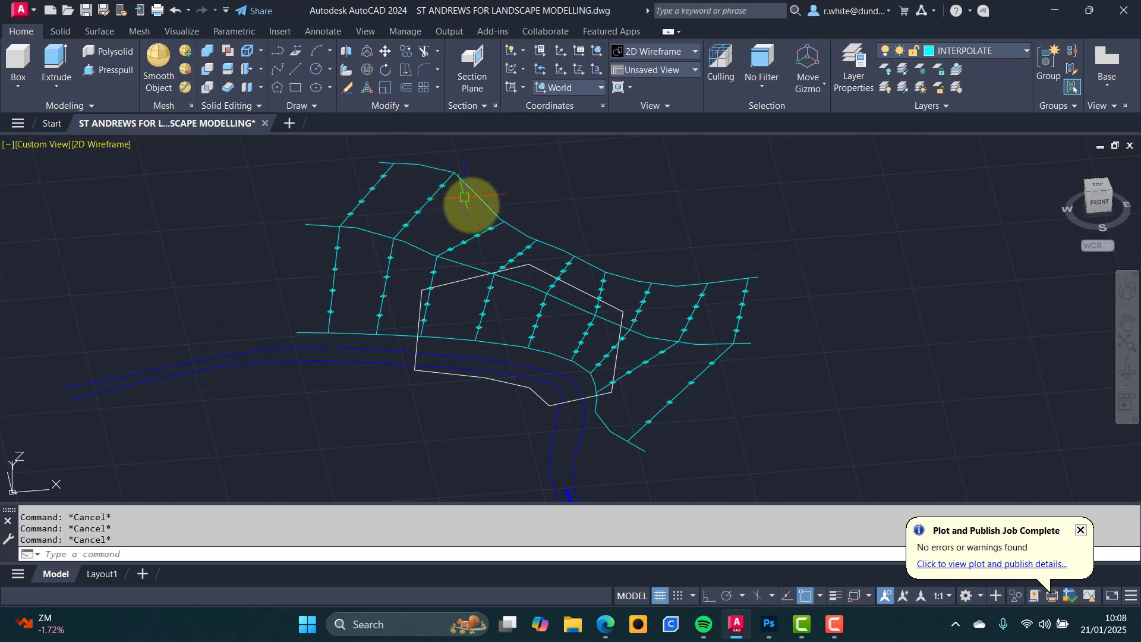
left_click(521, 242)
key("Escape")
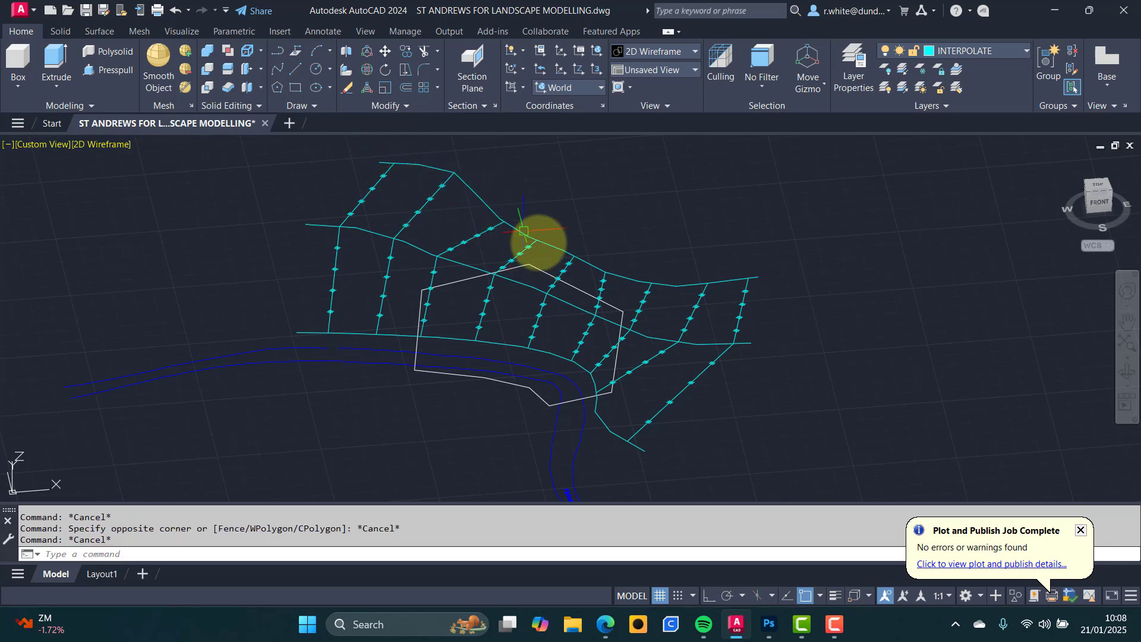
Set the running object snaps to Node only, turning off Endpoint and Nearest.
left_click(820, 596)
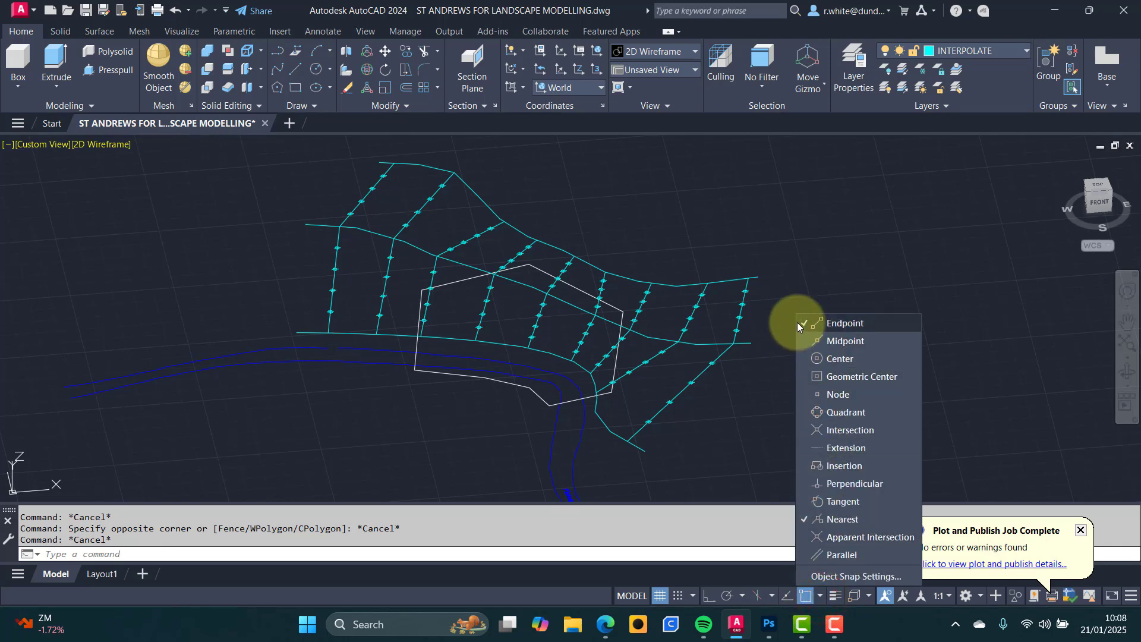
left_click(797, 322)
left_click(804, 519)
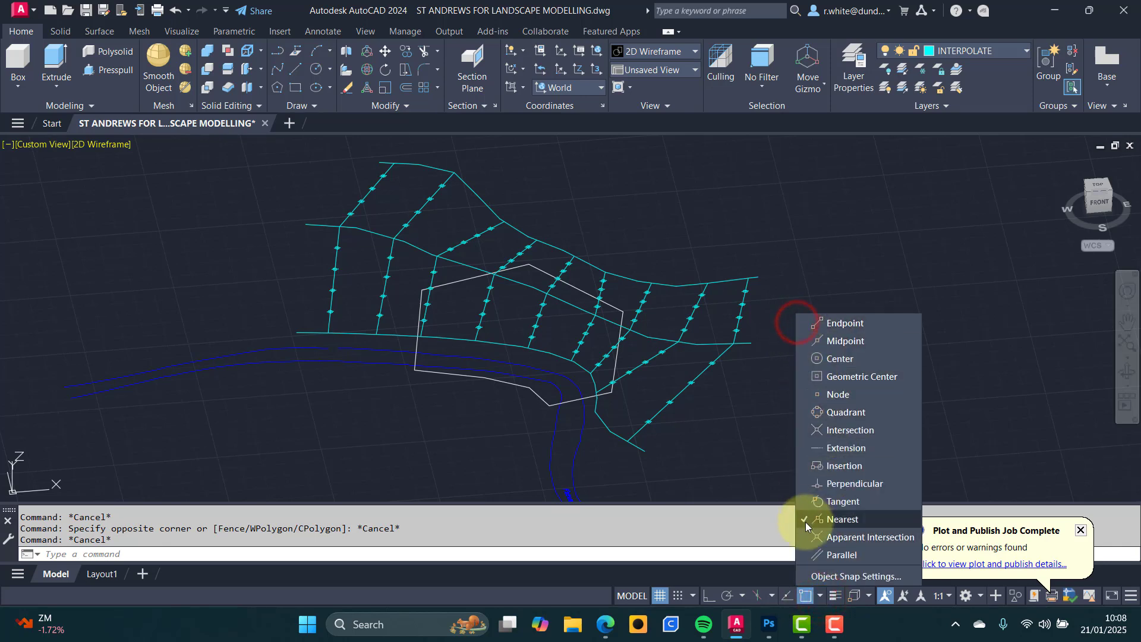
left_click(836, 395)
left_click(636, 222)
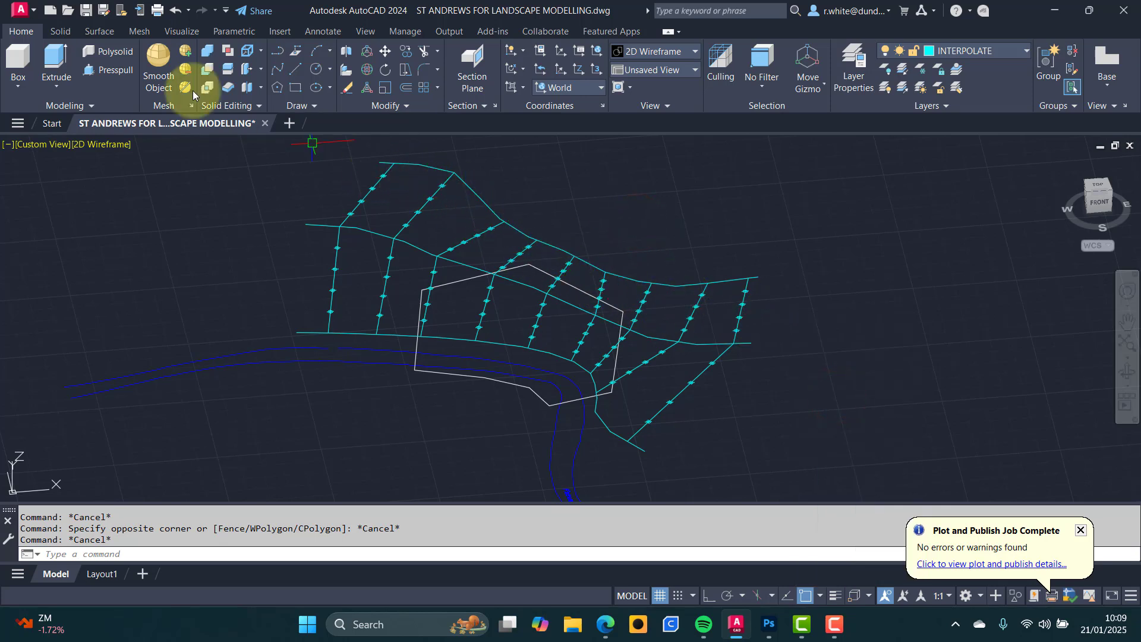
Draw a polyline from west to east through the northernmost division points of the upper row of linking lines.
left_click(276, 53)
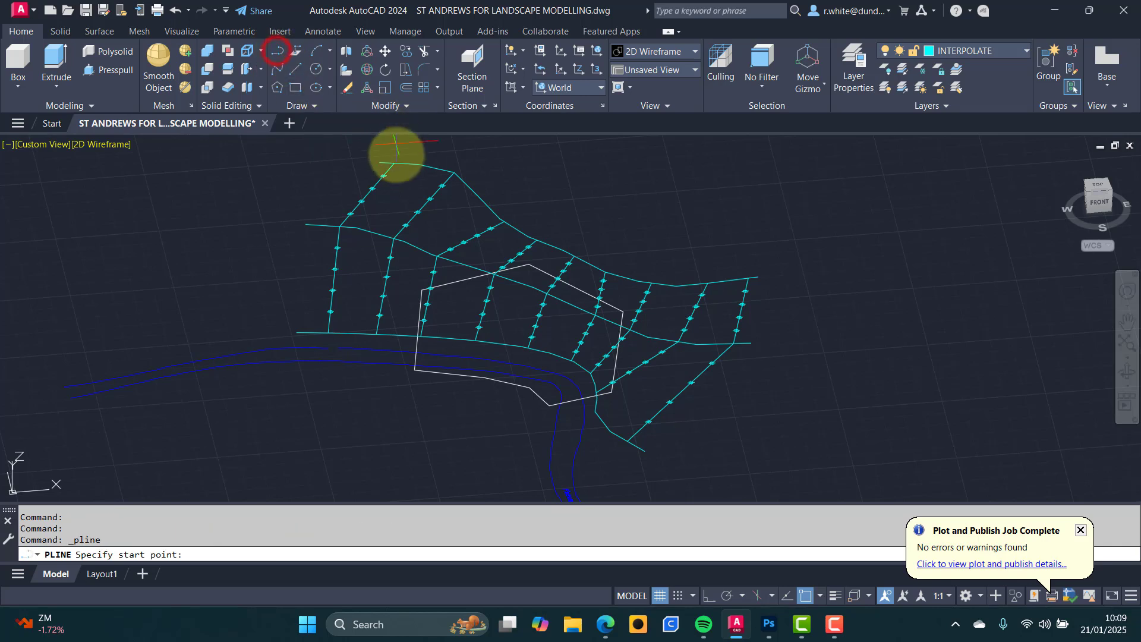
left_click(385, 175)
left_click(442, 186)
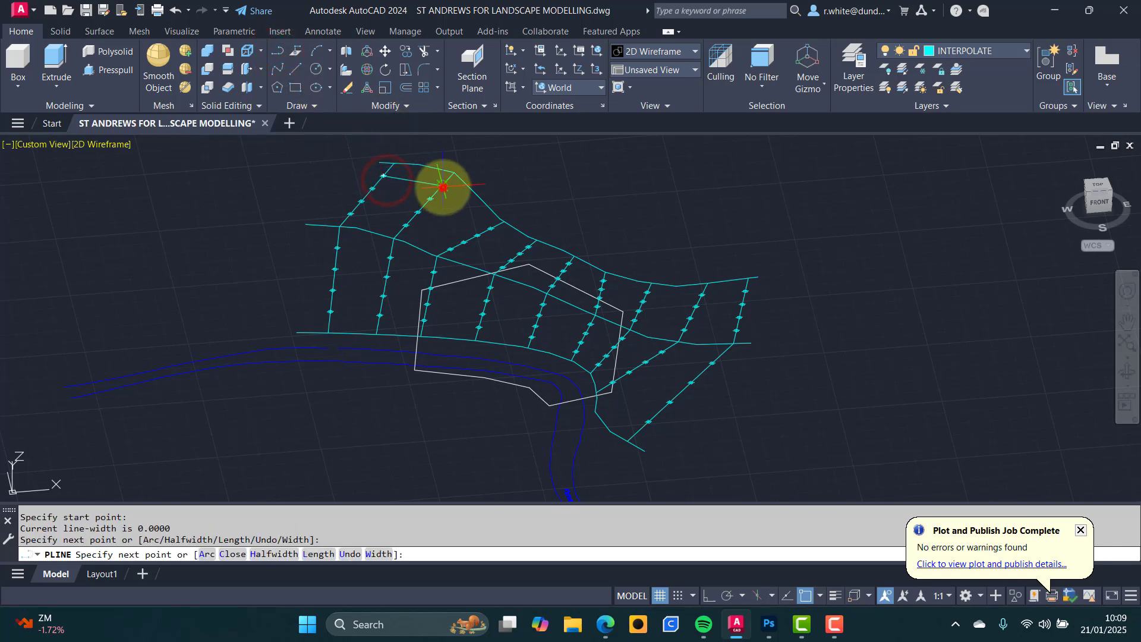
left_click(490, 229)
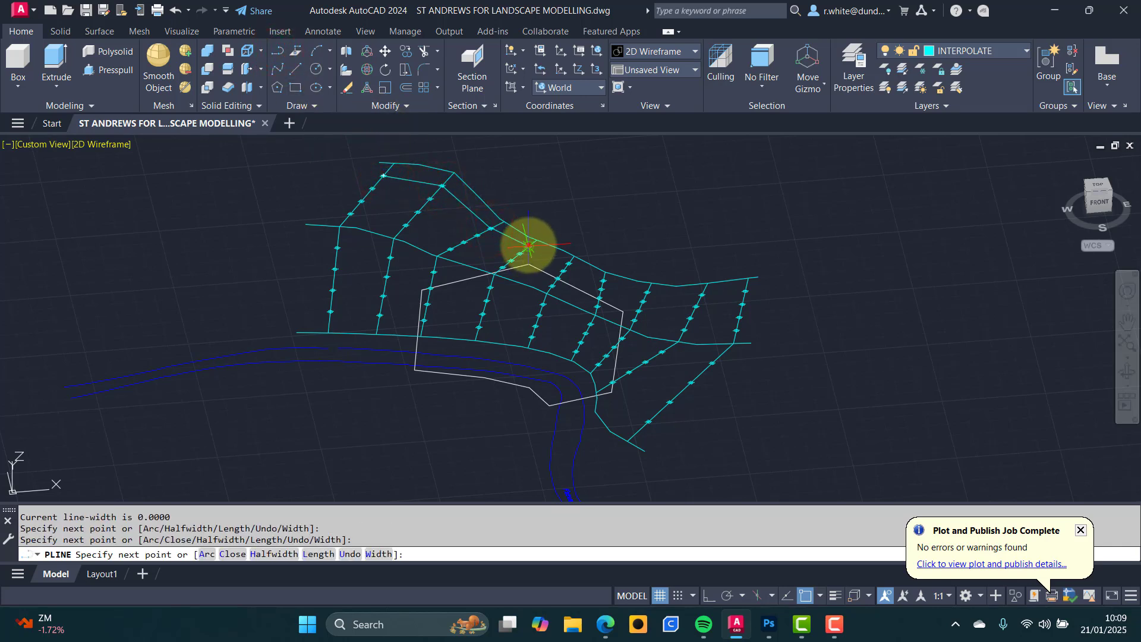
left_click(528, 244)
left_click(565, 262)
left_click(603, 278)
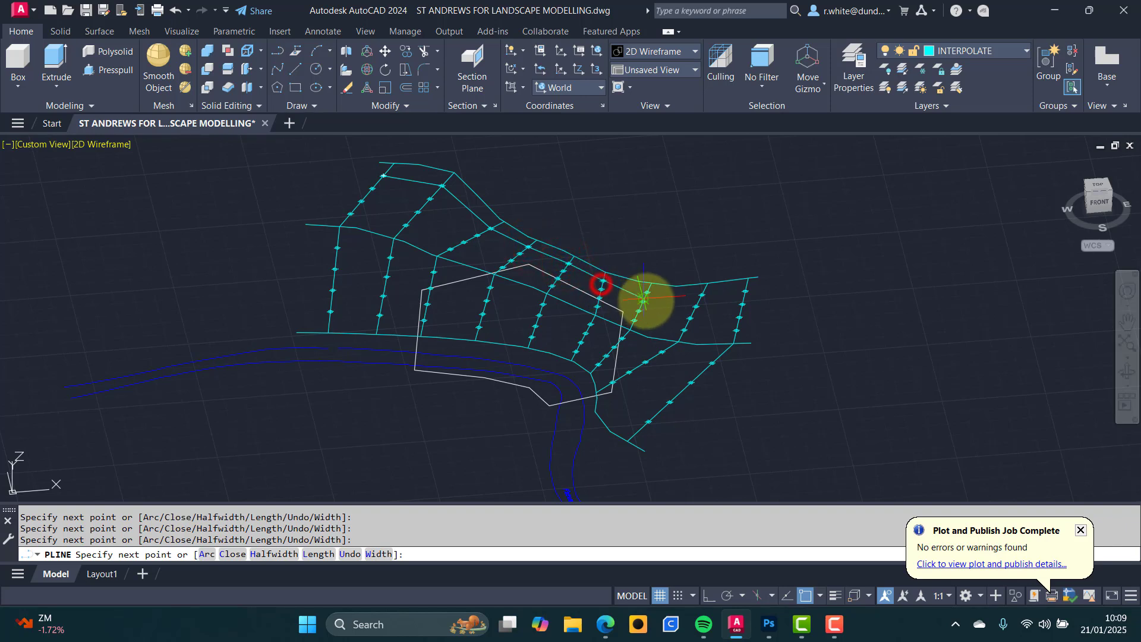
left_click(649, 291)
left_click(702, 296)
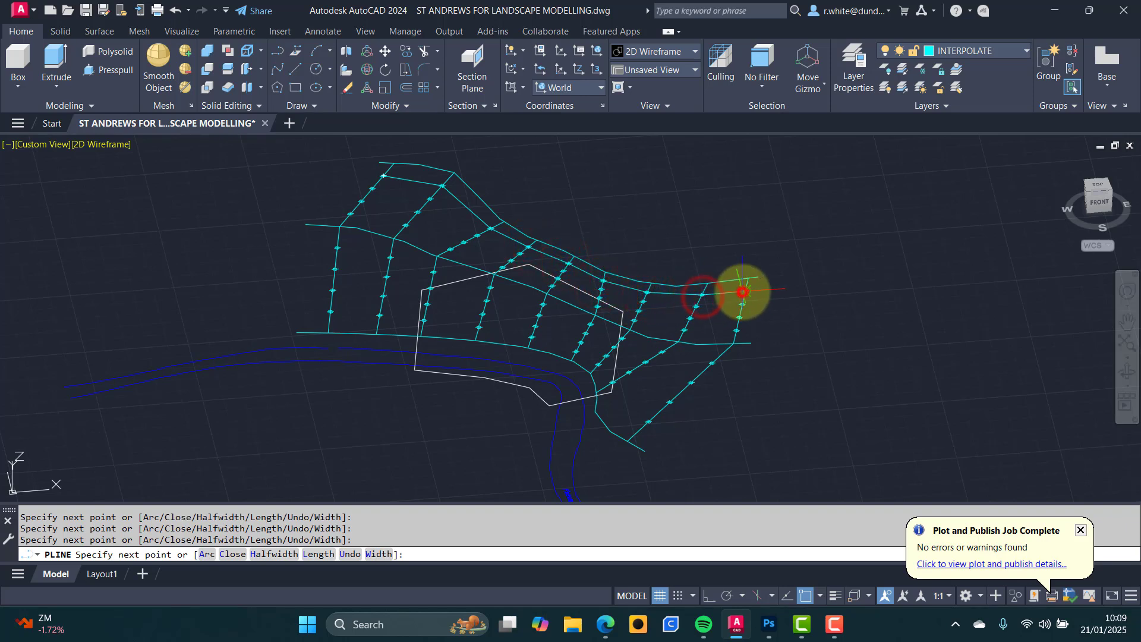
left_click(742, 292)
key("Return")
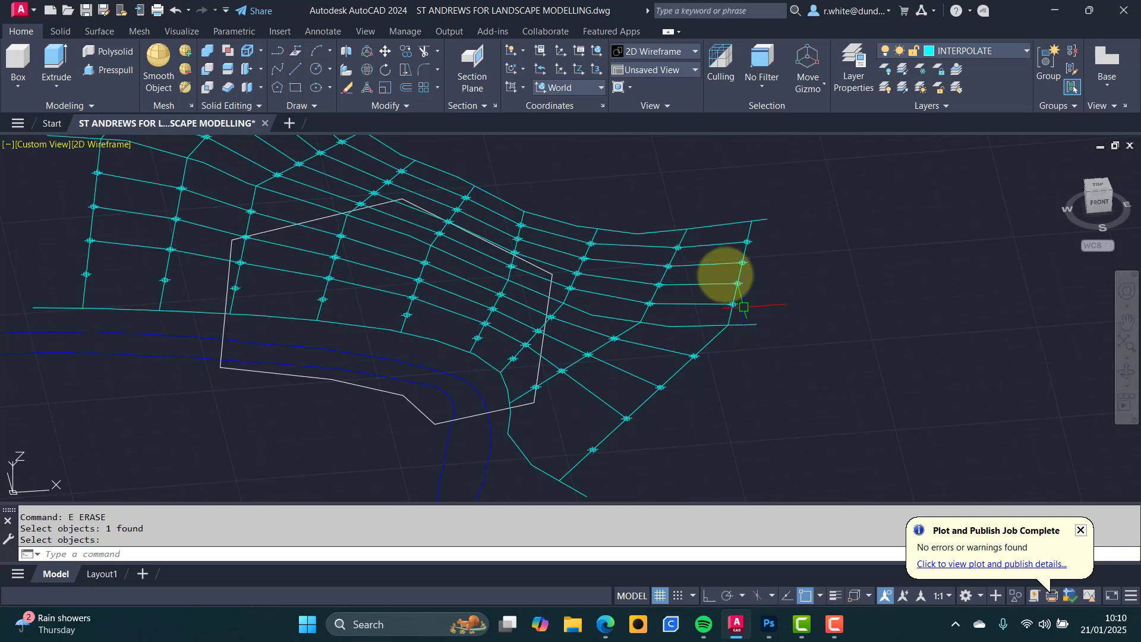
Draw a polyline from west to east through the southernmost division points of the lower linking lines, ending on the southeasternmost line.
left_click(277, 57)
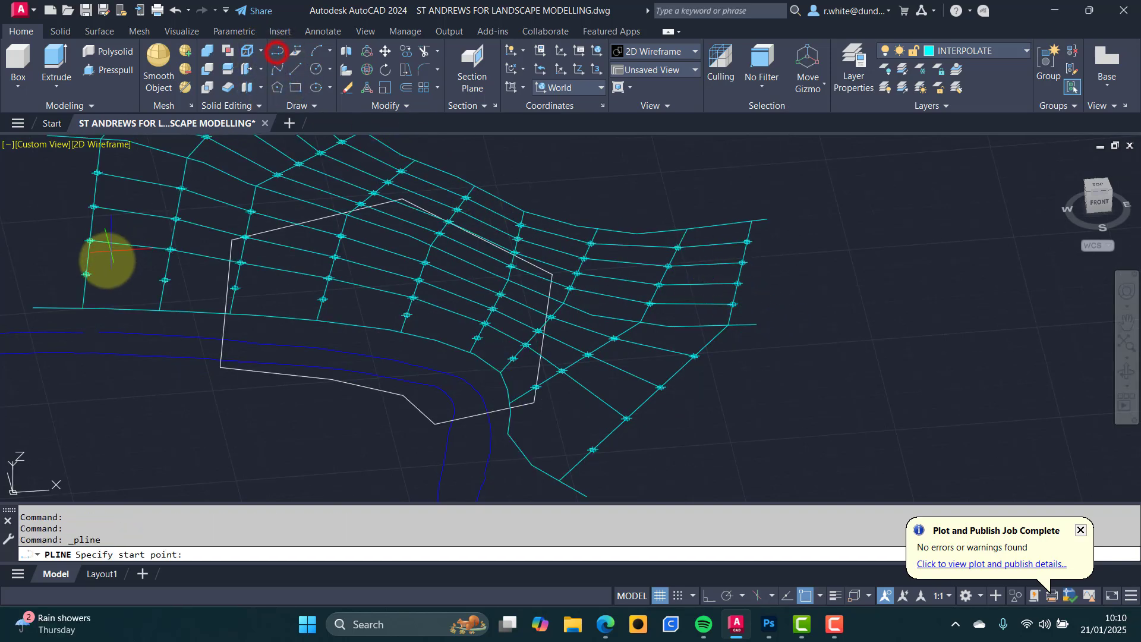
left_click(87, 275)
left_click(167, 278)
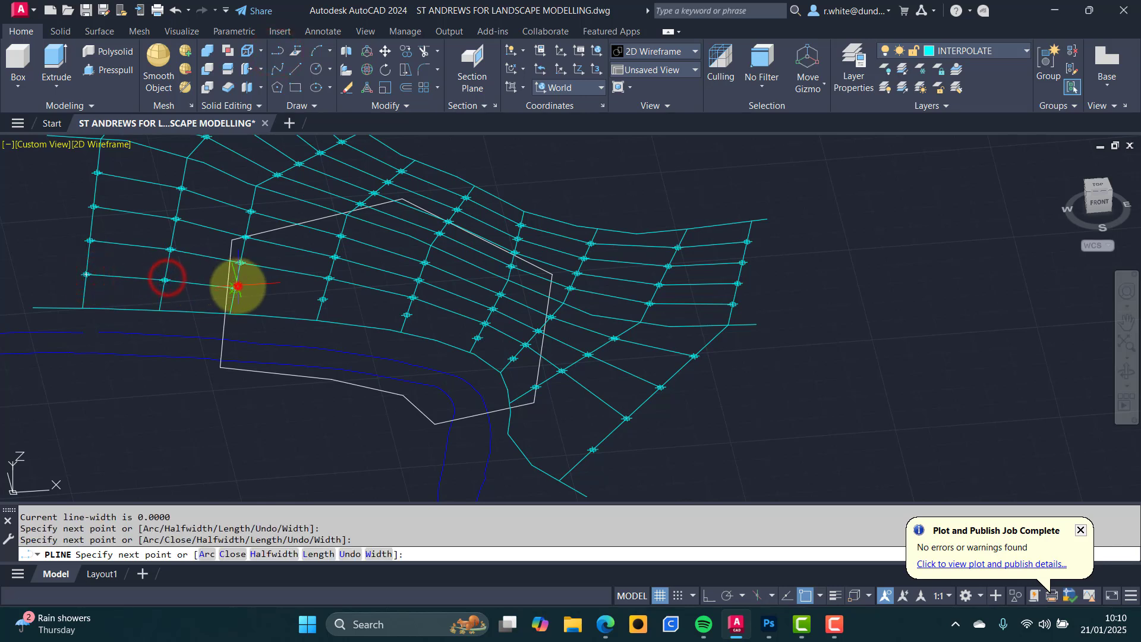
left_click(235, 289)
left_click(323, 299)
left_click(407, 314)
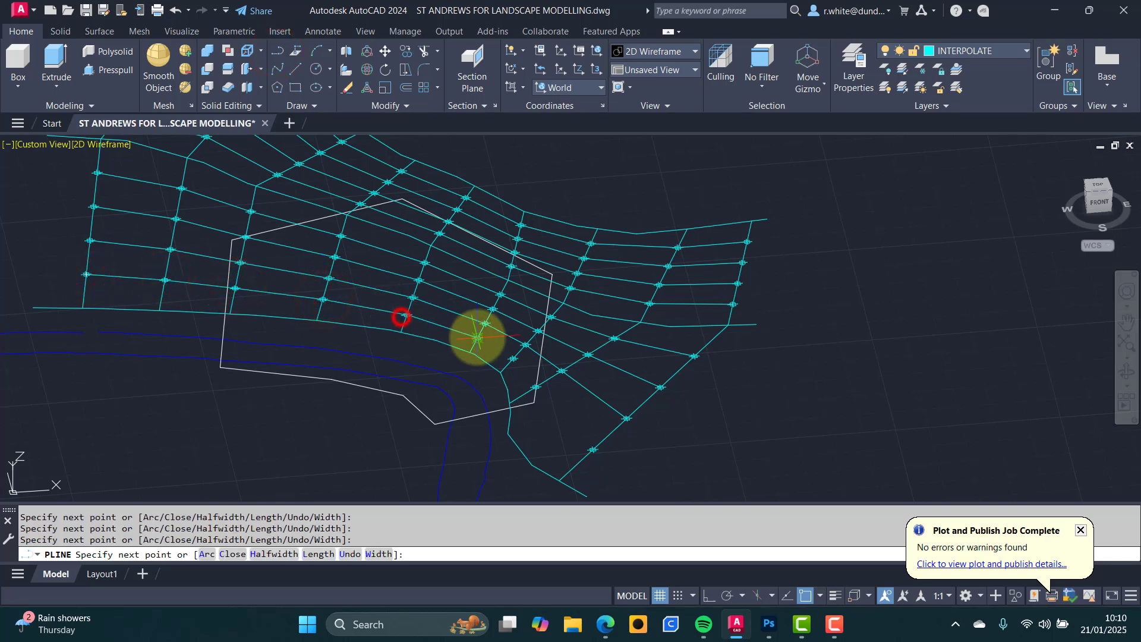
left_click(477, 338)
left_click(512, 359)
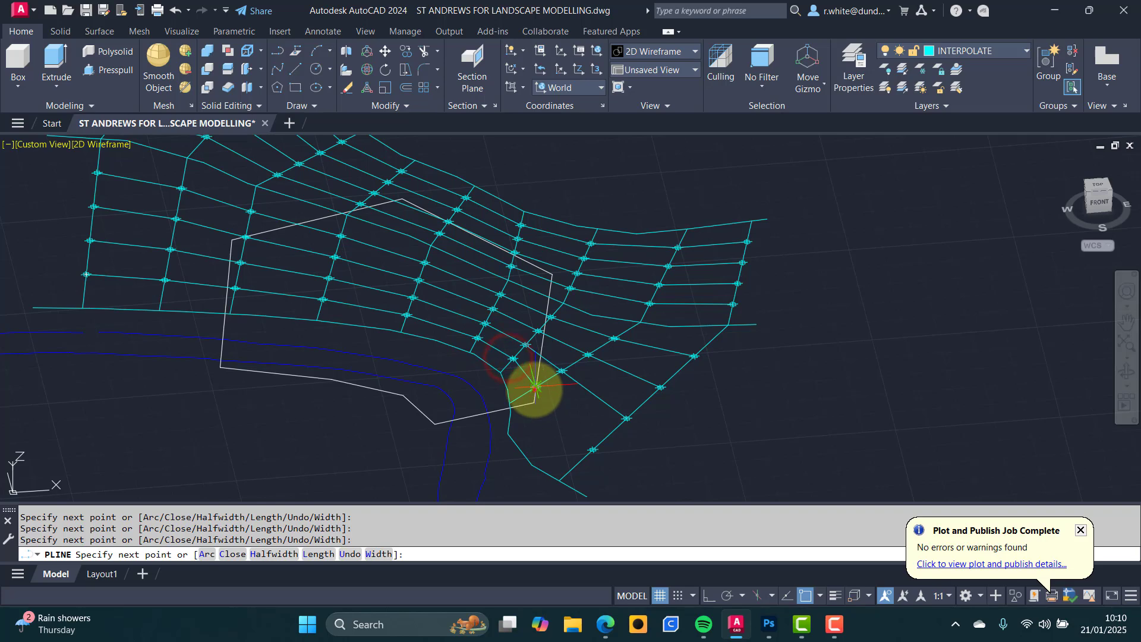
left_click(535, 387)
left_click(592, 450)
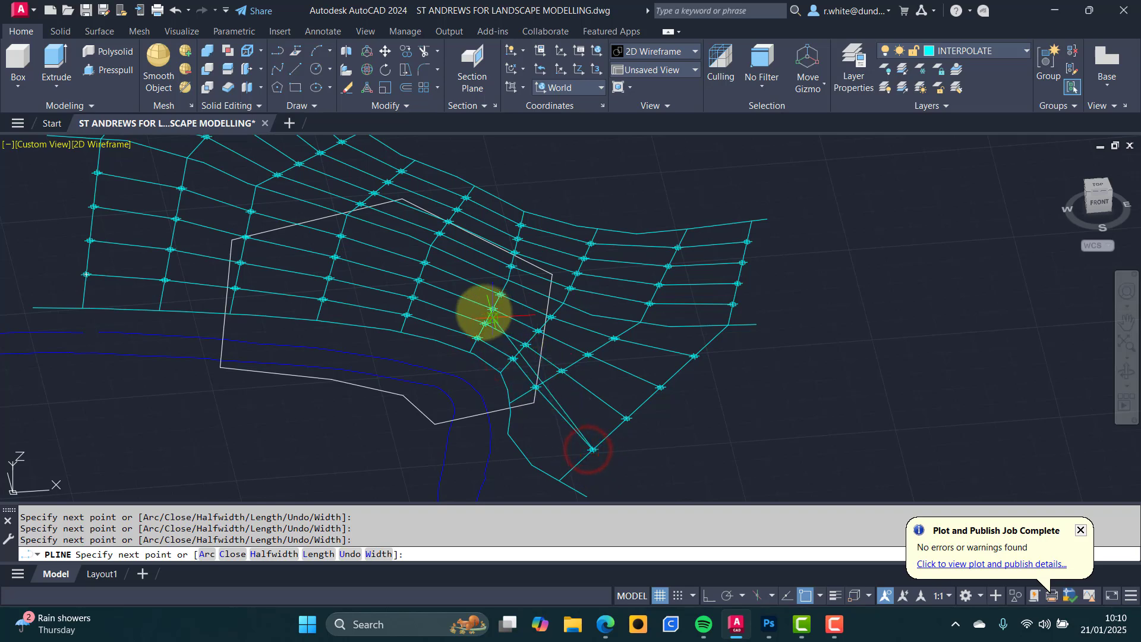
key("Return")
Inspect the interpolated contours from a tilted angle and return to the plan view of the current UCS, framing the site.
middle_click_drag(437, 285, 523, 402)
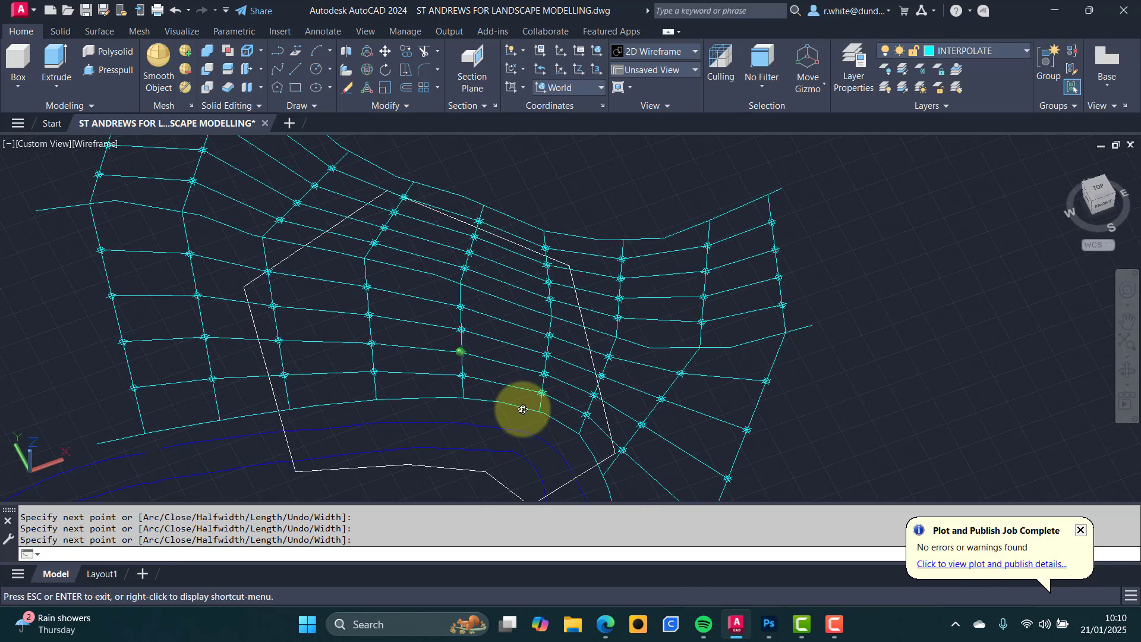
scroll(440, 309, "down", 2)
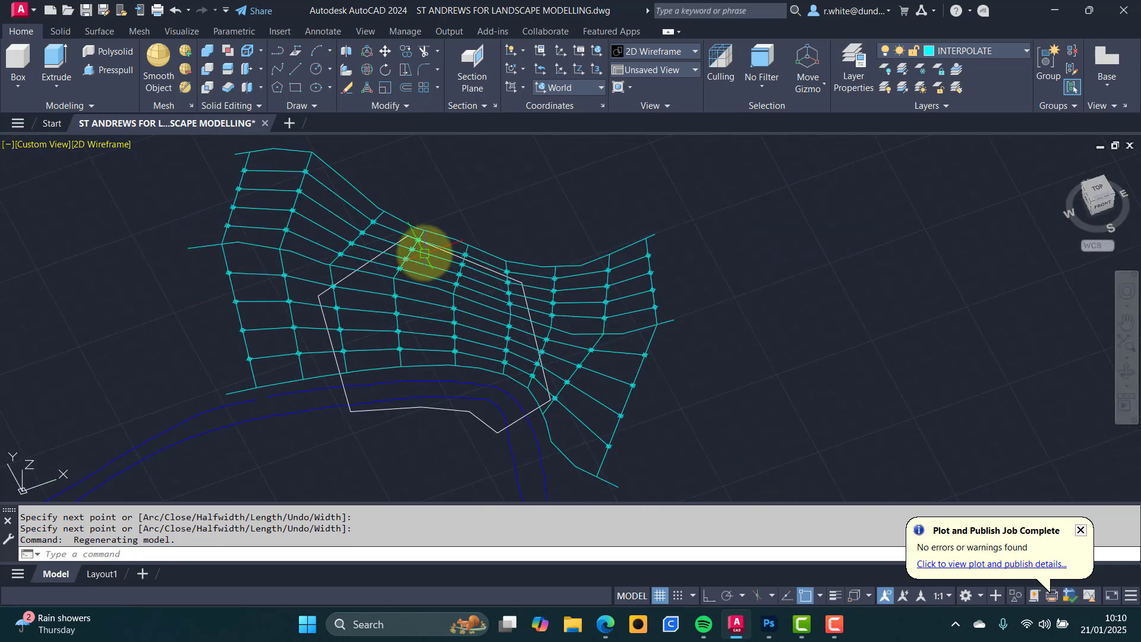
key("Escape")
key("Escape")
key("Escape")
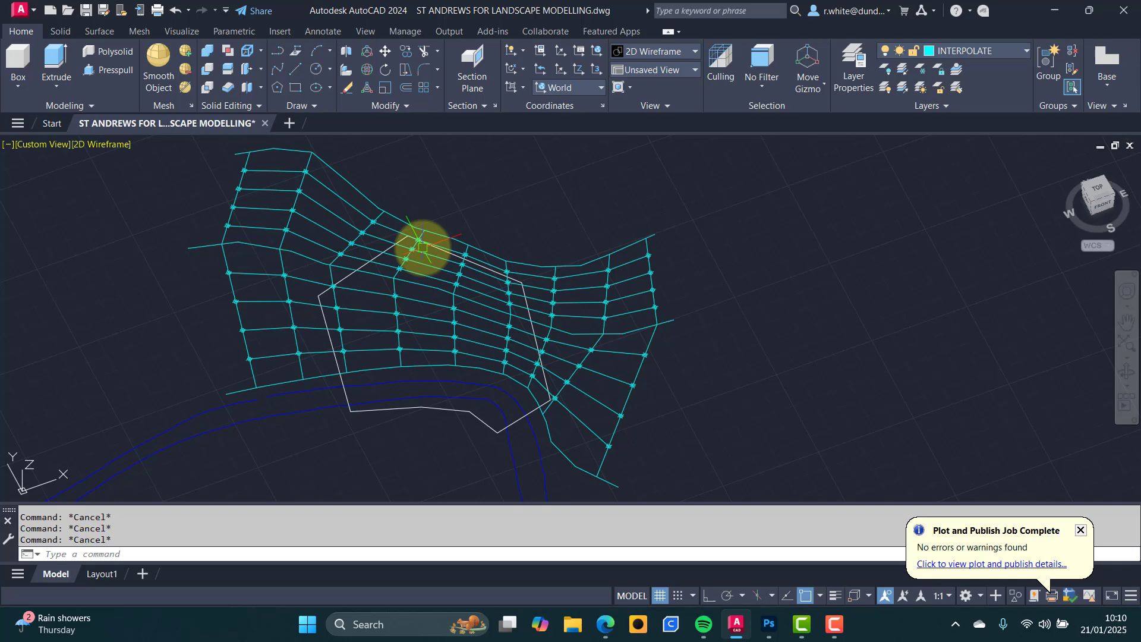
key("Return")
key("Return")
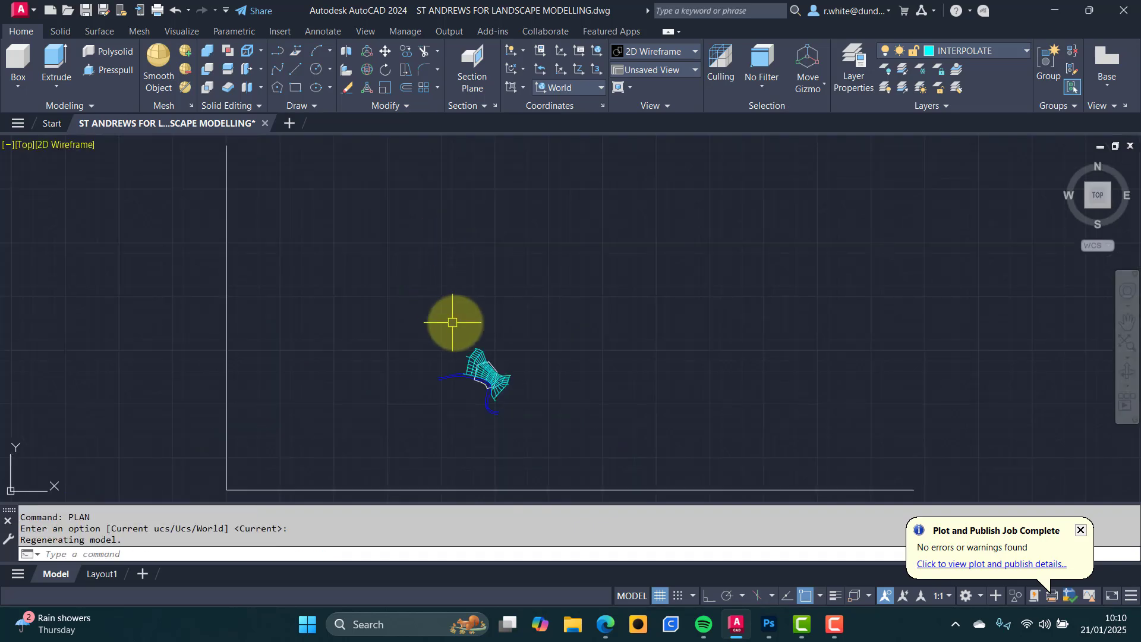
scroll(467, 352, "up", 3)
scroll(468, 352, "up", 4)
middle_click_drag(465, 334, 410, 291)
scroll(402, 255, "down", 2)
scroll(410, 290, "up", 2)
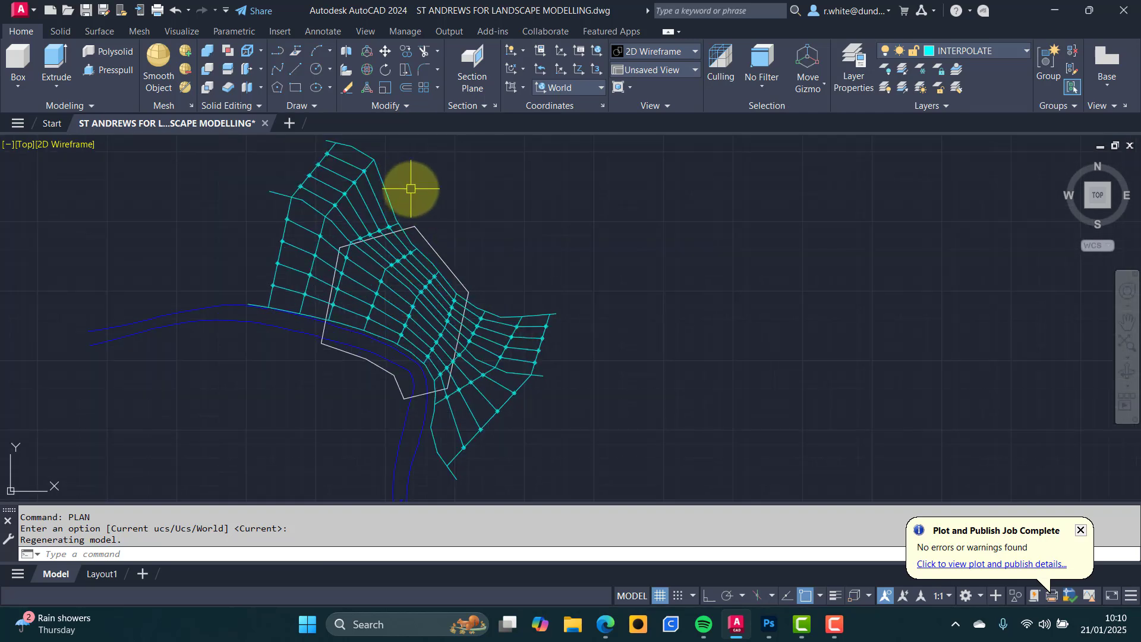
Copy all of the site's contours, points, road lines and boundary horizontally to the east of the original with Ortho on.
key("Escape")
key("Escape")
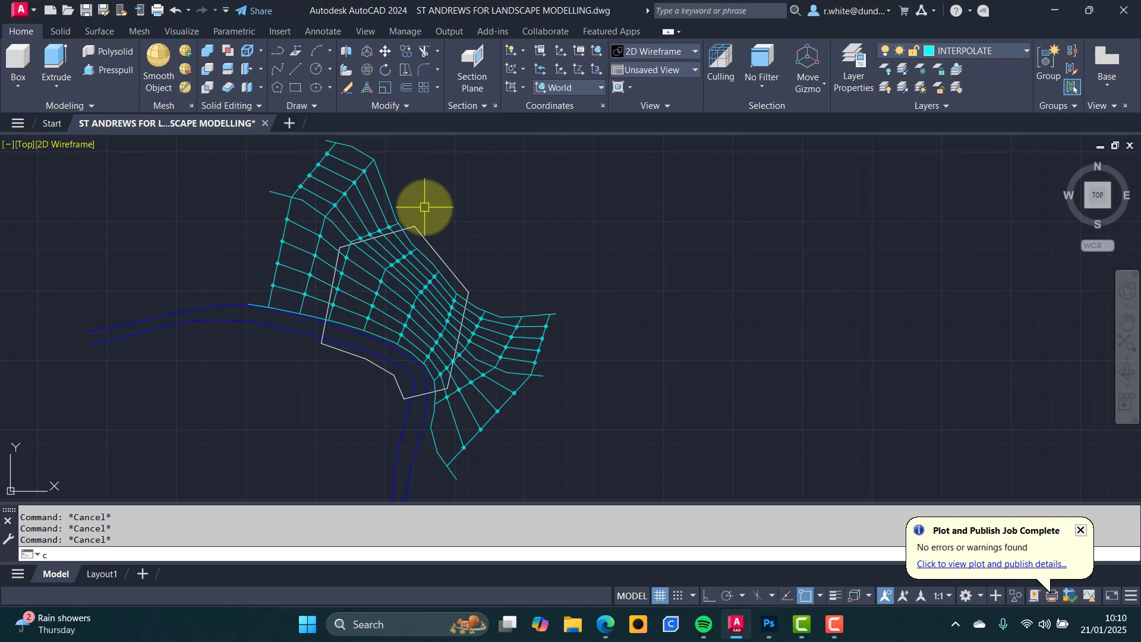
type("cp")
key("Return")
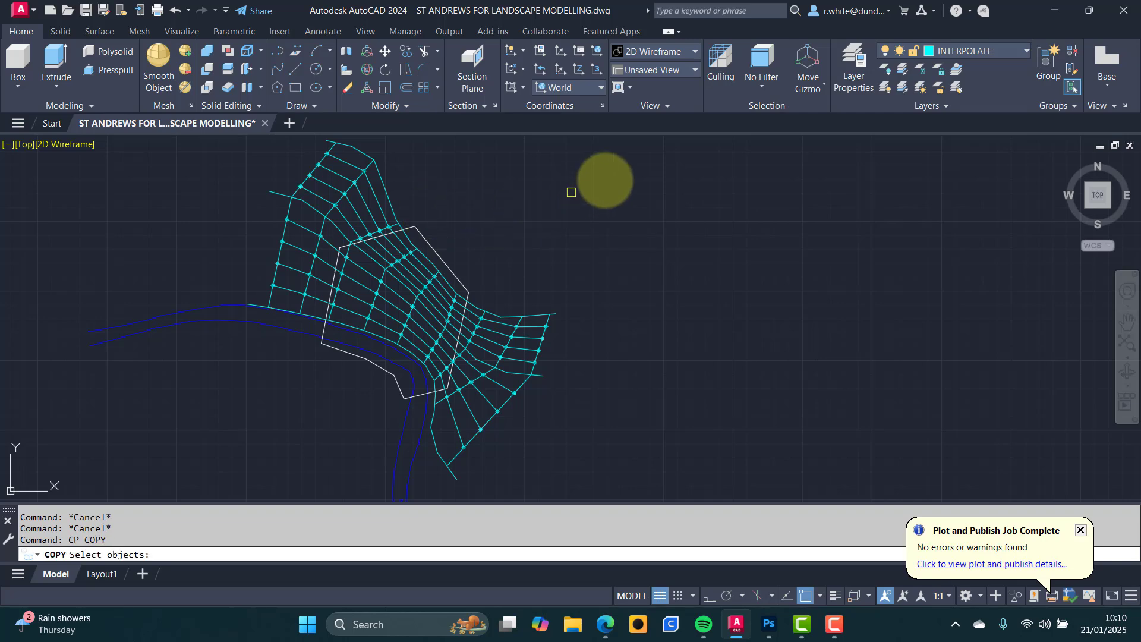
left_click(598, 139)
left_click(158, 502)
key("Return")
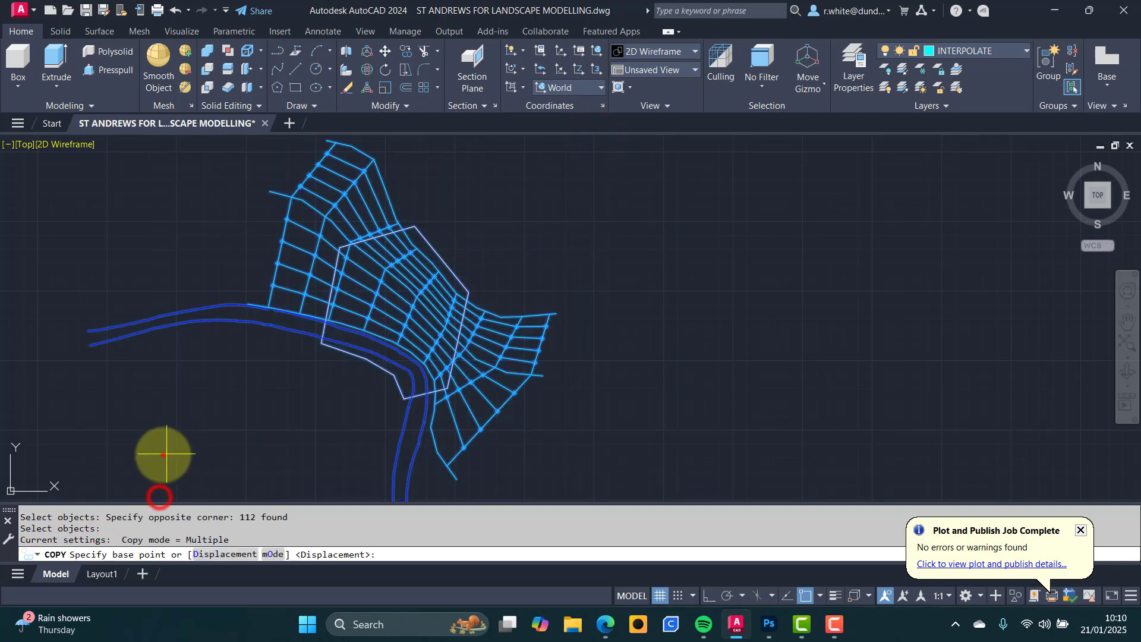
left_click(167, 454)
key("F8")
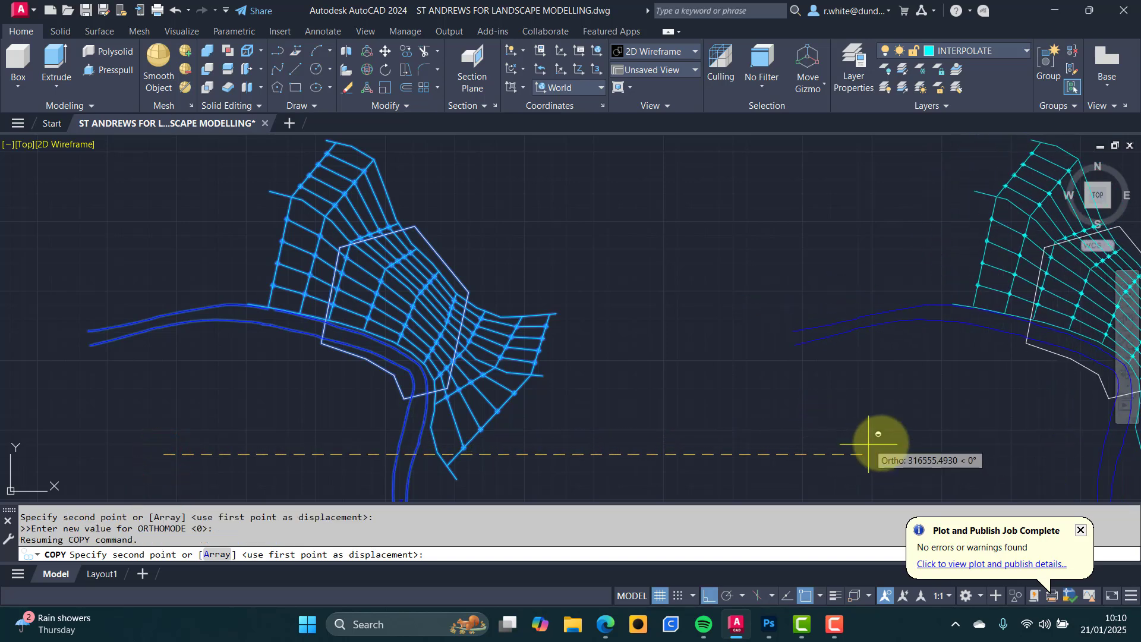
left_click(917, 440)
key("Return")
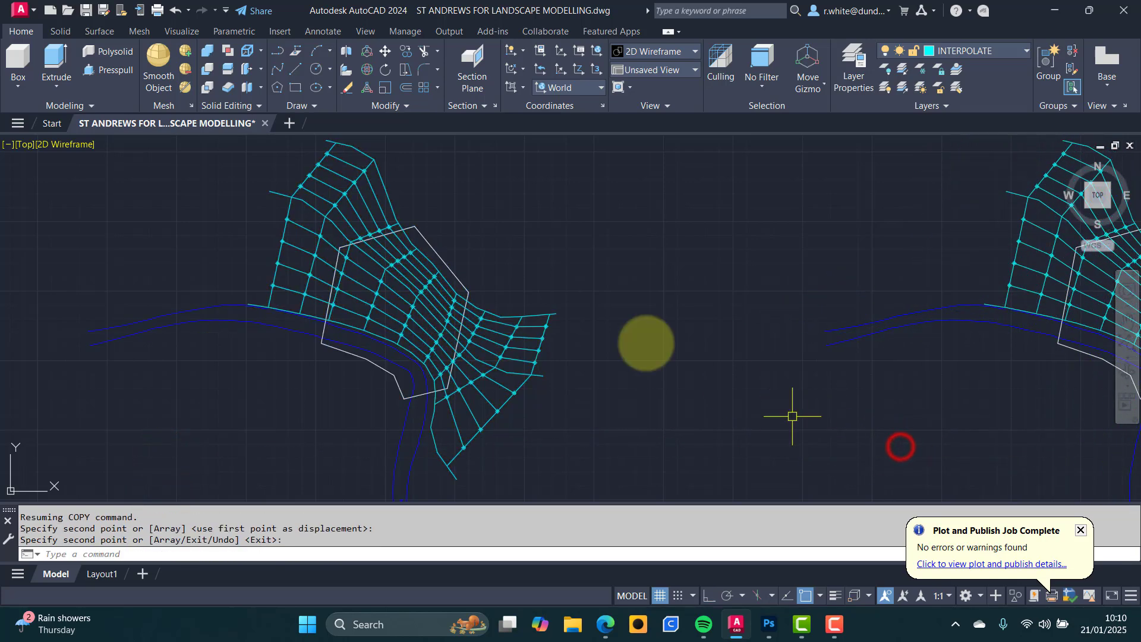
scroll(521, 315, "up", 3)
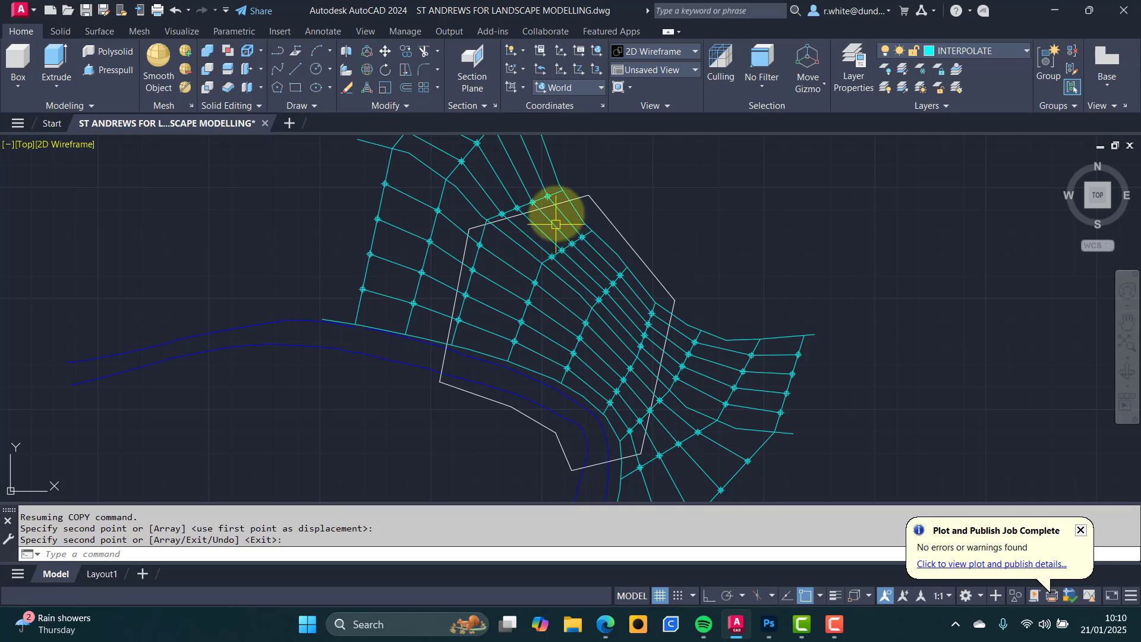
scroll(512, 215, "up", 2)
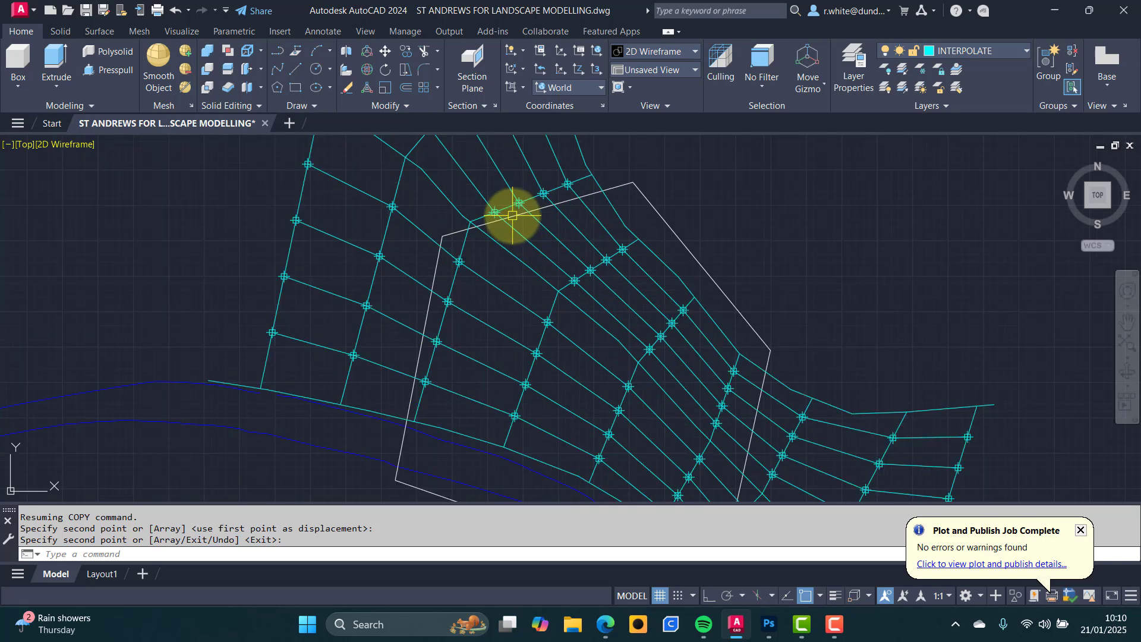
scroll(458, 242, "up", 4)
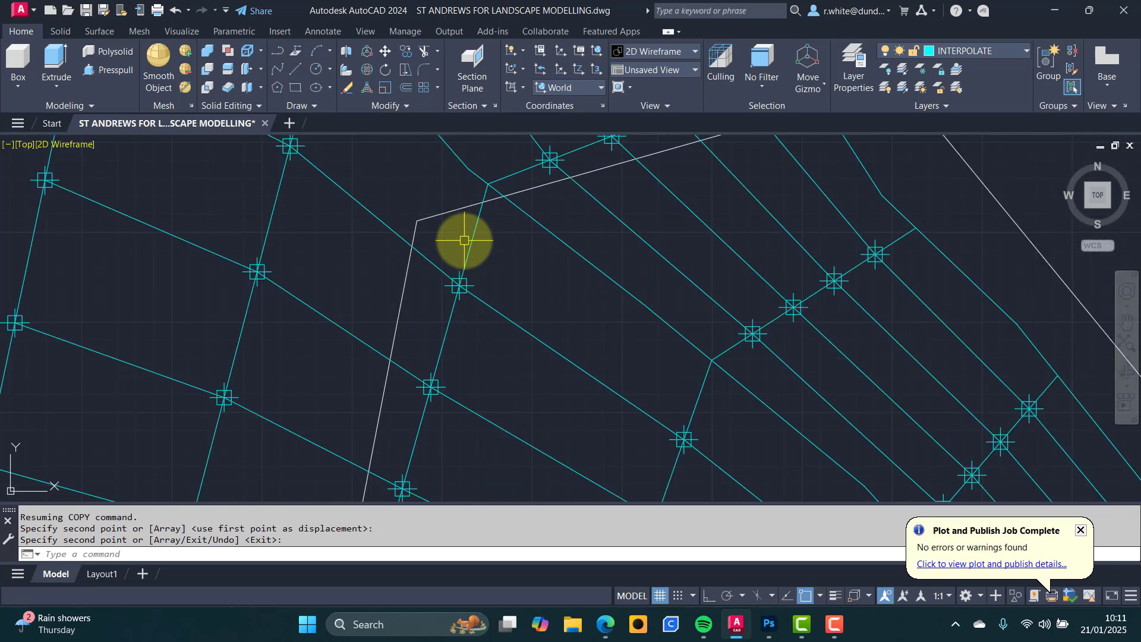
scroll(481, 212, "down", 4)
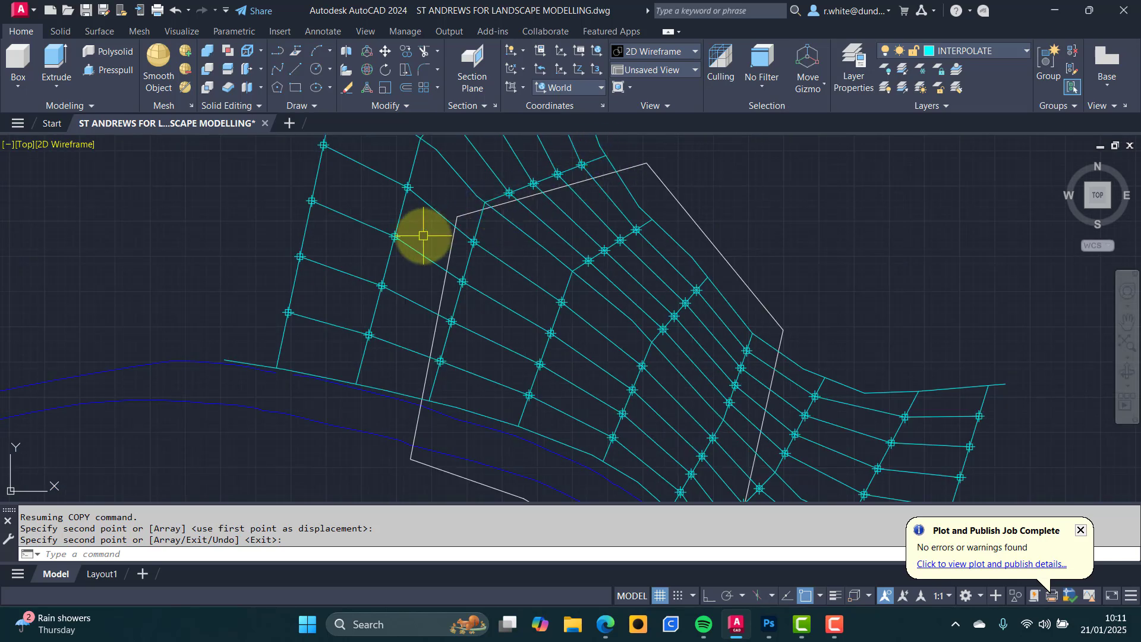
List the properties and vertex coordinates of the white boundary polyline to check its elevation.
middle_click_drag(453, 229, 459, 288)
key("Escape")
key("Escape")
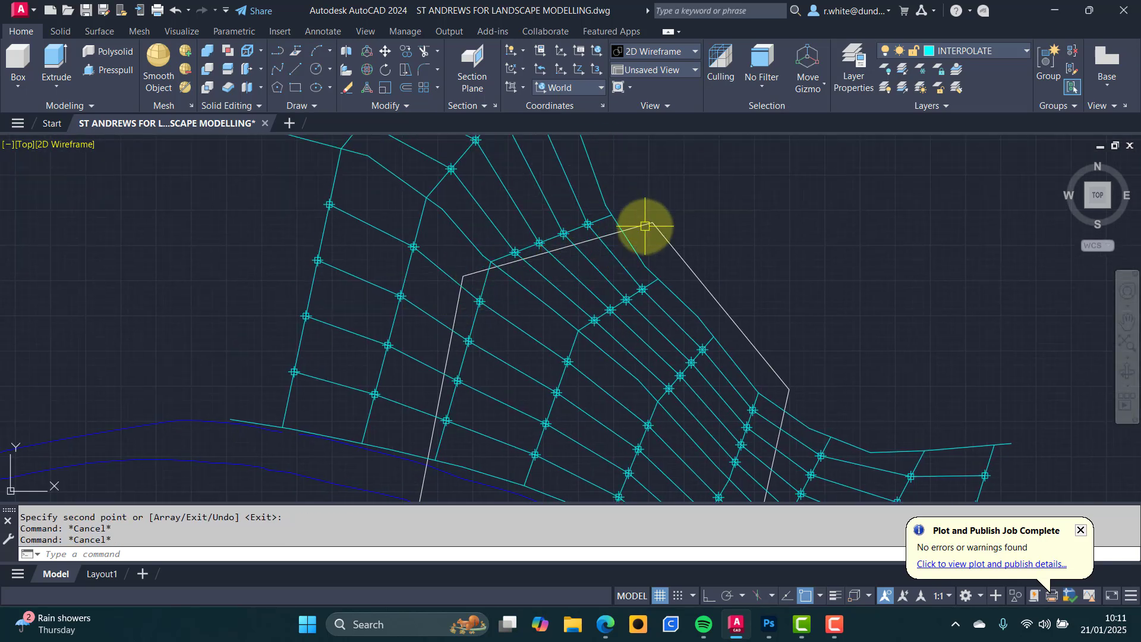
mouse_move(645, 226)
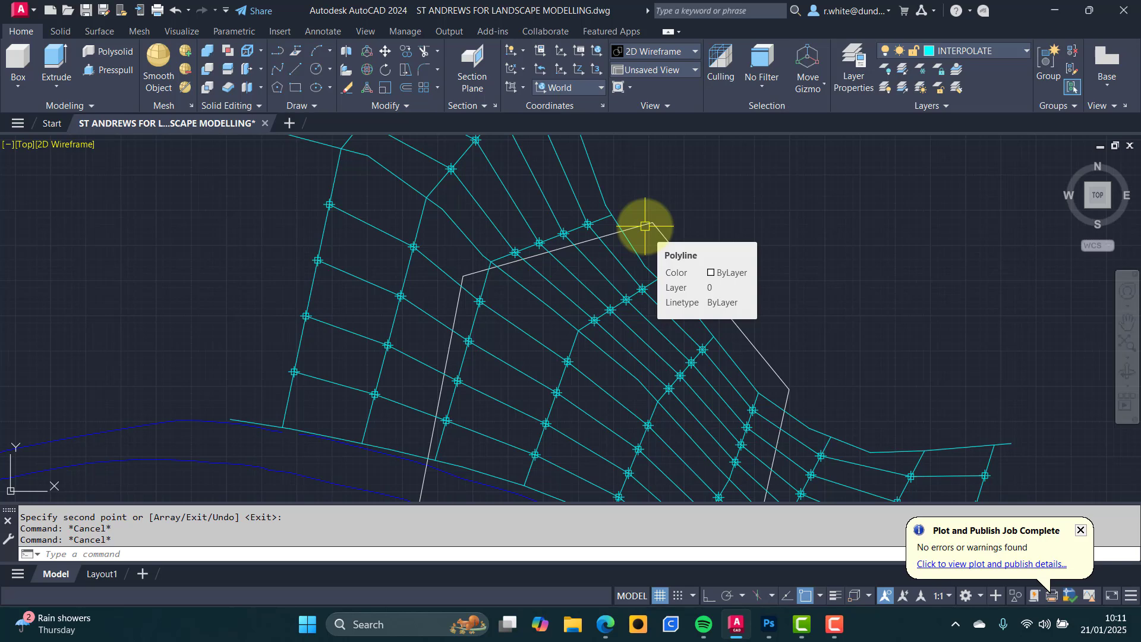
key("Escape")
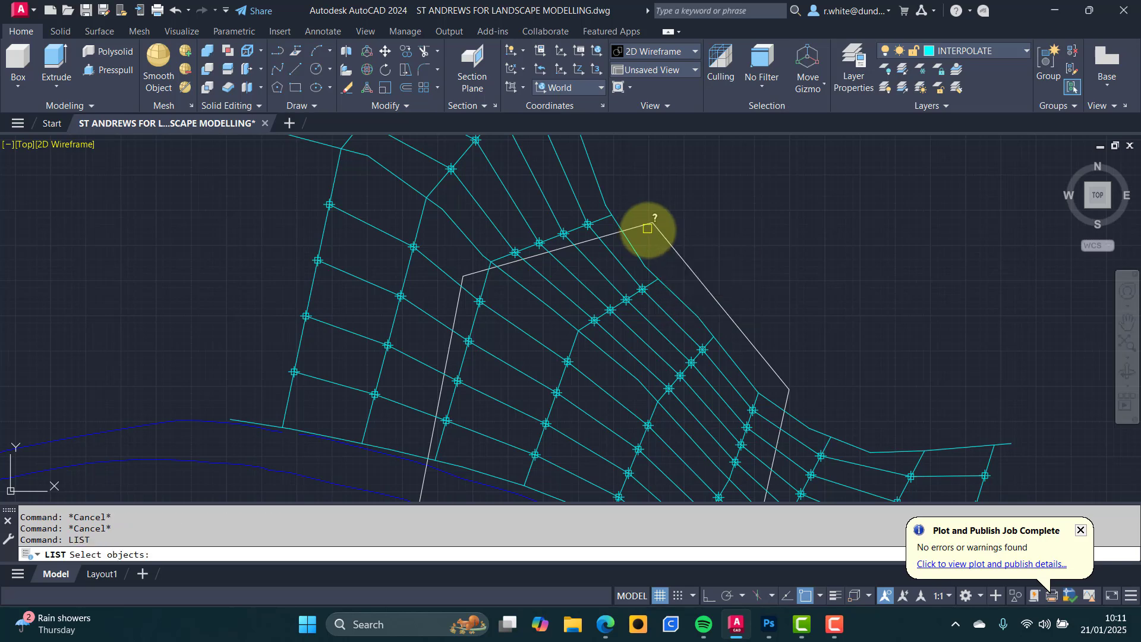
left_click(647, 228)
left_click(645, 224)
key("Return")
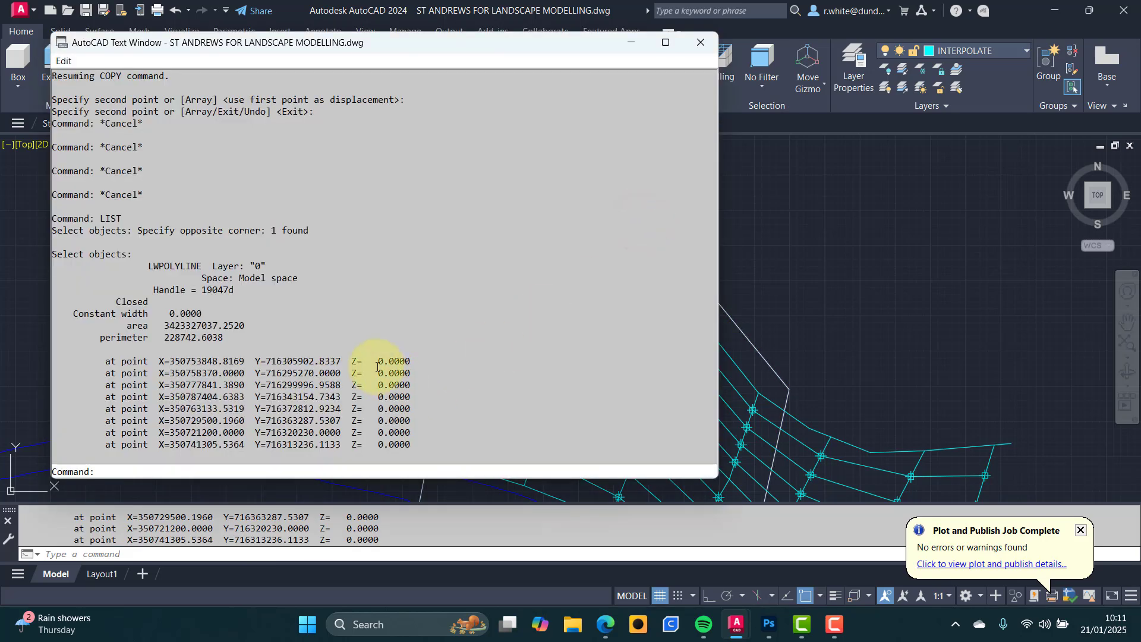
left_click(693, 41)
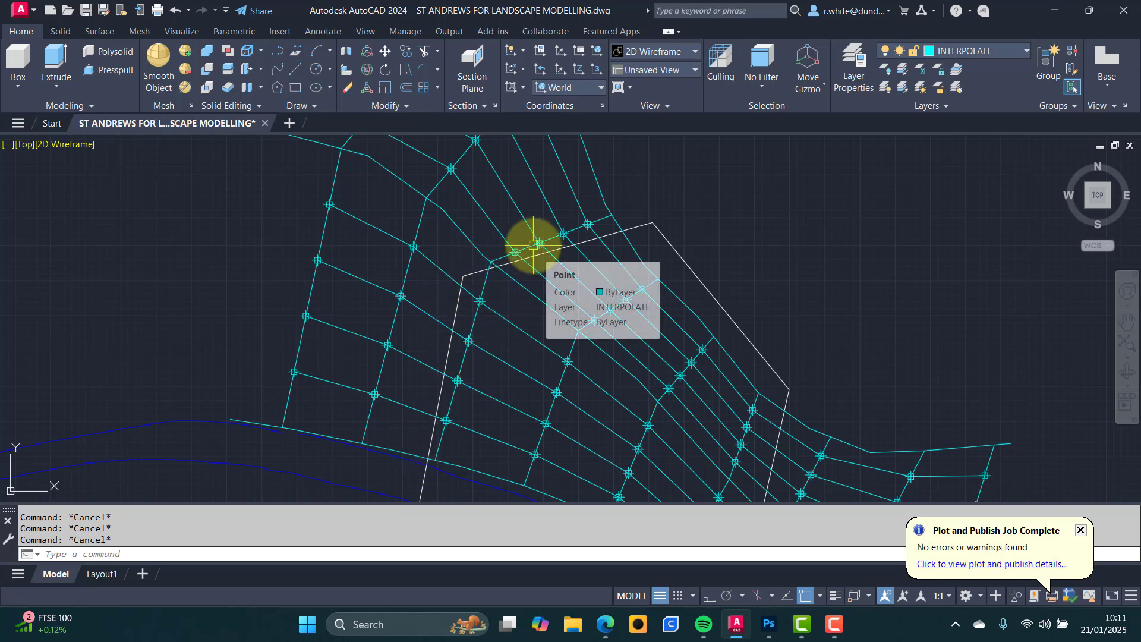
Set the Trim command's mode to Quick.
type("tr")
key("Return")
scroll(631, 228, "up", 3)
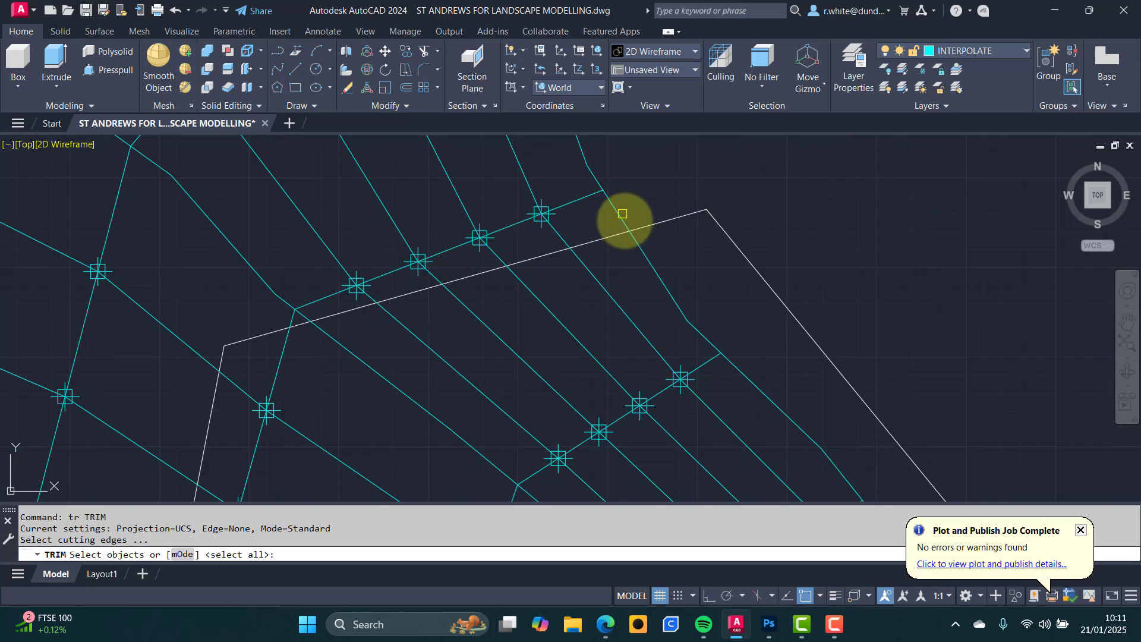
key("Escape")
scroll(654, 229, "down", 1)
key("Return")
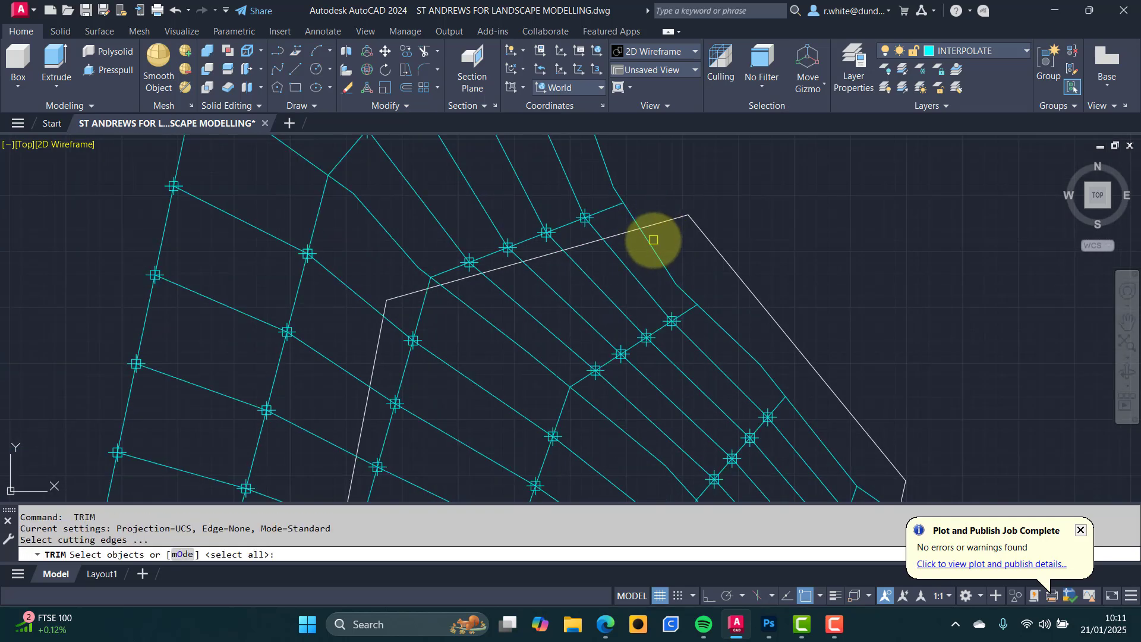
left_click(186, 555)
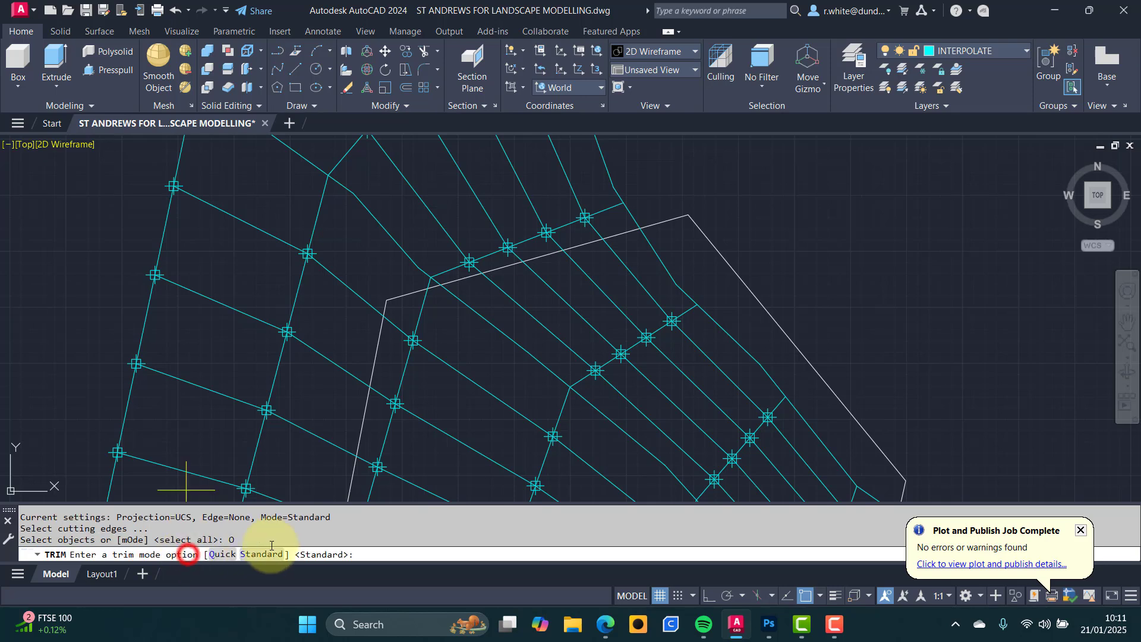
left_click(222, 555)
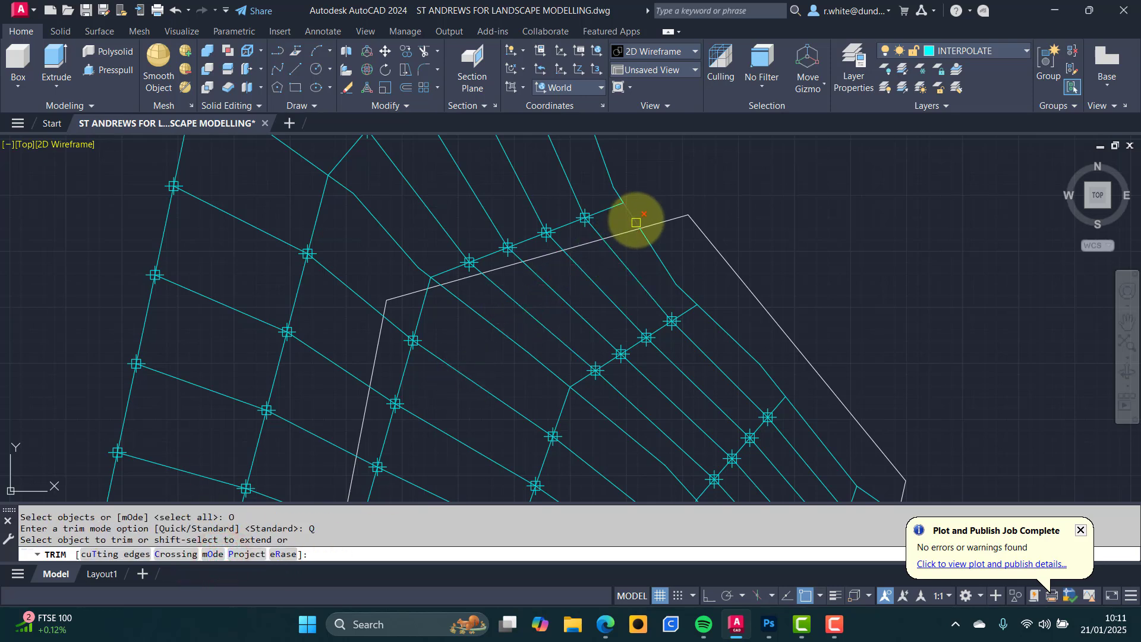
Trim the cyan contour and linking lines where they cross the boundary's northern edge.
left_click(635, 218)
scroll(552, 242, "up", 4)
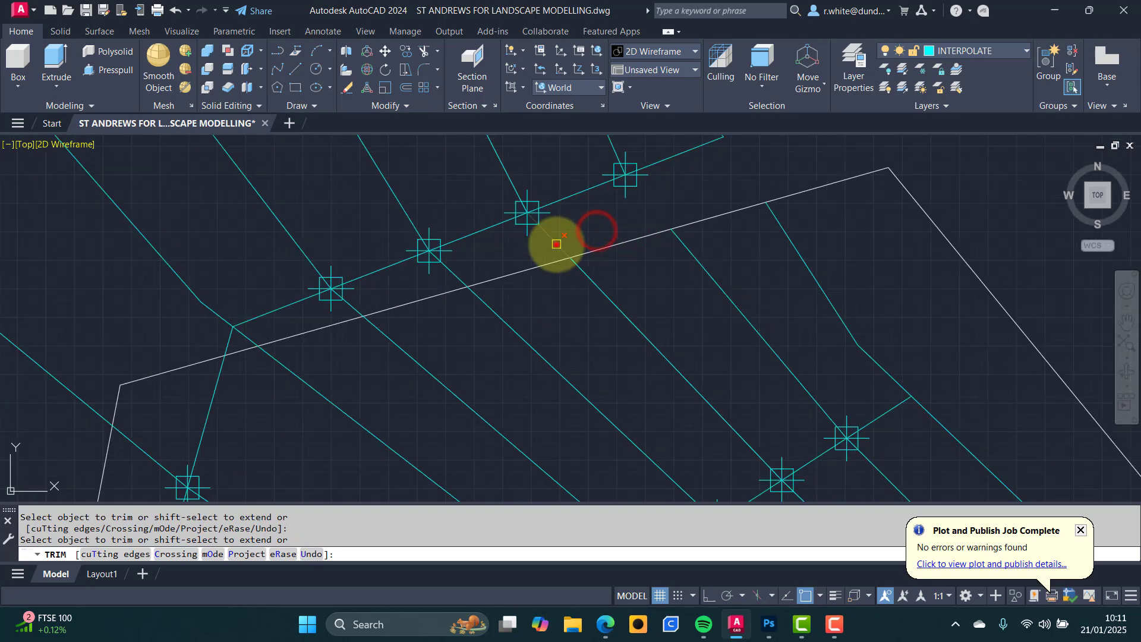
left_click(459, 274)
left_click(353, 310)
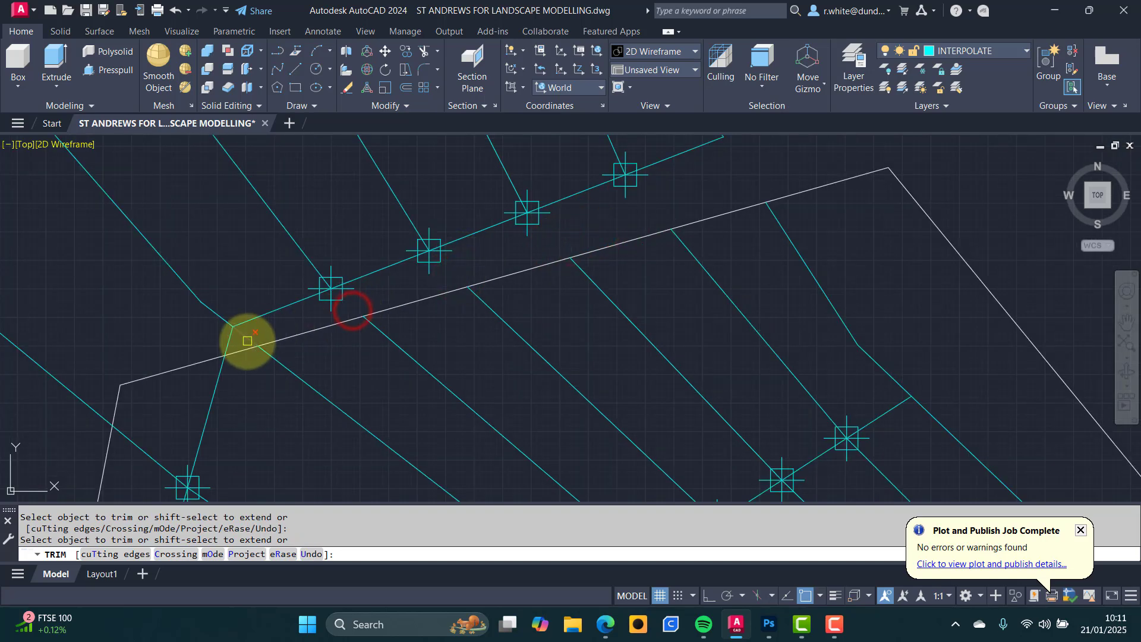
left_click(247, 340)
Trim the contours and both blue road lines where they cross the boundary's western edge.
middle_click_drag(134, 412, 277, 283)
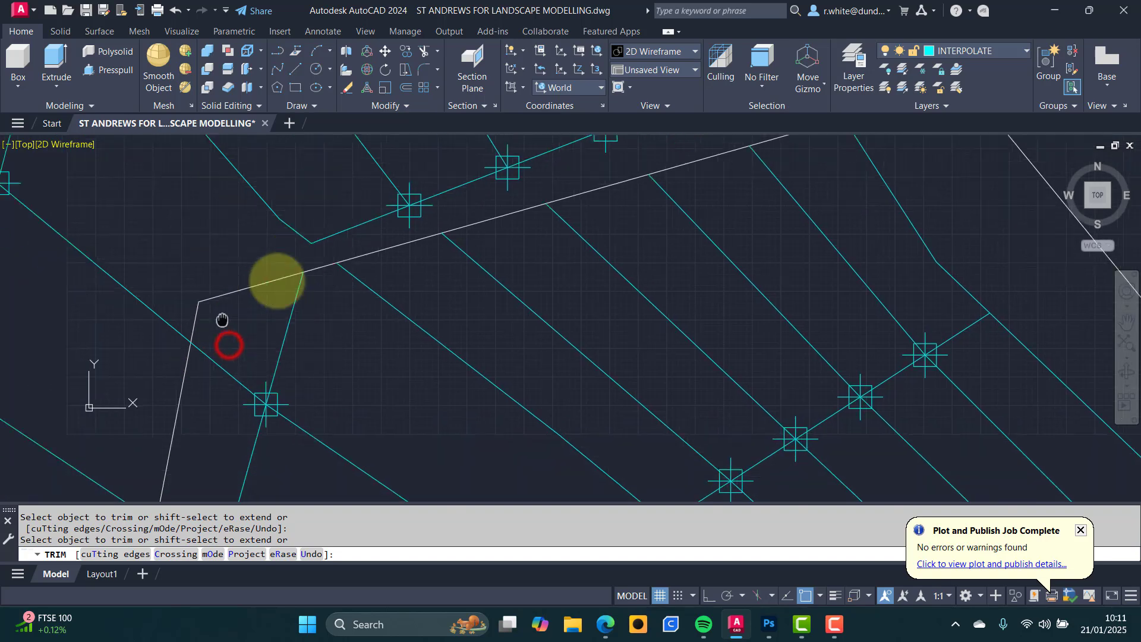
left_click(239, 284)
left_click(184, 453)
scroll(183, 453, "down", 3)
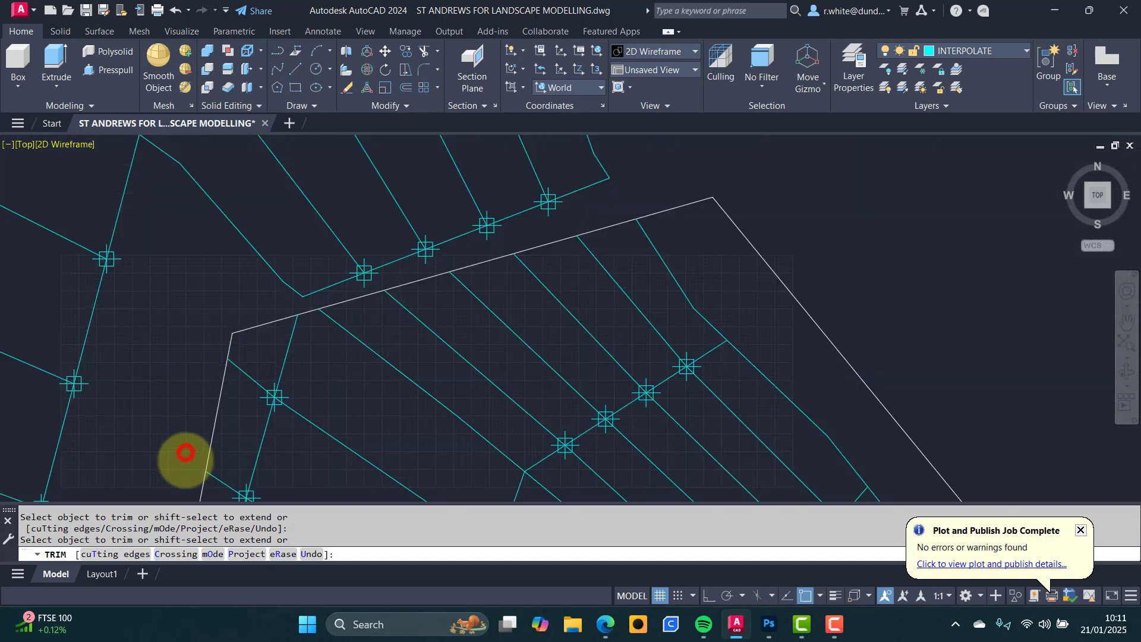
left_click(236, 354)
mouse_move(224, 420)
middle_mouse_down()
mouse_move(224, 336)
mouse_move(287, 211)
middle_mouse_up()
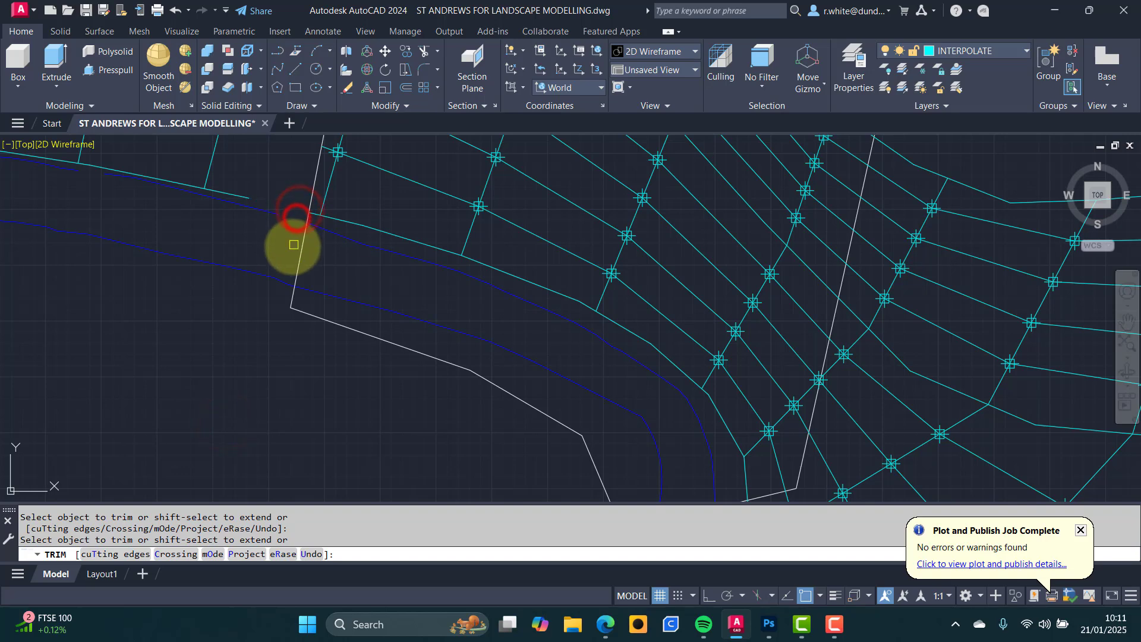
scroll(288, 265, "up", 4)
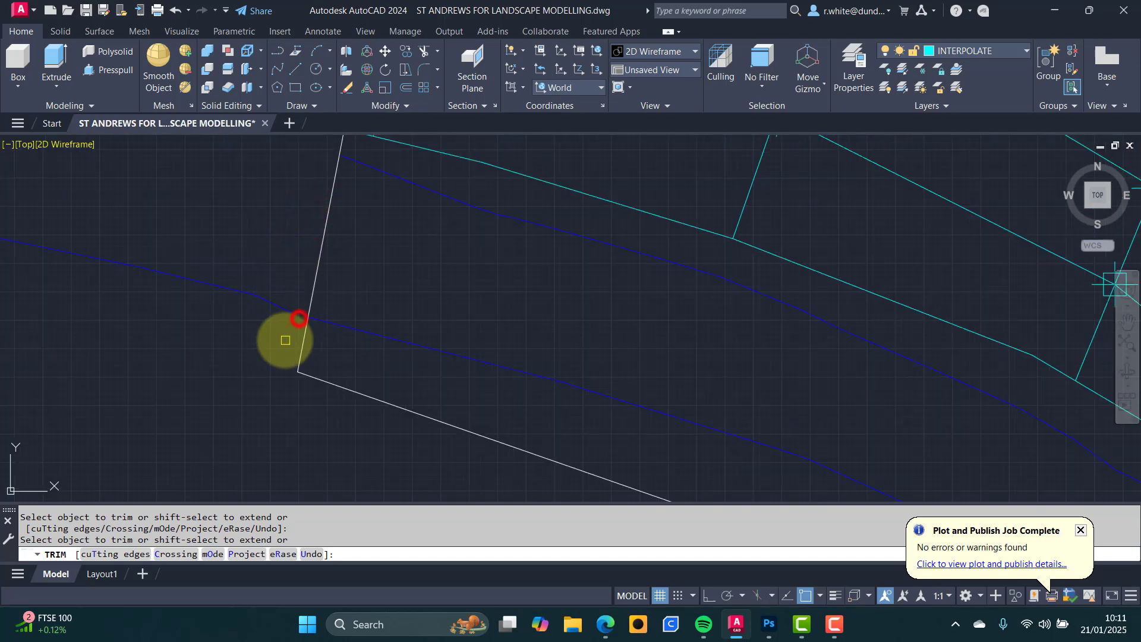
scroll(288, 329, "down", 5)
Trim the two road lines and the contours where they cross the boundary's short southern edge.
scroll(457, 291, "up", 9)
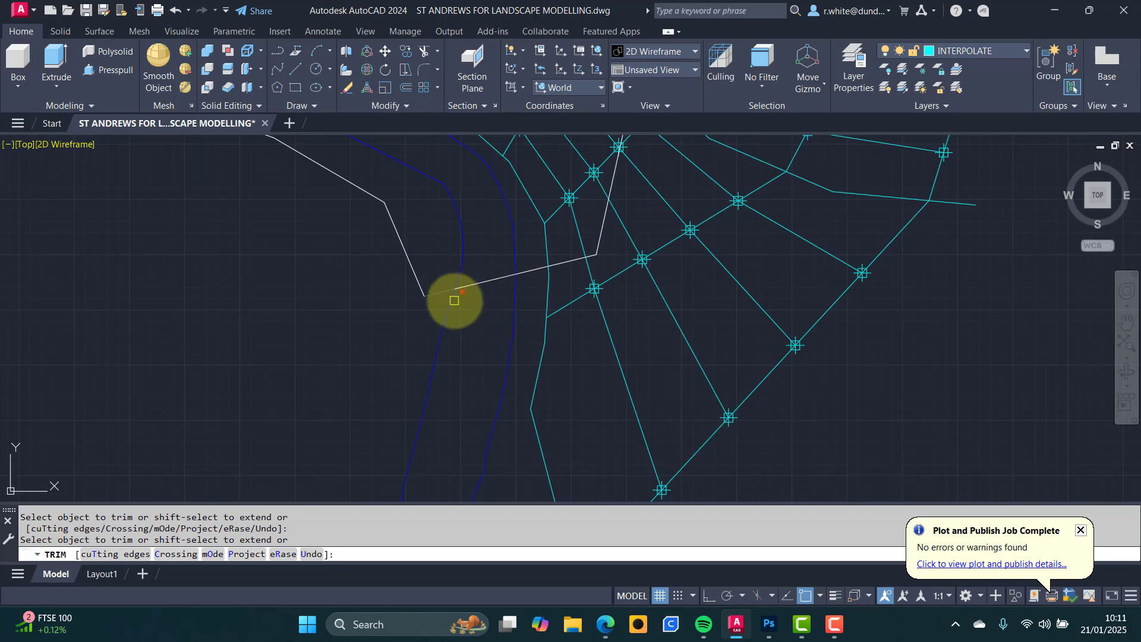
left_click(446, 265)
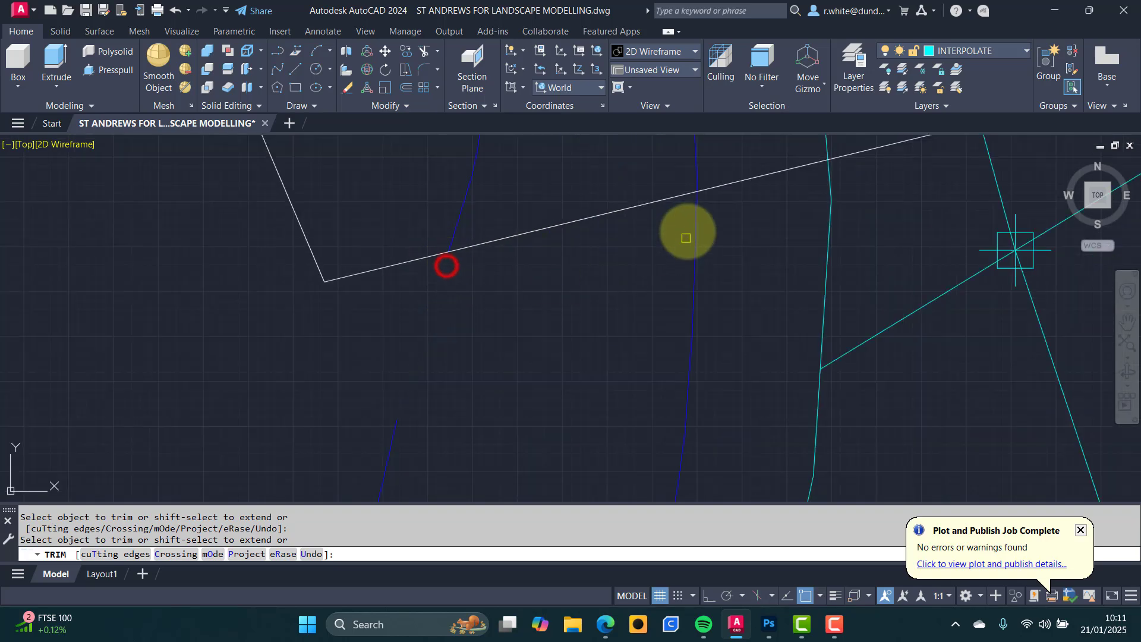
left_click(694, 208)
left_click(832, 174)
scroll(874, 203, "down", 5)
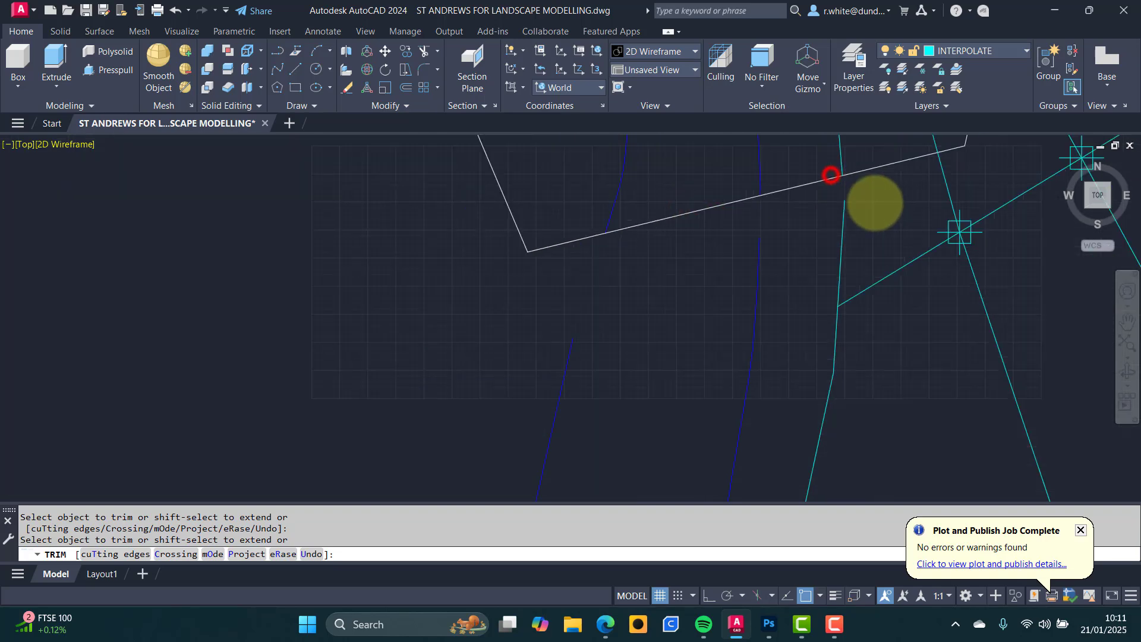
left_click(572, 326)
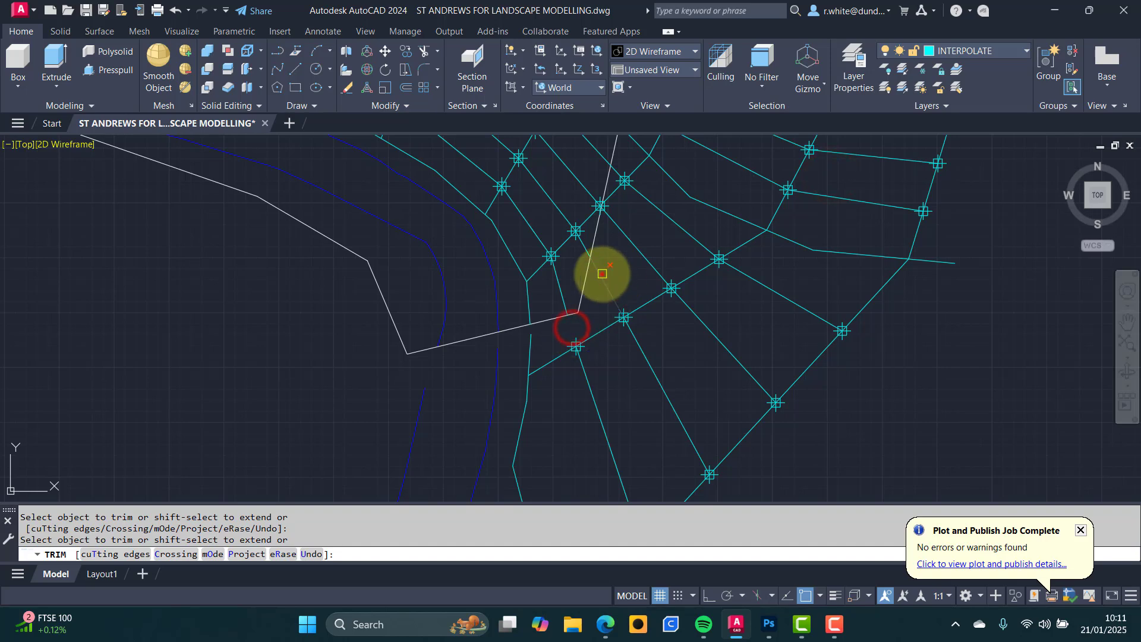
Trim the contours and linking lines crossing the southern part of the boundary's eastern edge.
left_click(602, 273)
scroll(612, 223, "up", 5)
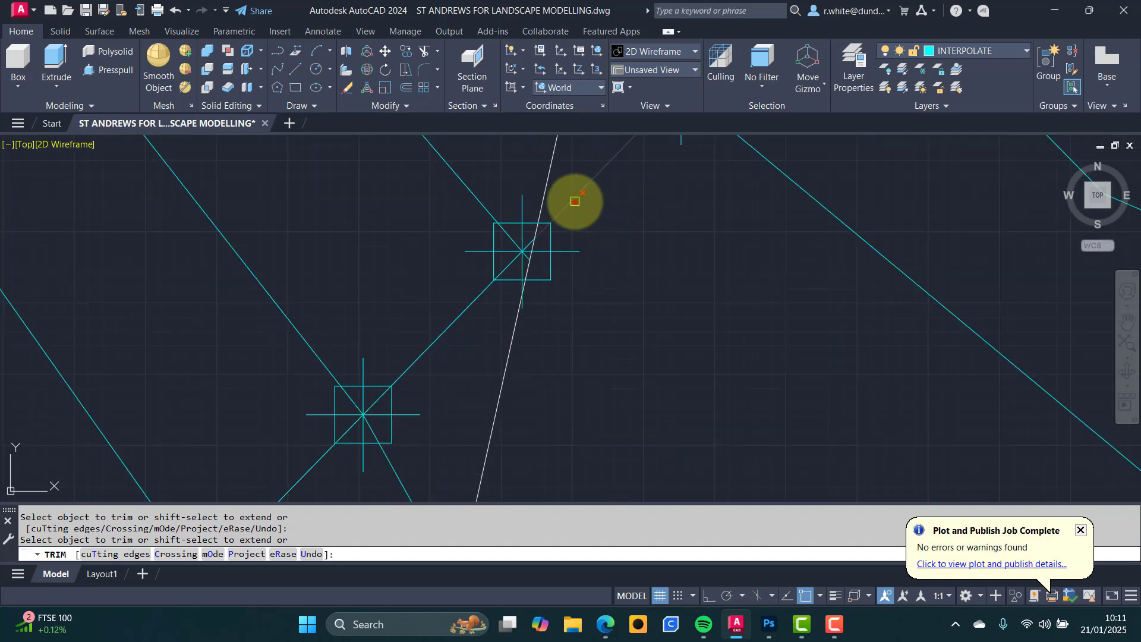
left_click(574, 201)
scroll(574, 201, "down", 5)
scroll(603, 247, "up", 2)
left_click(571, 279)
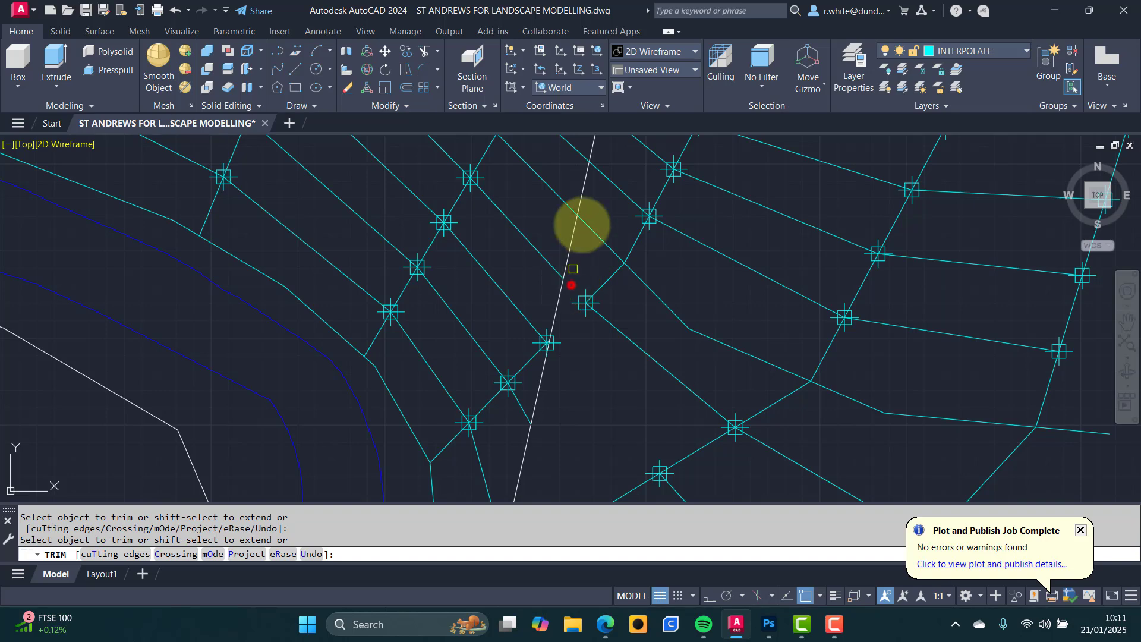
left_click(590, 234)
left_click(616, 181)
Trim the remaining contours crossing the northern part of the boundary's eastern edge and end trimming.
scroll(594, 281, "down", 3)
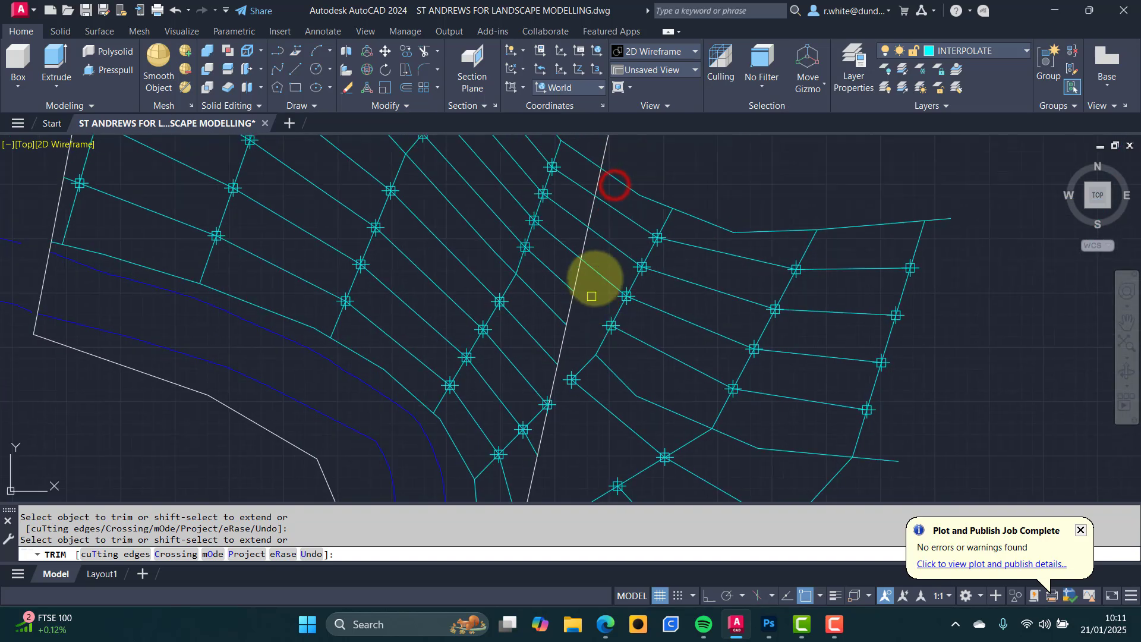
scroll(594, 273, "up", 3)
left_click(594, 282)
left_click(605, 233)
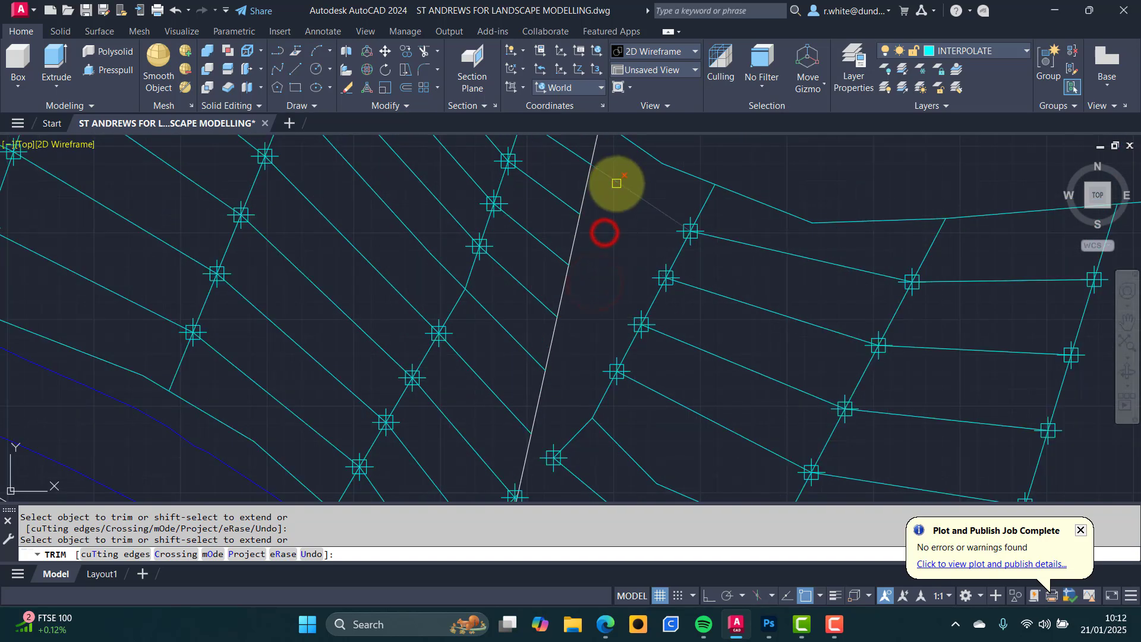
left_click(616, 183)
left_click(631, 152)
scroll(620, 291, "down", 5)
middle_click_drag(619, 291, 619, 204)
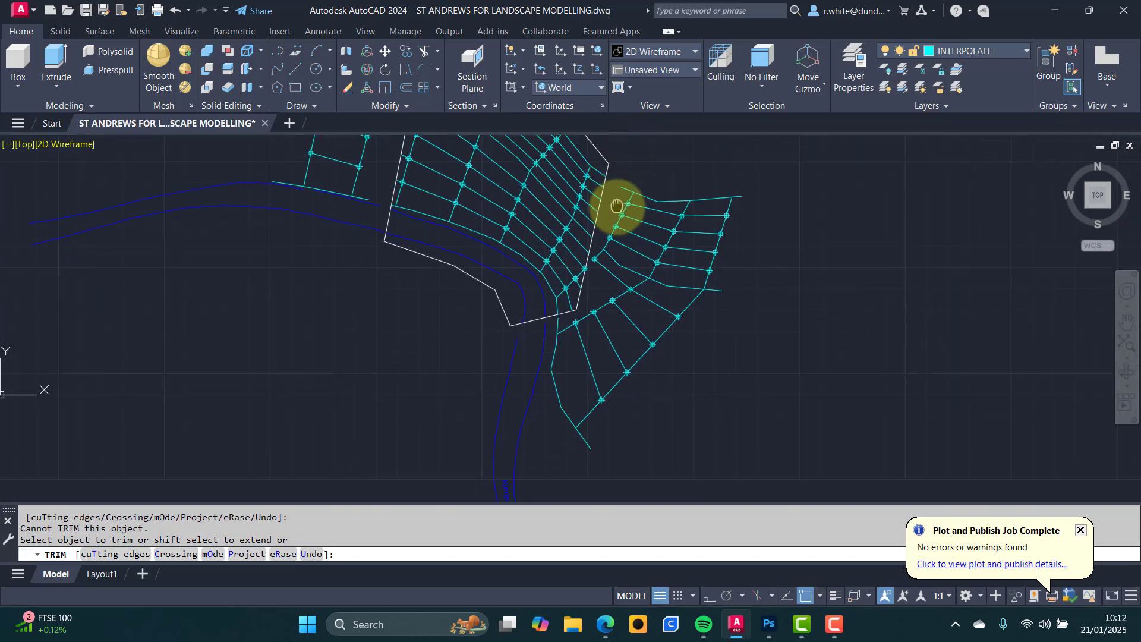
key("Escape")
Erase the cut-off contours, linking lines and division points east of the boundary with a crossing window.
type("e")
key("Return")
type("c")
key("Return")
left_click(792, 166)
left_click(618, 357)
key("Return")
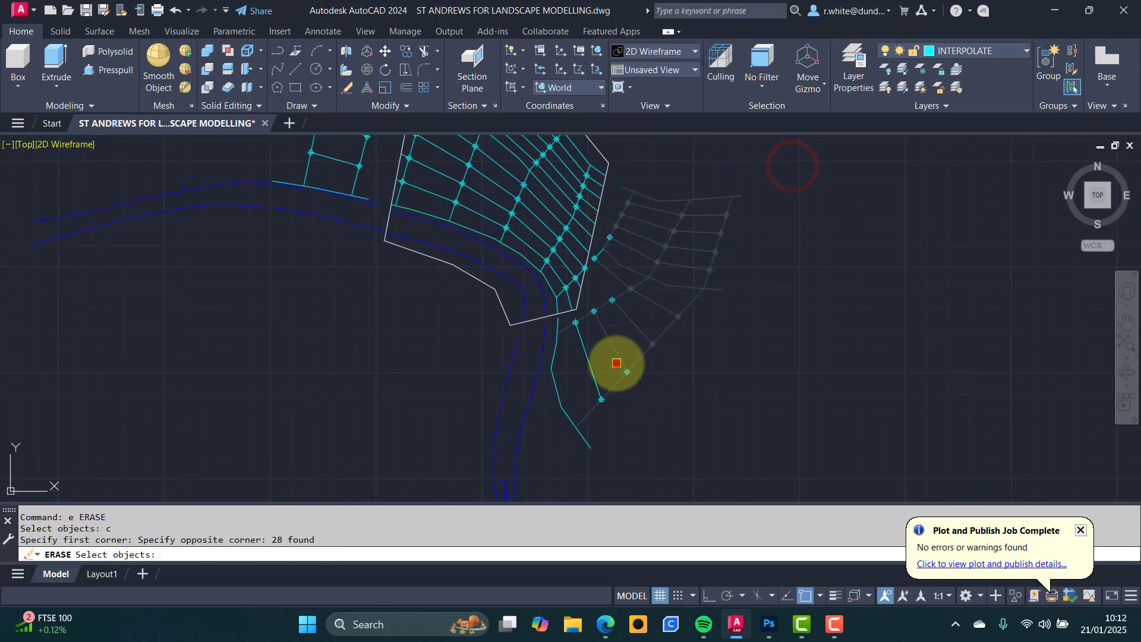
Erase the leftover contour pieces and road lines south of the boundary.
key("Return")
left_click(655, 454)
left_click(424, 349)
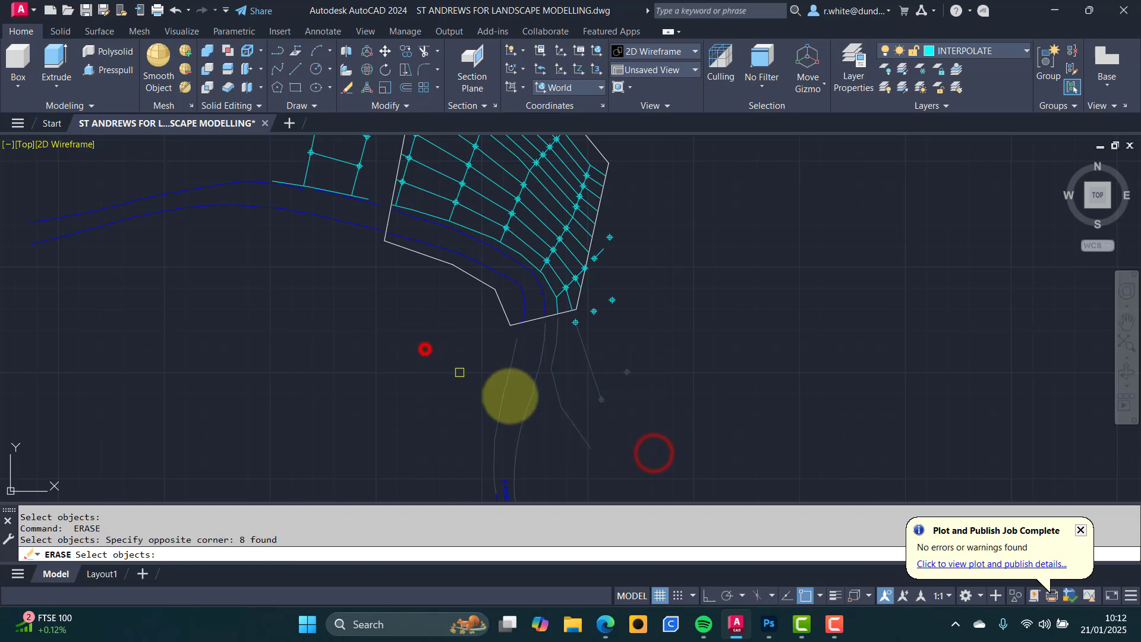
middle_click_drag(526, 410, 493, 273)
key("Return")
key("Return")
left_click(611, 465)
left_click(406, 310)
middle_click_drag(501, 233, 517, 364)
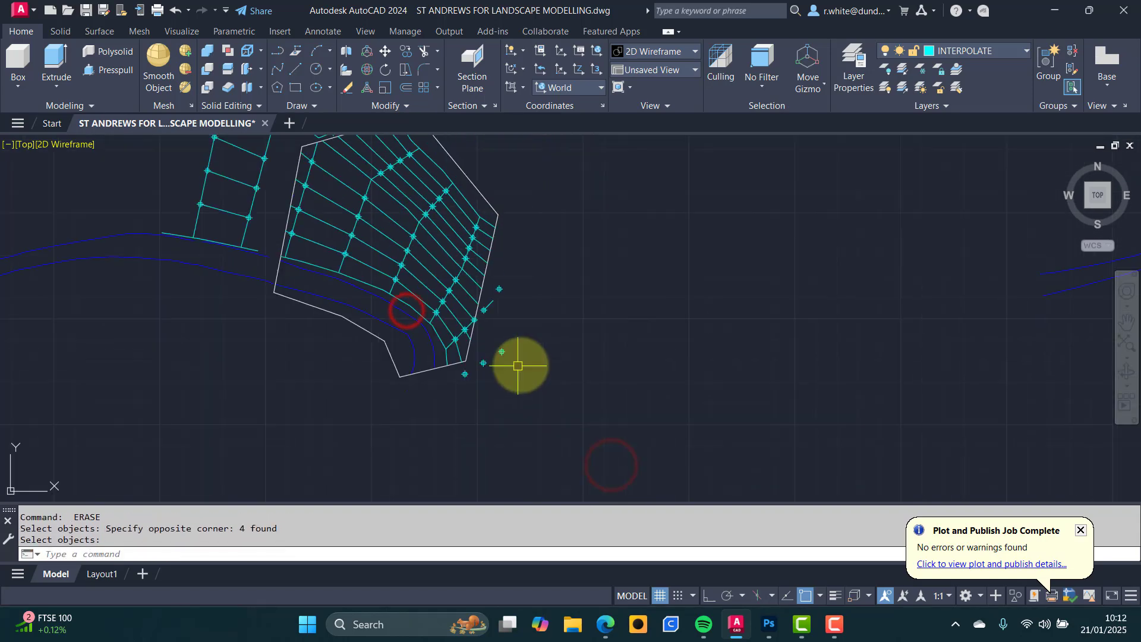
Erase the stray division points and short line segment just outside the boundary's southeastern corner and eastern edge.
scroll(400, 403, "up", 2)
key("Escape")
left_click(424, 406)
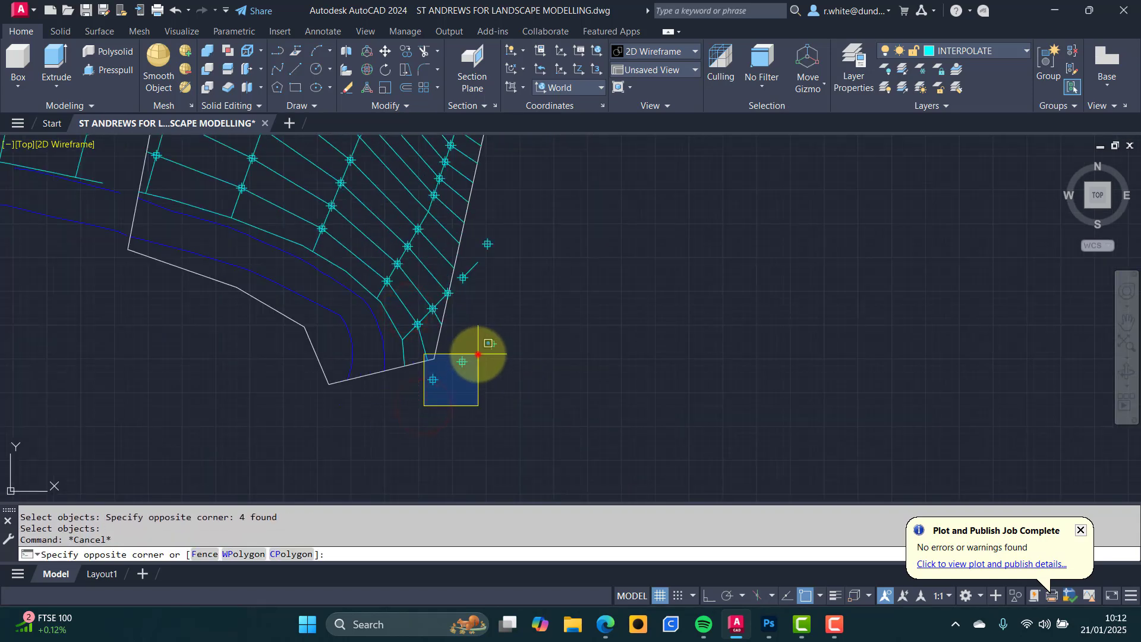
left_click(481, 359)
right_click(495, 348)
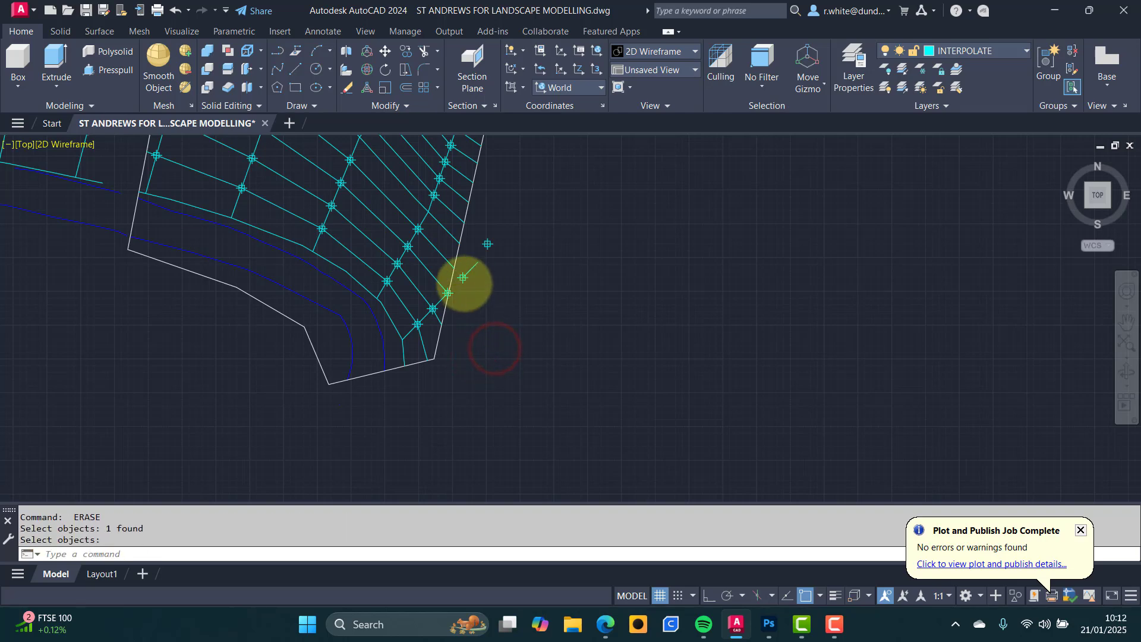
scroll(463, 284, "up", 4)
left_click(535, 309)
left_click(447, 234)
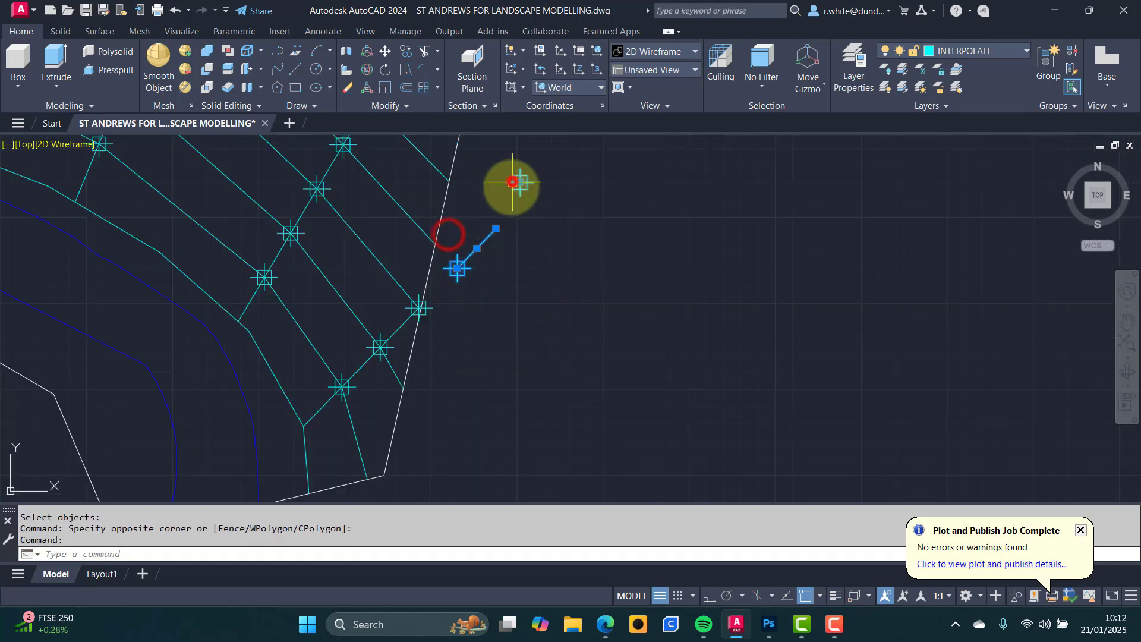
key("Escape")
scroll(416, 237, "down", 5)
key("Escape")
Erase the contours, linking lines and road lines west of the boundary with a crossing window.
type("e")
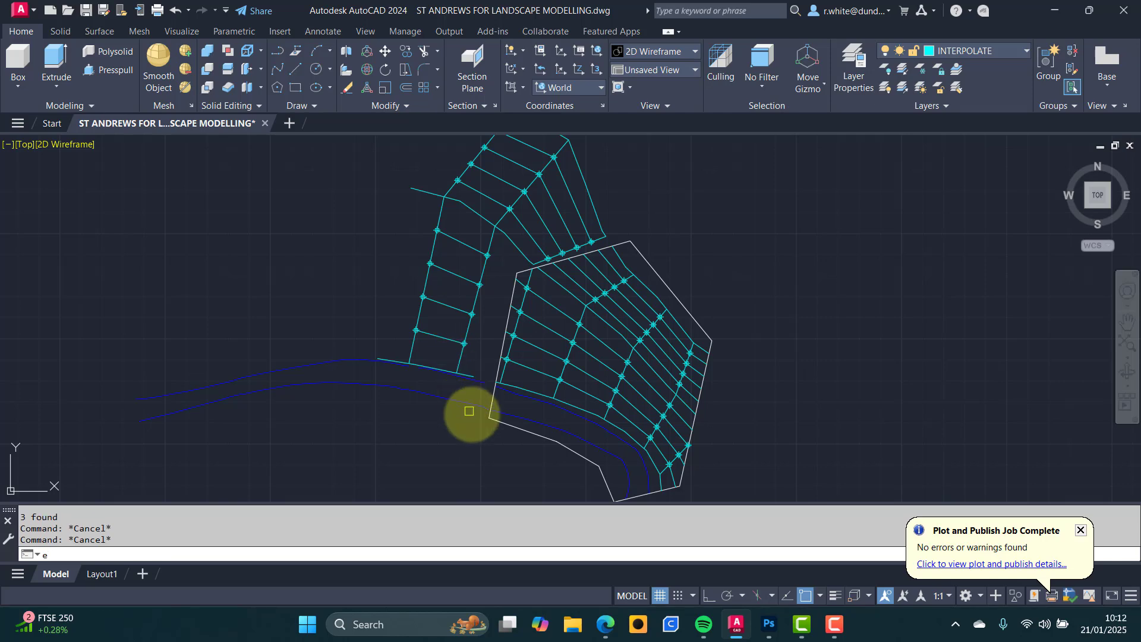
key("Return")
type("c")
key("Return")
left_click(474, 415)
left_click(164, 234)
key("Return")
Erase the block of contours and linking lines north of the boundary.
middle_click_drag(493, 179, 461, 251)
key("Return")
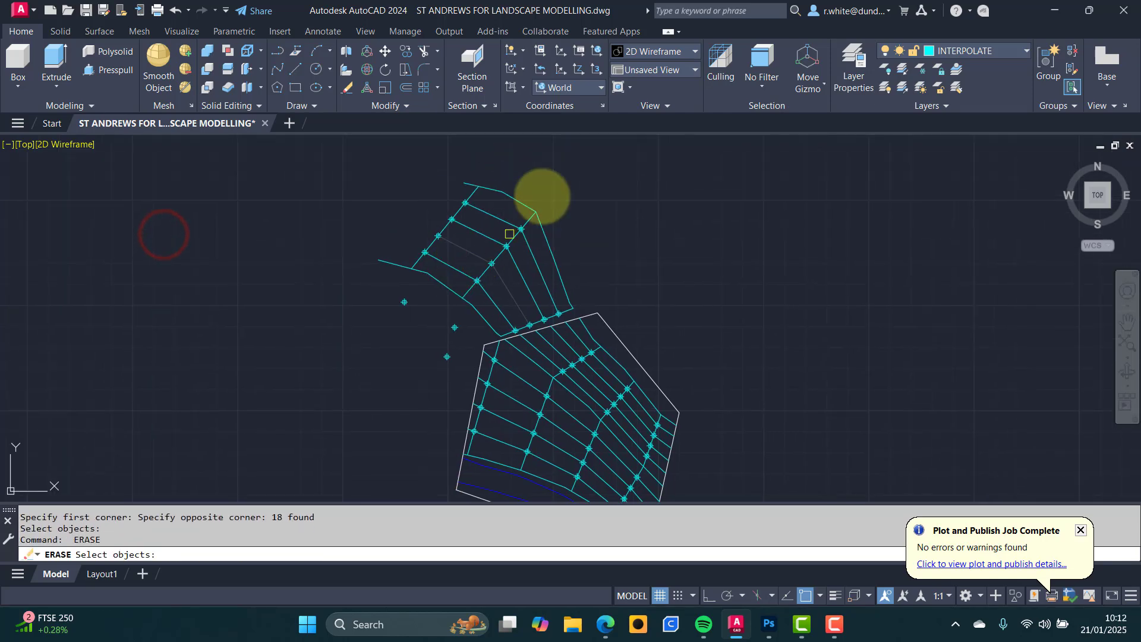
left_click(545, 174)
left_click(379, 298)
key("Return")
Erase the stray division points left just outside the boundary's northern and northwestern edges.
key("Return")
scroll(551, 316, "up", 3)
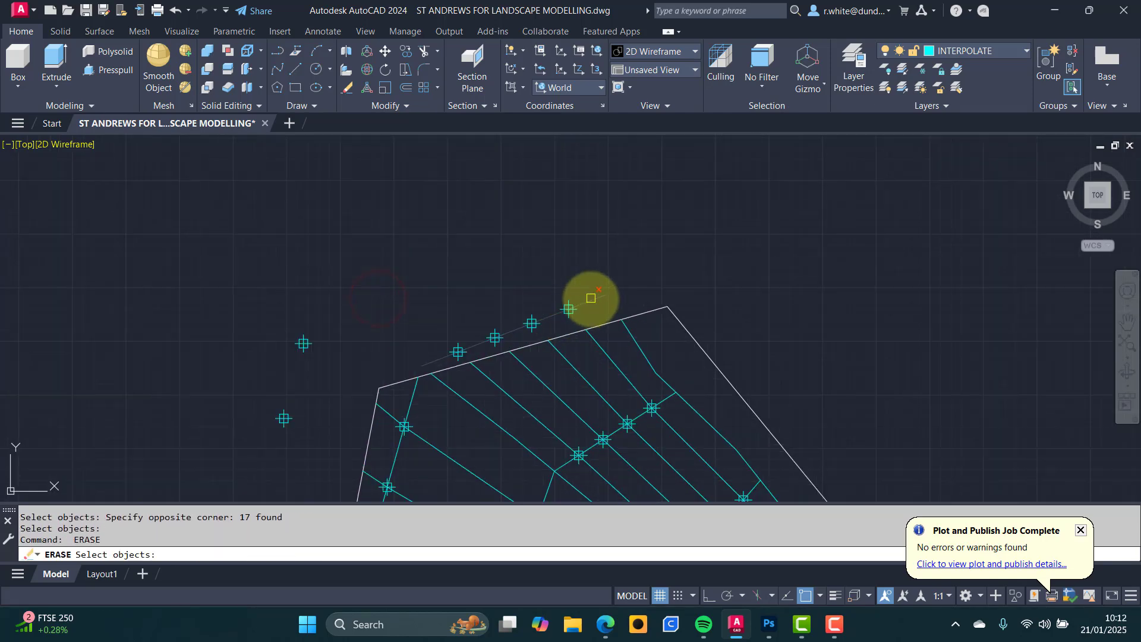
left_click(593, 280)
left_click(449, 320)
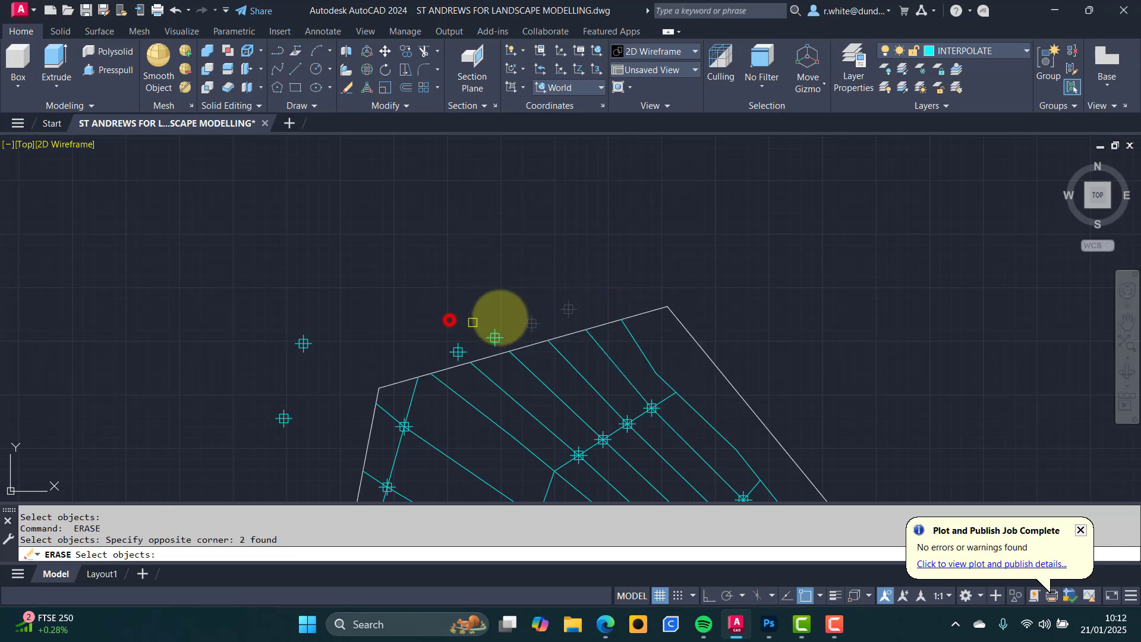
key("Return")
key("Return")
left_click(495, 337)
left_click(458, 352)
left_click(280, 436)
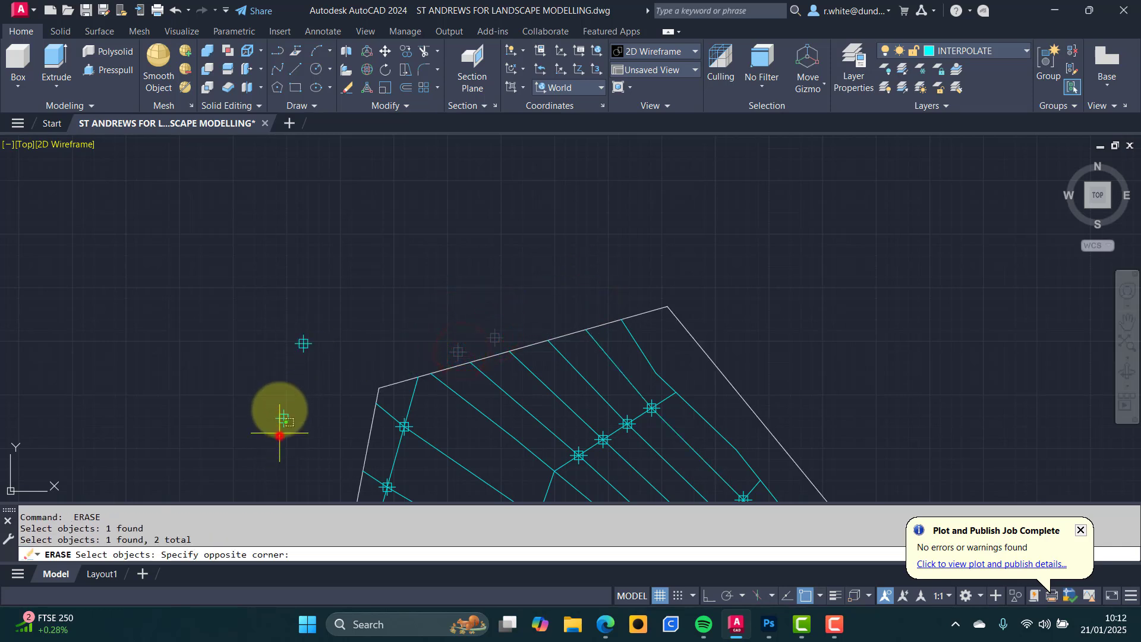
left_click(299, 316)
left_click(307, 337)
left_click(285, 427)
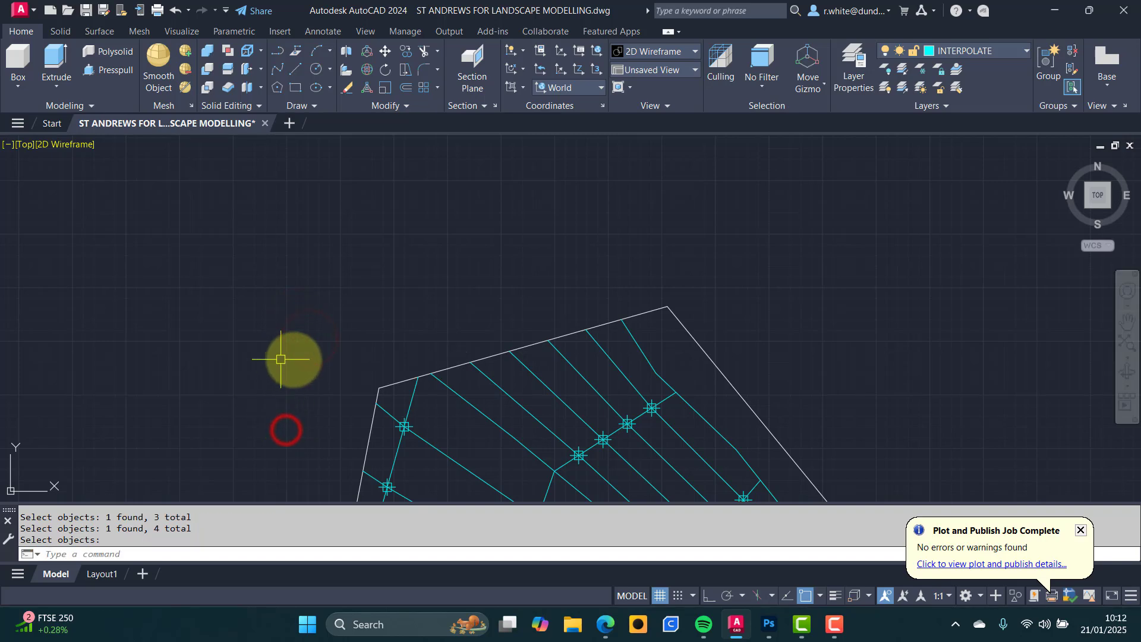
scroll(281, 359, "down", 6)
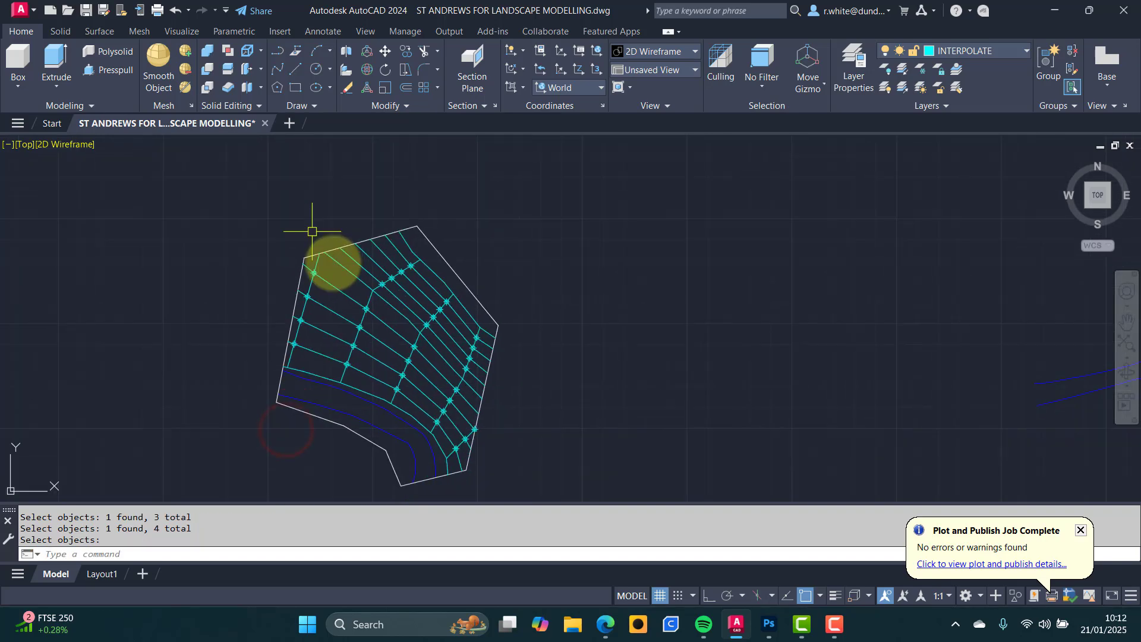
Make the layer of the blue line inside the trimmed site, Inland Water Line, the current layer.
left_click(956, 69)
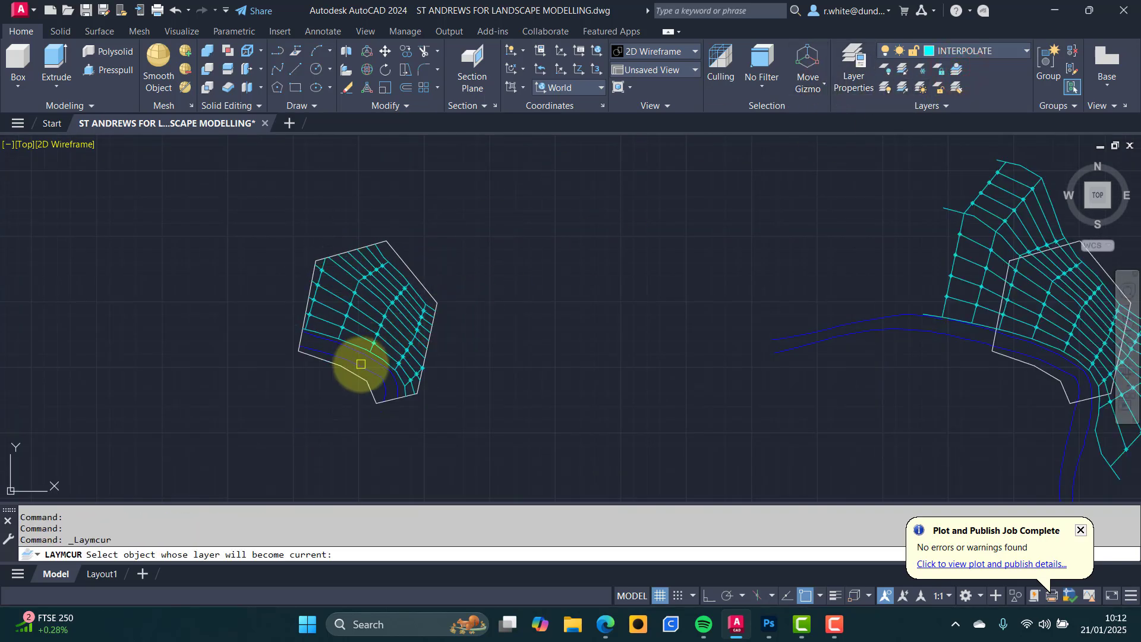
left_click(360, 363)
key("Escape")
key("Escape")
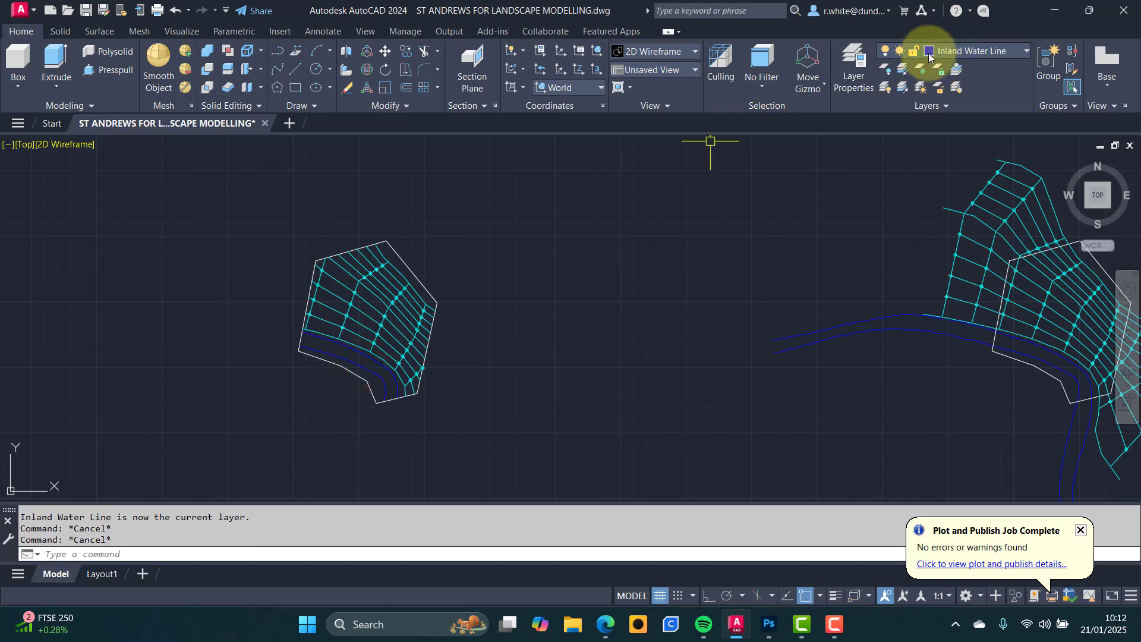
Change the Inland Water Line layer's colour to index colour 140.
left_click(930, 53)
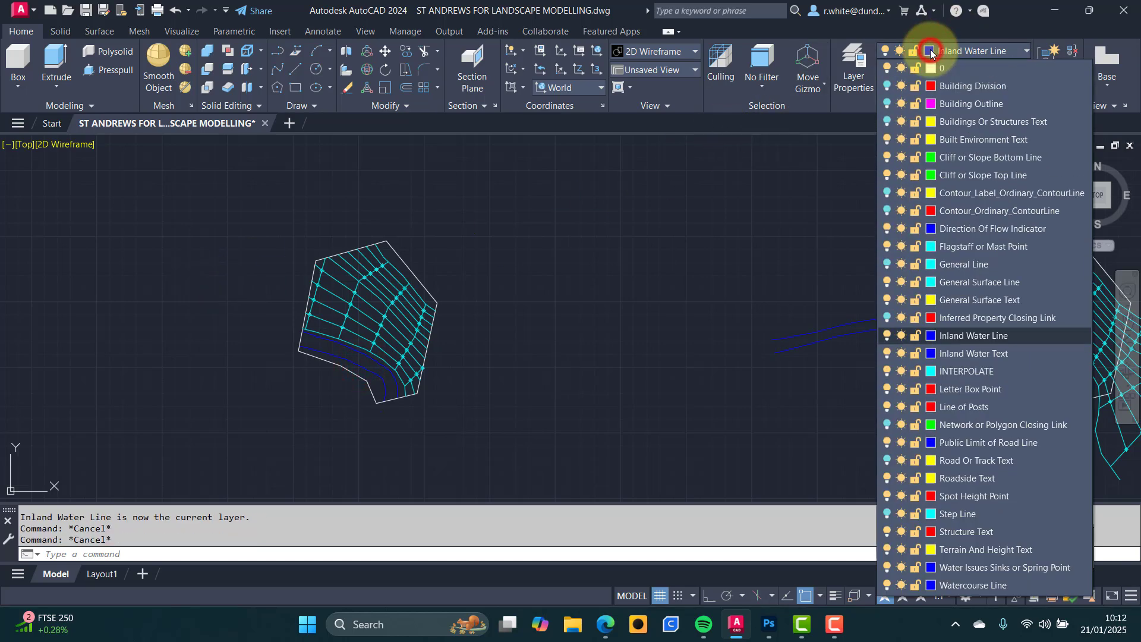
left_click(931, 337)
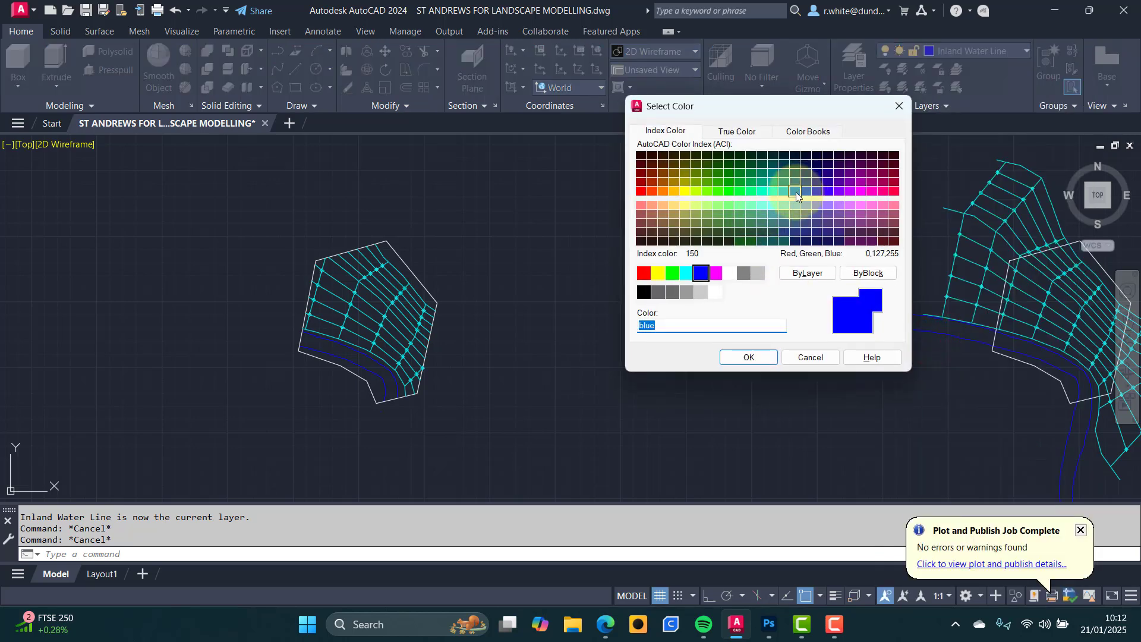
left_click(781, 192)
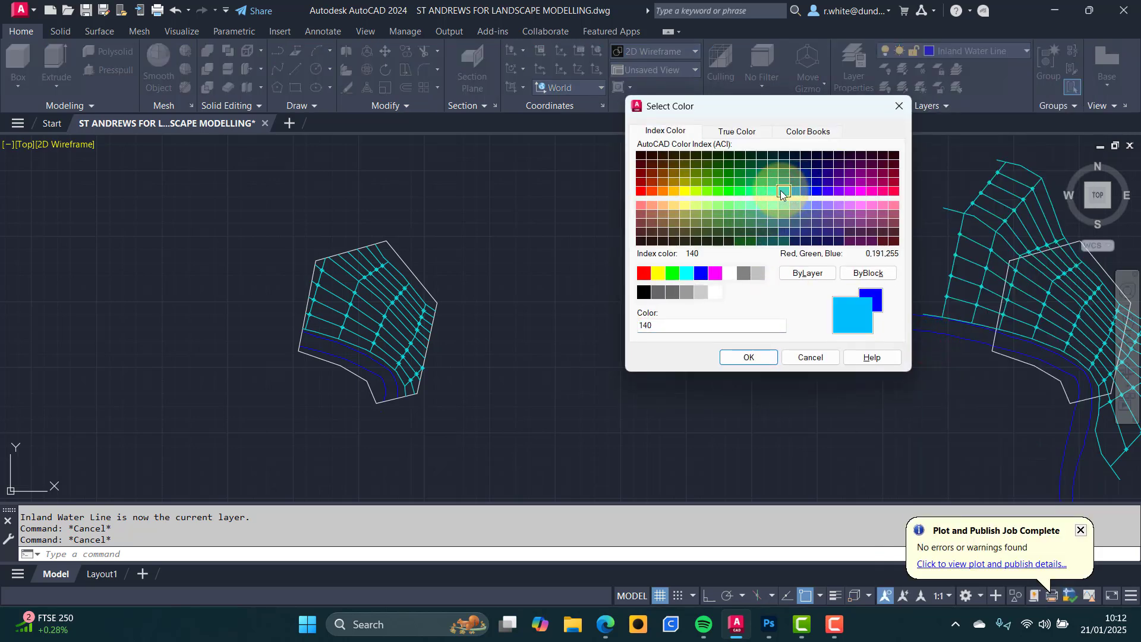
left_click(758, 356)
left_click(436, 368)
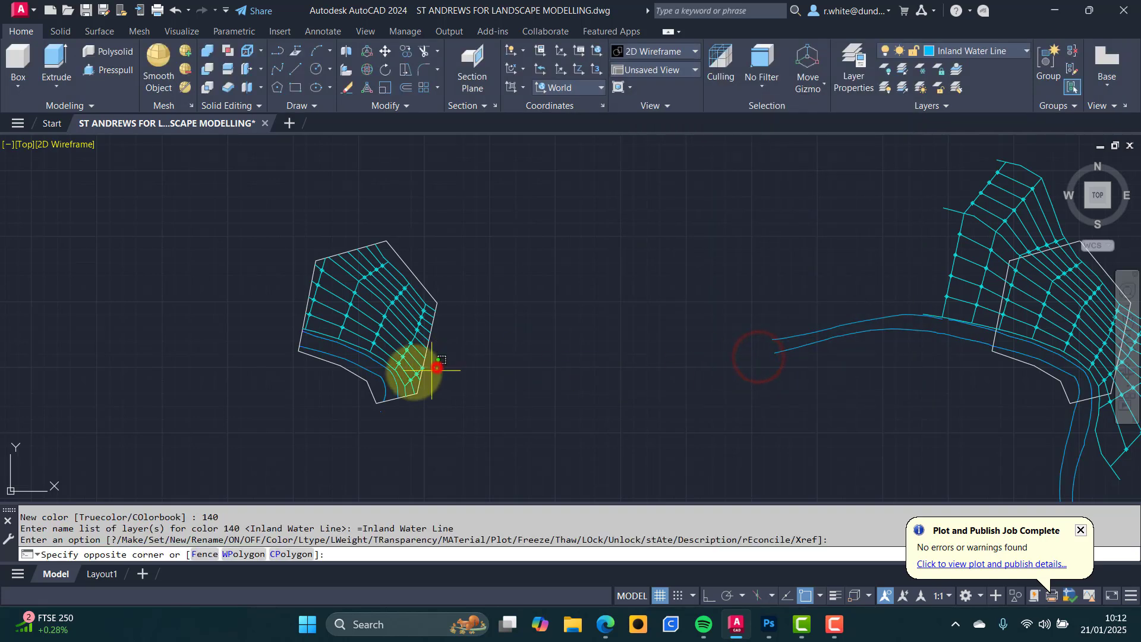
key("Escape")
Save the drawing as a separate file named ST ANDREWS LANDSCAPE 2.dwg in the ST ANDREWS folder.
scroll(305, 271, "up", 3)
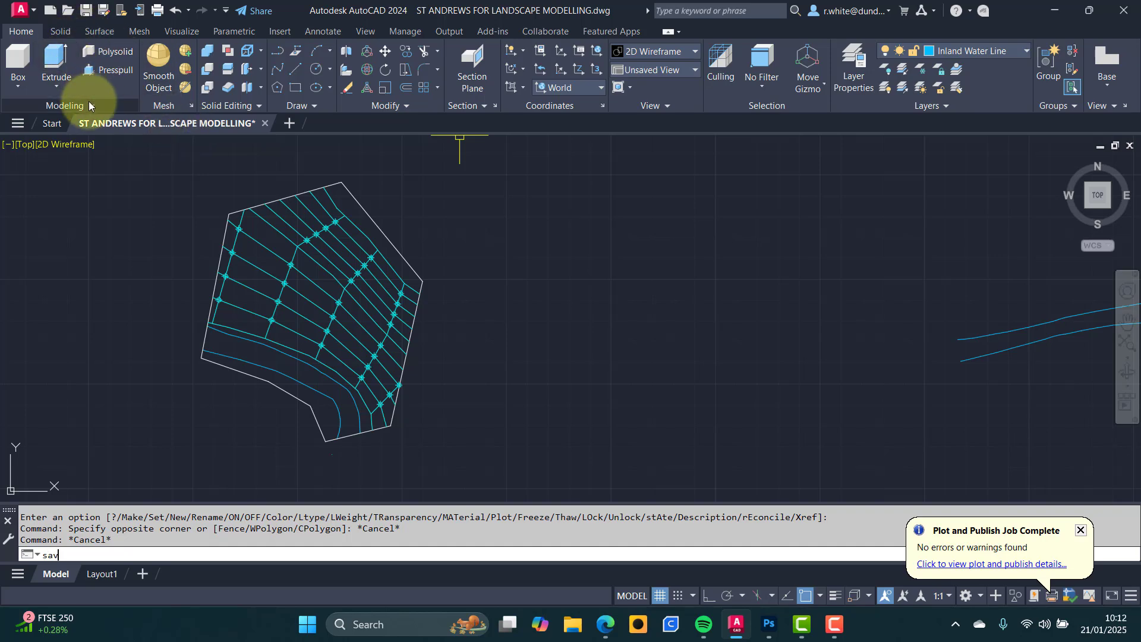
key("Return")
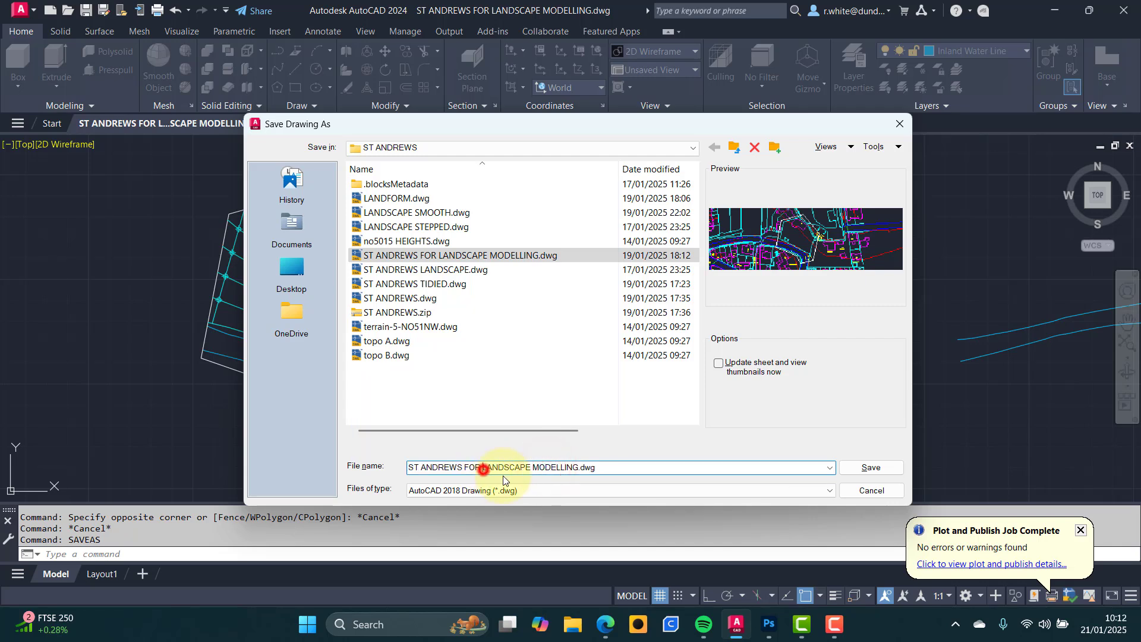
key("BackSpace")
key("BackSpace")
key("BackSpace")
key("BackSpace")
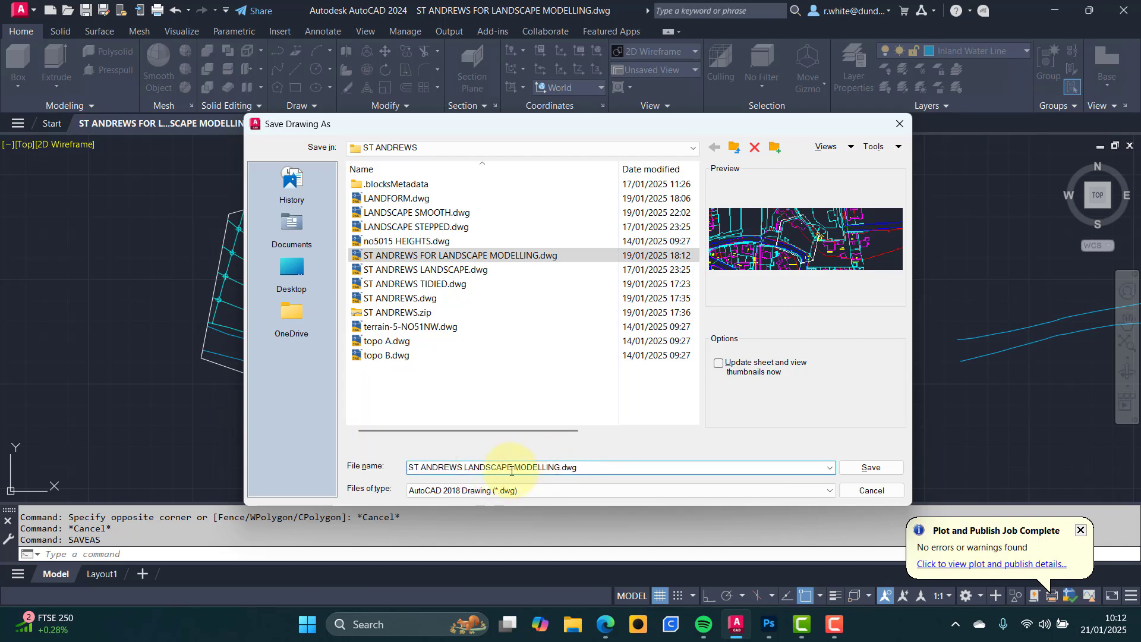
key("Delete")
key("Delete")
key("Delete")
key("Delete")
key("Delete")
key("Delete")
key("Delete")
key("Delete")
key("Delete")
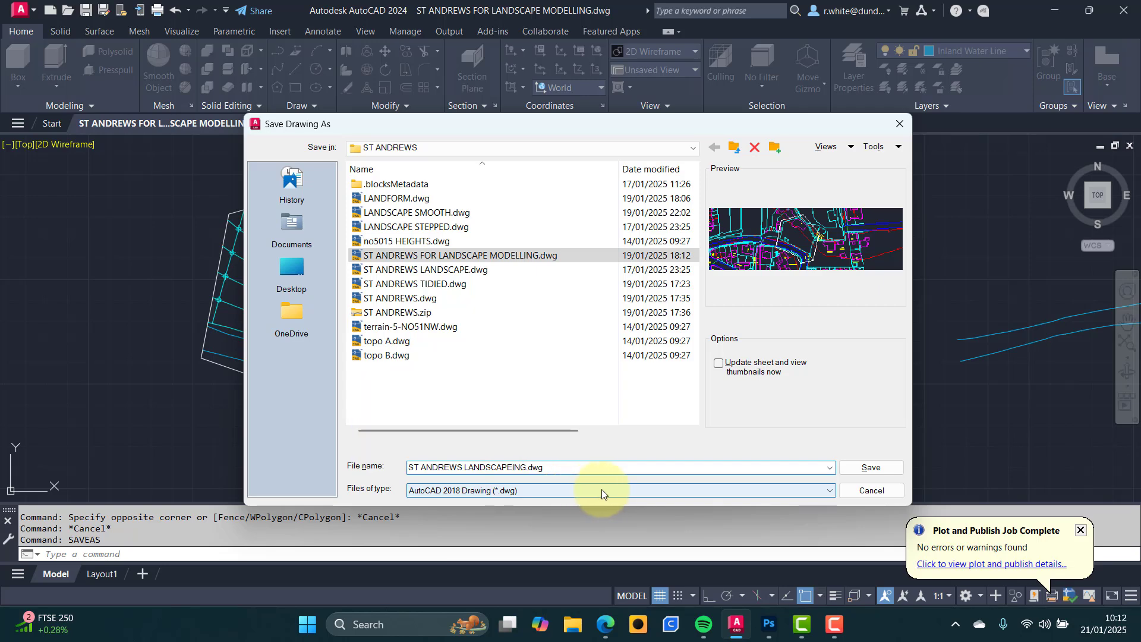
key("Delete")
left_click(869, 465)
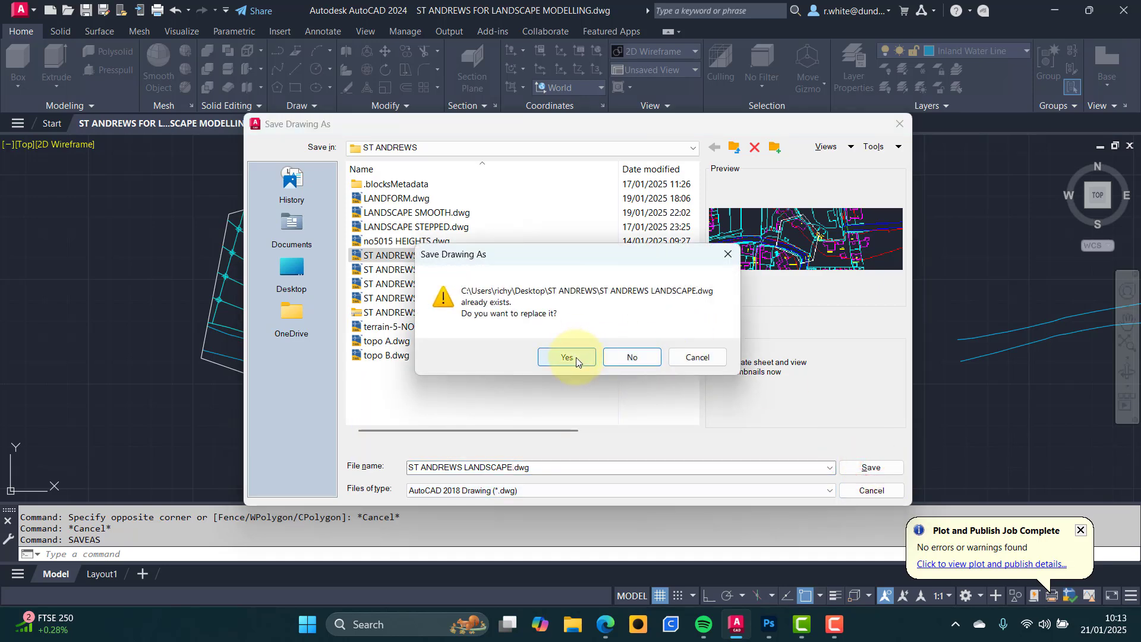
left_click(694, 358)
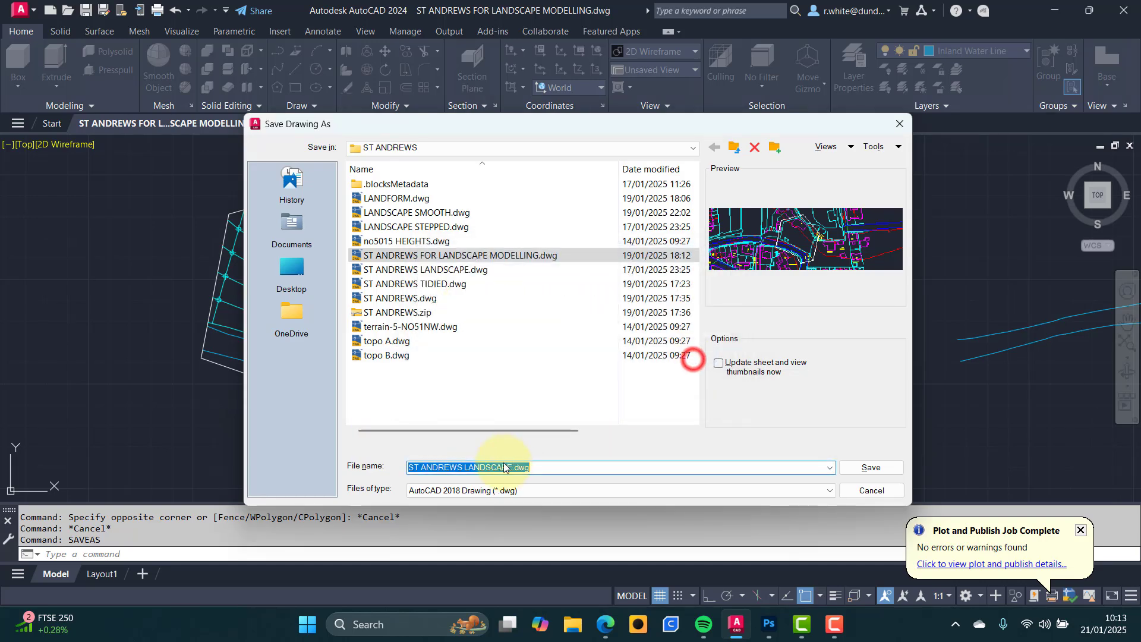
type("2")
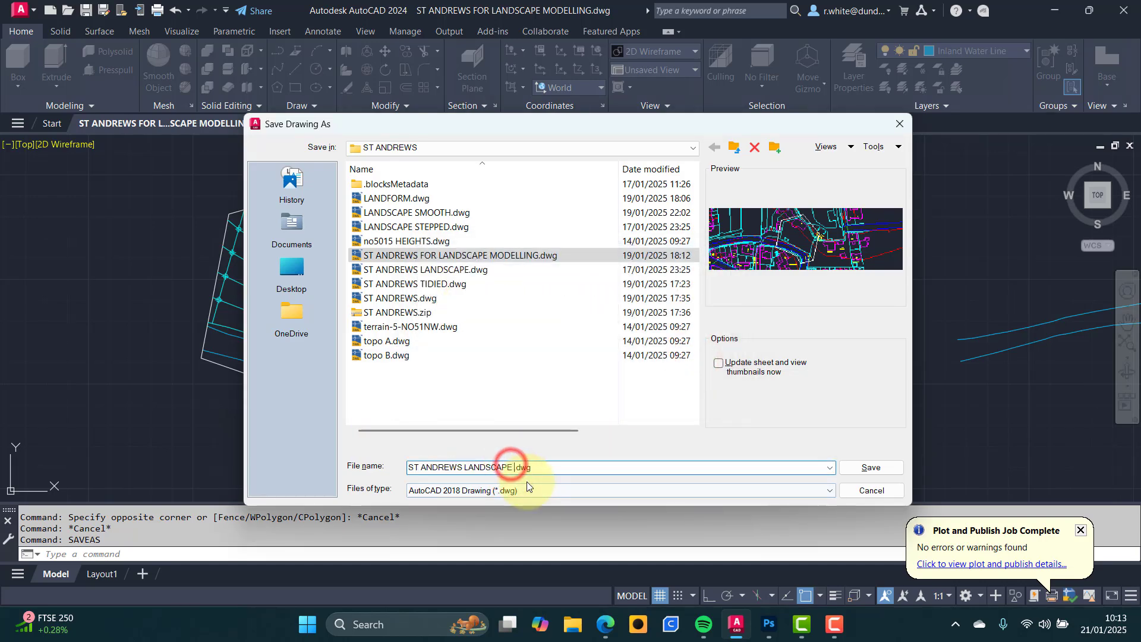
left_click(871, 467)
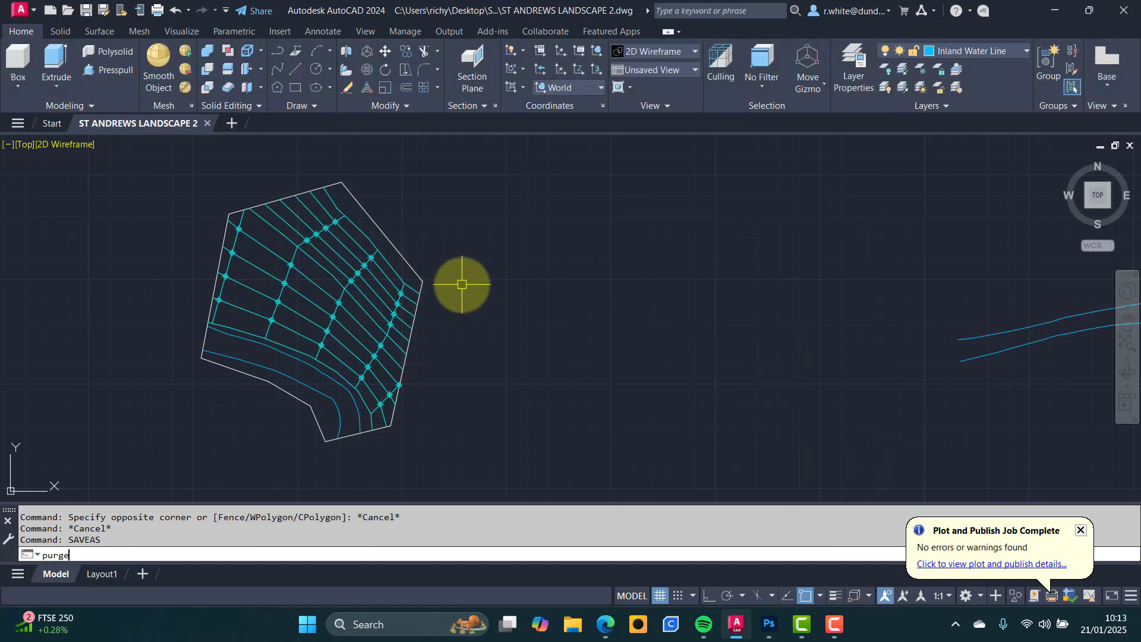
Purge all unused named items from the drawing and check which layers remain.
key("Return")
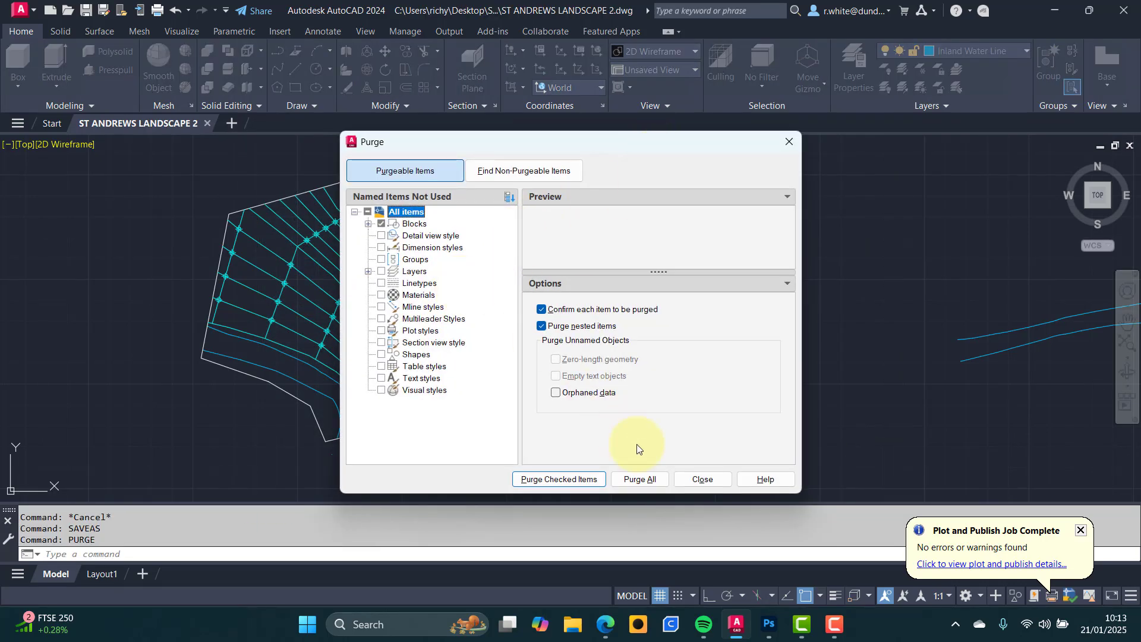
left_click(633, 478)
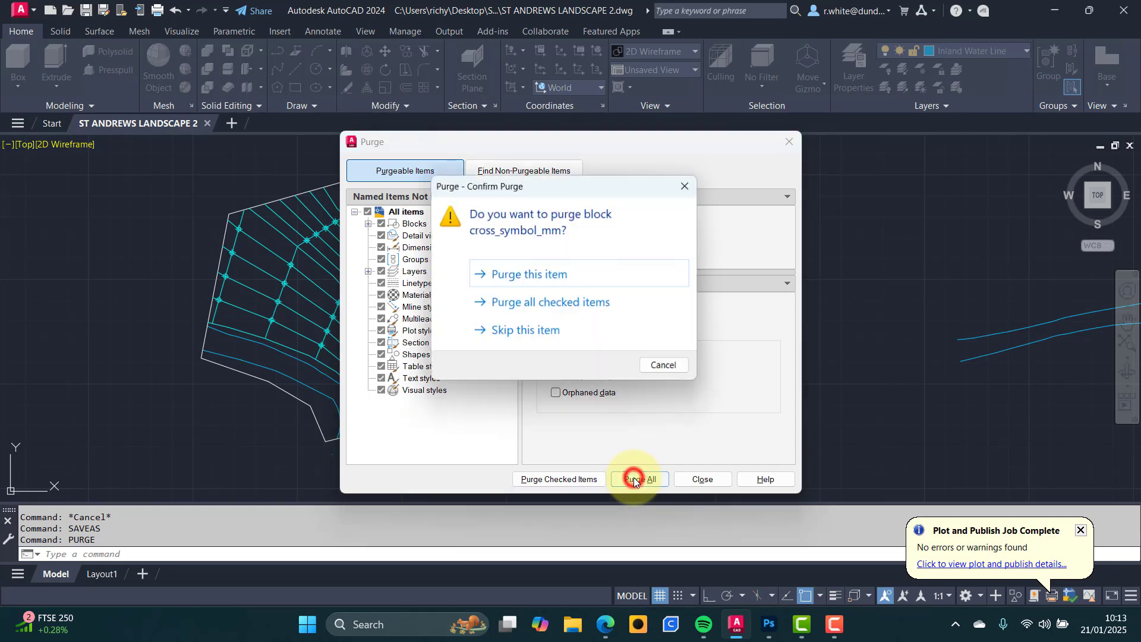
left_click(557, 309)
left_click(707, 478)
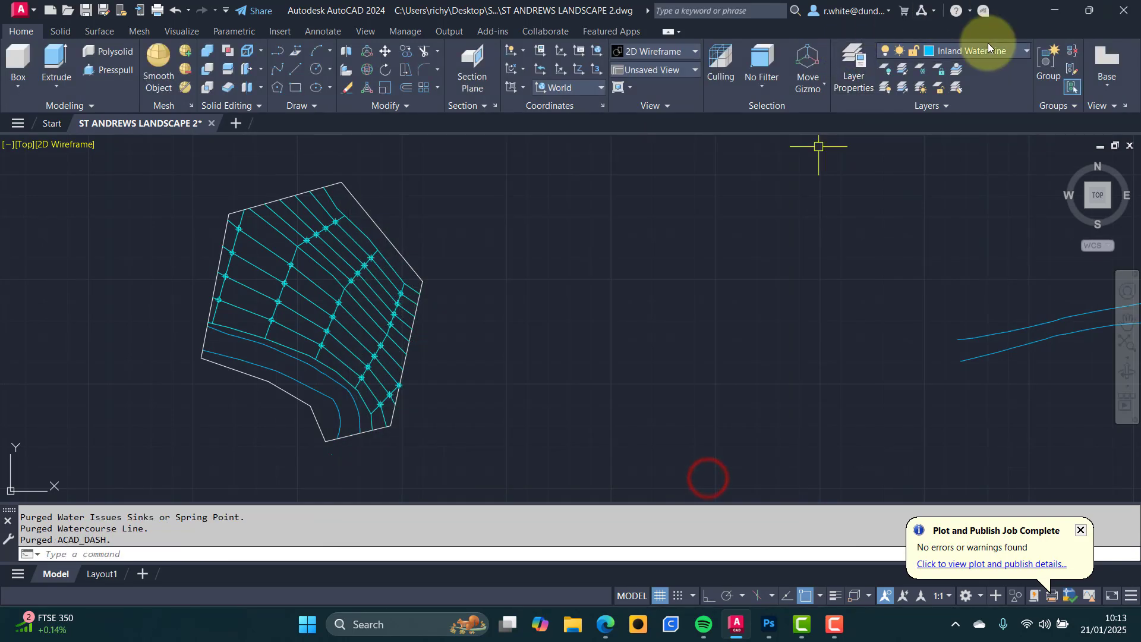
left_click(989, 51)
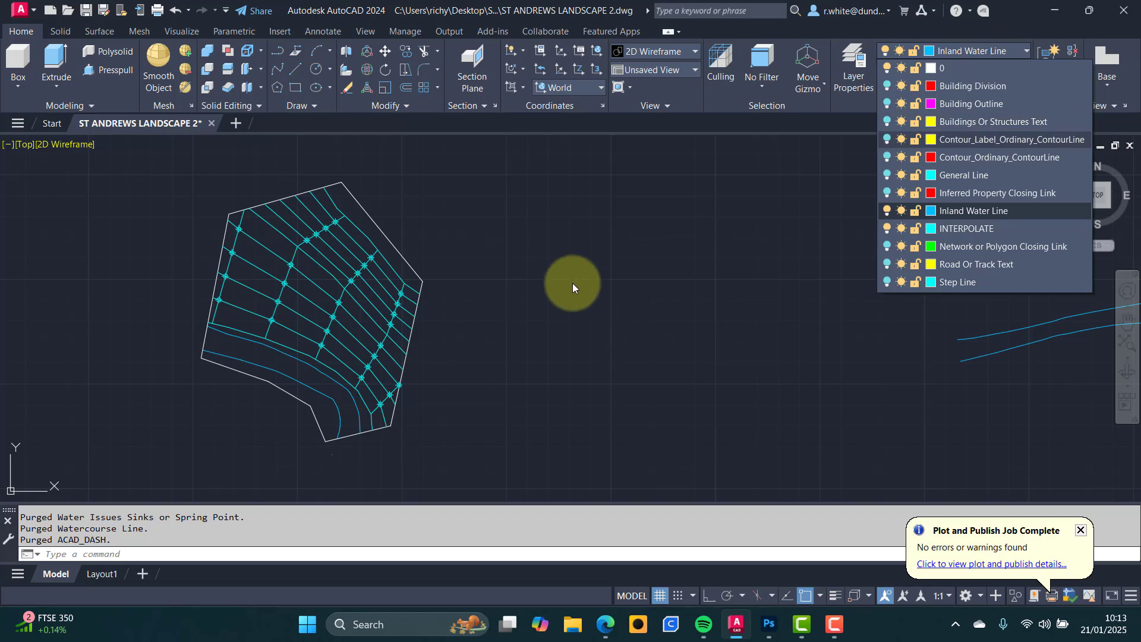
left_click(572, 283)
key("Escape")
key("Escape")
key("Escape")
View the trimmed site in a tilted 3D view and check the southern water line for a break between its pieces.
middle_click_drag(349, 309, 440, 304)
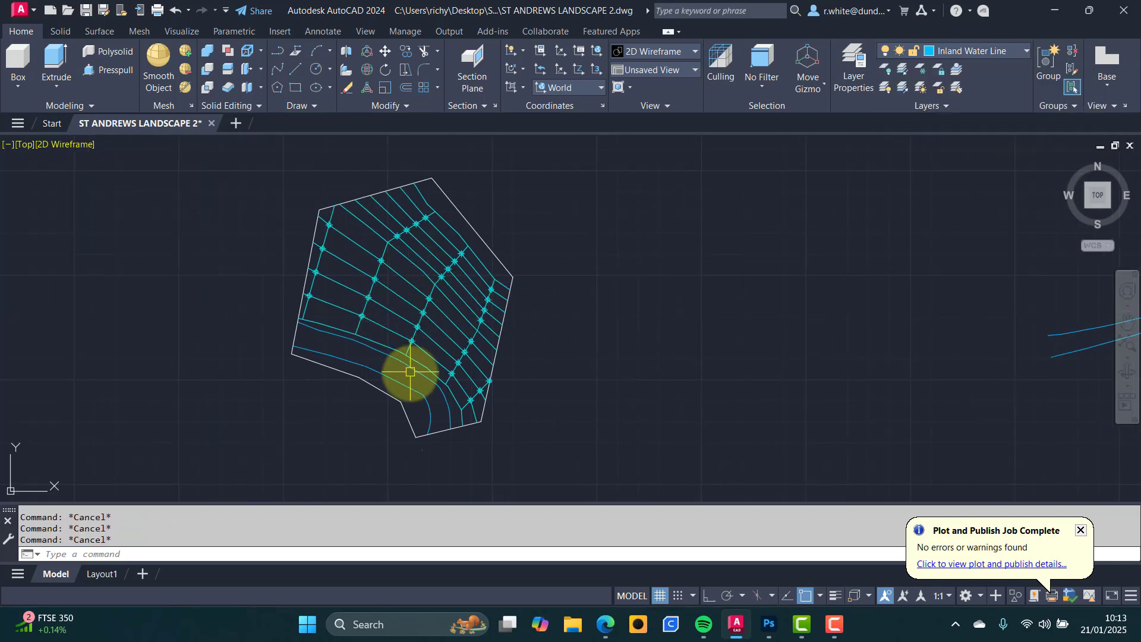
mouse_move(410, 372)
middle_mouse_down("shift")
mouse_move(399, 349)
mouse_move(413, 270)
mouse_move(461, 255)
mouse_move(333, 320)
middle_mouse_up("shift")
scroll(333, 323, "up", 3)
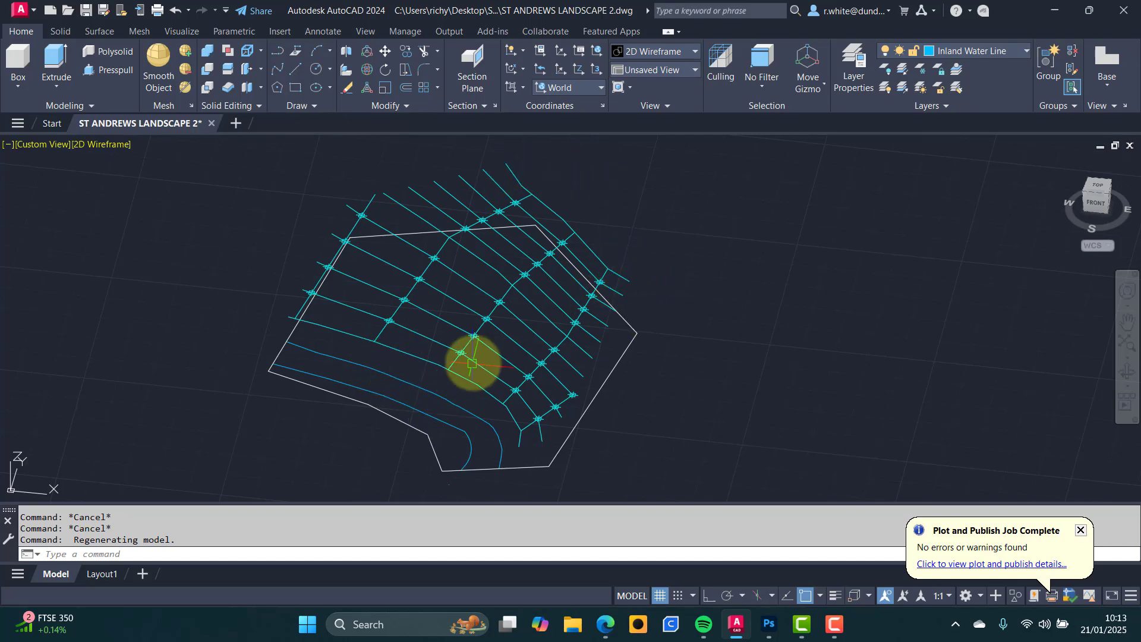
middle_click_drag(471, 362, 486, 360, "shift")
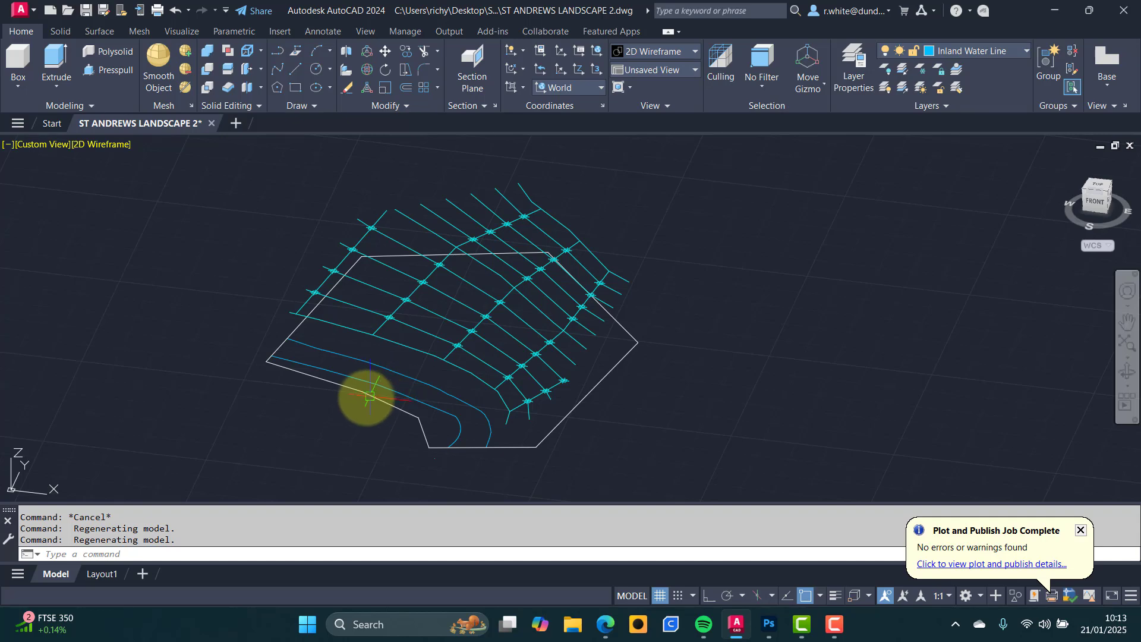
scroll(371, 394, "up", 6)
key("Escape")
key("Escape")
left_click(398, 367)
scroll(440, 389, "down", 2)
key("Escape")
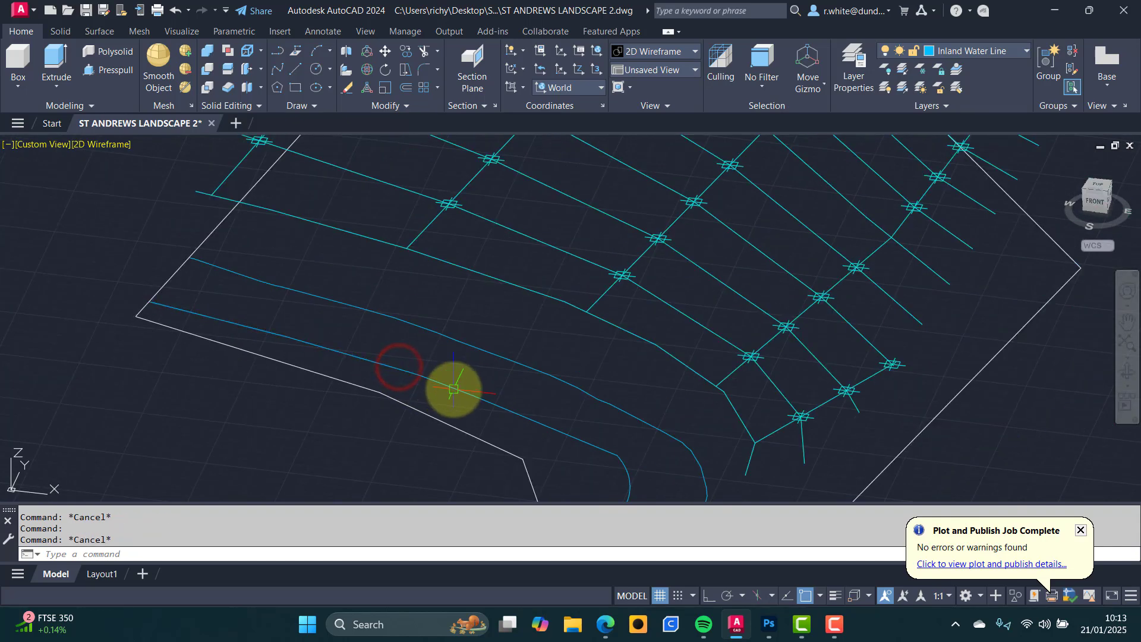
left_click(453, 389)
left_click(393, 373)
key("Escape")
scroll(418, 376, "up", 4)
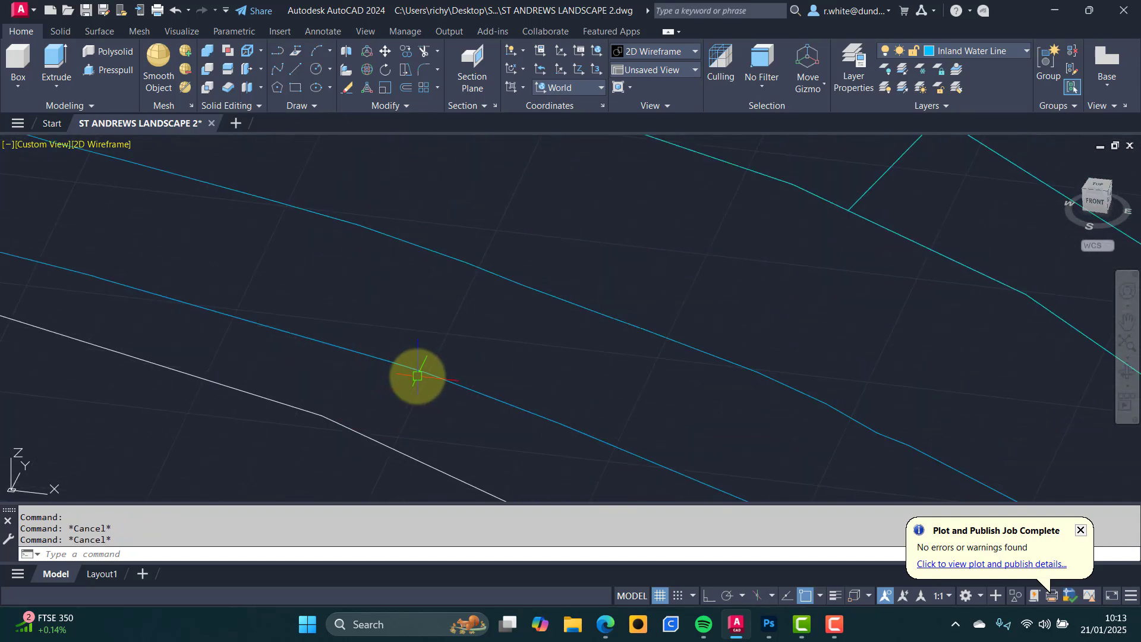
scroll(417, 376, "up", 2)
left_click(423, 366)
scroll(443, 380, "up", 2)
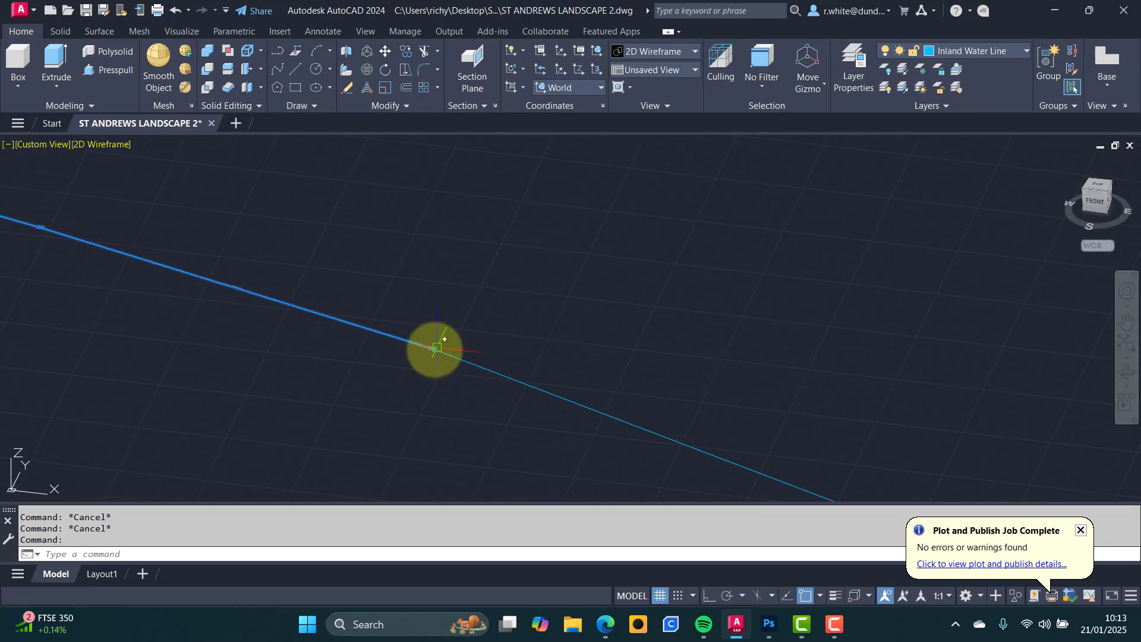
key("Escape")
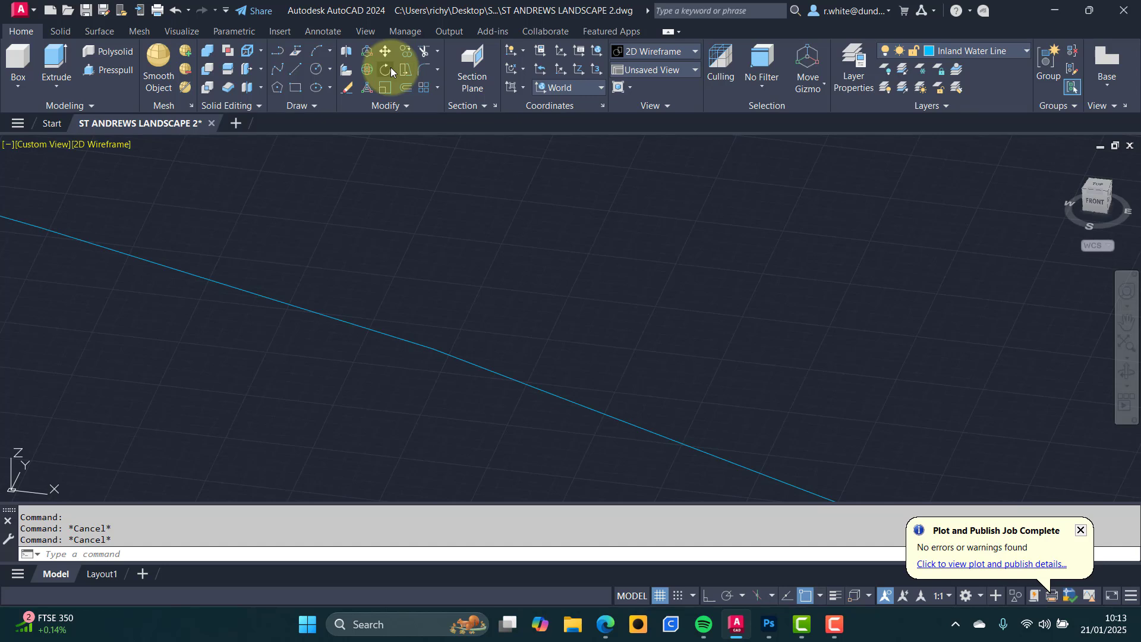
Join the two pieces of the southern water line at their meeting point with a zero-radius Fillet.
left_click(422, 70)
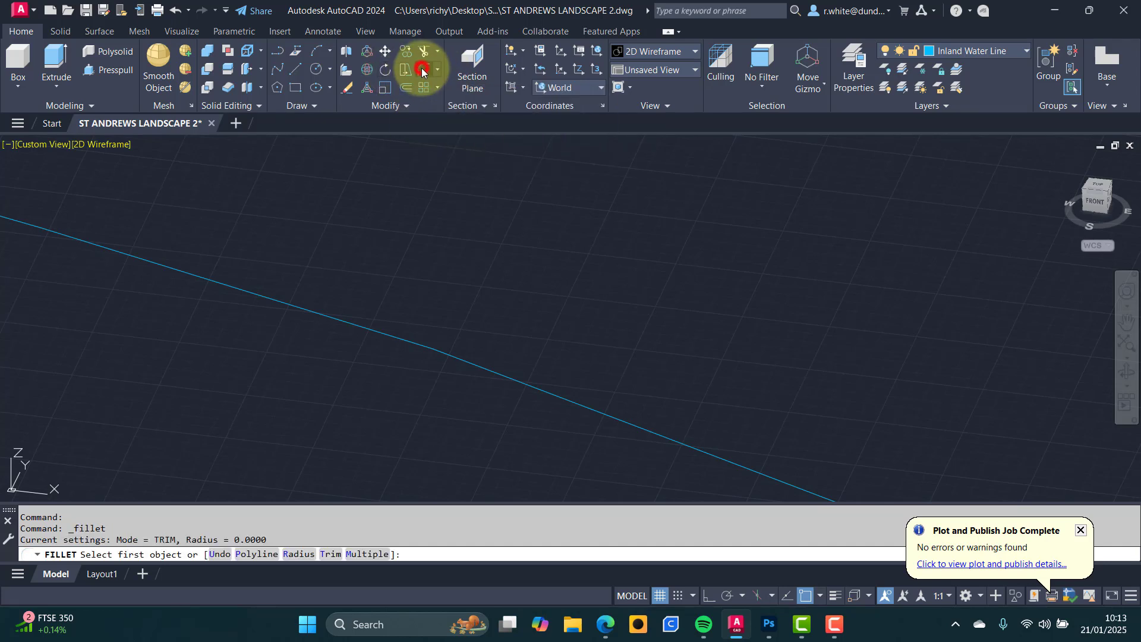
left_click(407, 342)
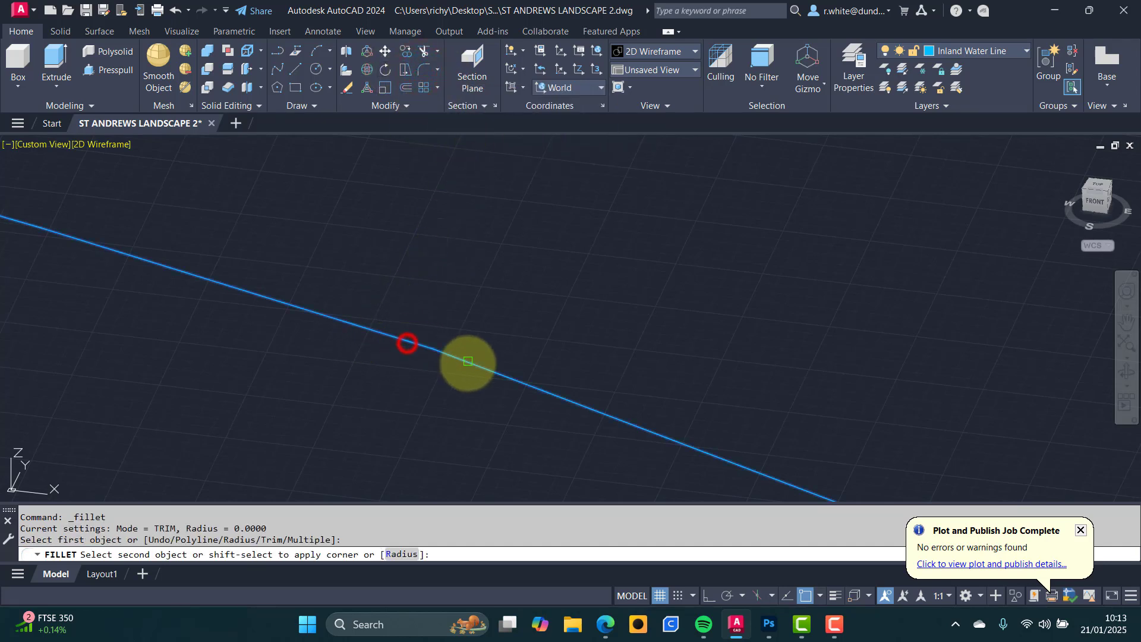
key("Escape")
key("Escape")
Select each of the two water lines in turn to check that each is one continuous object.
scroll(481, 374, "down", 5)
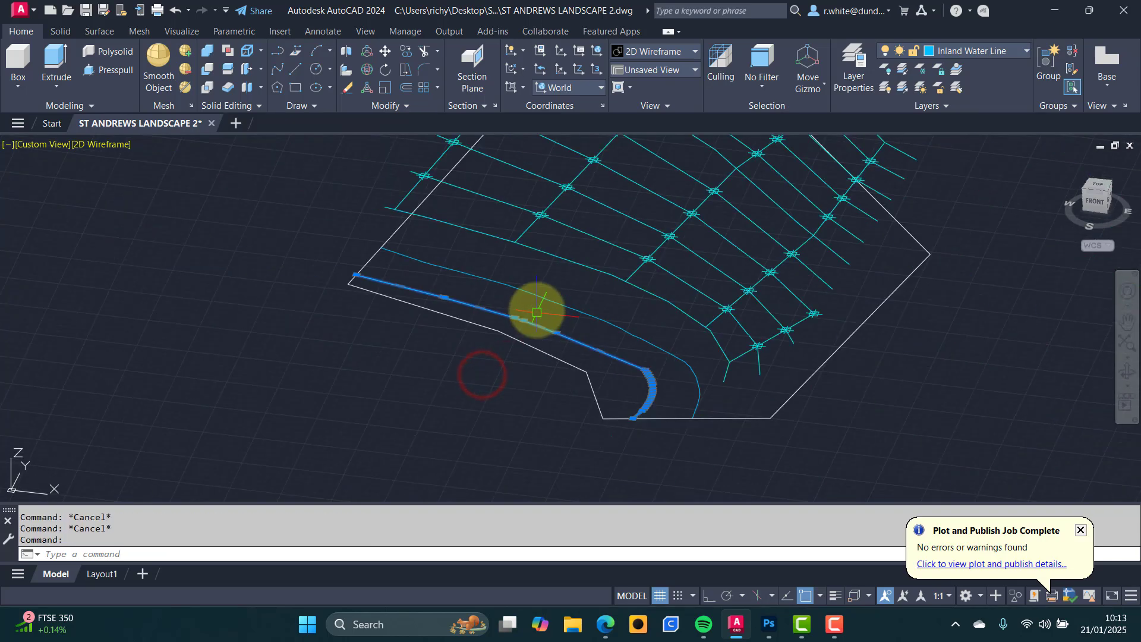
key("Escape")
key("Escape")
left_click(556, 305)
key("Escape")
key("Escape")
left_click(547, 329)
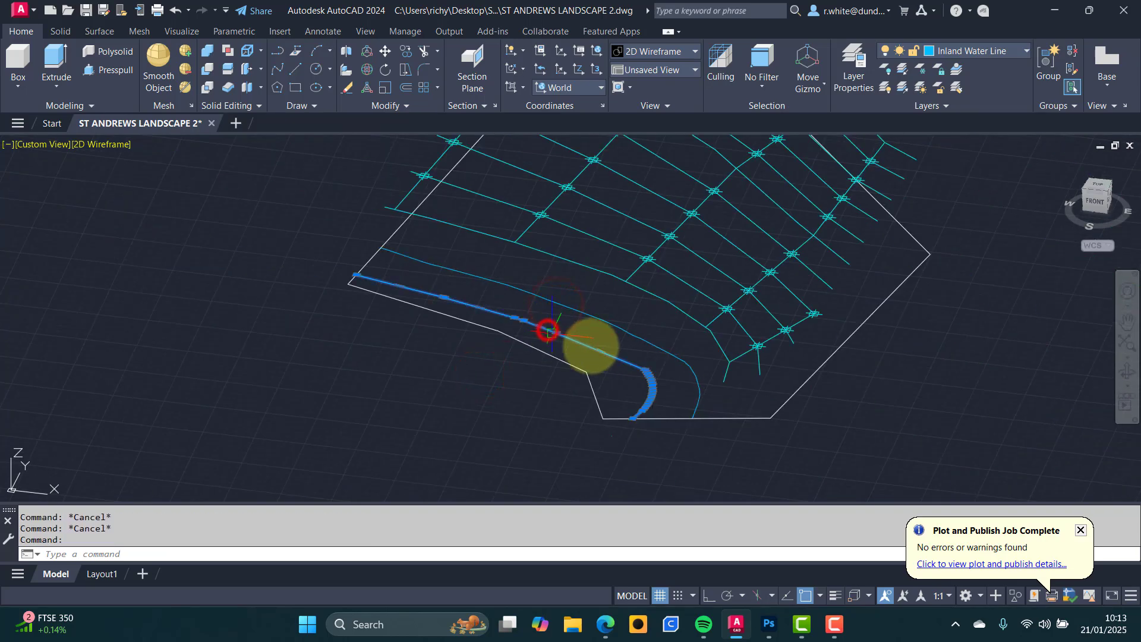
key("Escape")
key("Escape")
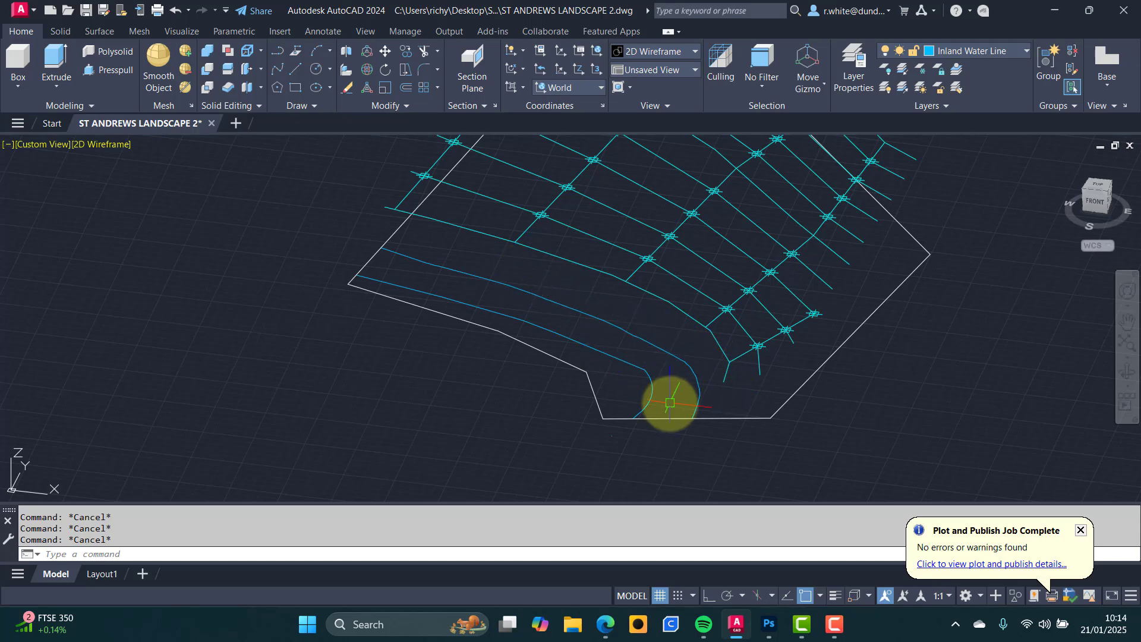
left_click(385, 55)
key("Escape")
key("Escape")
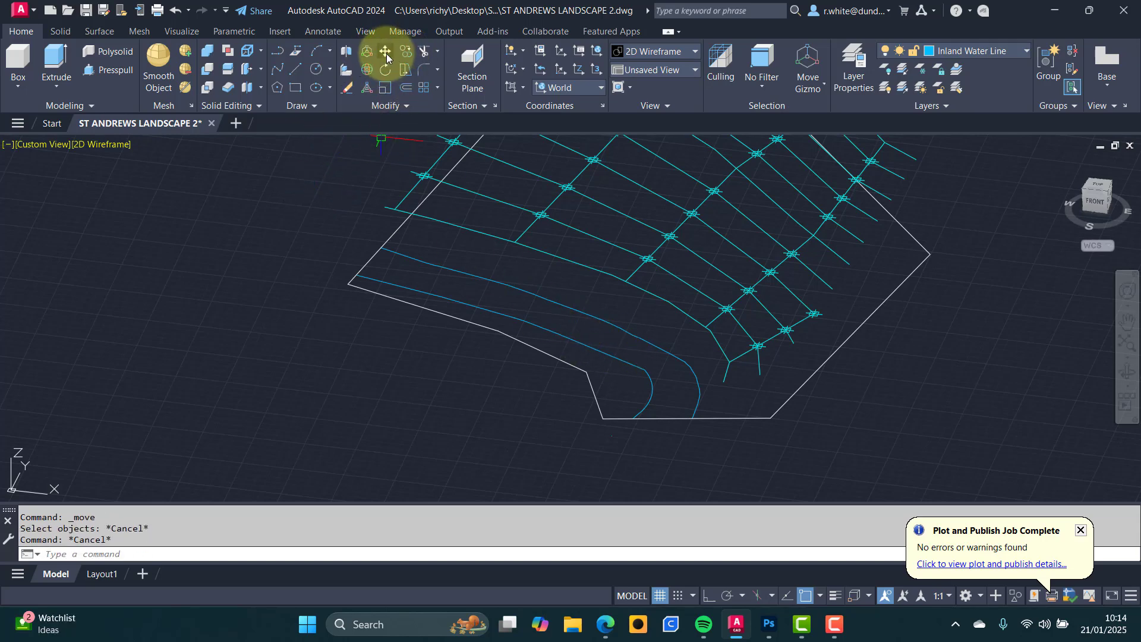
Copy both water lines 5000 units straight up along the Z axis with Ortho on.
left_click(406, 51)
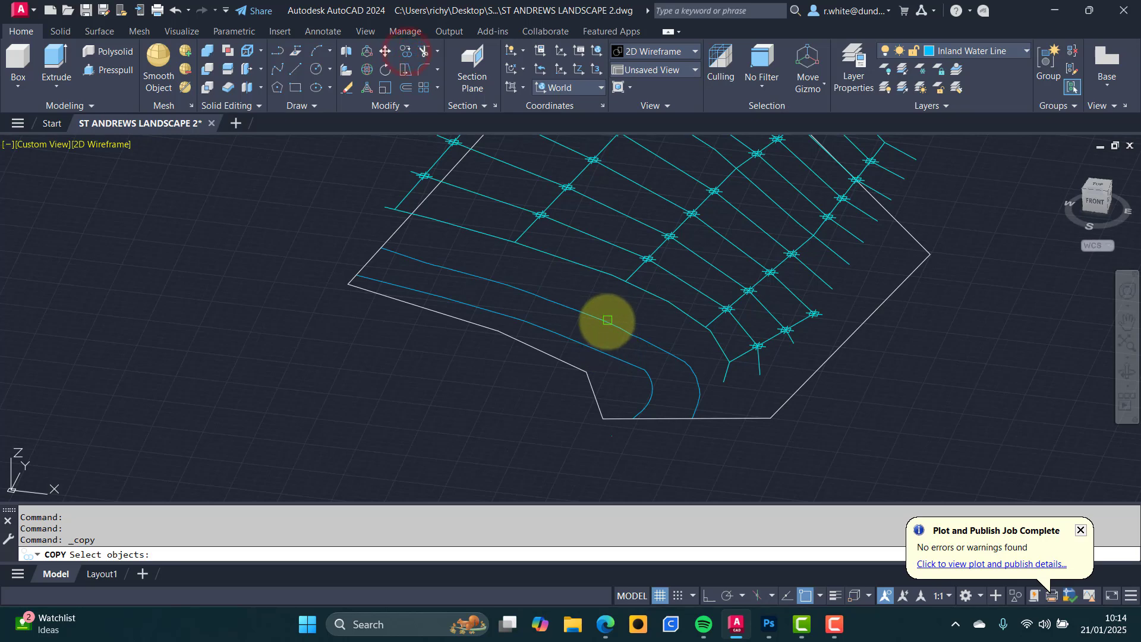
left_click(606, 321)
left_click(572, 334)
key("Return")
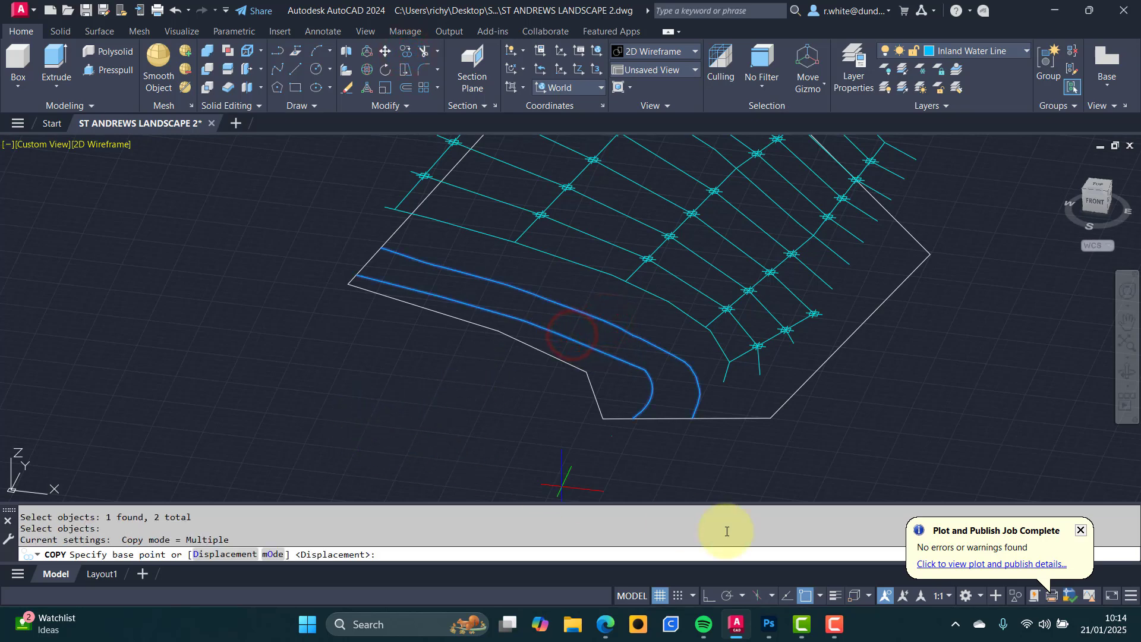
left_click(707, 595)
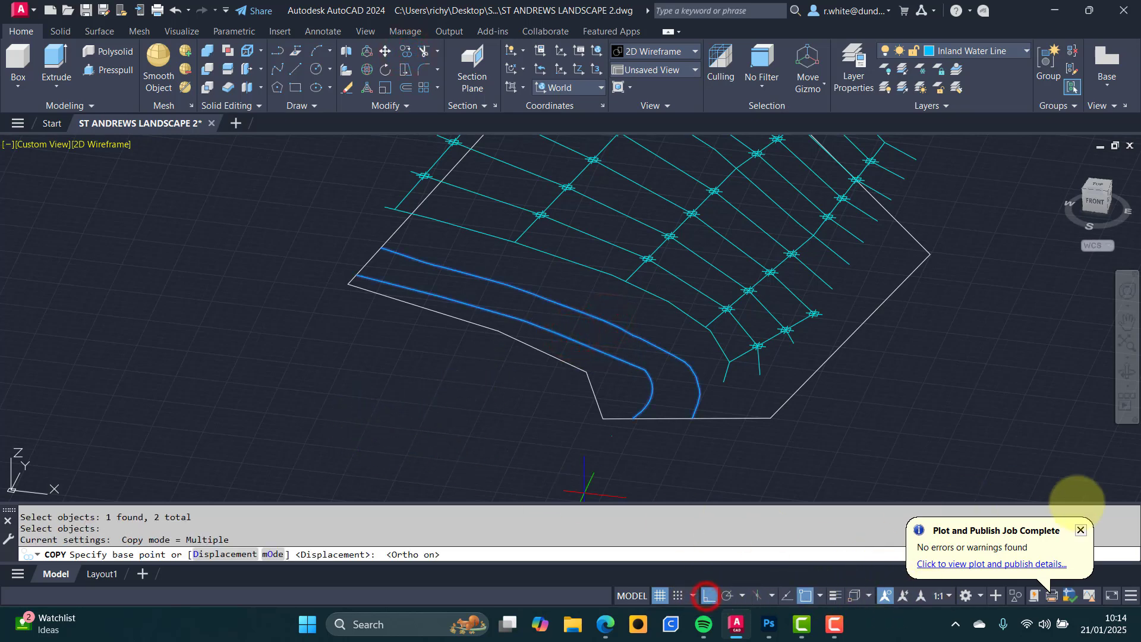
left_click(1081, 530)
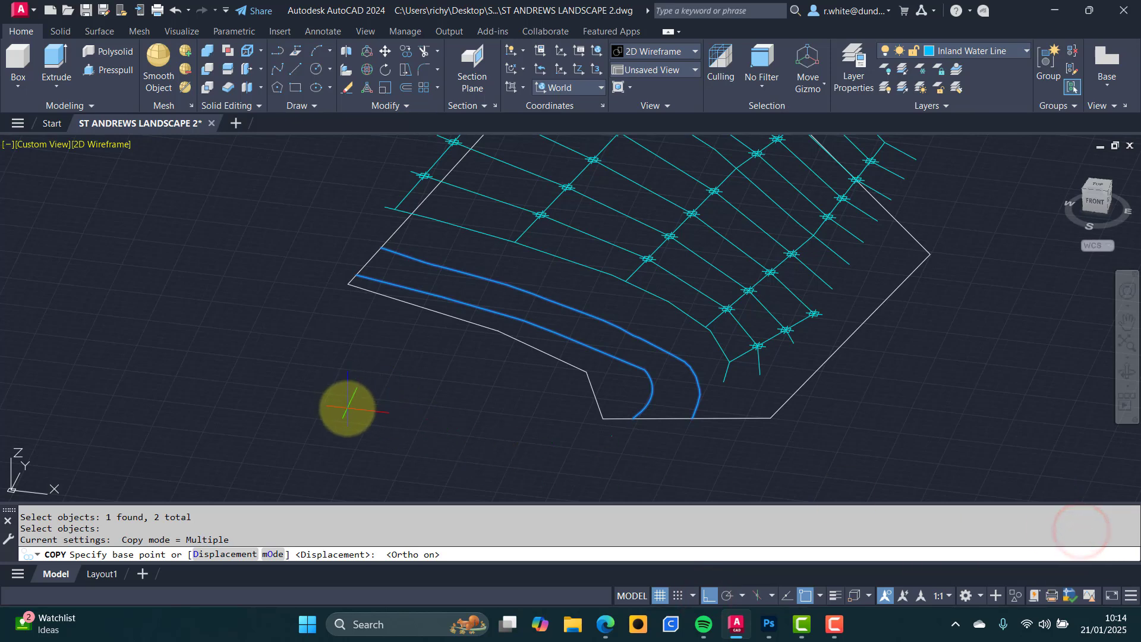
left_click(328, 410)
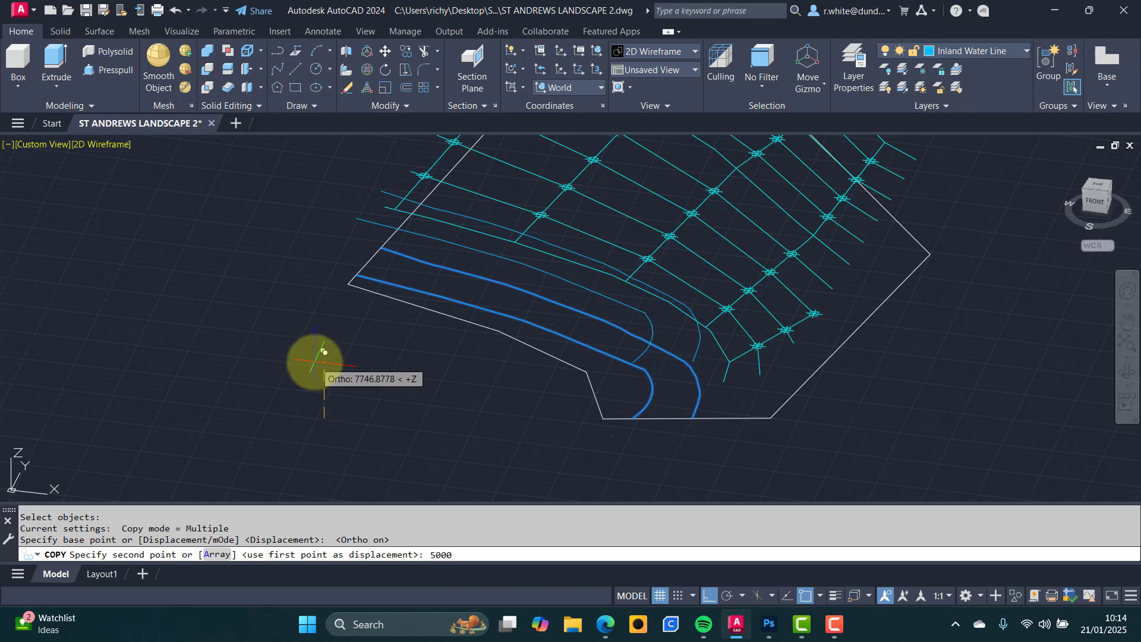
type("5000")
key("Return")
key("Return")
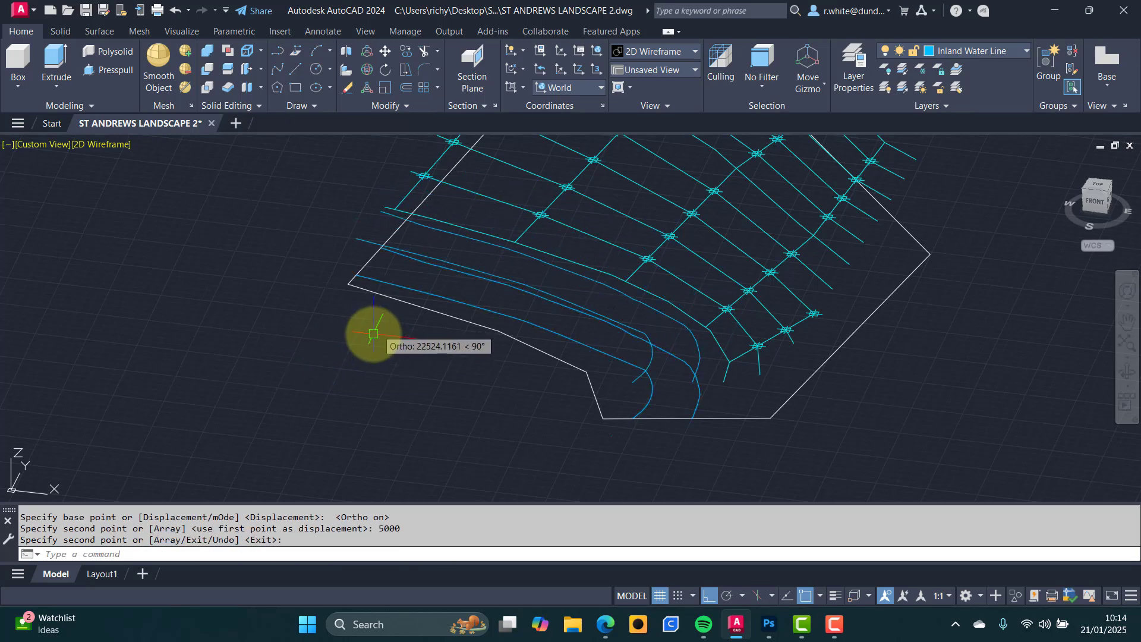
Examine from a tilted view how the raised water lines end near the site's southern boundary and the lowest contour.
middle_click_drag(644, 326, 663, 411, "shift")
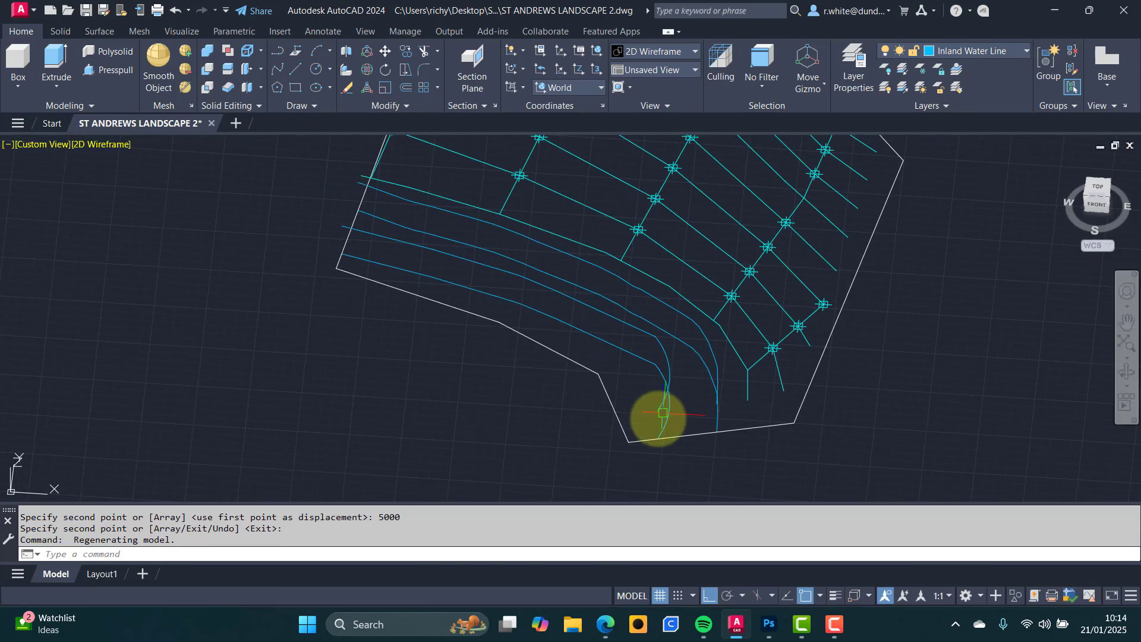
left_click(659, 419)
left_click(717, 421)
key("Escape")
key("Escape")
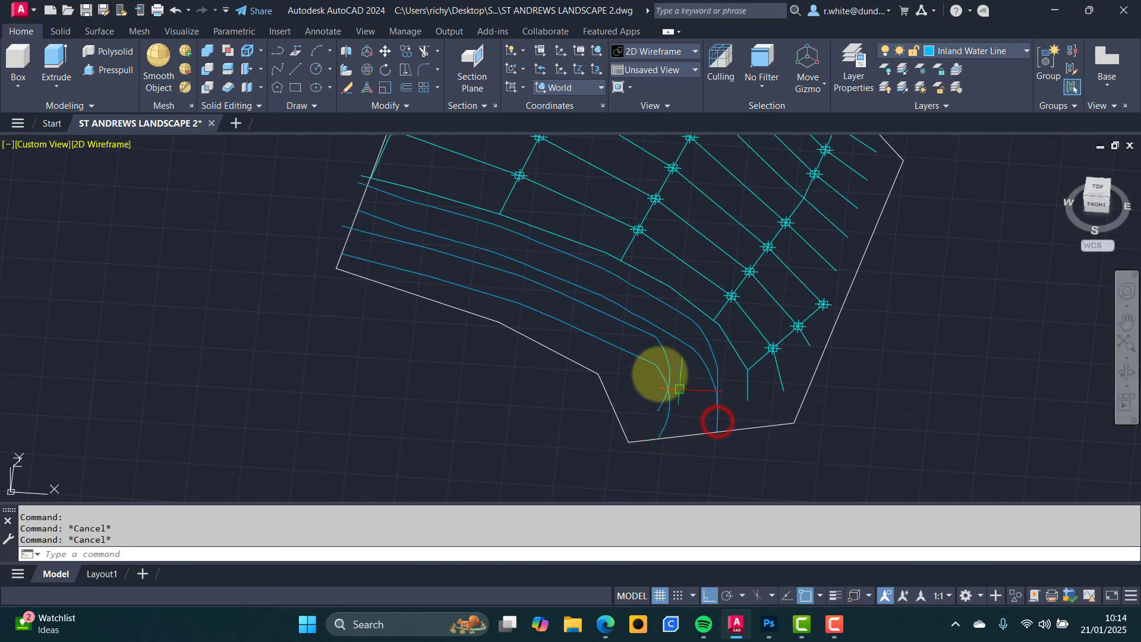
middle_click_drag(617, 334, 616, 334, "shift")
middle_click_drag(625, 308, 635, 325, "shift")
scroll(676, 345, "up", 3)
middle_click_drag(754, 422, 713, 400)
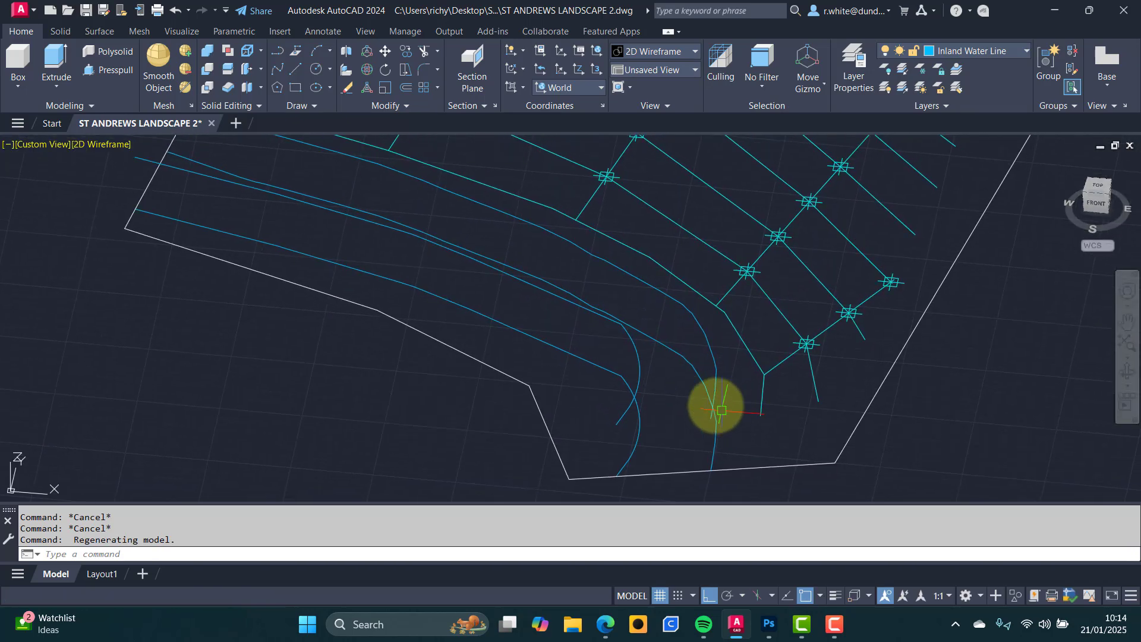
scroll(746, 412, "up", 4)
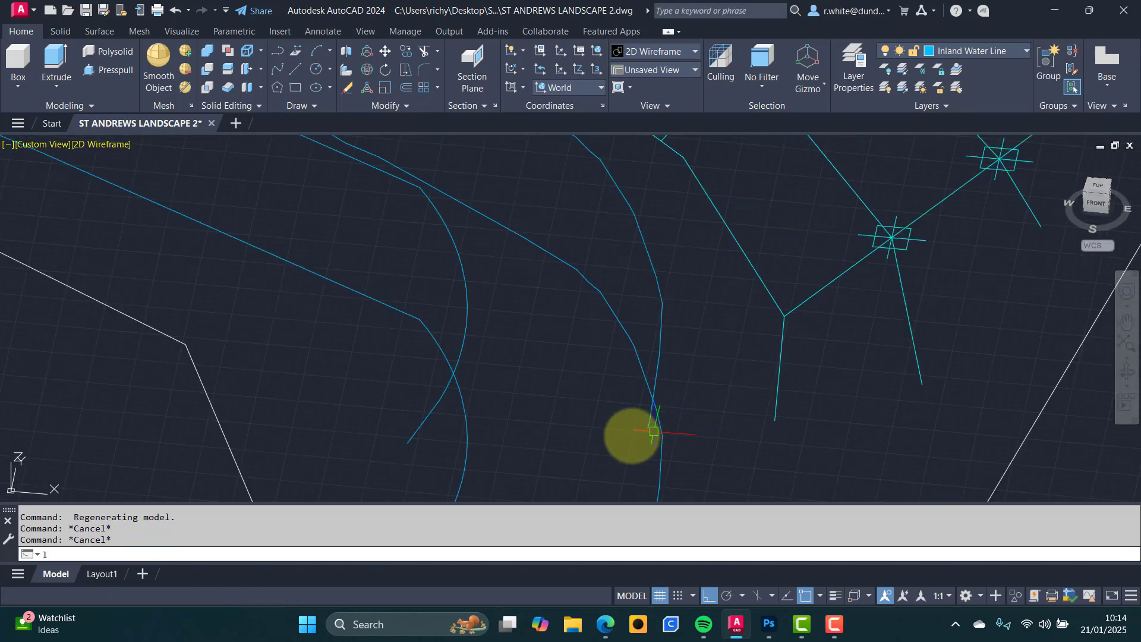
type("l")
key("Return")
key("F3")
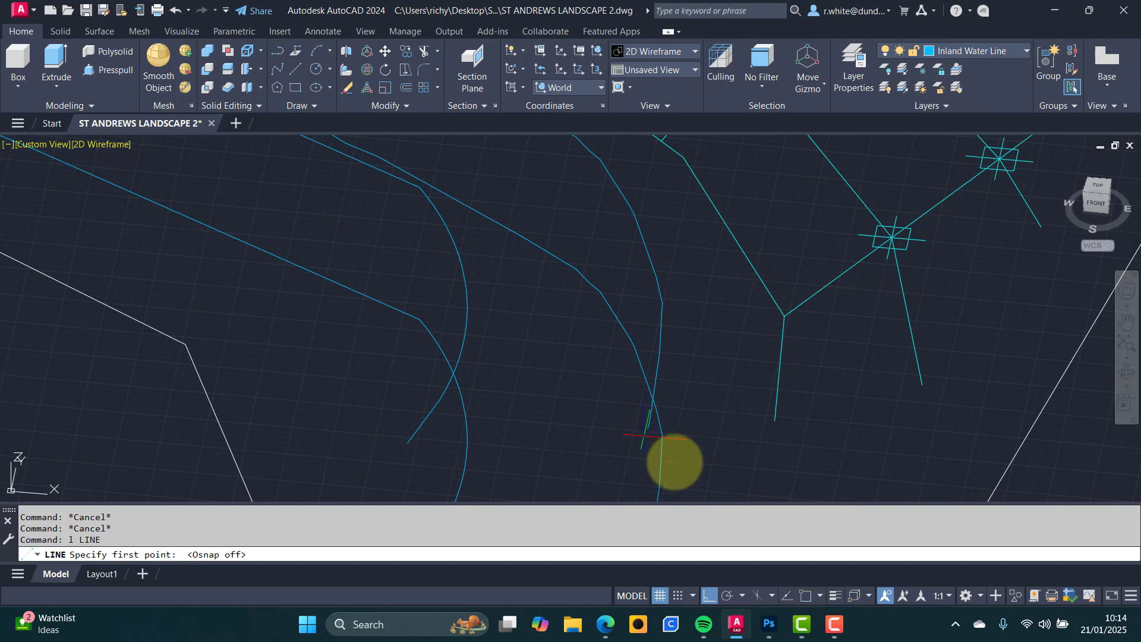
key("Escape")
key("Escape")
Toggle the Node and Endpoint modes in the object snap settings.
left_click(868, 595)
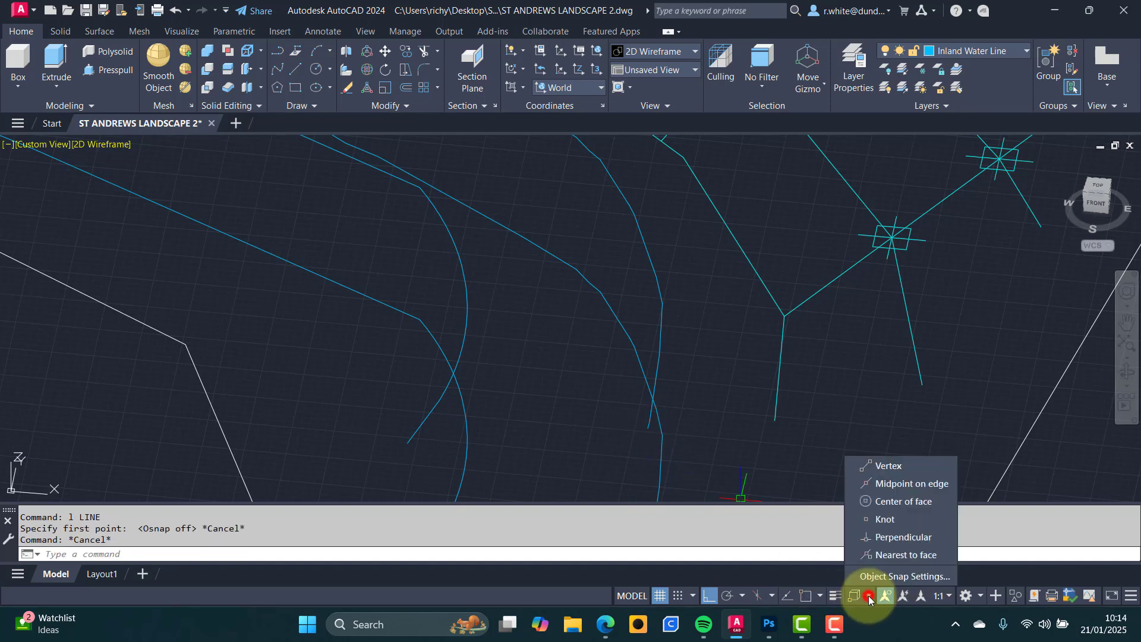
left_click(821, 595)
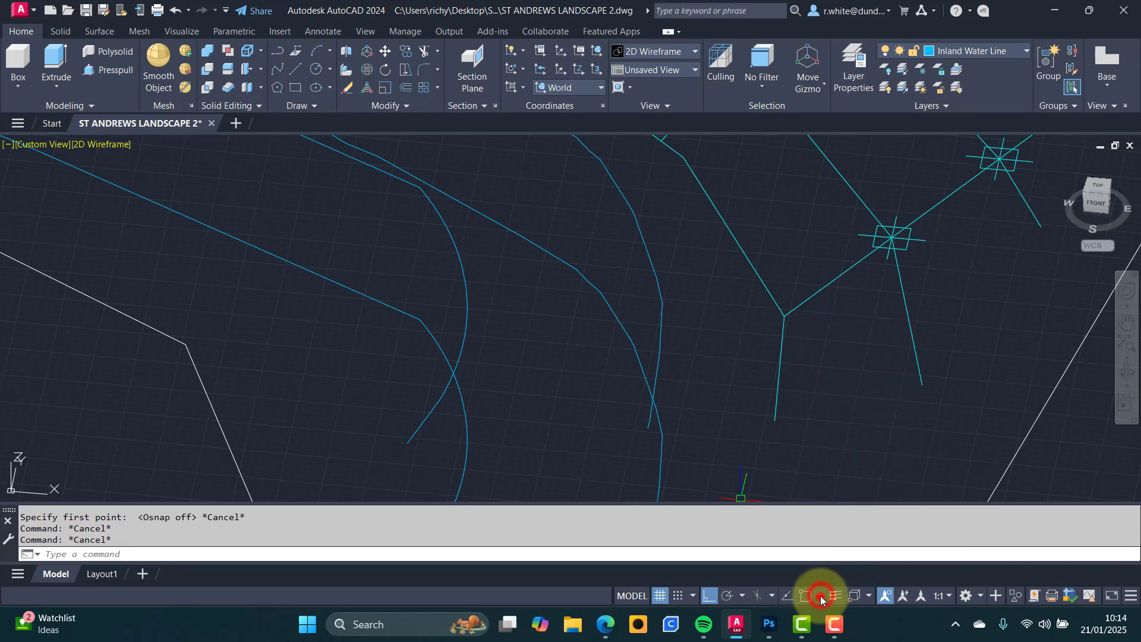
left_click(821, 595)
left_click(802, 394)
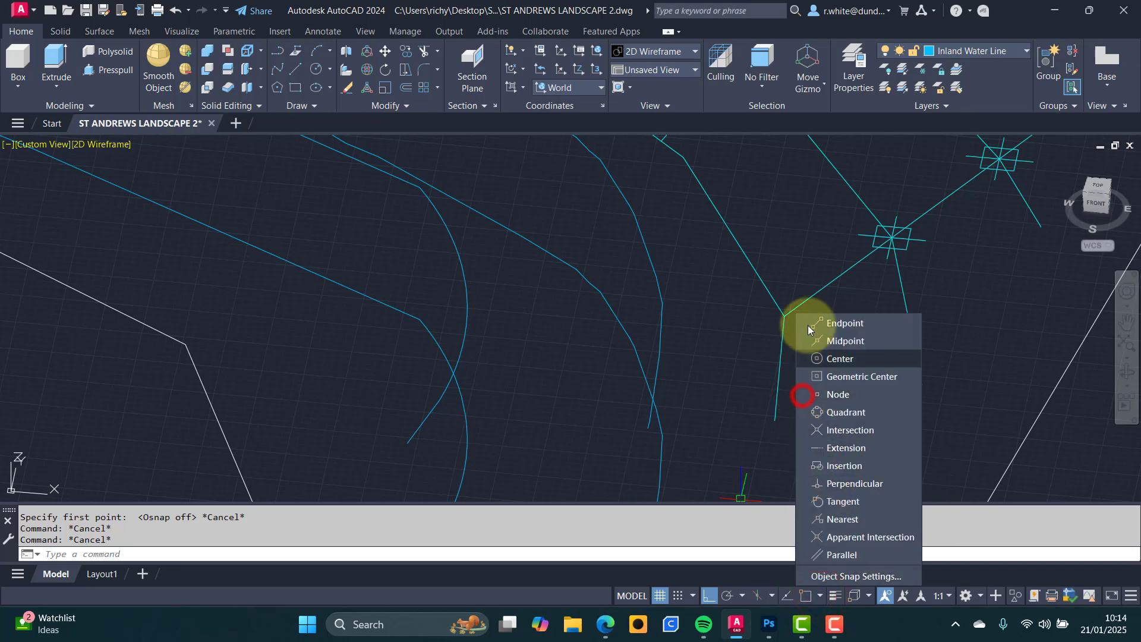
left_click(802, 324)
left_click(729, 365)
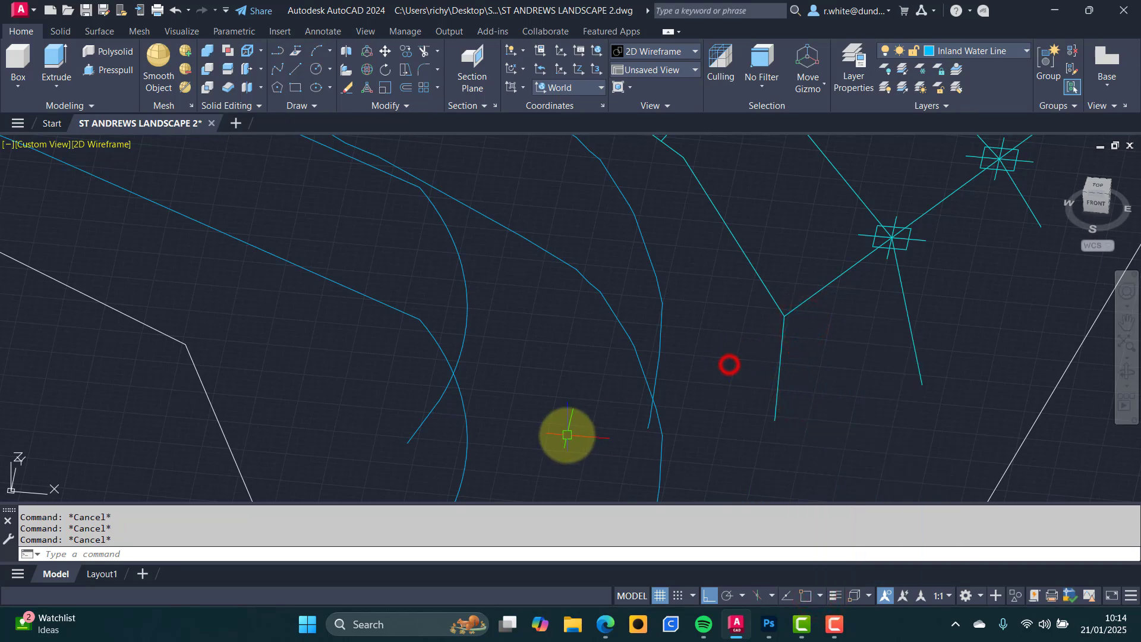
Turn object snap on and draw a line from the raised northern water line's eastern end to the lowest contour's end.
type("l")
key("Return")
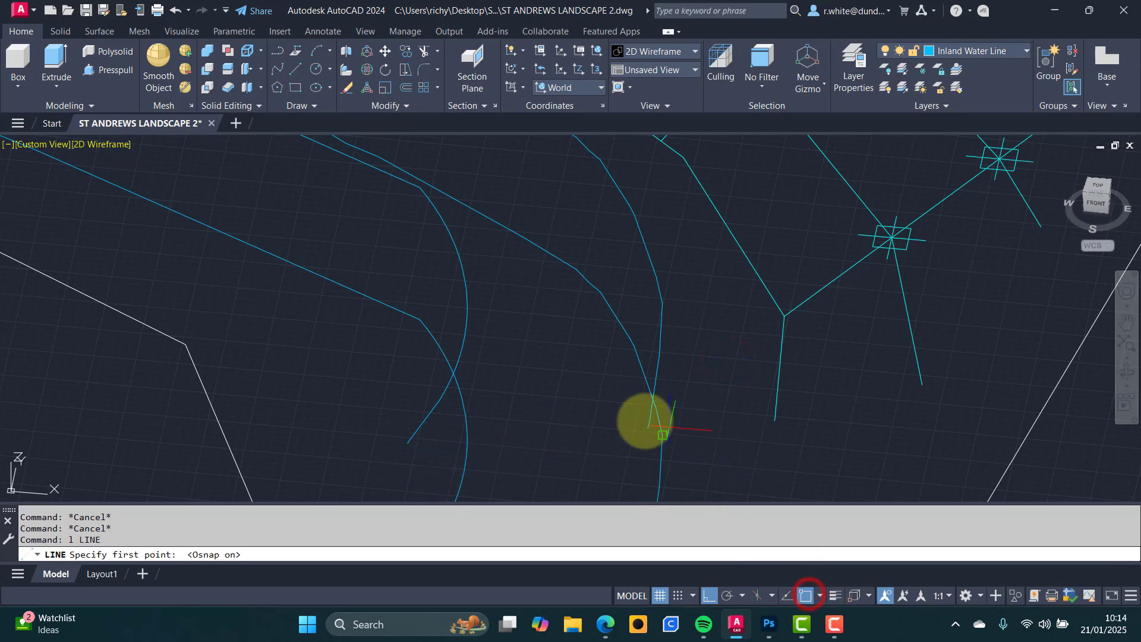
left_click(647, 428)
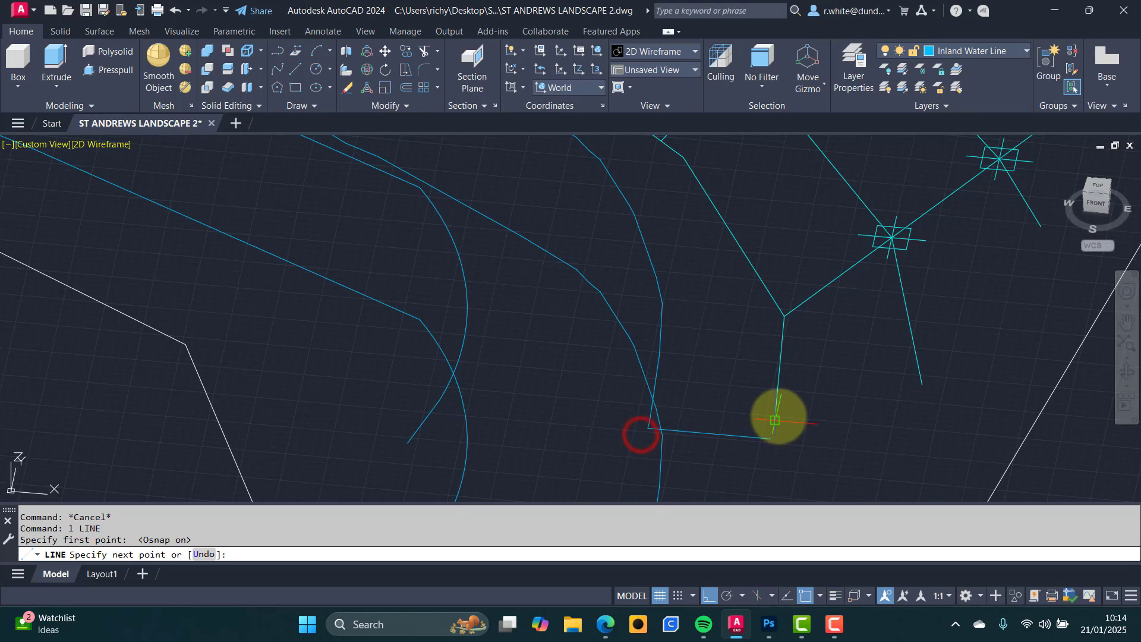
left_click(774, 420)
key("Escape")
Join the new connecting line to the end of the lowest contour with a zero-radius Fillet.
scroll(753, 412, "up", 2)
left_click(776, 412)
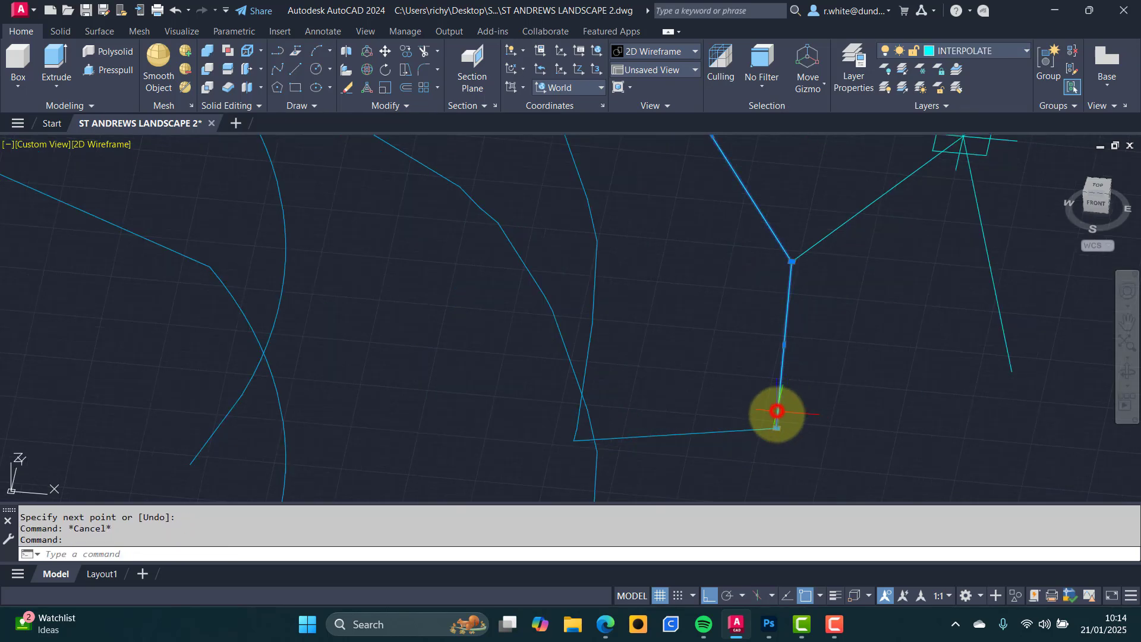
key("Escape")
type("f")
key("Return")
left_click(776, 413)
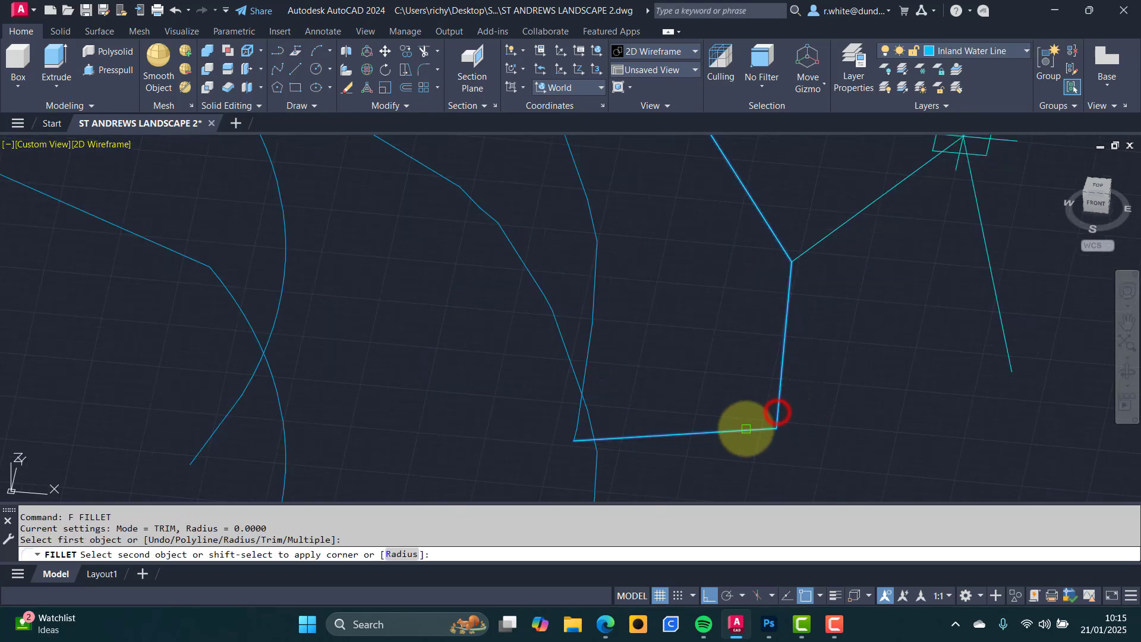
left_click(746, 427)
Join the connecting line to the raised northern water line with a zero-radius Fillet.
key("Return")
left_click(637, 437)
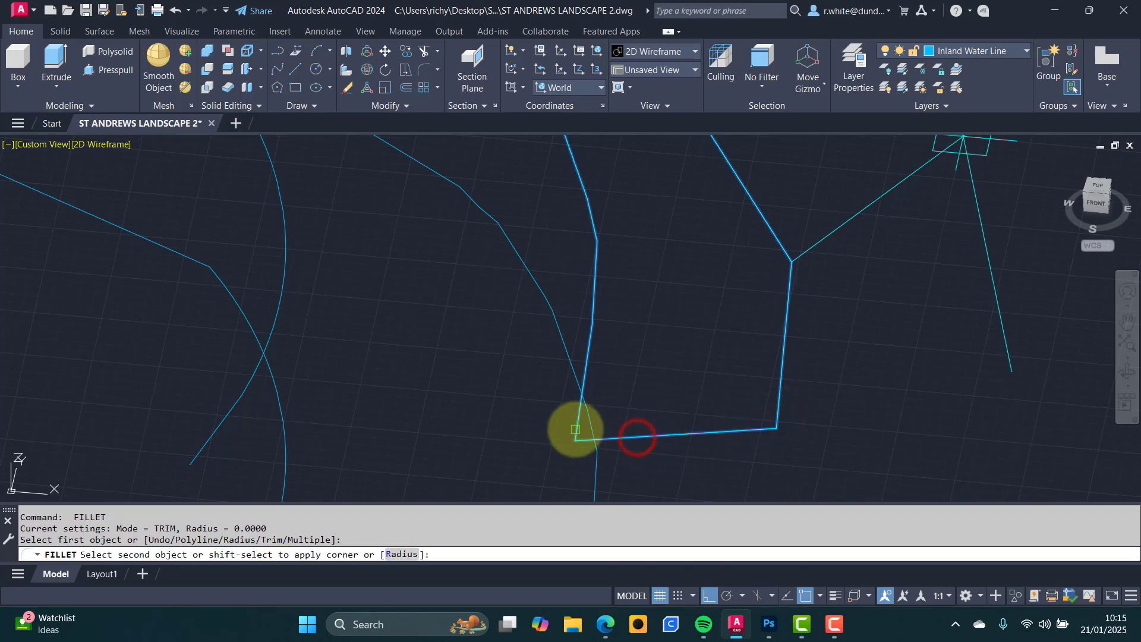
scroll(572, 441, "up", 2)
key("Escape")
key("Escape")
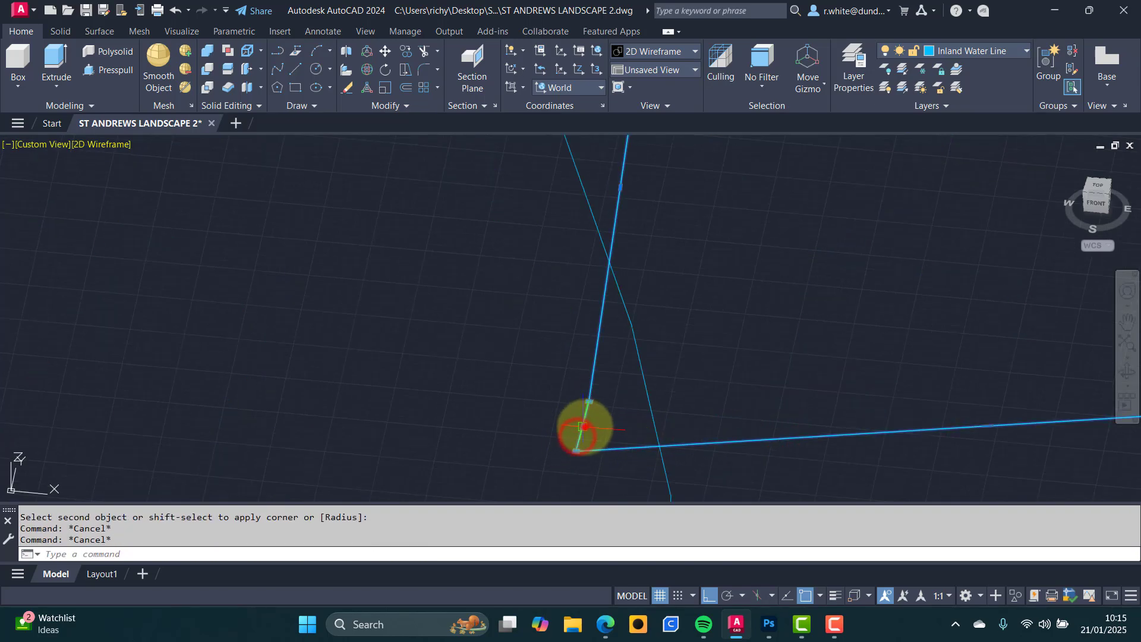
Close the joined contour and water line polyline across its open western end with the Close option of PEDIT.
scroll(600, 404, "down", 5)
scroll(543, 309, "up", 8)
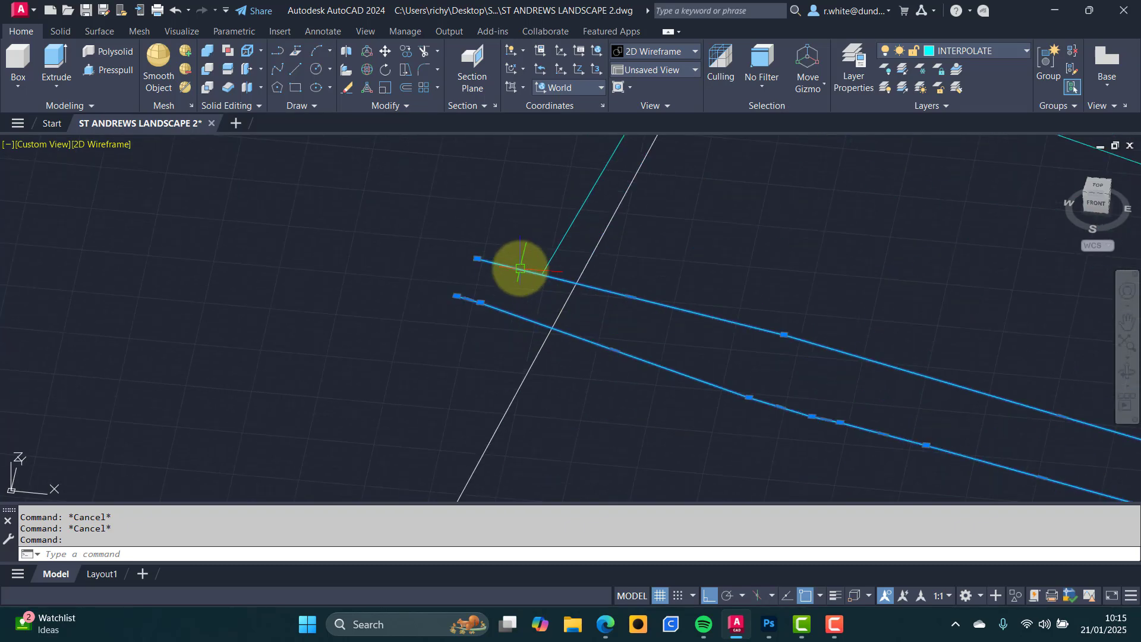
key("Escape")
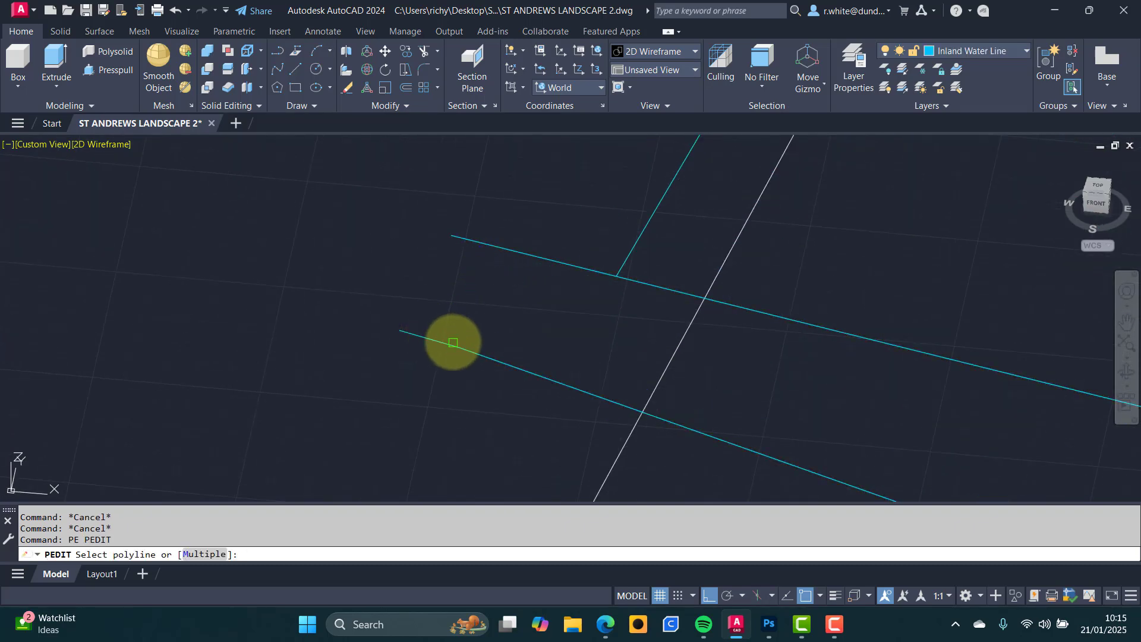
left_click(452, 344)
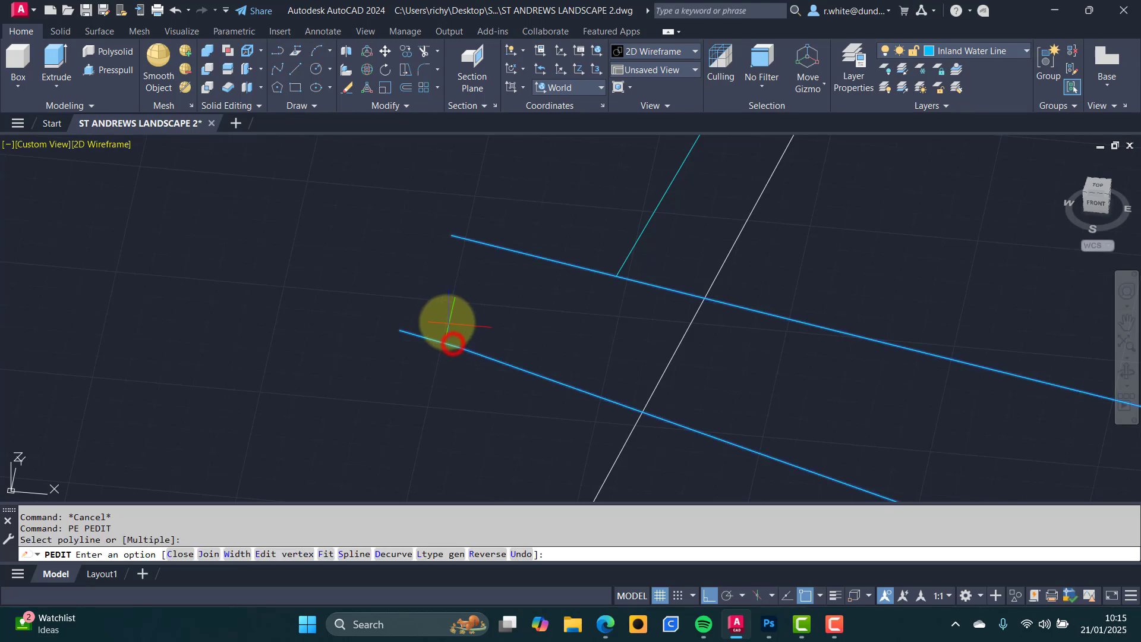
left_click(180, 553)
scroll(599, 277, "down", 3)
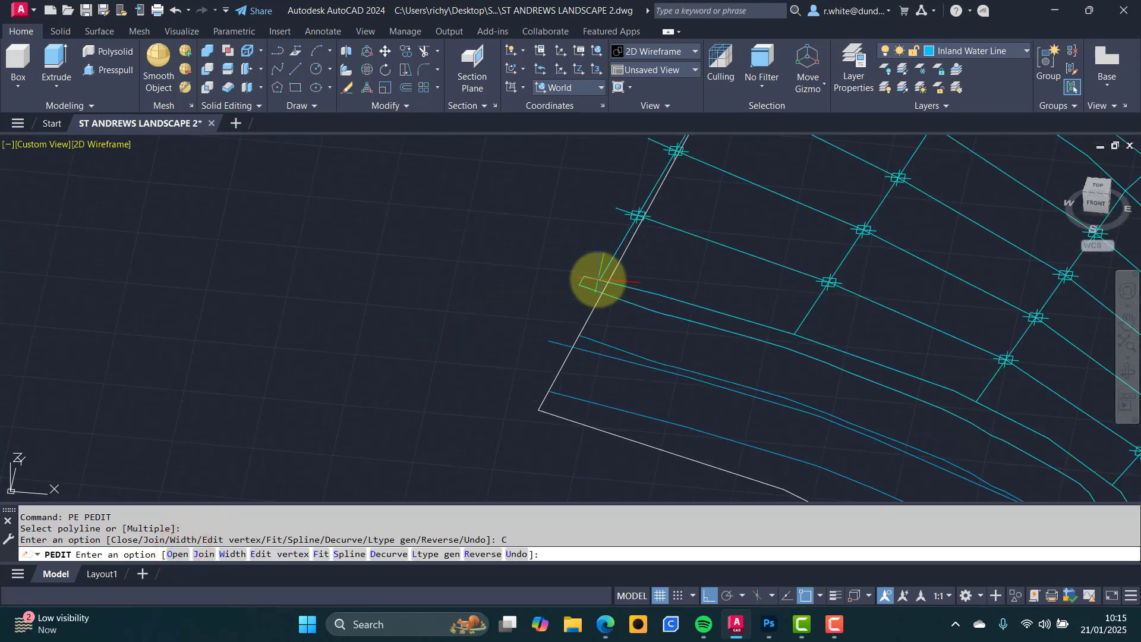
scroll(525, 282, "down", 2)
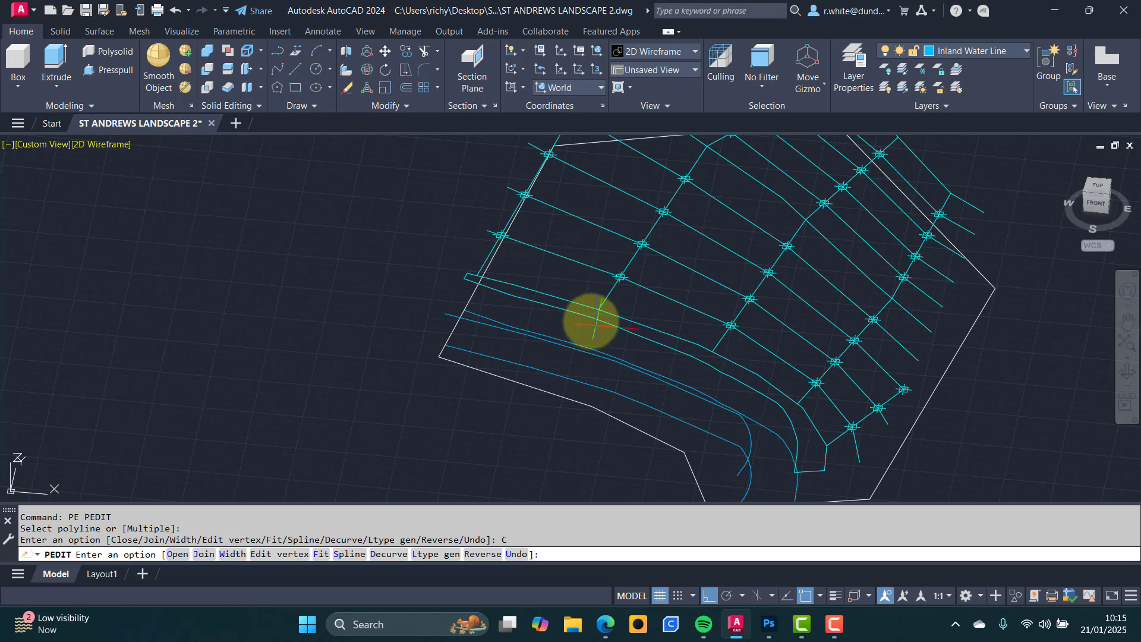
scroll(589, 319, "up", 2)
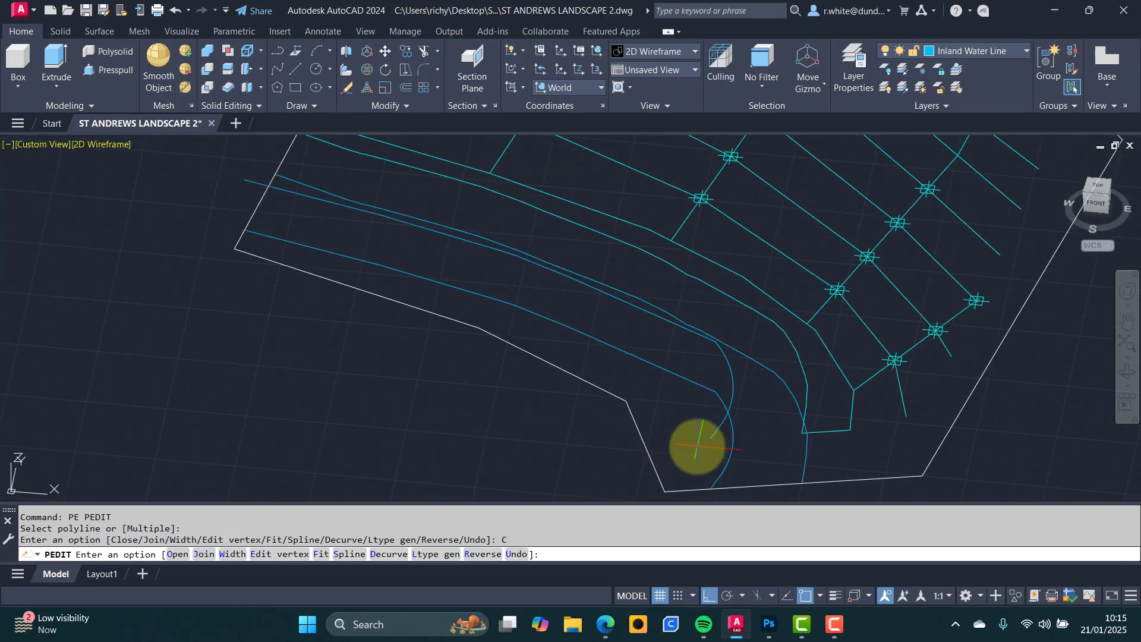
key("Escape")
Draw a polyline from the raised southern water line's eastern end along the southwestern boundary corners at that elevation, back to its western end.
scroll(633, 443, "up", 2)
mouse_move(632, 442)
middle_mouse_down("shift")
mouse_move(601, 416)
mouse_move(583, 349)
mouse_move(616, 367)
middle_mouse_up("shift")
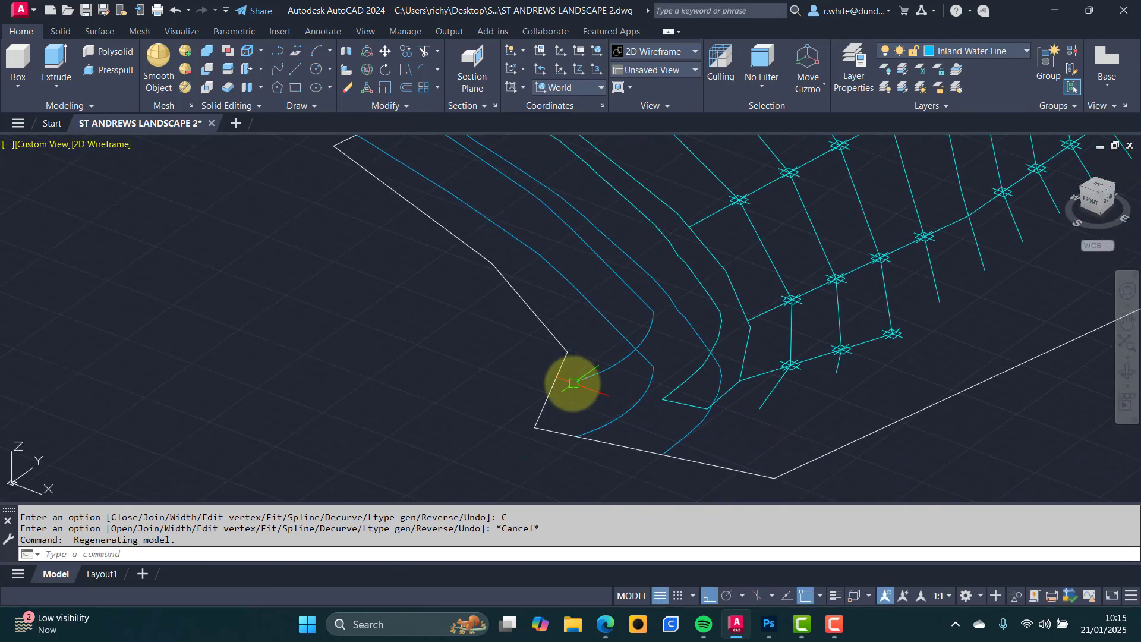
scroll(415, 234, "up", 2)
scroll(453, 248, "down", 3)
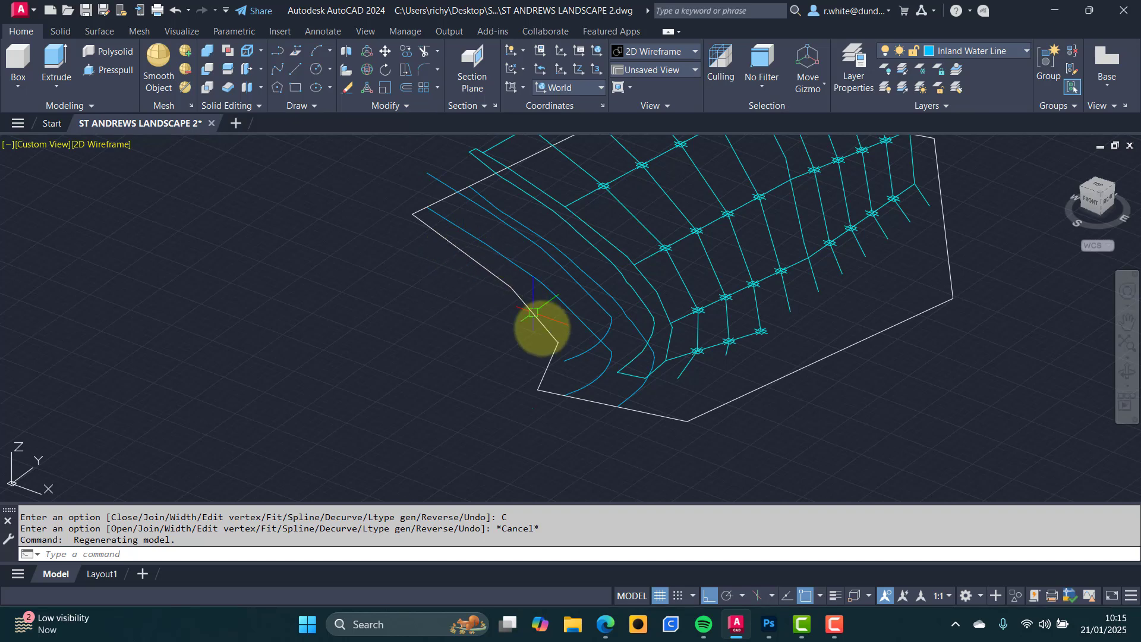
key("Escape")
key("Escape")
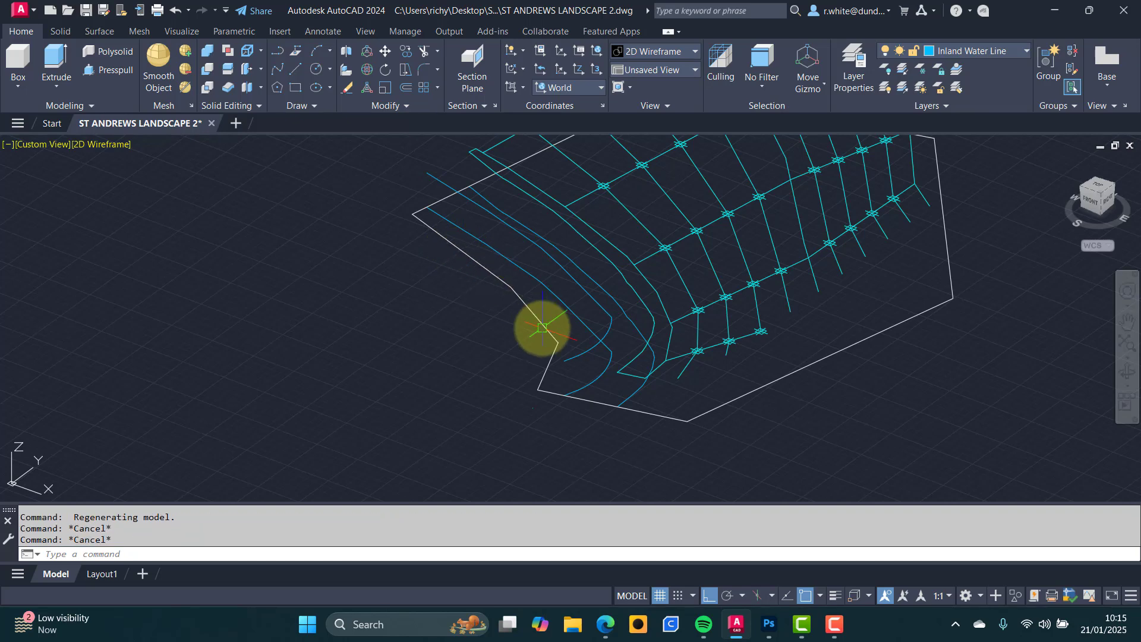
left_click(283, 51)
scroll(558, 345, "up", 3)
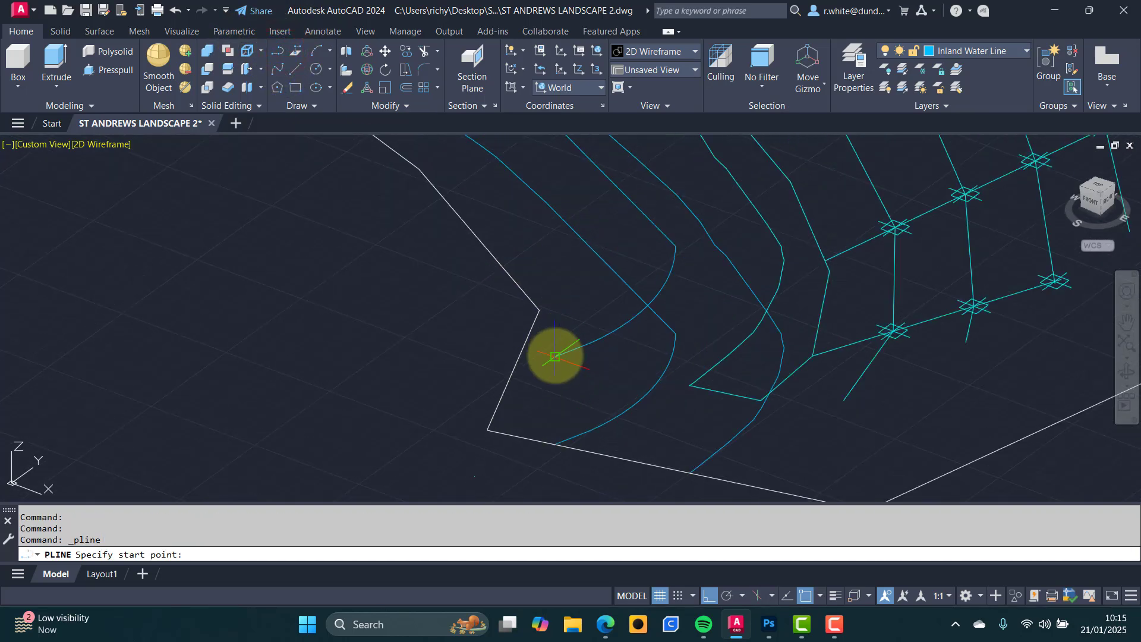
left_click(555, 357)
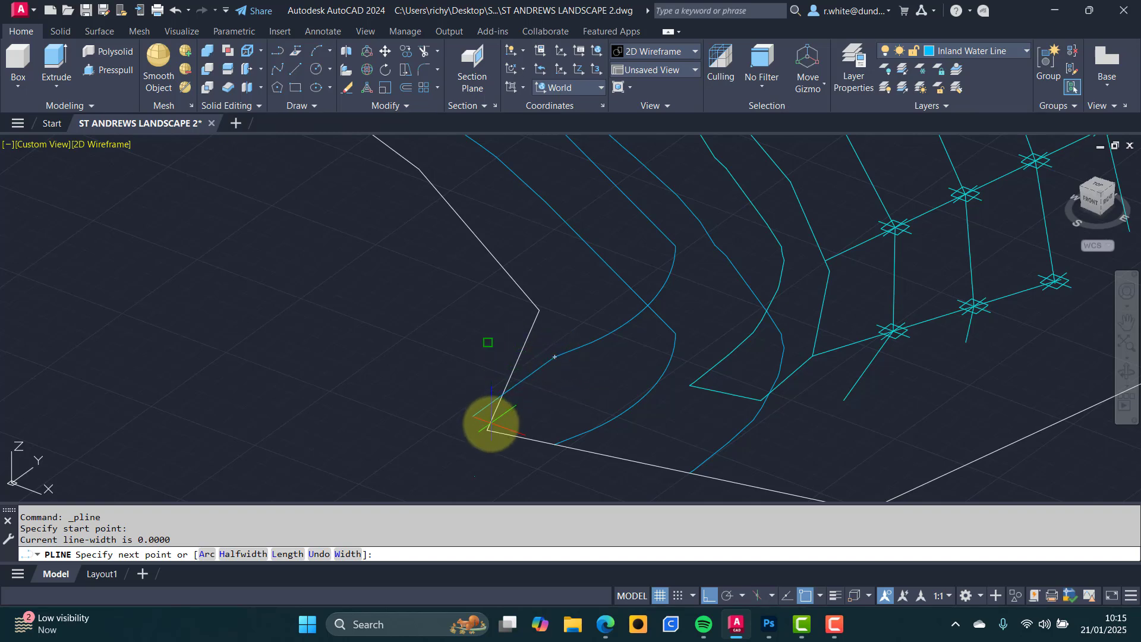
left_click(489, 427)
left_click(534, 308)
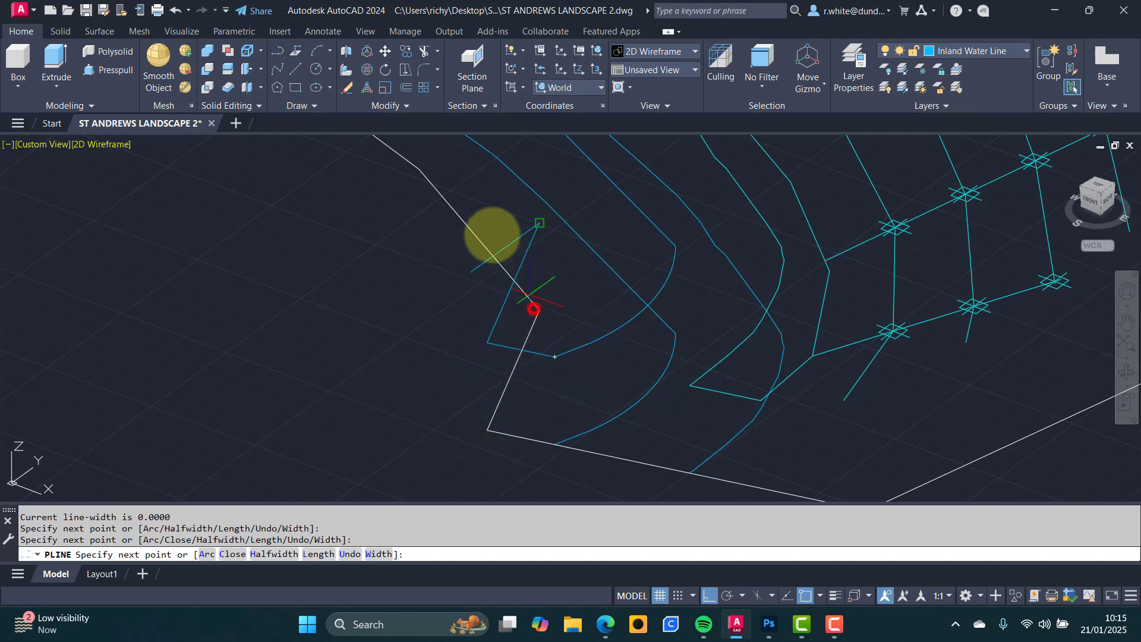
scroll(553, 312, "down", 2)
left_click(521, 276)
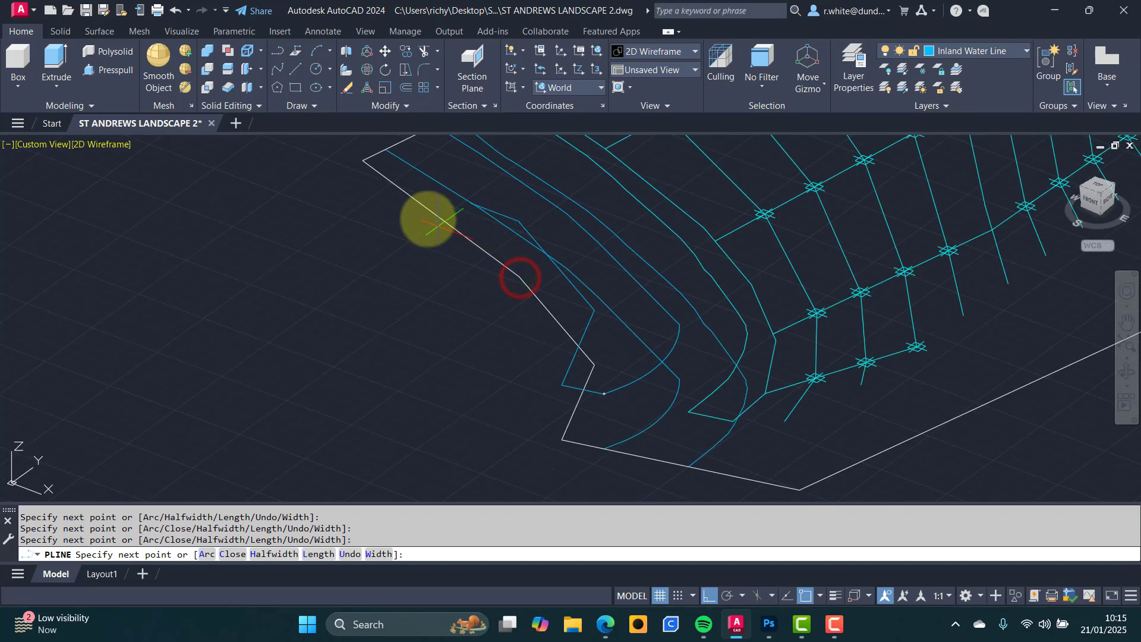
middle_click_drag(421, 206, 498, 303)
left_click(445, 259)
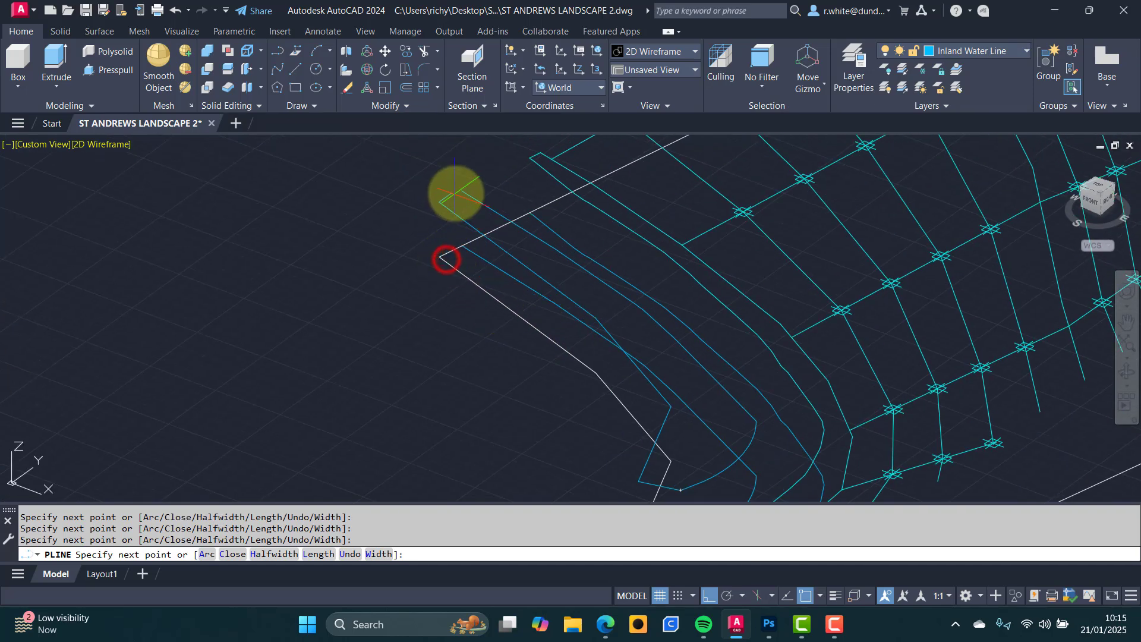
scroll(459, 189, "up", 4)
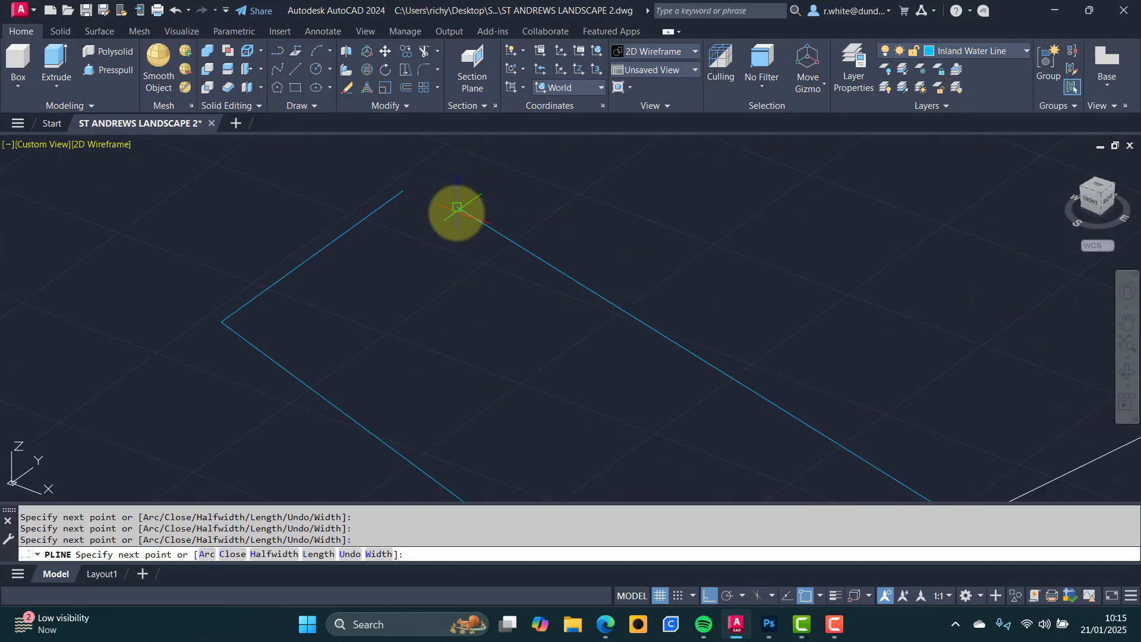
key("Escape")
key("Escape")
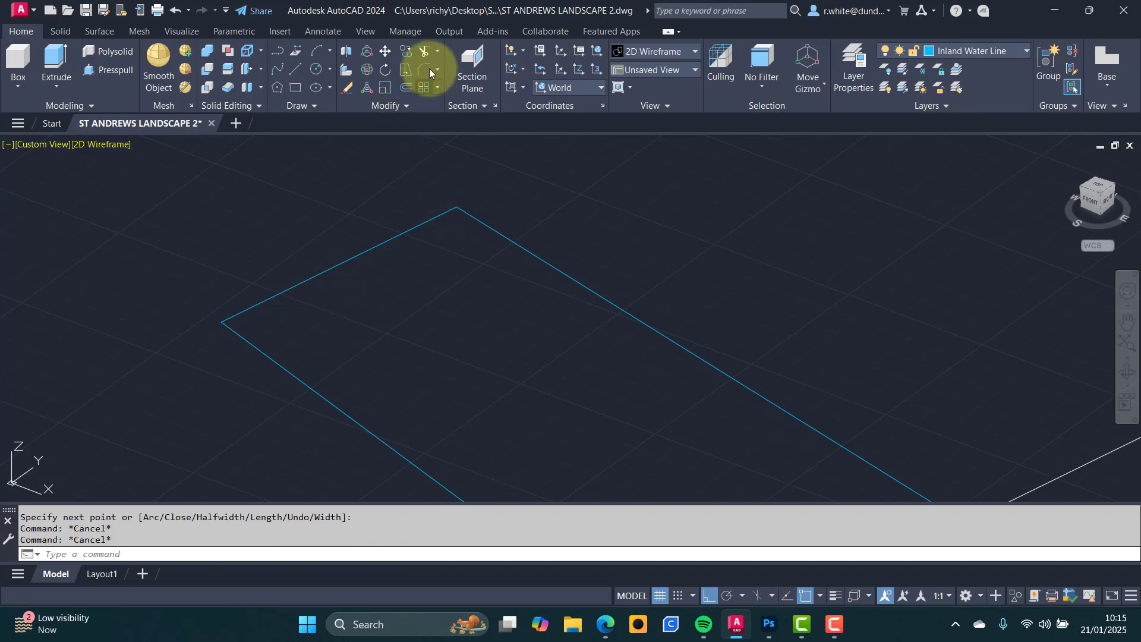
Join the new boundary polyline to the western end of the raised southern water line with a zero-radius Fillet.
left_click(424, 70)
left_click(467, 212)
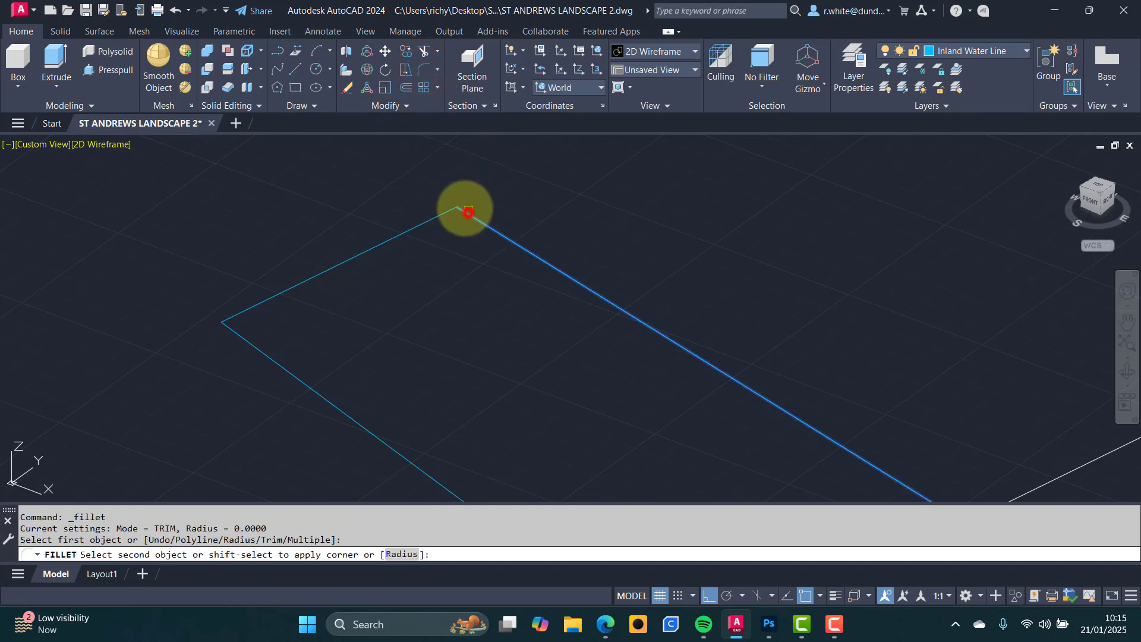
left_click(439, 216)
left_click(432, 219)
scroll(432, 220, "down", 7)
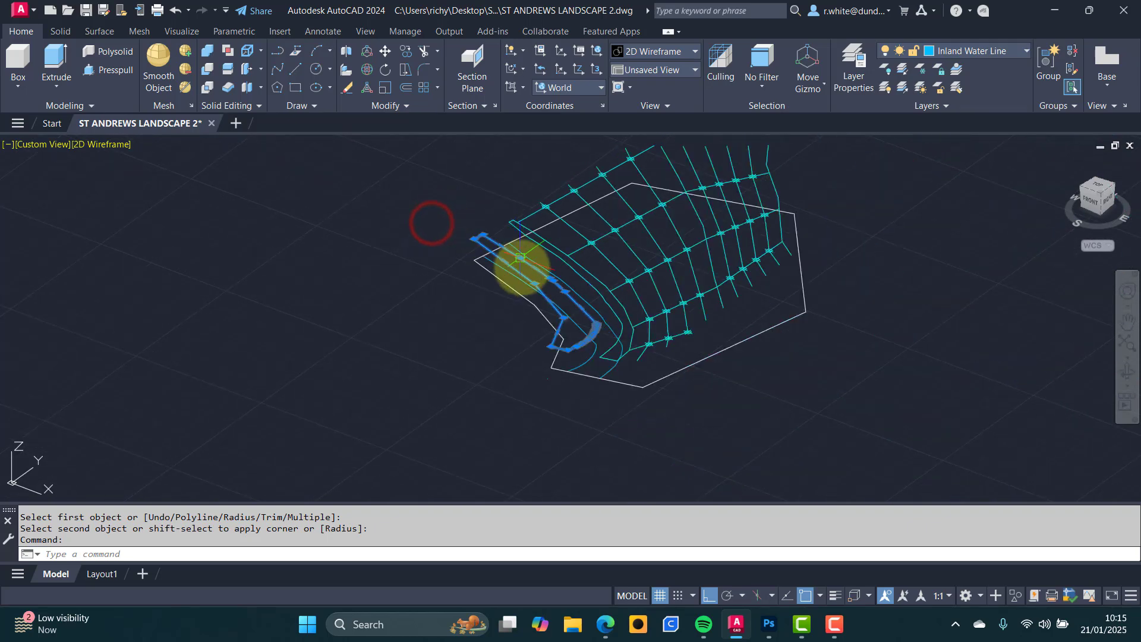
scroll(552, 305, "up", 1)
key("Escape")
key("Escape")
Select the two closed water line polylines to check that each outline is a single object, and clear the selection.
left_click(613, 321)
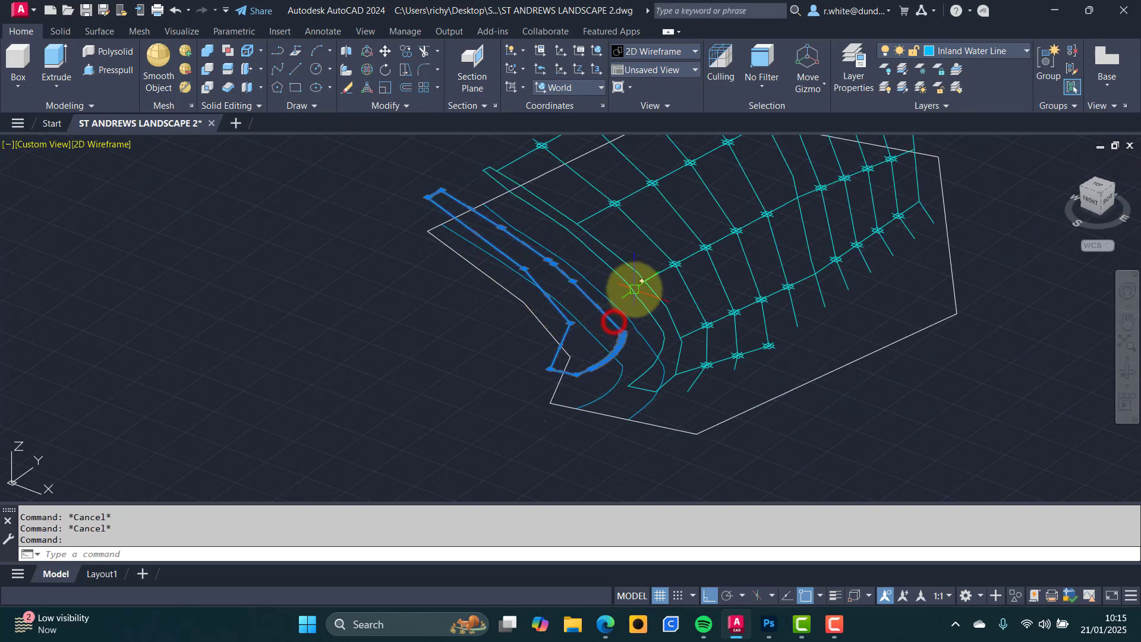
left_click(634, 289)
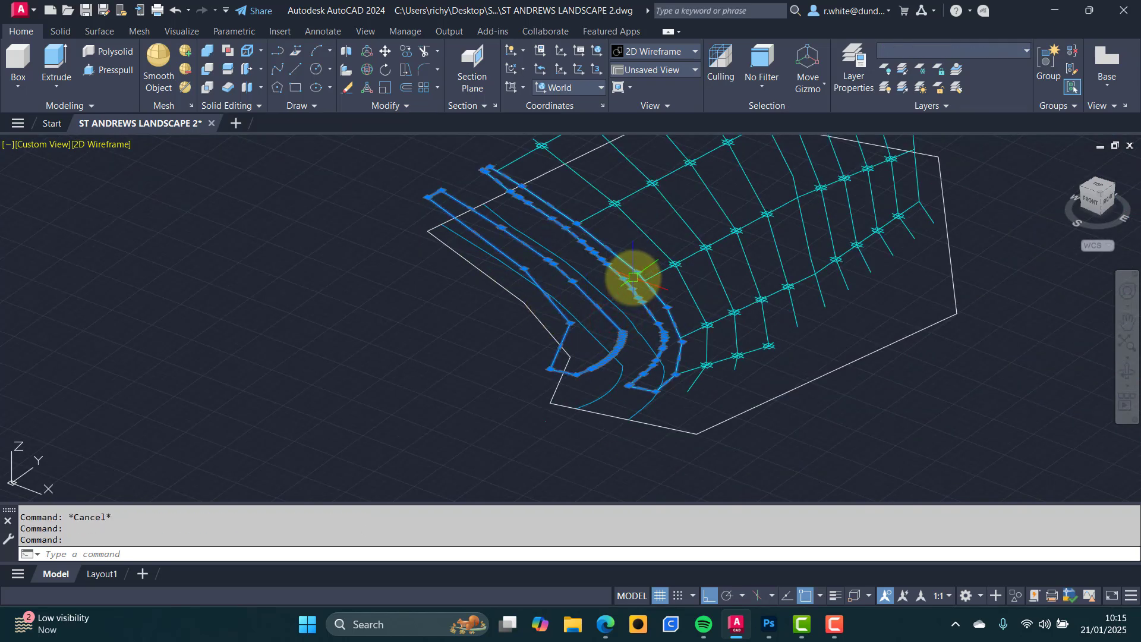
middle_click_drag(670, 242, 553, 285)
key("Escape")
key("Escape")
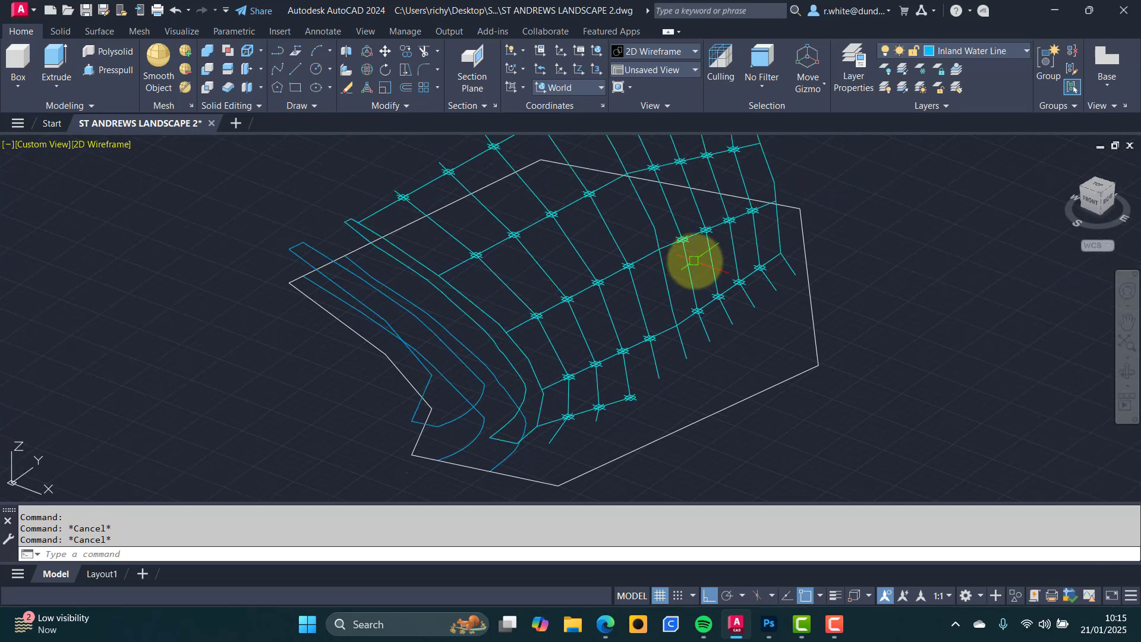
Draw a polyline from the easternmost contour's southern end along the two eastern boundary corners at its elevation, back to the contour's northern end.
middle_click_drag(693, 260, 618, 337)
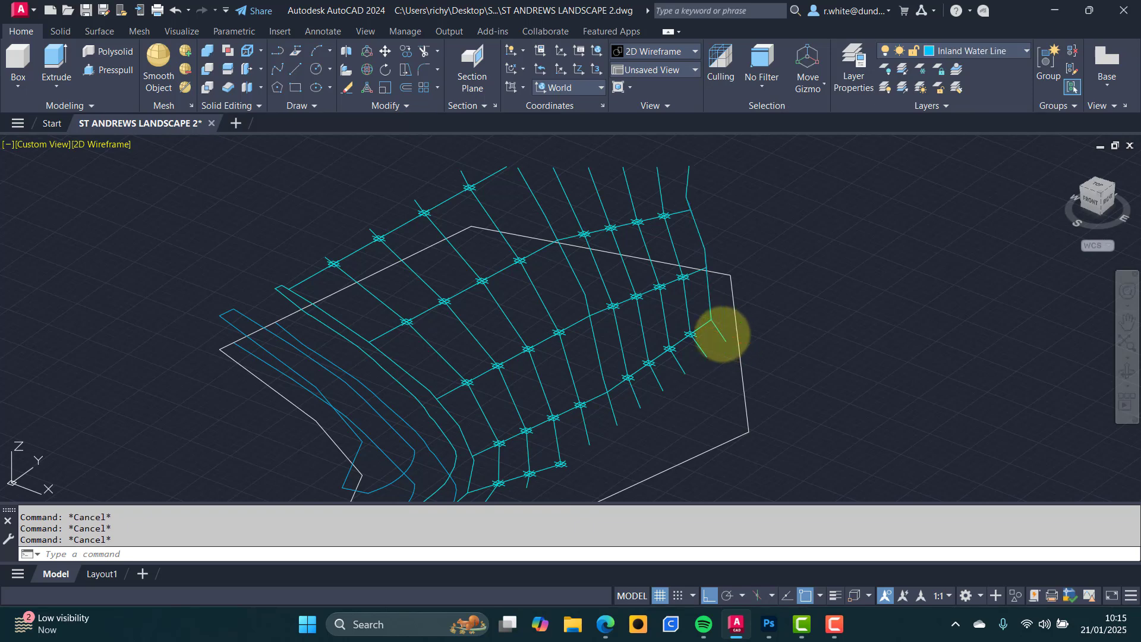
type("pl")
key("Return")
left_click(726, 341)
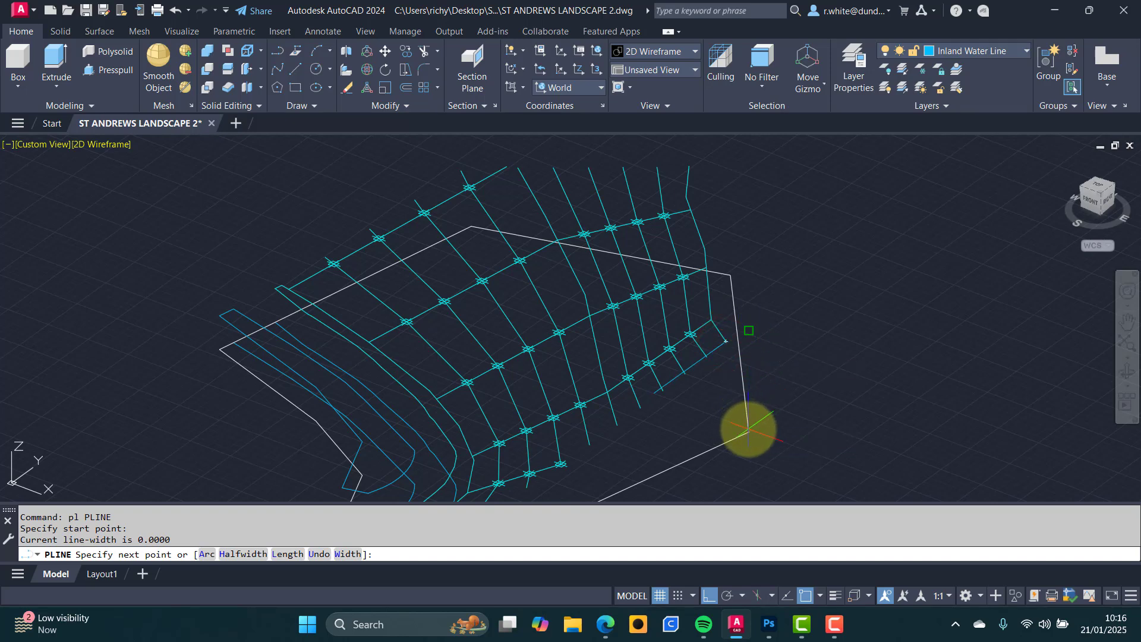
left_click(748, 429)
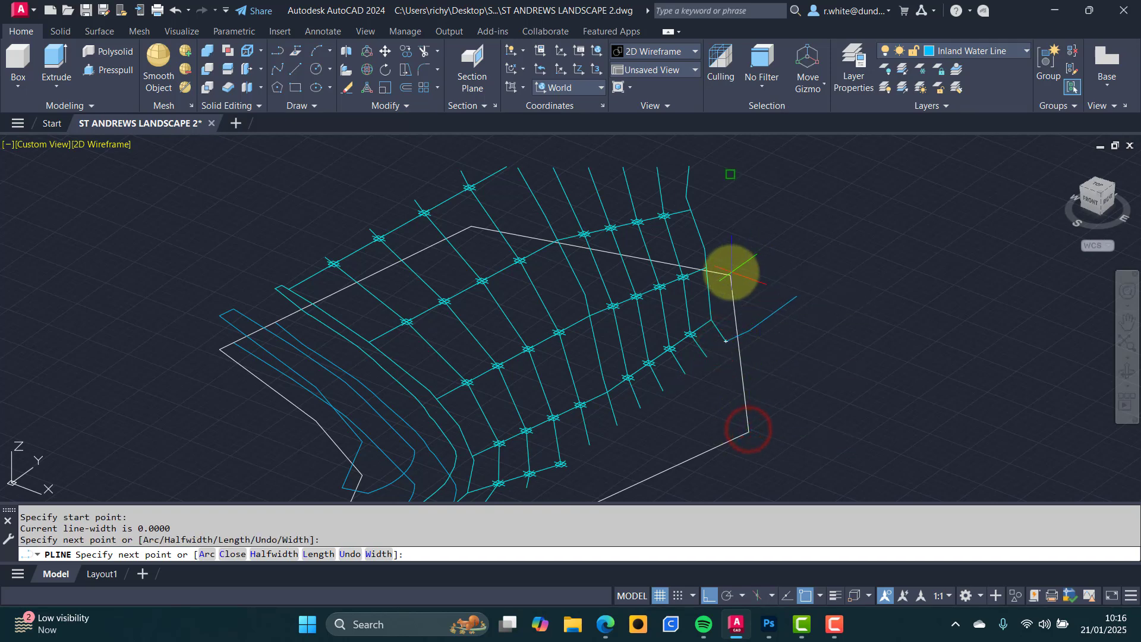
left_click(730, 273)
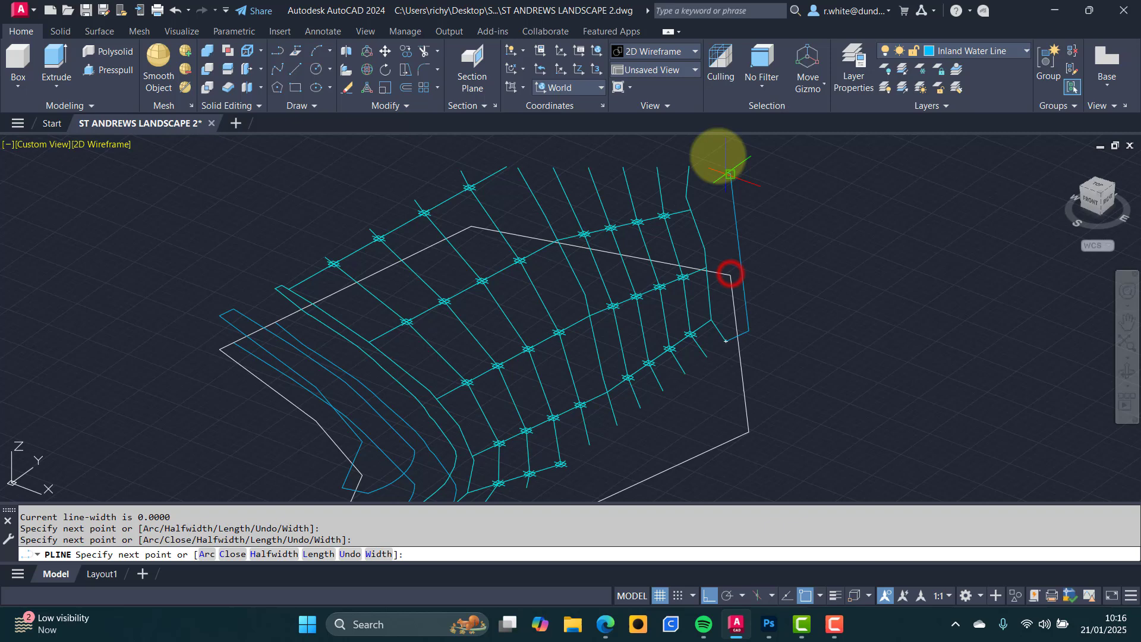
left_click(689, 163)
key("Return")
Join the eastern boundary polyline to the northern end of the easternmost contour with a zero-radius Fillet and check the joined outline.
scroll(695, 162, "up", 10)
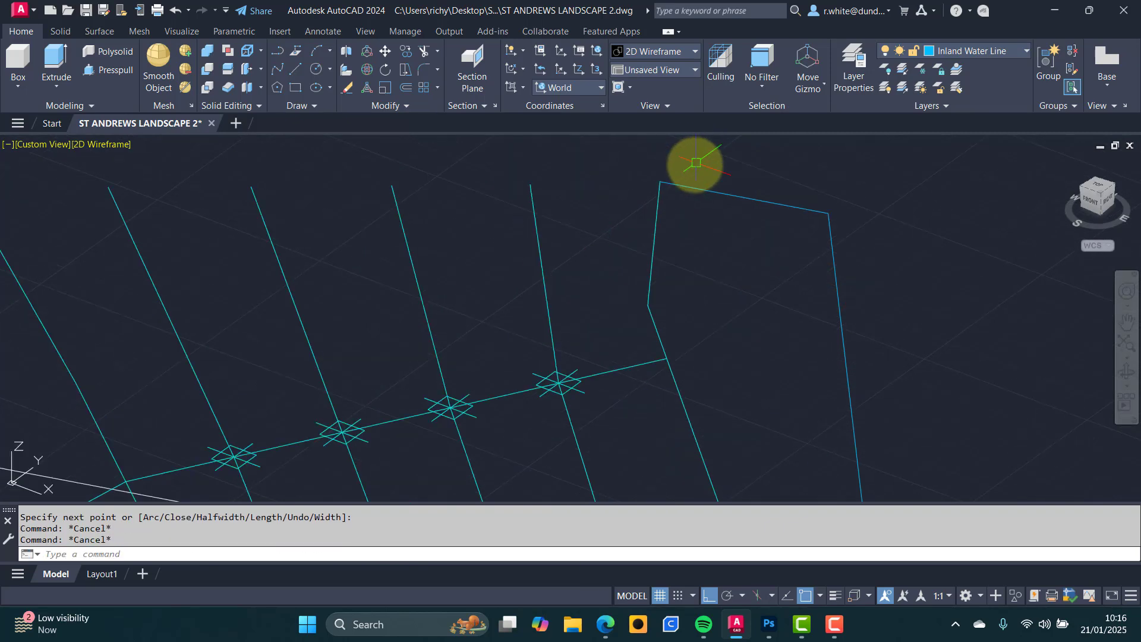
type("f")
key("Return")
left_click(627, 194)
left_click(665, 187)
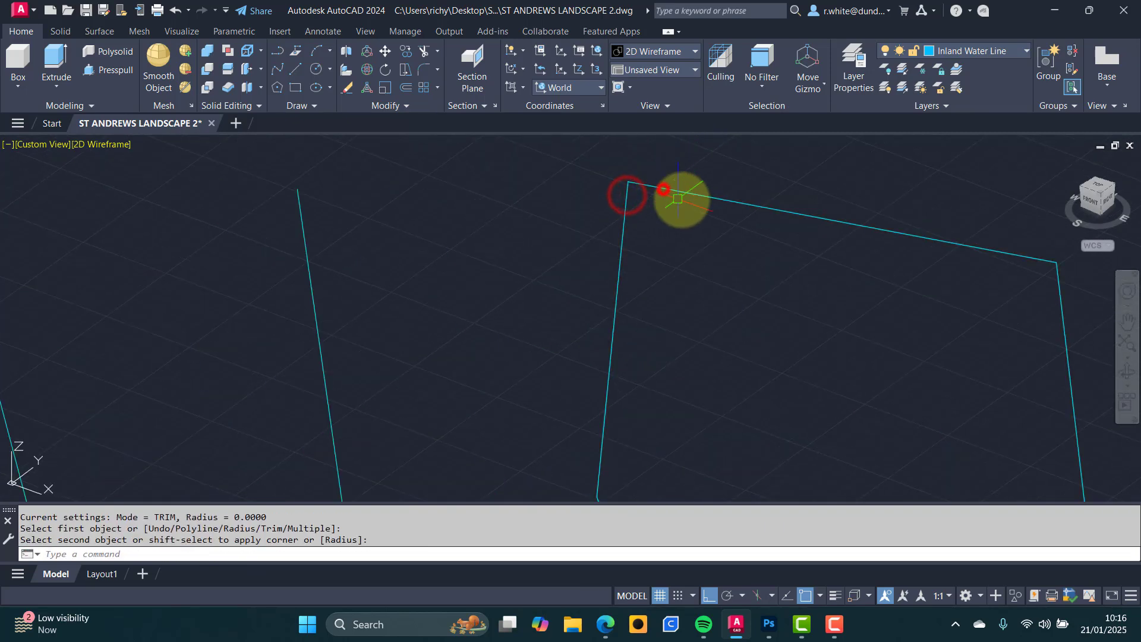
scroll(730, 215, "down", 5)
left_click(732, 216)
scroll(730, 228, "down", 6)
middle_click_drag(692, 245, 687, 285)
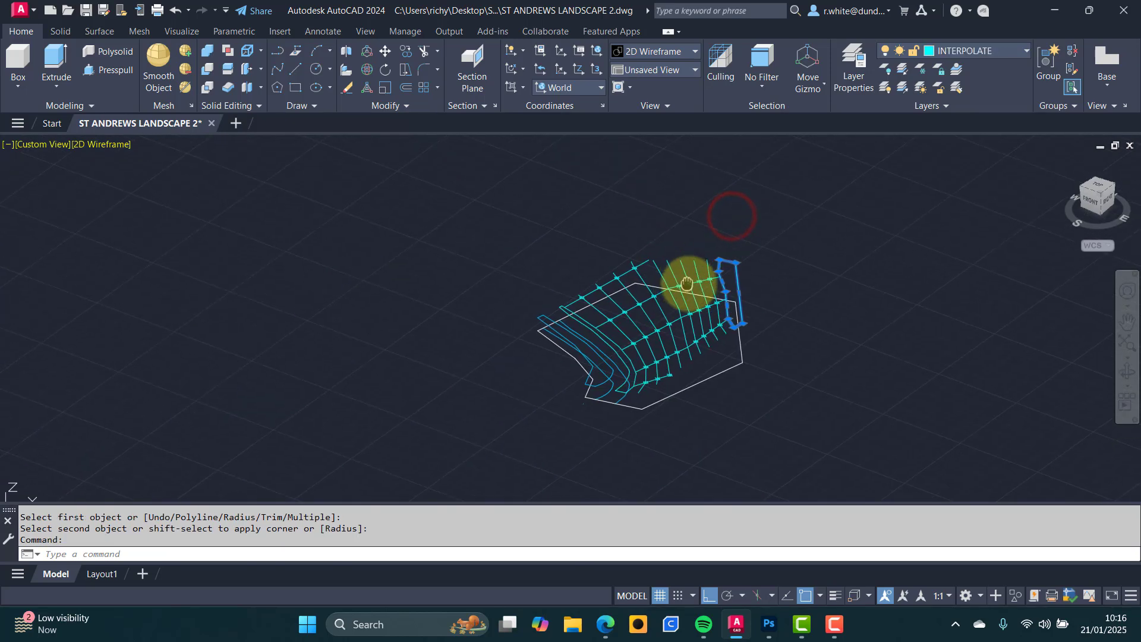
scroll(688, 272, "up", 2)
key("Escape")
key("Escape")
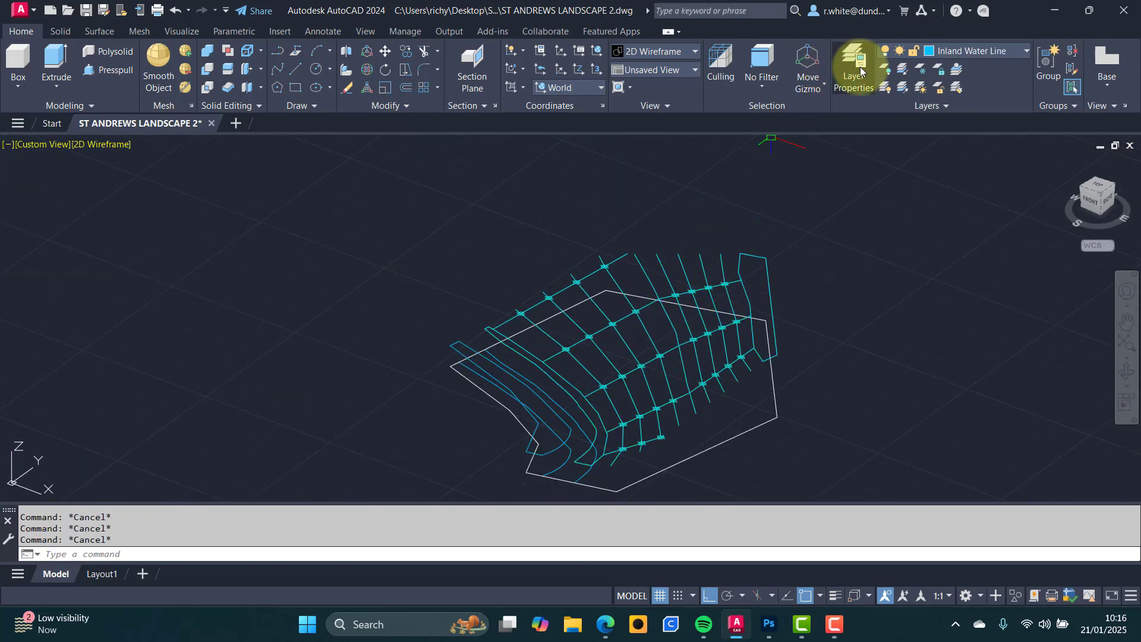
Create a layer named FLAT with index colour 92 and make it the current layer.
left_click(860, 70)
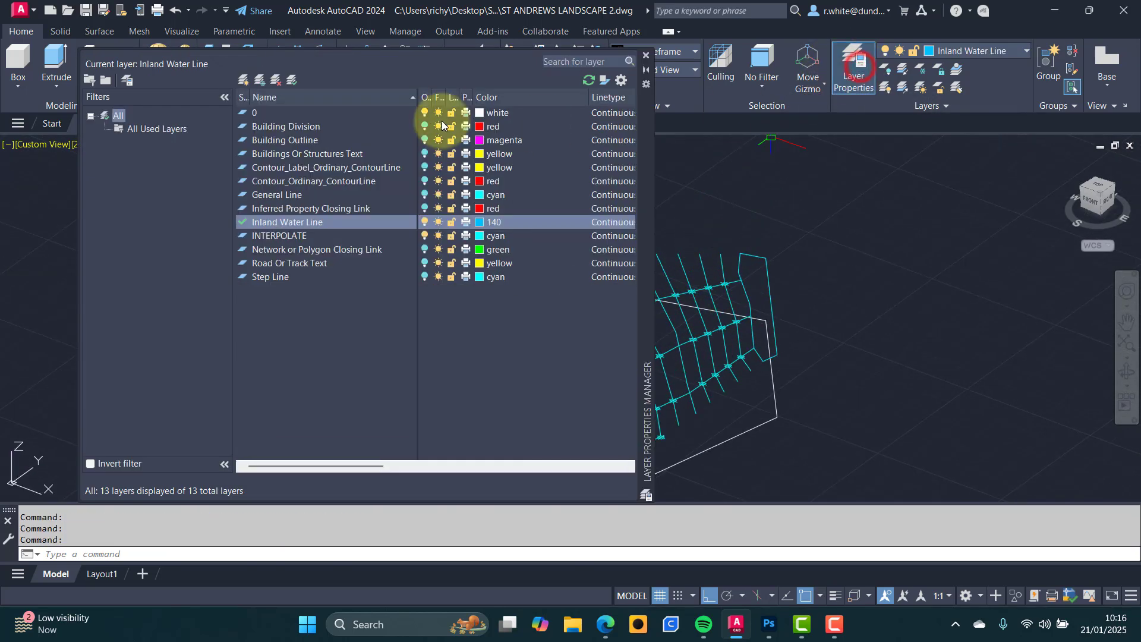
left_click(243, 79)
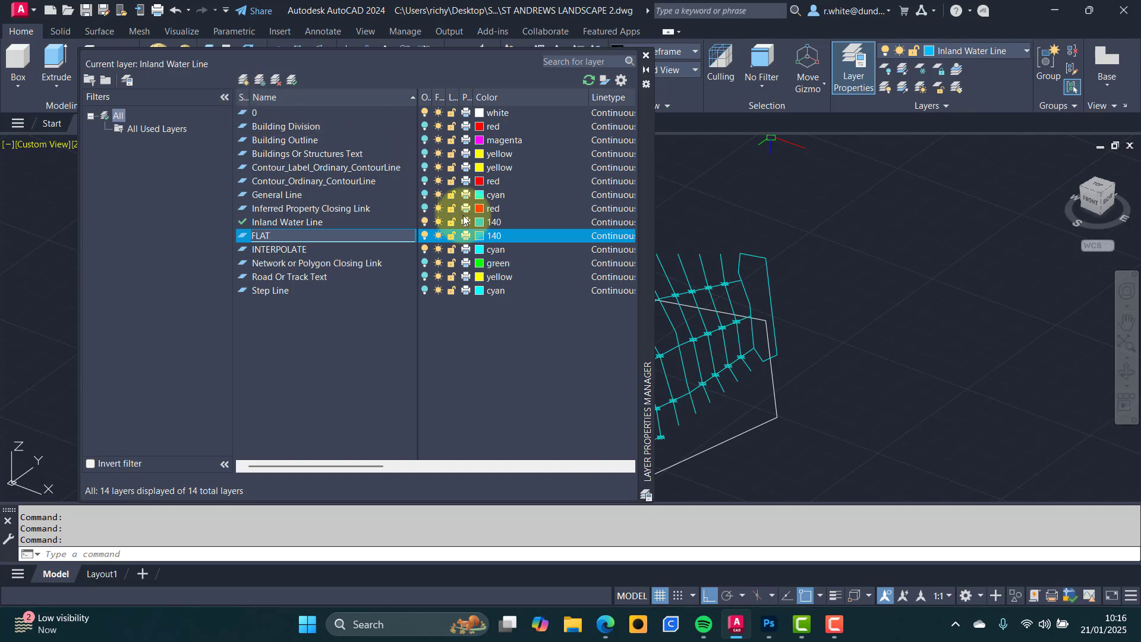
left_click(480, 237)
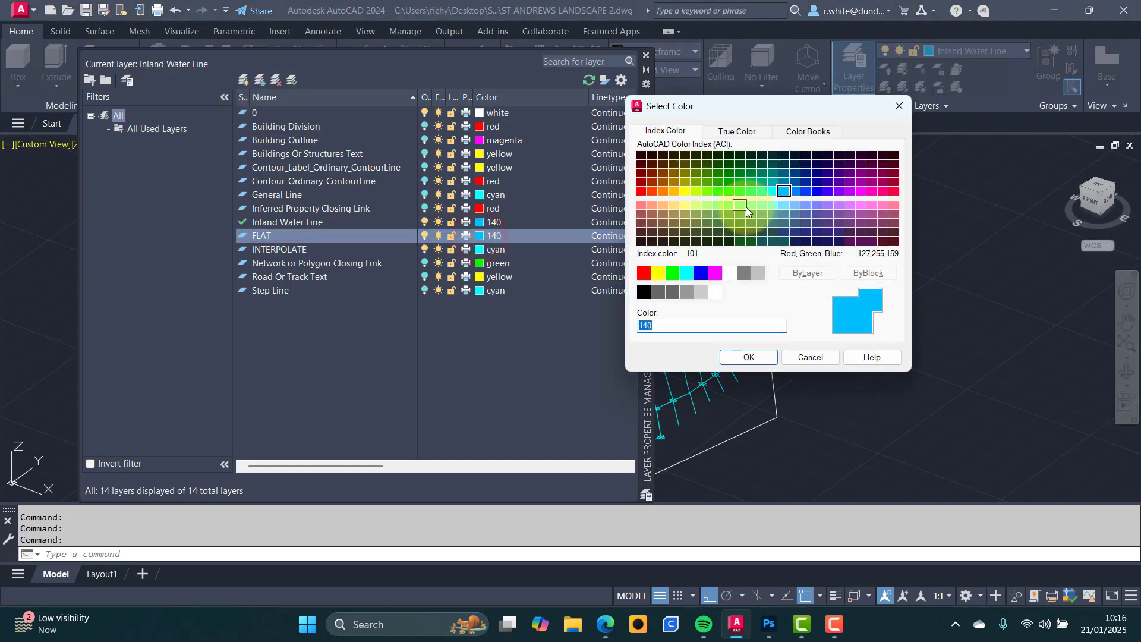
left_click(728, 183)
left_click(761, 354)
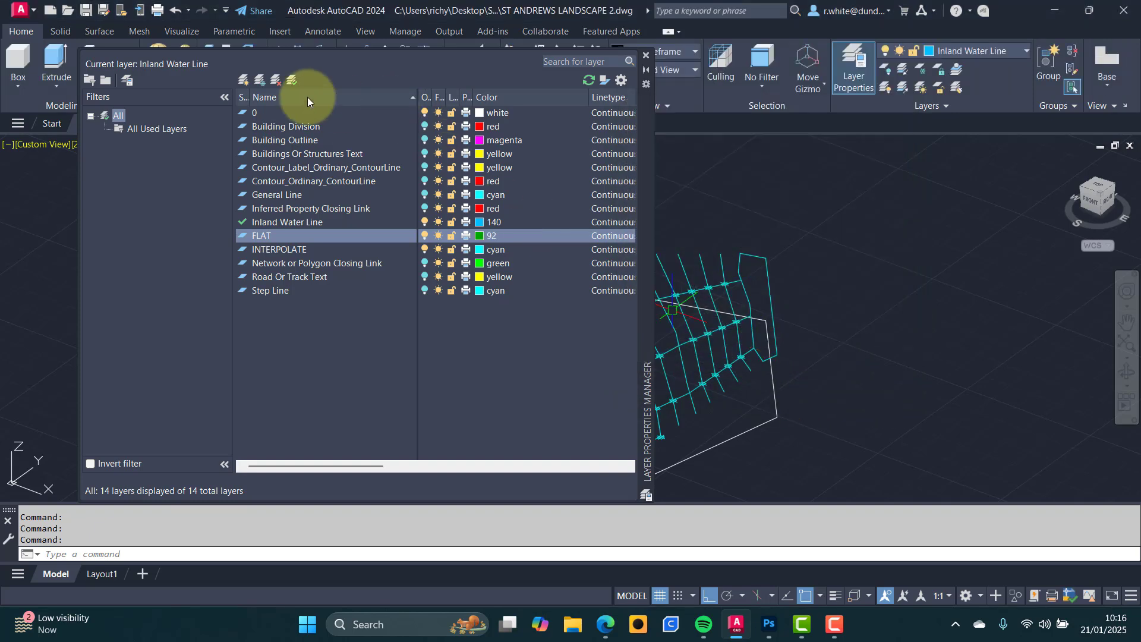
left_click(292, 79)
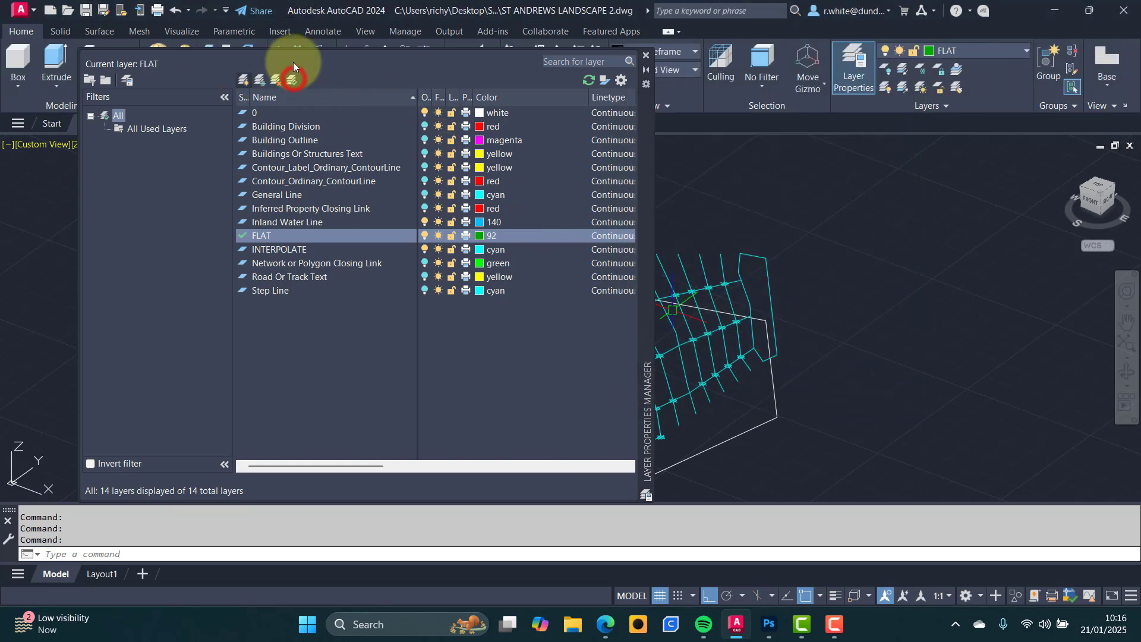
left_click(646, 55)
Convert the three closed polylines, one at the eastern edge and two along the water lines, into regions.
type("reg")
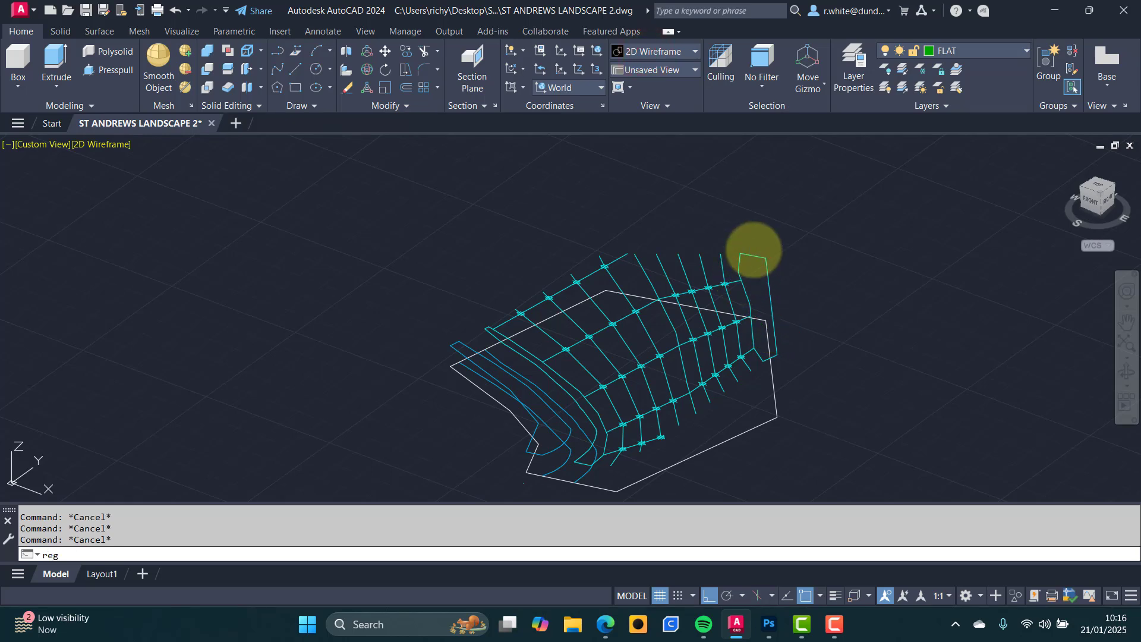
key("Return")
left_click(761, 257)
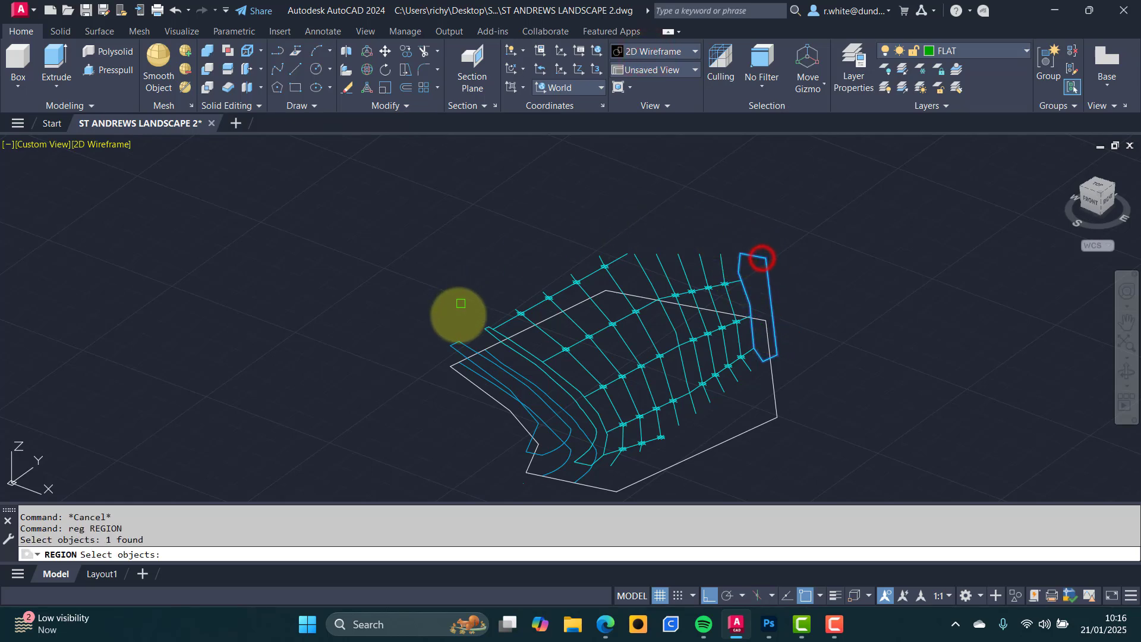
scroll(463, 315, "up", 5)
left_click(525, 347)
left_click(440, 365)
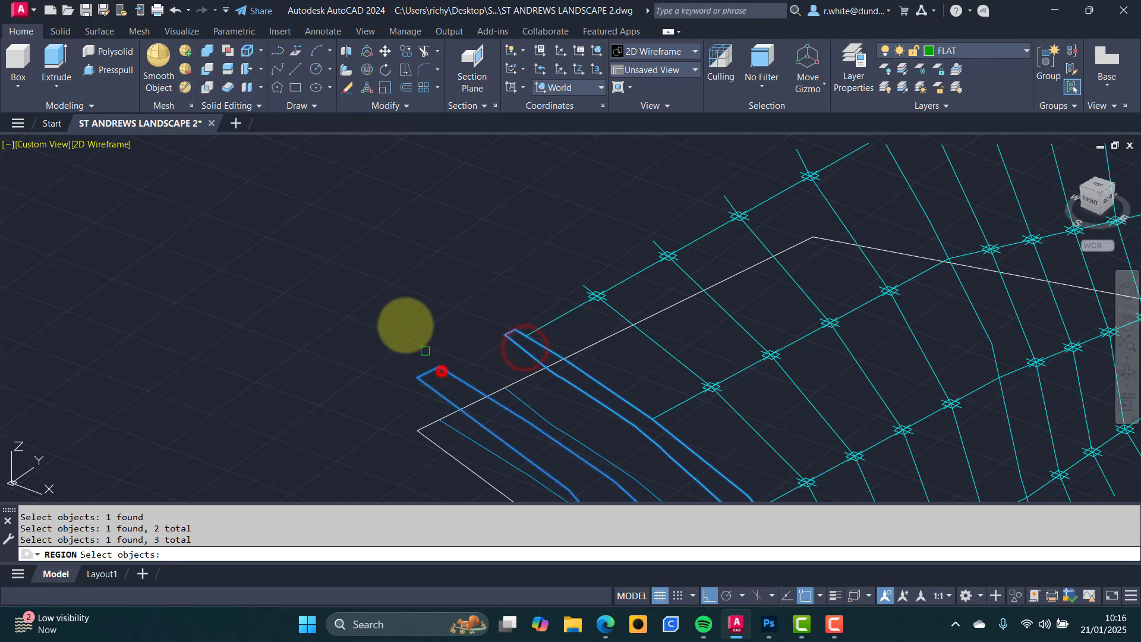
key("Return")
Change the viewport's visual style to Shaded with edges.
scroll(479, 279, "down", 3)
middle_click_drag(496, 281, 382, 245)
left_click(104, 144)
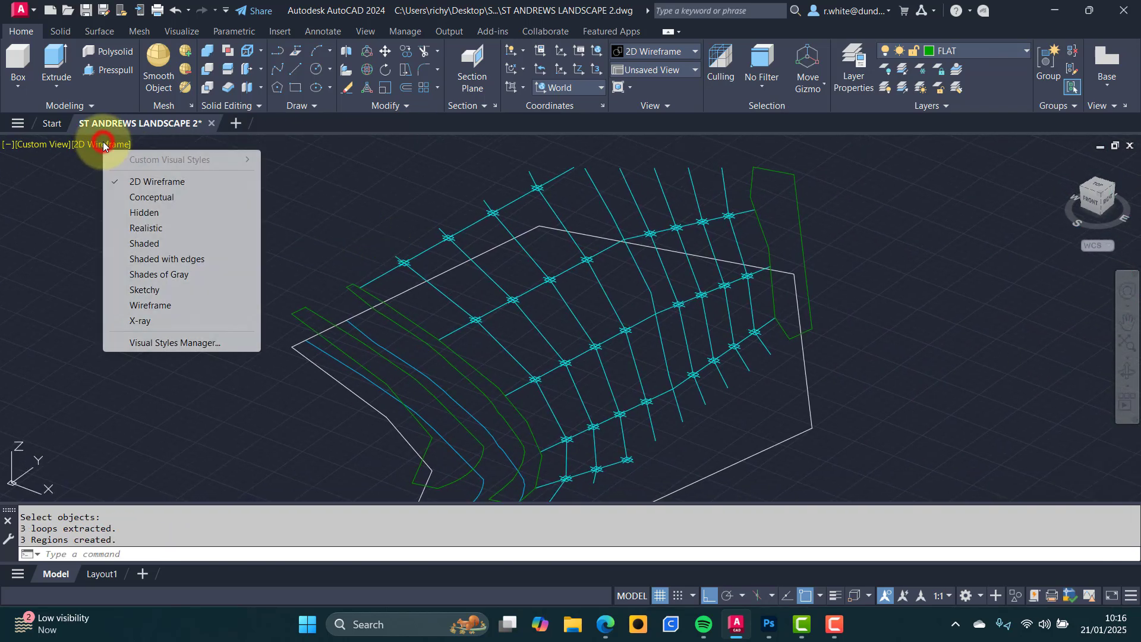
left_click(153, 260)
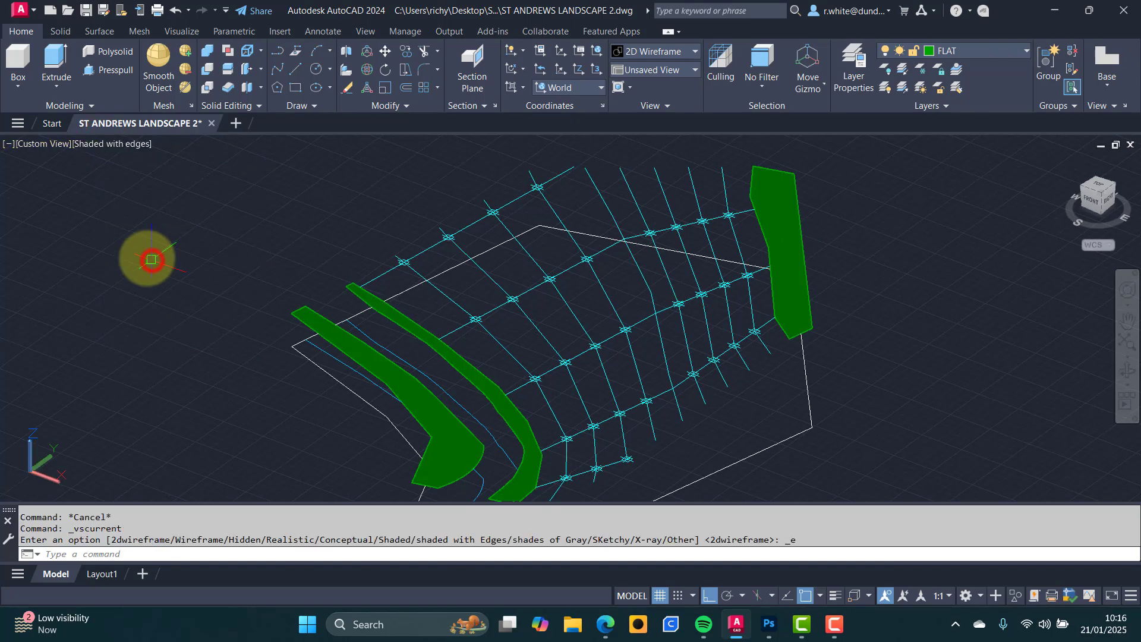
Create a layer named BURN with index colour 153 and make it the current layer.
mouse_move(501, 402)
middle_mouse_down("shift")
mouse_move(560, 372)
mouse_move(583, 379)
mouse_move(561, 398)
mouse_move(461, 377)
mouse_move(558, 404)
mouse_move(547, 351)
mouse_move(484, 318)
mouse_move(522, 433)
mouse_move(531, 425)
middle_mouse_up("shift")
scroll(556, 466, "up", 2)
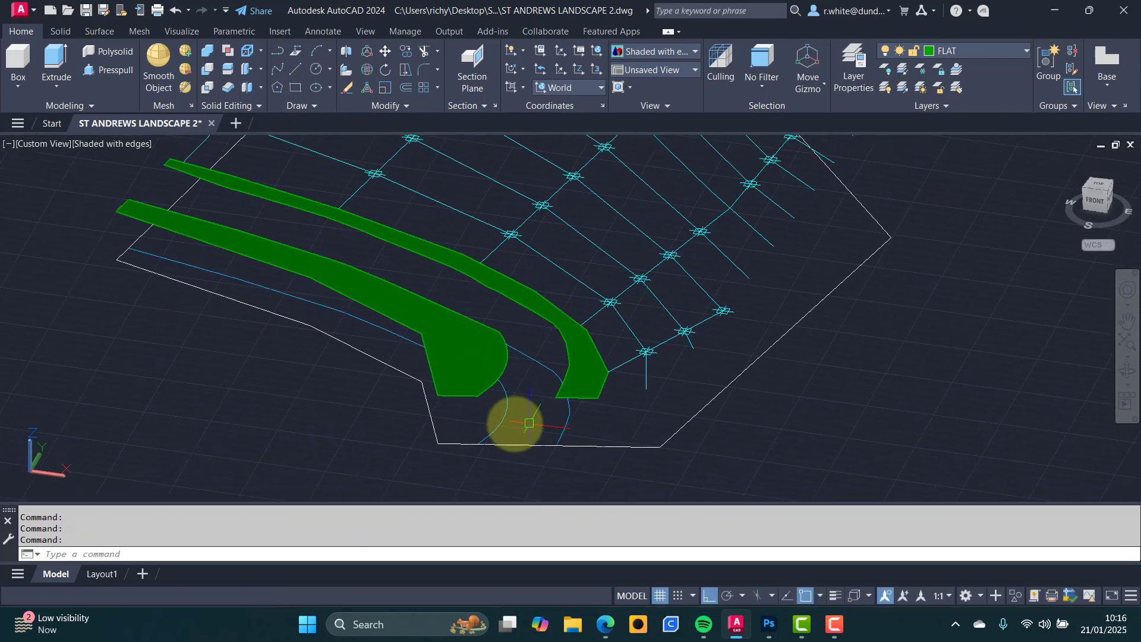
left_click(854, 69)
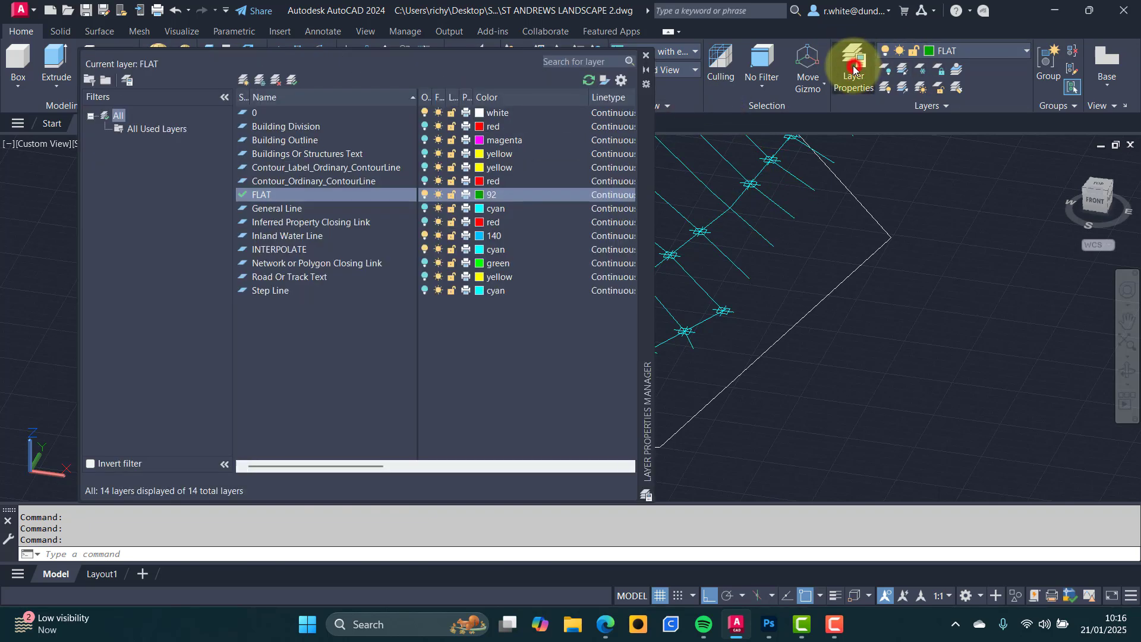
left_click(246, 84)
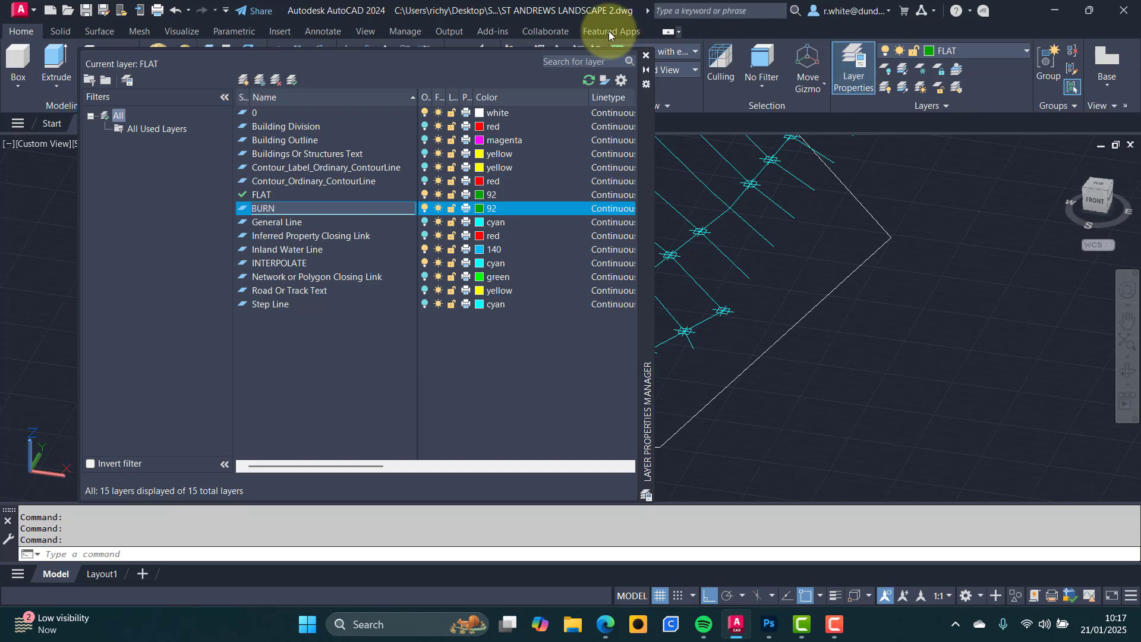
left_click(478, 209)
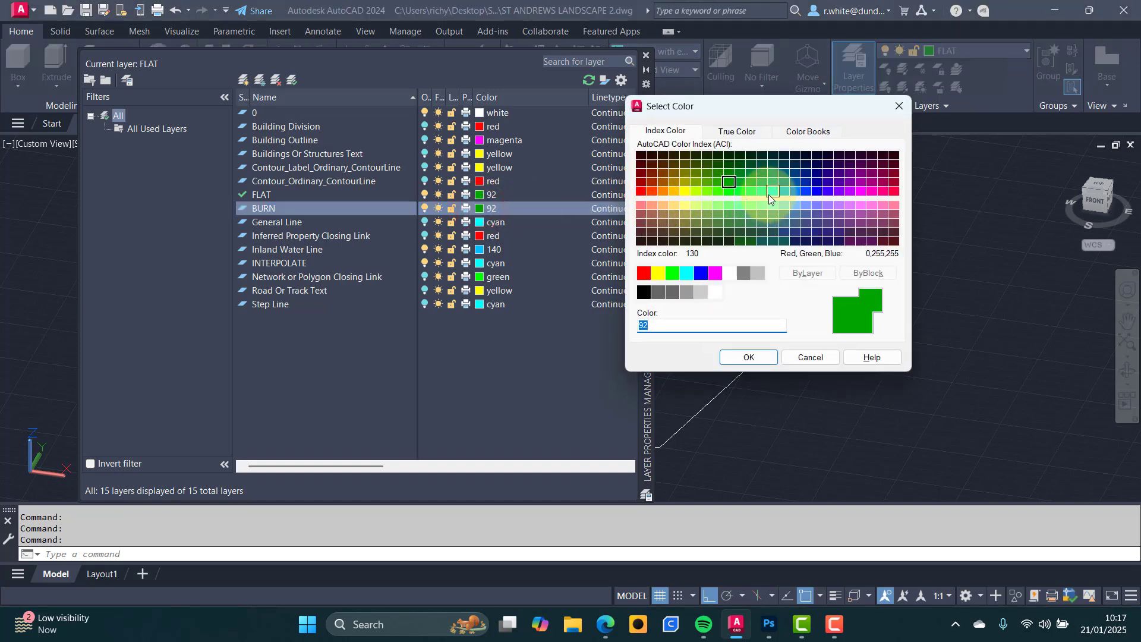
left_click(763, 196)
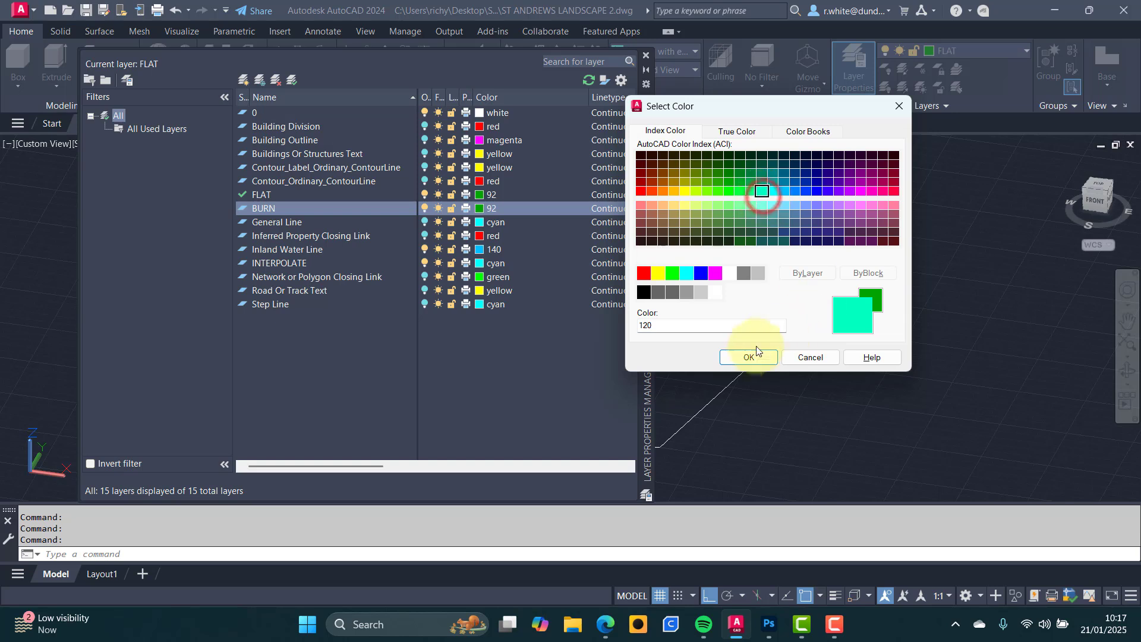
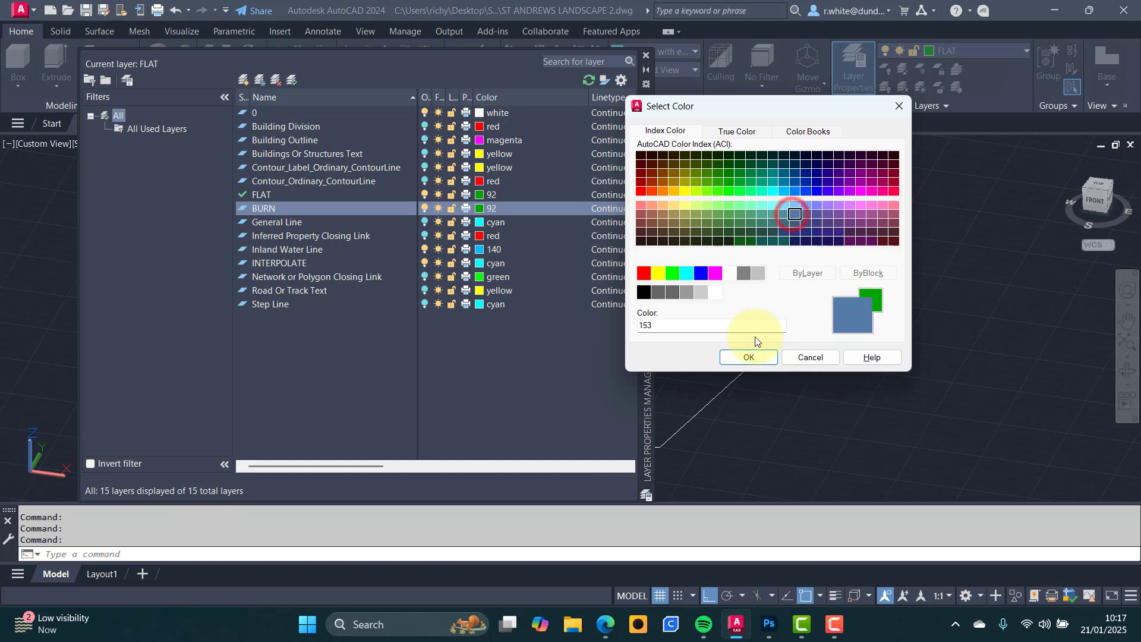
left_click(754, 357)
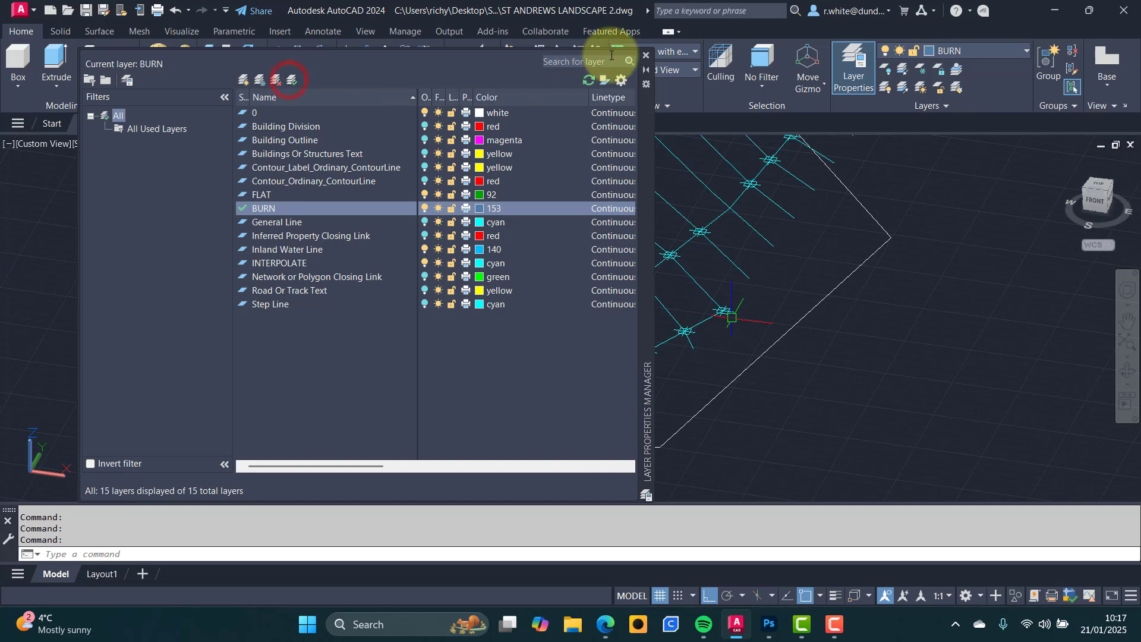
left_click(645, 57)
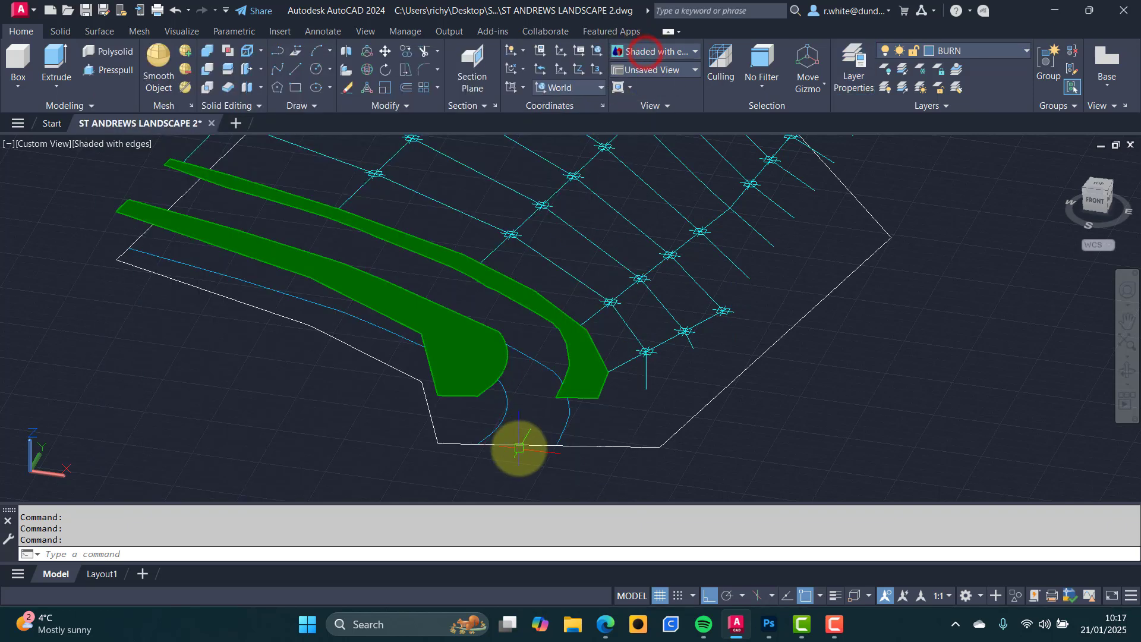
Draw a line along the southern boundary between the southern ends of the two original water lines.
scroll(491, 426, "up", 4)
scroll(457, 432, "up", 2)
key("Escape")
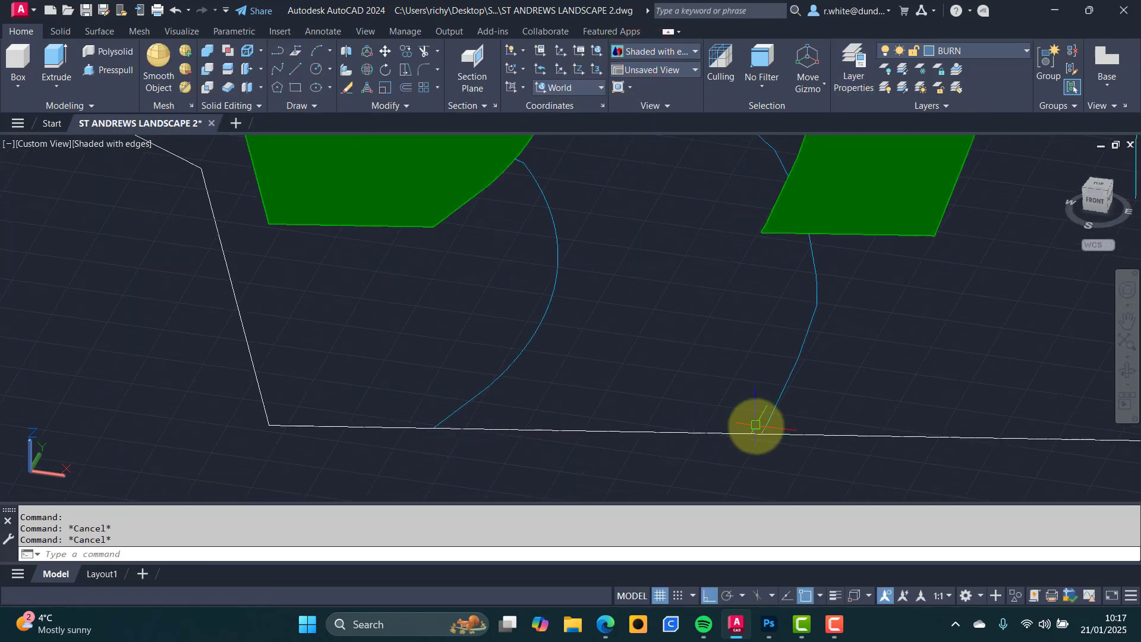
key("Escape")
type("1")
key("Return")
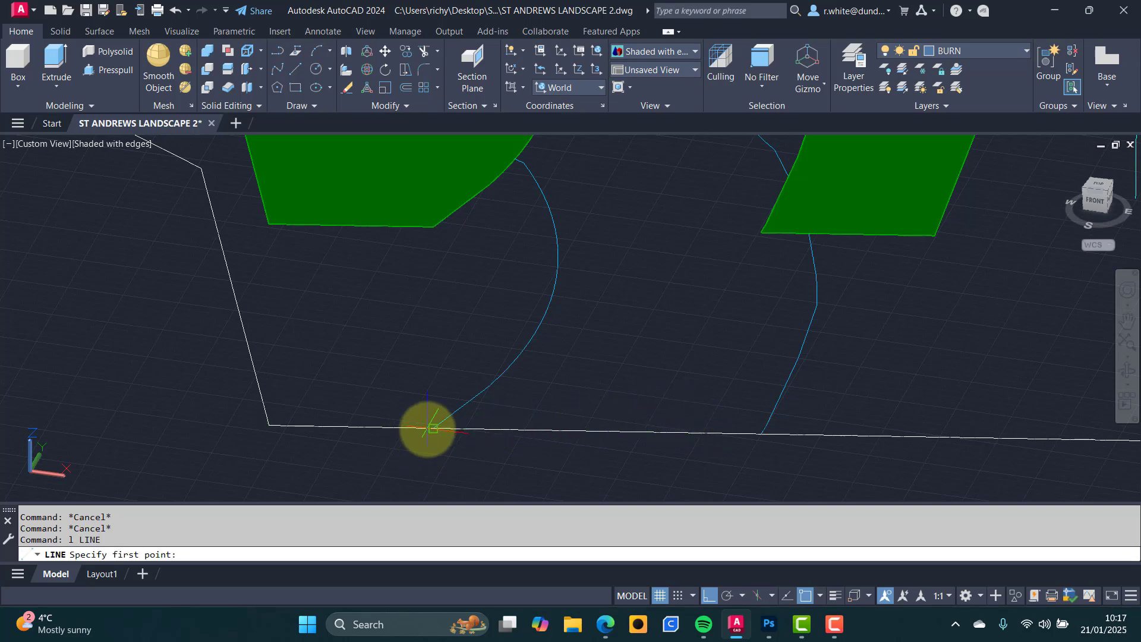
left_click(427, 428)
left_click(761, 434)
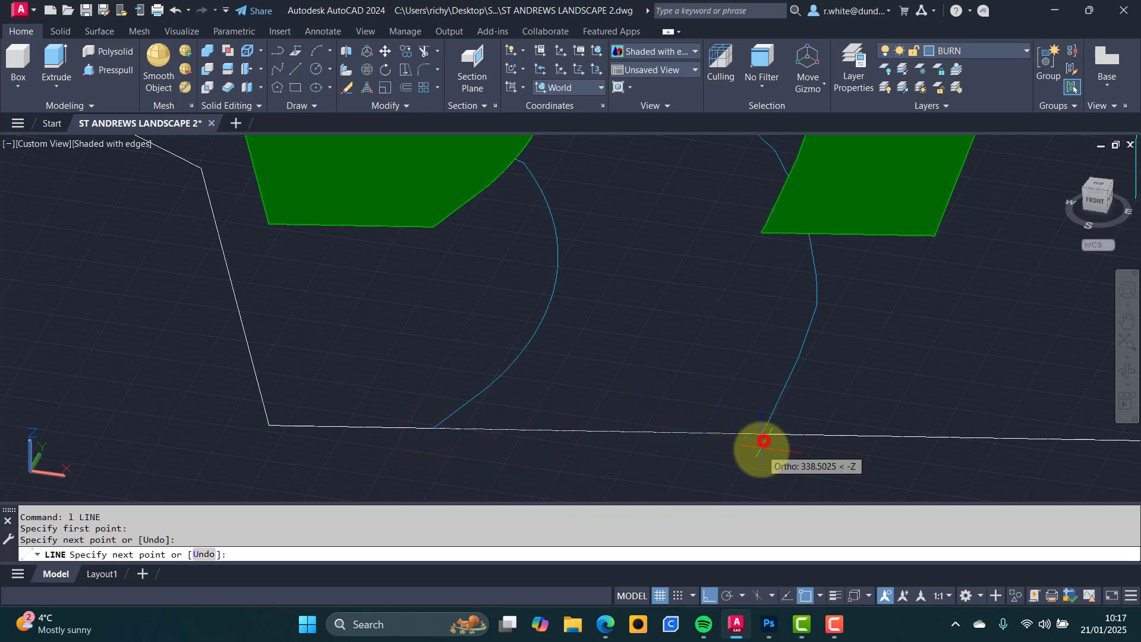
key("Return")
scroll(763, 433, "up", 3)
key("Escape")
type("f")
key("Return")
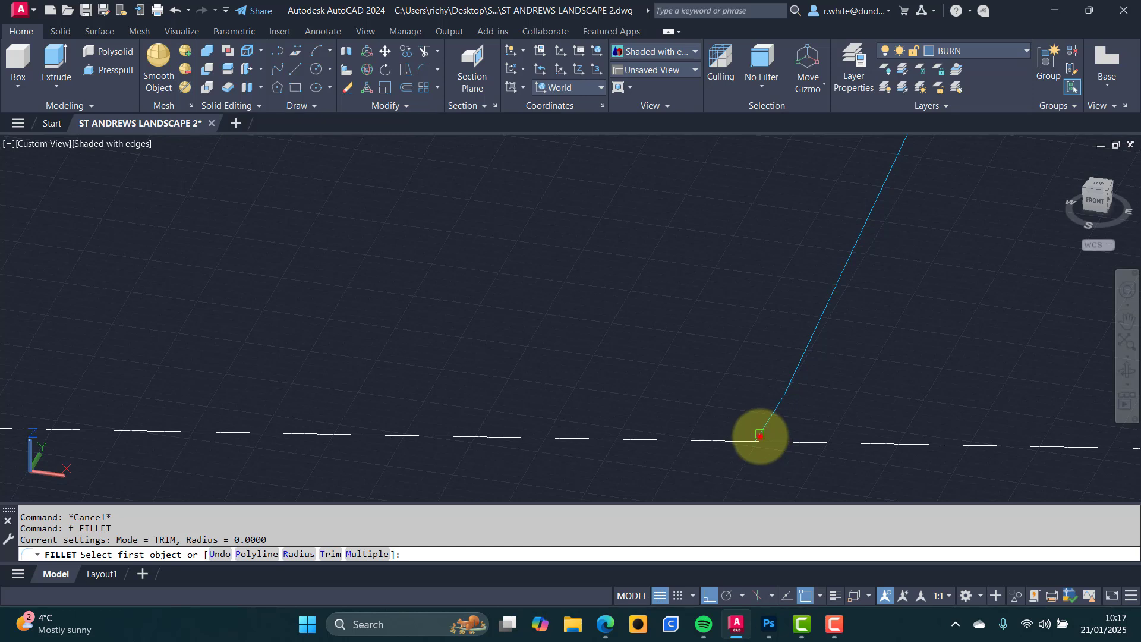
left_click(760, 434)
key("Escape")
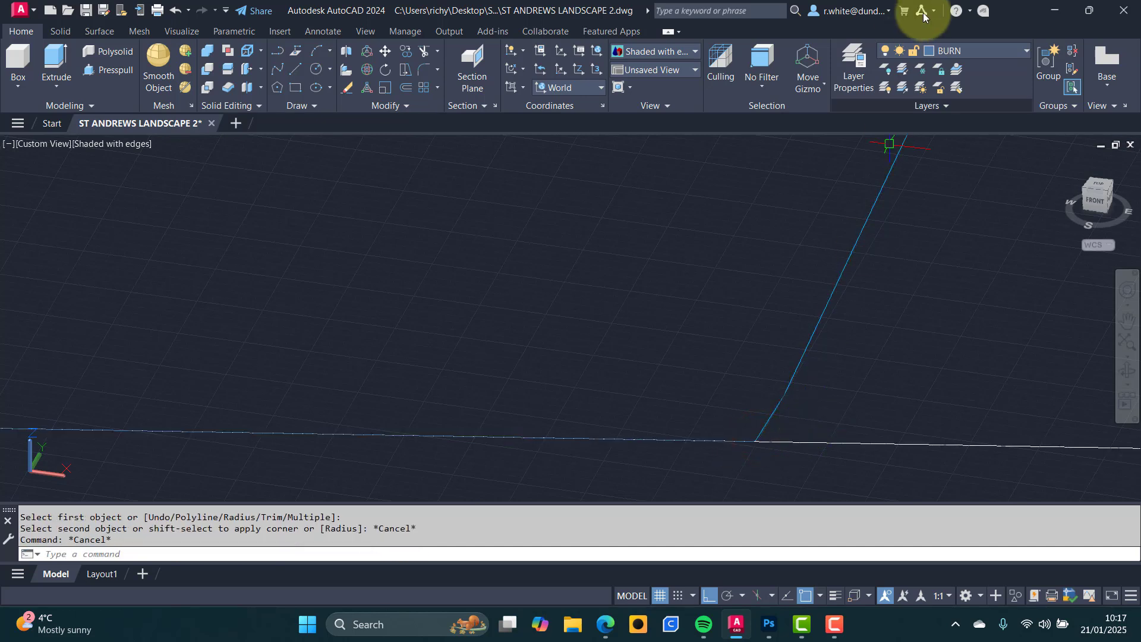
left_click(886, 71)
key("Escape")
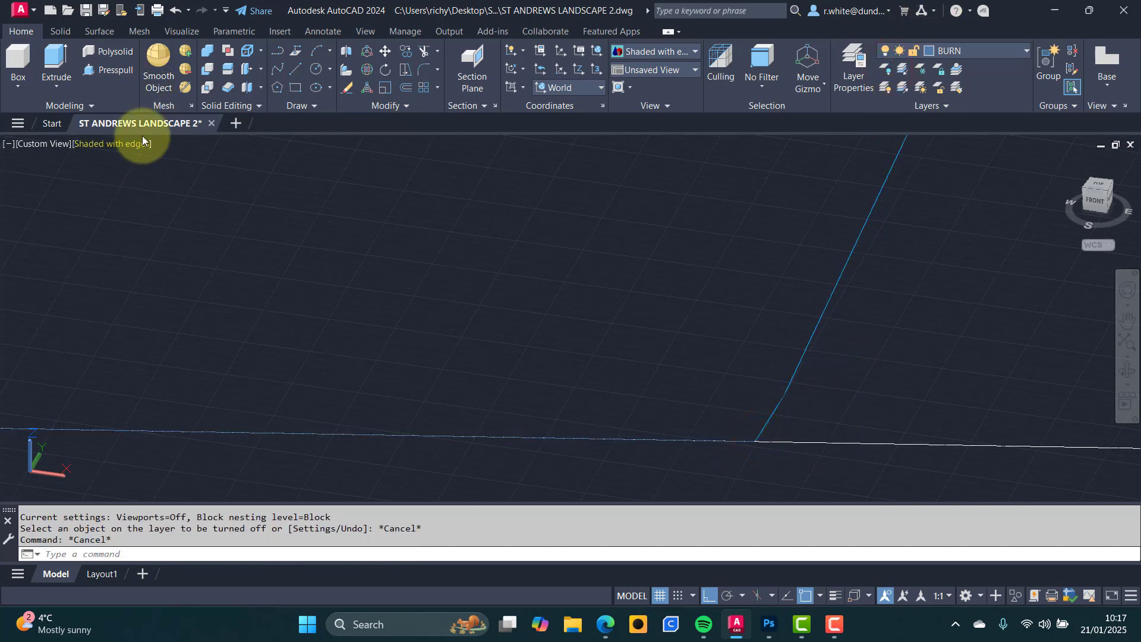
key("Escape")
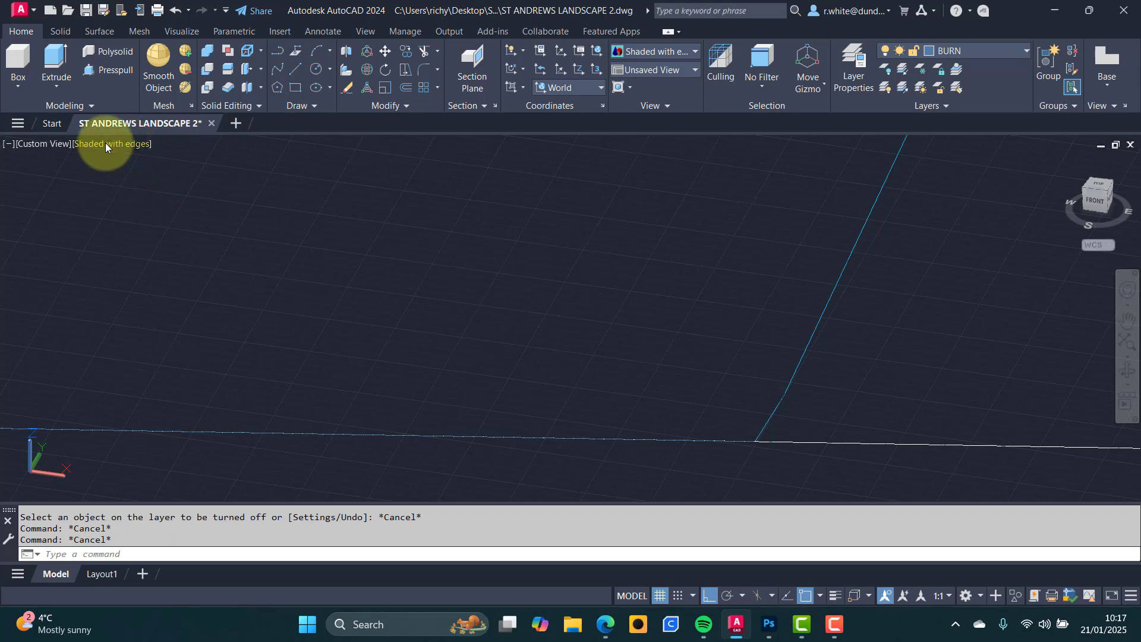
Change the viewport's visual style to 2D Wireframe and check the closing line and eastern water line by selecting them.
left_click(107, 145)
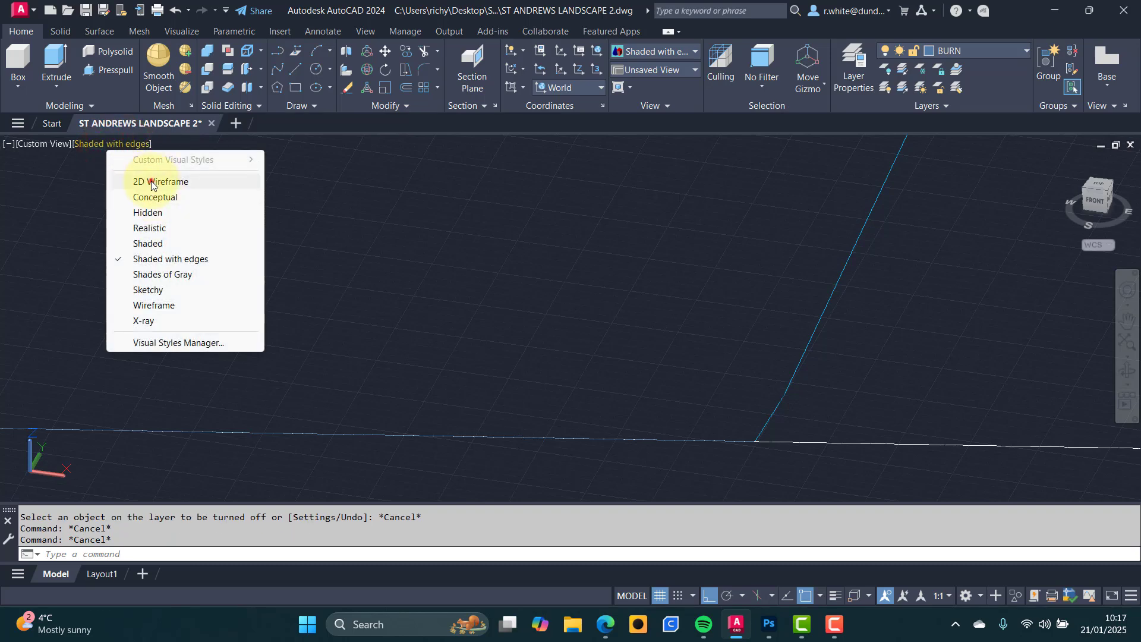
left_click(153, 182)
scroll(330, 248, "down", 5)
key("Escape")
left_click(538, 352)
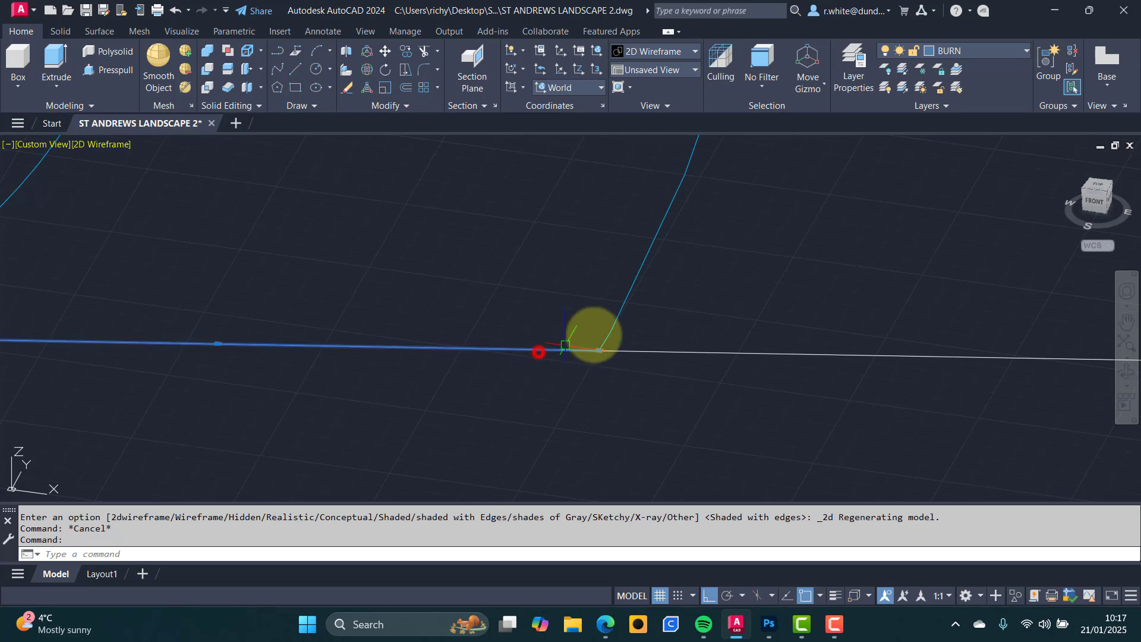
left_click(613, 328)
key("Escape")
key("Escape")
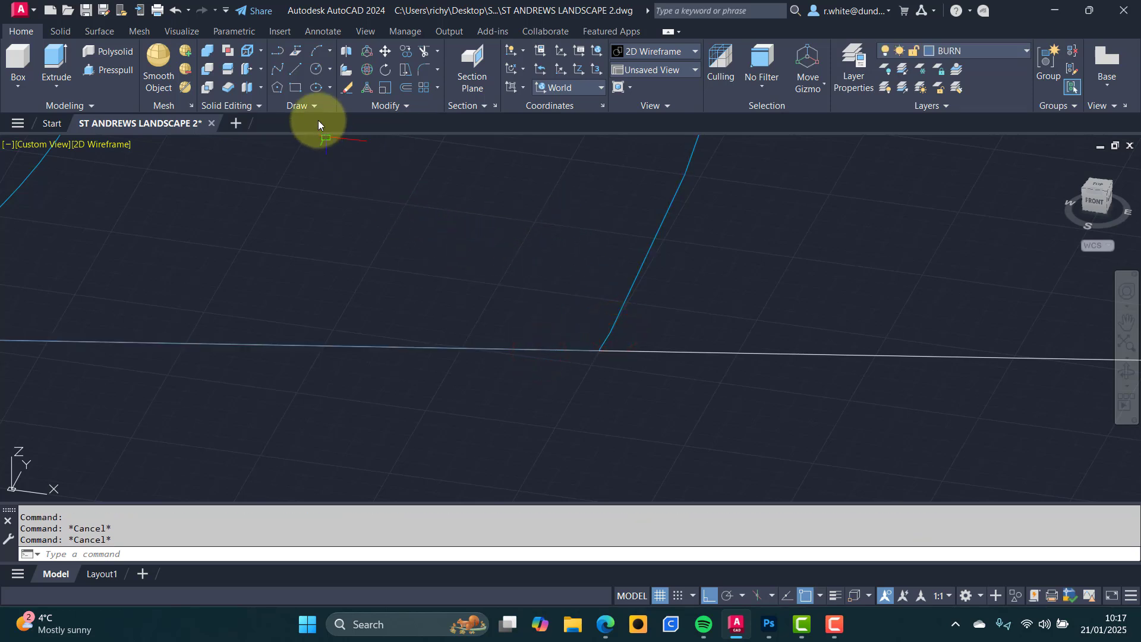
Join the eastern water line to the closing line at their southern corner with a zero-radius Fillet.
left_click(422, 69)
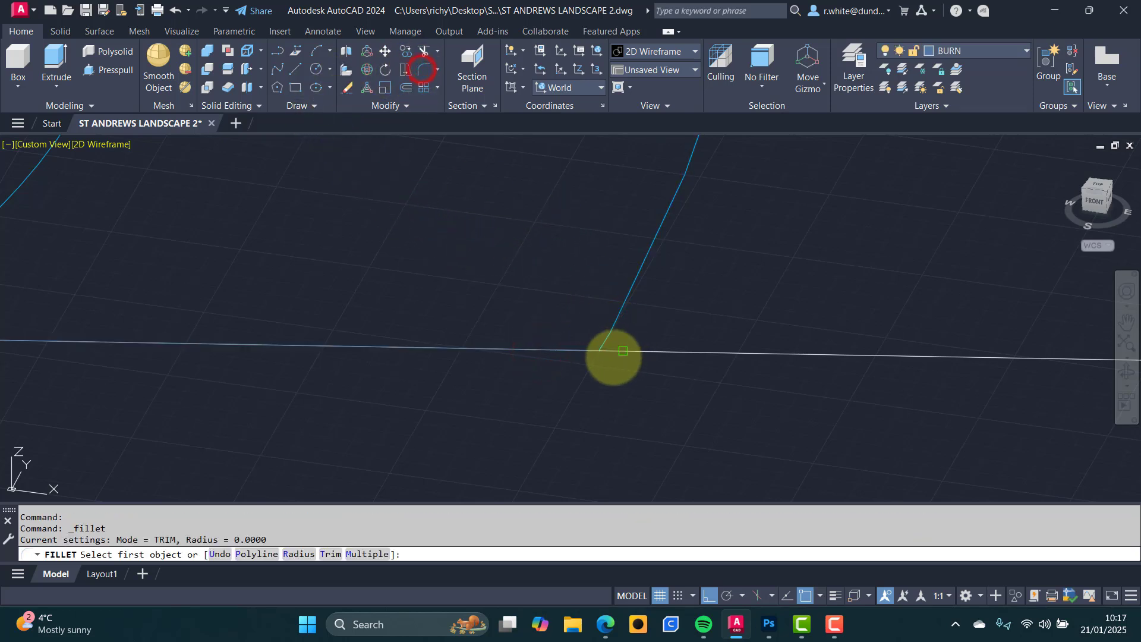
scroll(611, 354, "up", 5)
left_click(556, 323)
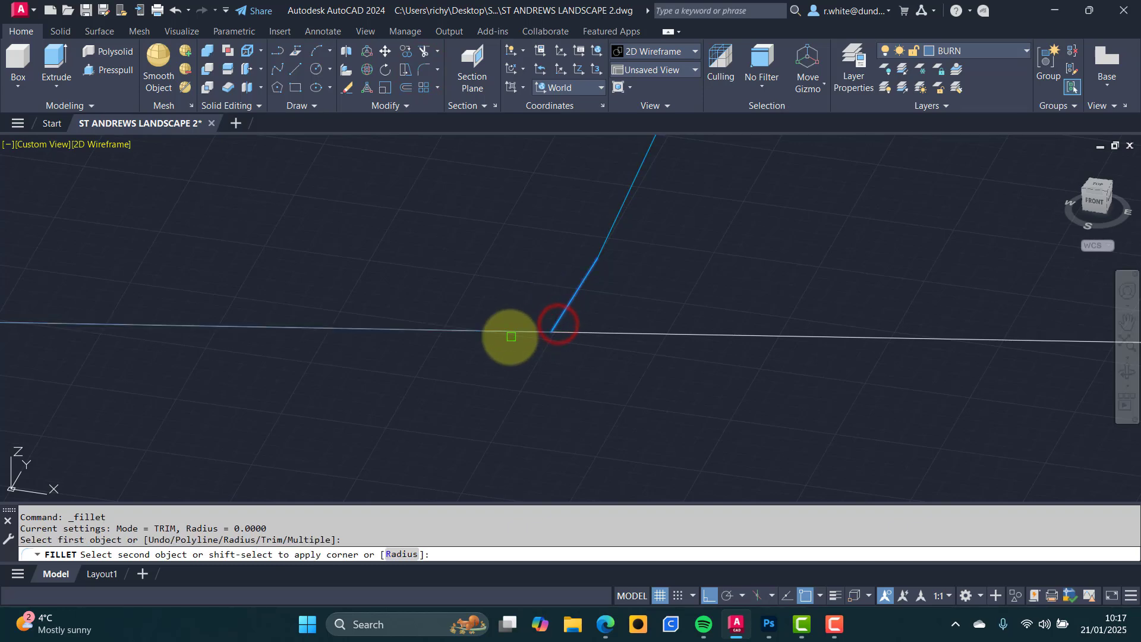
left_click(509, 333)
scroll(183, 306, "down", 5)
key("Escape")
key("Escape")
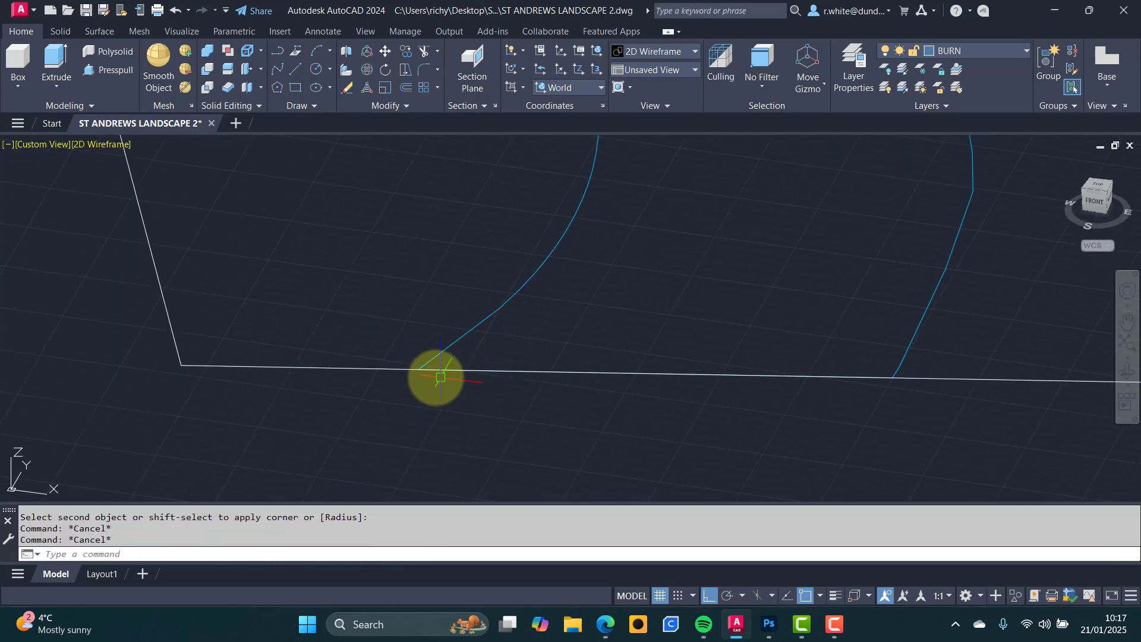
left_click(435, 371)
key("Return")
key("Escape")
left_click(436, 371)
key("Escape")
key("Escape")
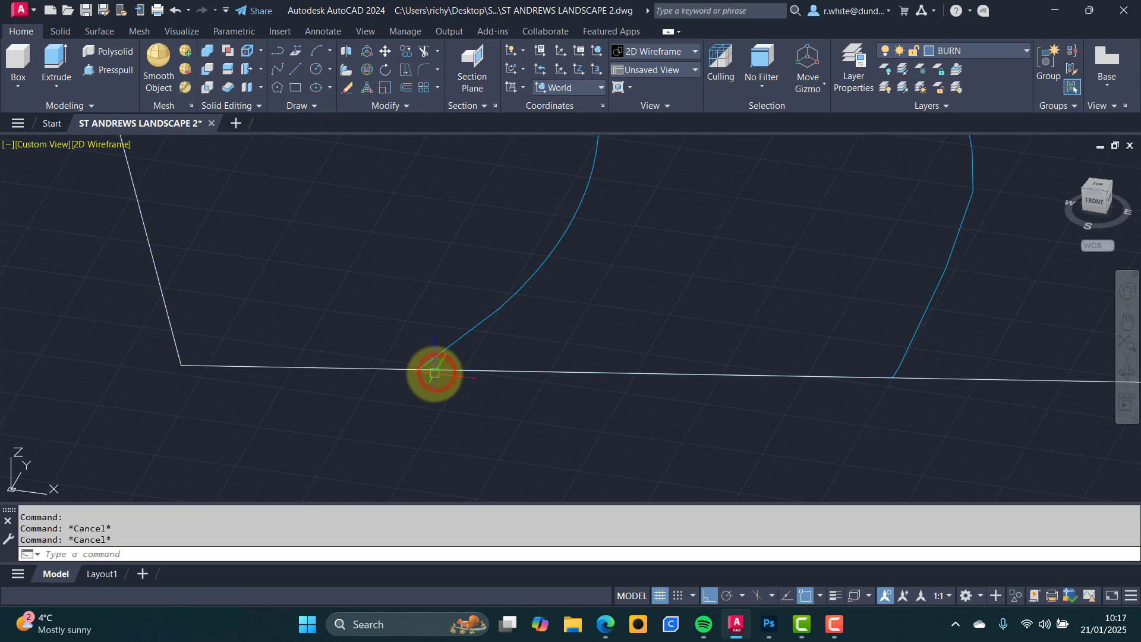
left_click(421, 72)
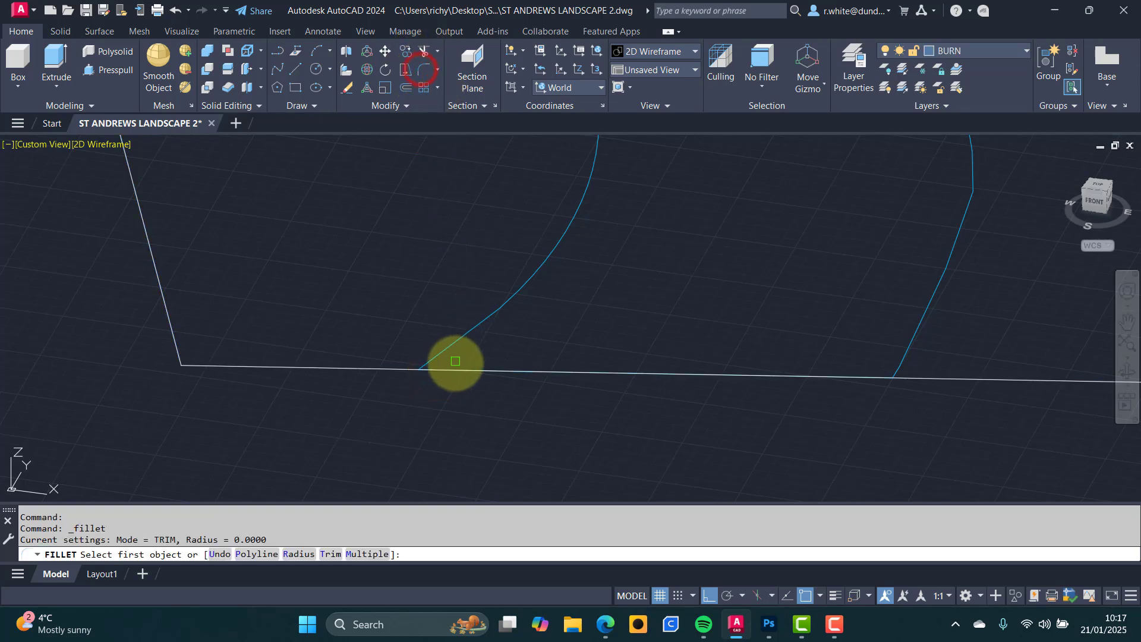
left_click(454, 369)
key("Escape")
key("Escape")
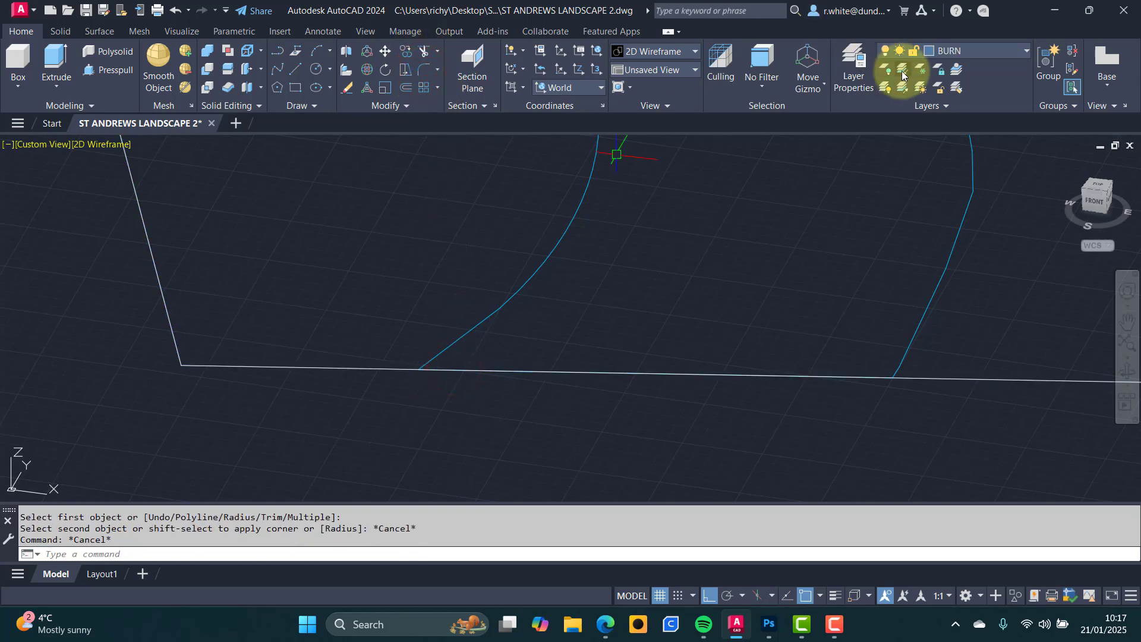
left_click(891, 54)
key("Escape")
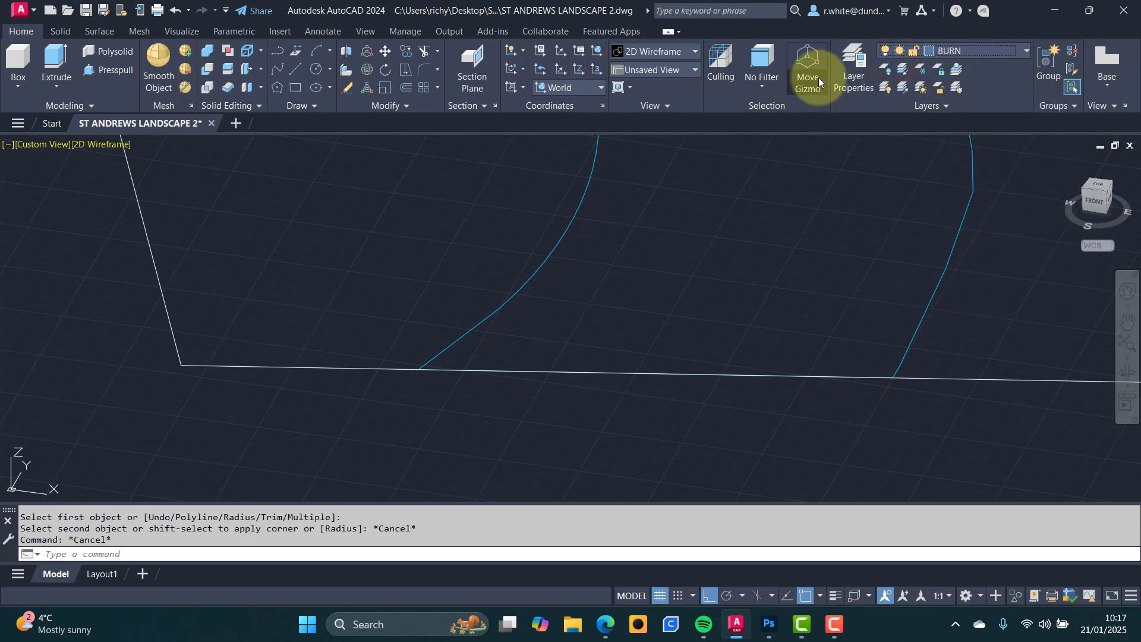
Turn off the layer of the white boundary by picking its southern edge.
left_click(886, 66)
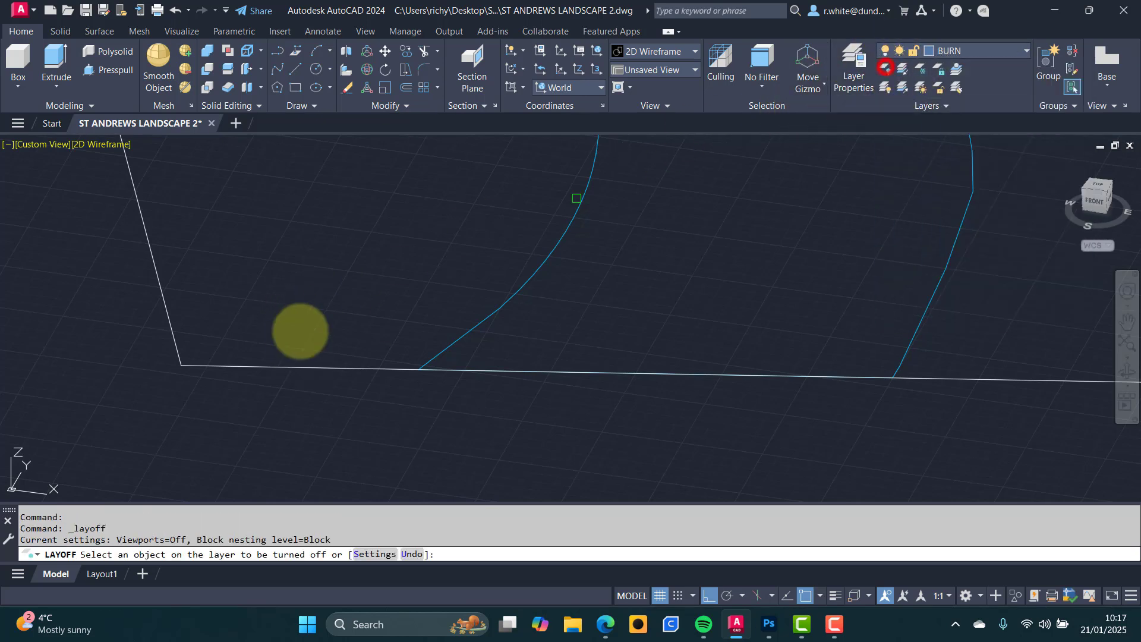
left_click(295, 365)
scroll(432, 385, "up", 2)
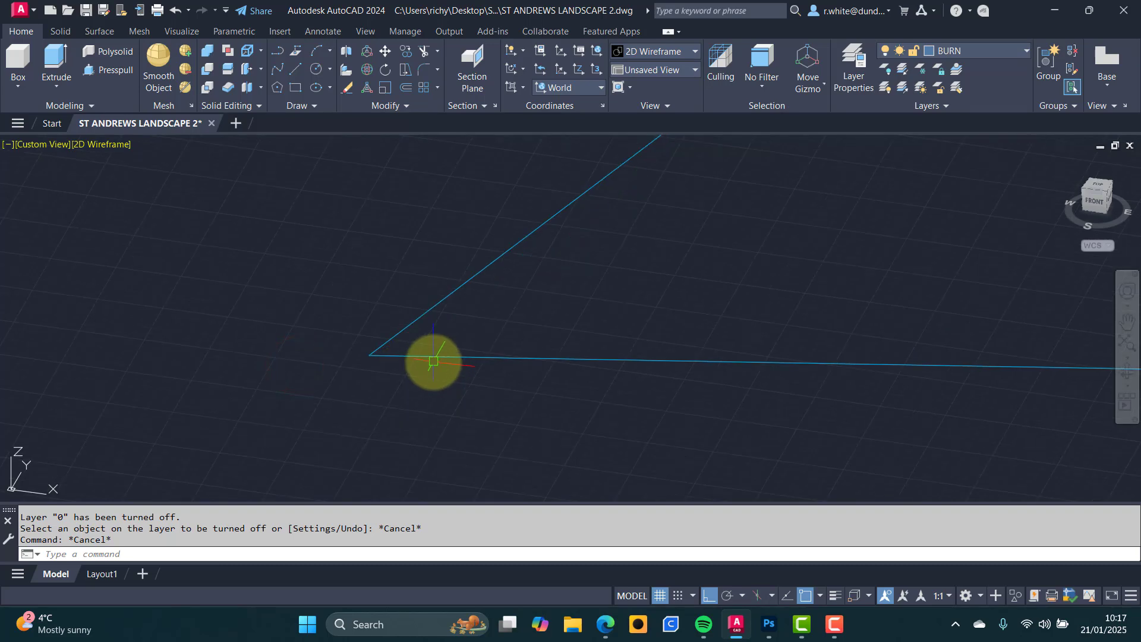
key("Escape")
Join the closing line to the western water line at their southern corner with a zero-radius Fillet.
scroll(387, 365, "up", 1)
type("f")
key("Return")
left_click(380, 342)
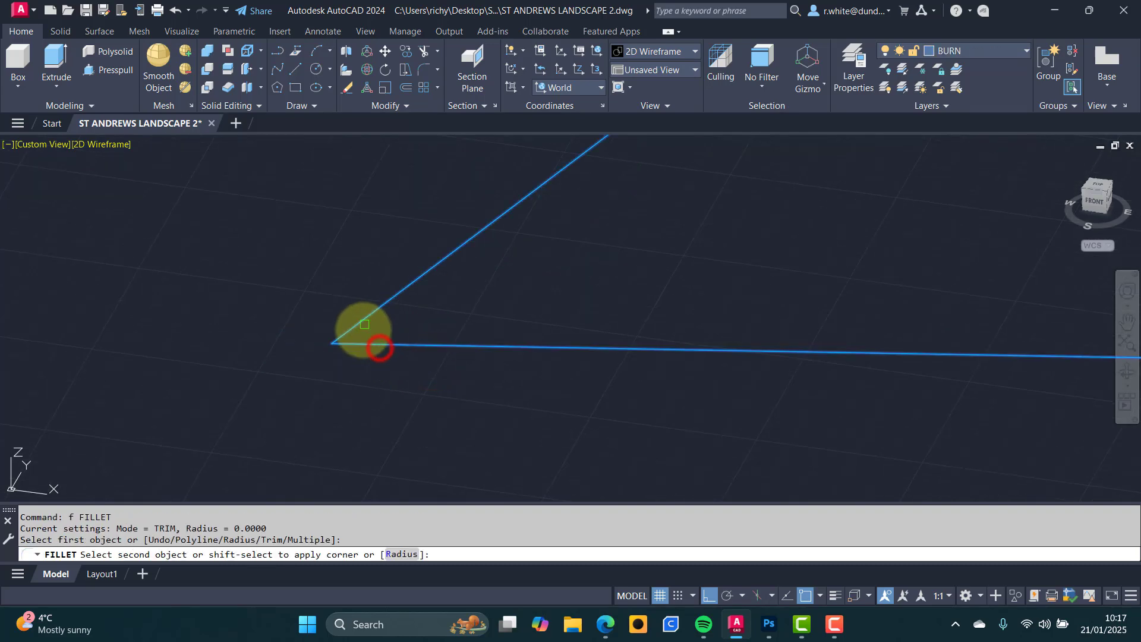
left_click(363, 326)
scroll(448, 275, "down", 4)
scroll(517, 377, "up", 2)
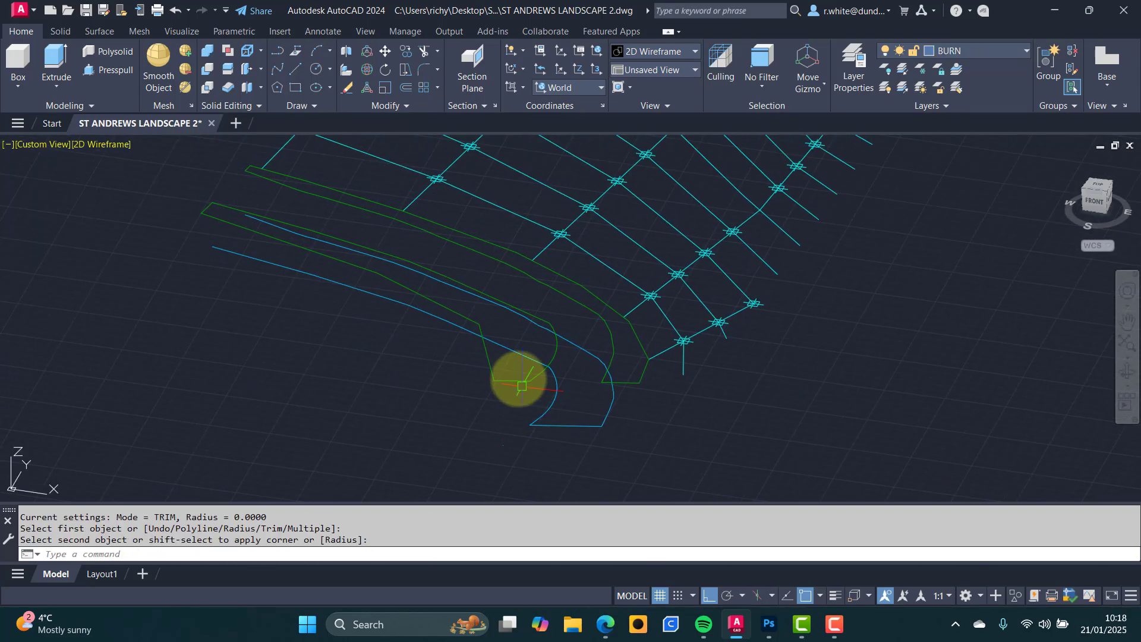
scroll(535, 395, "down", 2)
scroll(529, 386, "up", 3)
key("Escape")
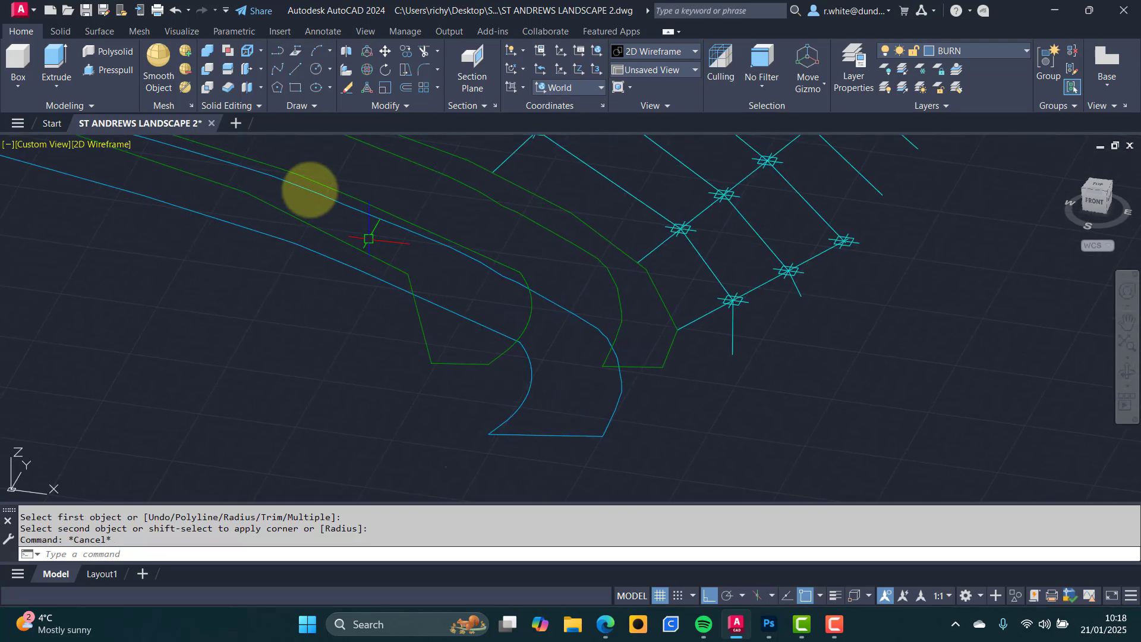
Close the joined burn outline at its open northwestern end with the polyline edit command.
key("Escape")
type("pe")
key("Return")
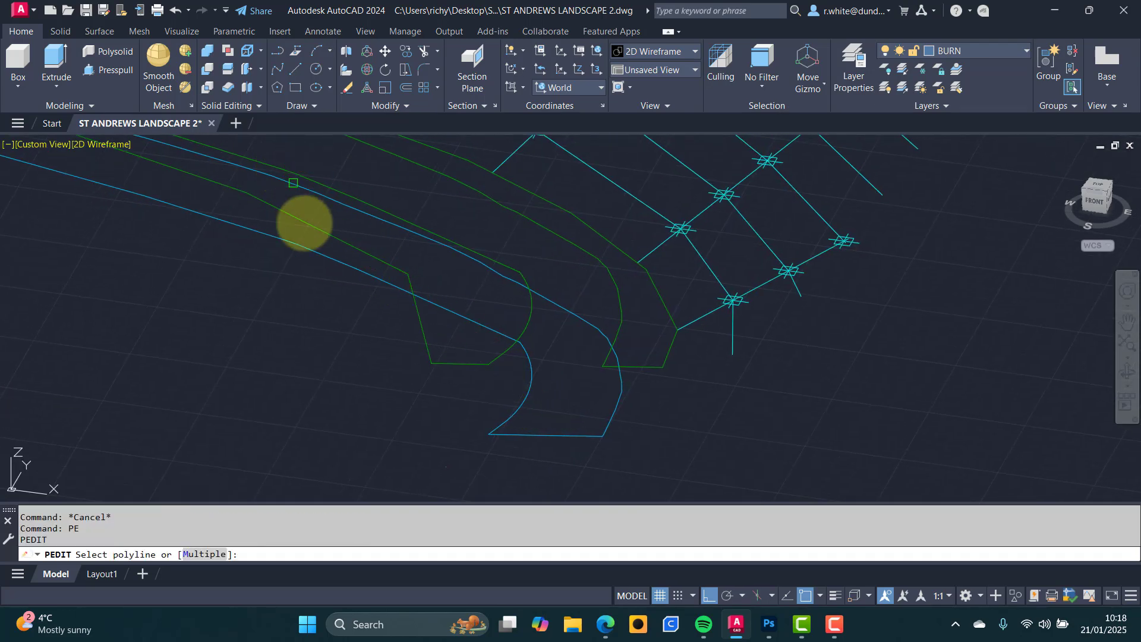
left_click(551, 434)
scroll(440, 396, "down", 2)
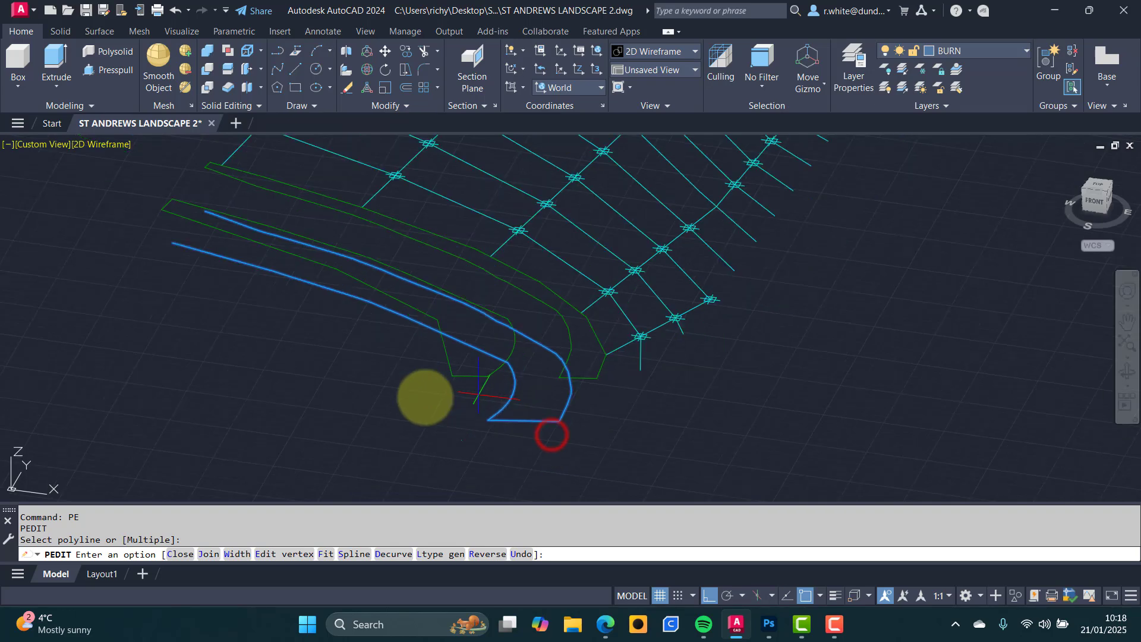
left_click(175, 556)
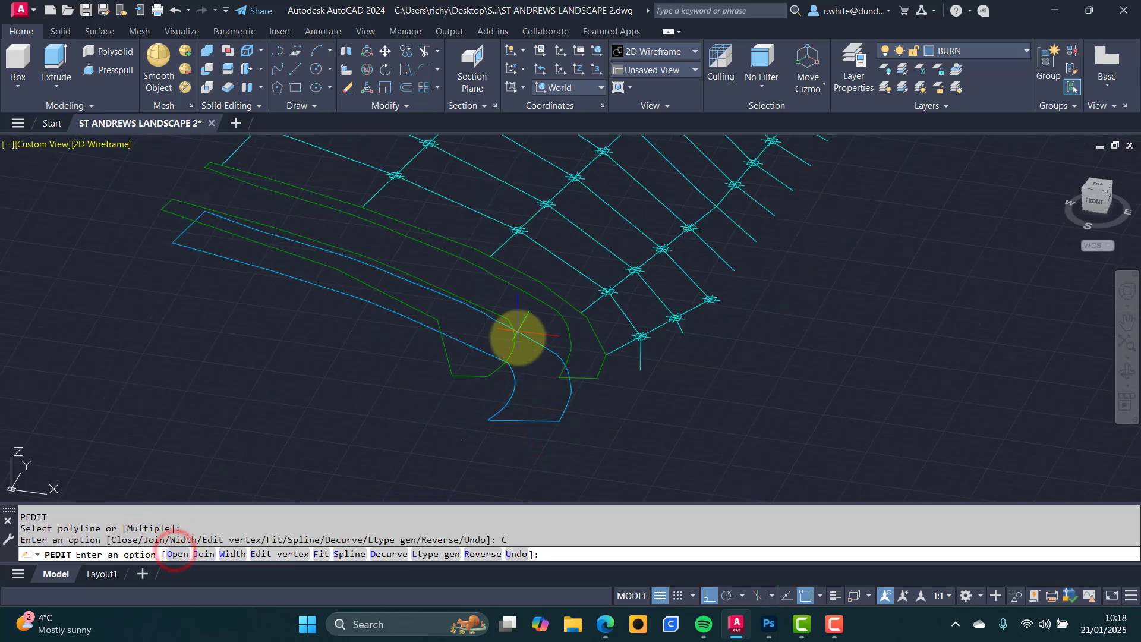
key("Escape")
key("Escape")
key("Escape")
Move the closed burn outline from its southwestern corner up to the matching southern corner of the western green region.
scroll(503, 403, "up", 4)
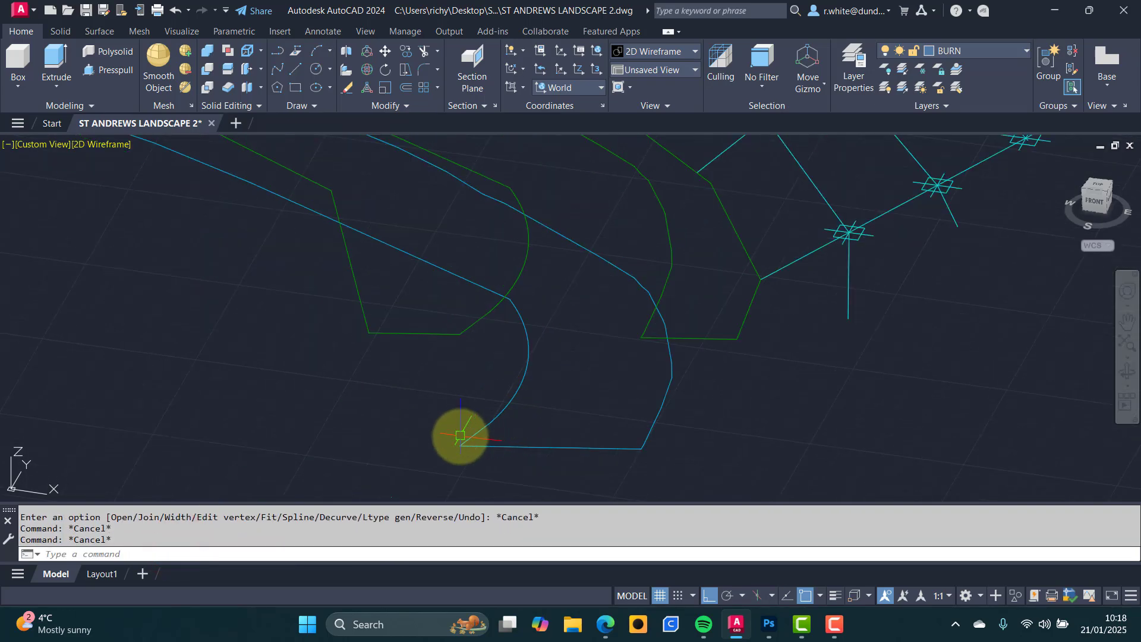
type("m")
key("Return")
left_click(463, 446)
key("Return")
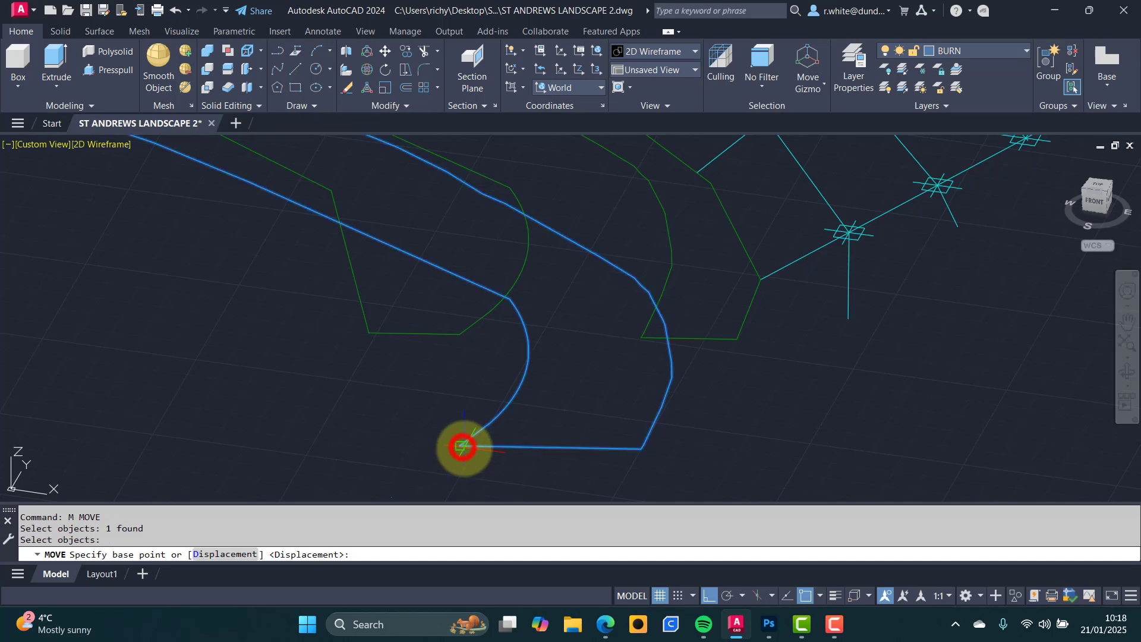
left_click(461, 445)
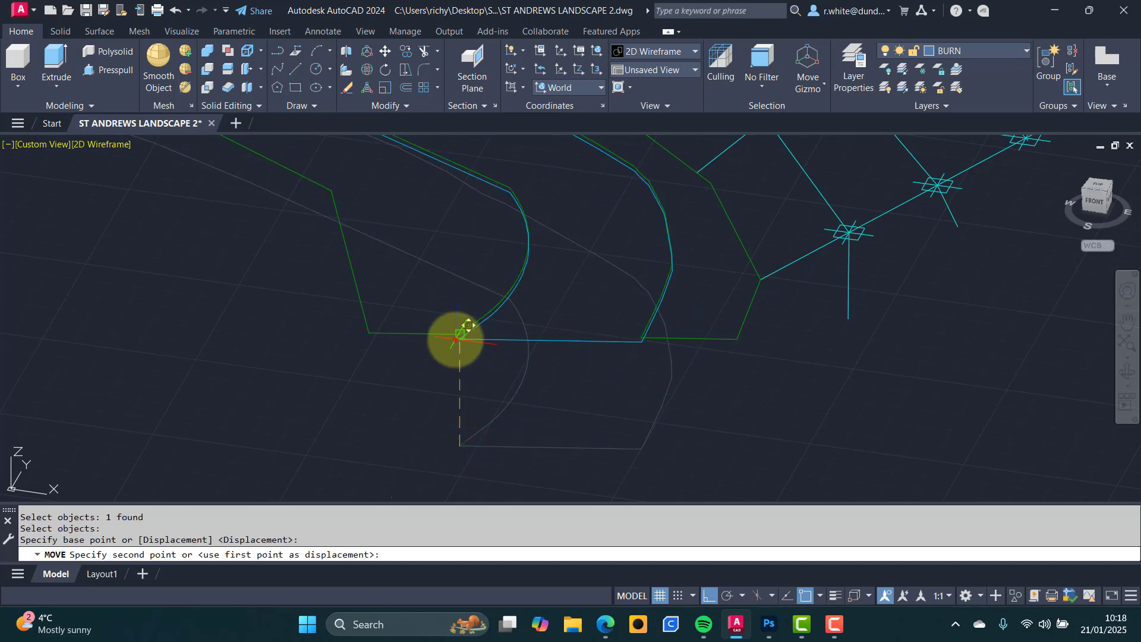
left_click(455, 339)
scroll(535, 331, "down", 3)
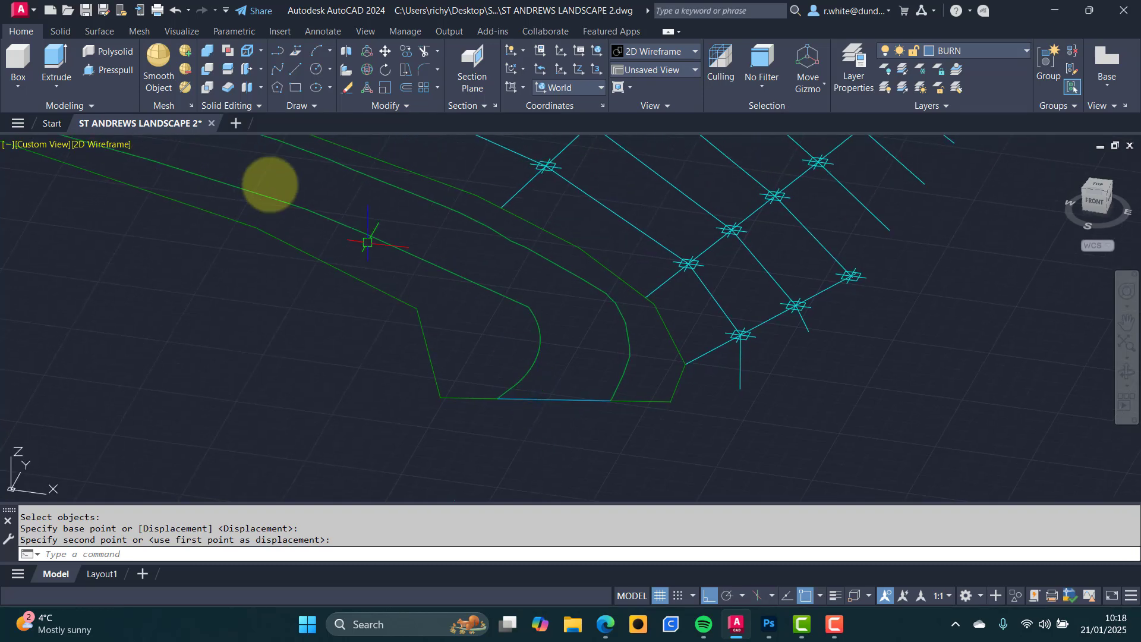
Change the viewport's visual style to Shaded with edges.
left_click(110, 144)
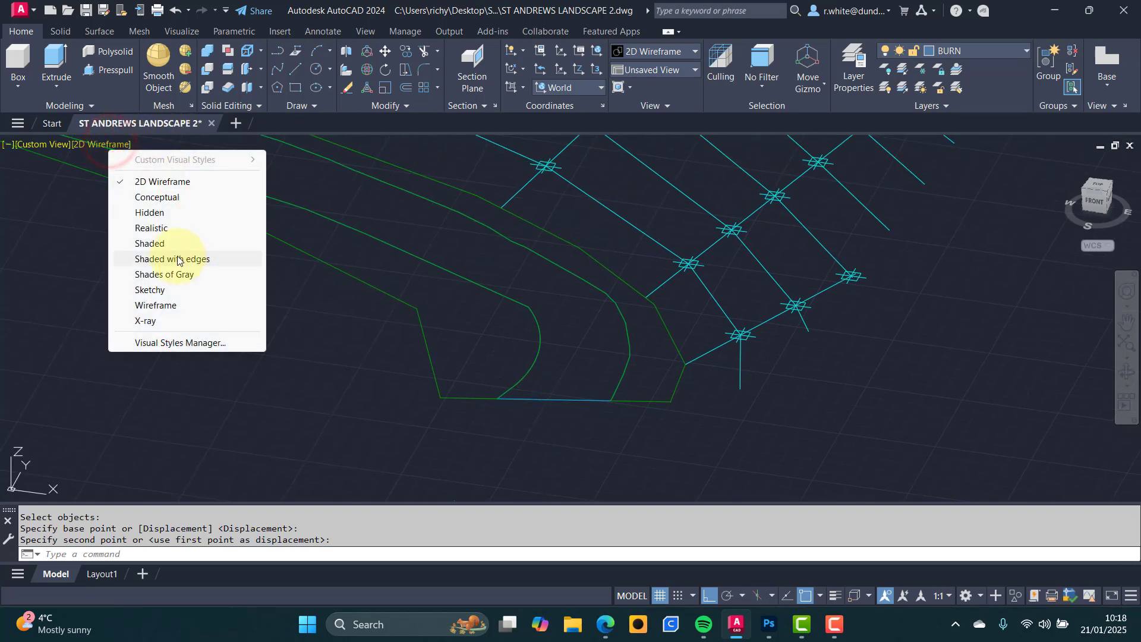
left_click(175, 256)
key("Escape")
key("Escape")
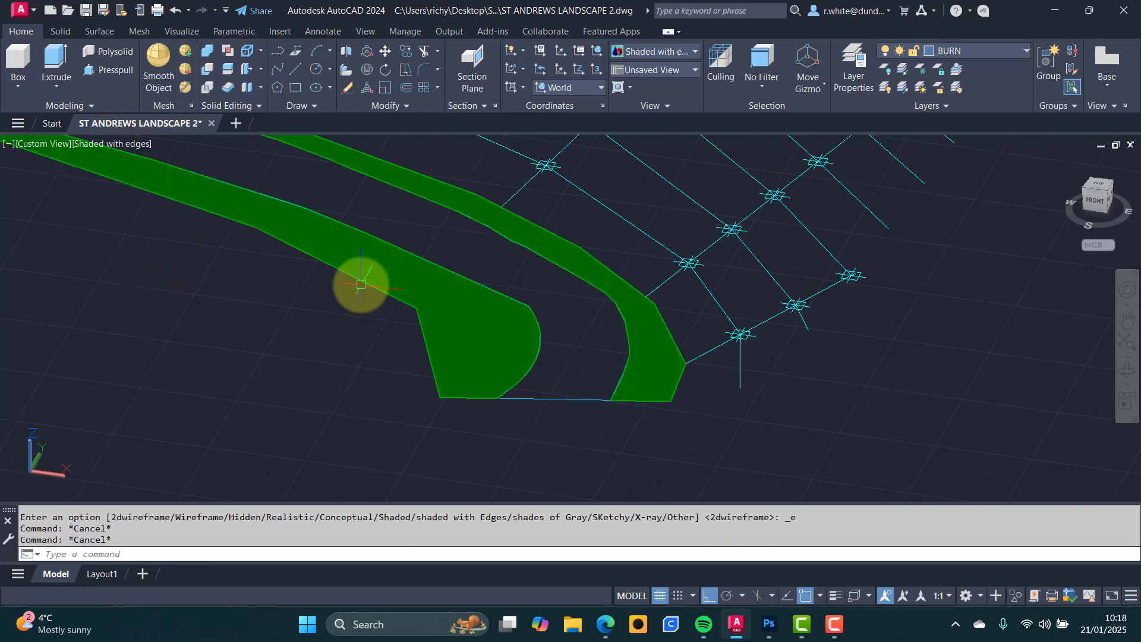
Create a region from the closed burn outline lying between the two green banks.
type("reg")
key("Return")
left_click(535, 396)
right_click(535, 395)
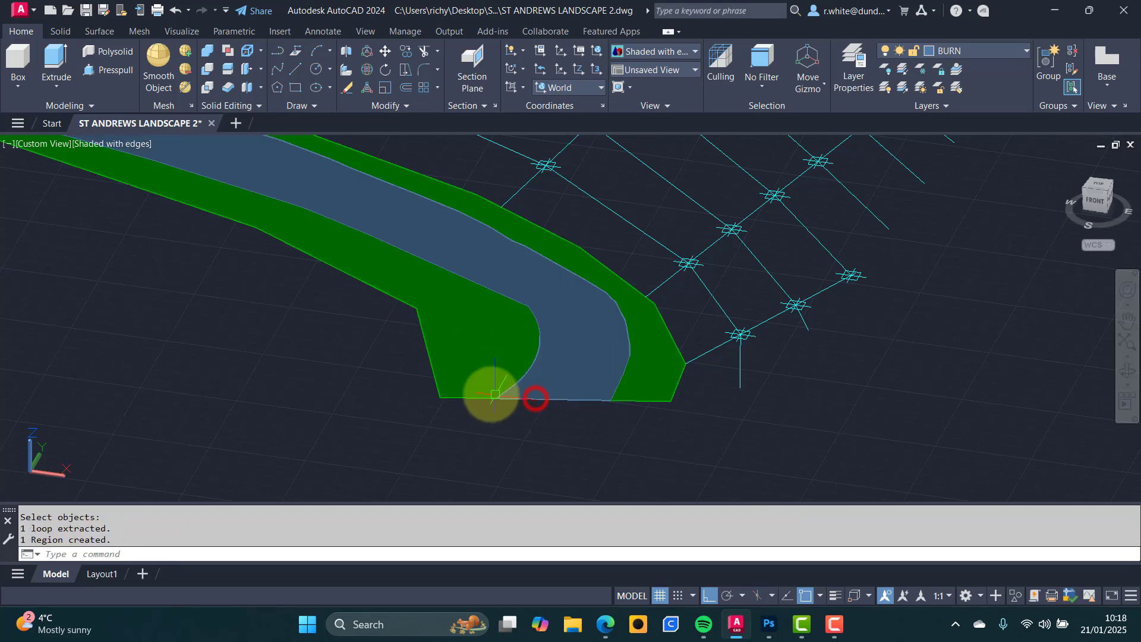
Extrude the burn region downward with a height of -1000.
middle_click_drag(535, 395, 459, 357, "shift")
middle_click_drag(530, 389, 547, 354, "shift")
scroll(534, 362, "up", 4)
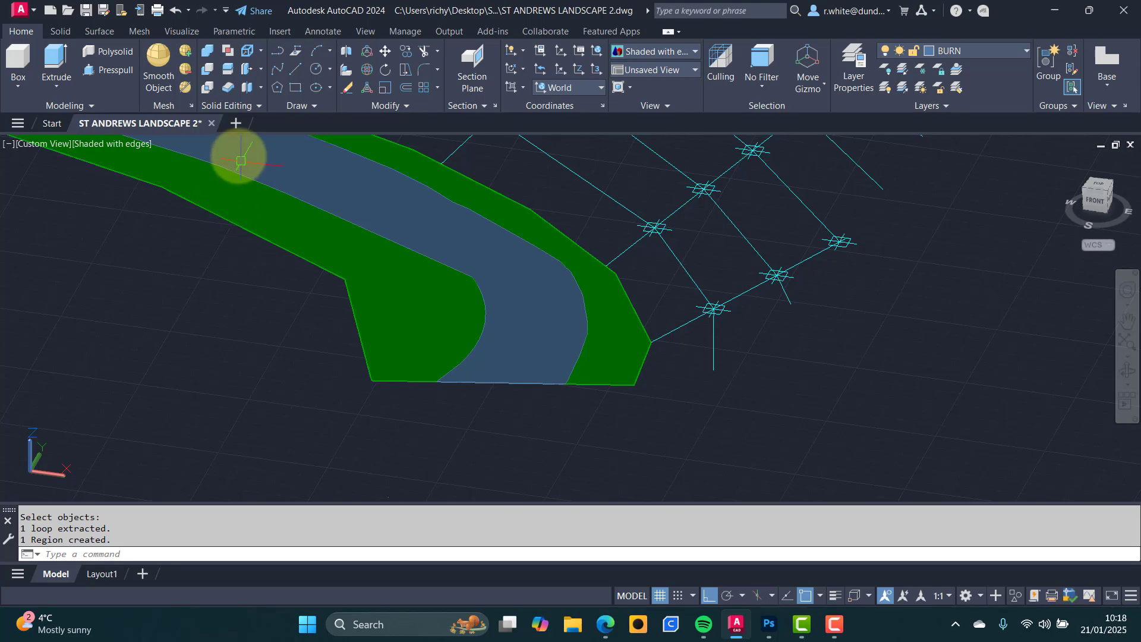
left_click(57, 59)
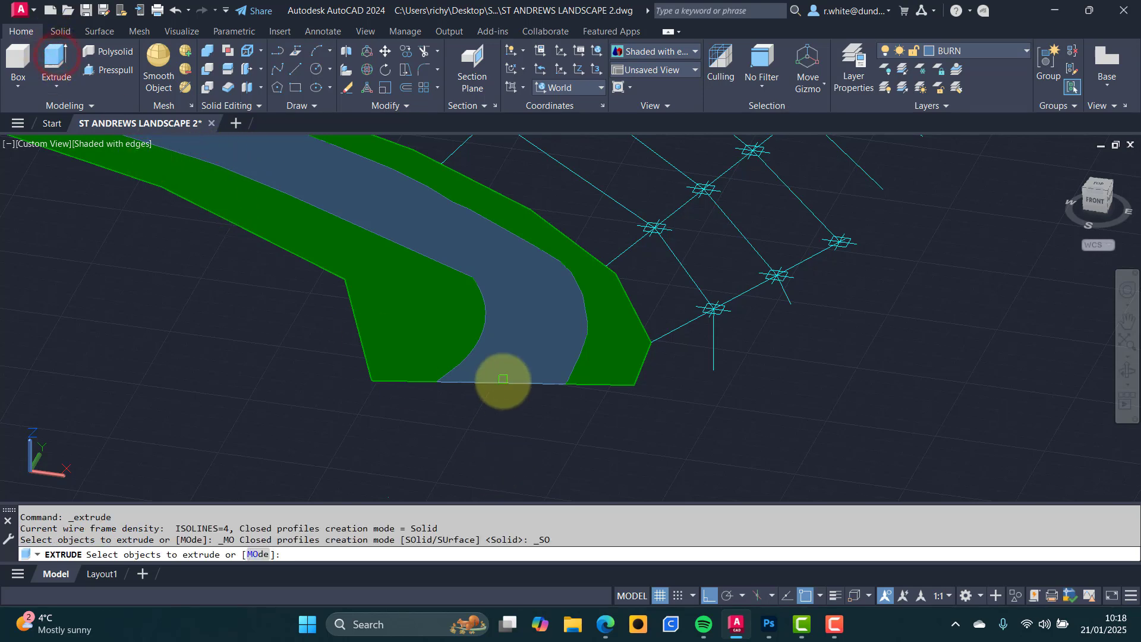
left_click(503, 378)
middle_click_drag(504, 380, 359, 284, "shift")
key("Return")
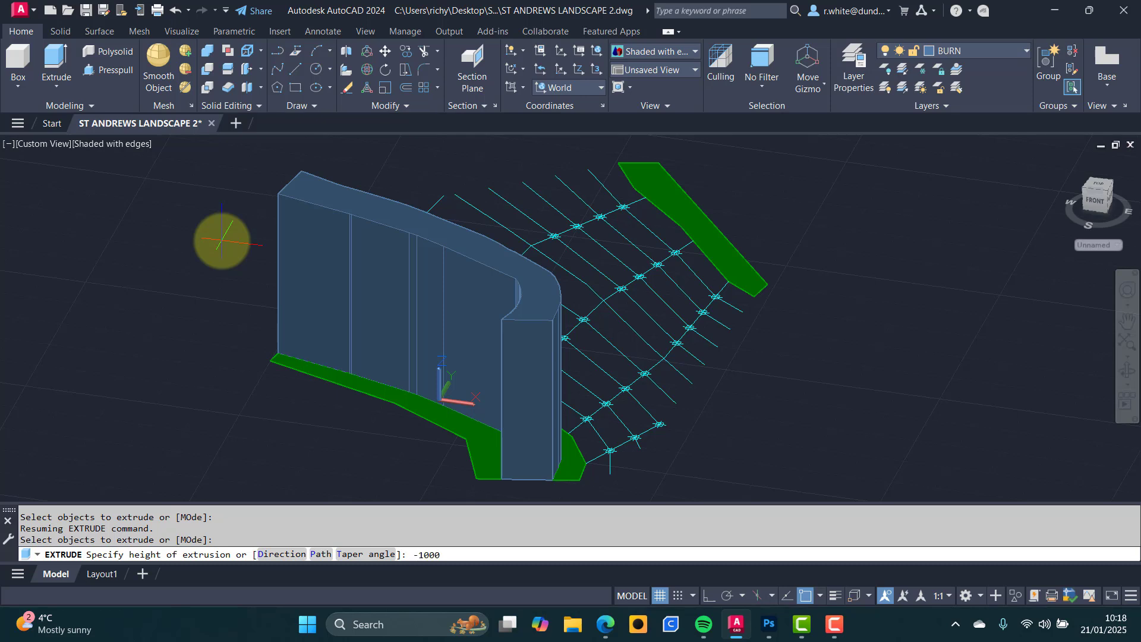
type("-1000")
key("Return")
Explode the extruded burn solid into separate faces.
middle_click_drag(390, 287, 510, 397, "shift")
scroll(510, 397, "up", 2)
scroll(506, 382, "up", 2)
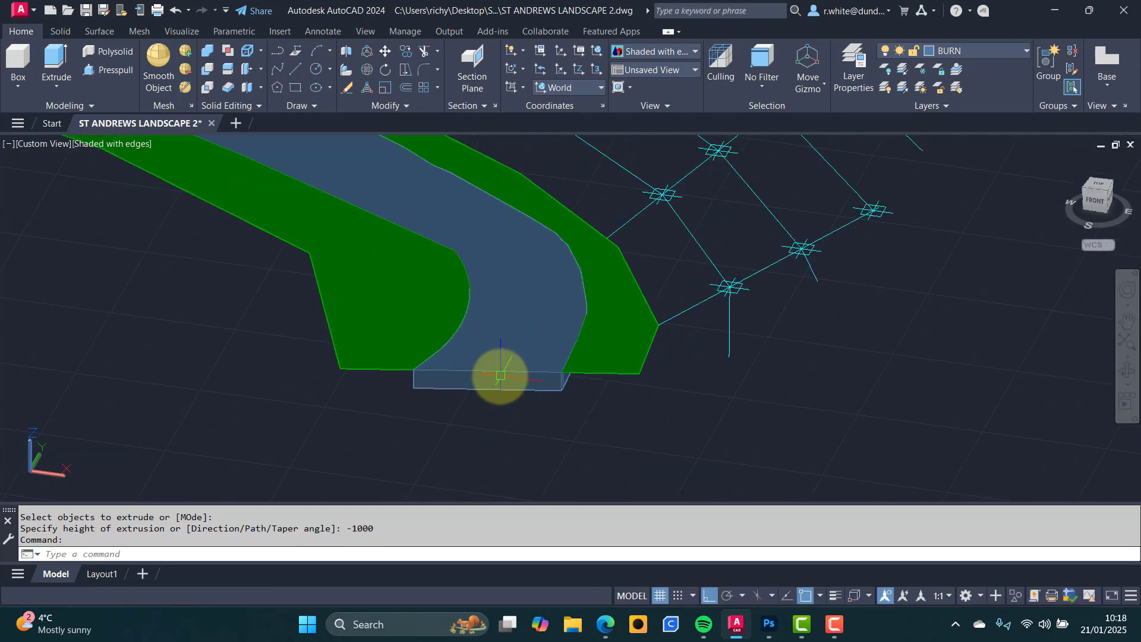
key("Escape")
key("Escape")
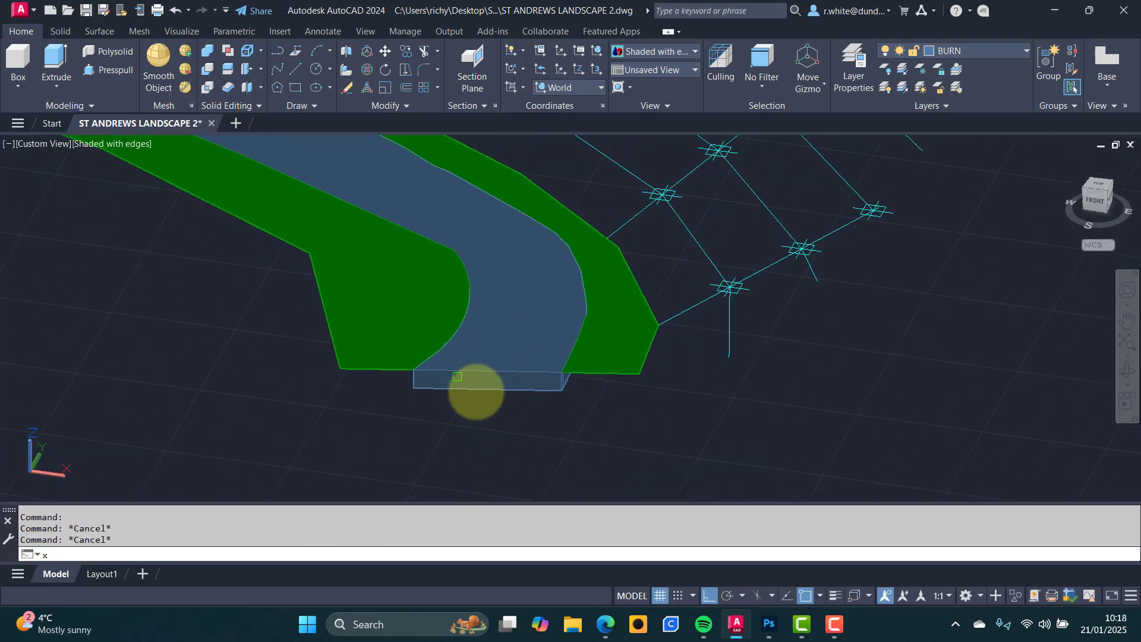
type("x")
key("Return")
left_click(498, 377)
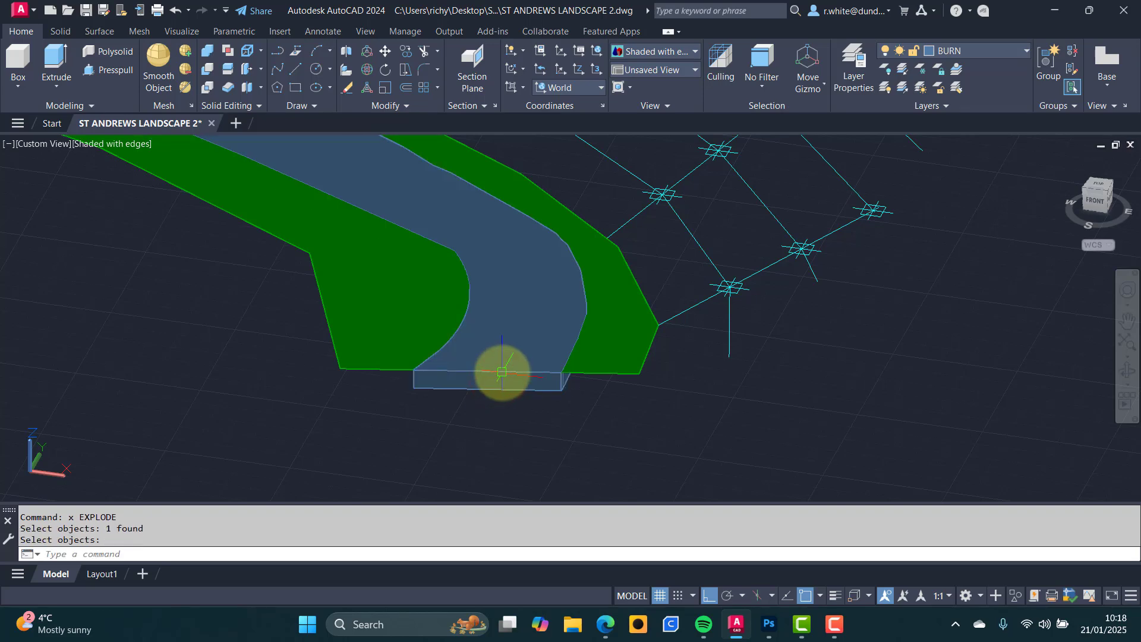
key("Return")
Delete the near end face and the top face of the exploded burn to leave an open channel.
left_click(502, 373)
key("Delete")
left_click(506, 373)
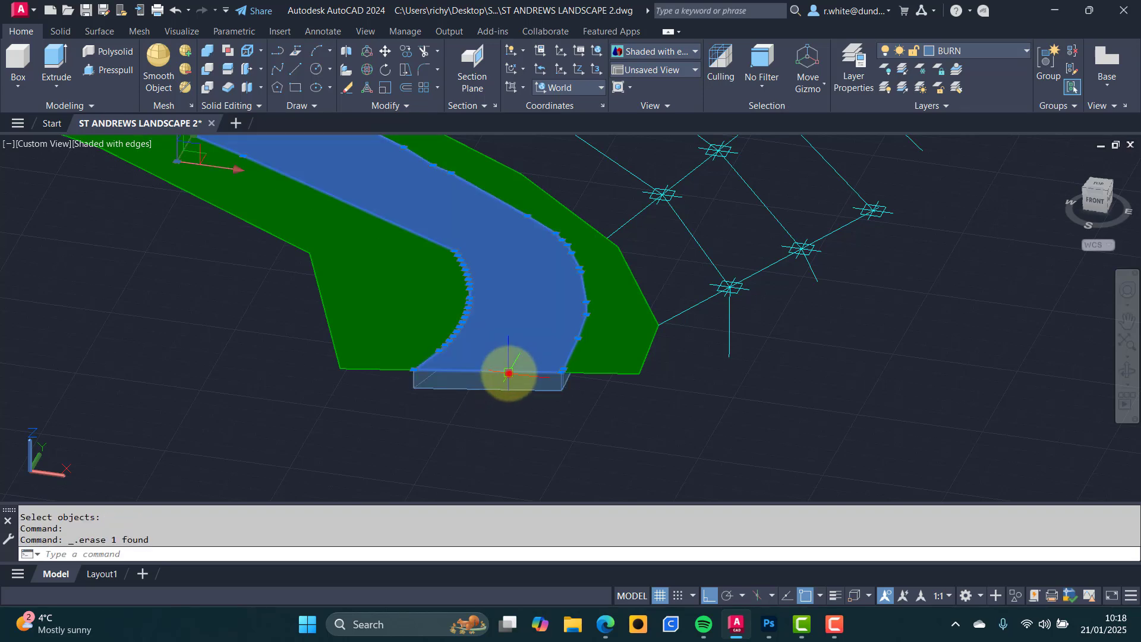
key("Delete")
Match the wider green bank's properties onto the first channel wall face at the near end.
scroll(401, 278, "down", 2)
middle_click_drag(297, 179, 516, 349)
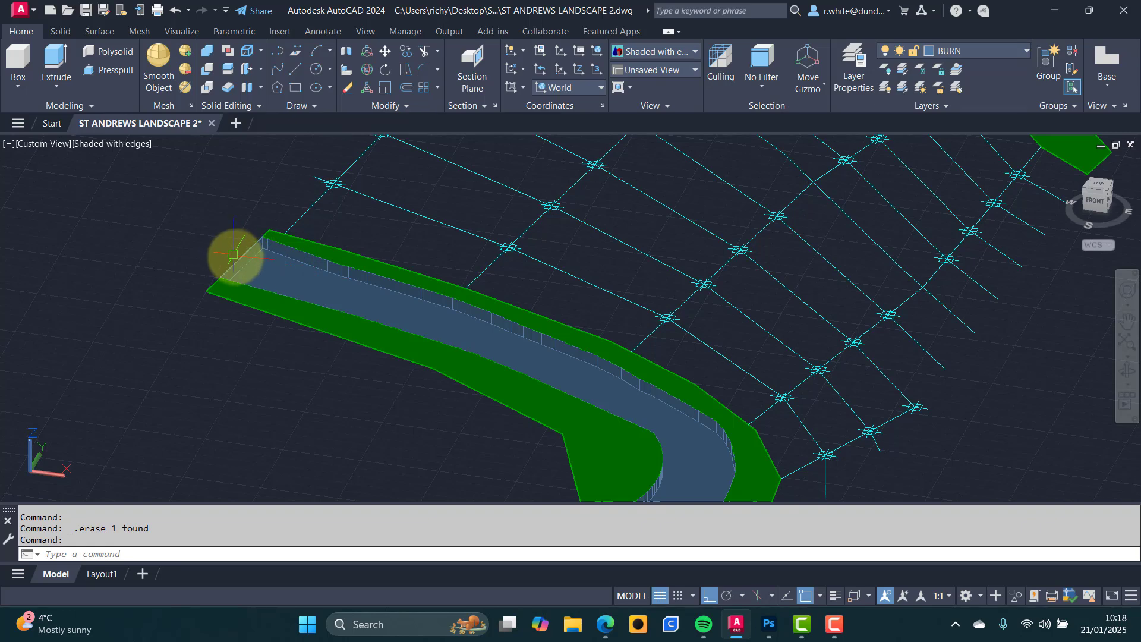
scroll(604, 372, "up", 5)
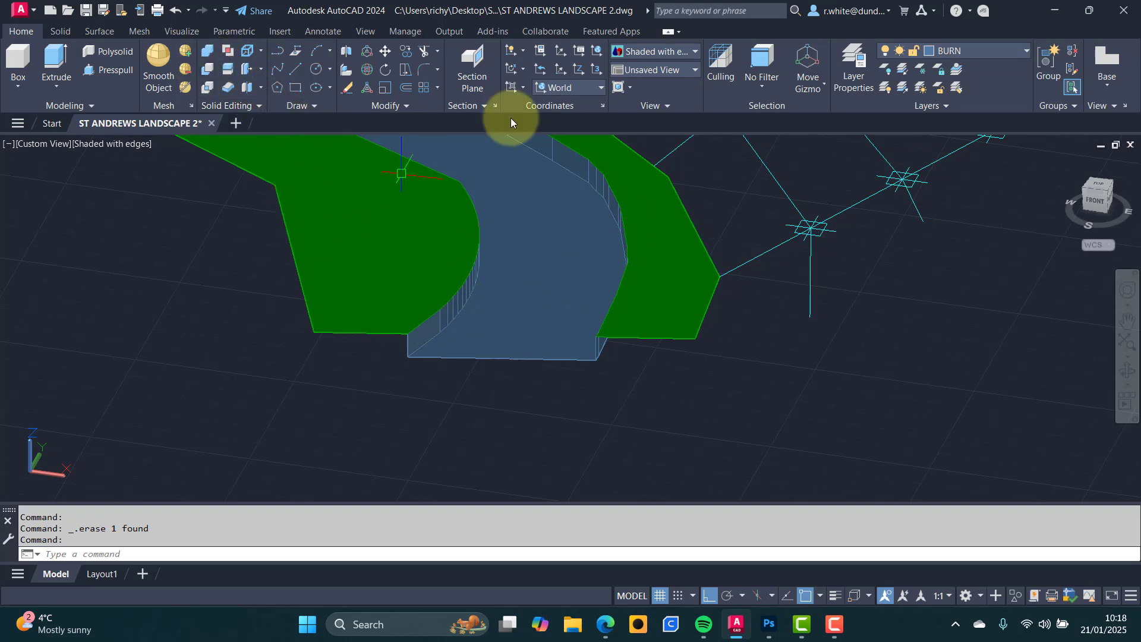
type("ma")
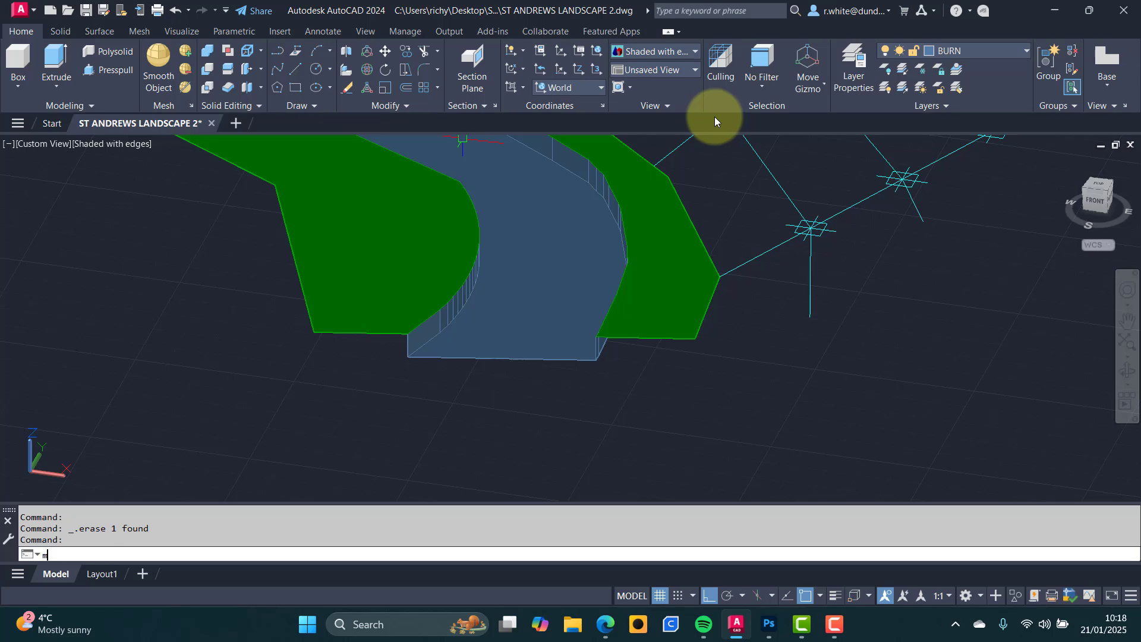
key("Return")
scroll(415, 319, "up", 3)
left_click(375, 315)
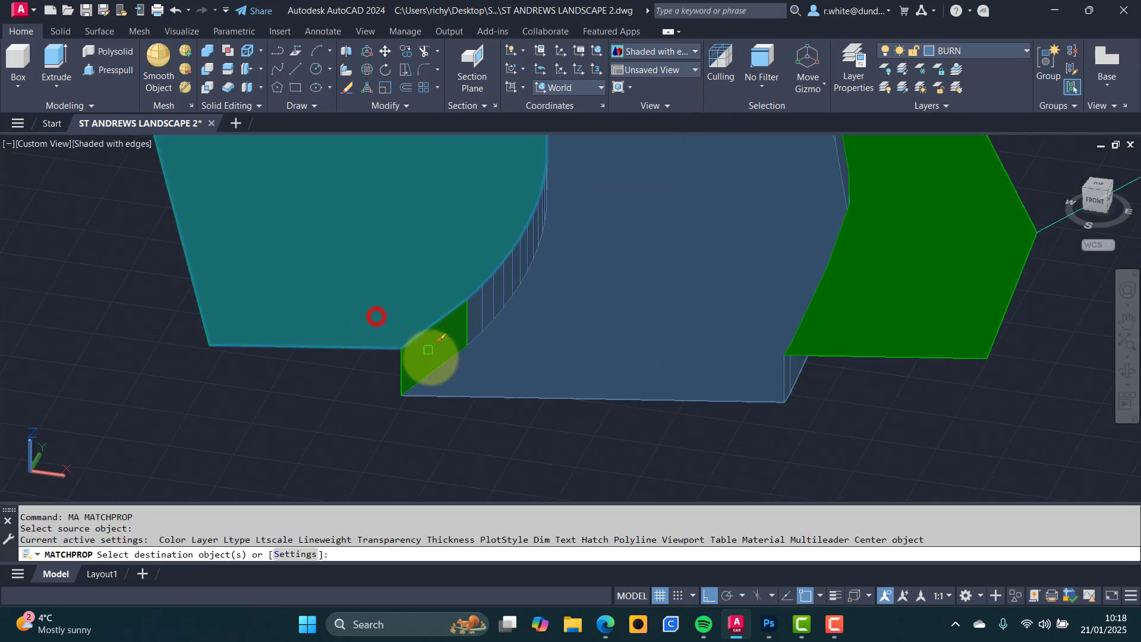
left_click(430, 355)
key("Escape")
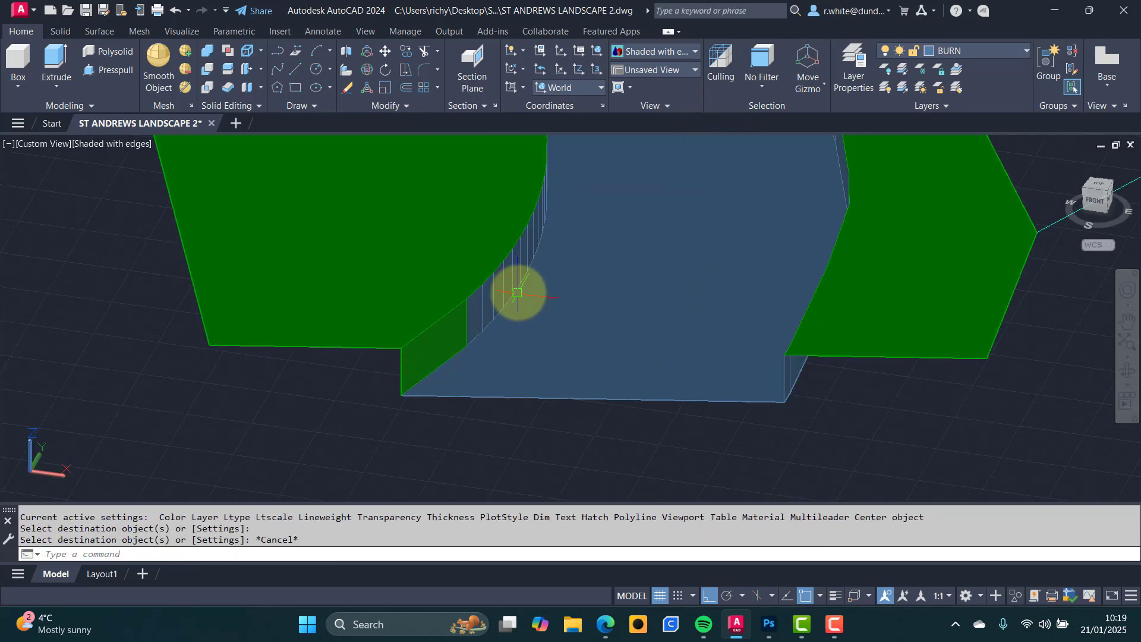
Match the wider green bank's properties onto the small wall faces along the curved bend beneath it.
scroll(506, 292, "down", 2)
left_click_drag(546, 306, 484, 301, "shift")
middle_click_drag(483, 301, 385, 354, "shift")
scroll(309, 303, "down", 5)
key("Escape")
key("Escape")
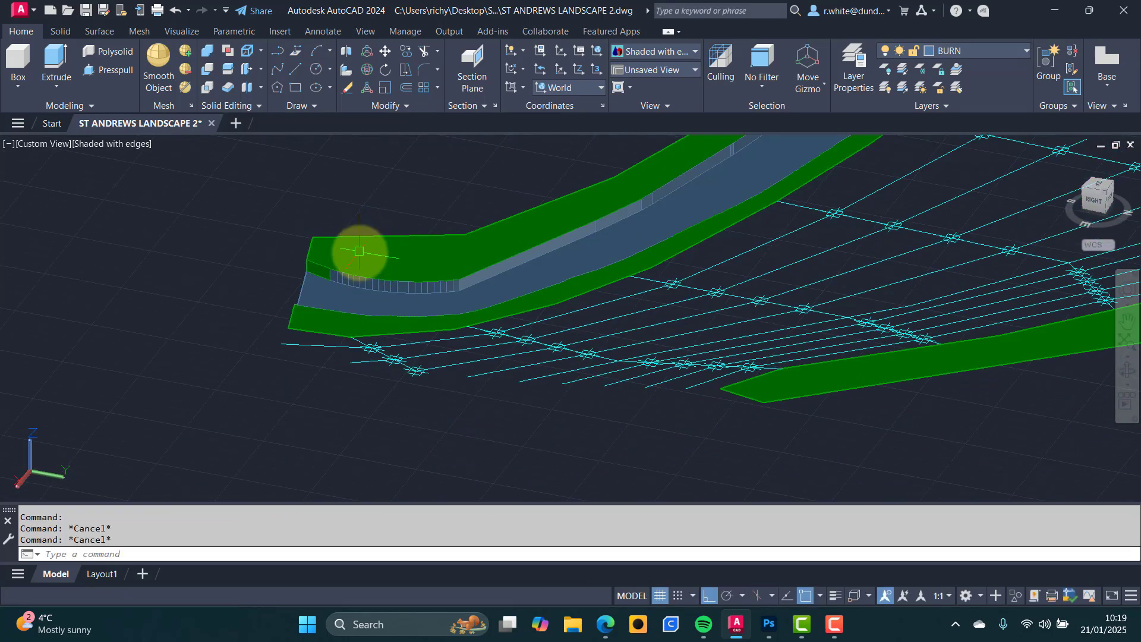
key("space")
left_click(361, 254)
left_click_drag(262, 211, 488, 299)
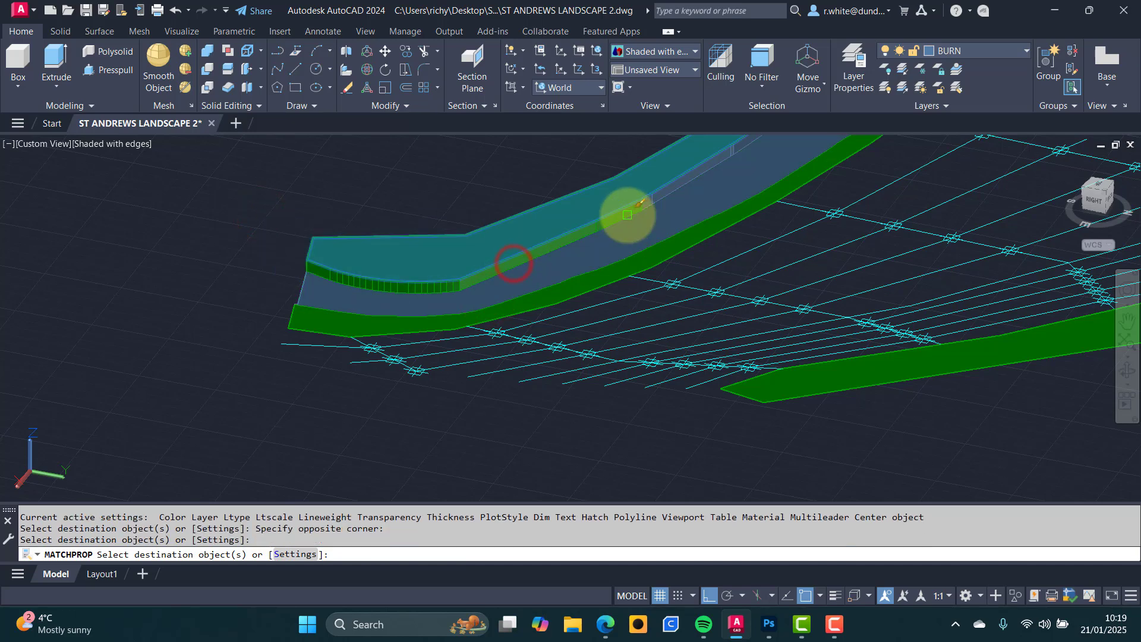
Match the green properties onto the remaining wall faces along the wider bank up to the channel's far end.
middle_click_drag(530, 173, 449, 196)
left_click_drag(433, 165, 586, 265)
scroll(496, 276, "up", 5)
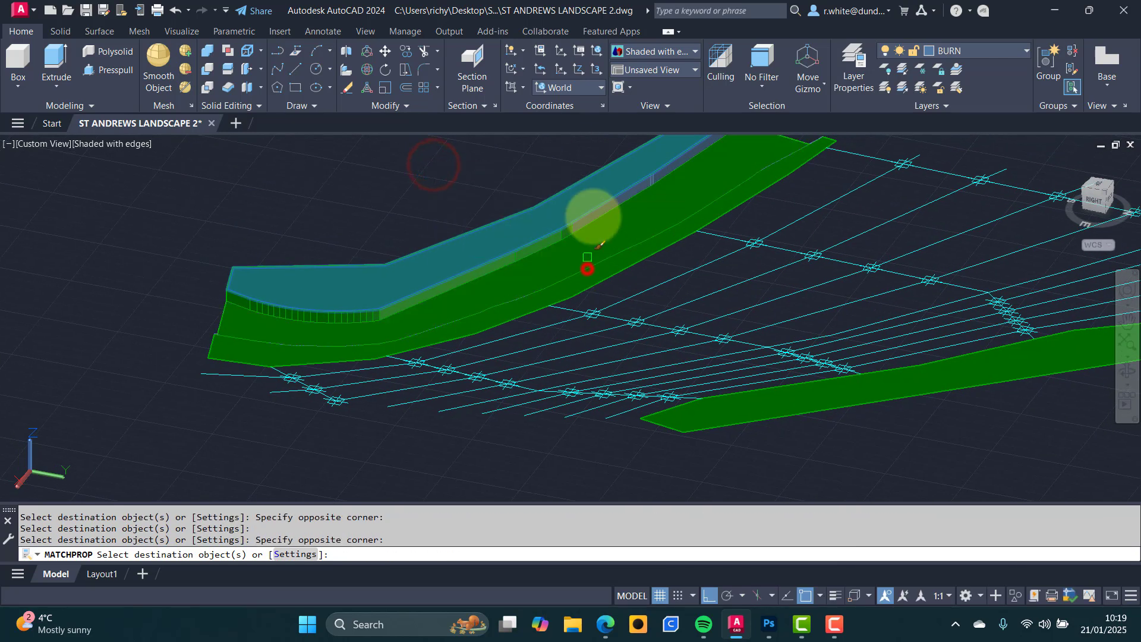
left_click(507, 286)
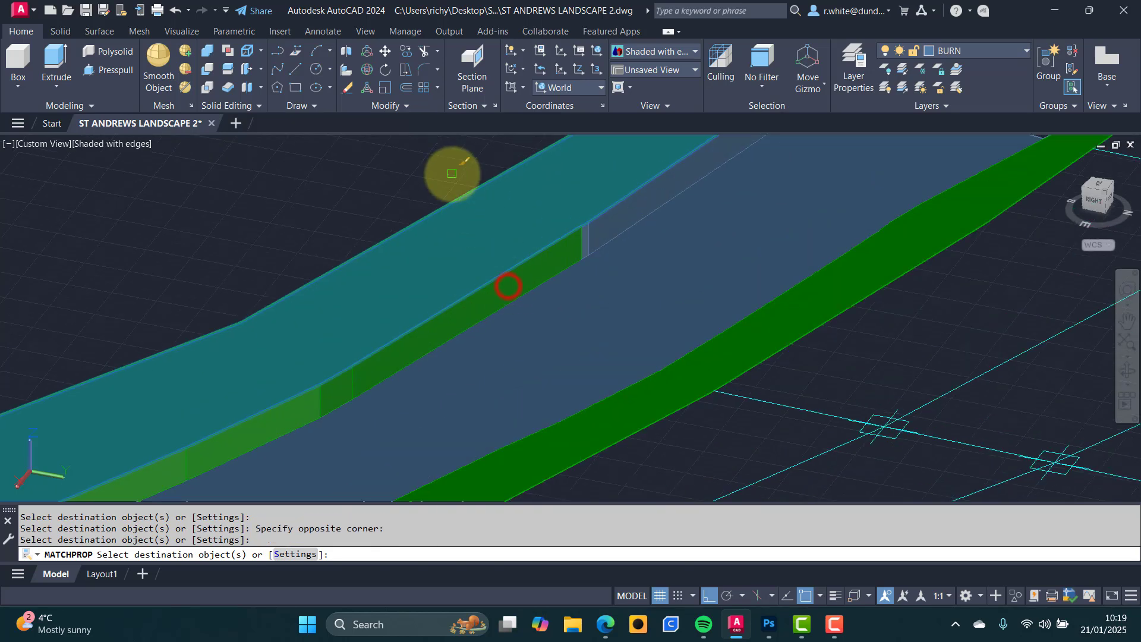
left_click_drag(428, 160, 642, 288)
scroll(621, 221, "down", 4)
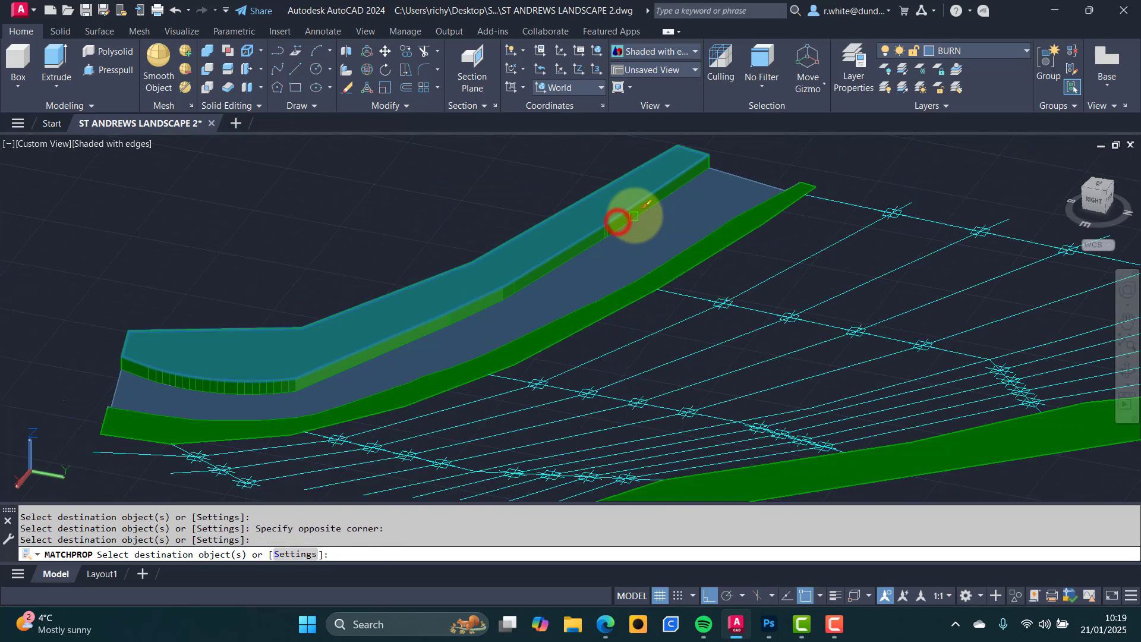
Apply the matched green properties to the opposite channel wall, from its far end towards the middle.
middle_click_drag(497, 301, 97, 318, "shift")
left_click(102, 275)
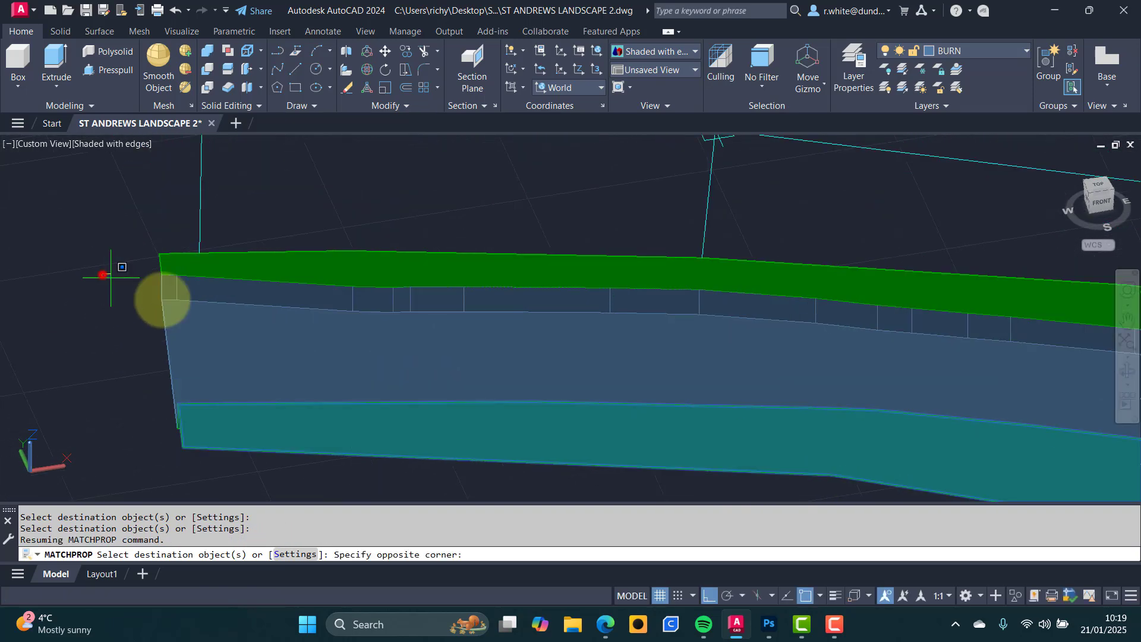
left_click(780, 350)
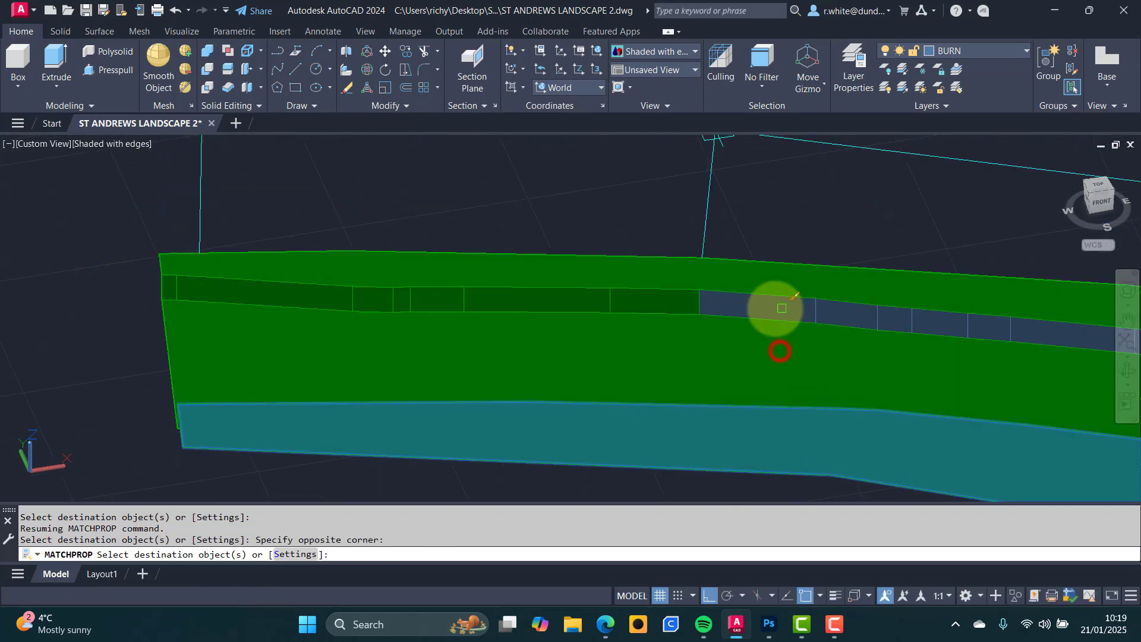
middle_click_drag(833, 309, 419, 279, "shift")
scroll(420, 279, "down", 3)
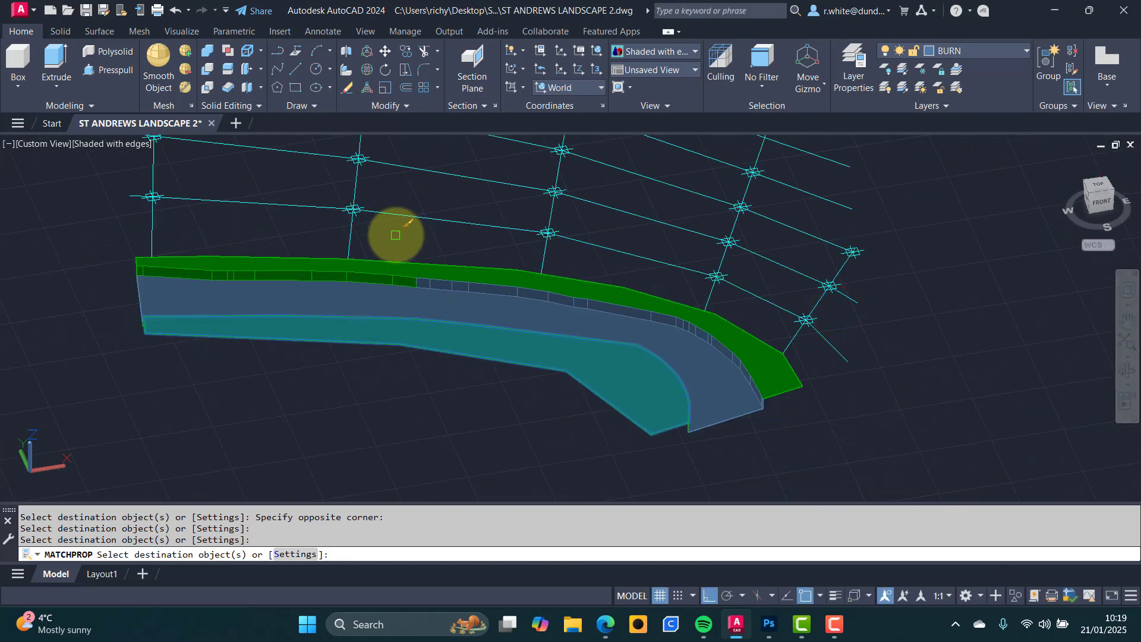
left_click(395, 234)
left_click(550, 311)
Apply the matched green properties to the middle wall faces beneath the narrow bank, up to the bend.
scroll(484, 257, "up", 3)
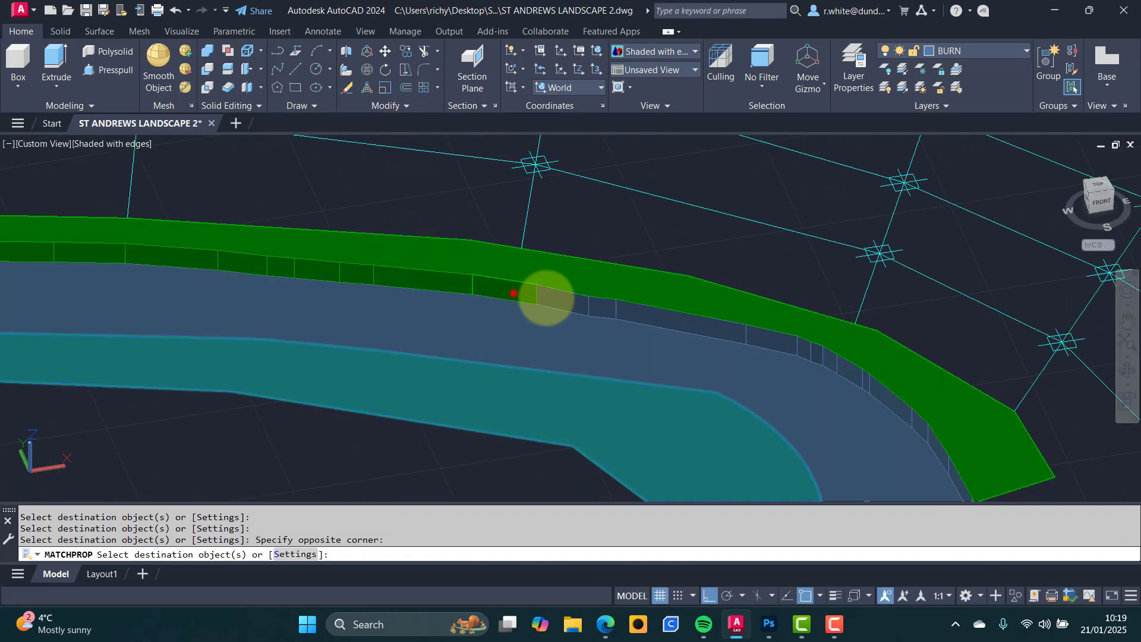
left_click(570, 305)
left_click(552, 229)
left_click(790, 372)
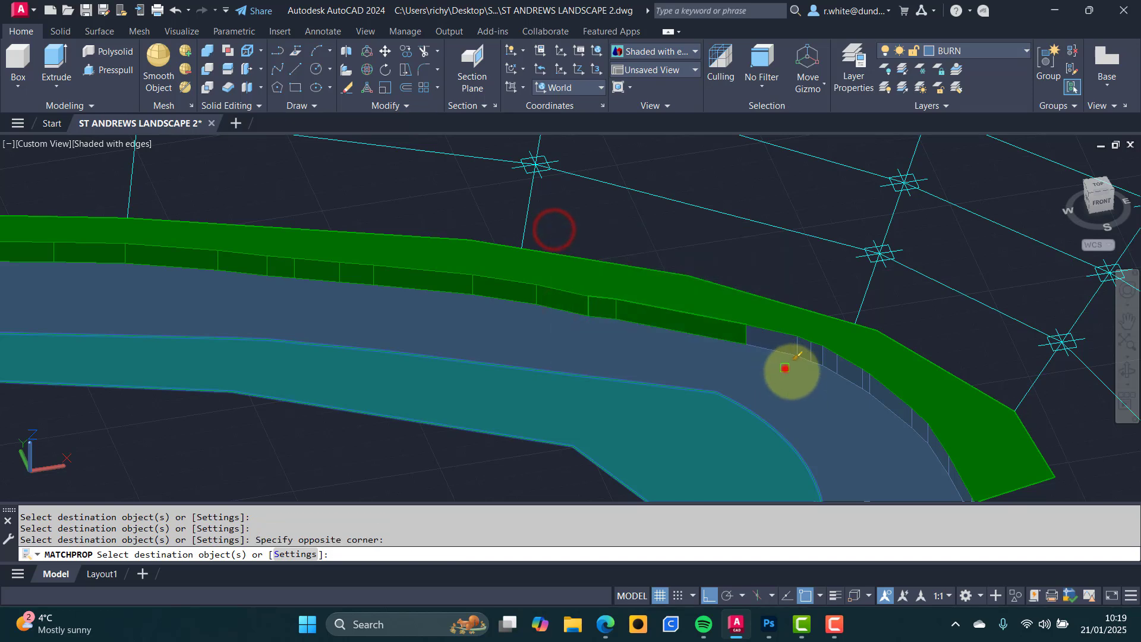
Apply the matched green properties to the last wall faces around the narrow bank's bend and finish Match Properties.
middle_click_drag(789, 372, 529, 326)
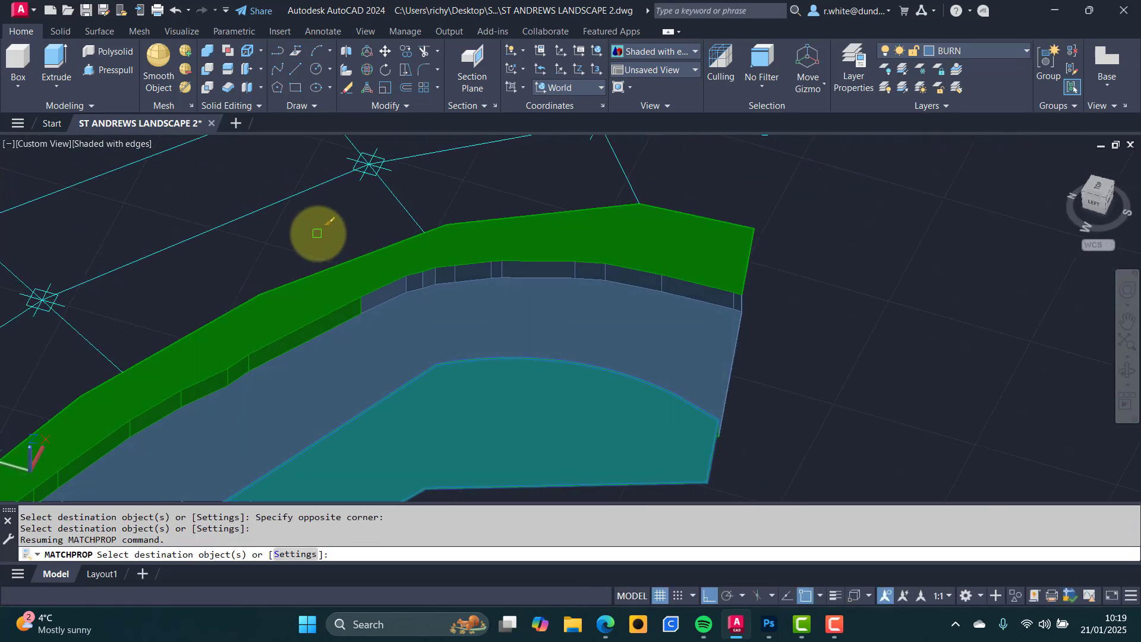
left_click(315, 226)
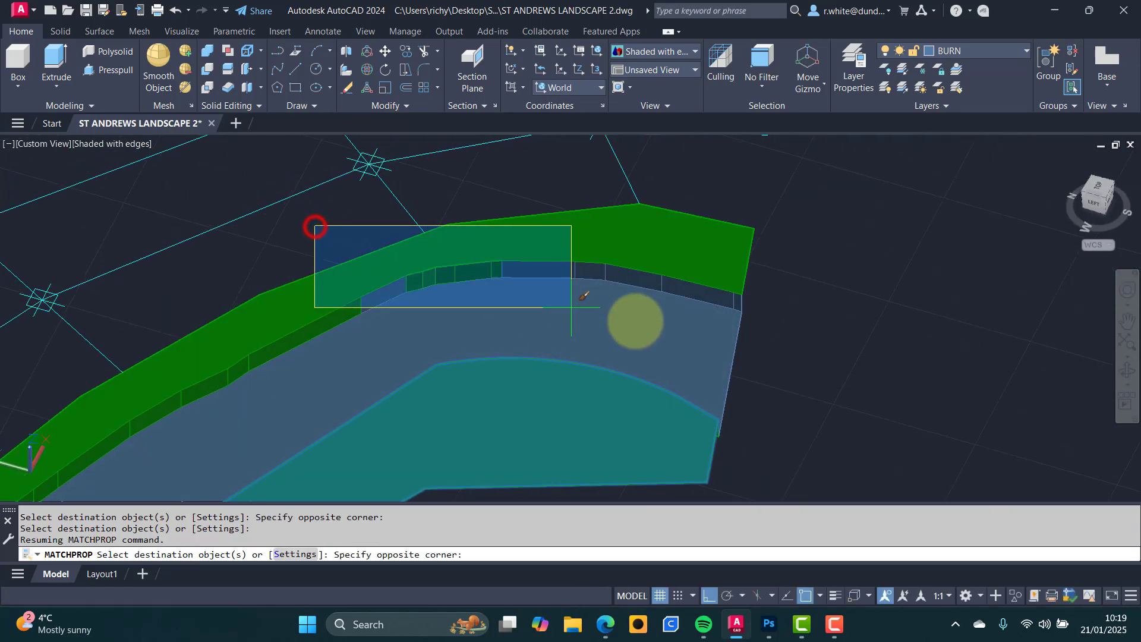
left_click(755, 330)
middle_click_drag(700, 326, 542, 400, "shift")
key("Return")
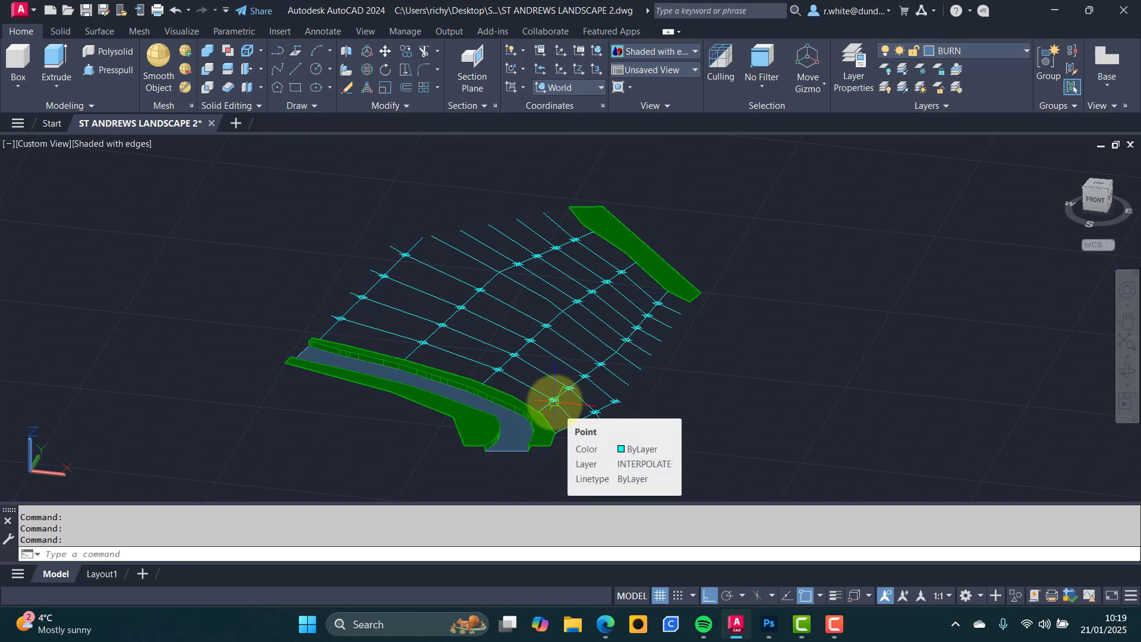
Make INTERPOLATE the current layer.
middle_click_drag(453, 298, 501, 316, "shift")
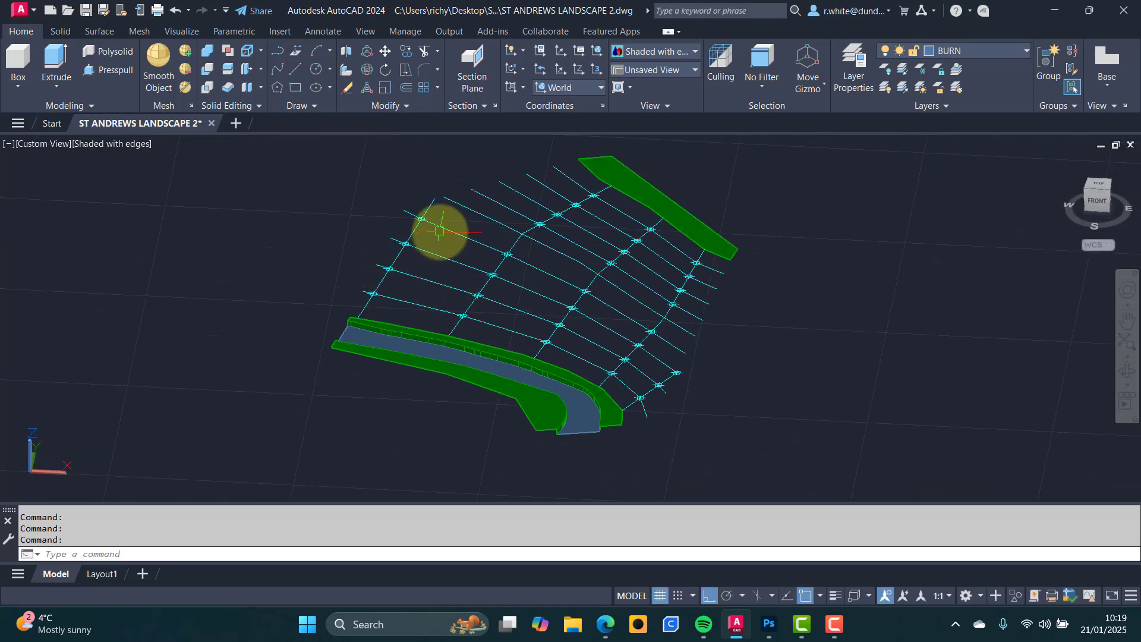
middle_click_drag(458, 237, 454, 273)
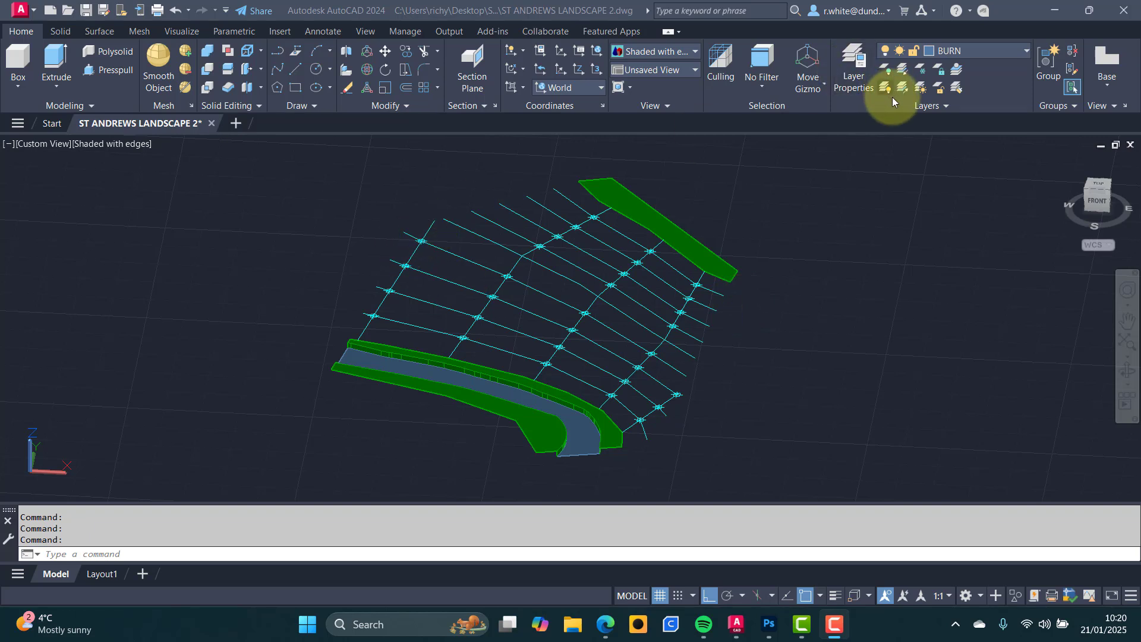
left_click(995, 51)
left_click(1027, 51)
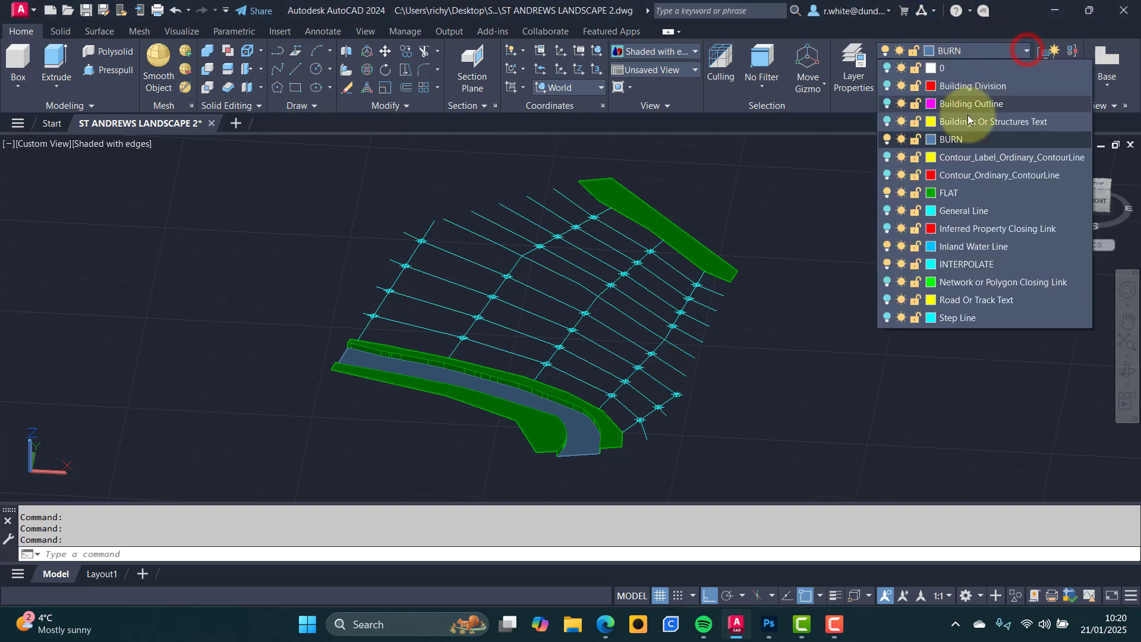
left_click(966, 267)
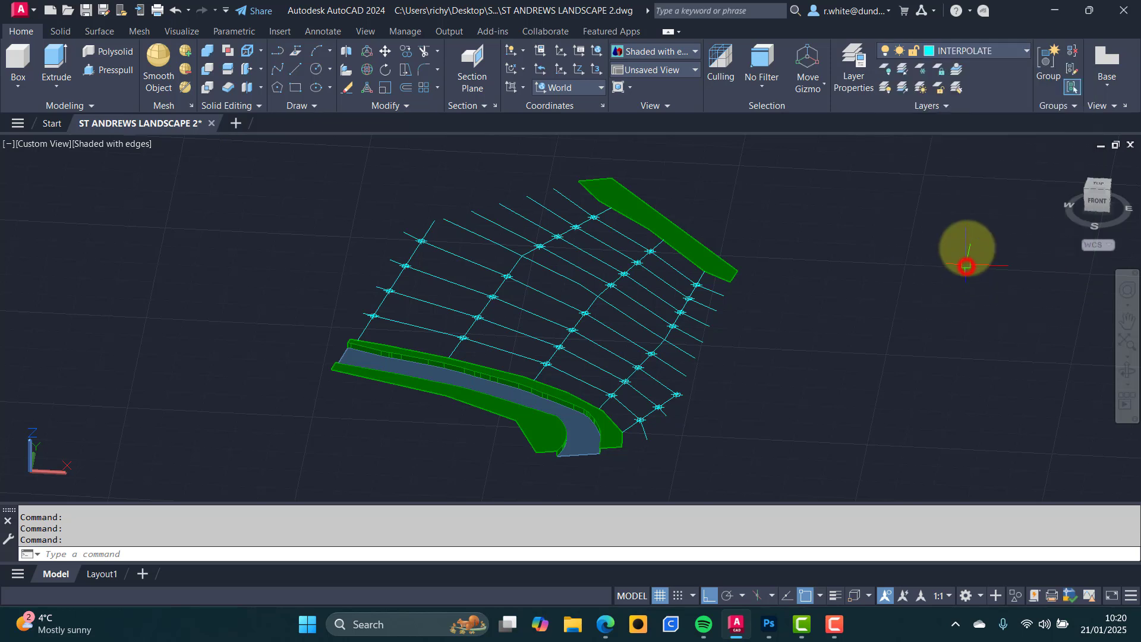
Turn on layer 0 to display the site boundary outline.
left_click(1010, 51)
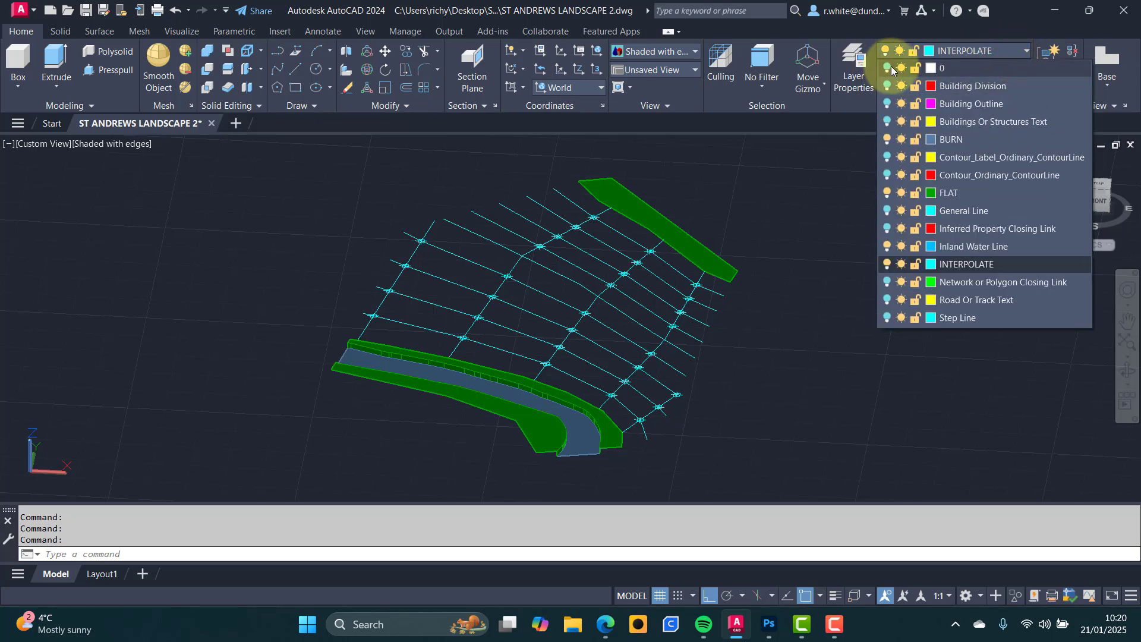
left_click(891, 69)
left_click(835, 276)
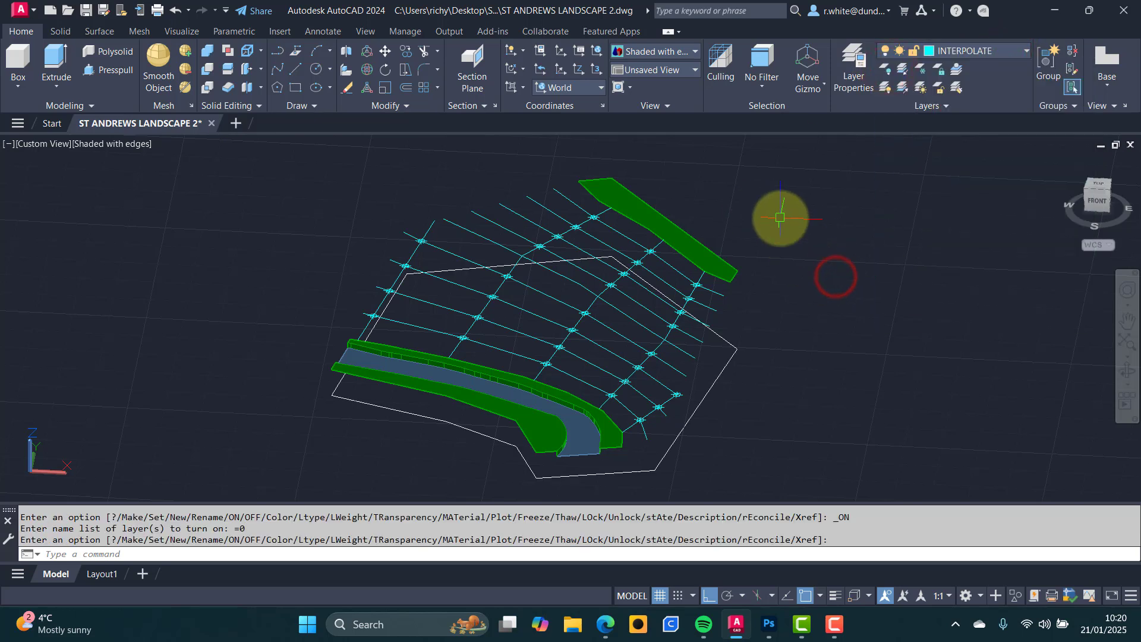
key("Escape")
key("Escape")
key("Escape")
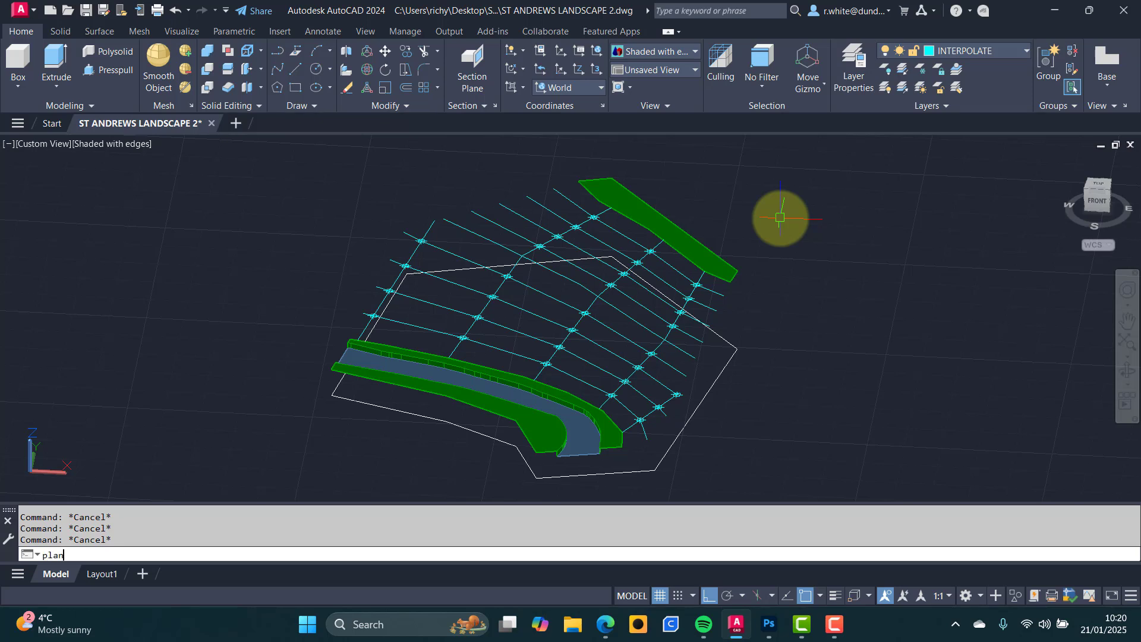
Switch to the plan view of the current UCS with the PLAN command.
key("Return")
key("Return")
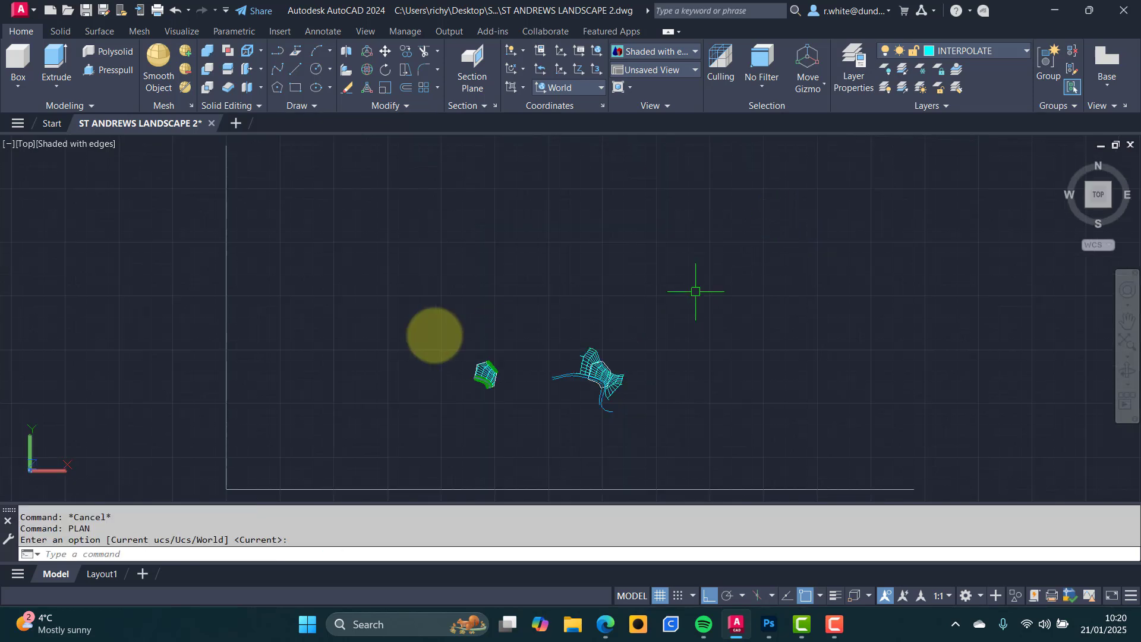
scroll(451, 365, "up", 5)
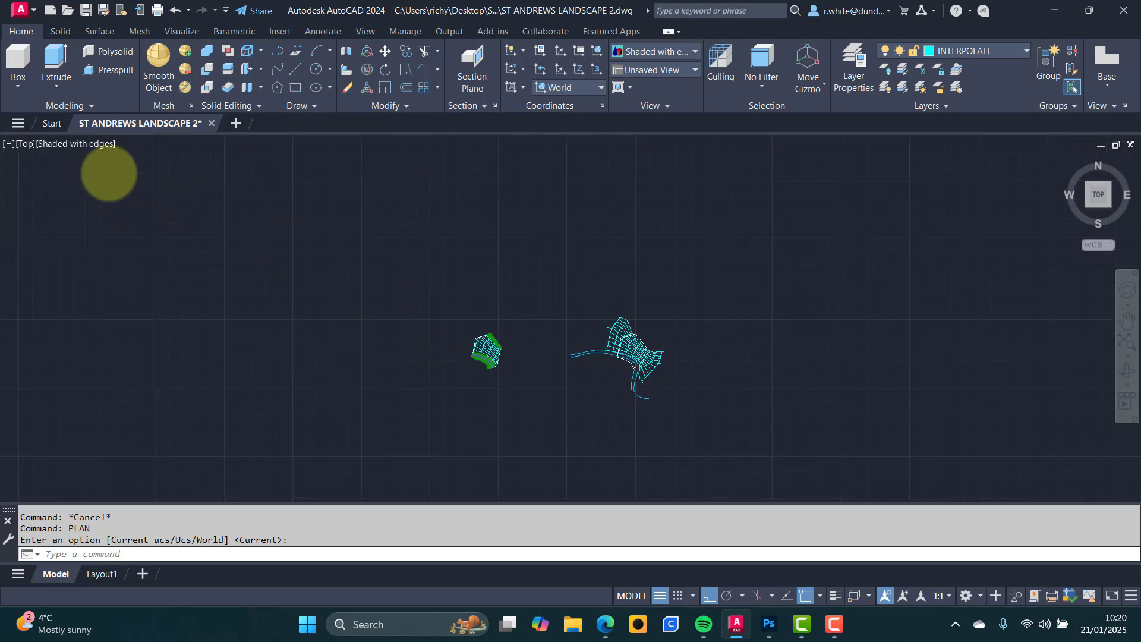
Change the visual style of the plan view to 2D Wireframe.
left_click(91, 146)
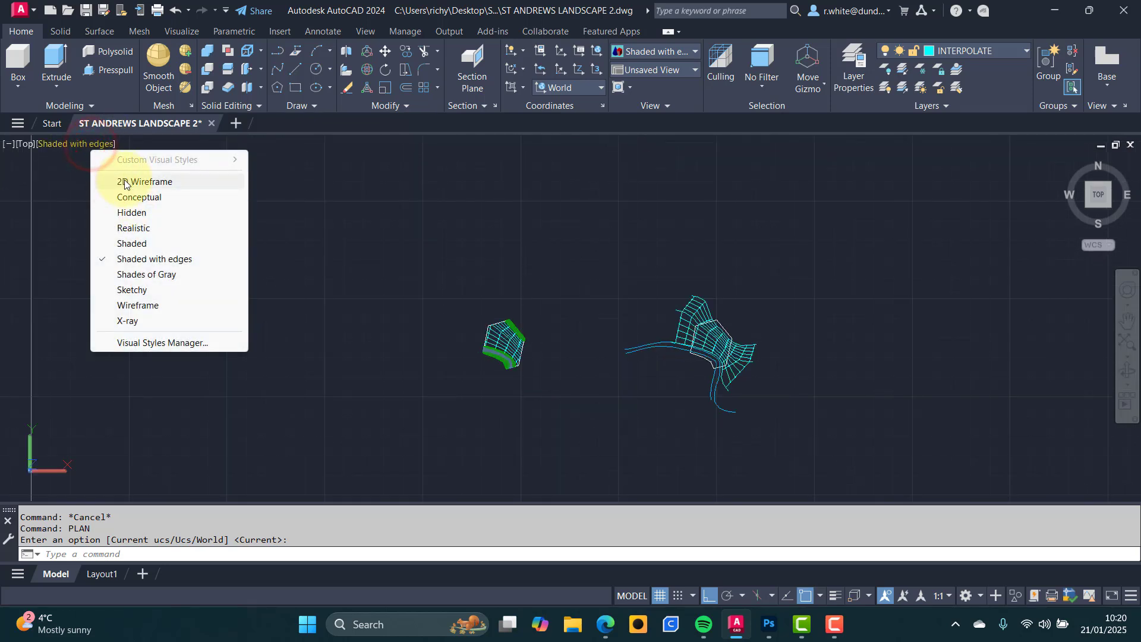
left_click(133, 179)
scroll(506, 359, "up", 7)
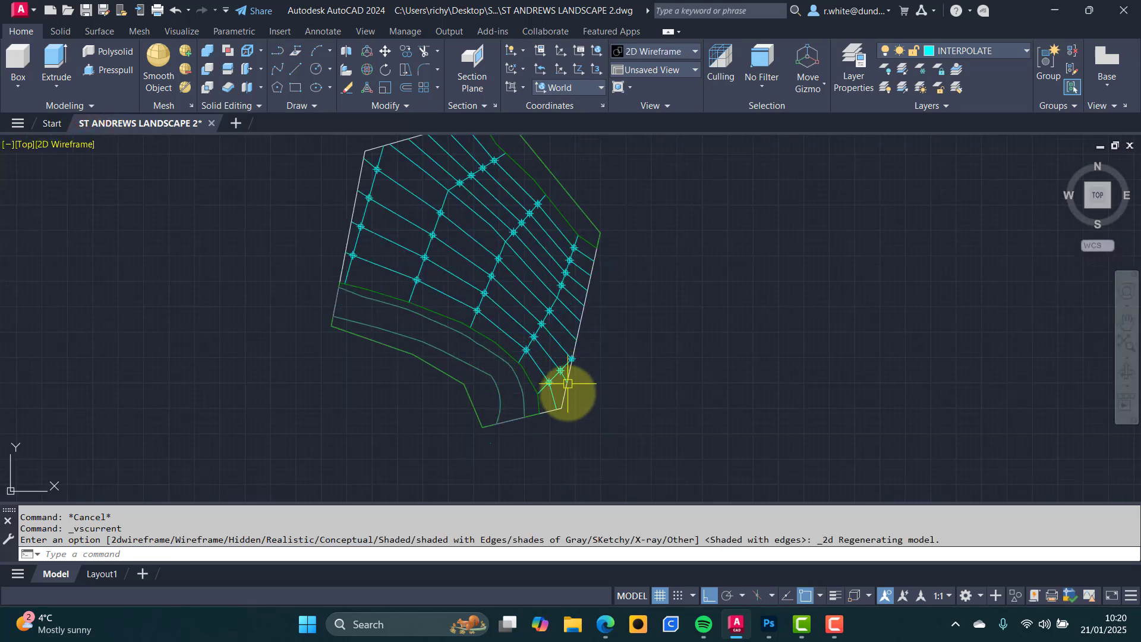
Use ID to read the elevations at the ends of three interpolation lines nearest the site boundary's northwest corner.
scroll(558, 410, "up", 8)
scroll(502, 424, "down", 3)
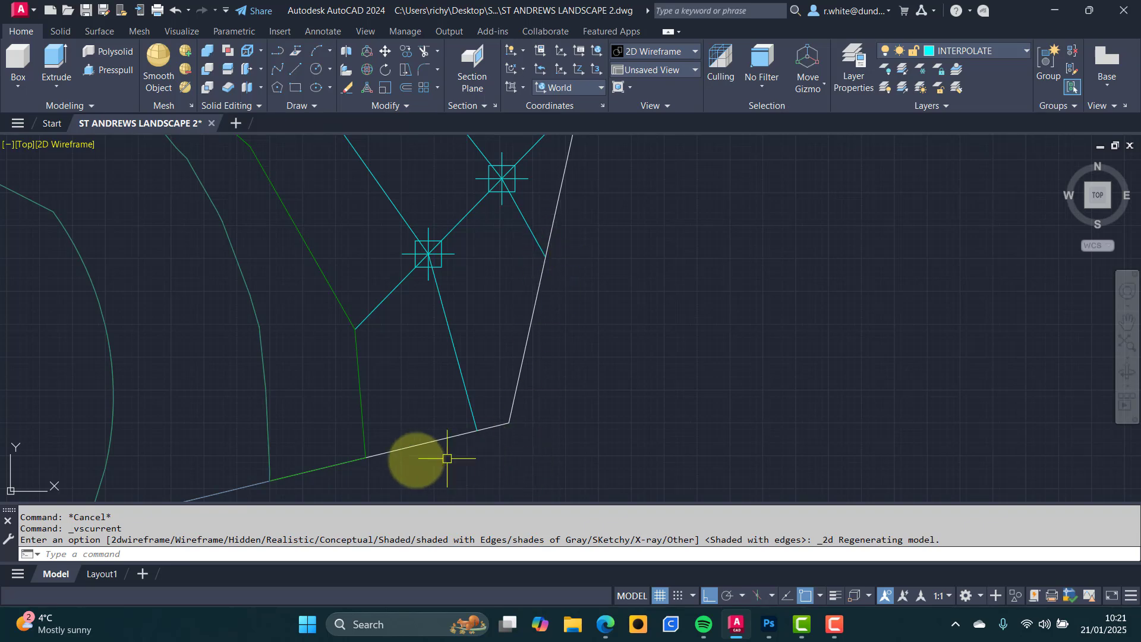
scroll(537, 258, "down", 5)
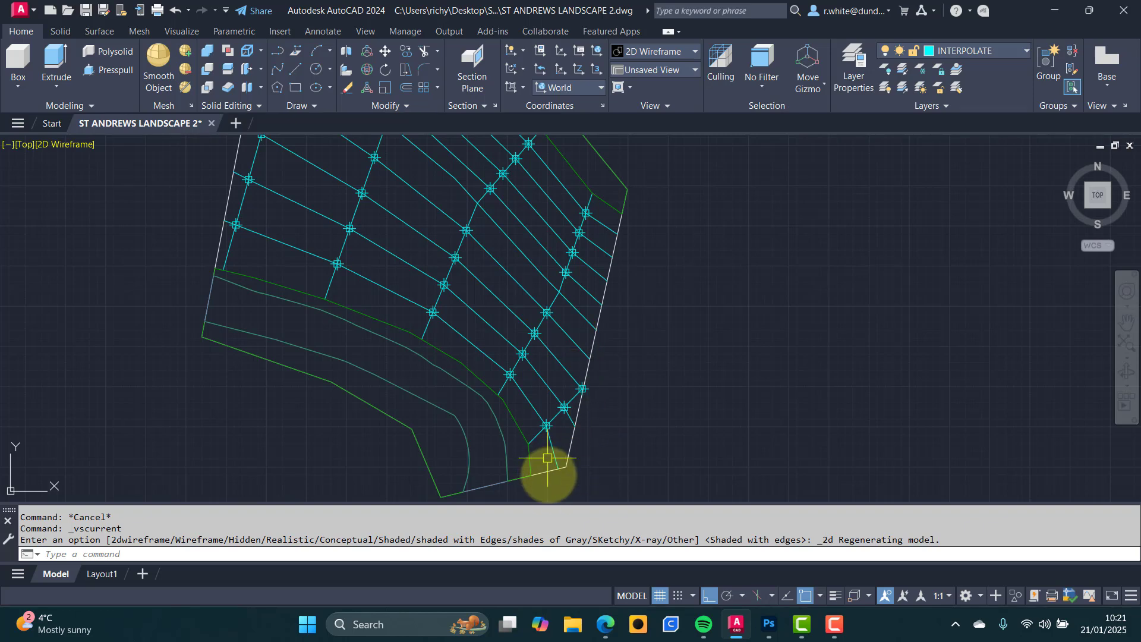
scroll(399, 226, "up", 5)
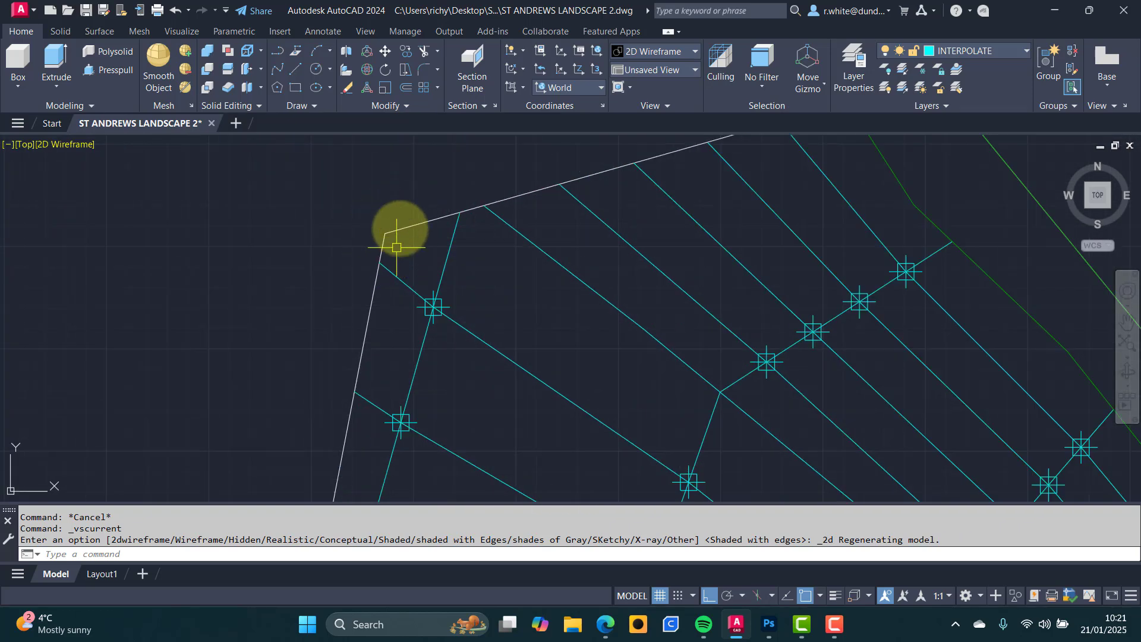
scroll(388, 241, "up", 2)
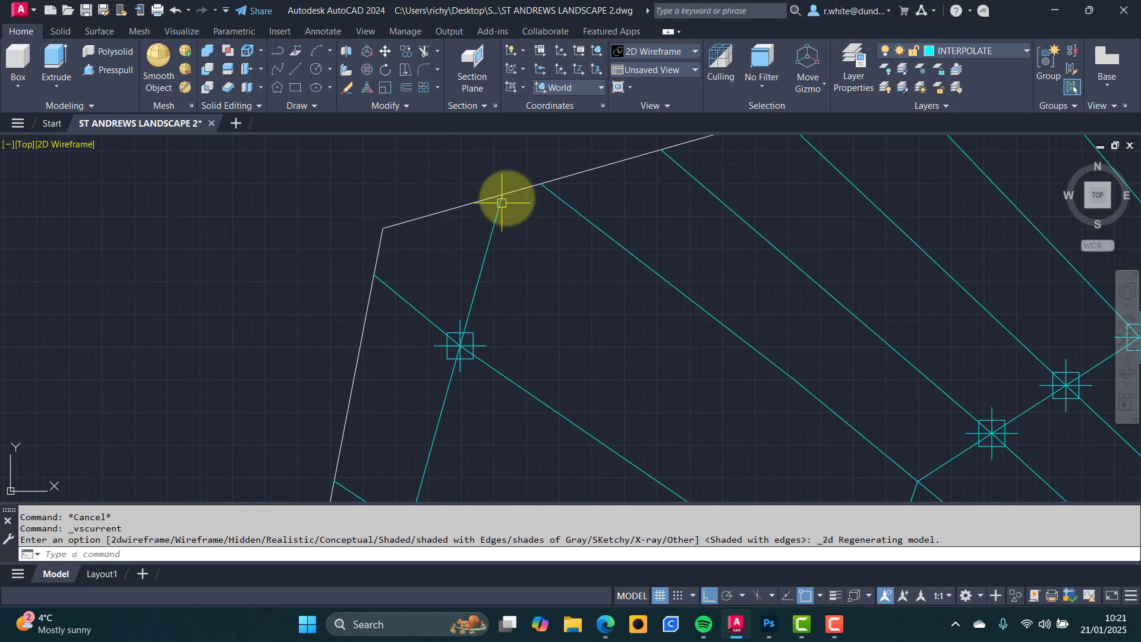
key("Escape")
key("Escape")
type("id")
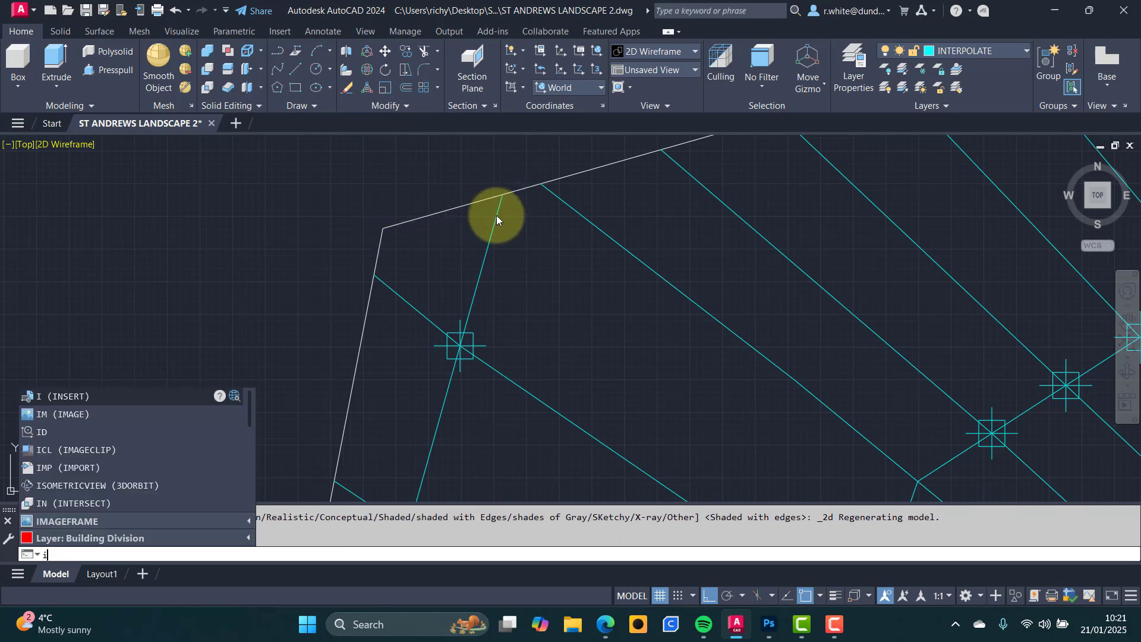
key("Return")
left_click(501, 211)
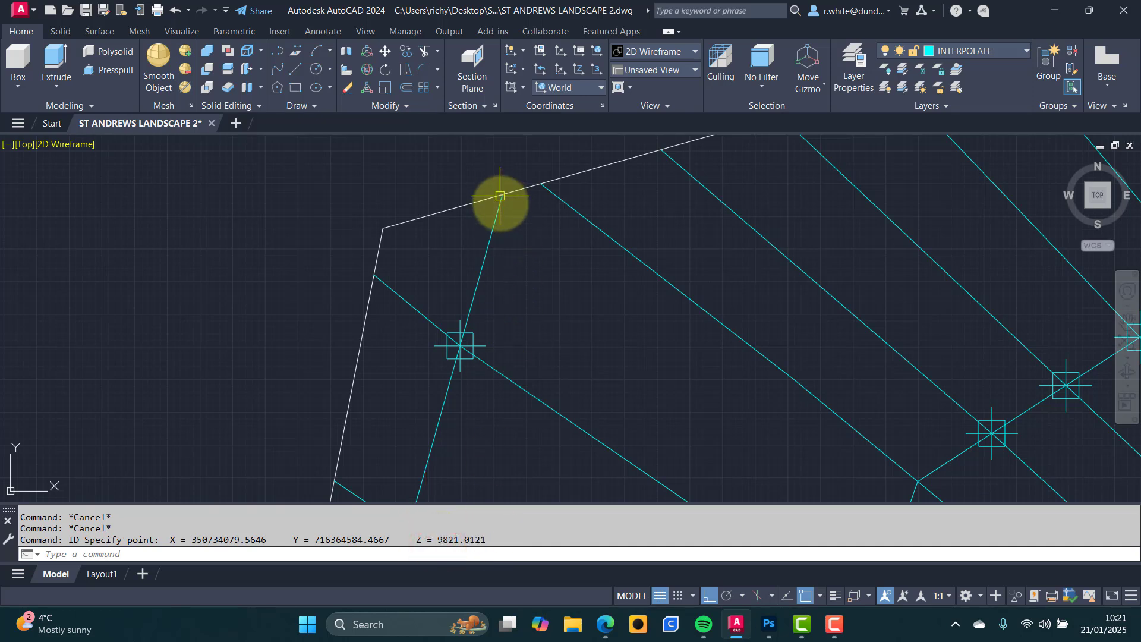
key("Return")
left_click(567, 199)
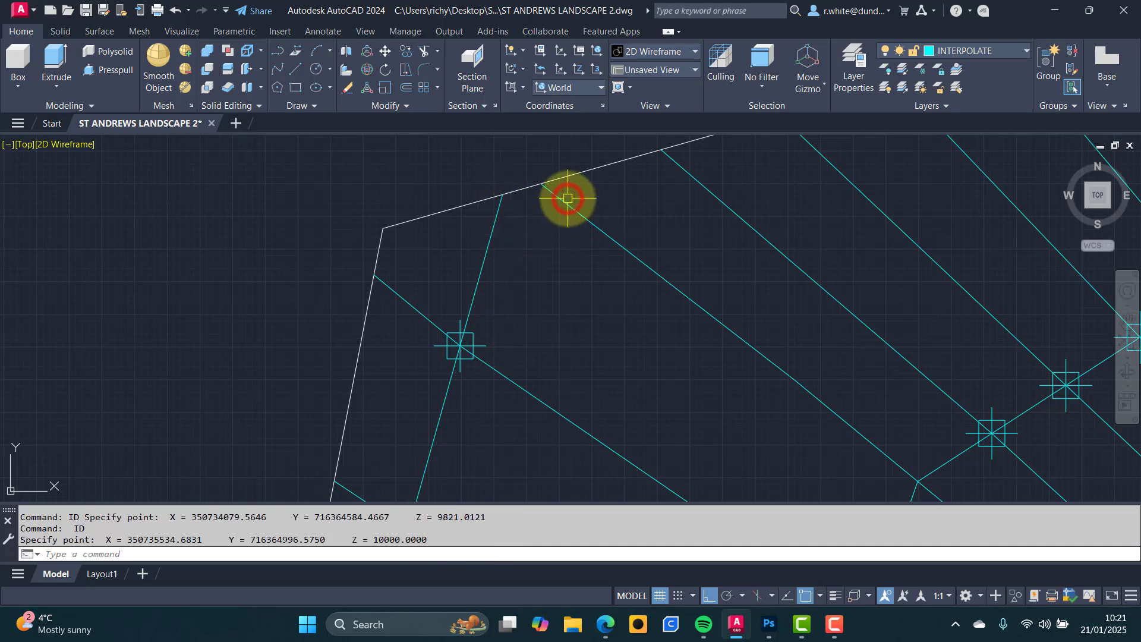
key("Return")
left_click(400, 296)
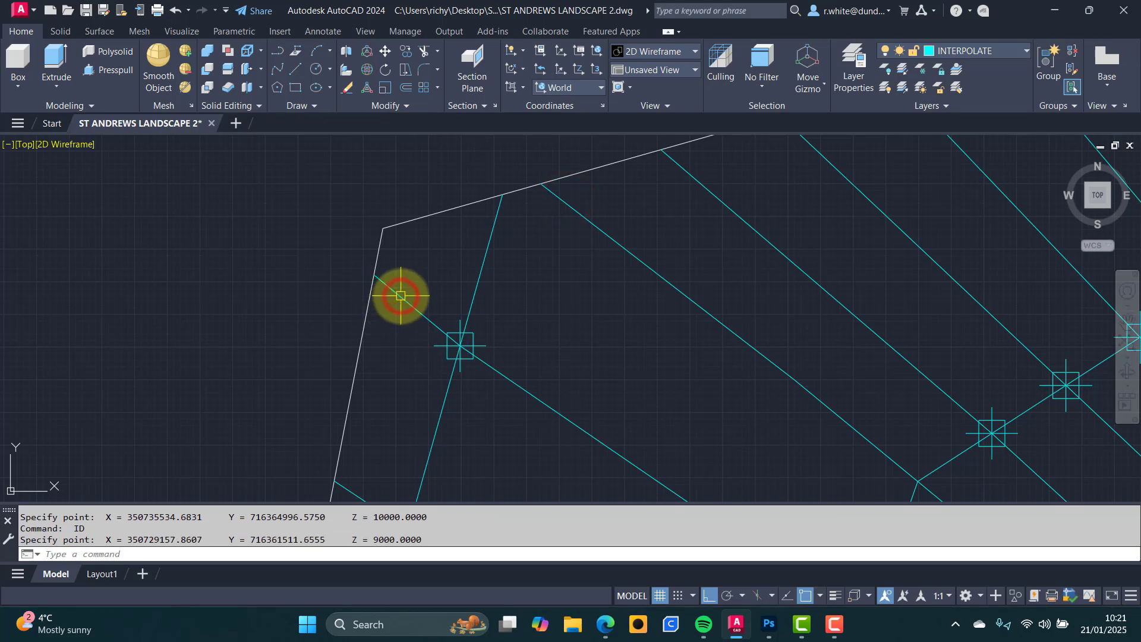
Use ID to check the Z value of the site boundary's northwest corner.
key("Return")
key("Escape")
key("Return")
left_click(388, 231)
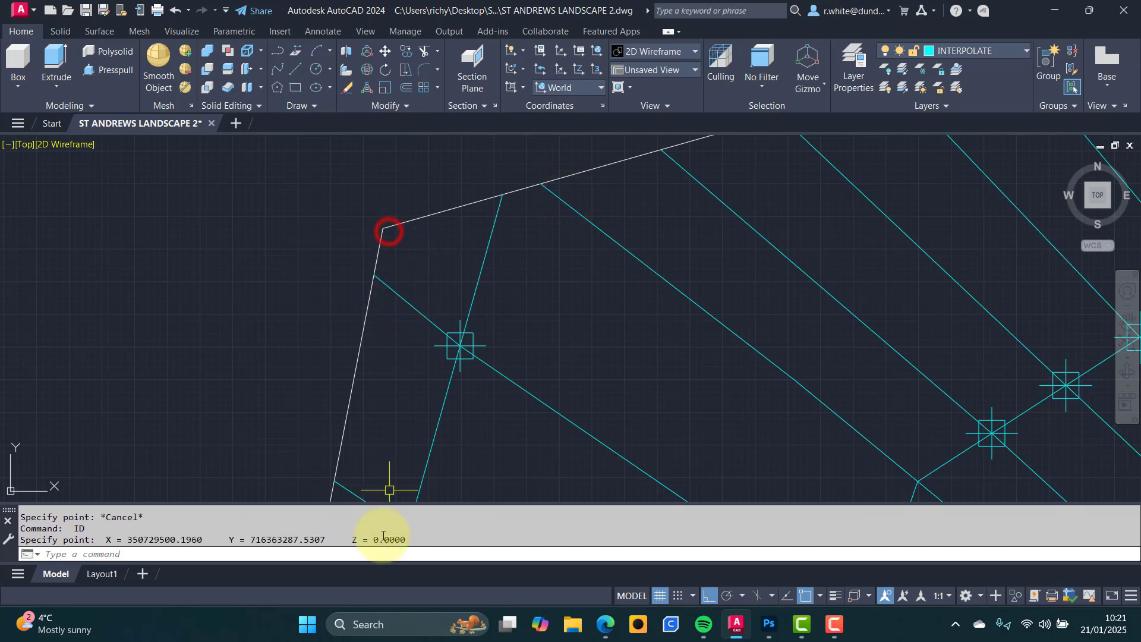
left_click_drag(351, 540, 444, 540)
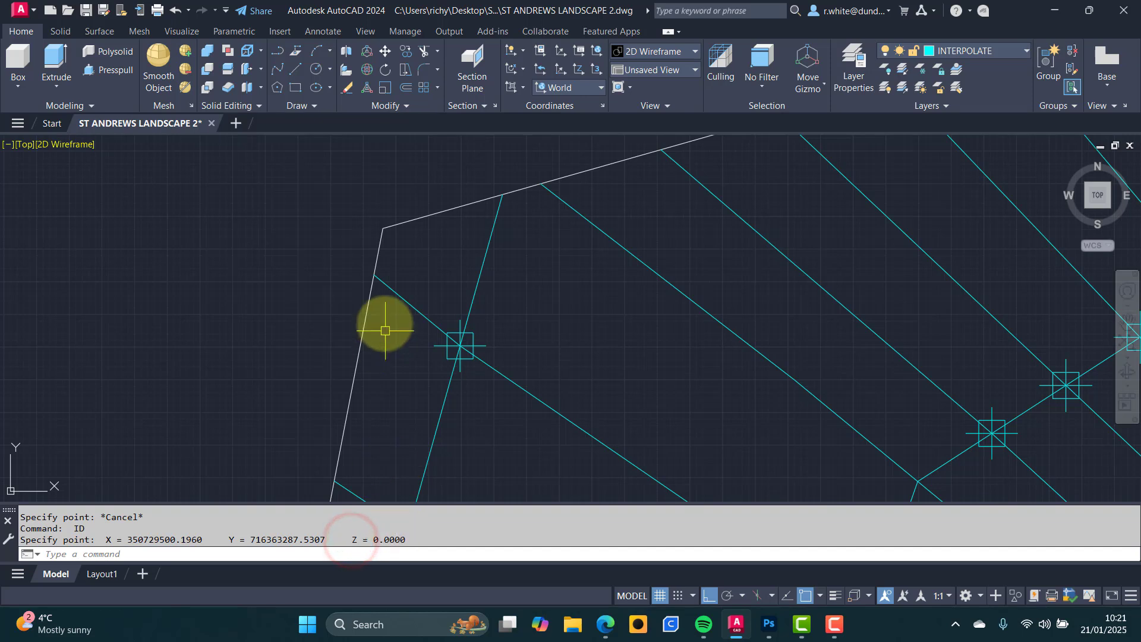
key("Escape")
key("Escape")
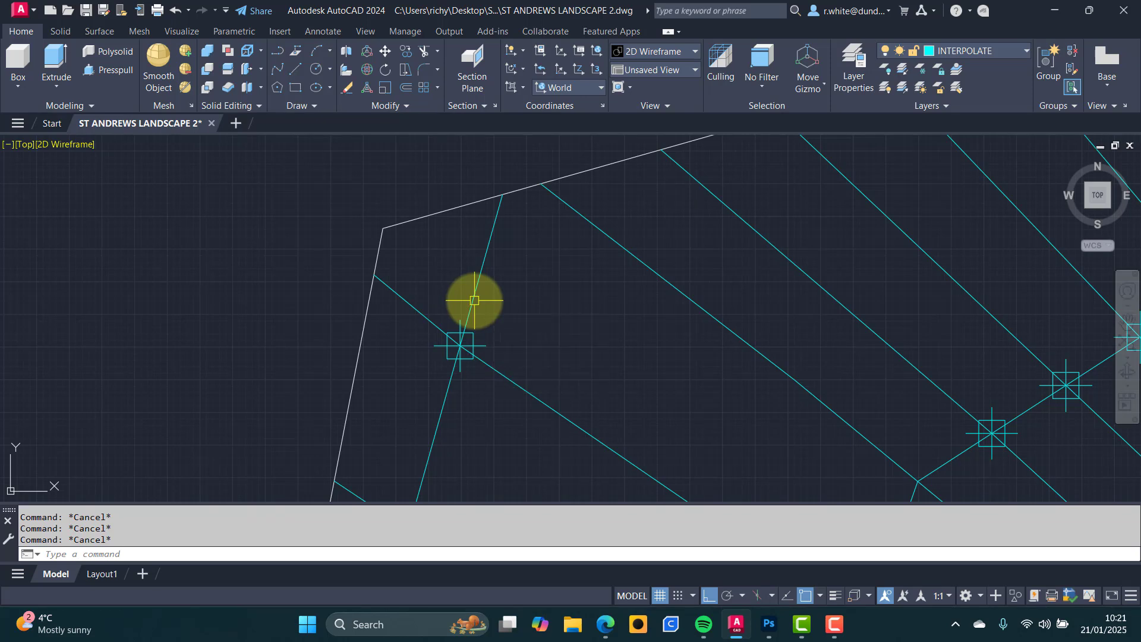
Turn on the Nearest object snap in addition to Endpoint.
left_click(820, 595)
left_click(842, 518)
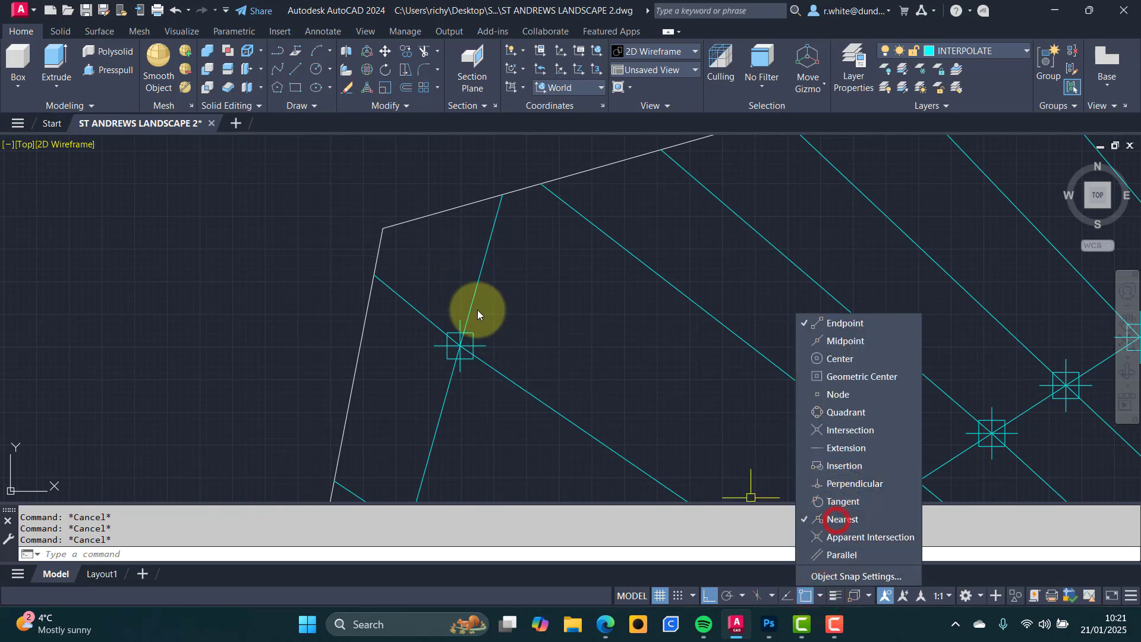
left_click(452, 283)
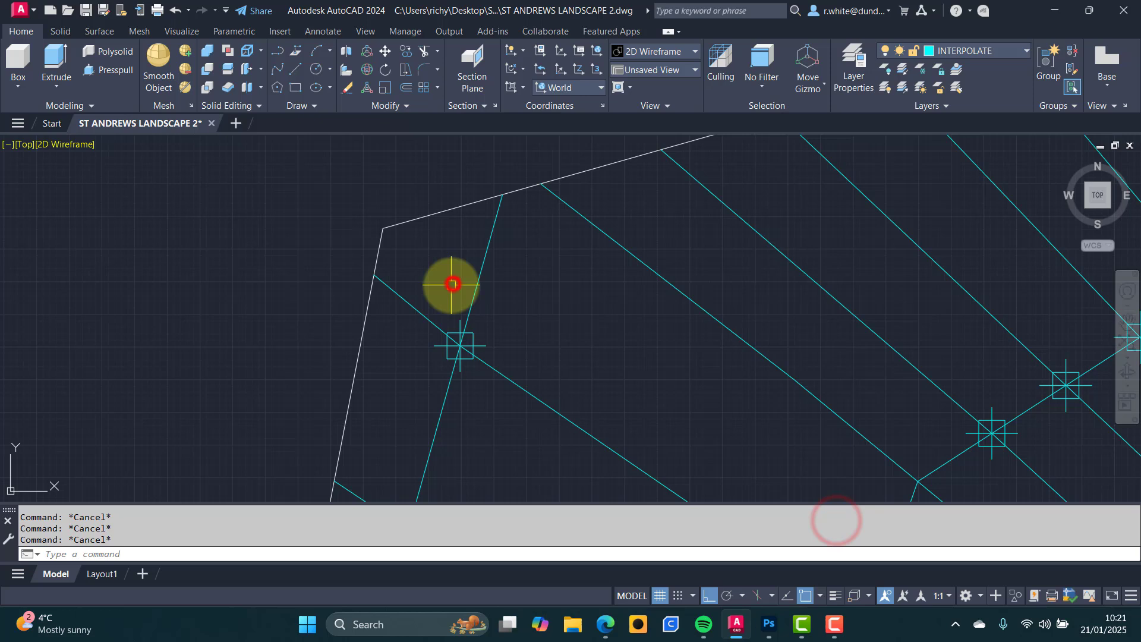
Draw a polyline from the interpolation line just above the uppermost western node to the boundary's northwest corner.
left_click(280, 52)
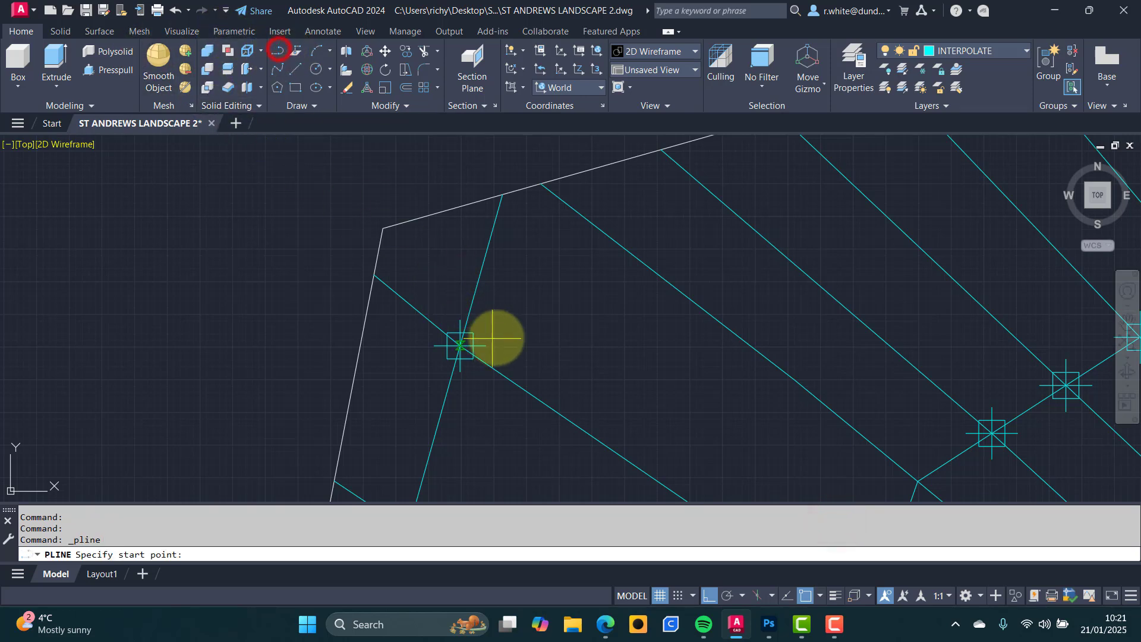
left_click(472, 301)
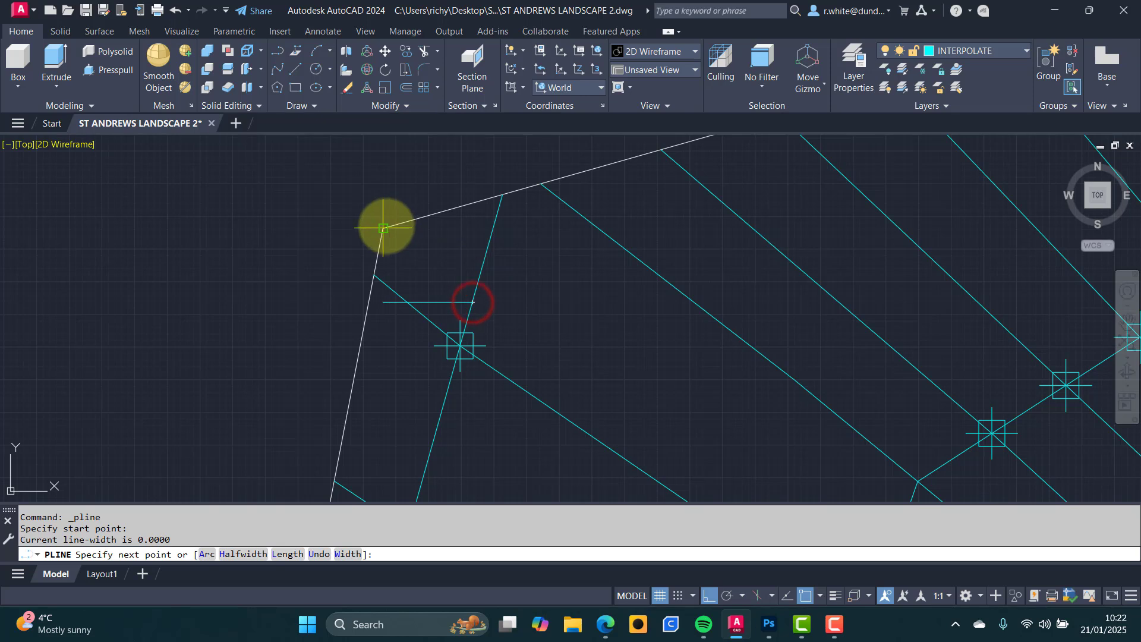
left_click(383, 228)
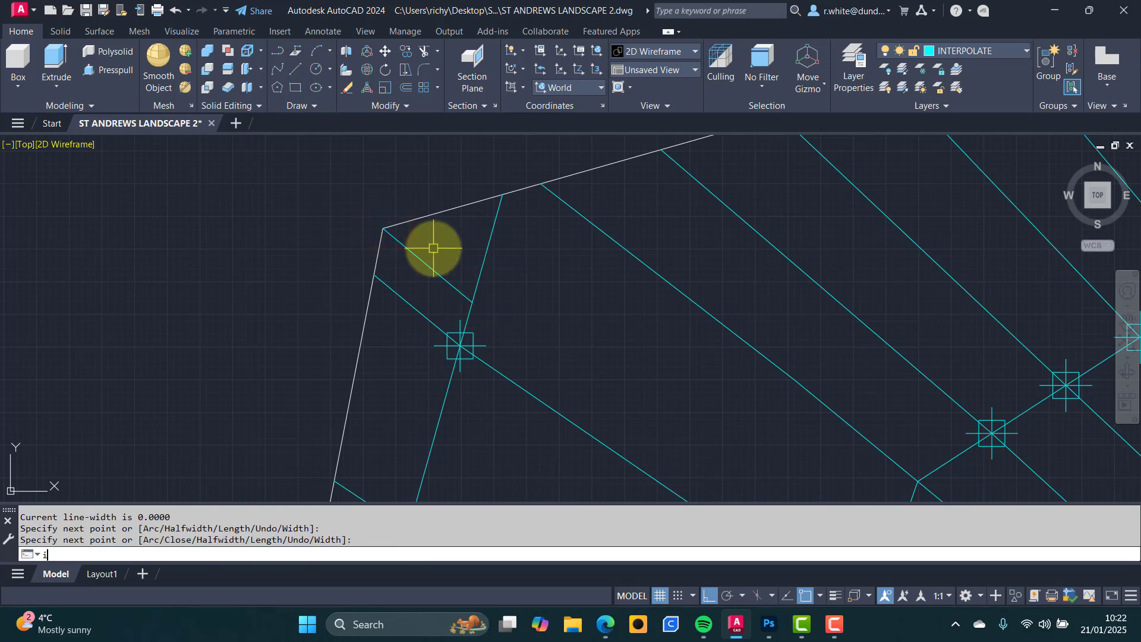
Check the Z value at the northwest corner end of the new polyline with ID.
type("i")
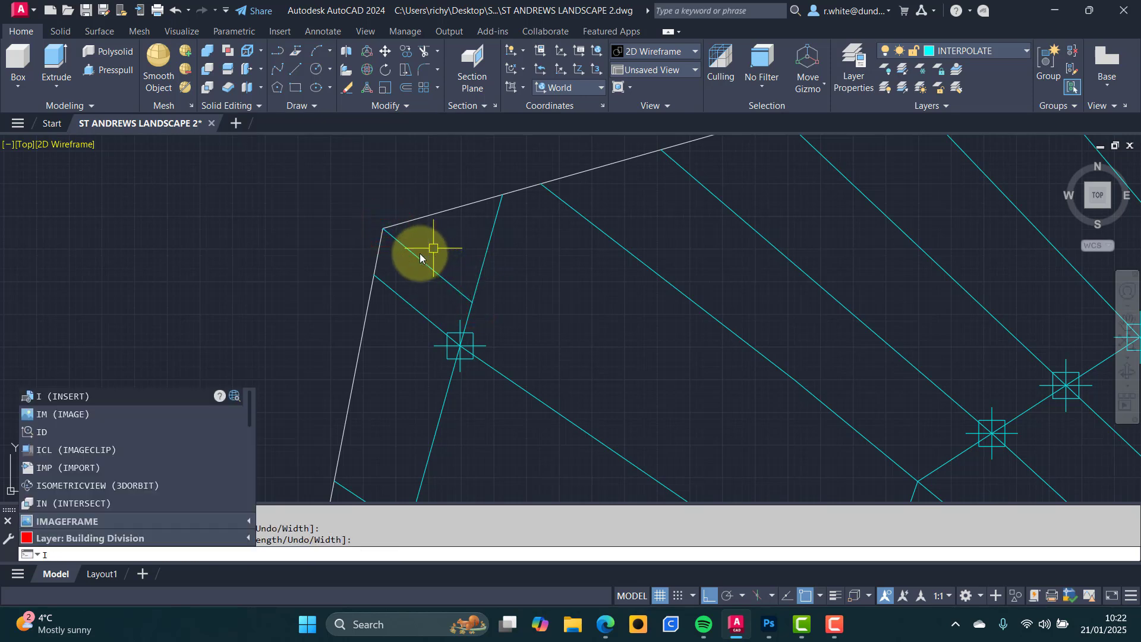
type("d")
key("Return")
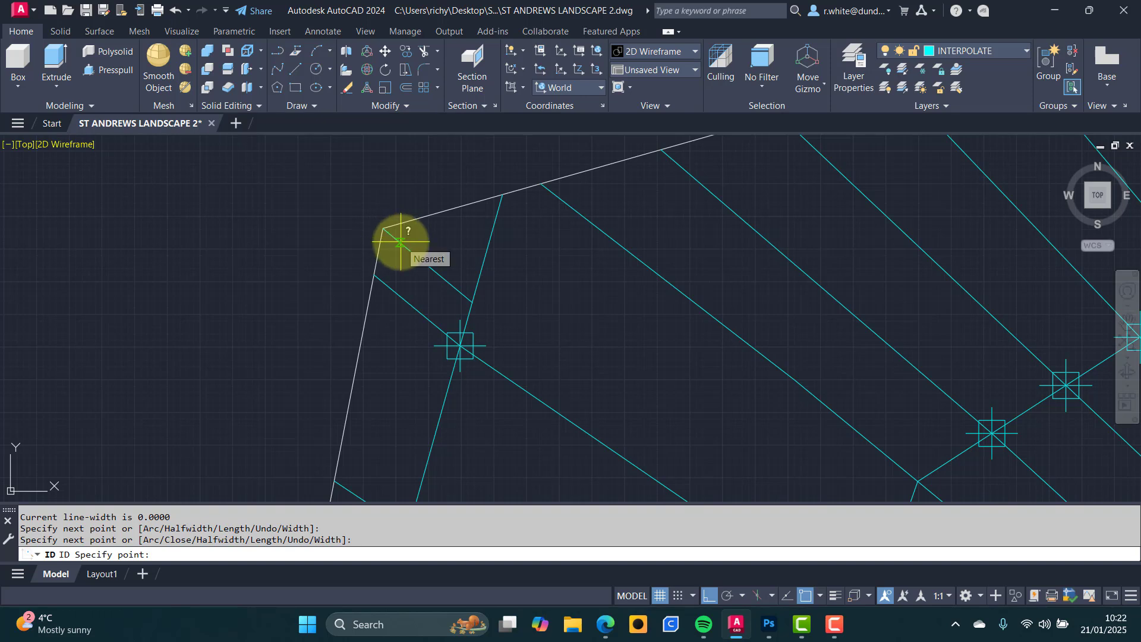
left_click(400, 242)
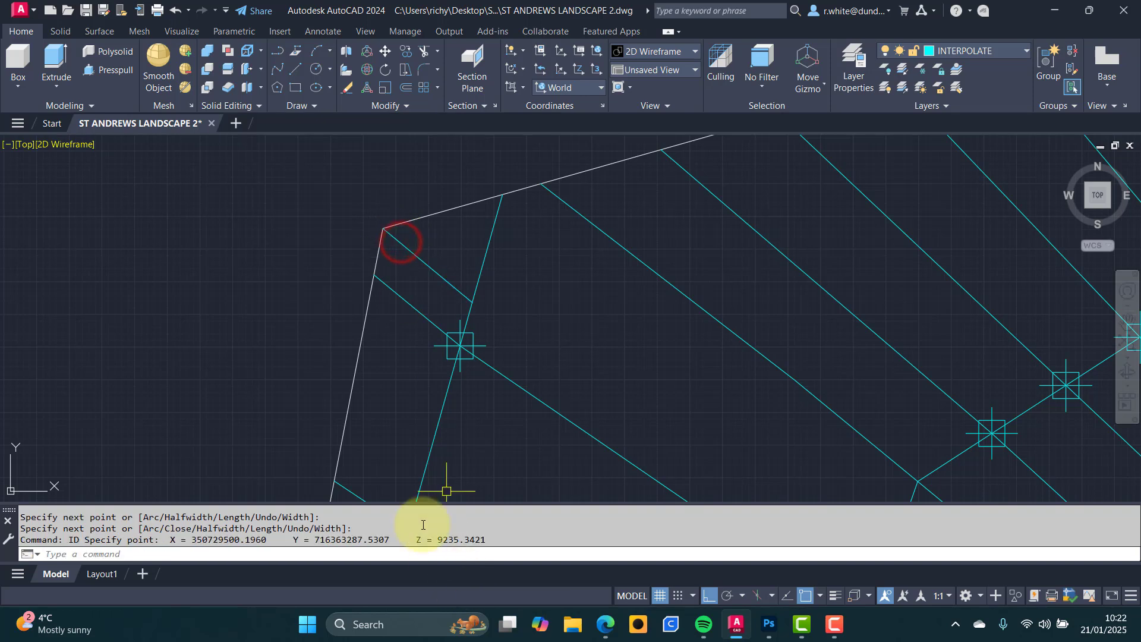
left_click(437, 539)
left_click_drag(494, 539, 434, 542)
left_click(441, 255)
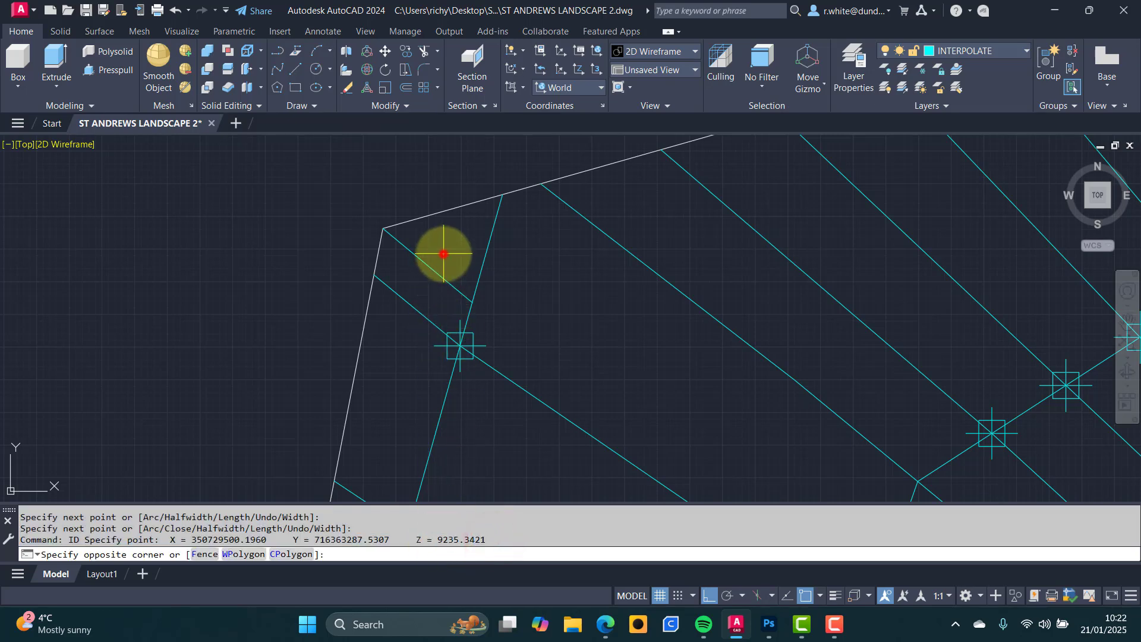
key("Escape")
key("Escape")
key("Escape")
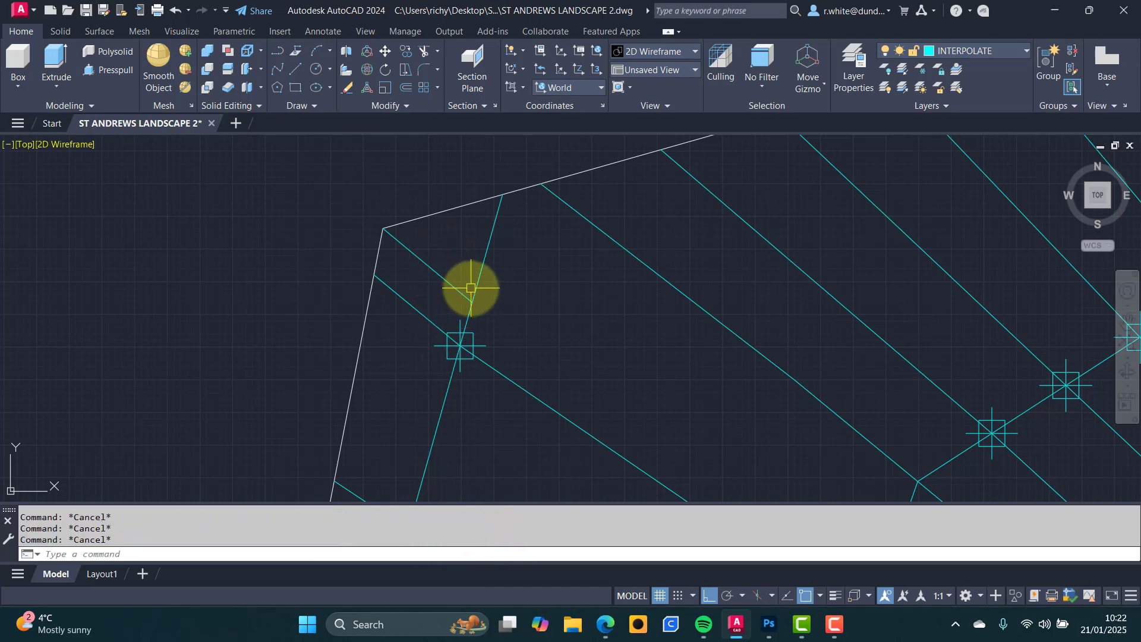
Draw a polyline from the interpolation line between the two southernmost nodes to the boundary's southeast corner.
scroll(479, 288, "down", 5)
middle_click_drag(479, 288, 586, 342)
scroll(613, 356, "up", 8)
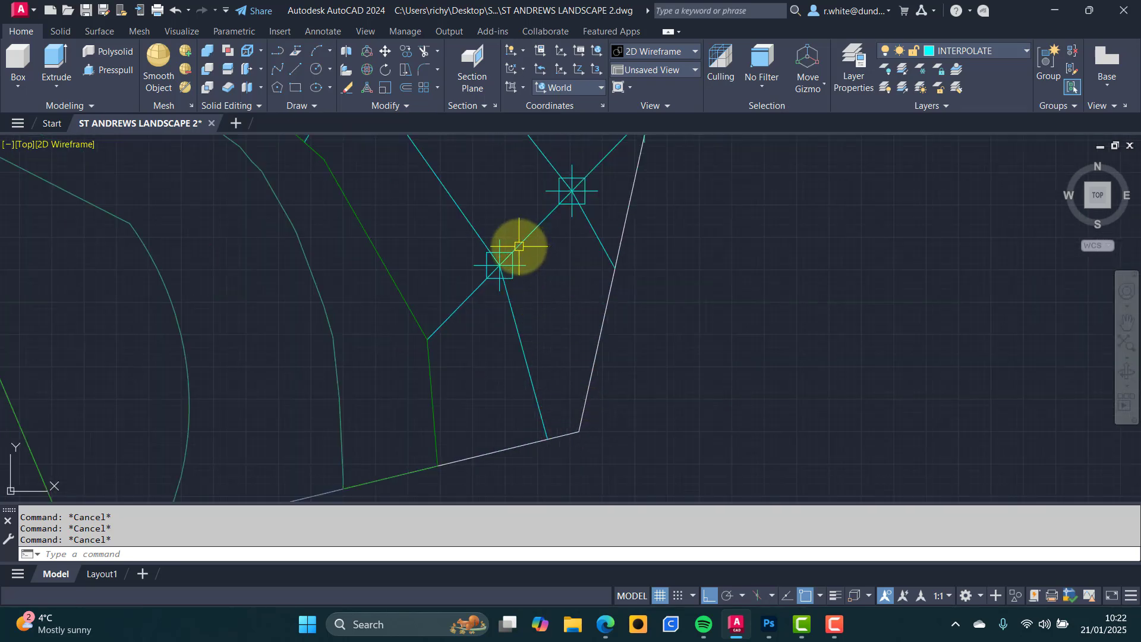
left_click(276, 52)
scroll(520, 245, "up", 2)
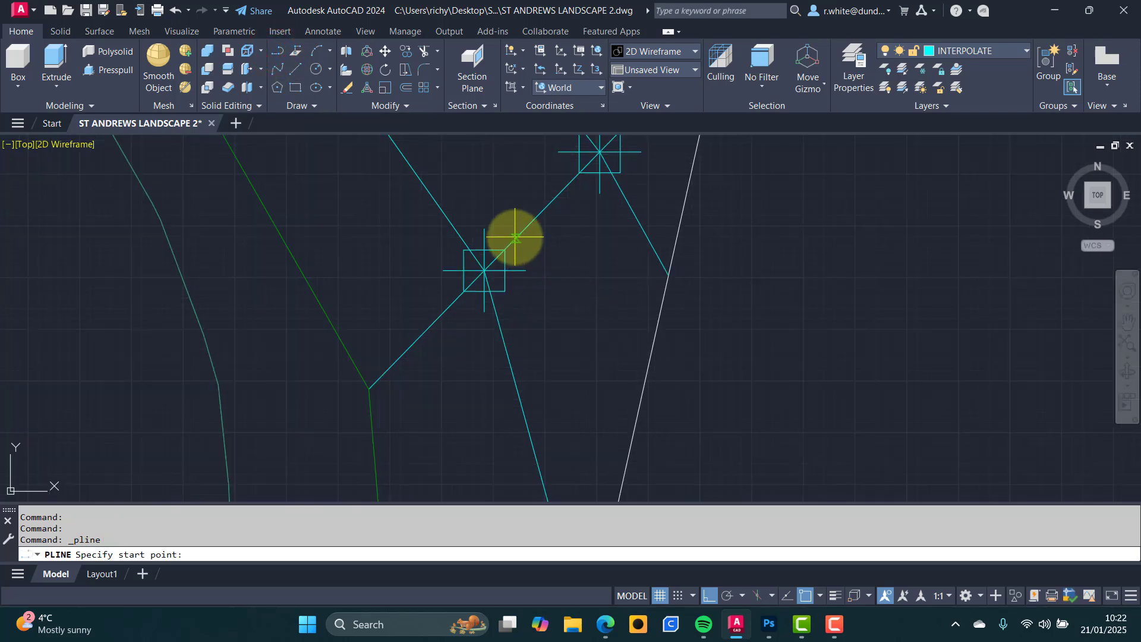
scroll(512, 241, "down", 2)
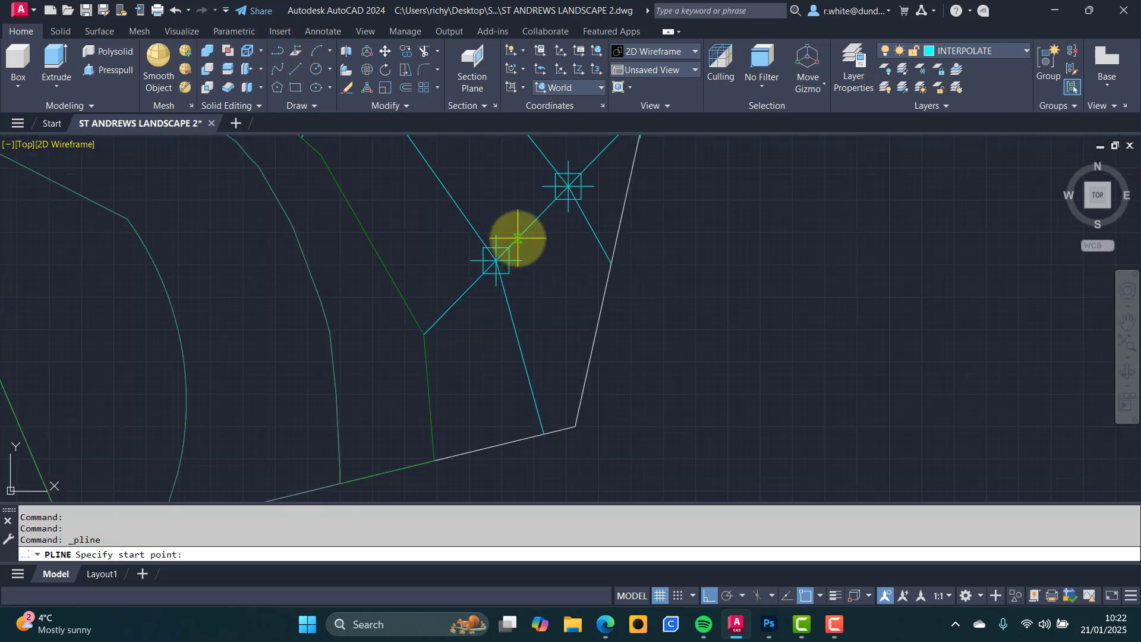
left_click(516, 239)
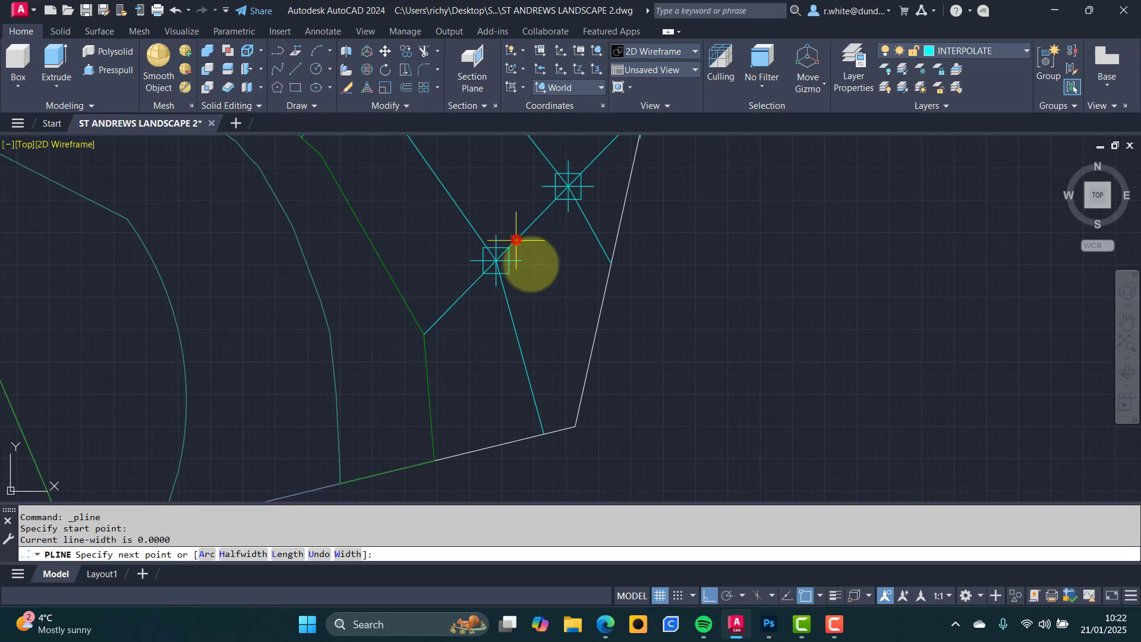
left_click(575, 426)
scroll(570, 419, "up", 2)
key("Escape")
key("Escape")
Check the Z value at the southeast corner end of the second polyline with ID.
type("i")
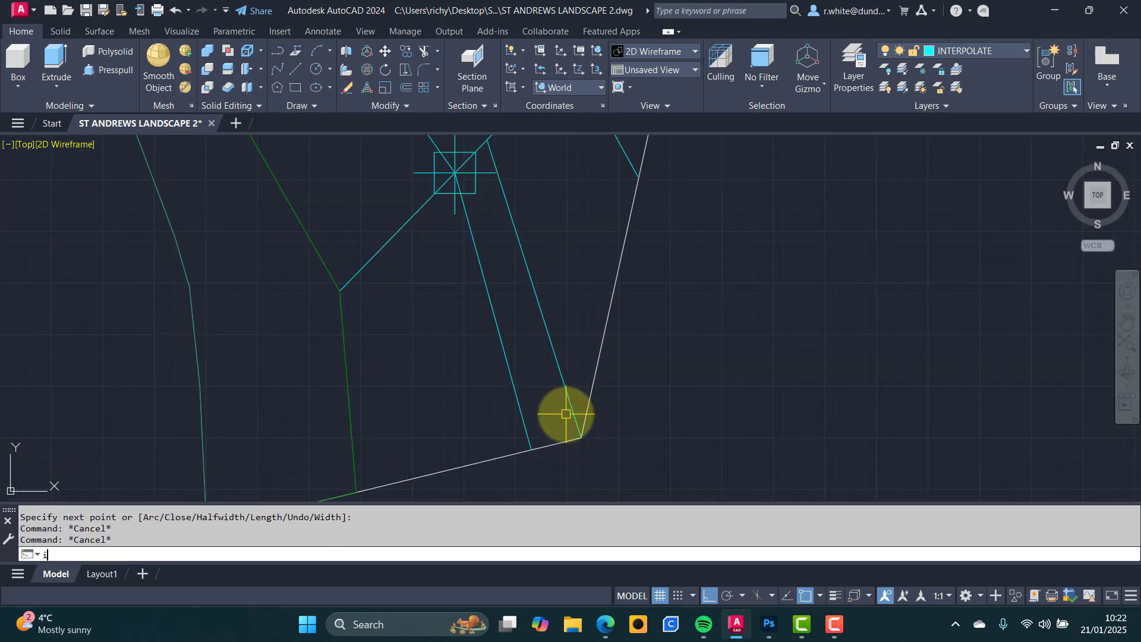
type("d")
key("Return")
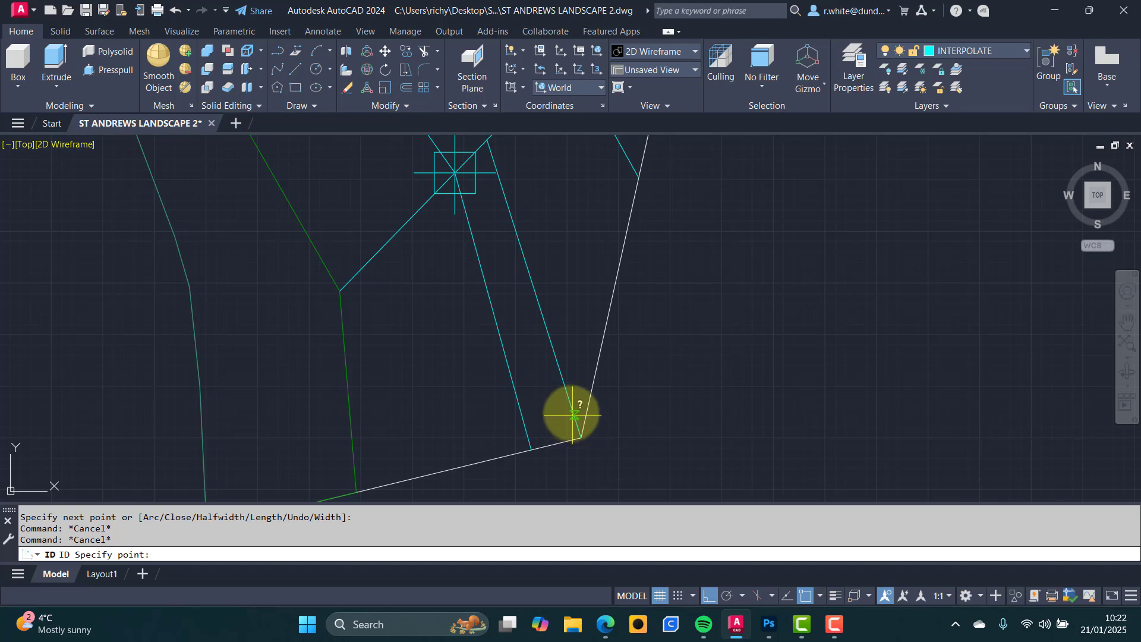
left_click(574, 414)
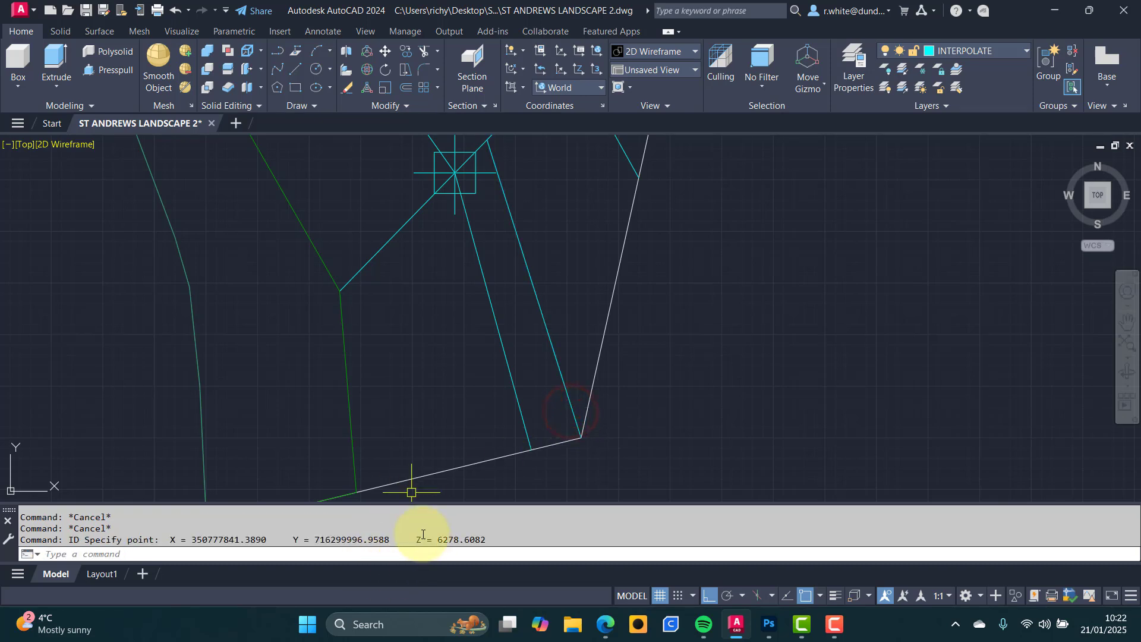
left_click_drag(417, 539, 497, 539)
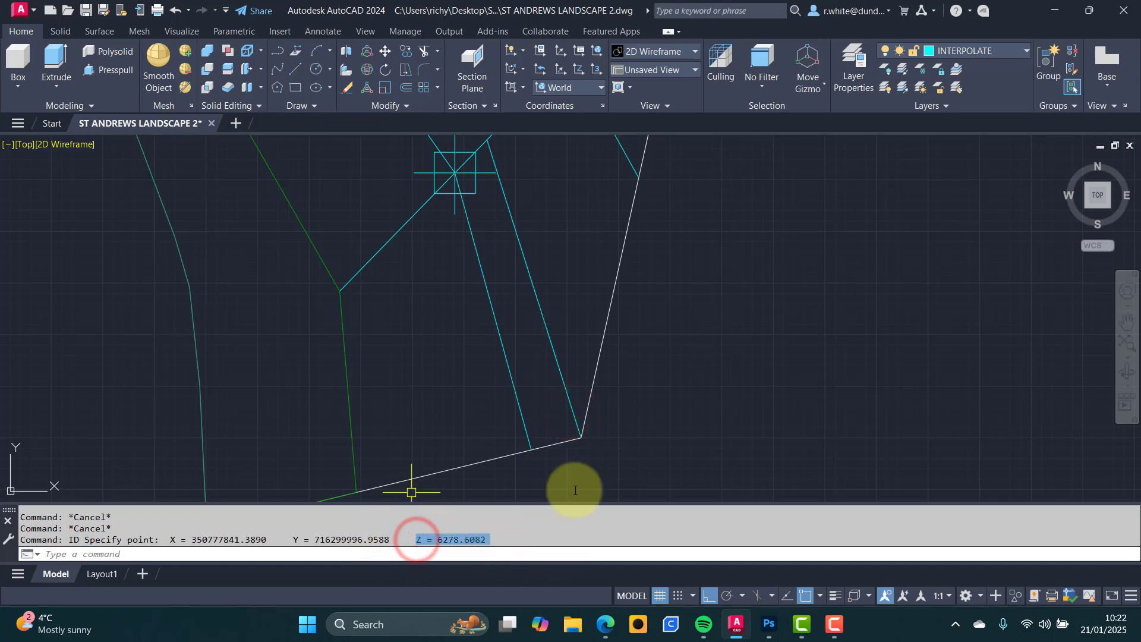
left_click(663, 349)
key("Escape")
key("Escape")
key("Escape")
Orbit to a tilted 3D view and turn off layer 0 by selecting the site boundary outline.
scroll(654, 344, "down", 4)
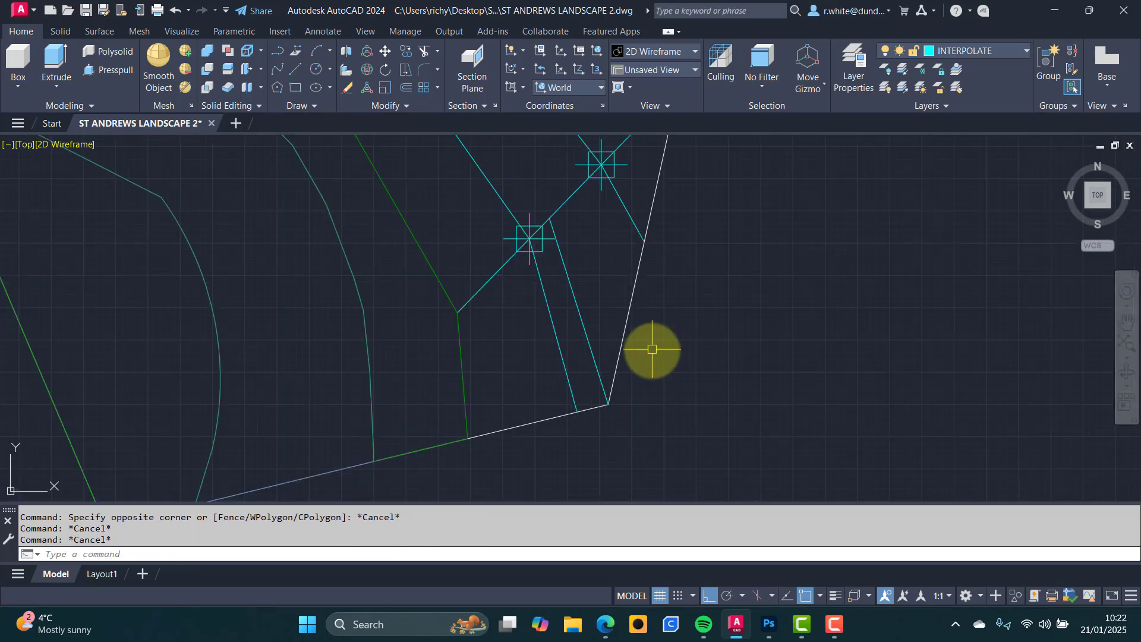
middle_click_drag(547, 369, 502, 291, "shift")
scroll(586, 338, "down", 5)
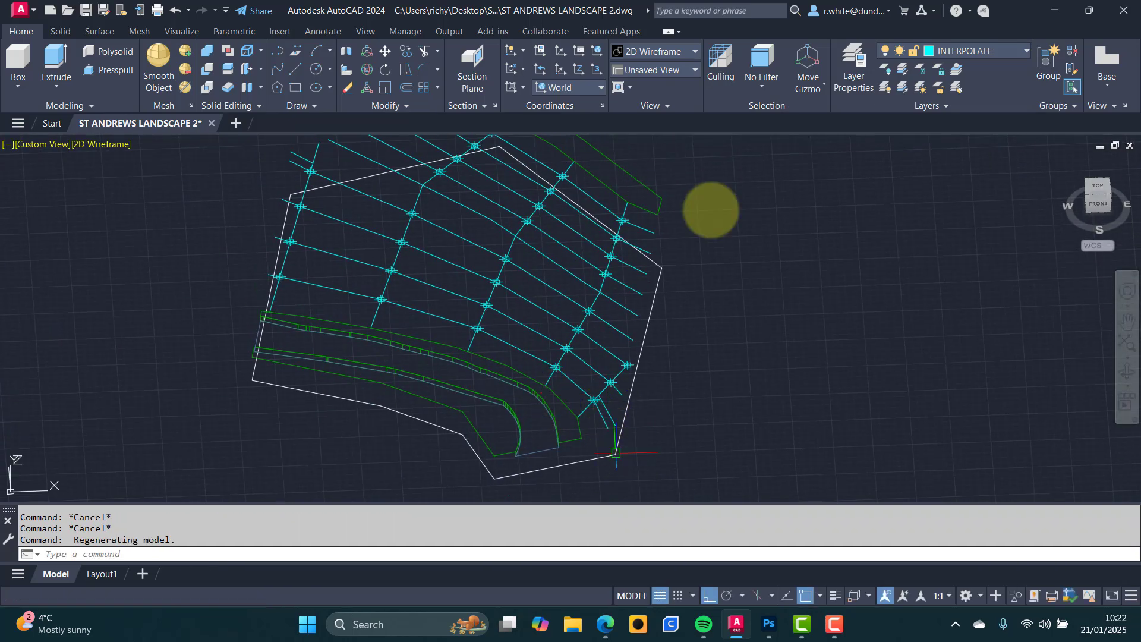
left_click(887, 71)
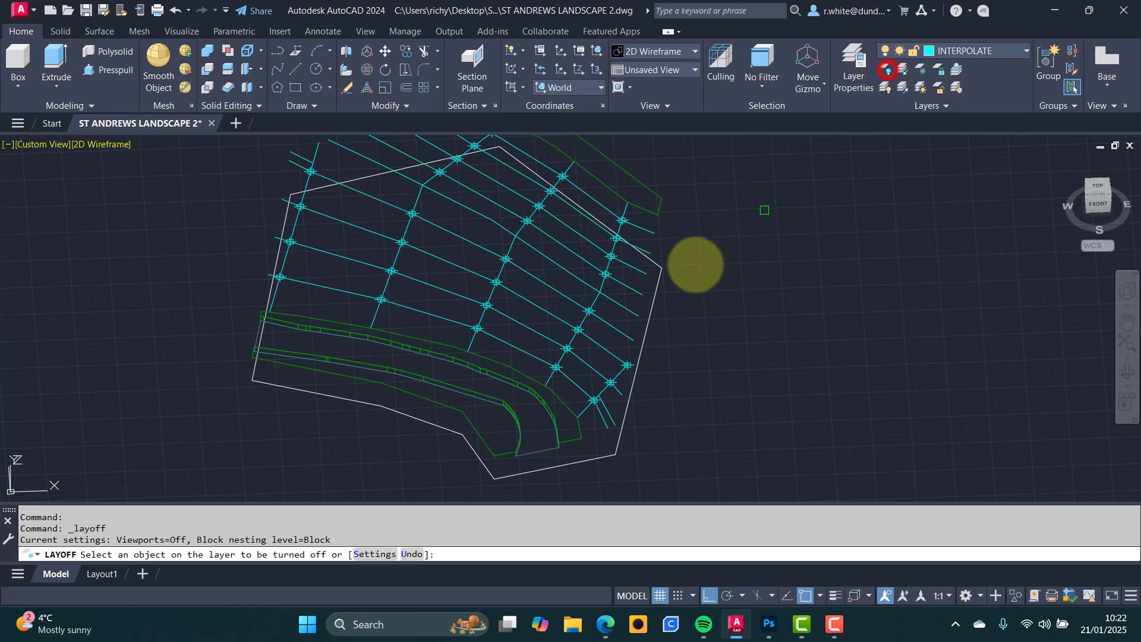
left_click(654, 304)
key("Escape")
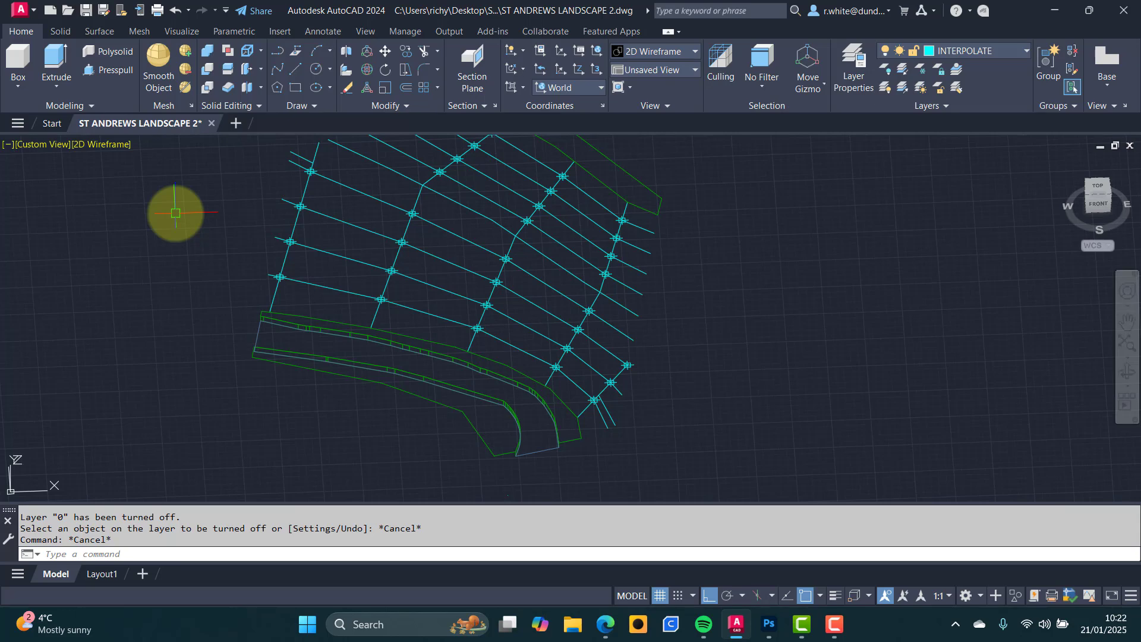
Switch back to the plan view of the current UCS, framing the western group of interpolation lines.
key("Escape")
type("plan")
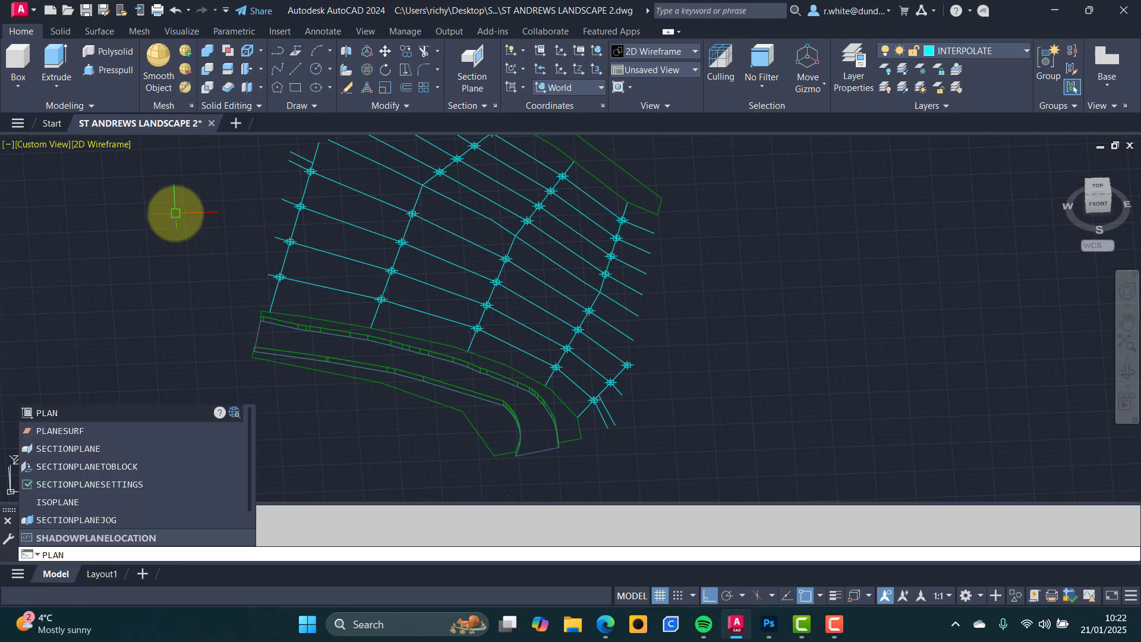
key("Return")
key("Return")
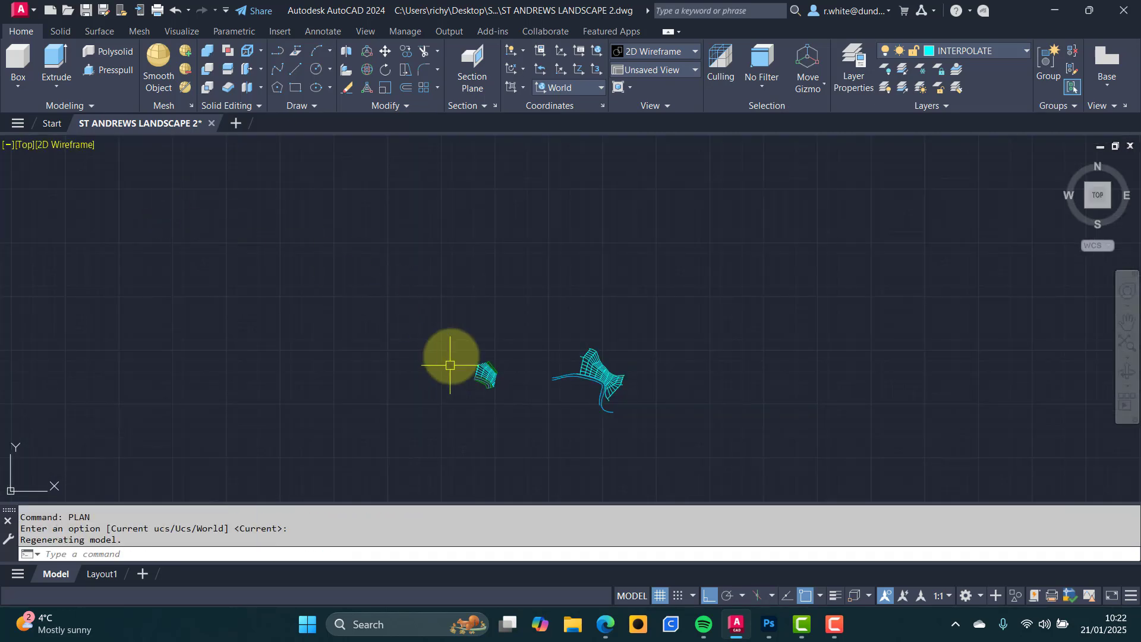
scroll(482, 375, "up", 6)
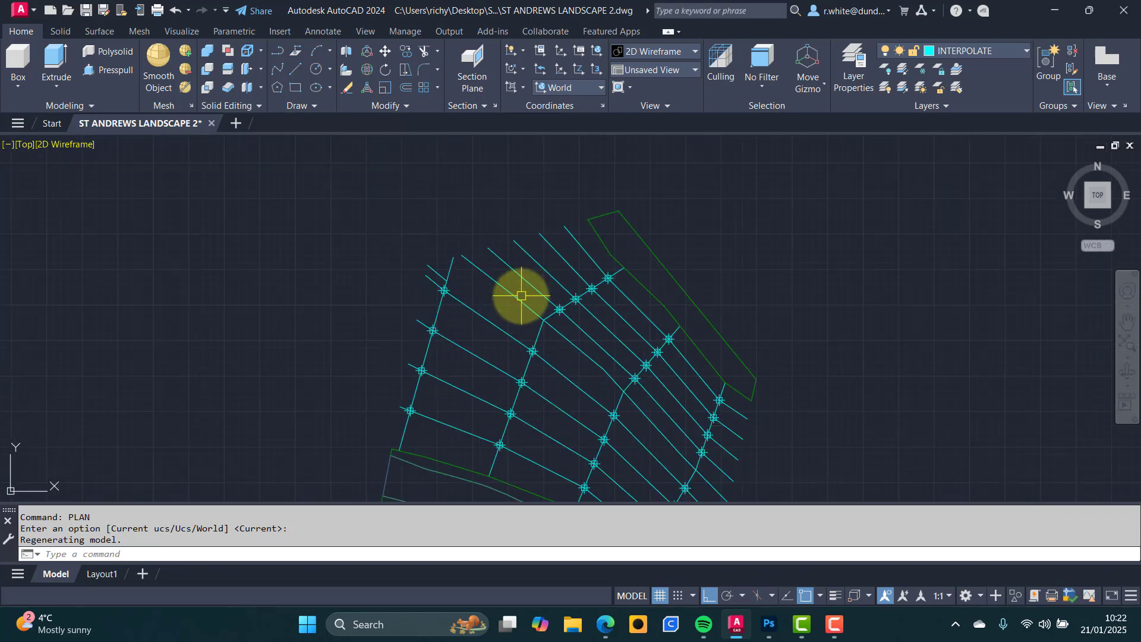
middle_click_drag(516, 293, 448, 218)
scroll(445, 220, "up", 2)
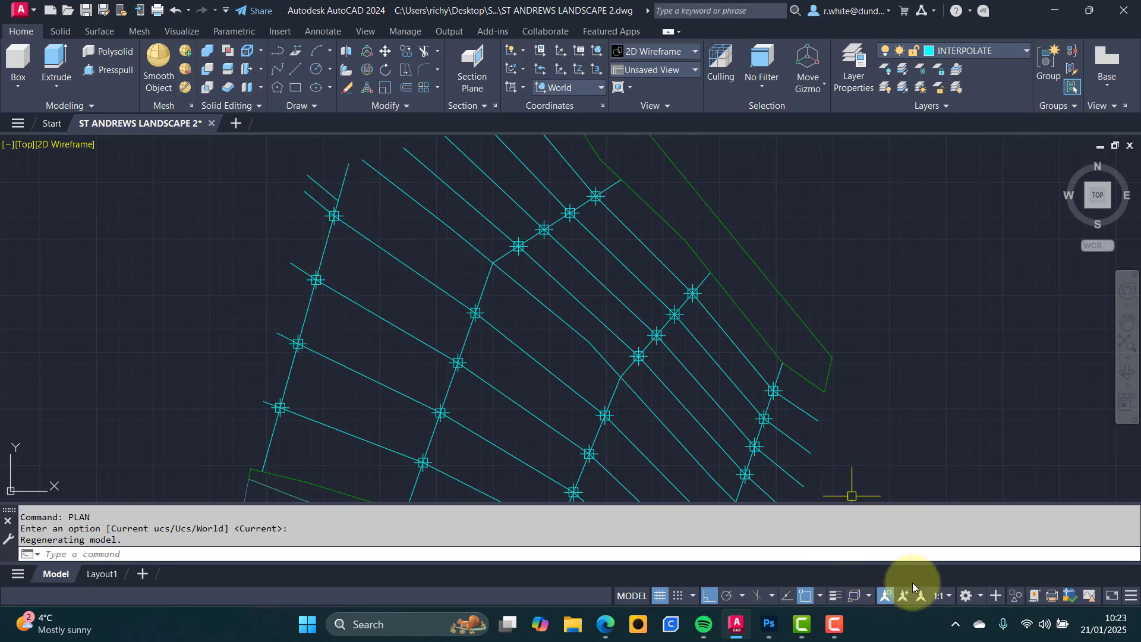
Turn off the Nearest object snap, keeping Endpoint as the only active snap.
left_click(821, 596)
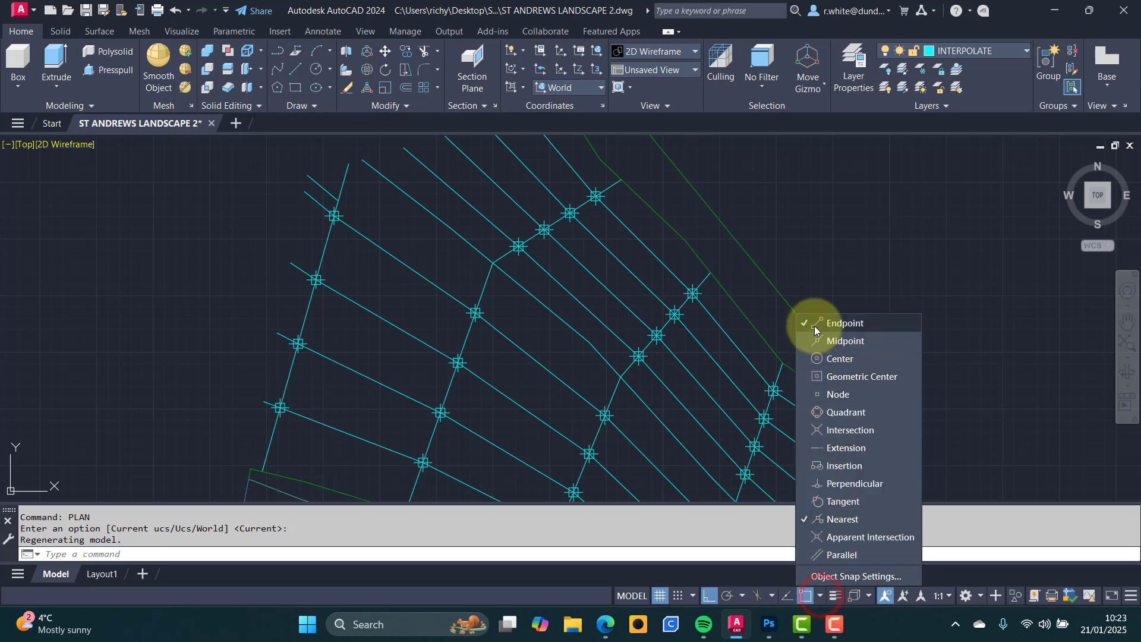
left_click(805, 519)
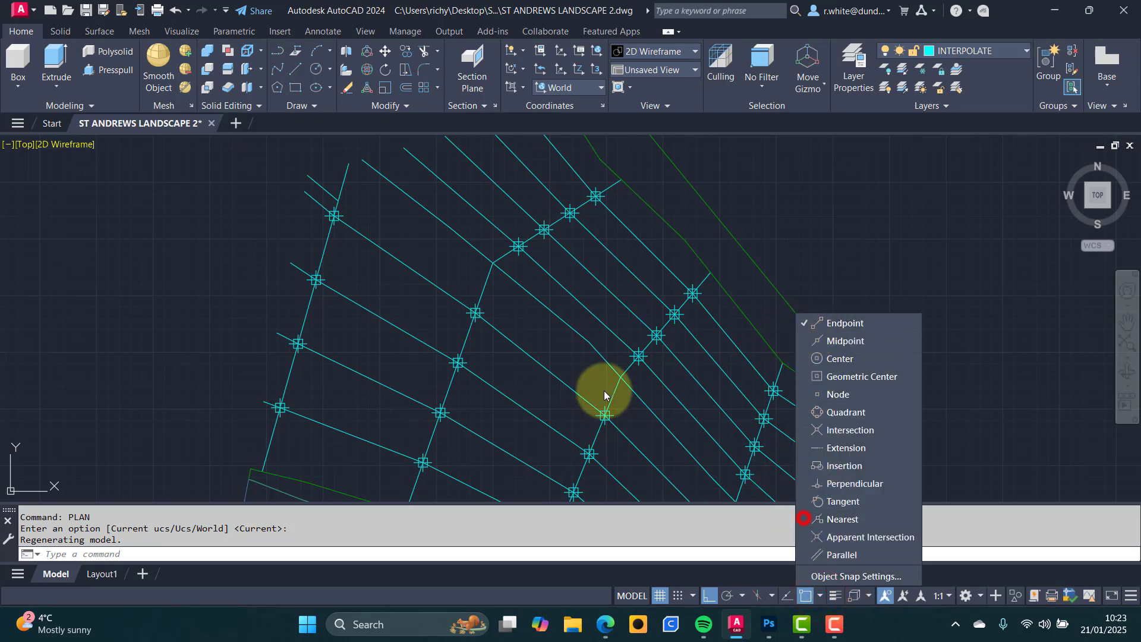
left_click(259, 271)
mouse_move(333, 236)
middle_mouse_down()
mouse_move(299, 300)
mouse_move(387, 262)
mouse_move(364, 261)
middle_mouse_up()
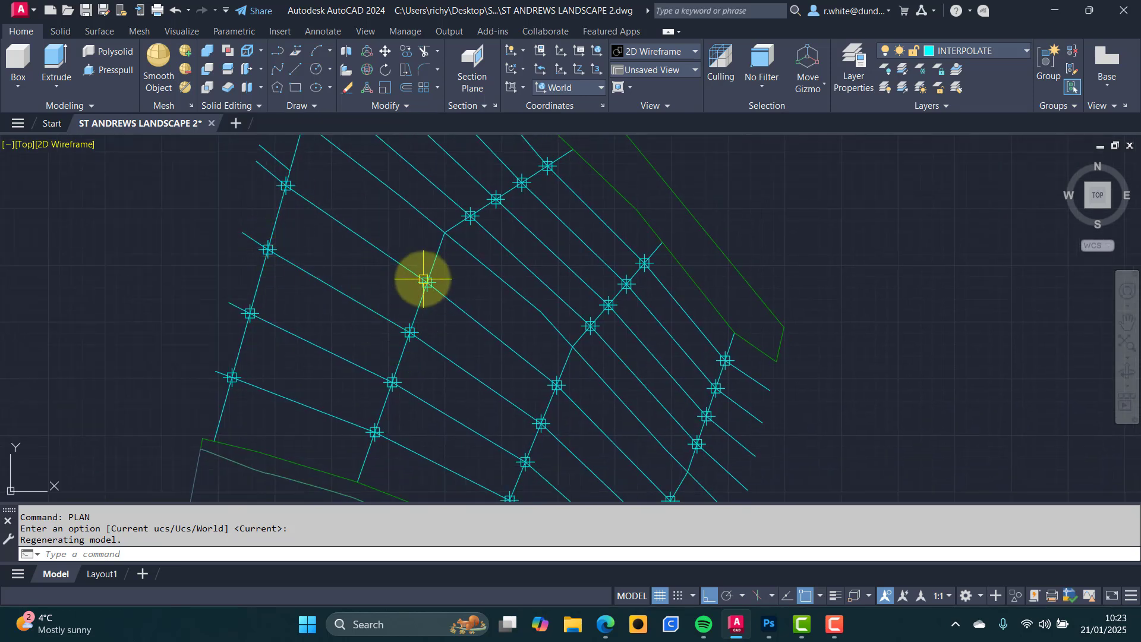
middle_click_drag(377, 247, 395, 272)
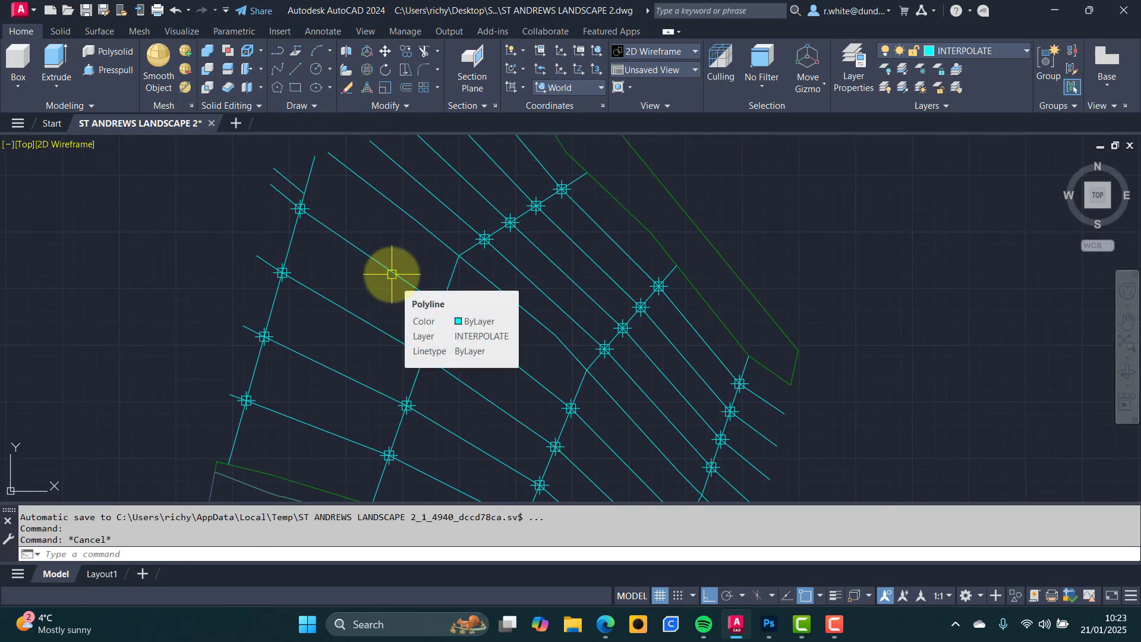
Draw a four-sided 3D face through the two northernmost nodes on the westernmost node line and the matching pair on the second line.
type("3F")
key("Return")
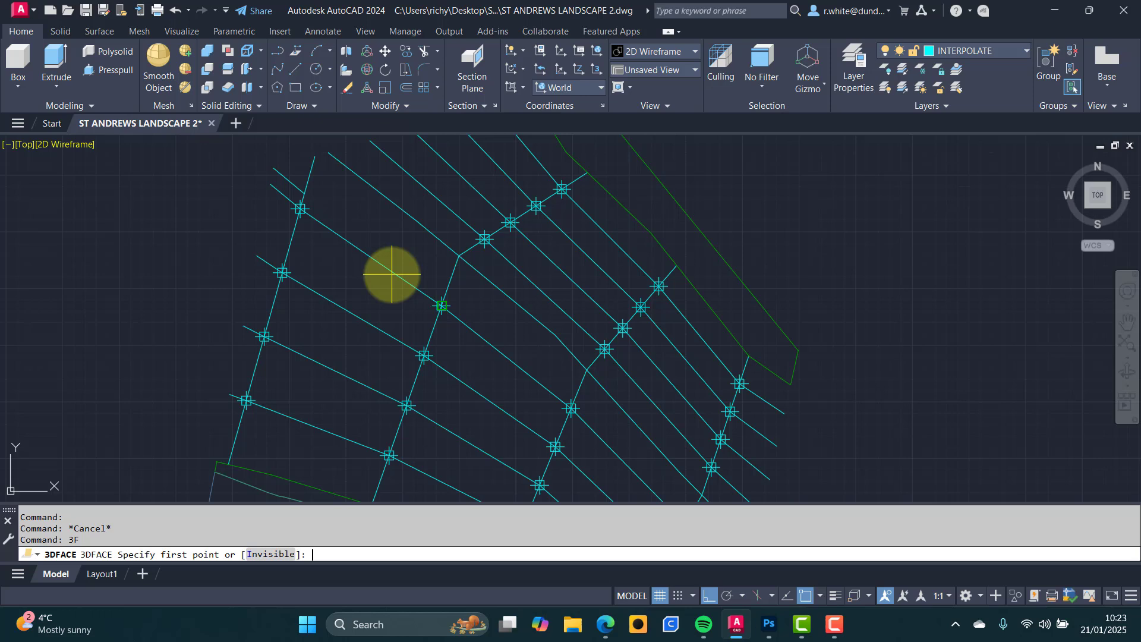
left_click(302, 209)
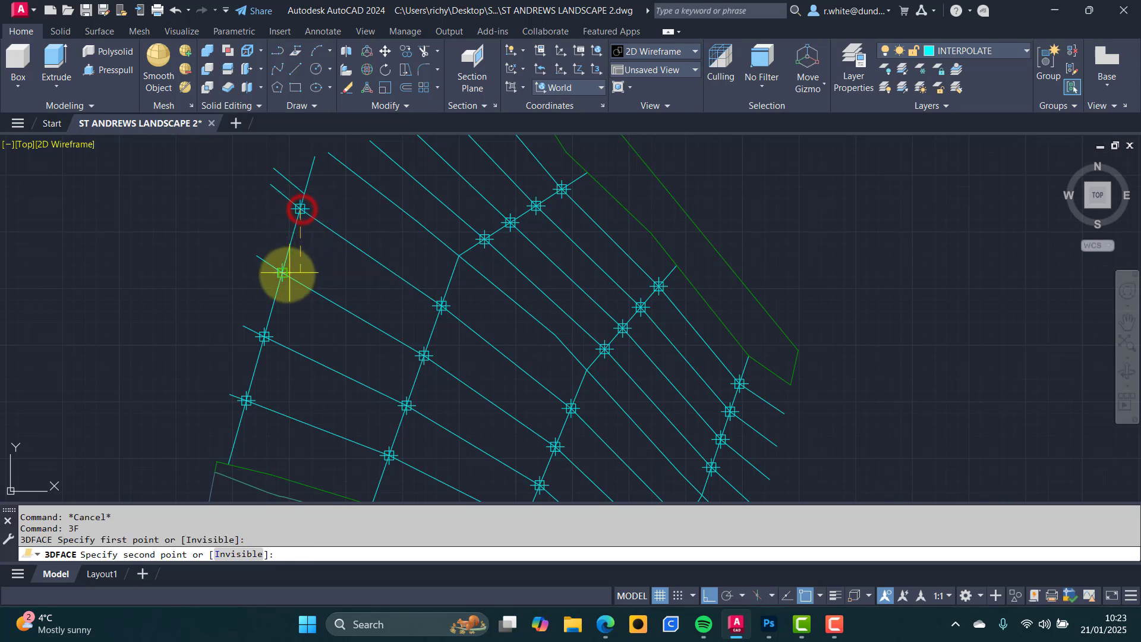
left_click(282, 272)
left_click(424, 356)
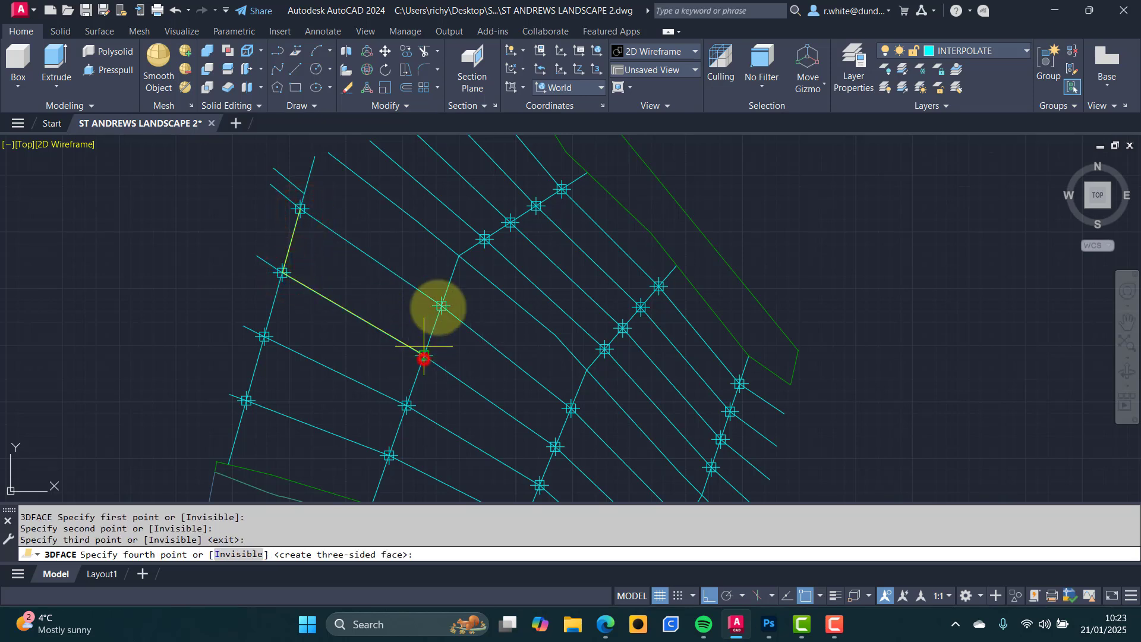
left_click(442, 306)
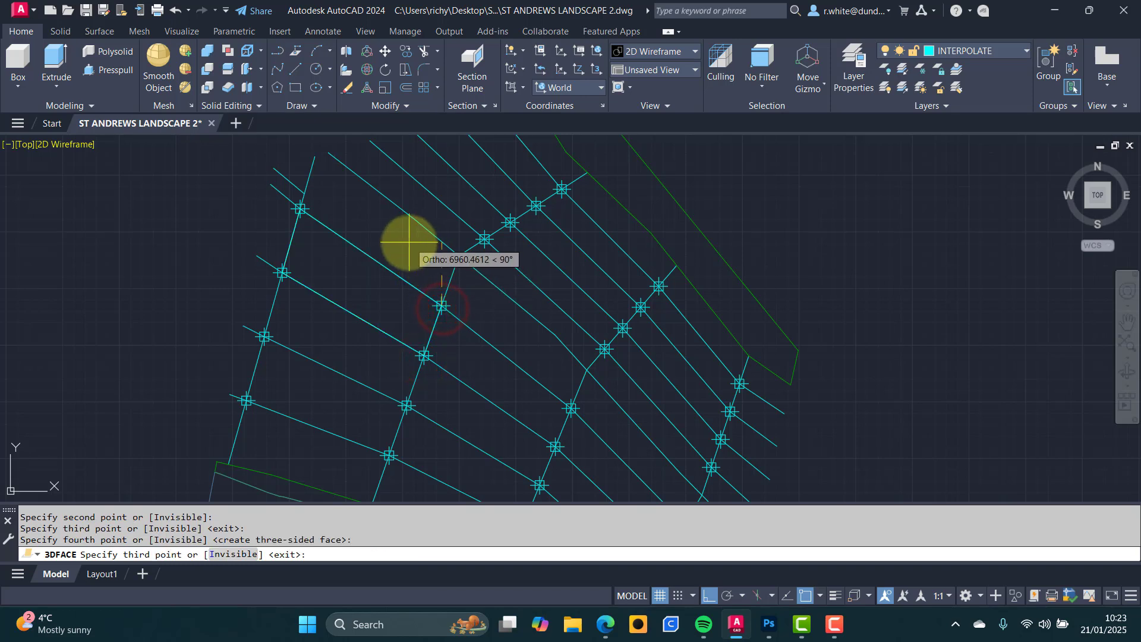
key("Return")
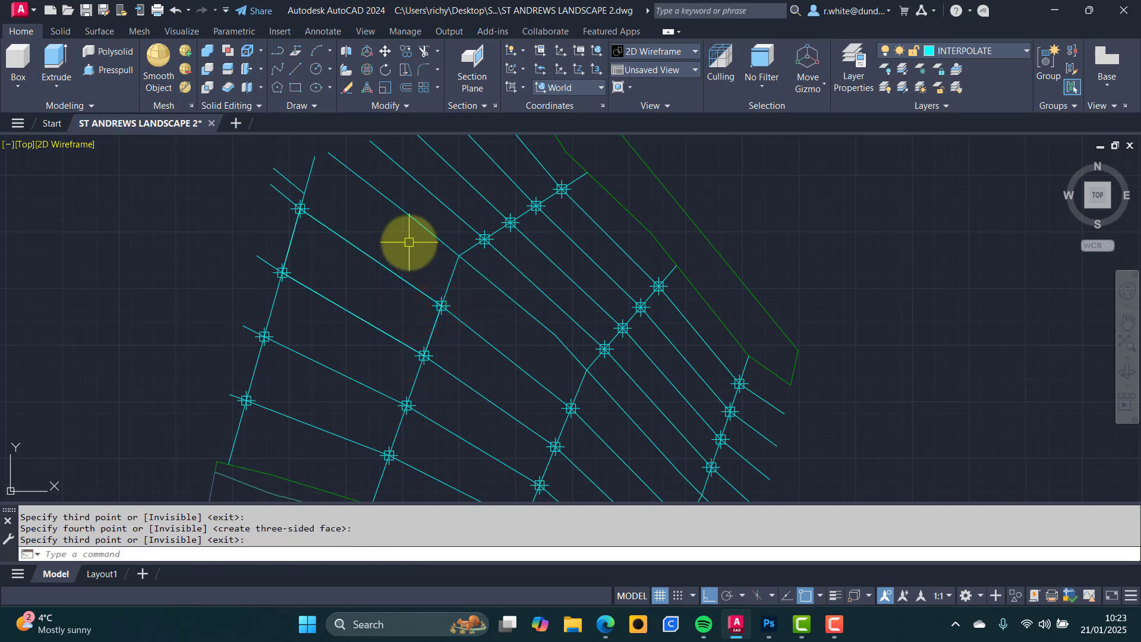
Delete the 3D face drawn on the INTERPOLATE layer.
key("Escape")
key("Escape")
left_click(378, 266)
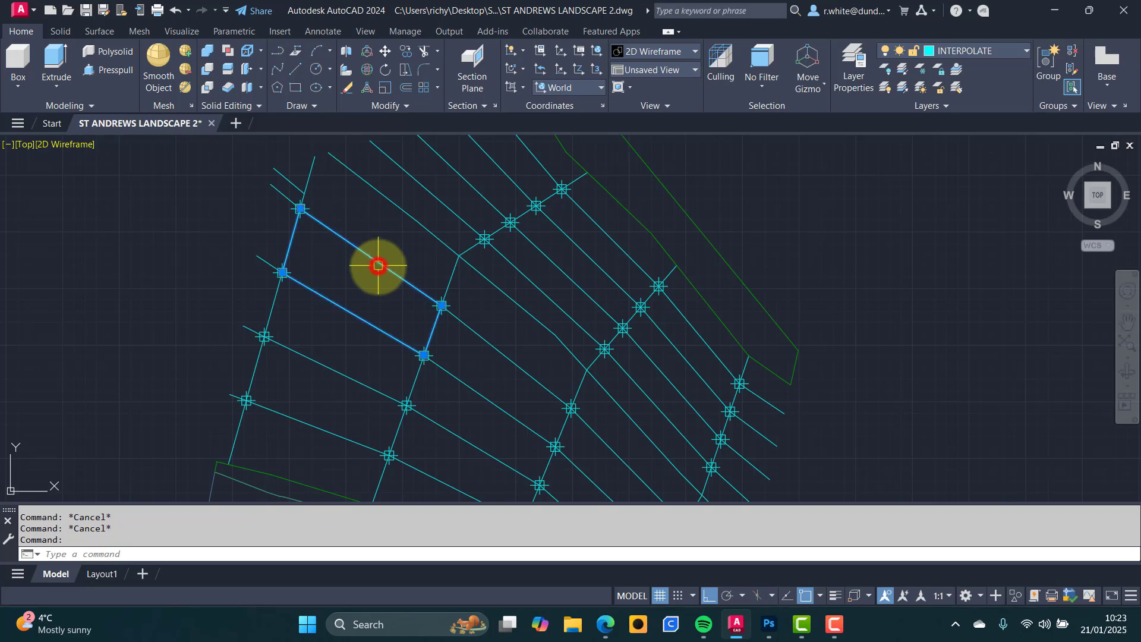
key("Delete")
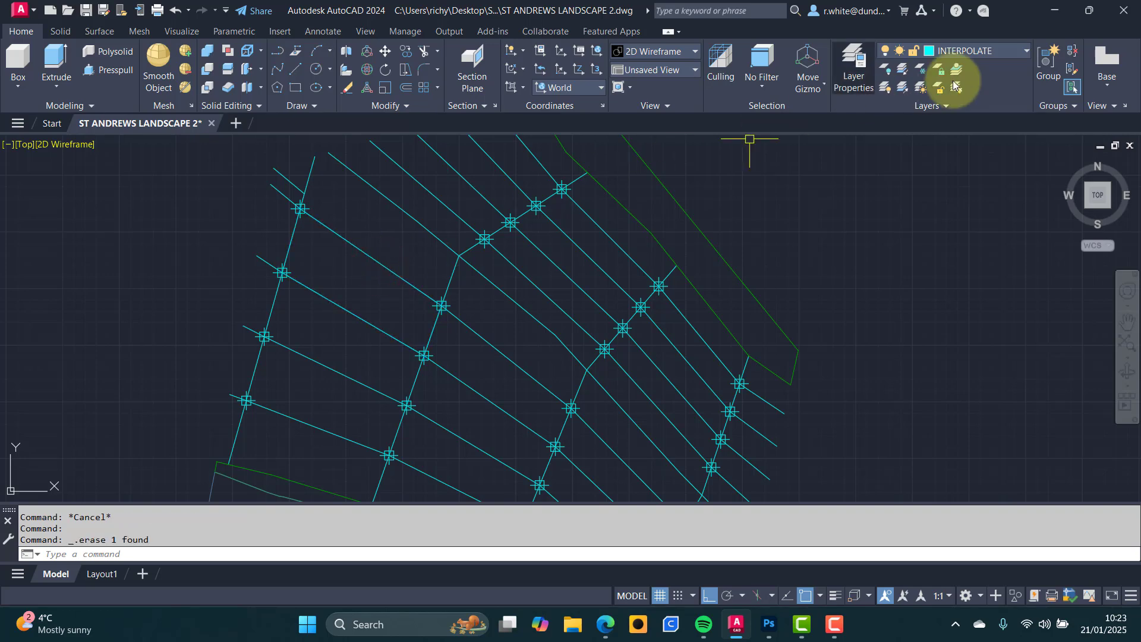
Create a layer named SLOPE with index color 80 and make it the current layer.
left_click(855, 72)
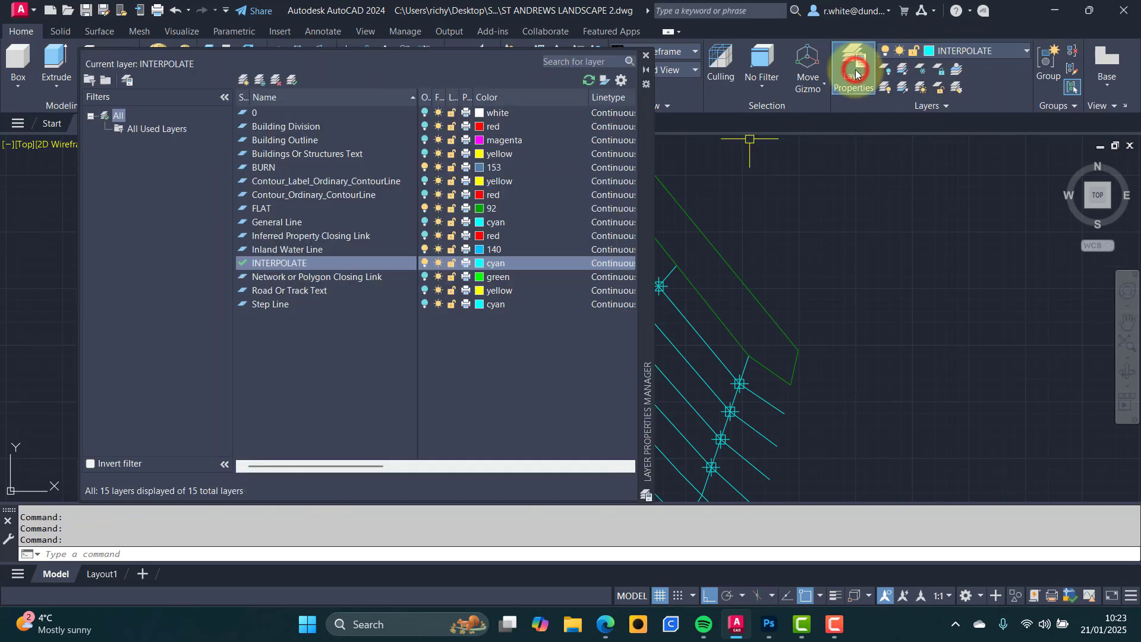
left_click(244, 81)
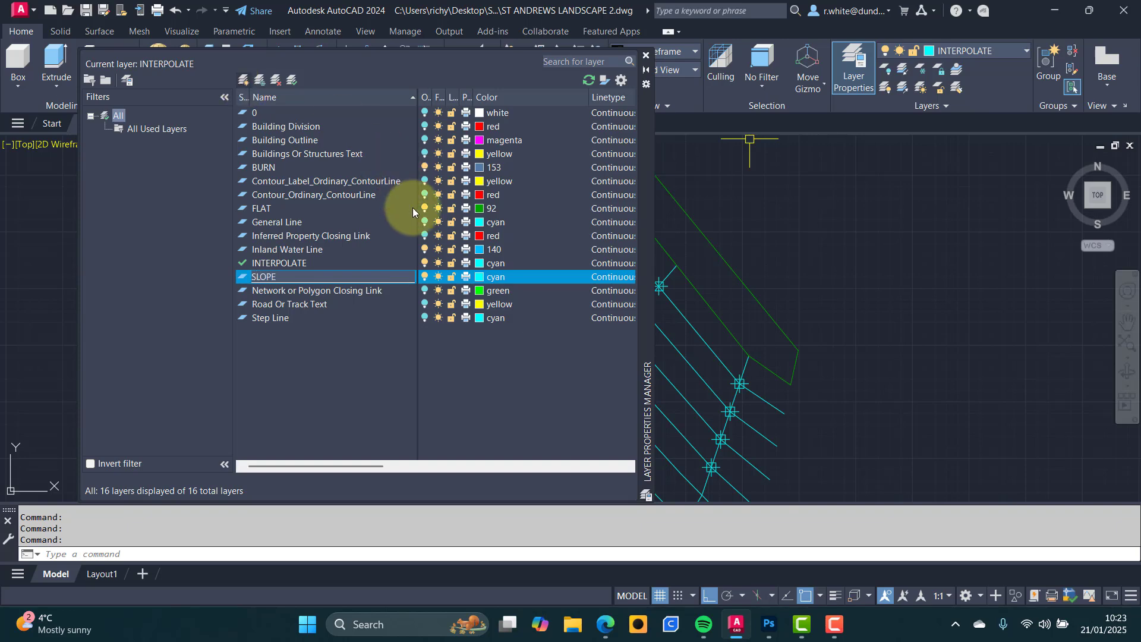
left_click(479, 276)
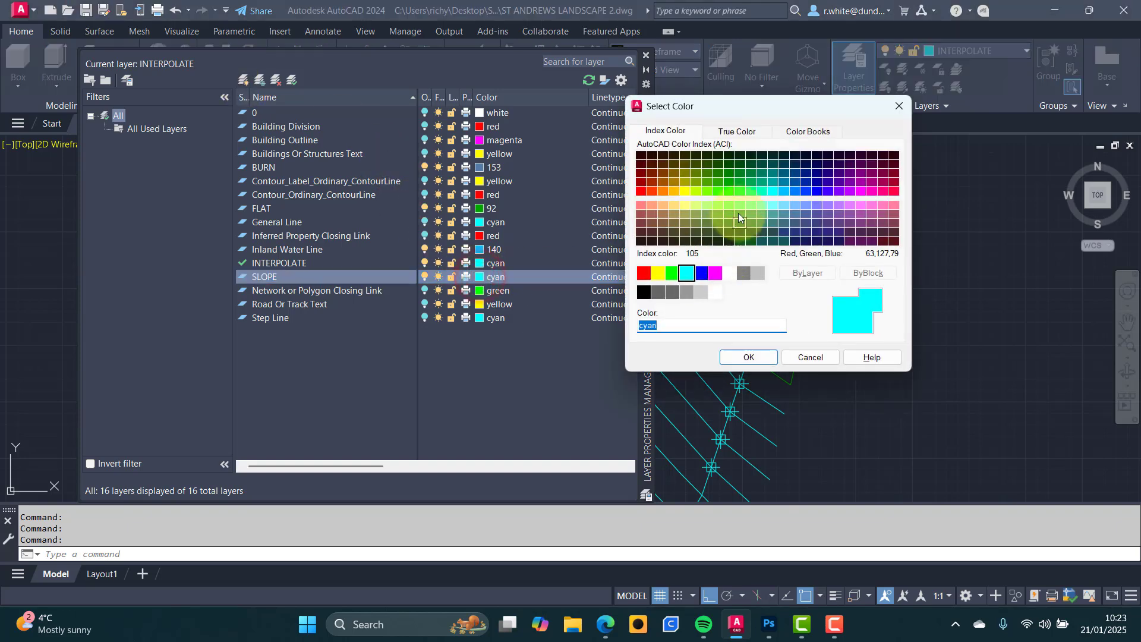
left_click(721, 190)
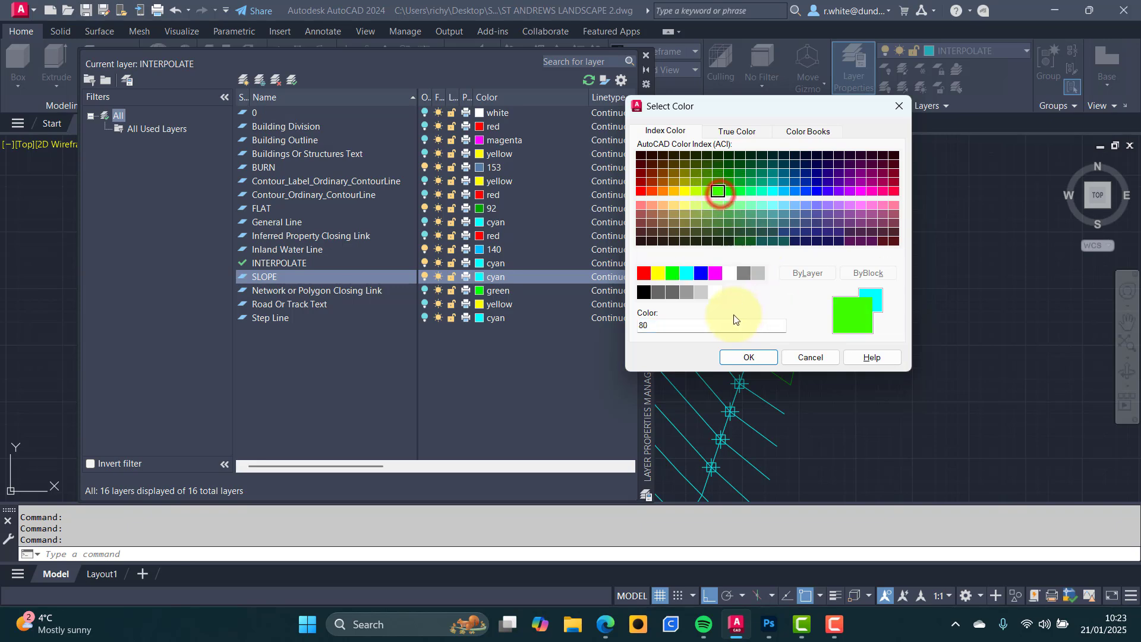
left_click(753, 358)
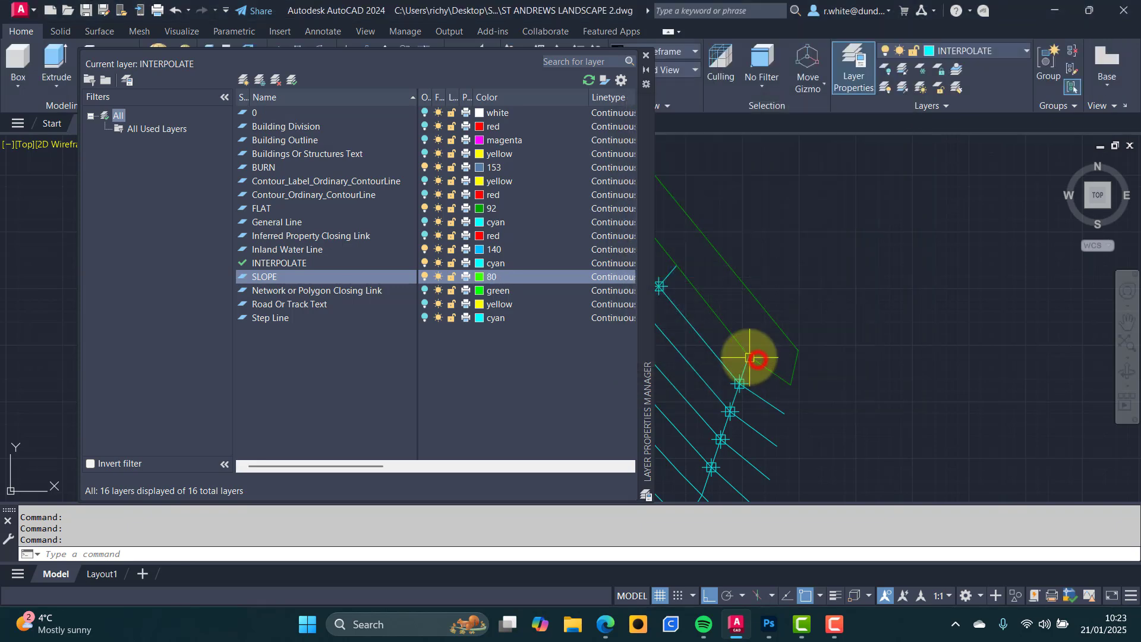
left_click(292, 80)
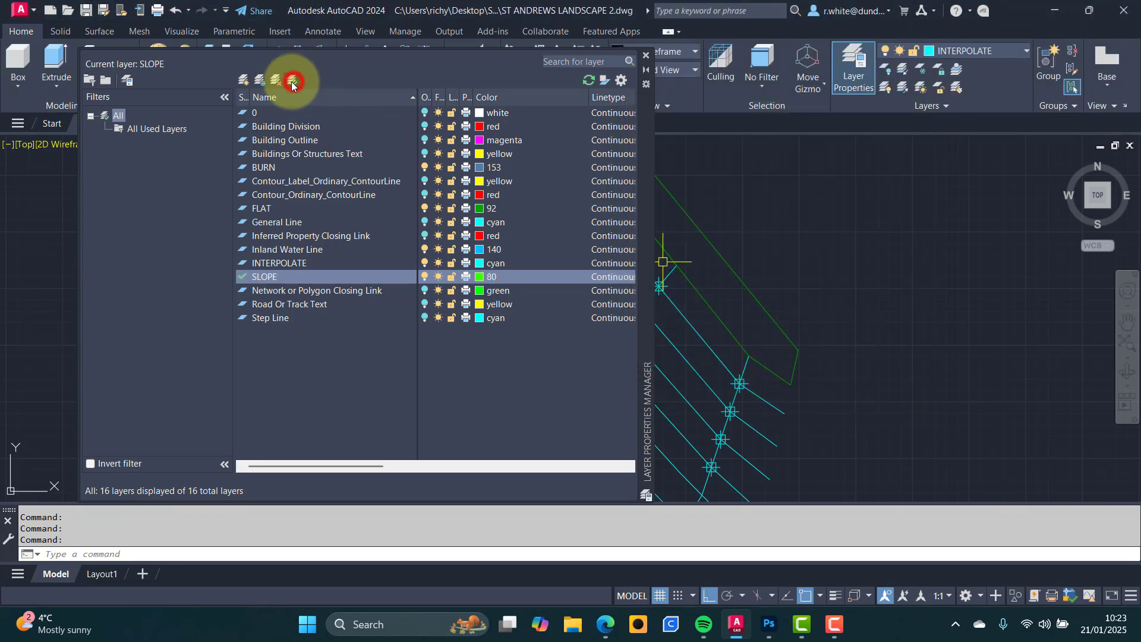
left_click(645, 57)
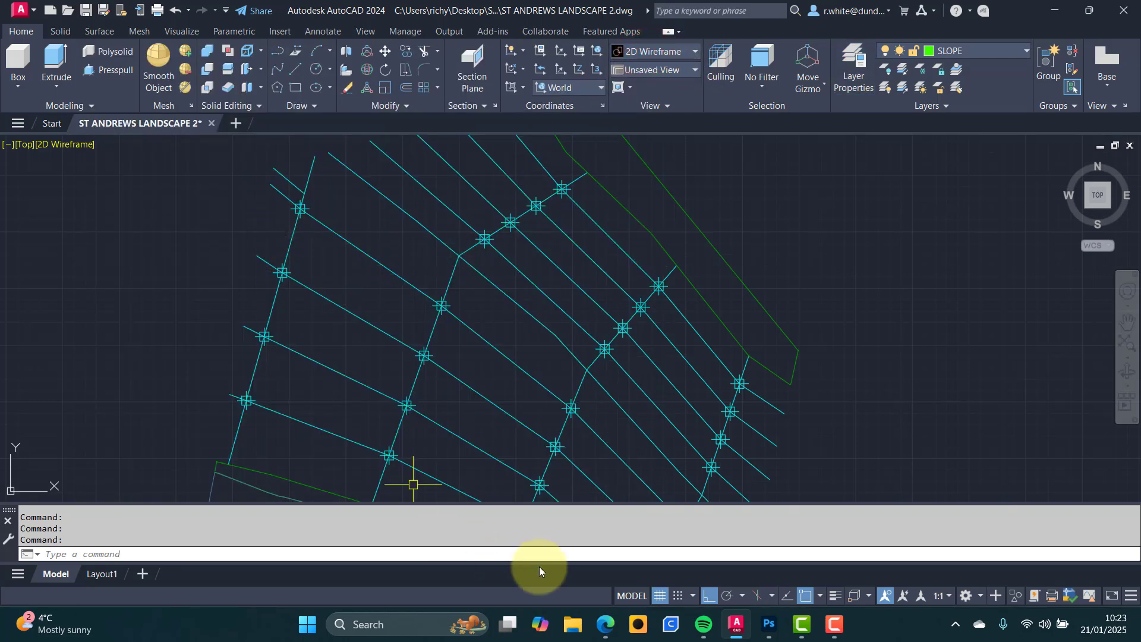
With Ortho off, draw a four-sided 3D face between the two northernmost nodes of the westernmost line and the matching second-line nodes.
left_click(707, 595)
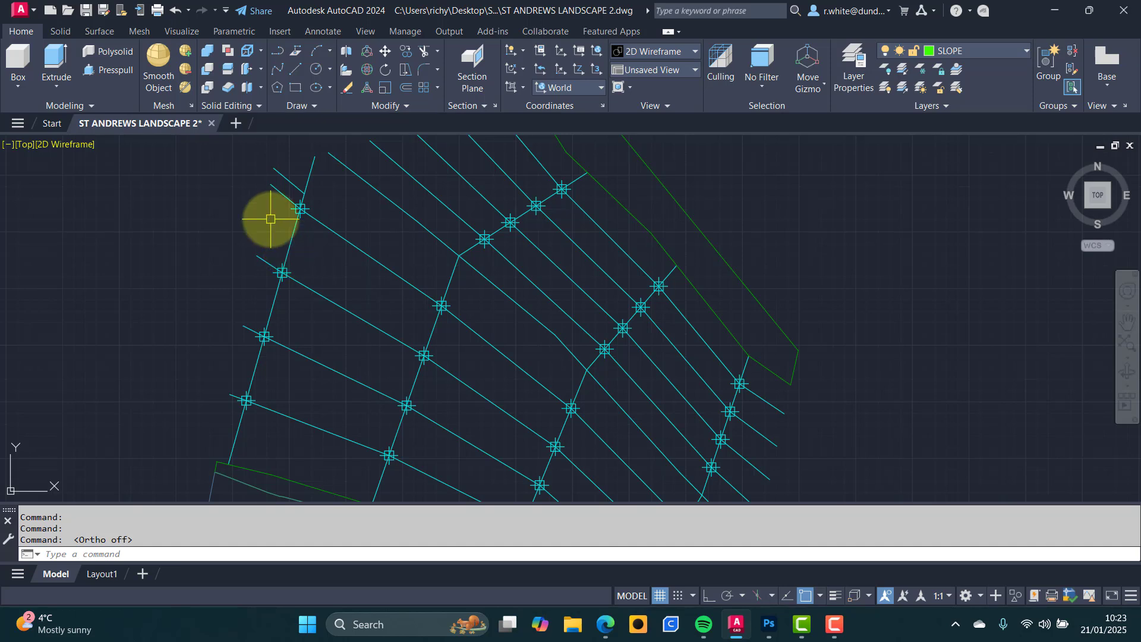
key("Return")
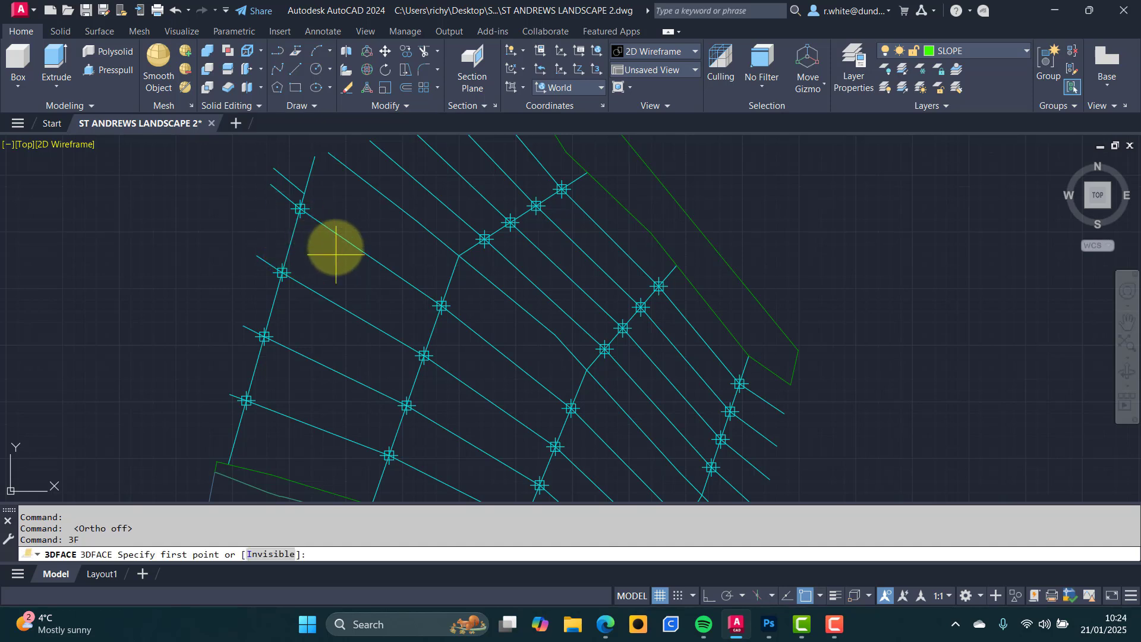
left_click(301, 210)
left_click(283, 273)
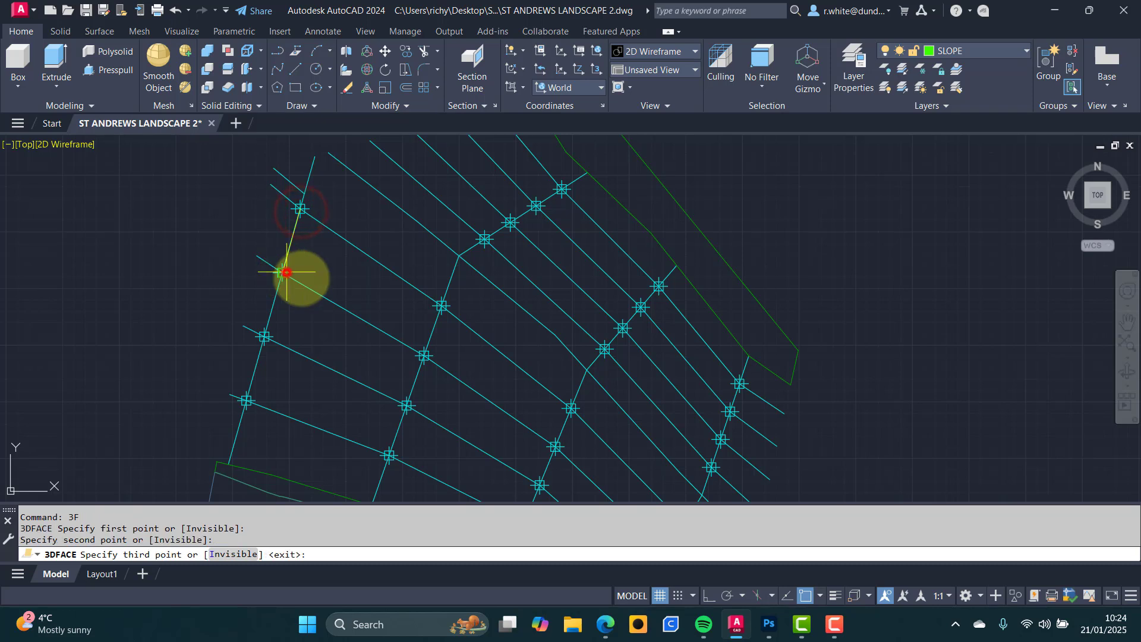
left_click(423, 355)
left_click(441, 305)
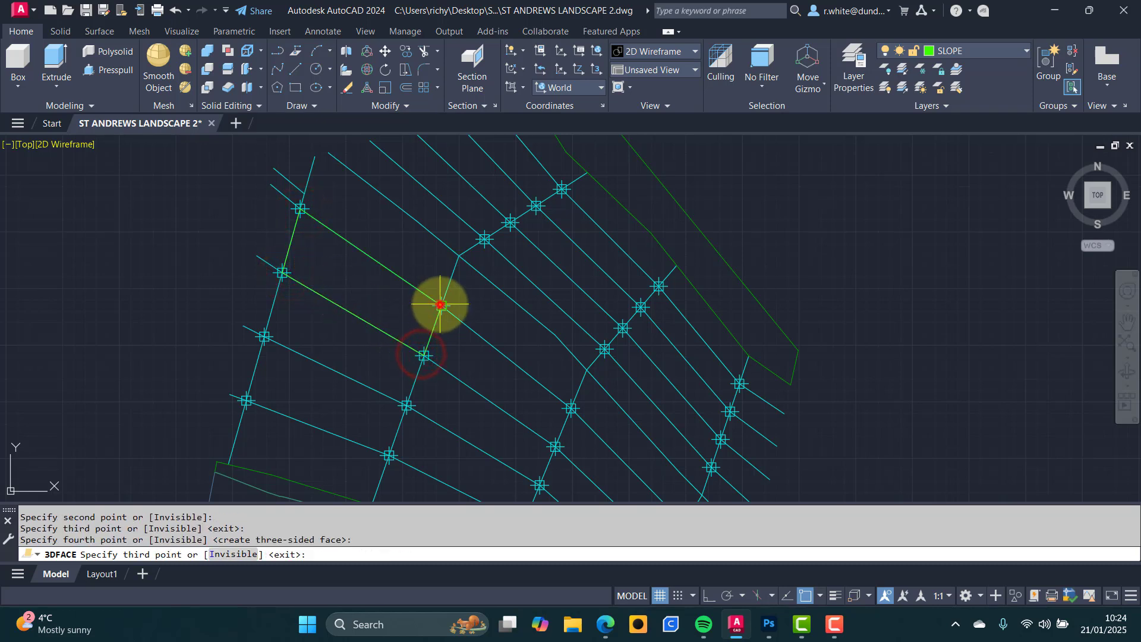
key("Return")
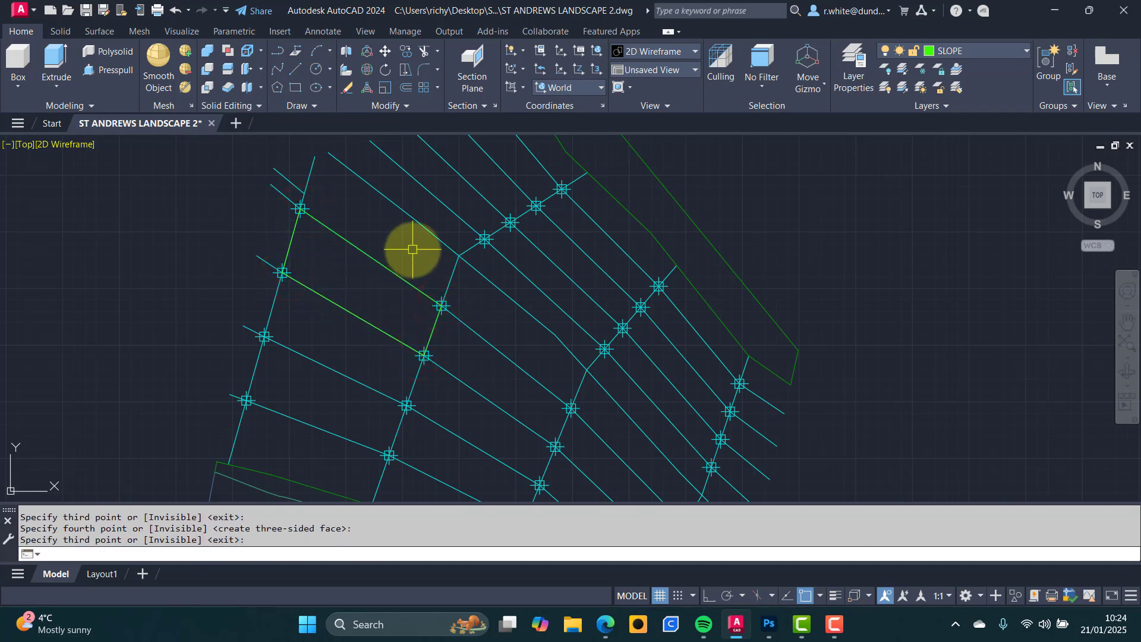
Draw an adjoining four-sided 3D face from the first face's east edge to the matching two nodes on the third line.
key("Return")
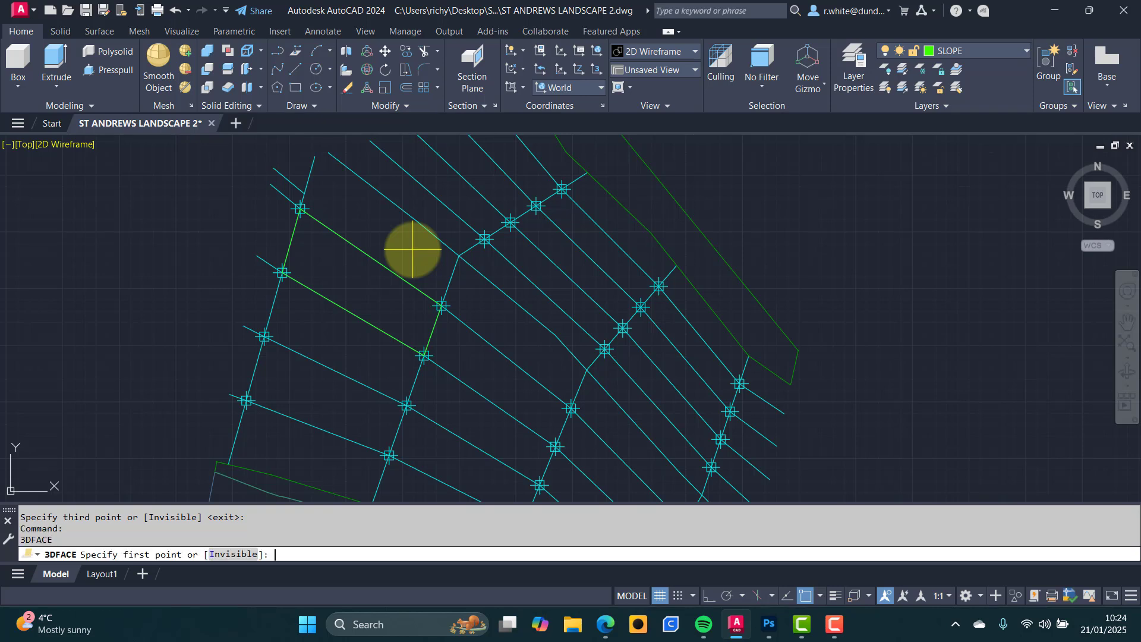
left_click(441, 305)
left_click(423, 355)
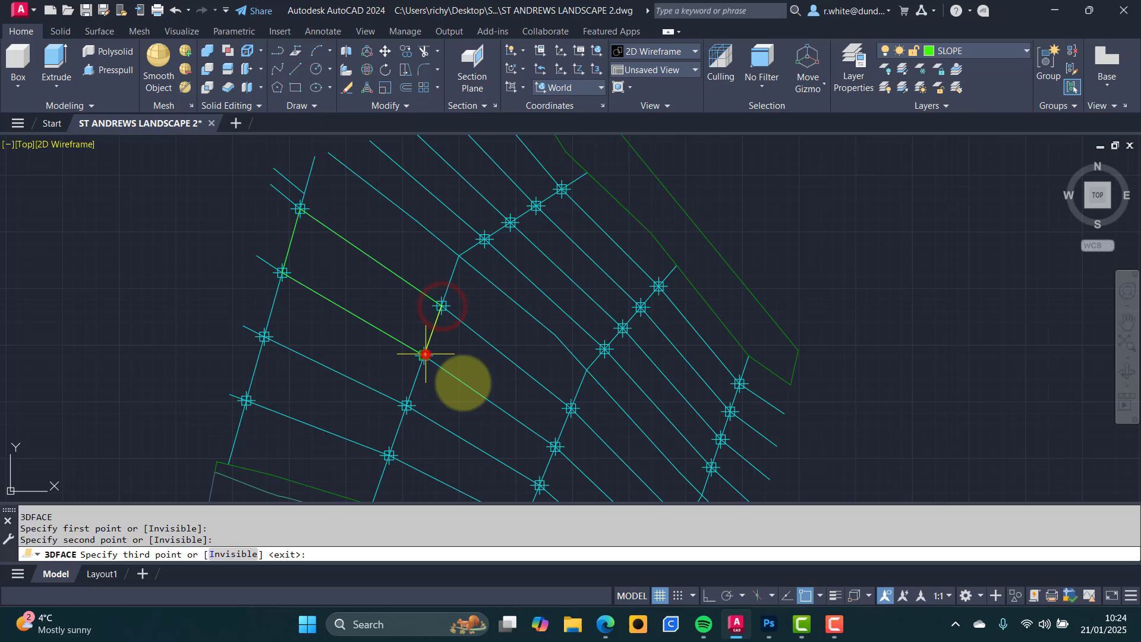
left_click(557, 447)
left_click(571, 409)
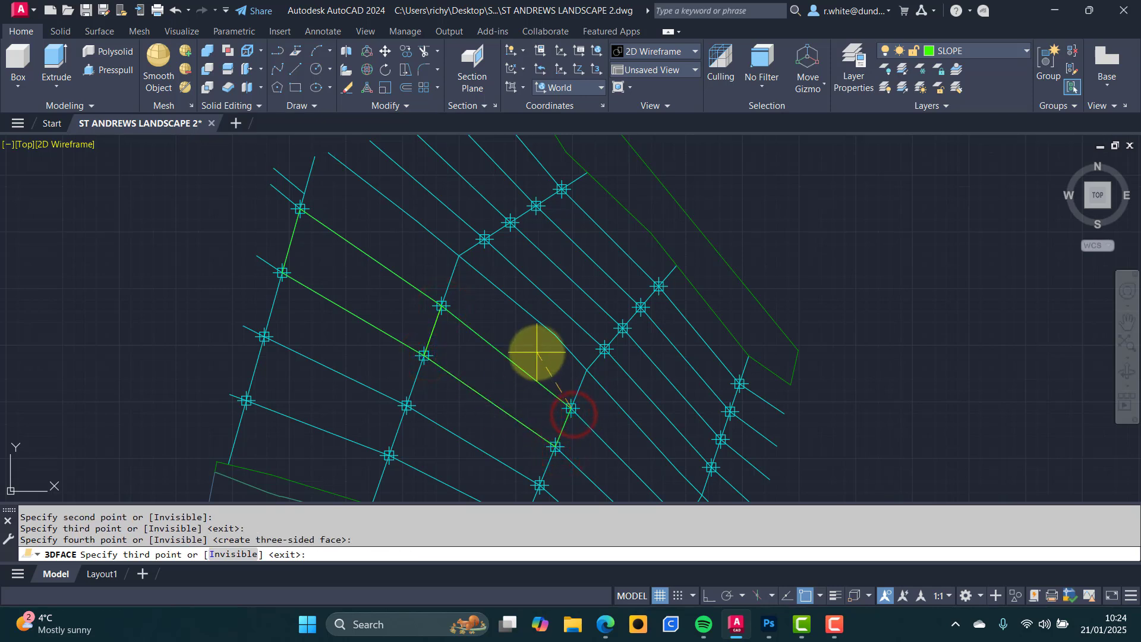
key("Return")
Draw a three-sided 3D face from the second face's northeast corner to the third line's bend and the adjacent vertex of the line above.
key("Return")
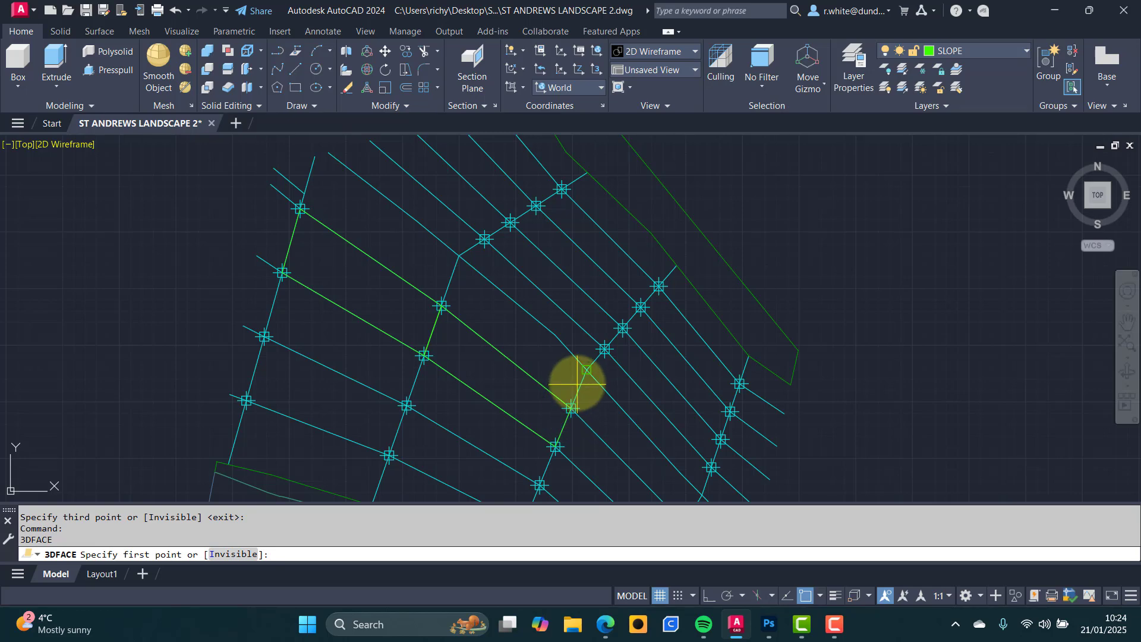
scroll(576, 382, "up", 2)
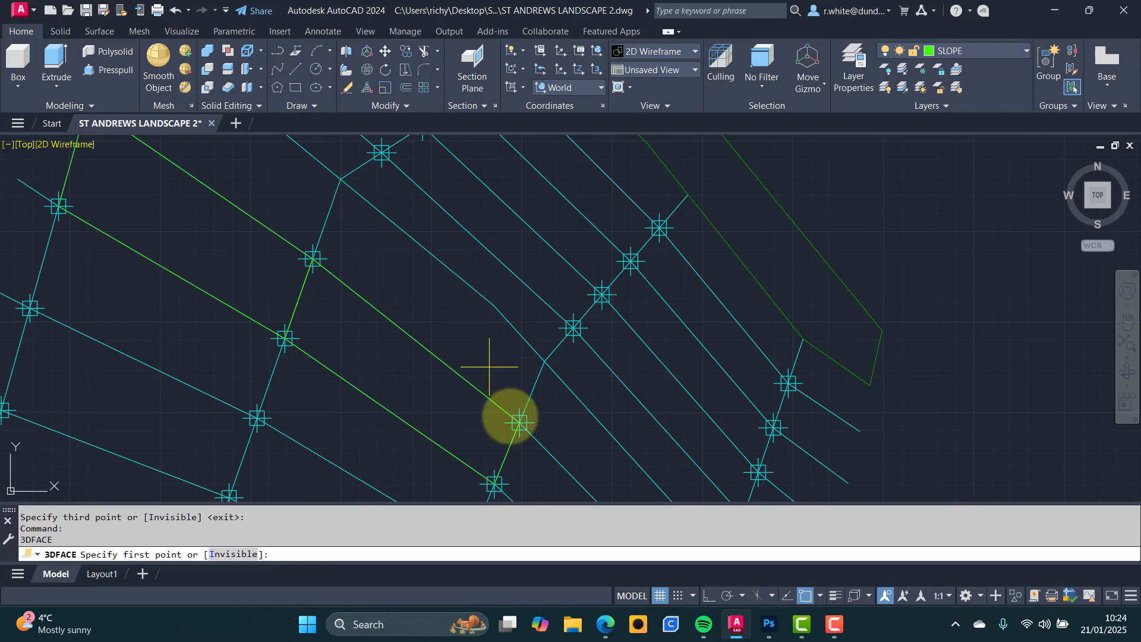
left_click(520, 423)
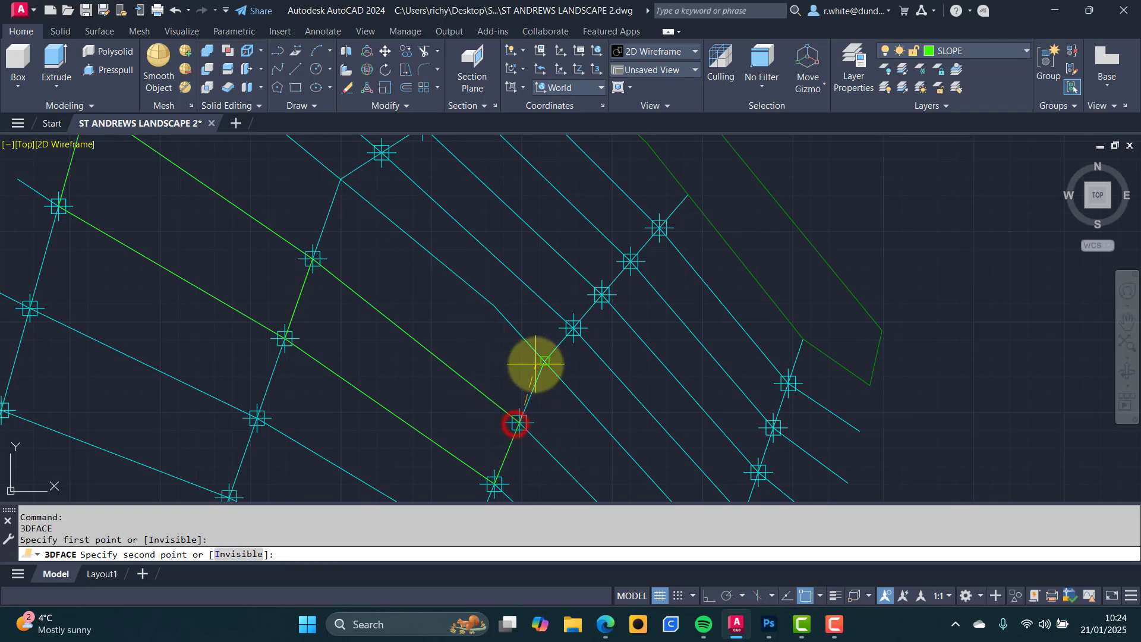
left_click(544, 361)
left_click(502, 301)
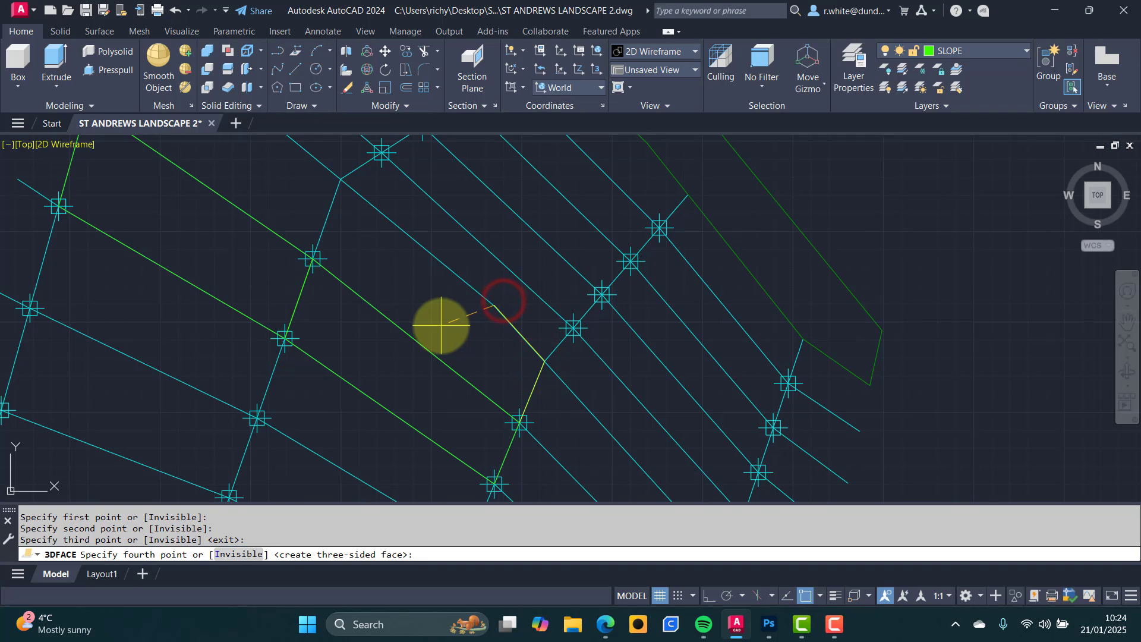
key("Return")
key("Return")
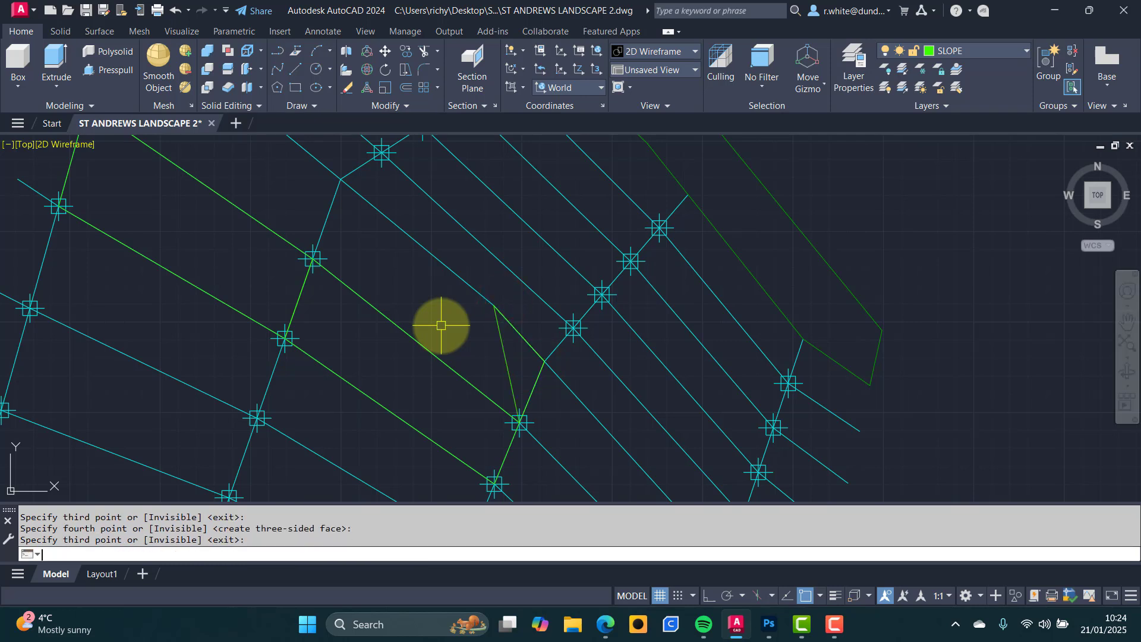
Draw a four-sided 3D face from the second face's north edge to the adjacent vertex of the line above and the second line's bend.
key("Return")
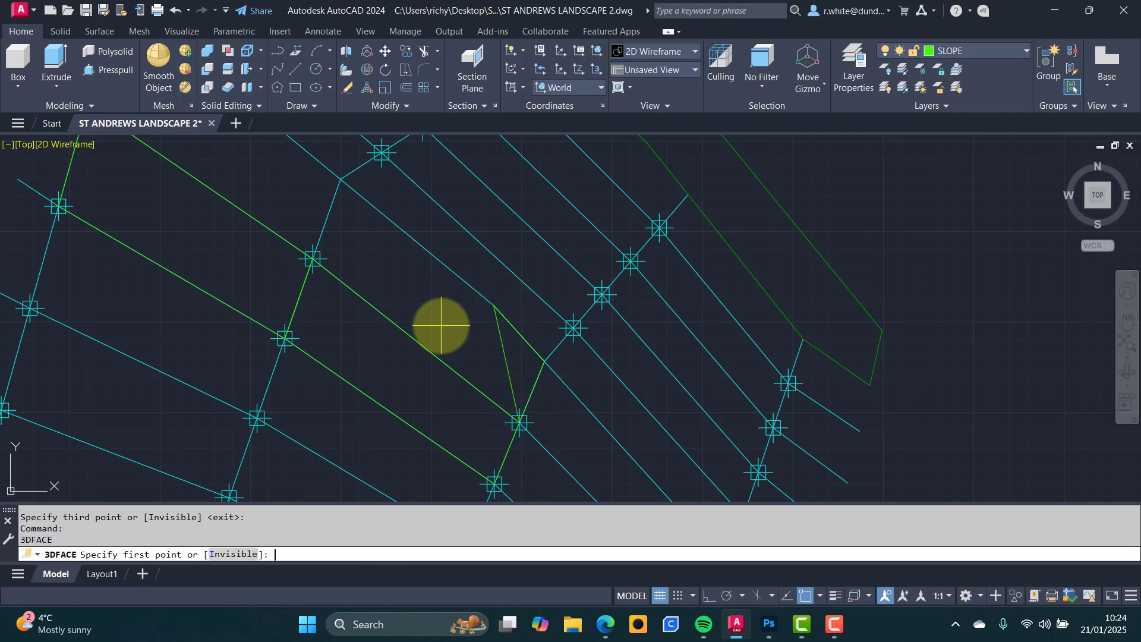
left_click(520, 422)
left_click(493, 306)
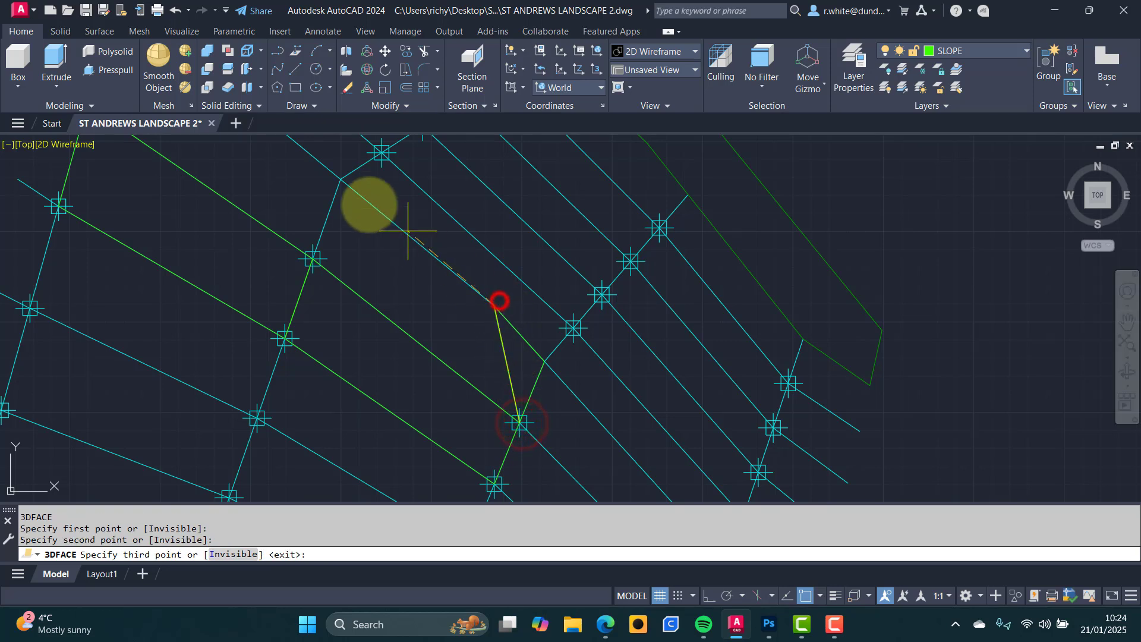
left_click(338, 177)
left_click(312, 259)
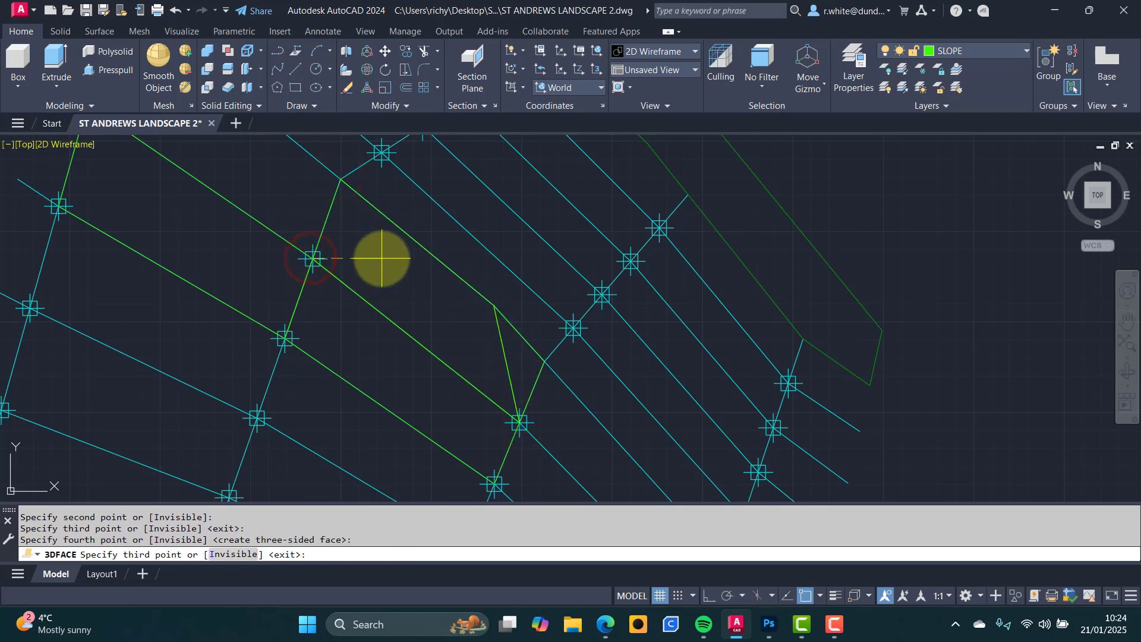
key("Return")
Draw a four-sided 3D face from the second line's northernmost face node and bend to the north ends of the interpolated line and the westernmost line.
key("Return")
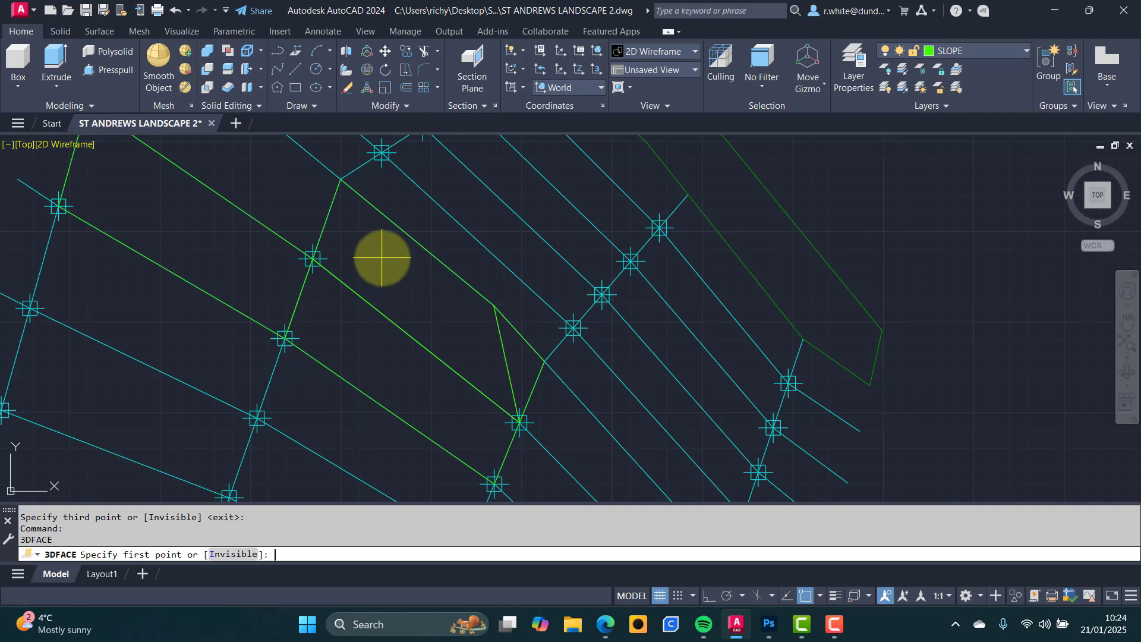
scroll(386, 265, "down", 2)
mouse_move(298, 236)
middle_mouse_down()
mouse_move(316, 273)
mouse_move(396, 348)
middle_mouse_up()
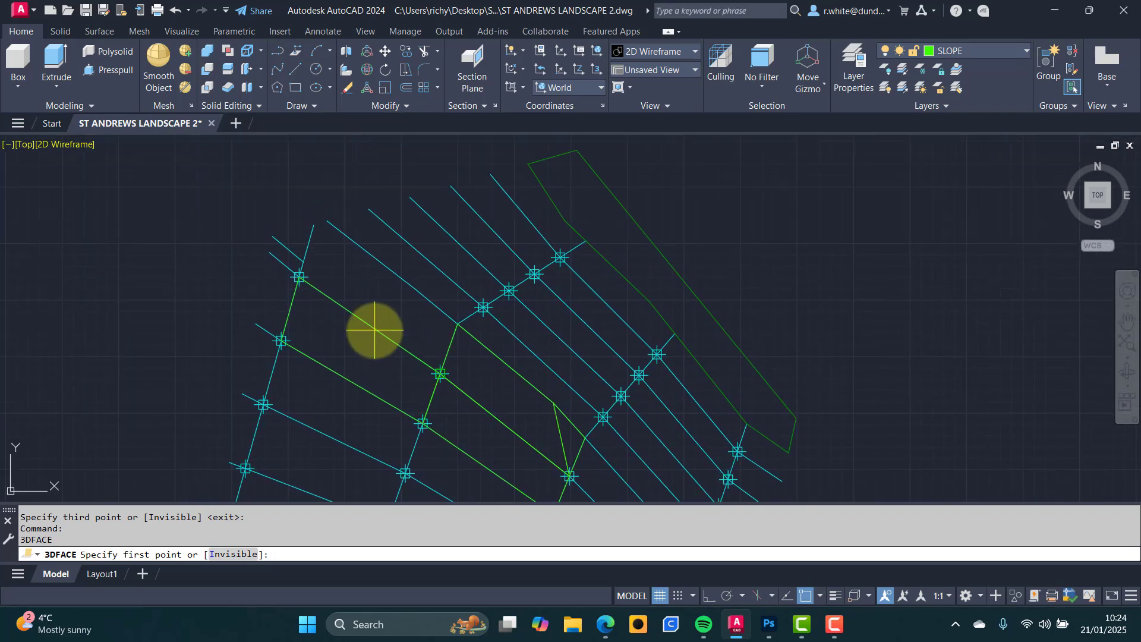
scroll(374, 330, "up", 2)
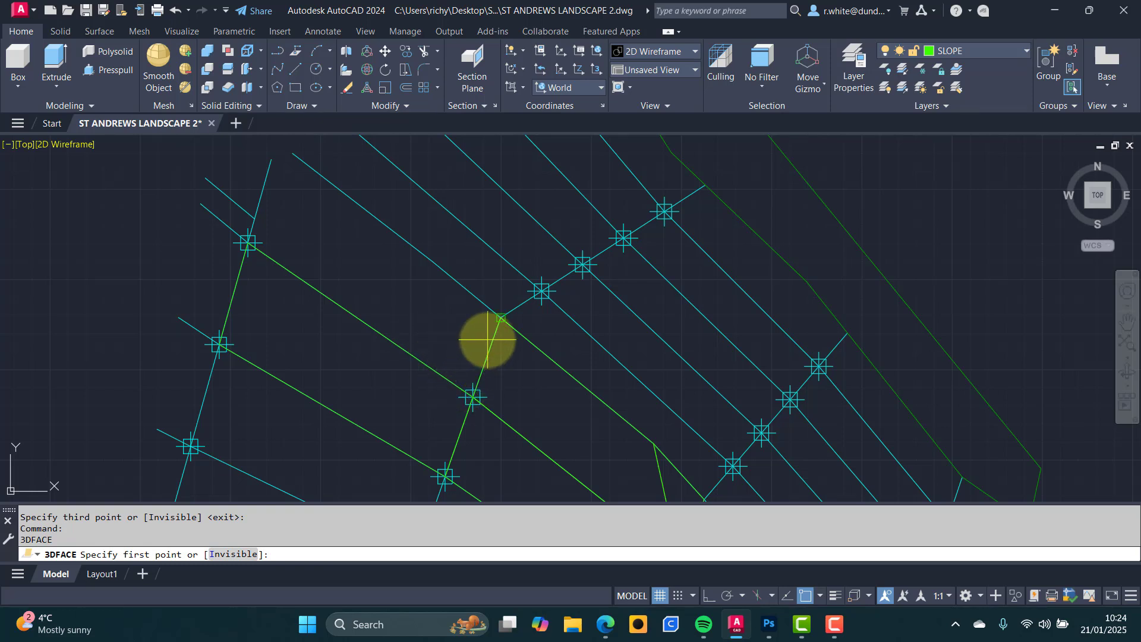
scroll(481, 339, "down", 2)
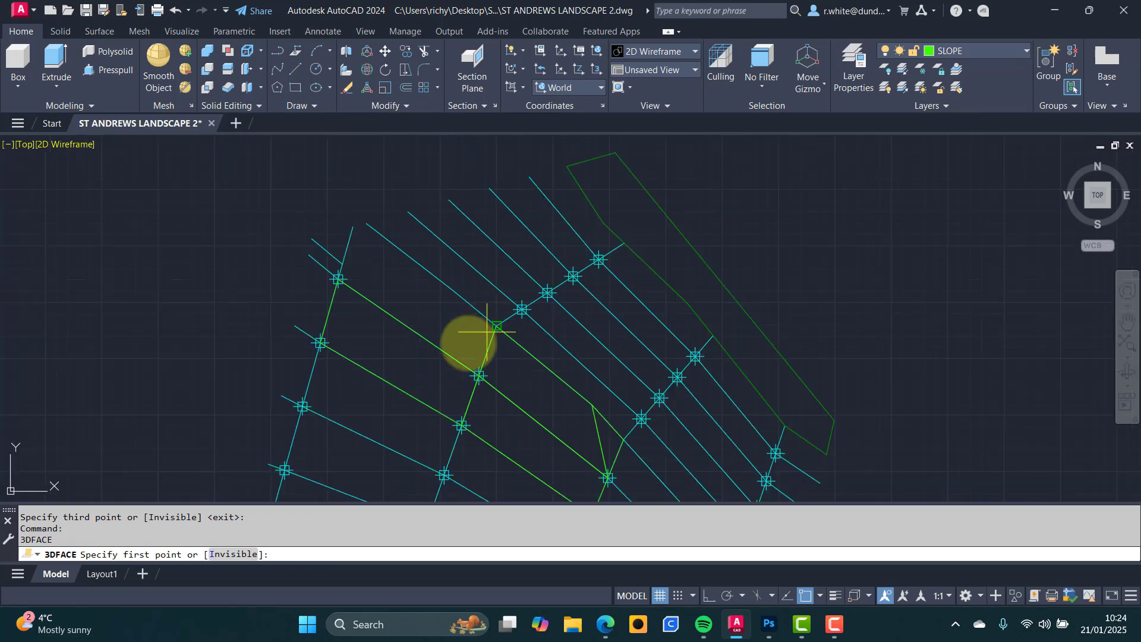
scroll(473, 370, "up", 2)
left_click(483, 378)
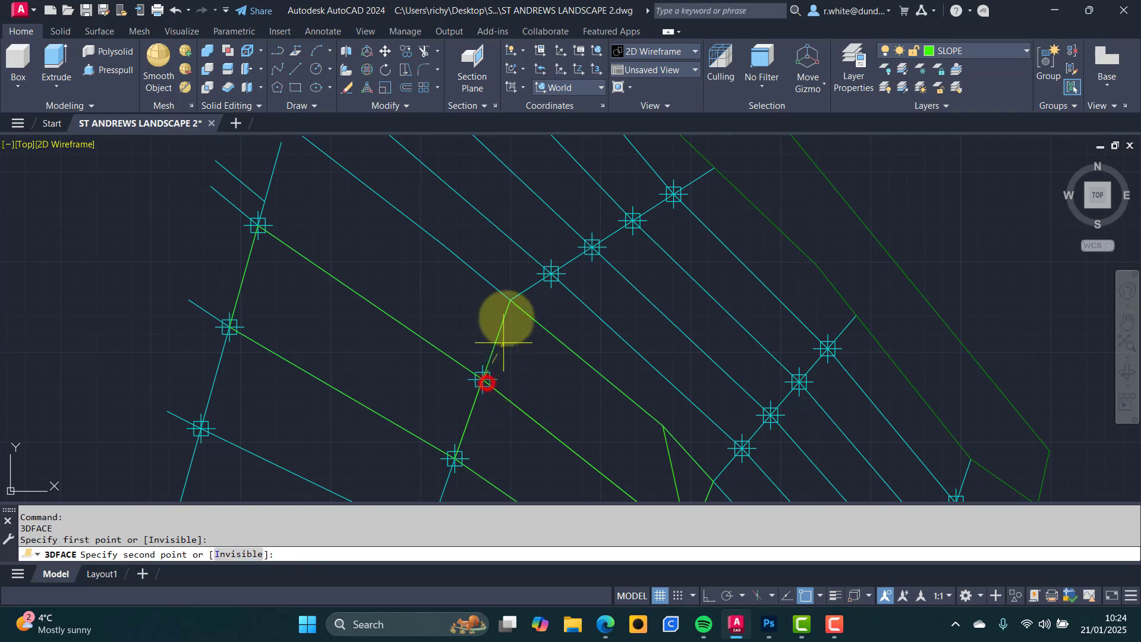
left_click(503, 304)
middle_click_drag(430, 261, 477, 340)
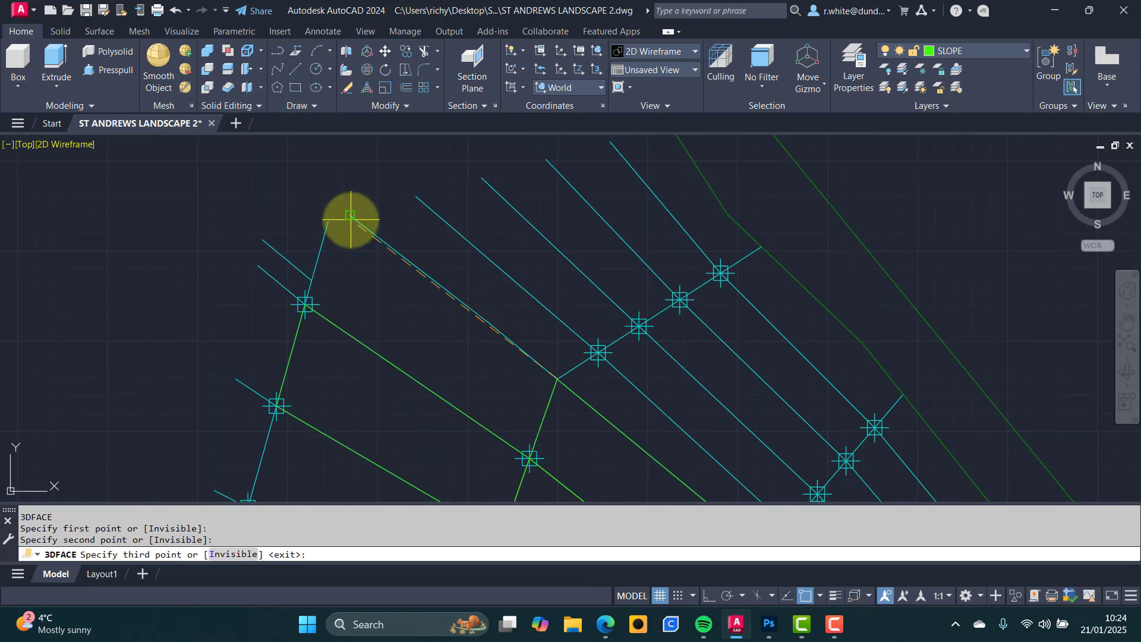
left_click(350, 218)
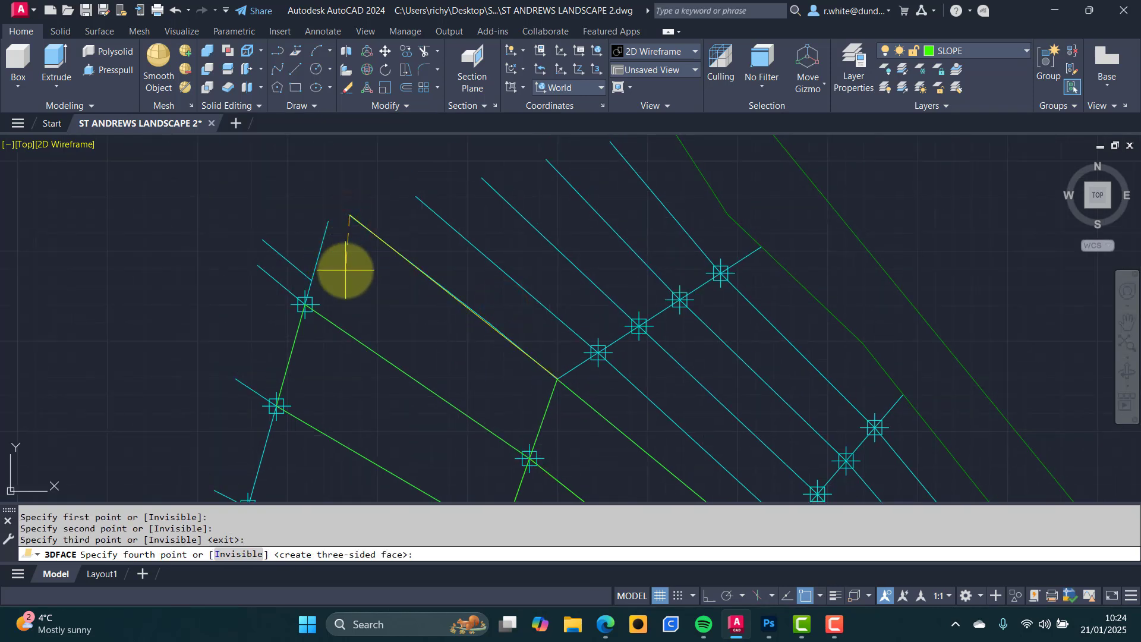
left_click(333, 224)
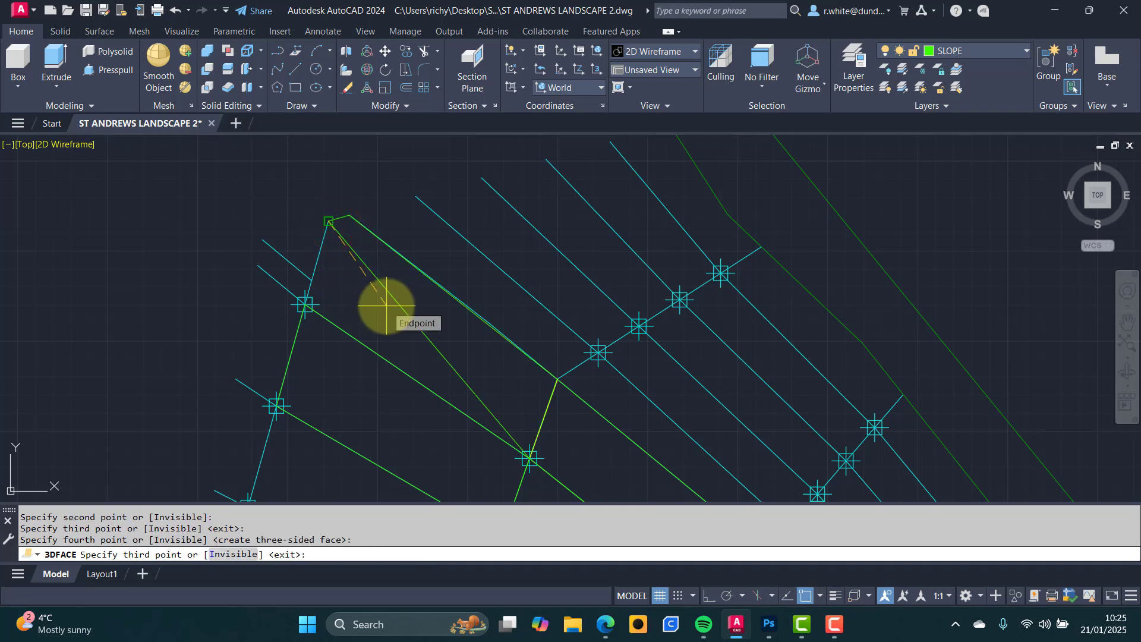
key("Return")
Draw a three-sided 3D face between the second line's face node, the westernmost line's north end and its northernmost node.
key("Return")
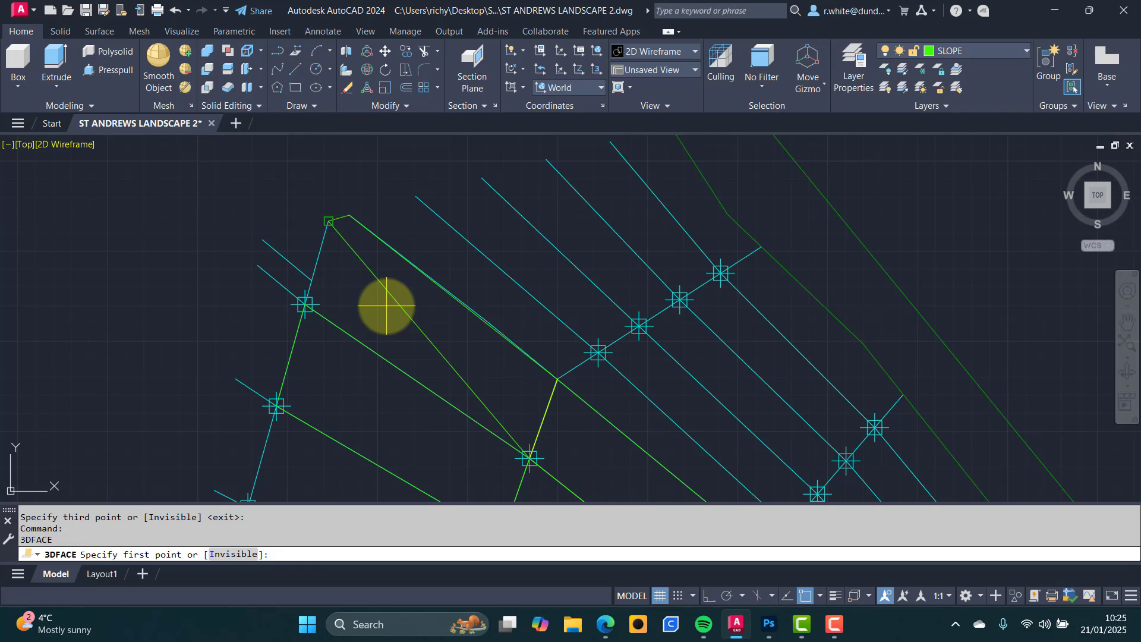
left_click(524, 455)
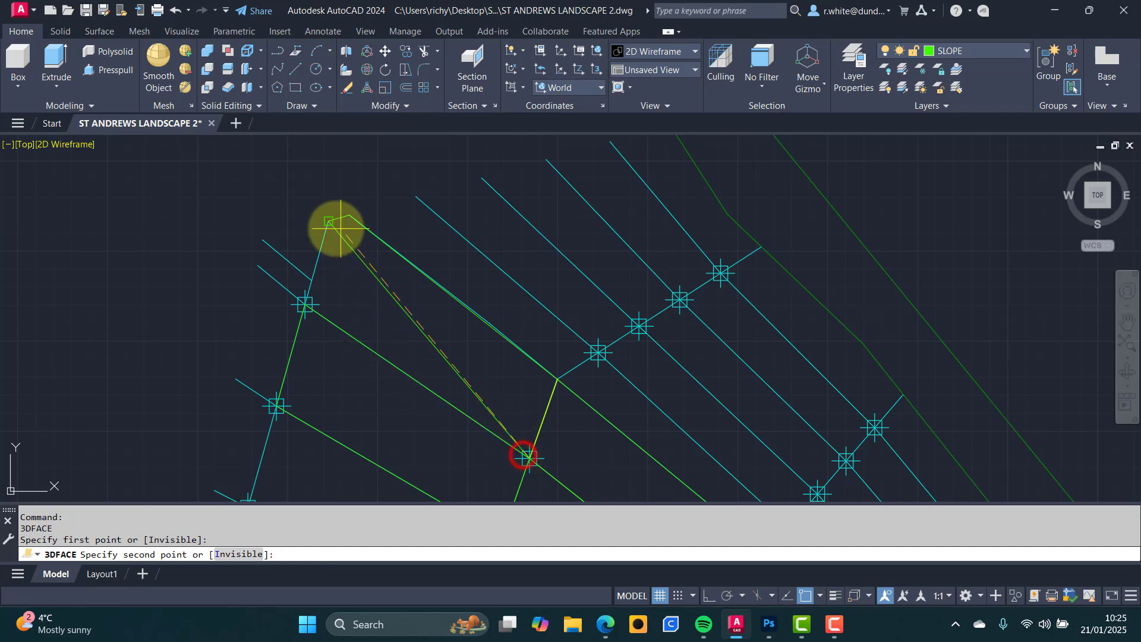
left_click(329, 223)
left_click(304, 307)
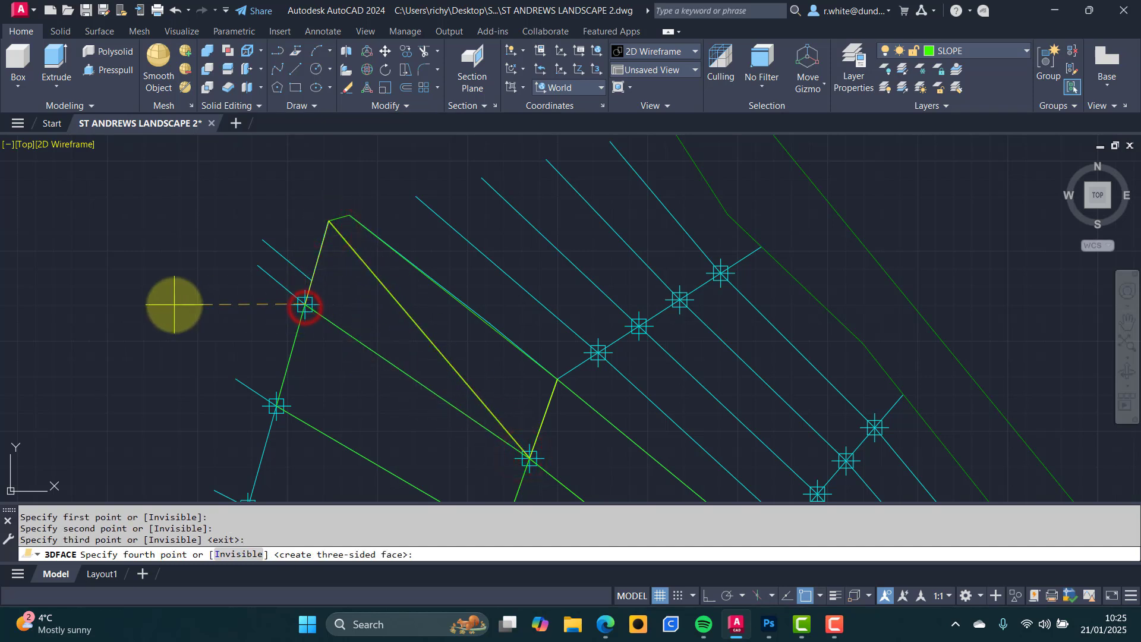
key("Return")
key("Return")
Draw a four-sided 3D face from the westernmost line's top segment to the outer ends of the two northwestern stub lines.
key("Return")
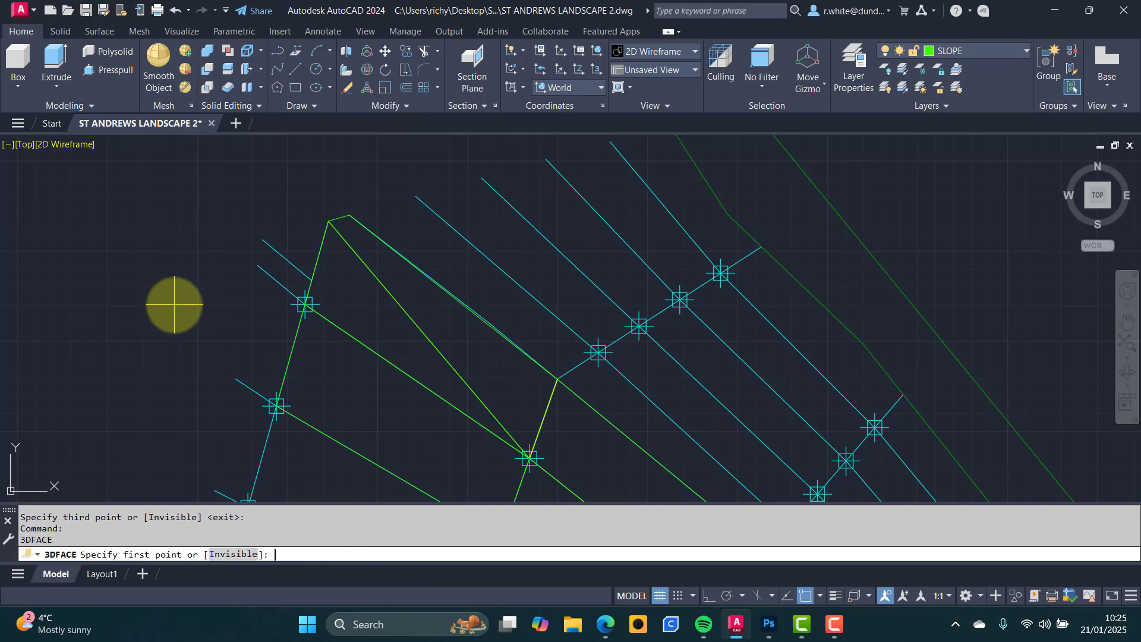
scroll(295, 250, "up", 2)
scroll(295, 250, "up", 2)
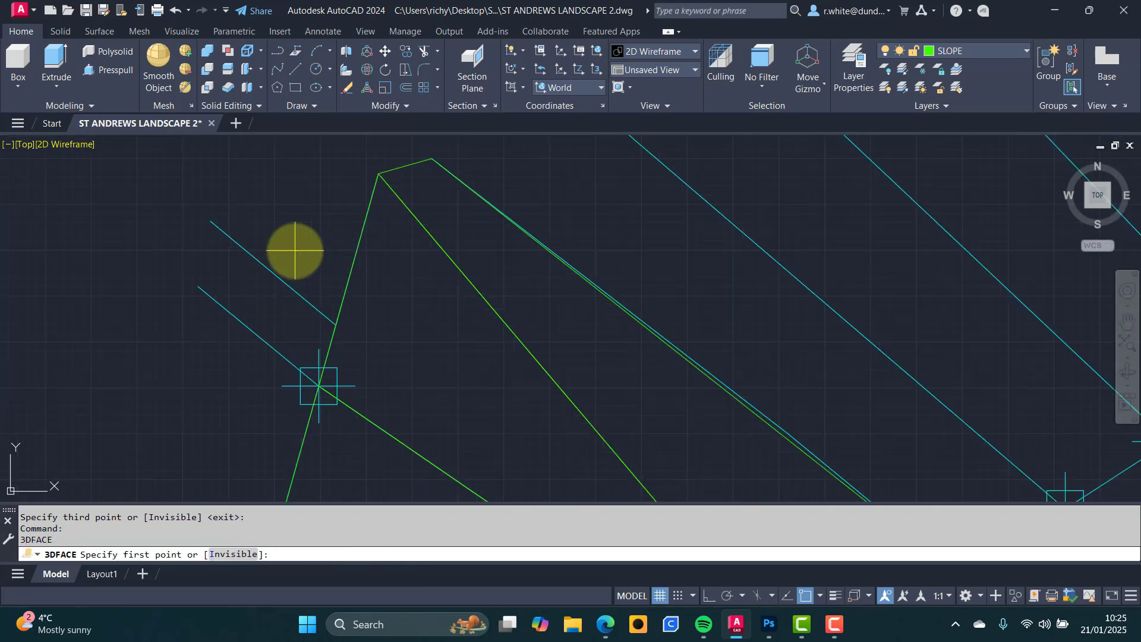
left_click(198, 286)
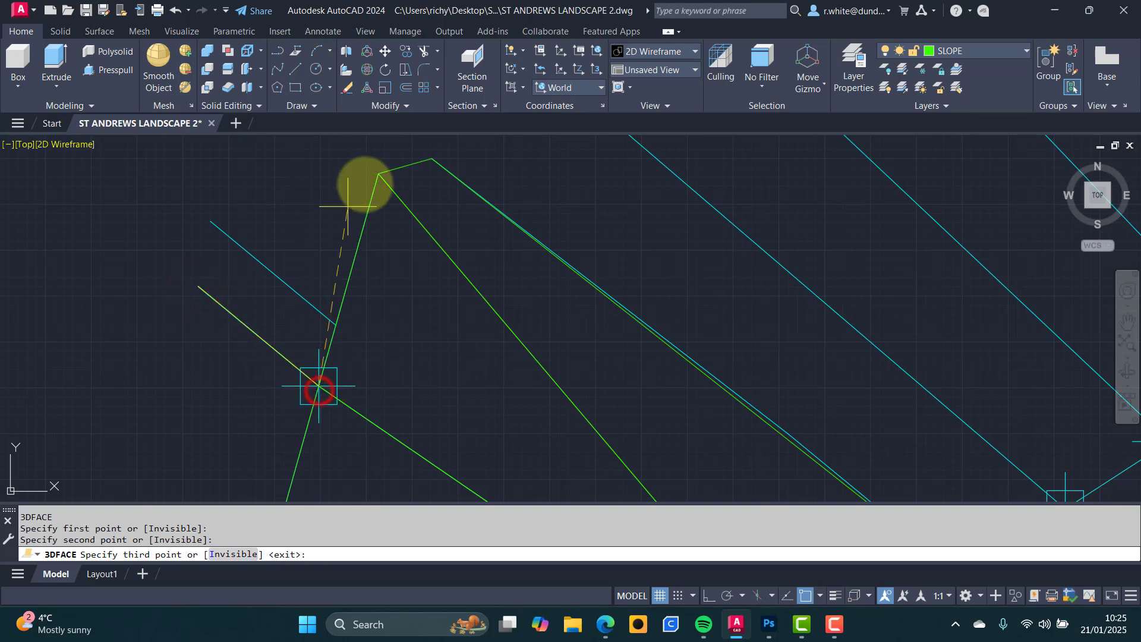
left_click(378, 174)
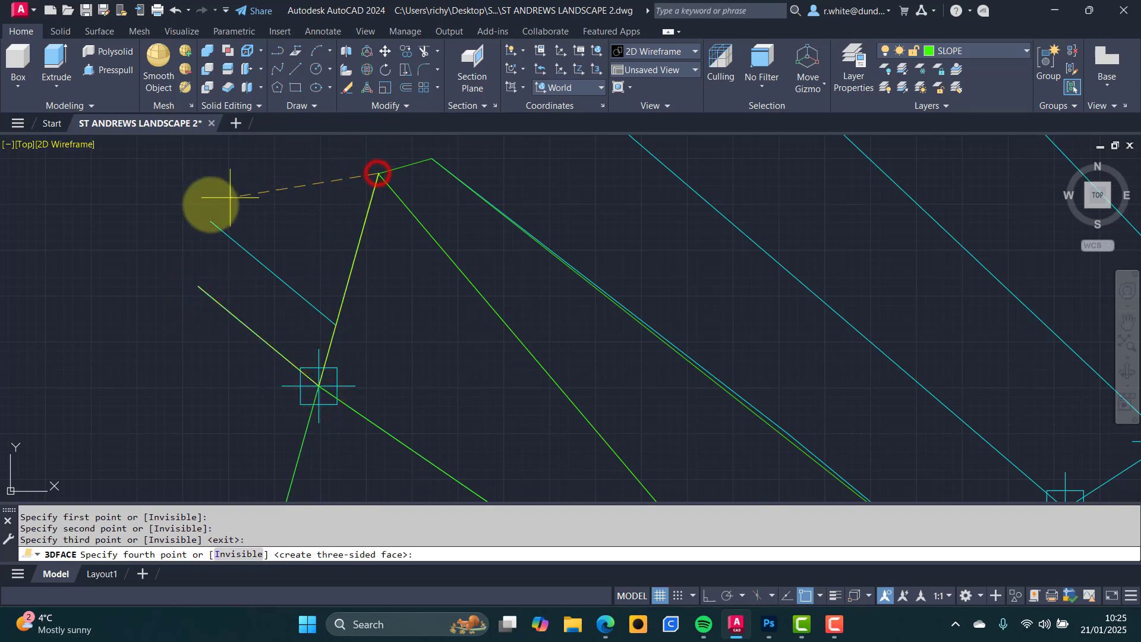
left_click(208, 220)
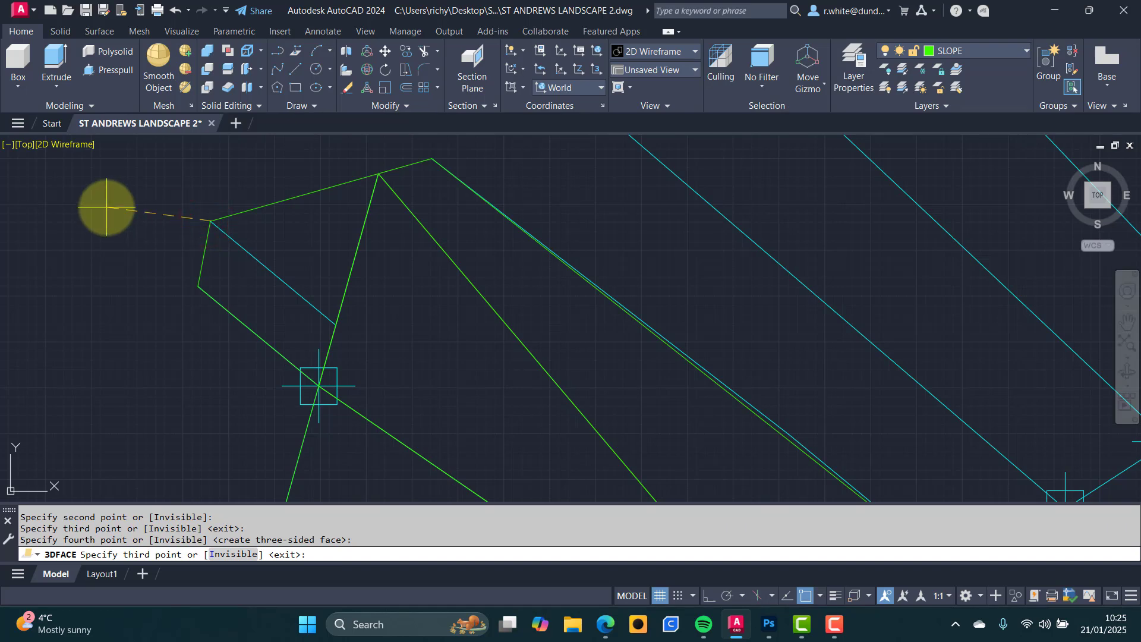
key("Return")
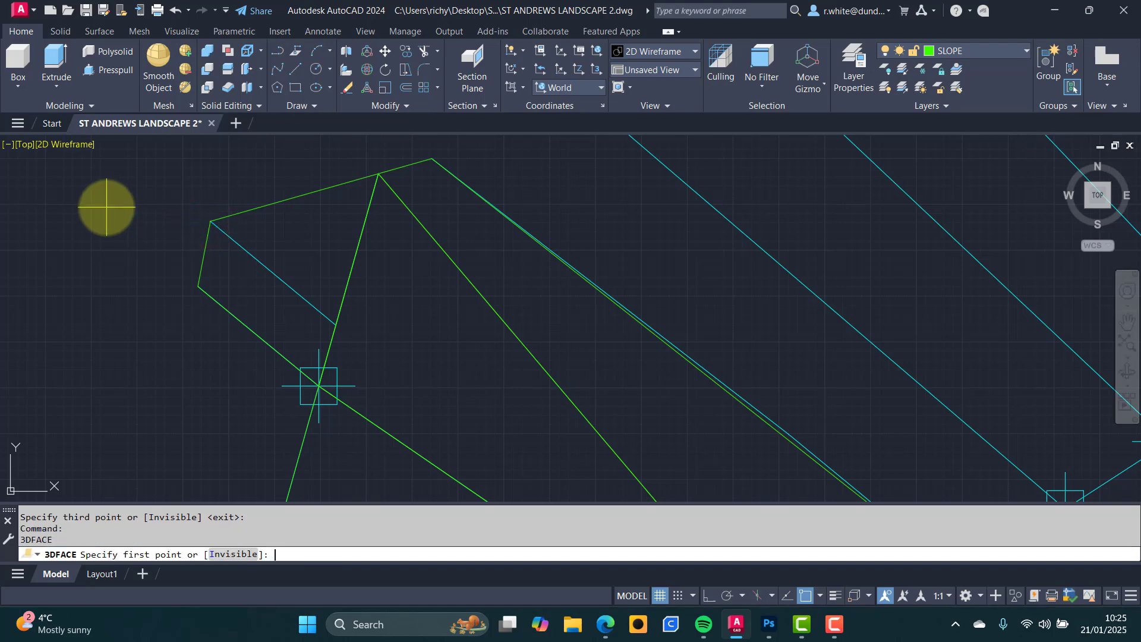
Draw a four-sided 3D face between the westernmost line's two northernmost nodes and the outer ends of their western stubs.
scroll(134, 237, "down", 3)
middle_click_drag(160, 268, 255, 171)
left_click(270, 155)
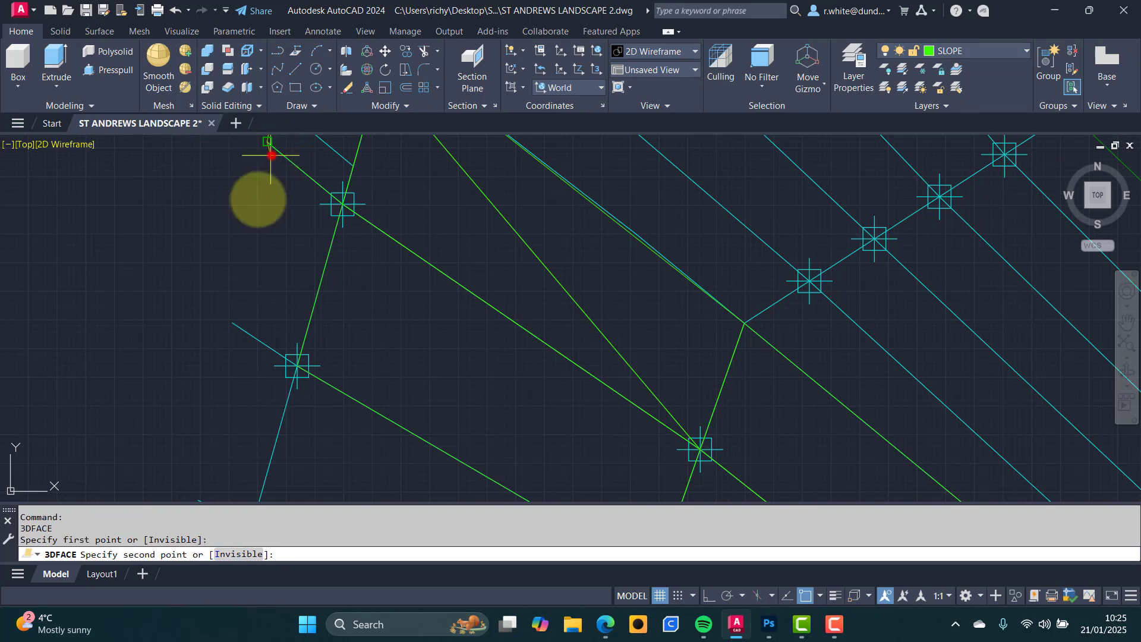
left_click(235, 324)
left_click(298, 369)
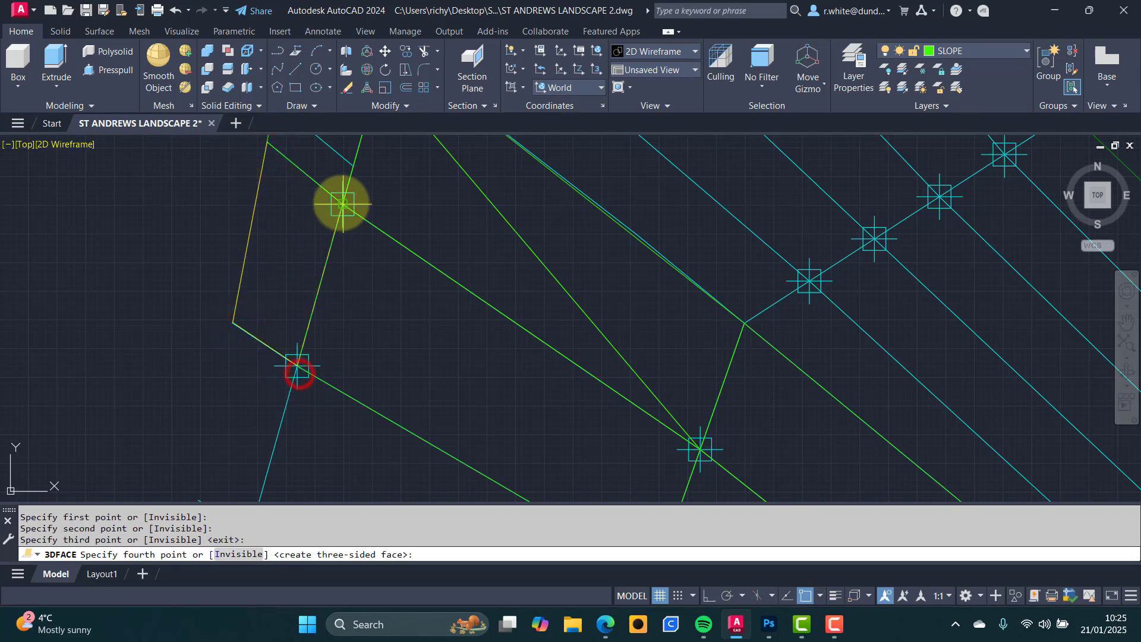
left_click(342, 203)
key("Return")
Examine the new faces and the neighbouring interpolated line to their northeast from a tilted view.
scroll(375, 303, "down", 3)
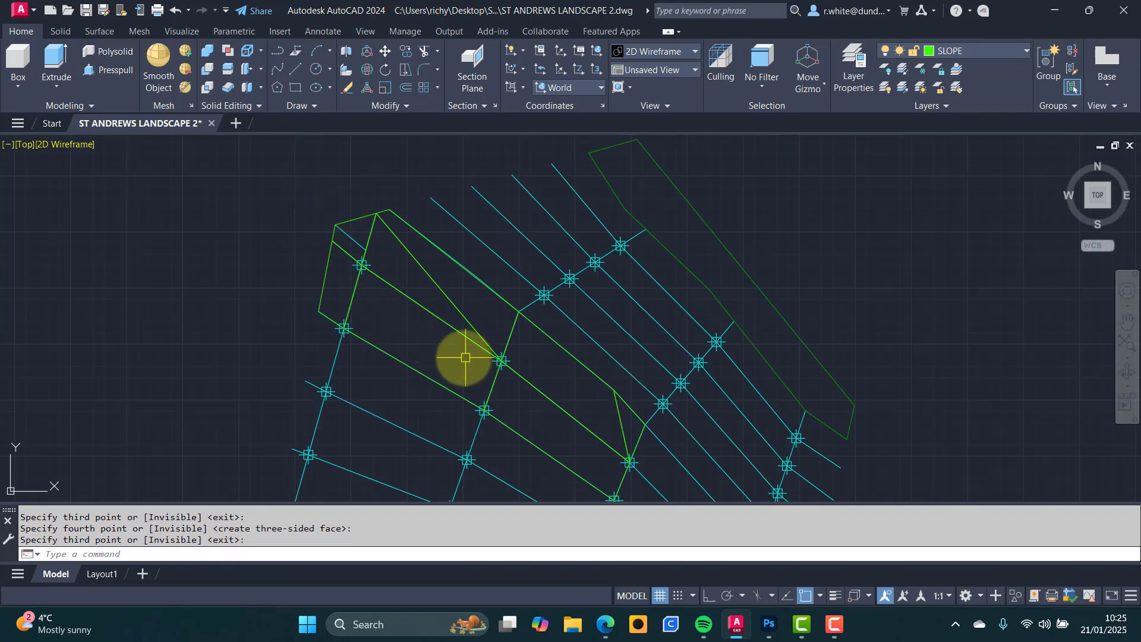
mouse_move(465, 357)
middle_mouse_down("shift")
mouse_move(476, 336)
mouse_move(448, 303)
mouse_move(490, 312)
middle_mouse_up("shift")
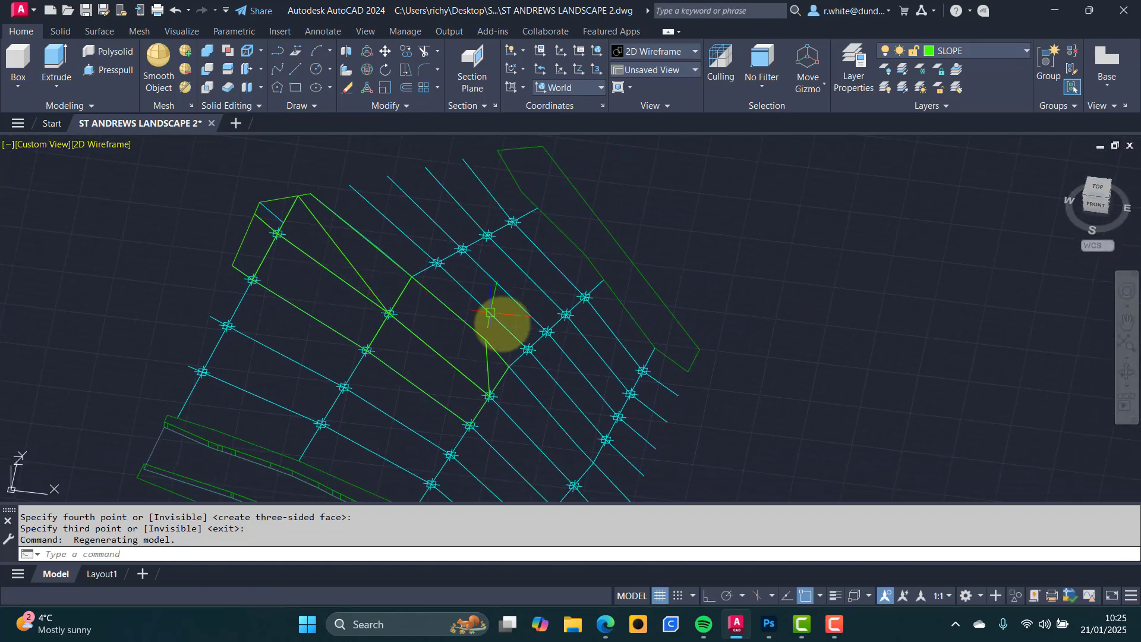
scroll(501, 351, "up", 3)
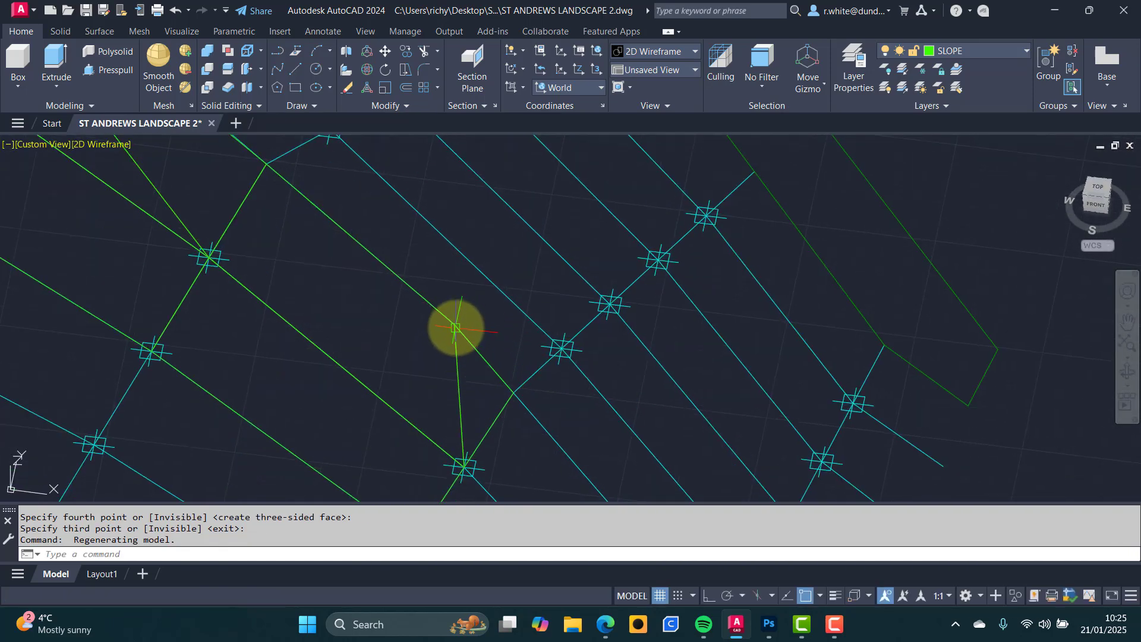
scroll(491, 323, "up", 2)
left_click(533, 283)
scroll(517, 300, "down", 3)
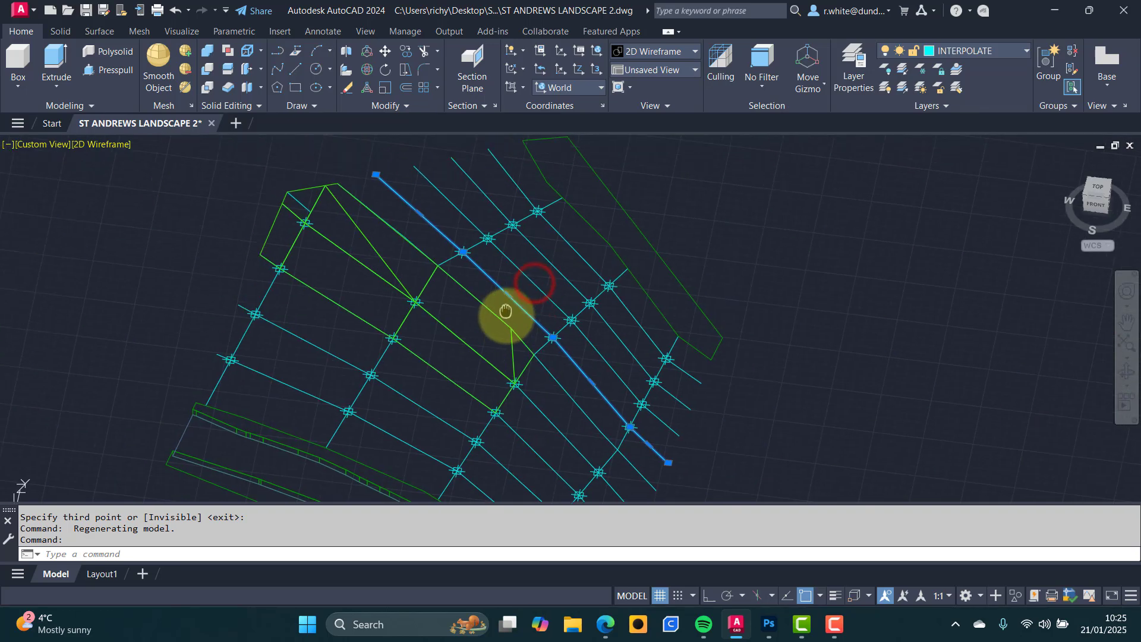
scroll(514, 327, "up", 3)
key("Escape")
key("Escape")
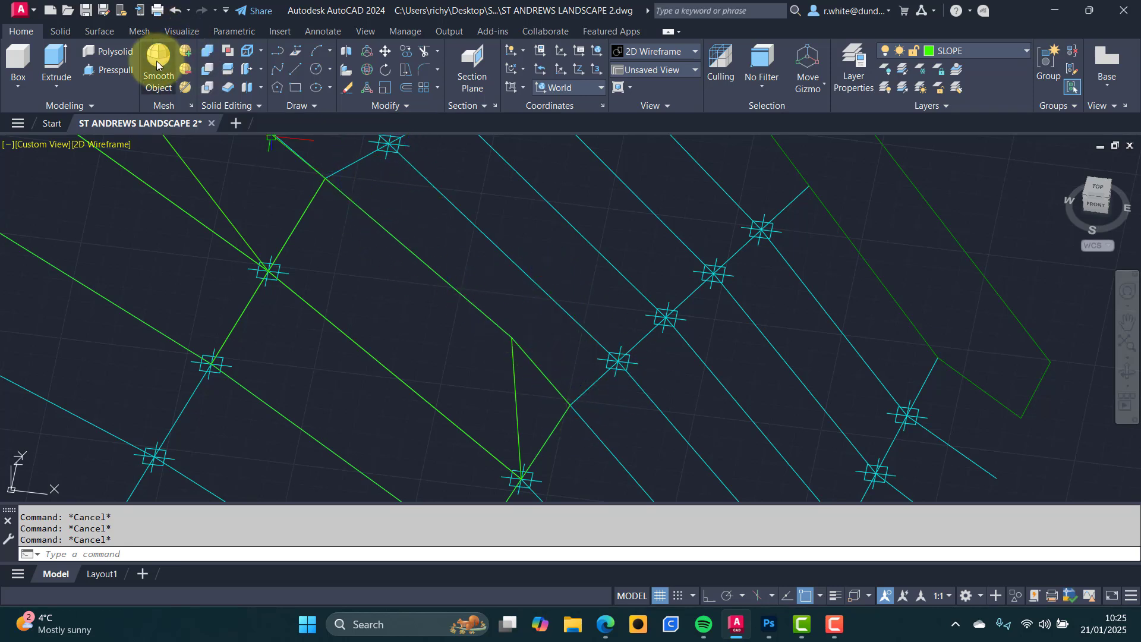
Draw a three-sided 3D face between the third line's bend, the adjacent vertex and the first node northeast of the bend.
type("3f")
key("Return")
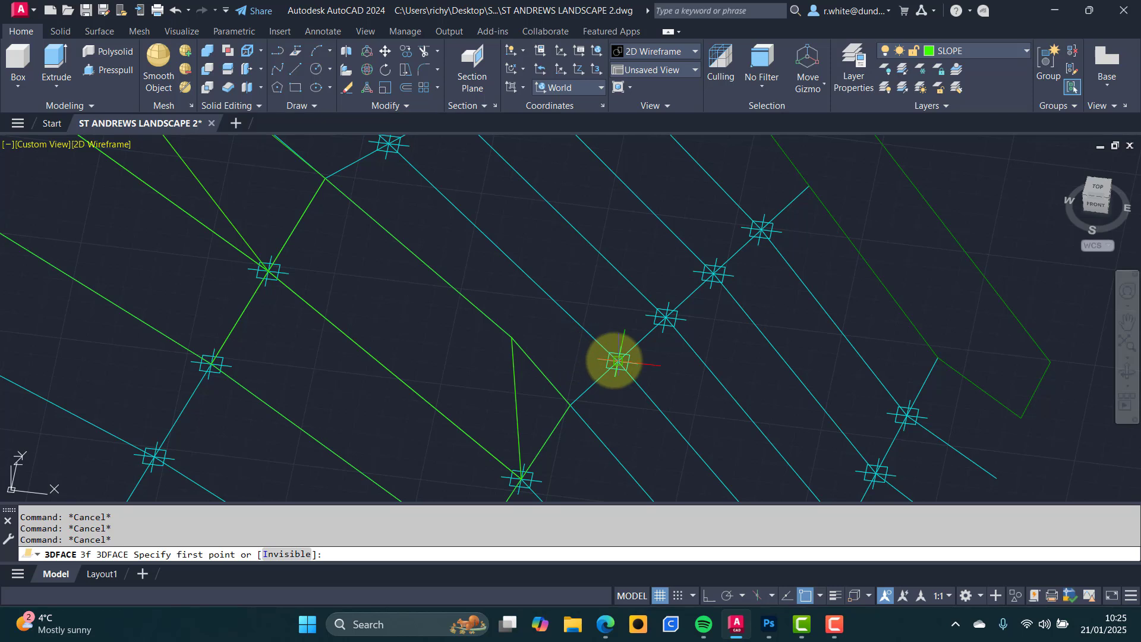
left_click(618, 361)
left_click(507, 334)
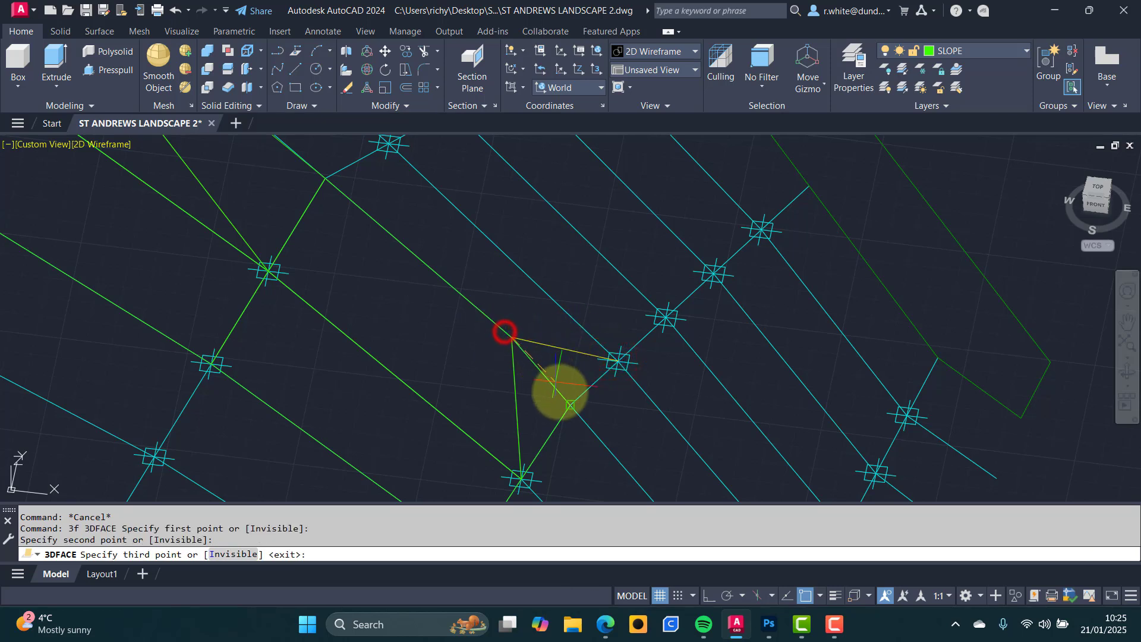
left_click(561, 393)
key("Return")
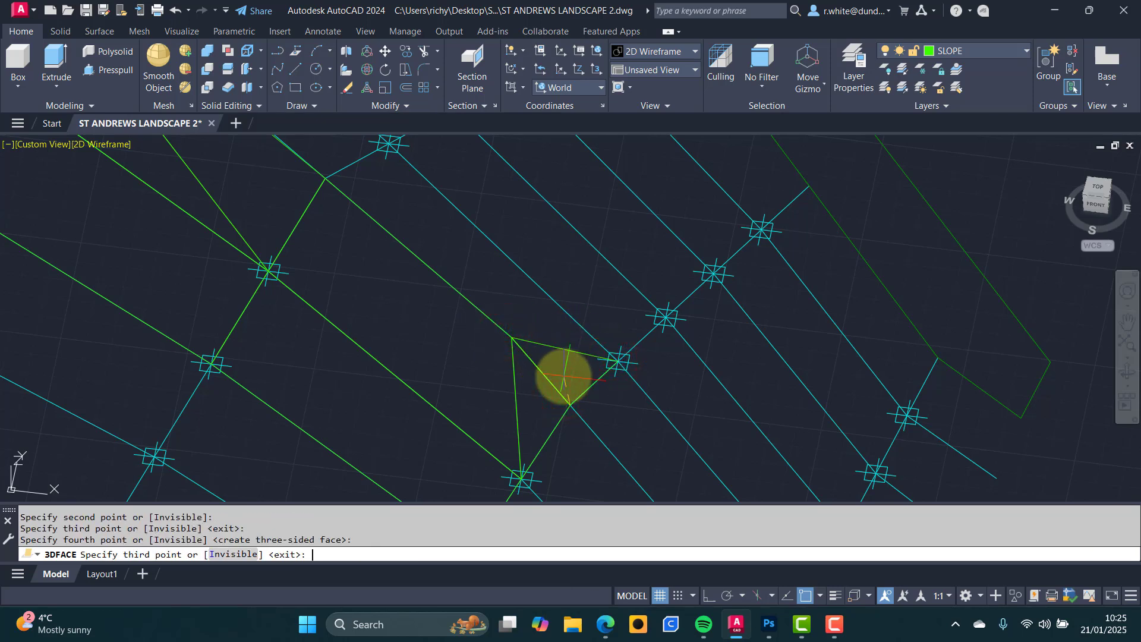
key("Return")
Draw a four-sided 3D face from the second line's bend and the adjacent vertex to the two nodes on the next line northeast.
key("Return")
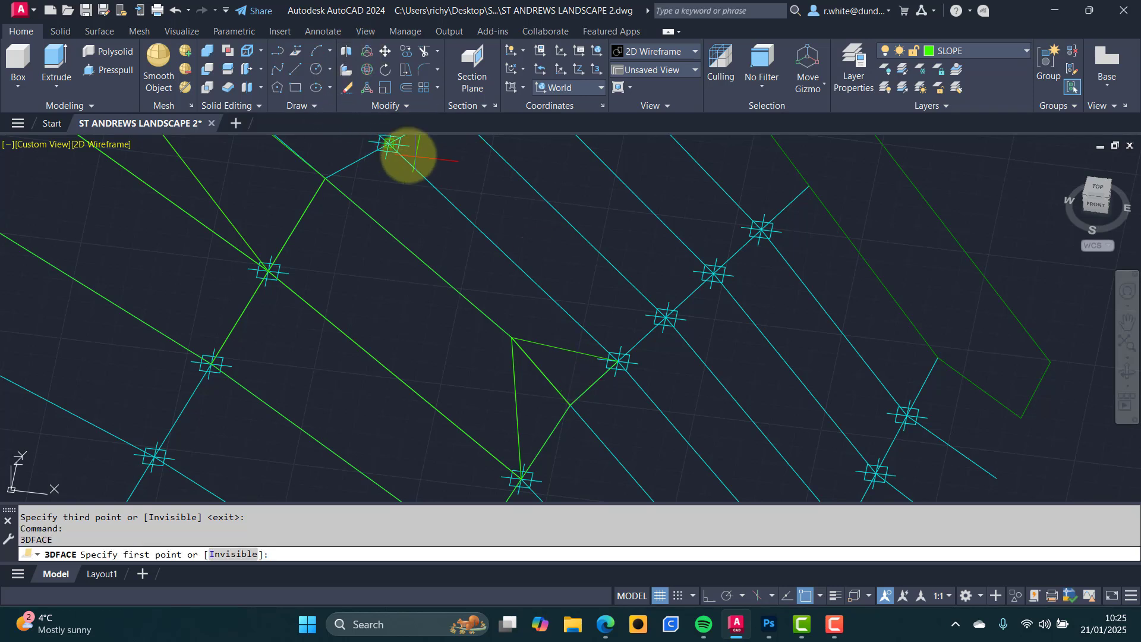
left_click(395, 153)
left_click(326, 179)
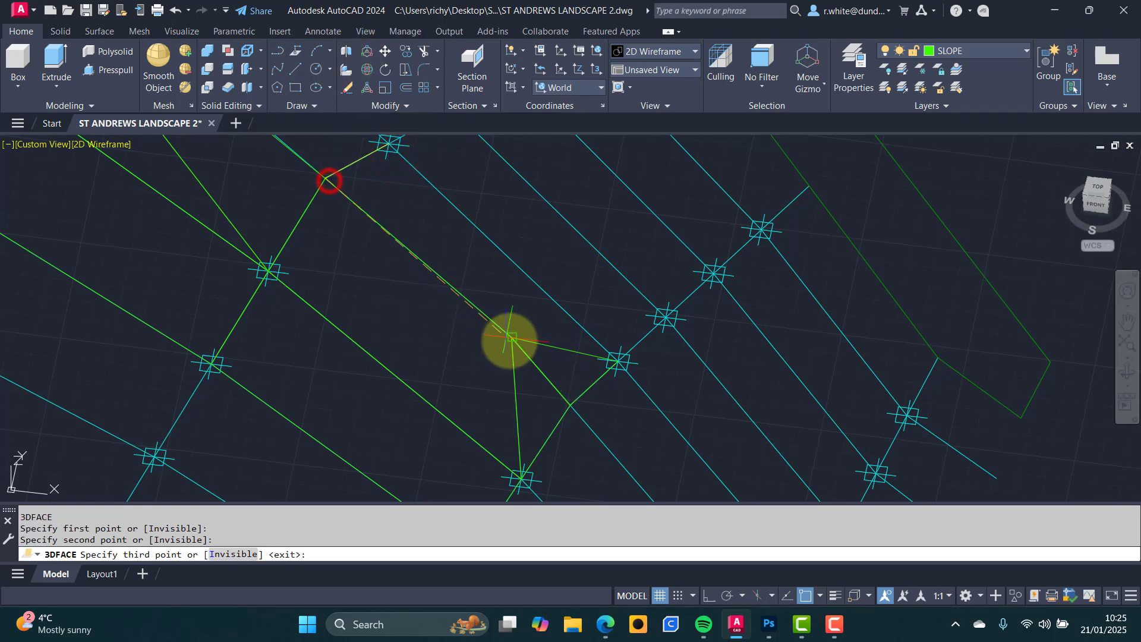
left_click(511, 337)
left_click(600, 363)
key("Return")
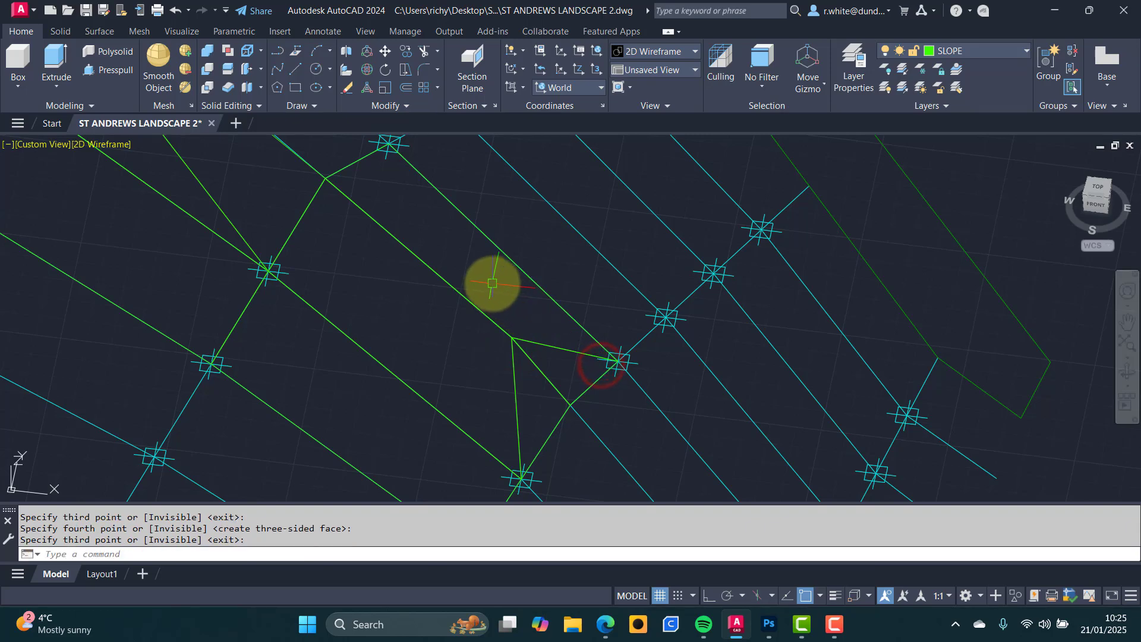
Examine how the northeast edge of the northernmost four-sided face on the second line follows the interpolated line beside it.
scroll(478, 357, "up", 3)
scroll(344, 231, "up", 2)
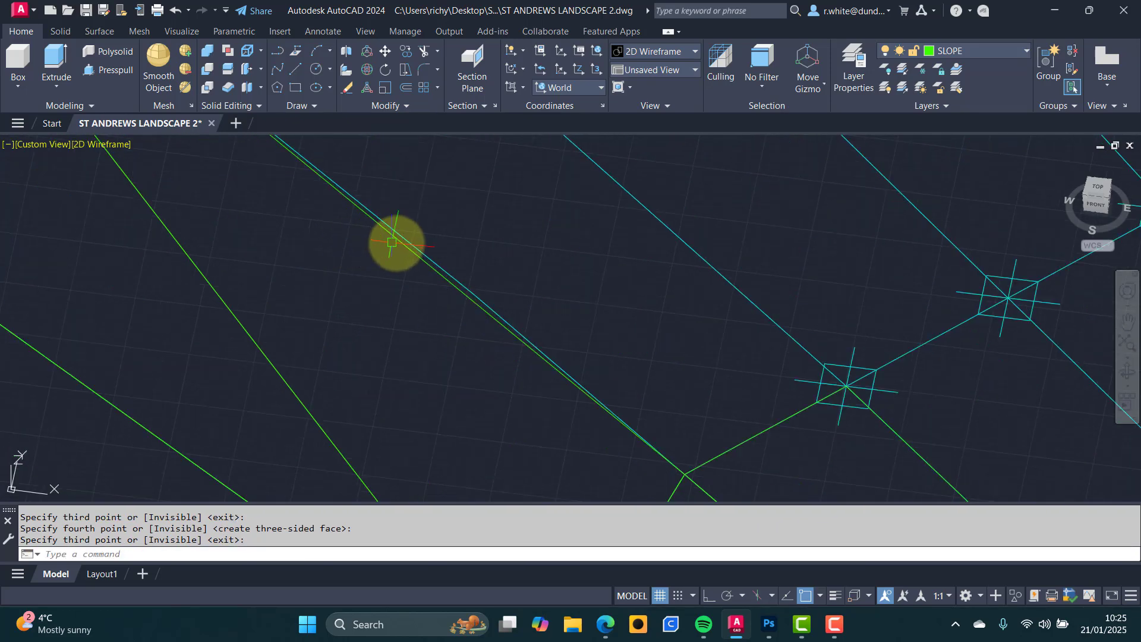
scroll(406, 256, "down", 2)
scroll(415, 258, "down", 2)
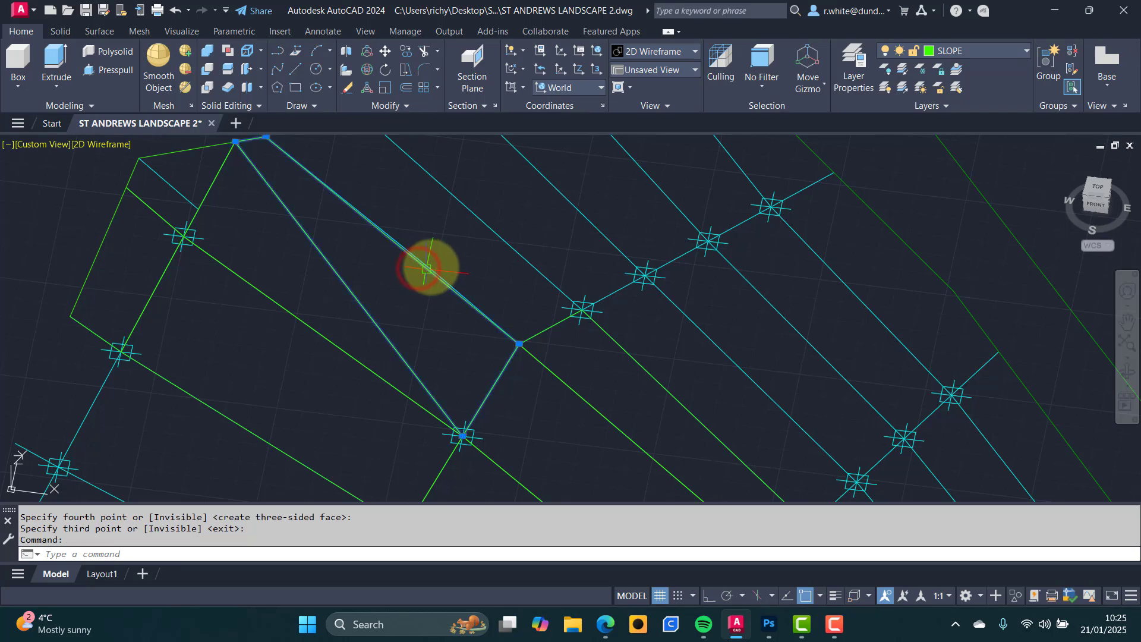
key("Escape")
key("Escape")
scroll(426, 265, "up", 2)
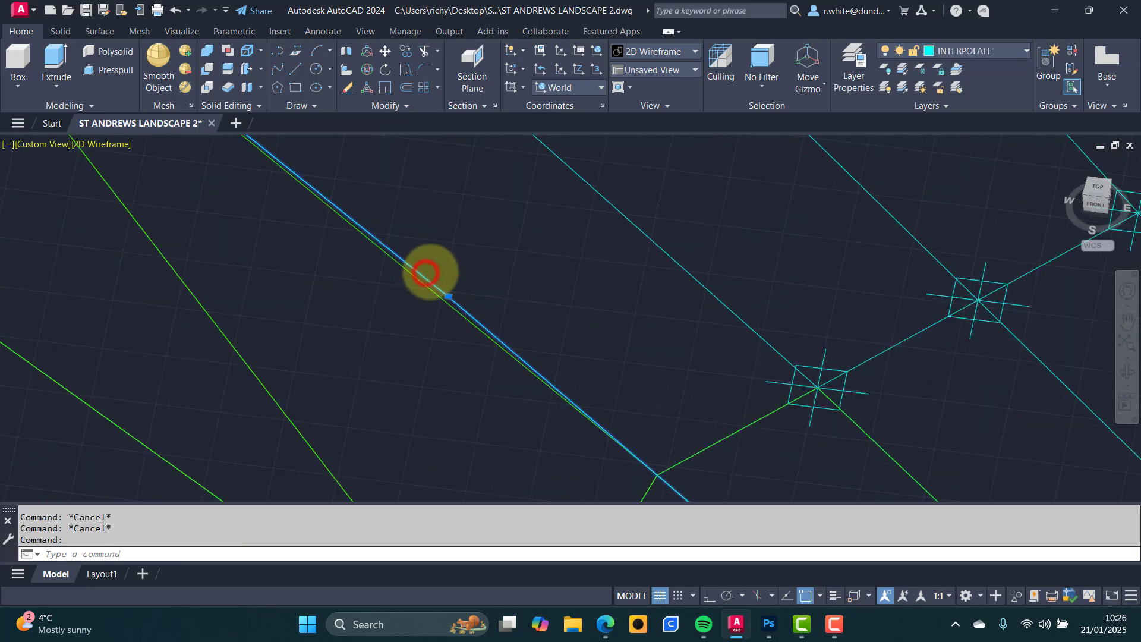
scroll(425, 273, "down", 2)
key("Escape")
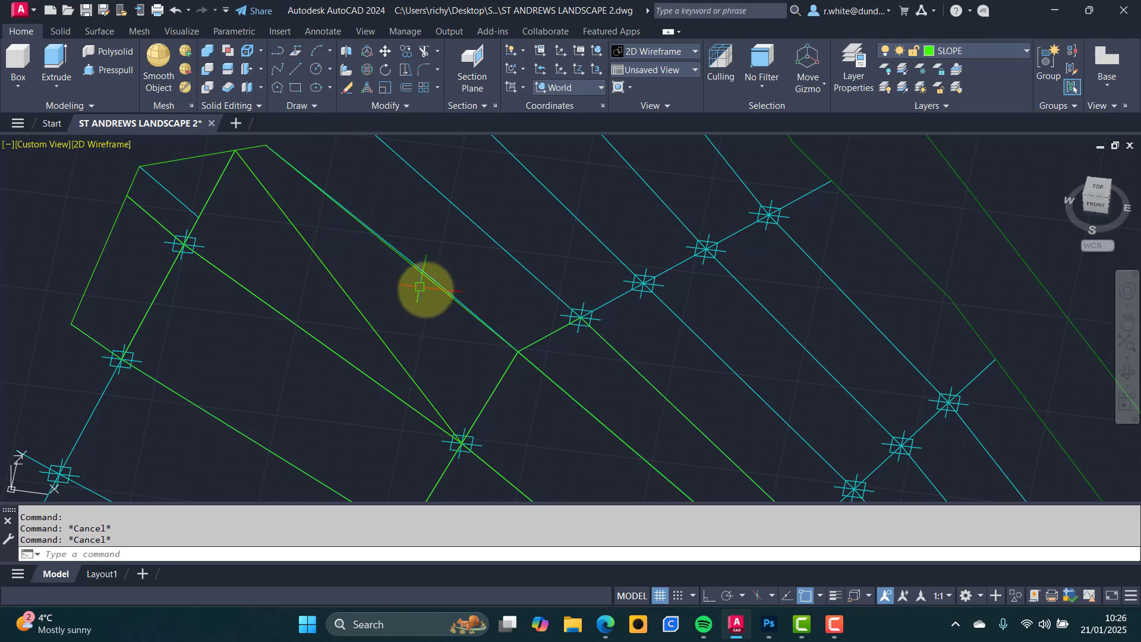
scroll(426, 282, "up", 2)
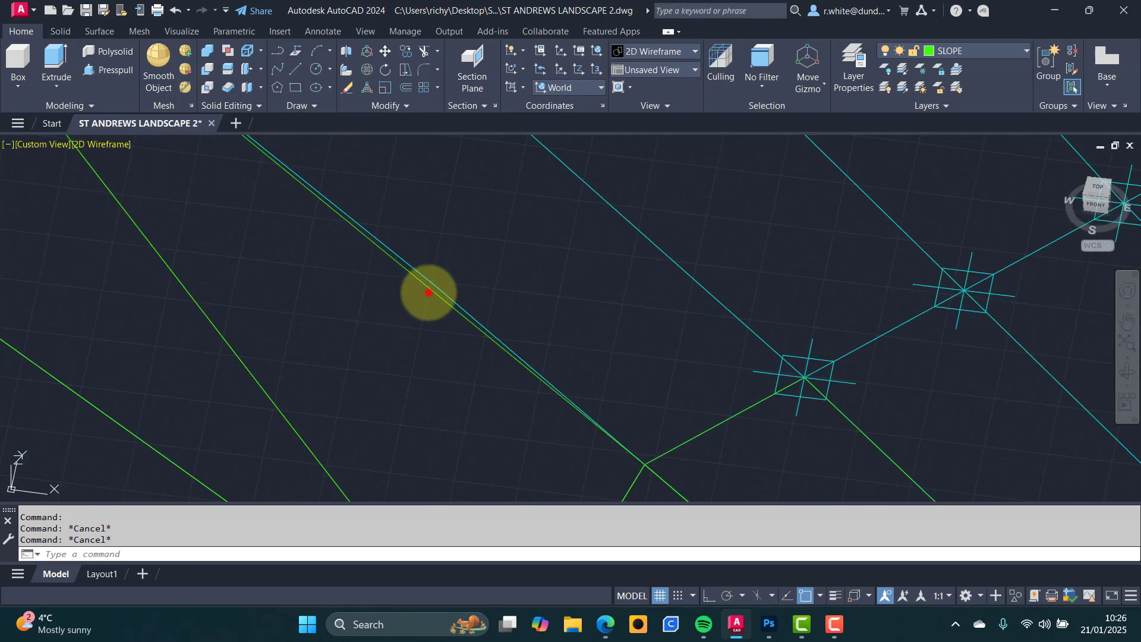
scroll(428, 292, "down", 2)
Delete the northernmost four-sided face that spans straight across the bend in the interpolated line.
left_click(428, 290)
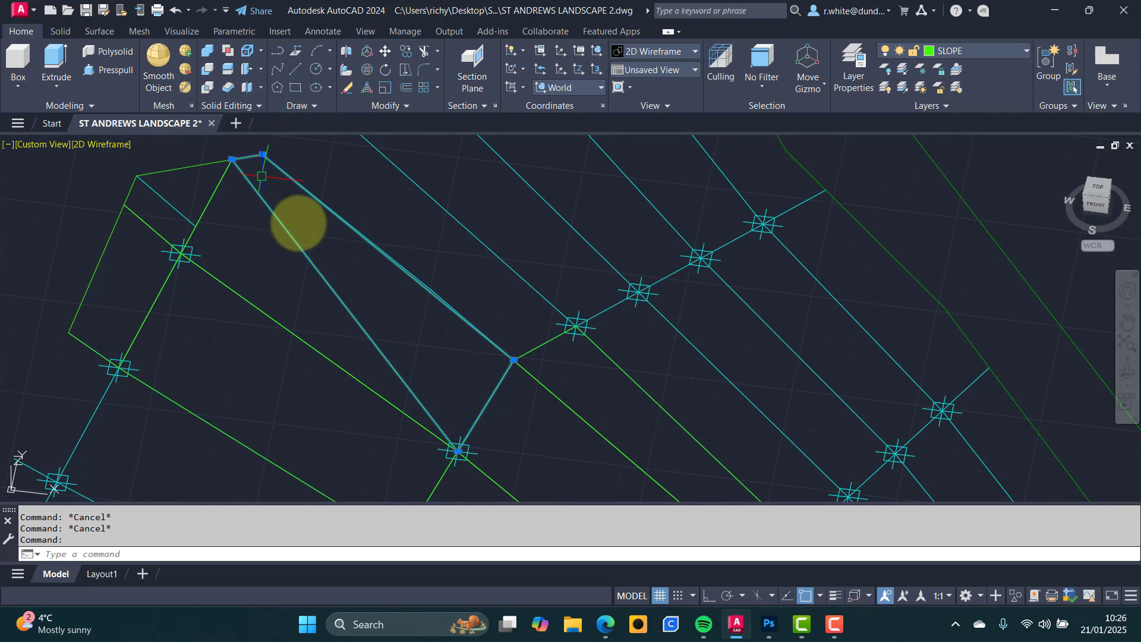
key("Escape")
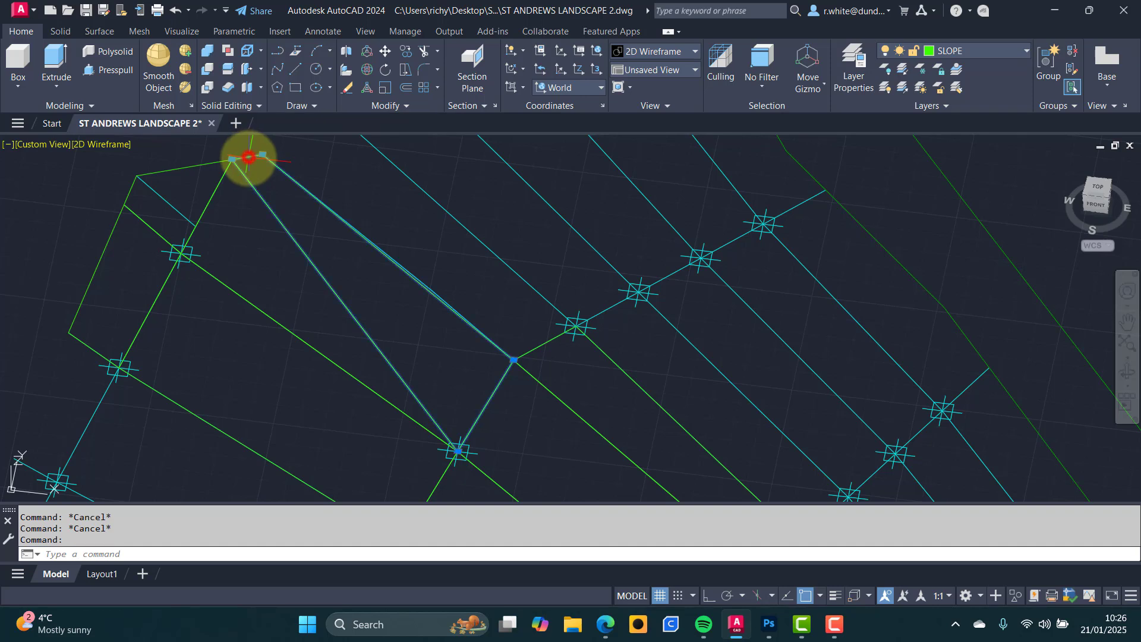
key("Delete")
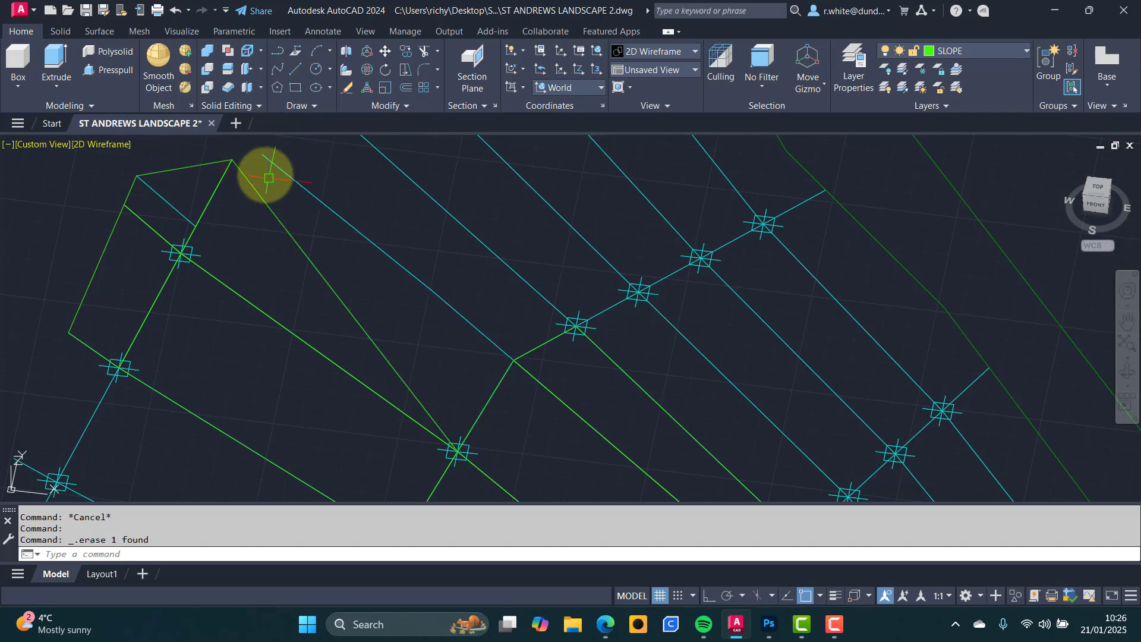
Draw a three-sided 3D face between the second line's northernmost node, the adjacent vertex to the northeast and the interpolated line's bend.
key("Return")
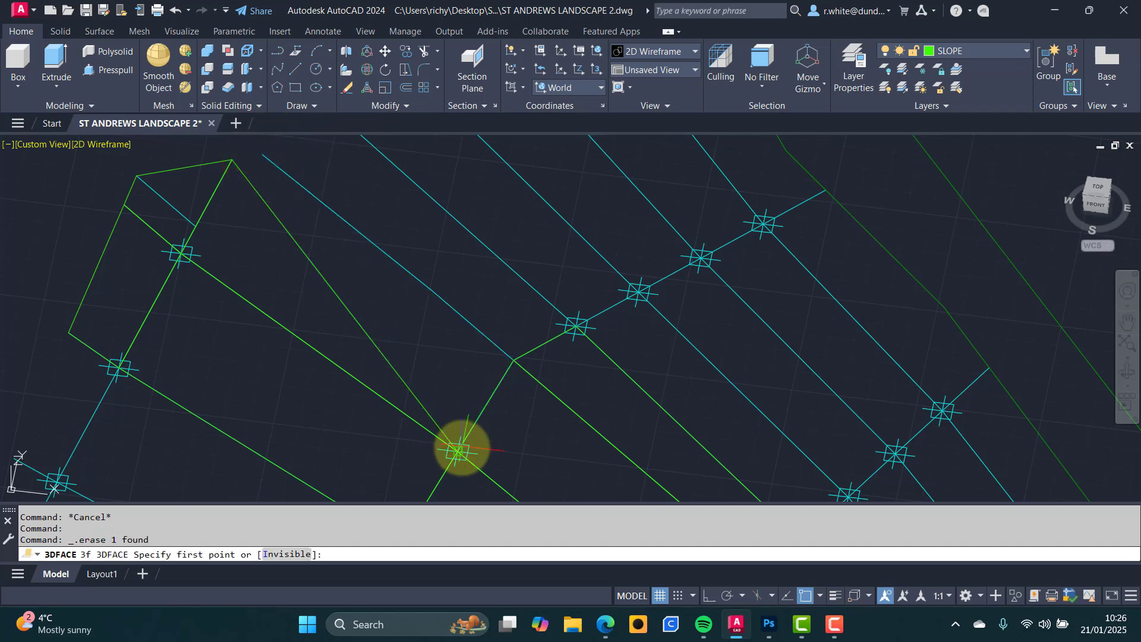
left_click(459, 450)
left_click(504, 358)
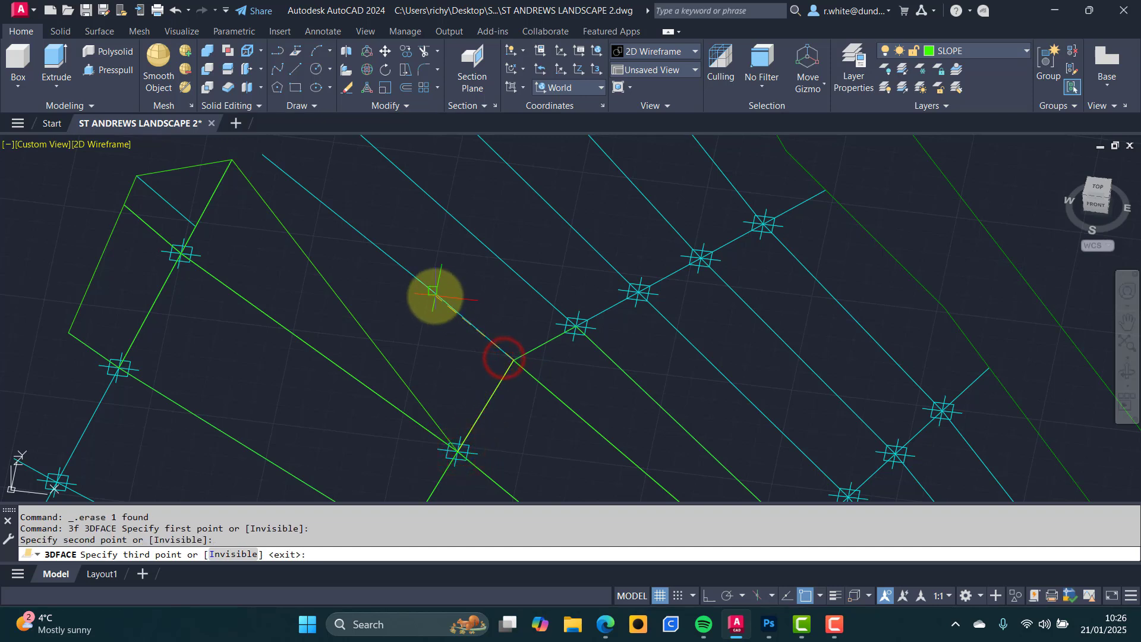
left_click(433, 293)
key("Return")
Draw a four-sided 3D face from the second line's northernmost node and the interpolated line's bend to the two outer ends at the northern boundary.
key("Return")
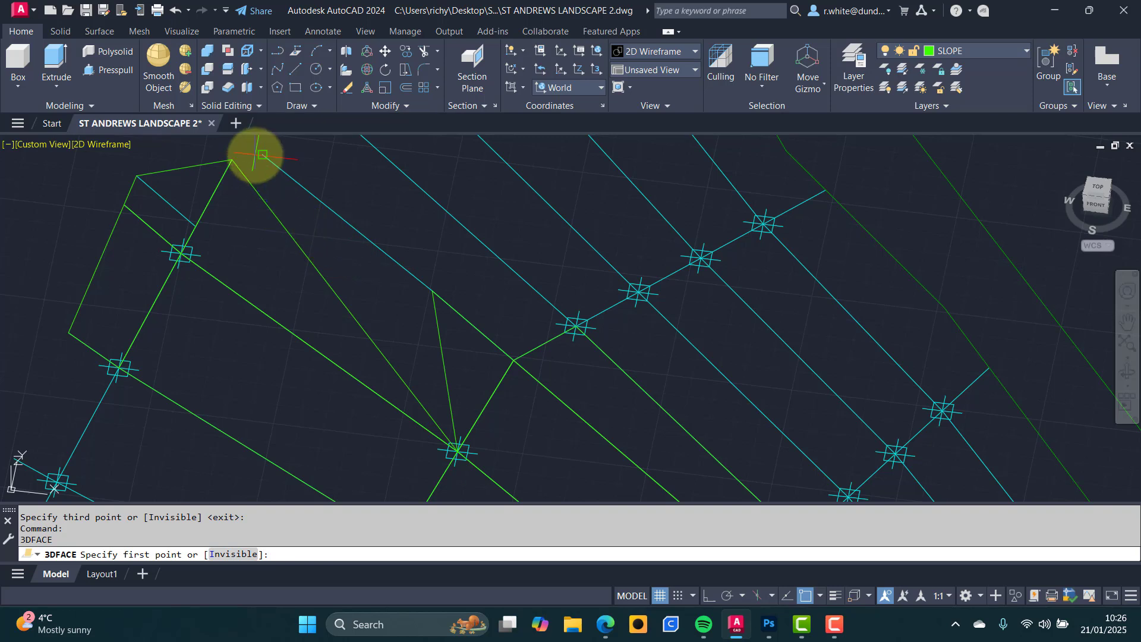
left_click(457, 449)
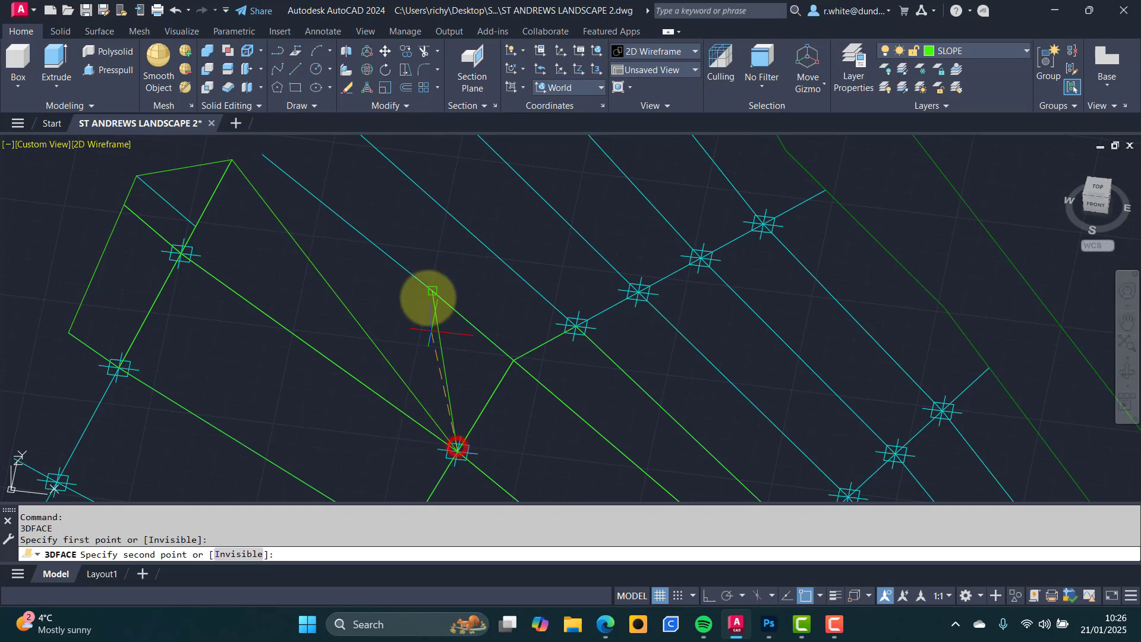
left_click(427, 292)
left_click(281, 174)
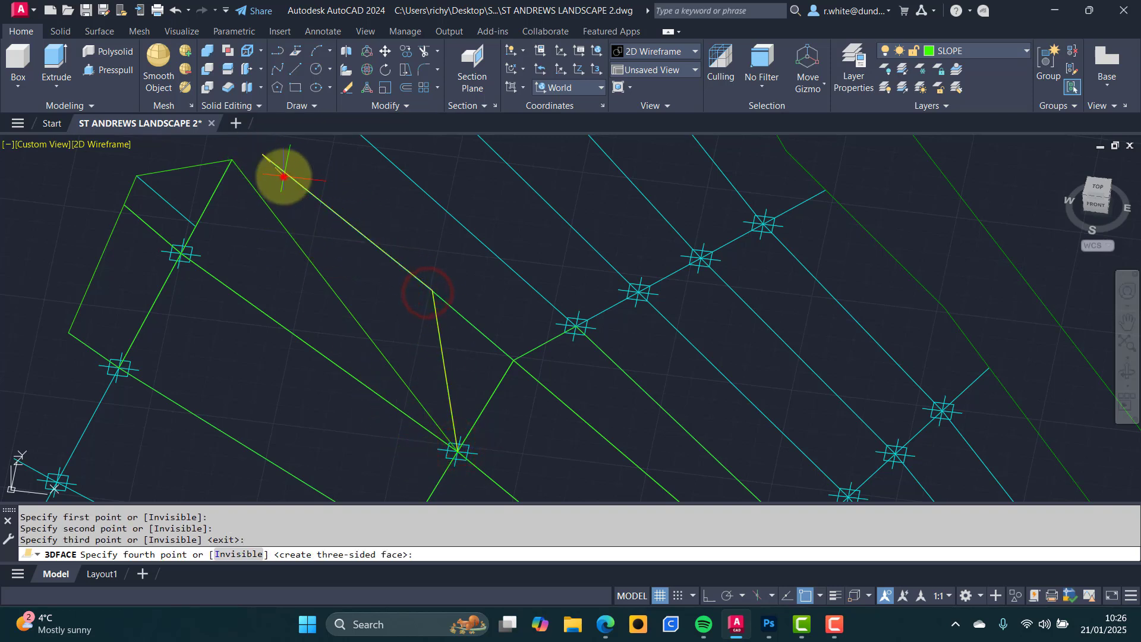
left_click(230, 161)
key("Return")
Switch the visual style to Shaded with edges and orbit to inspect the slope faces.
scroll(410, 291, "up", 4)
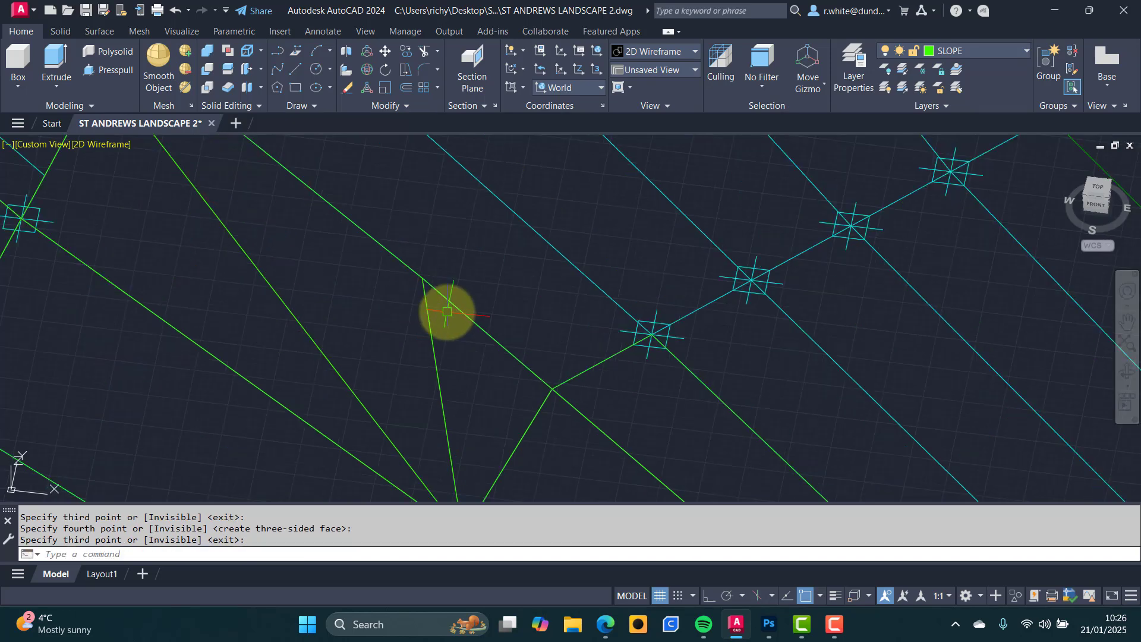
scroll(417, 274, "down", 6)
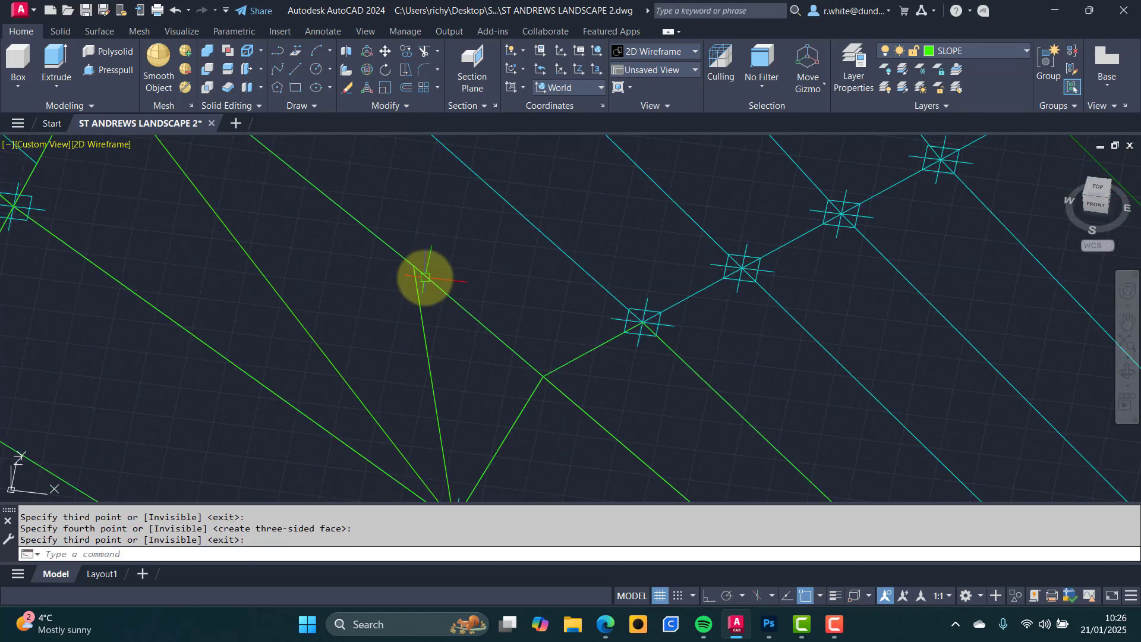
middle_click_drag(438, 255, 438, 252)
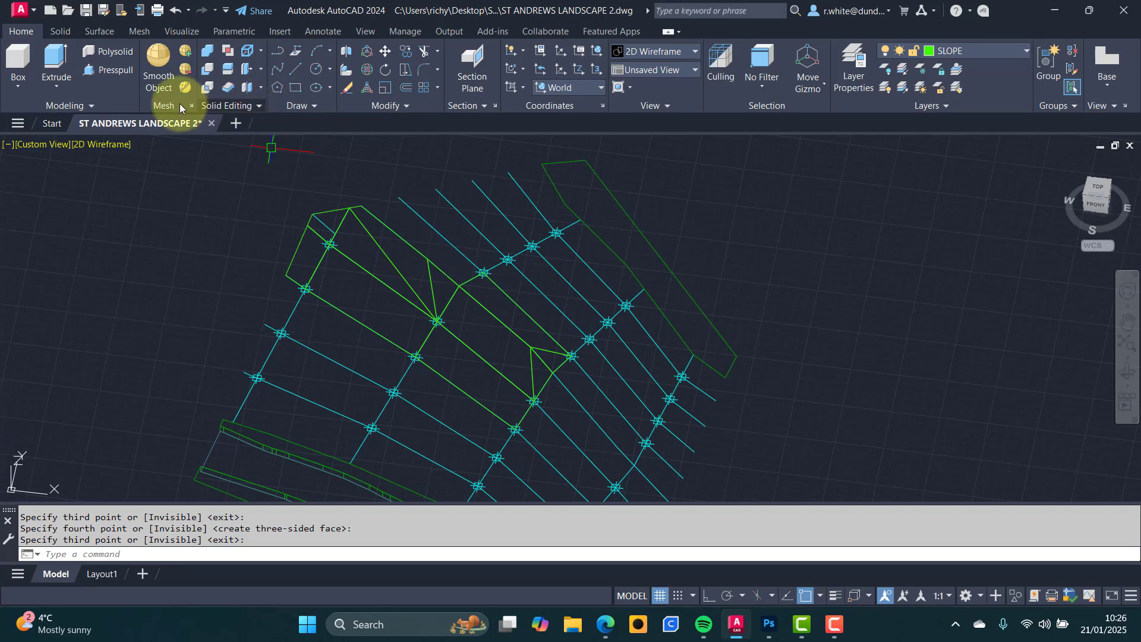
left_click(99, 146)
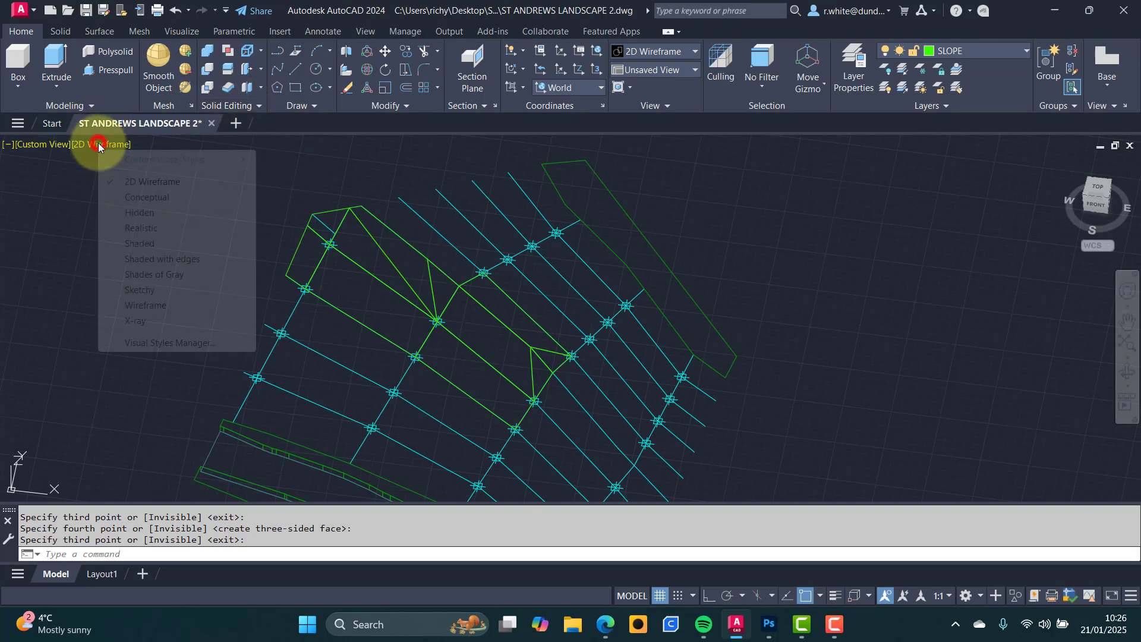
left_click(151, 260)
mouse_move(458, 399)
middle_mouse_down("shift")
mouse_move(520, 327)
mouse_move(612, 287)
mouse_move(668, 326)
mouse_move(497, 349)
mouse_move(458, 368)
middle_mouse_up("shift")
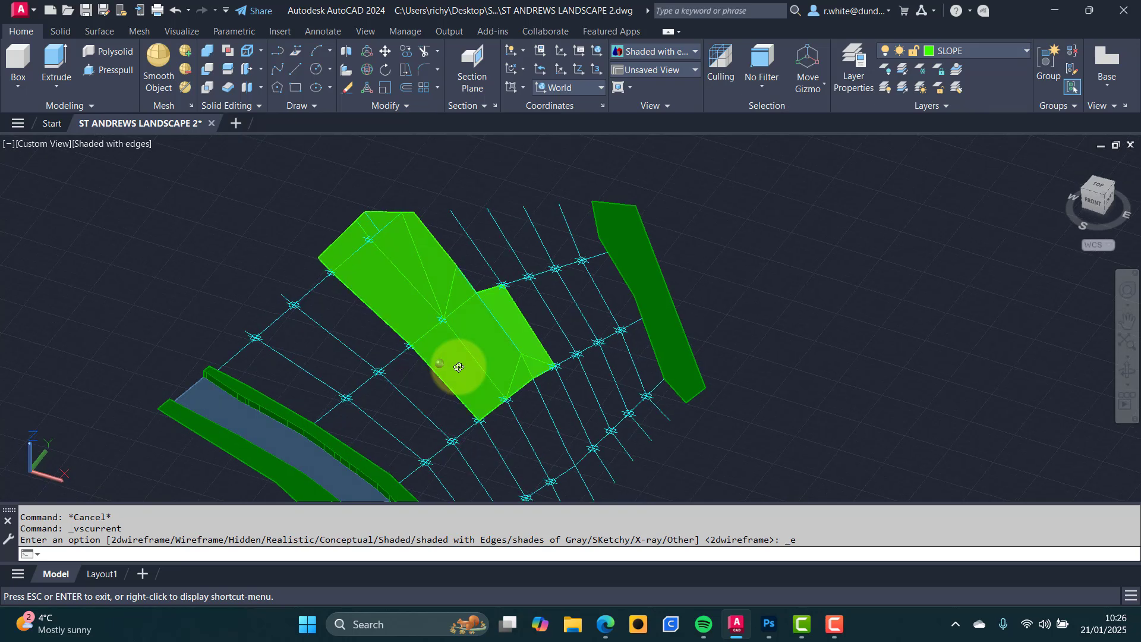
Draw a three-sided 3D face between the first node northeast of the surface, the interpolated line's bend and the vertex between them.
scroll(484, 240, "up", 3)
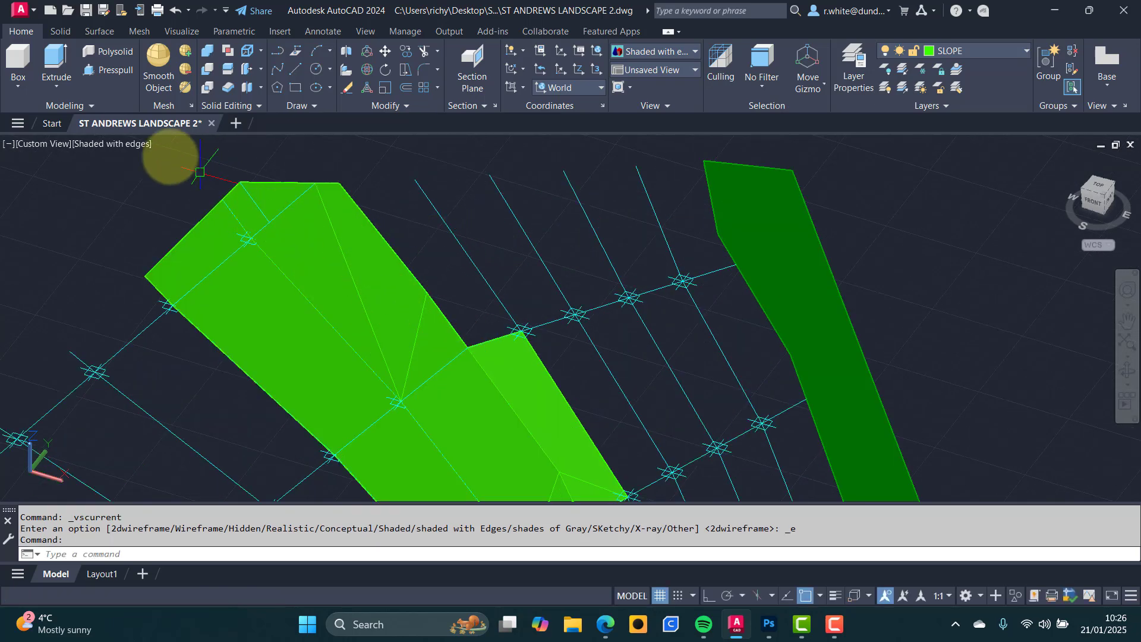
key("Return")
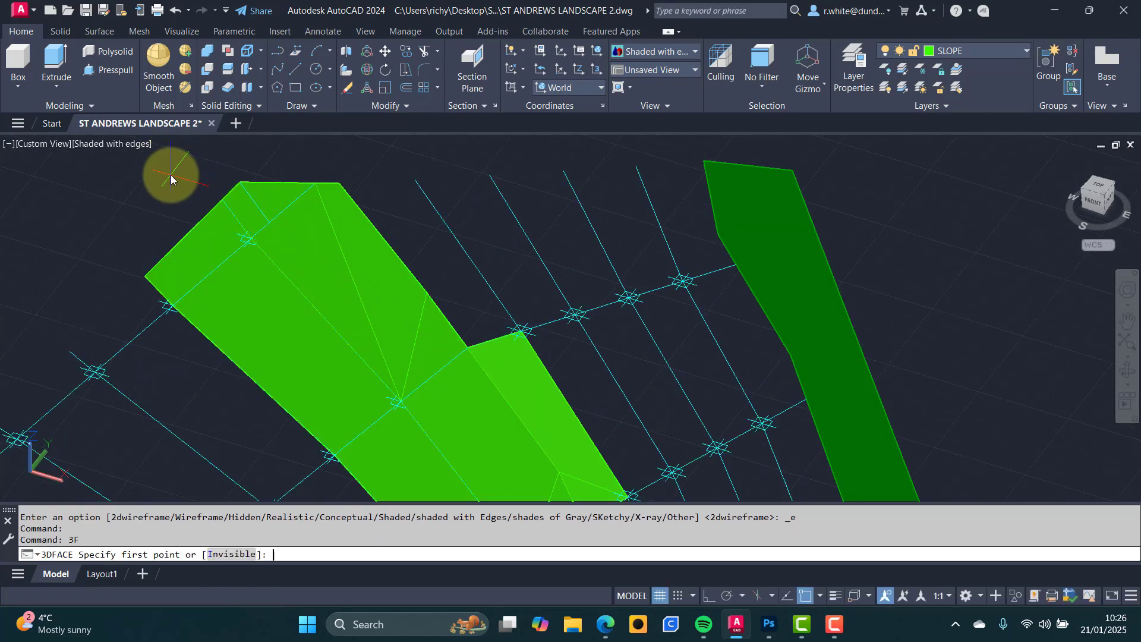
left_click(521, 330)
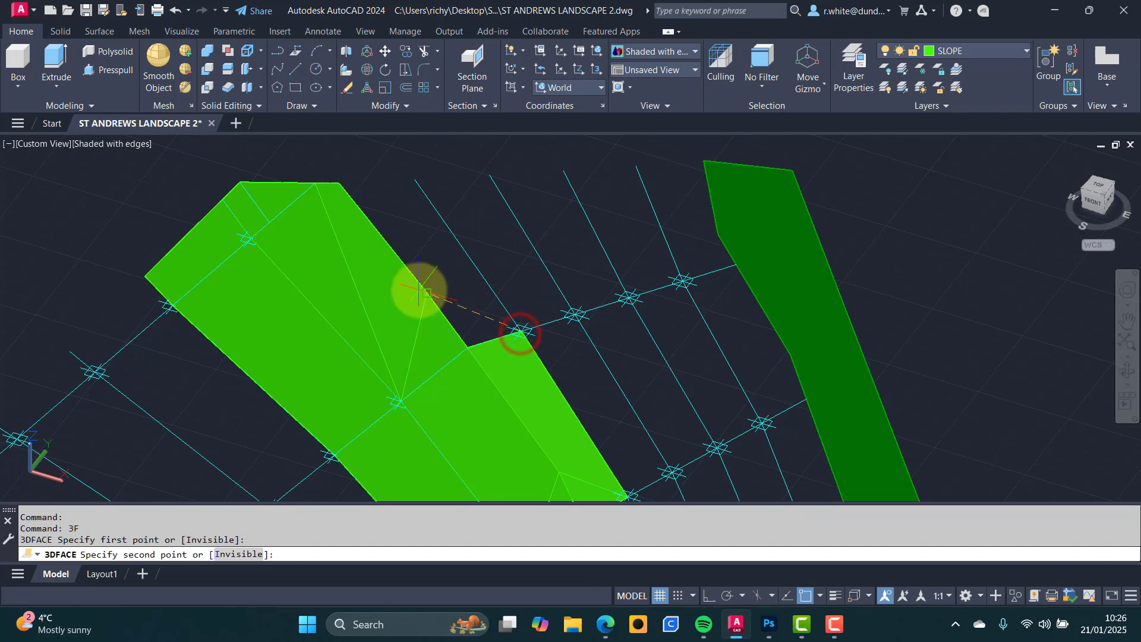
left_click(427, 293)
left_click(461, 341)
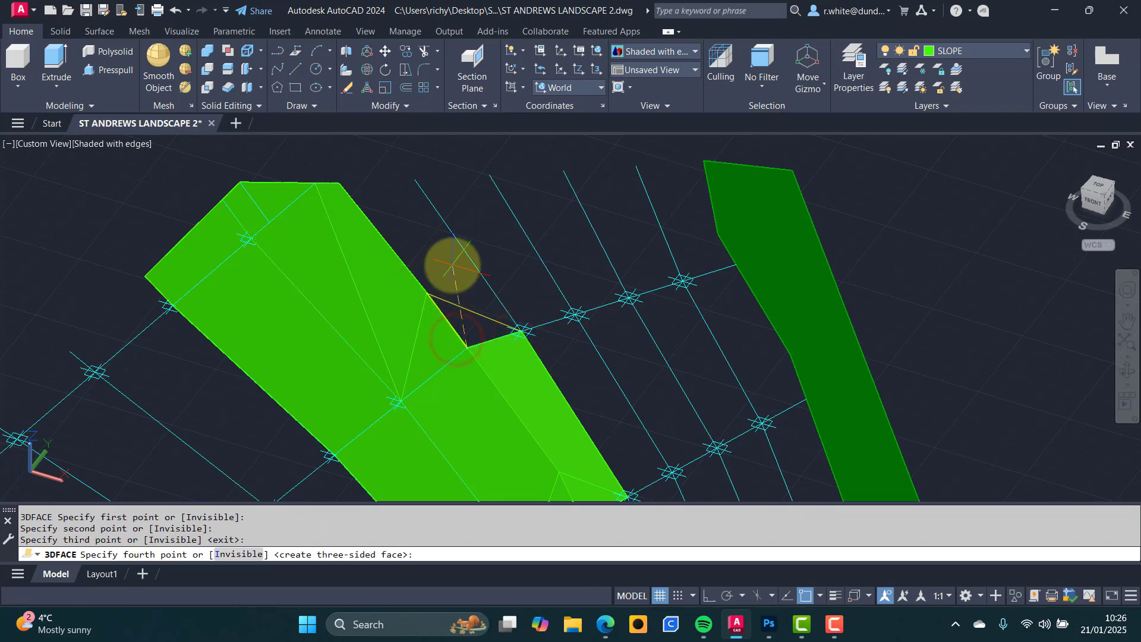
key("Return")
Draw a four-sided 3D face from the bend and the first node northeast of it to the outer ends of their two interpolated lines.
key("Return")
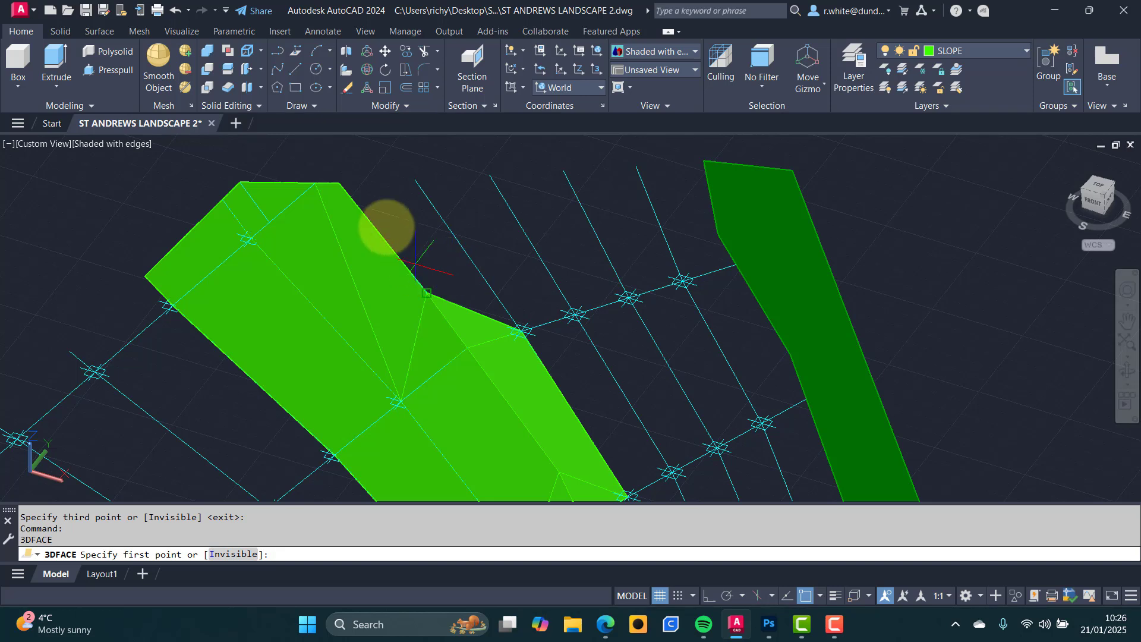
left_click(423, 188)
left_click(344, 184)
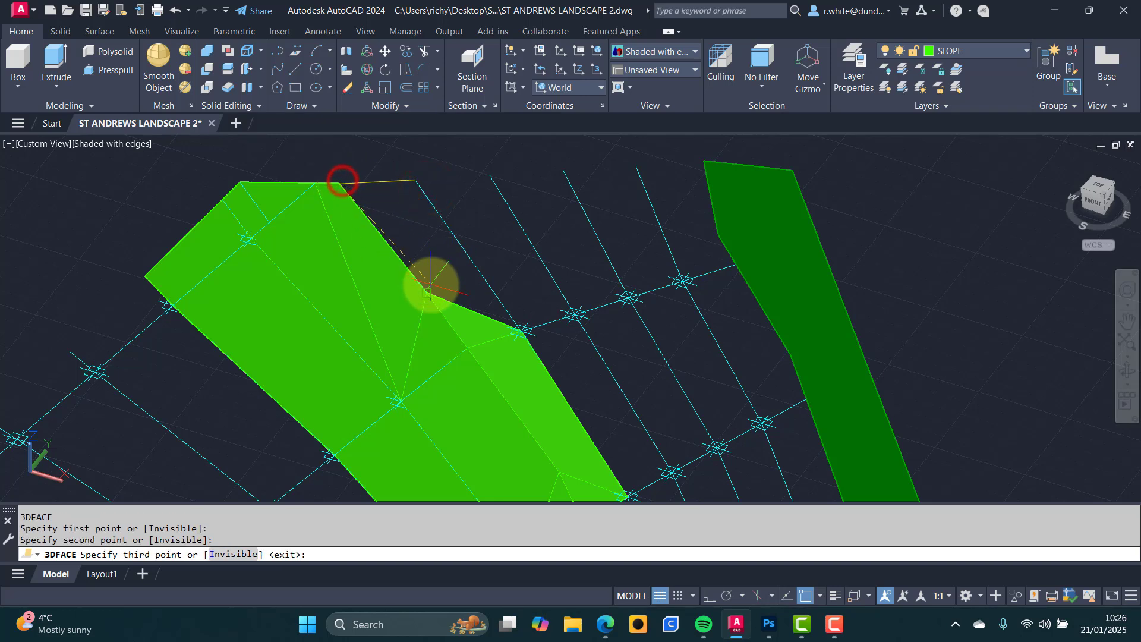
left_click(431, 284)
left_click(510, 324)
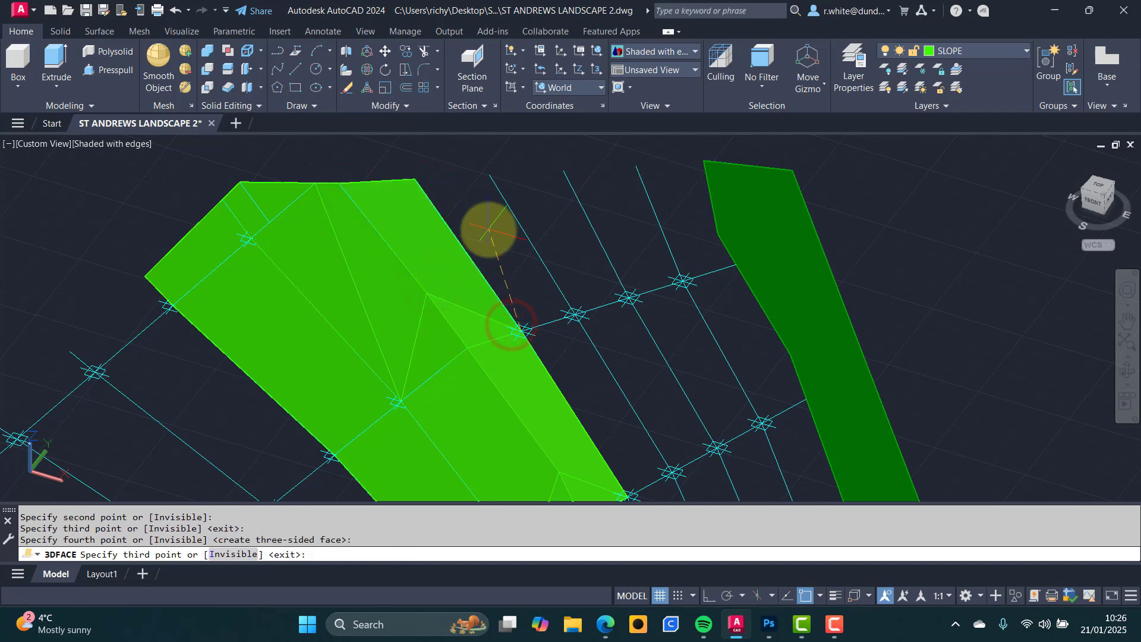
key("Return")
Draw a four-sided 3D face between the next pair of northeastern nodes and the northern outer ends of their interpolated lines.
key("Return")
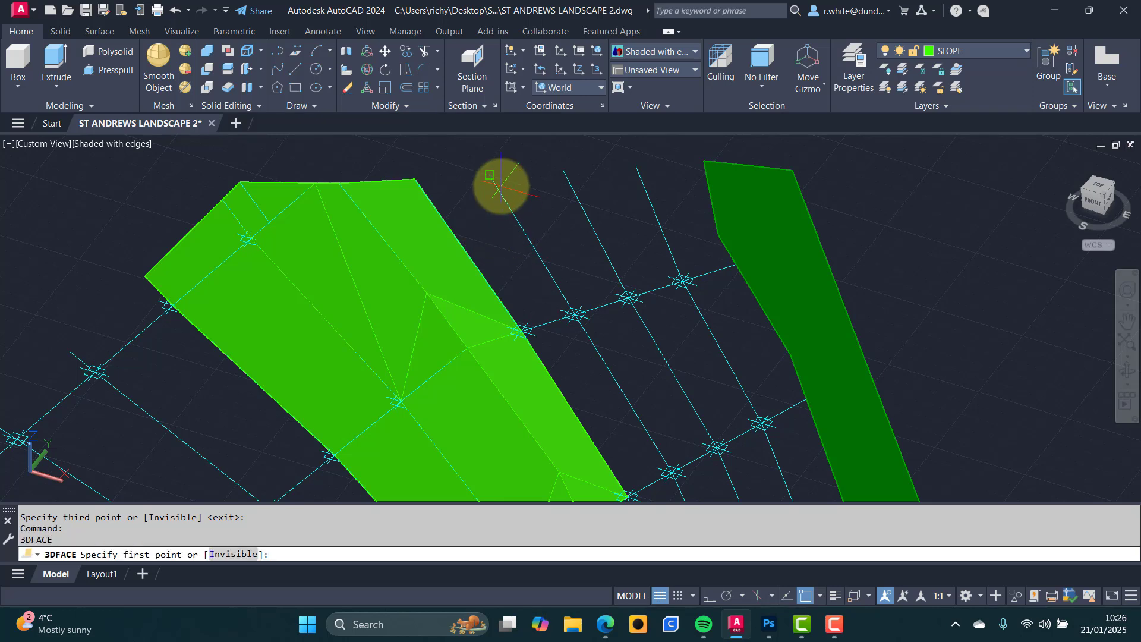
left_click(498, 181)
left_click(422, 180)
left_click(527, 330)
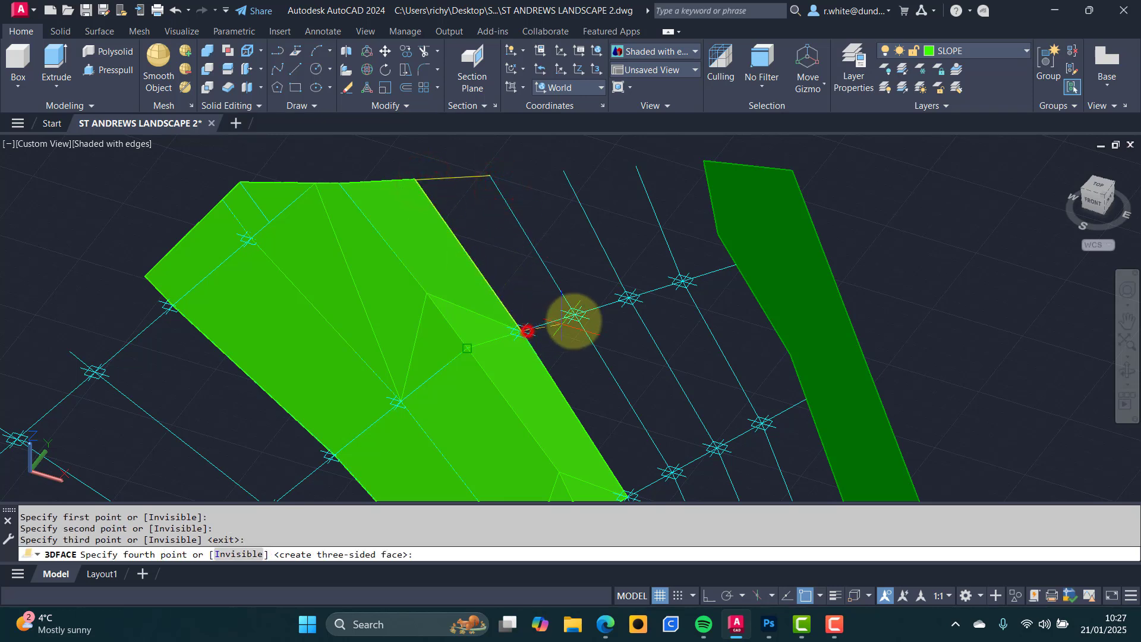
left_click(578, 317)
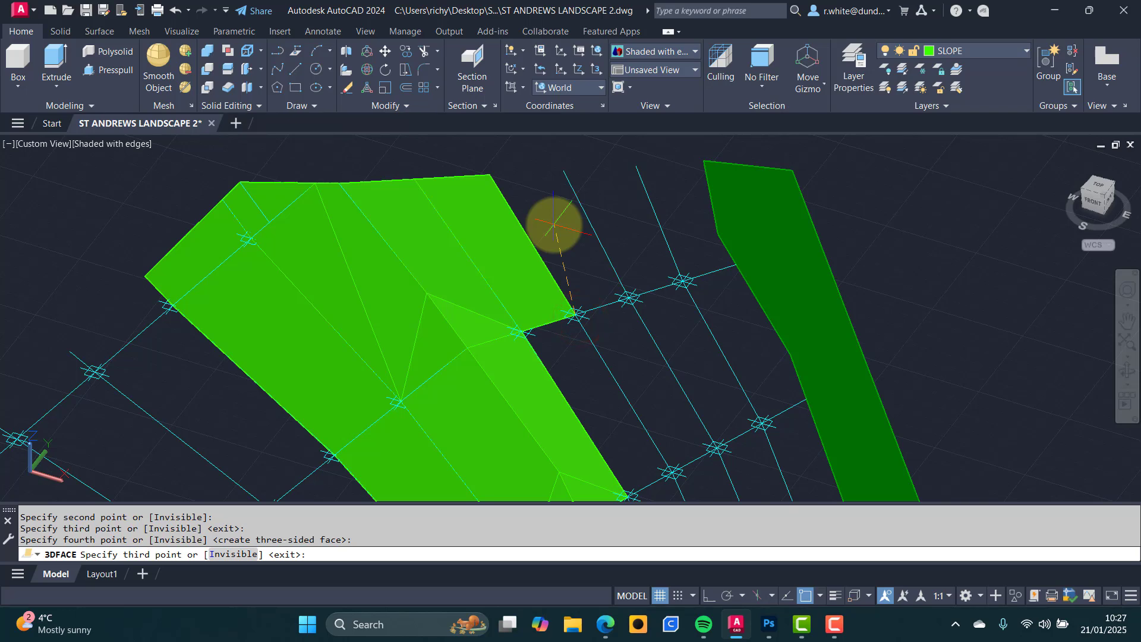
key("Return")
key("Return")
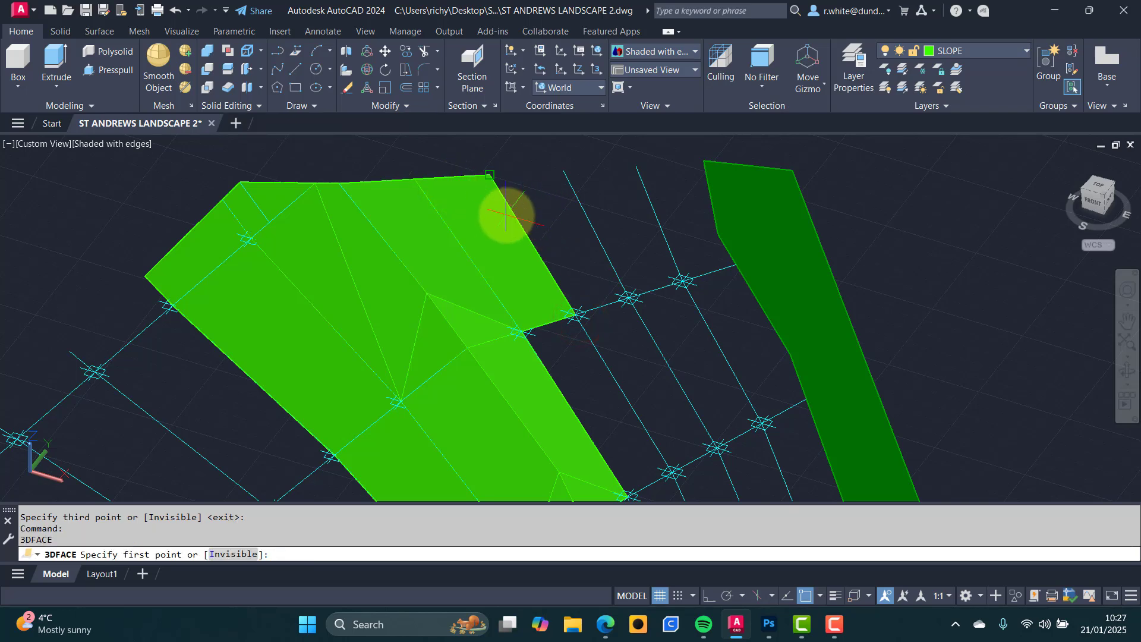
scroll(529, 228, "down", 2)
middle_click_drag(535, 219, 520, 197)
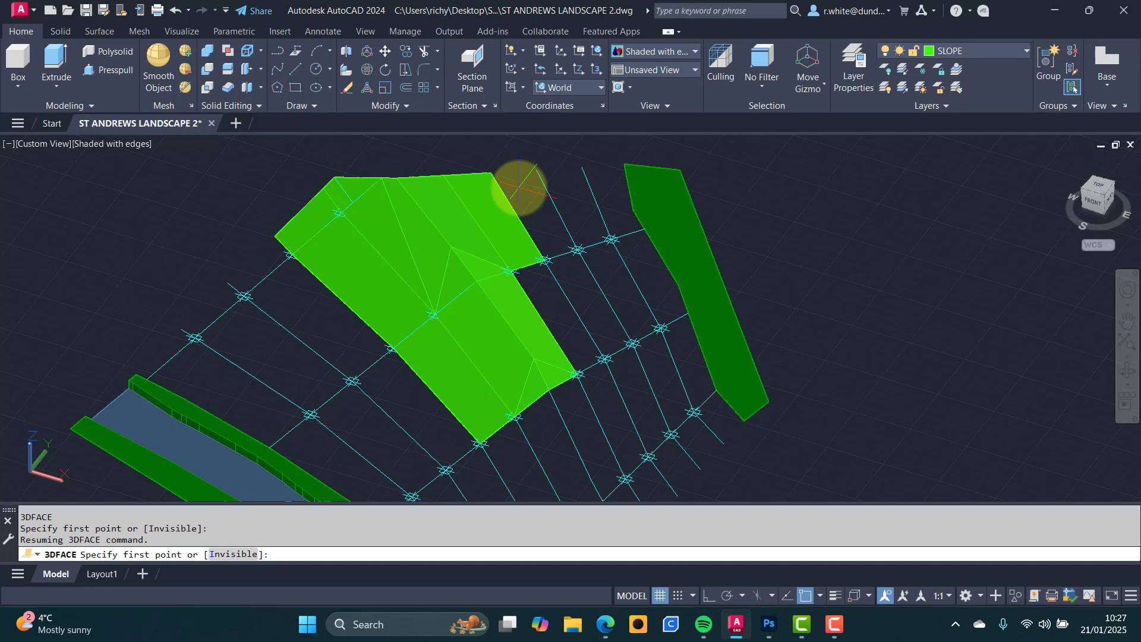
middle_click_drag(560, 224, 532, 236)
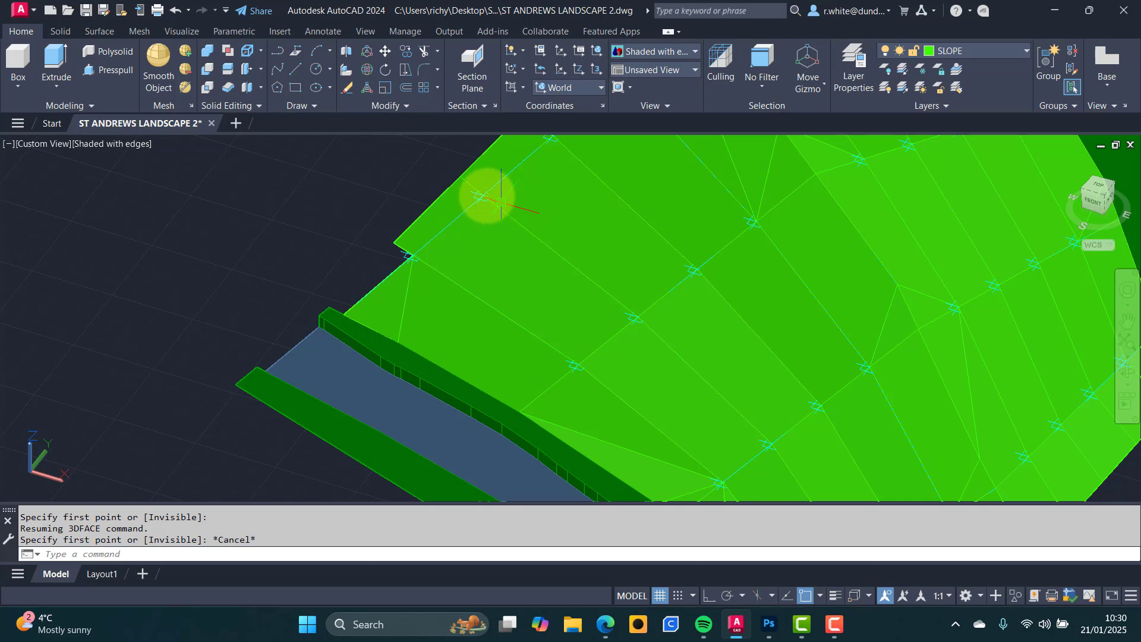
Draw a four-sided 3D face closing the gap on the slope's western edge, from the stepped corner down to the bank beside the blue-grey strip.
key("Return")
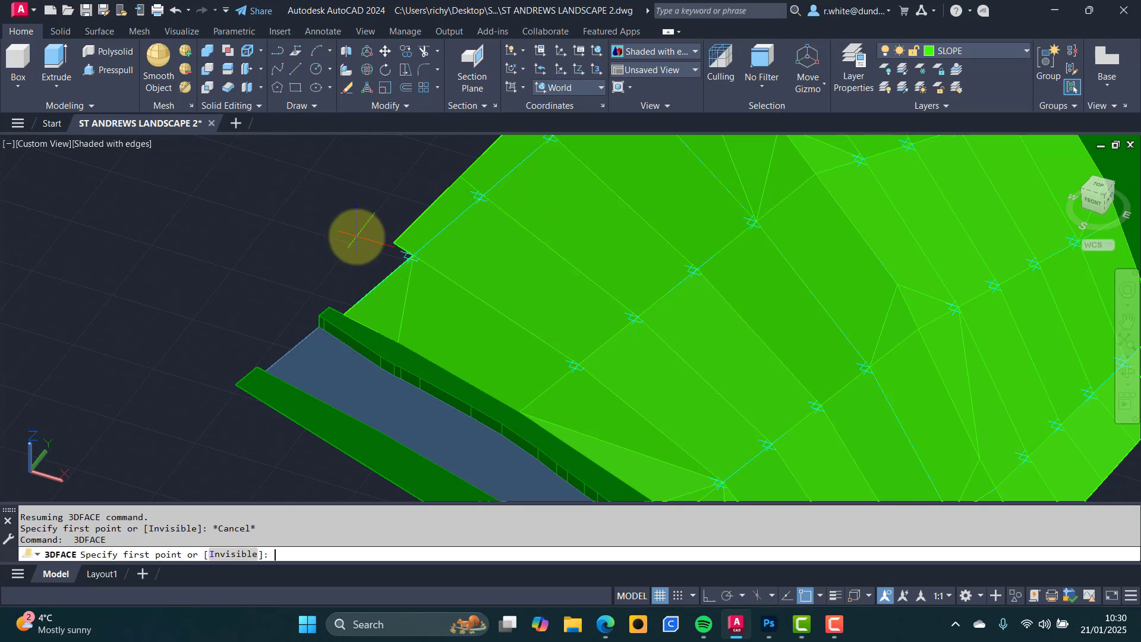
left_click(402, 244)
left_click(402, 244)
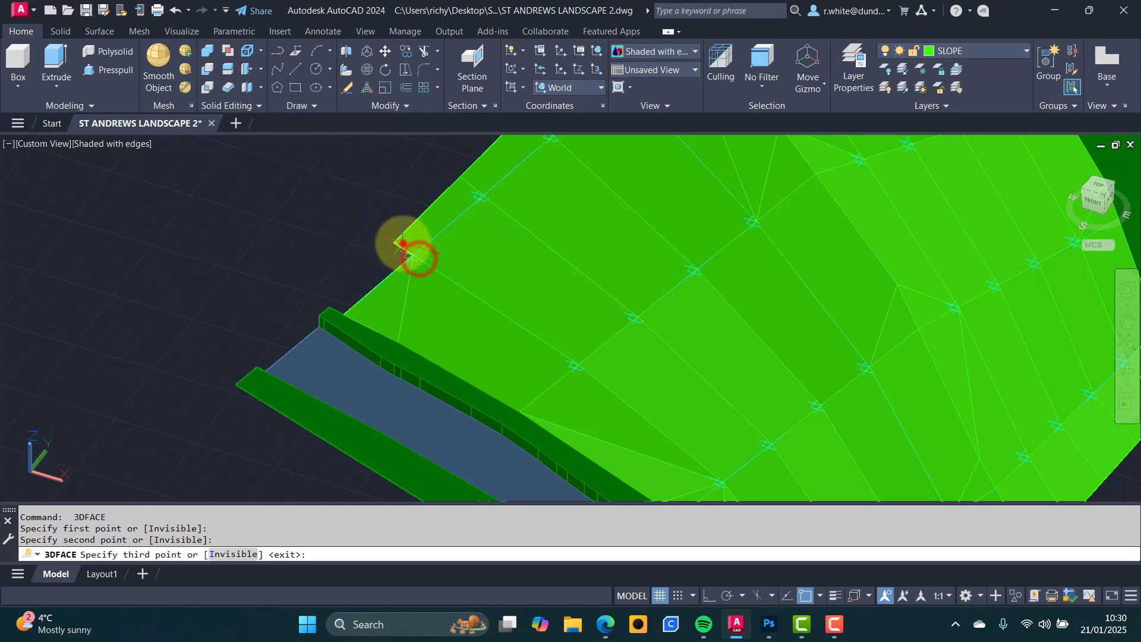
left_click(332, 309)
left_click(343, 317)
scroll(343, 317, "down", 6)
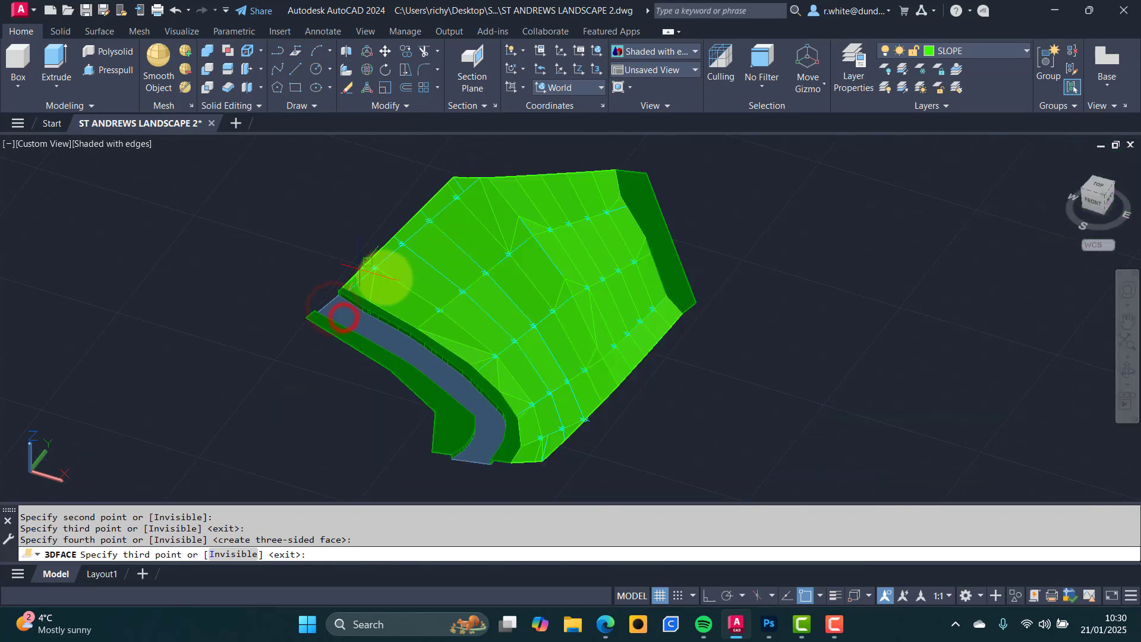
middle_click_drag(484, 327, 504, 300, "shift")
scroll(526, 324, "up", 5)
key("Return")
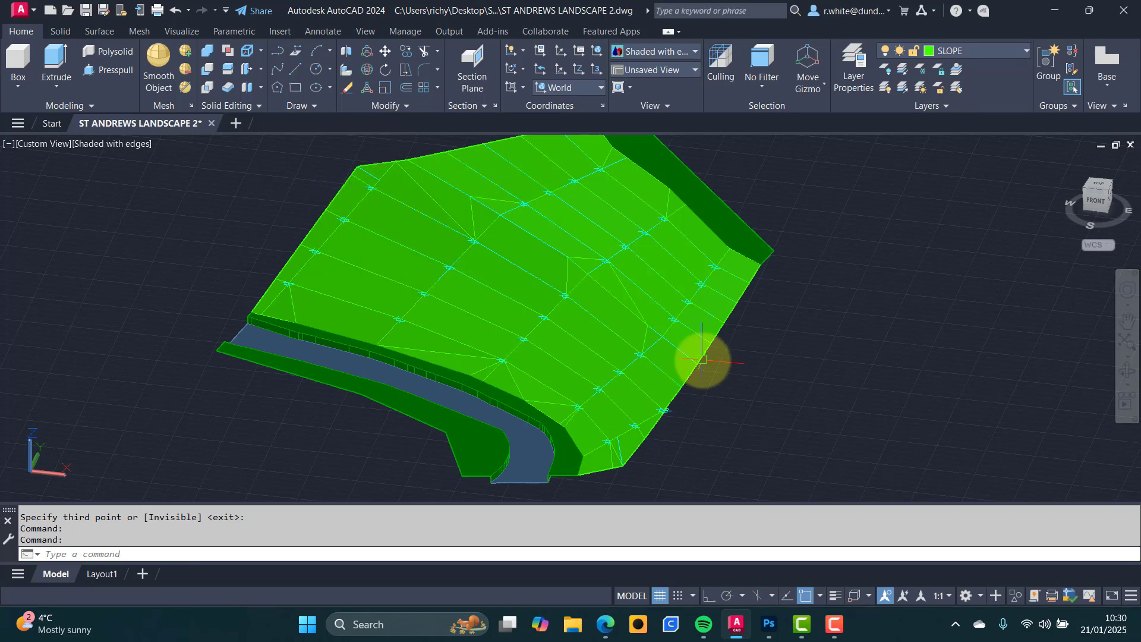
Examine the finished slope surface from several angles for gaps between its 3D faces.
scroll(700, 356, "down", 3)
mouse_move(547, 334)
middle_mouse_down("shift")
mouse_move(522, 331)
mouse_move(549, 334)
middle_mouse_up("shift")
scroll(561, 380, "up", 3)
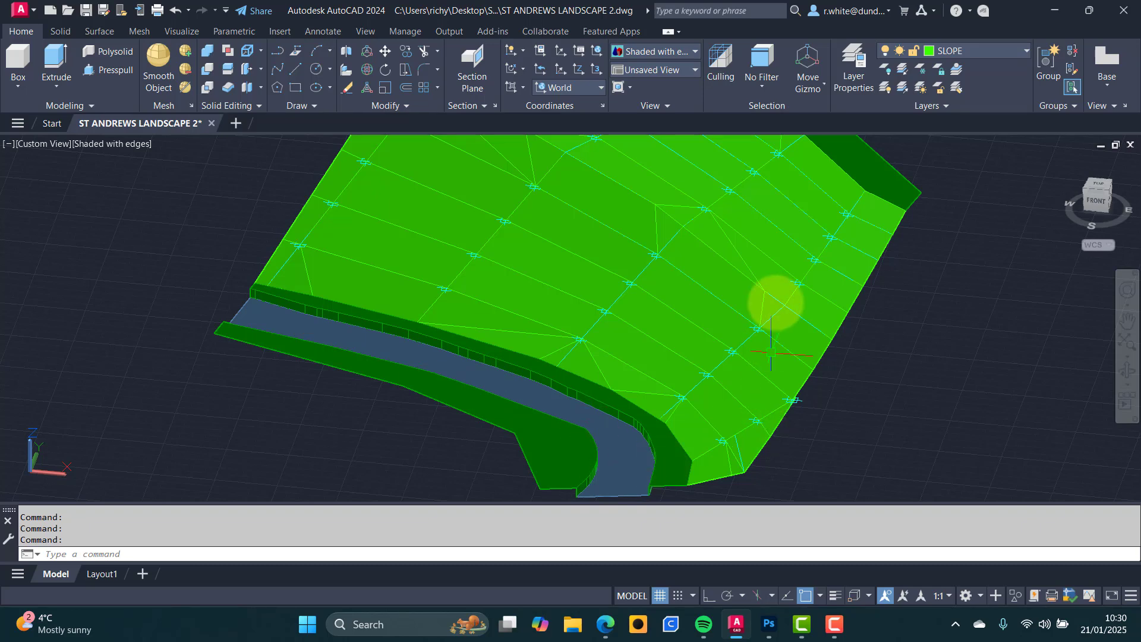
middle_click_drag(782, 237, 756, 321)
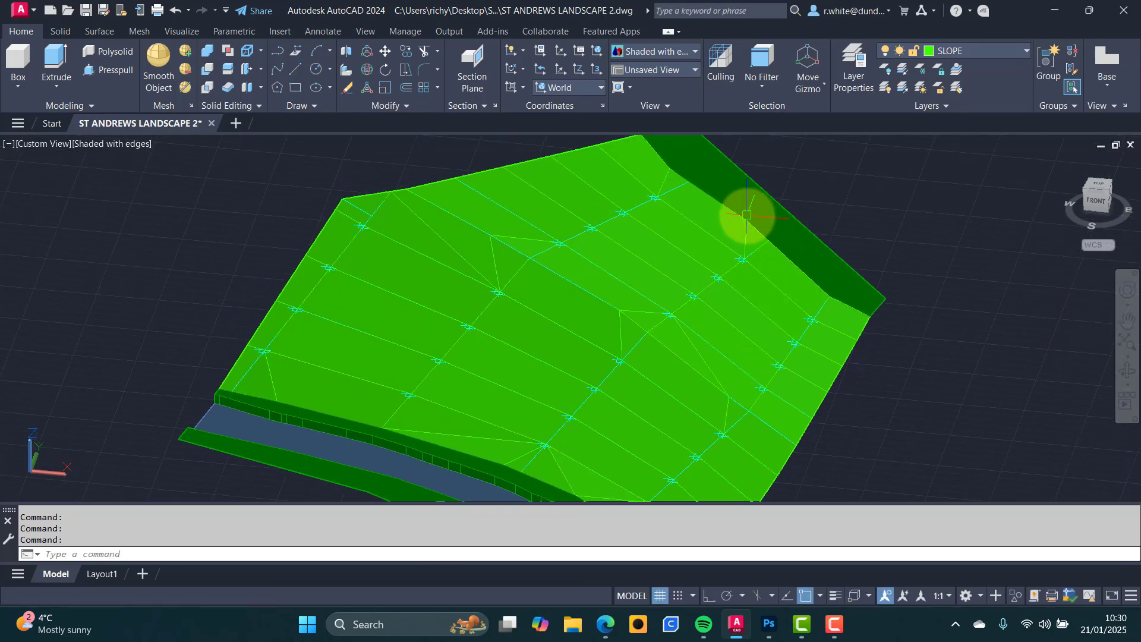
scroll(705, 293, "down", 3)
middle_click_drag(662, 338, 602, 267)
middle_click_drag(655, 358, 582, 362, "shift")
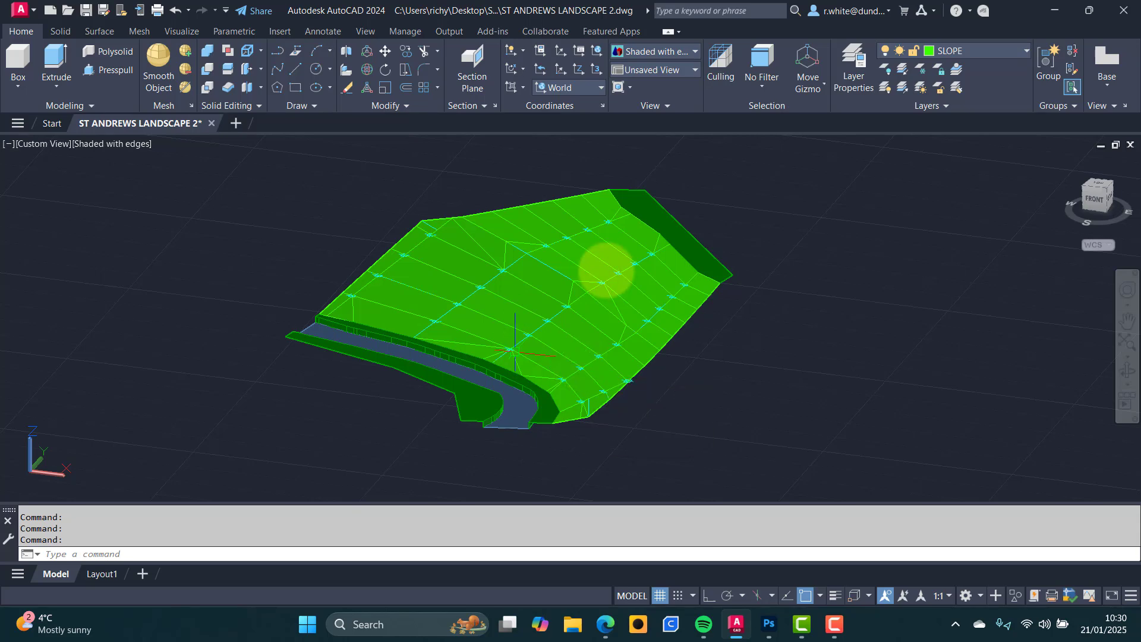
middle_click_drag(603, 267, 542, 273, "shift")
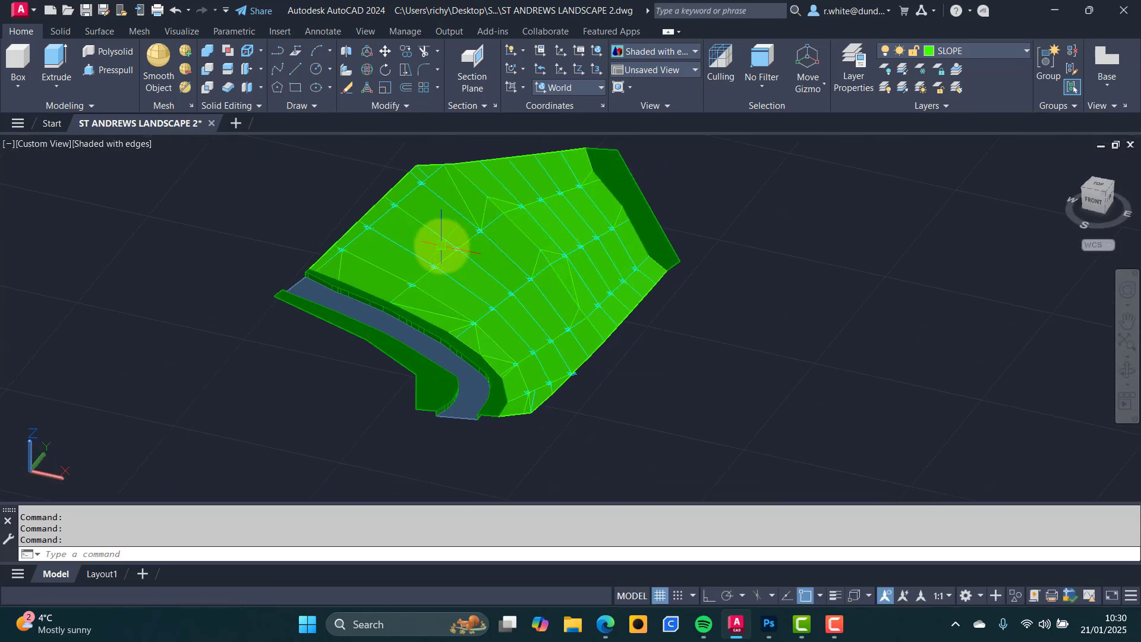
Turn on layer 0 to show the site boundary outline beneath the terrain.
left_click(1012, 52)
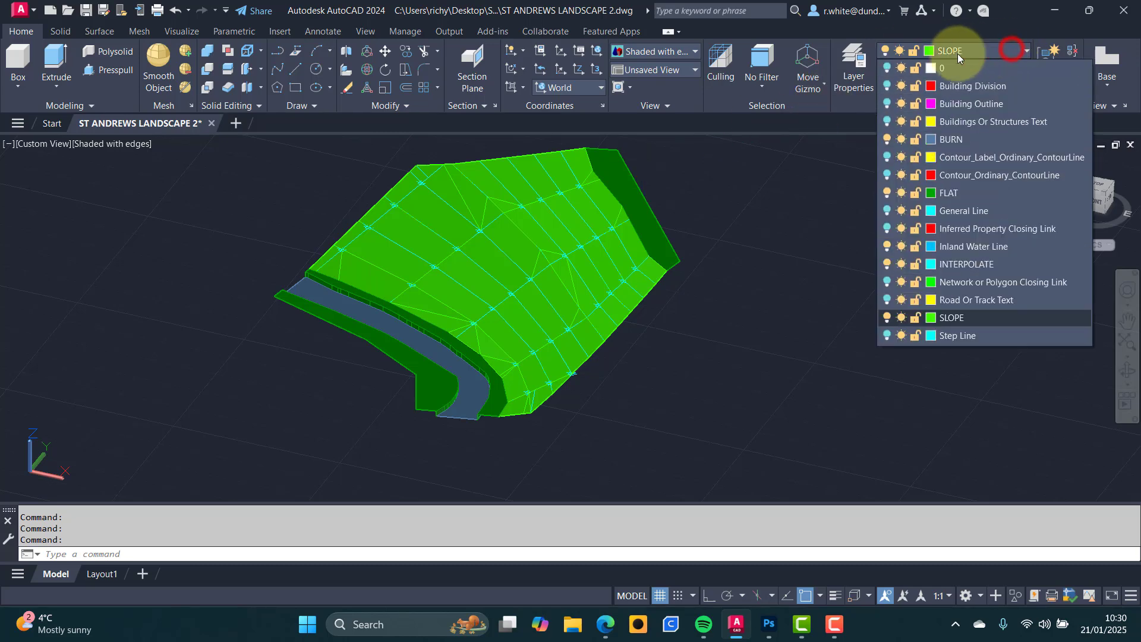
left_click(889, 67)
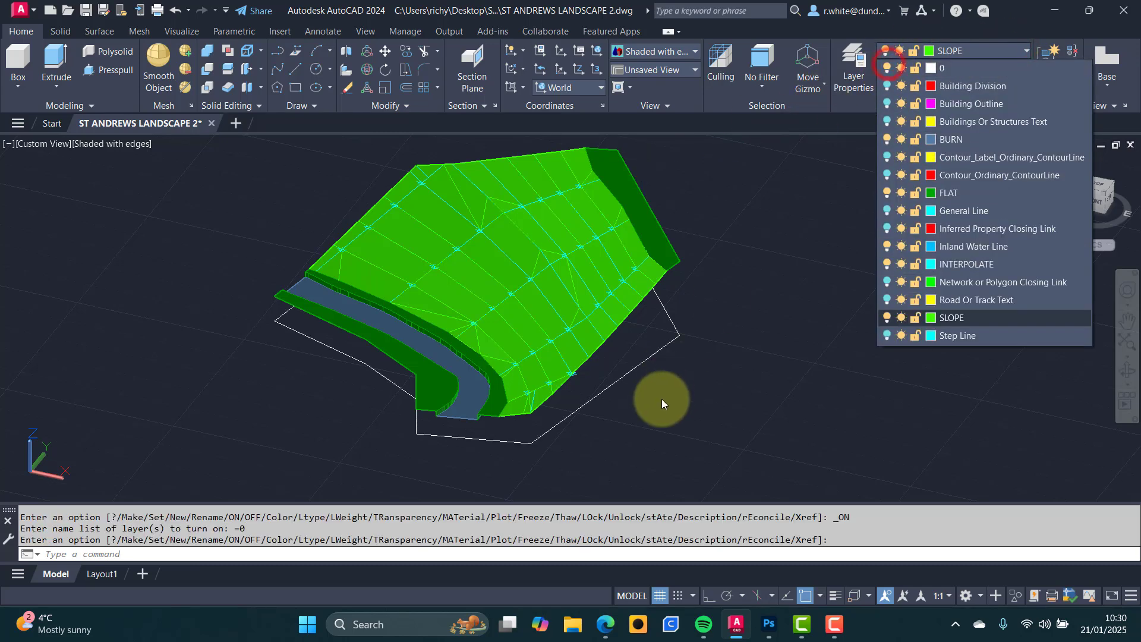
middle_click_drag(658, 398, 558, 379, "shift")
scroll(511, 392, "up", 2)
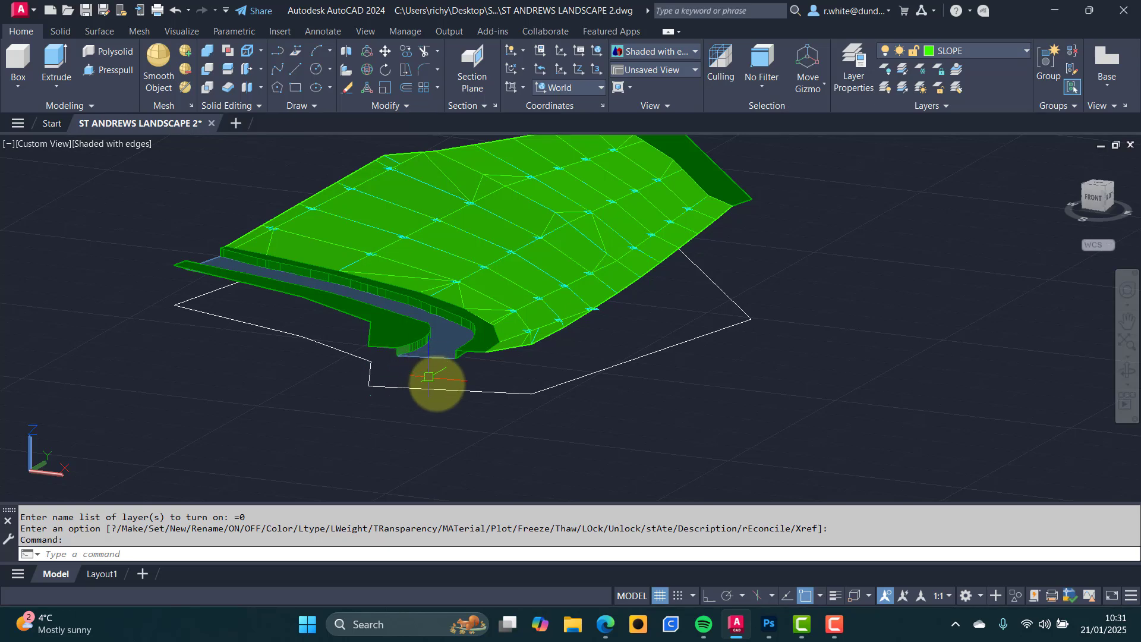
middle_click_drag(586, 338, 590, 388, "shift")
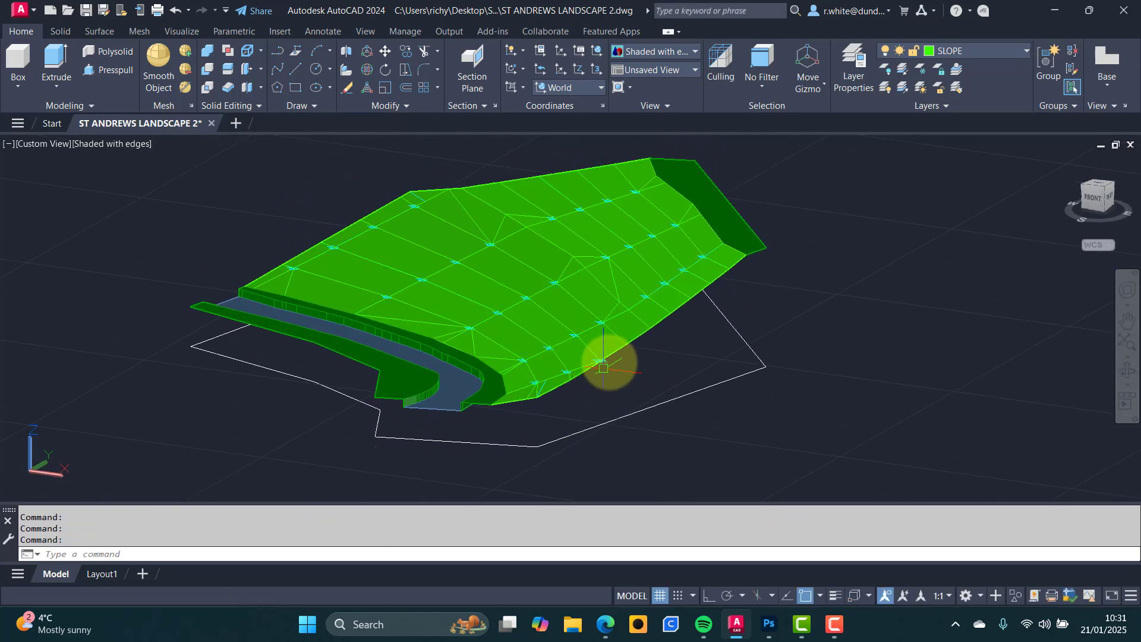
Create a layer named SIDES with colour 50 and make it the current layer.
left_click(850, 64)
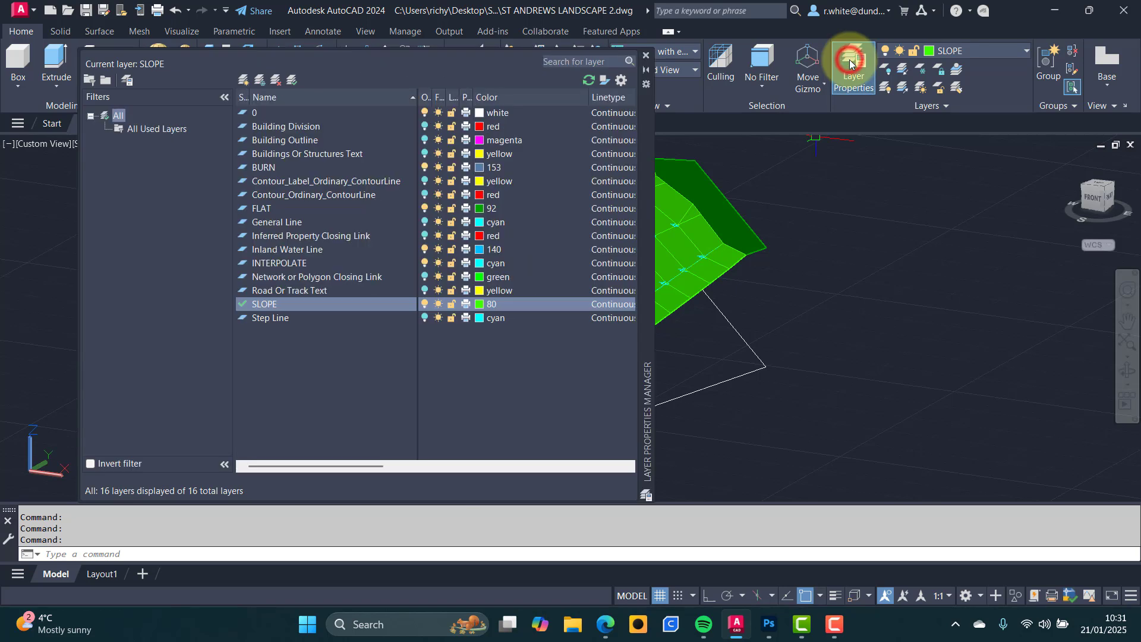
left_click(244, 79)
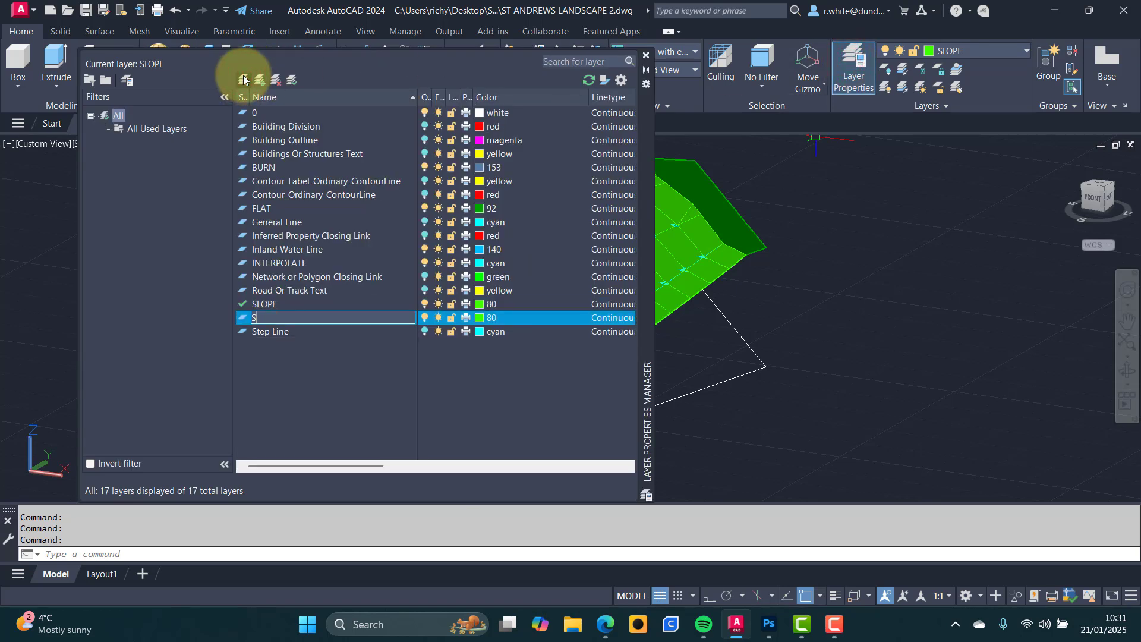
type("SIDES")
left_click(490, 320)
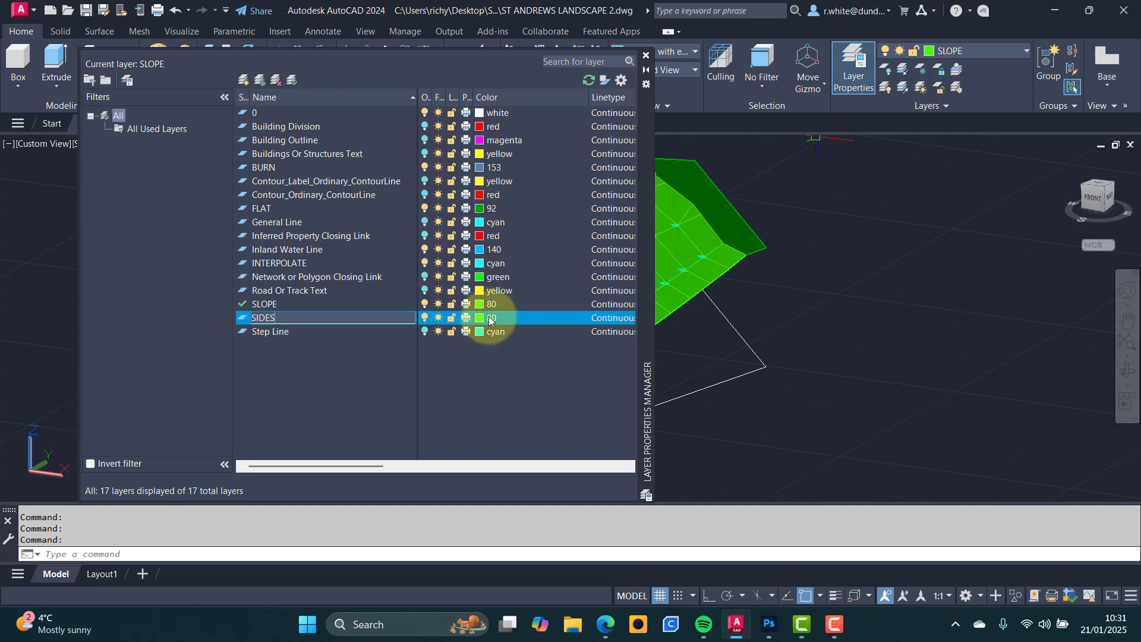
left_click(481, 321)
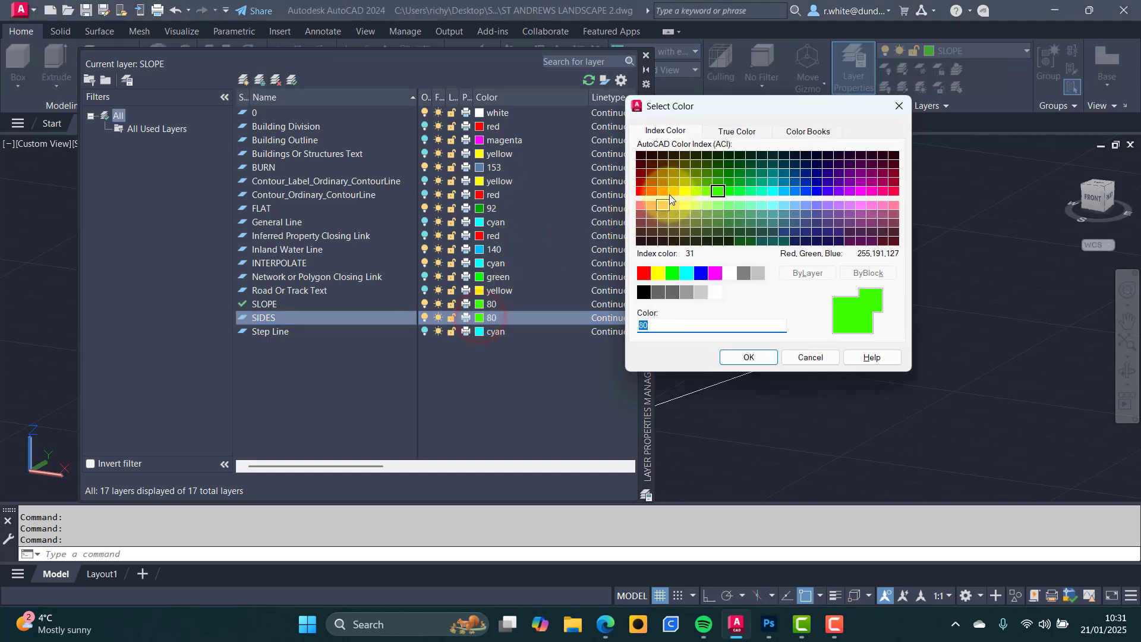
left_click(684, 190)
left_click(750, 357)
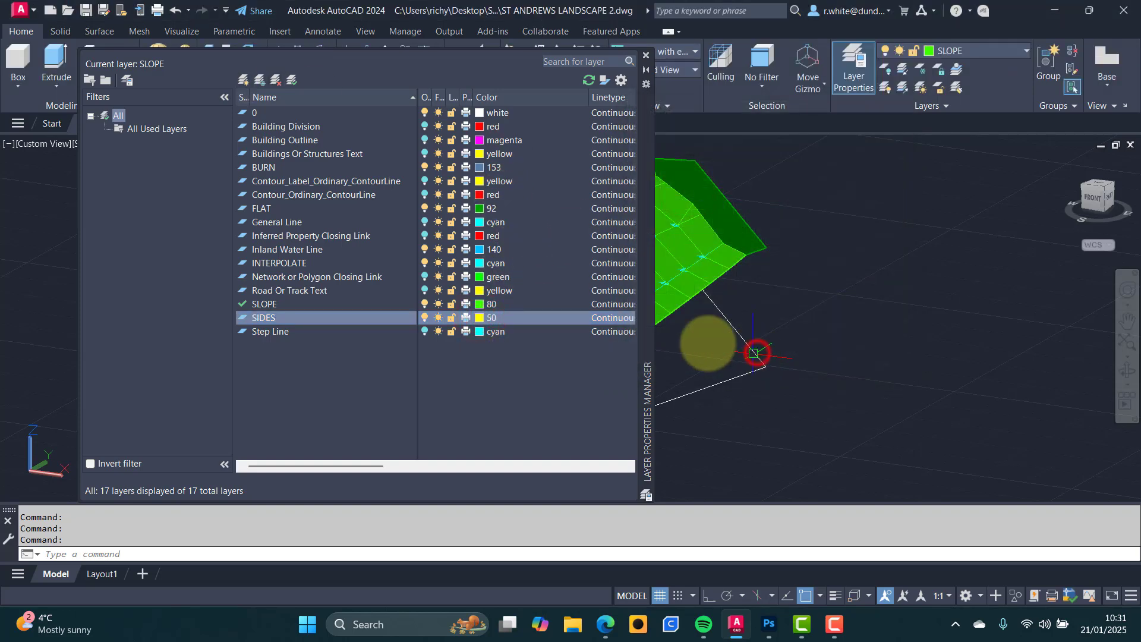
left_click(291, 80)
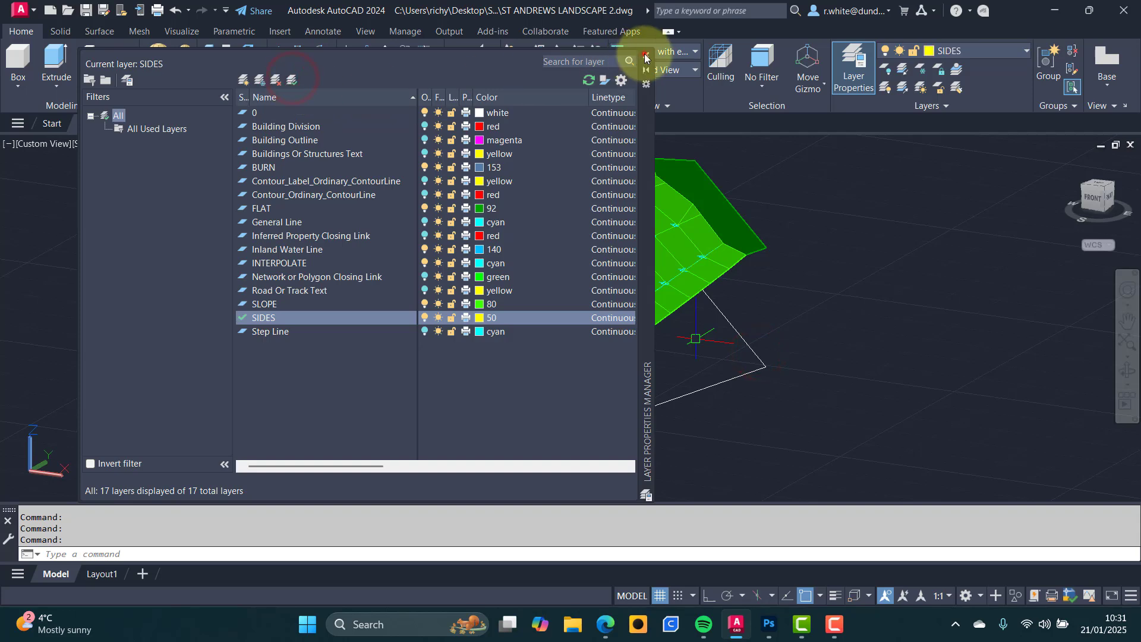
left_click(646, 55)
scroll(561, 351, "up", 5)
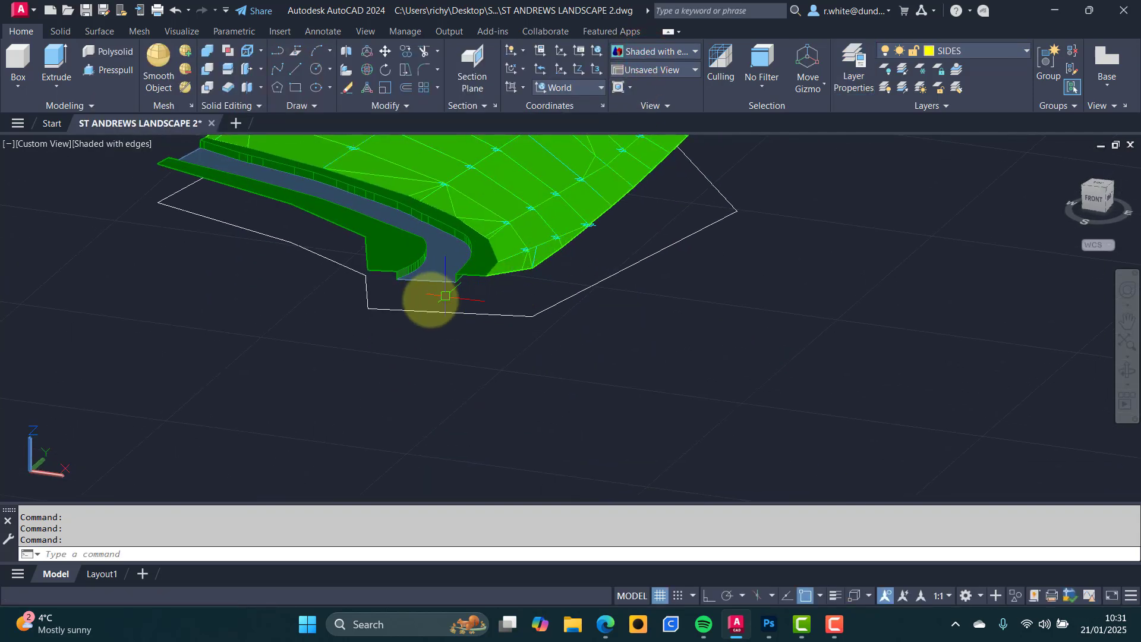
scroll(432, 276, "up", 3)
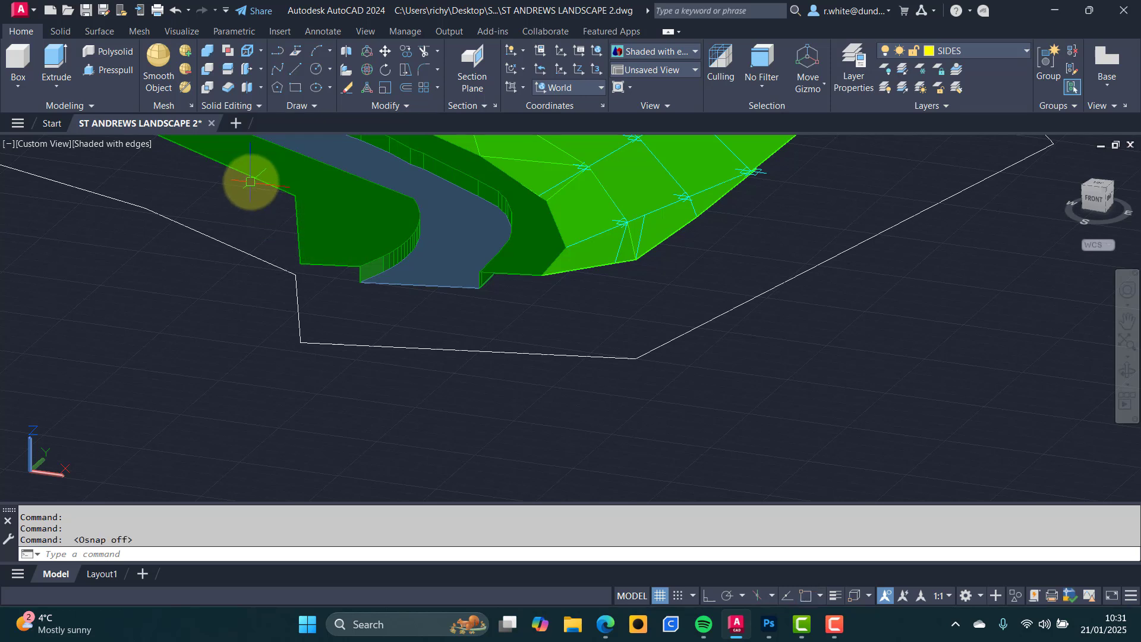
type("f")
key("Return")
key("Escape")
key("Escape")
Draw a three-sided 3D face from the western bank's southern outer corner to the lower and upper ends of its drop beside the burn.
type("3f")
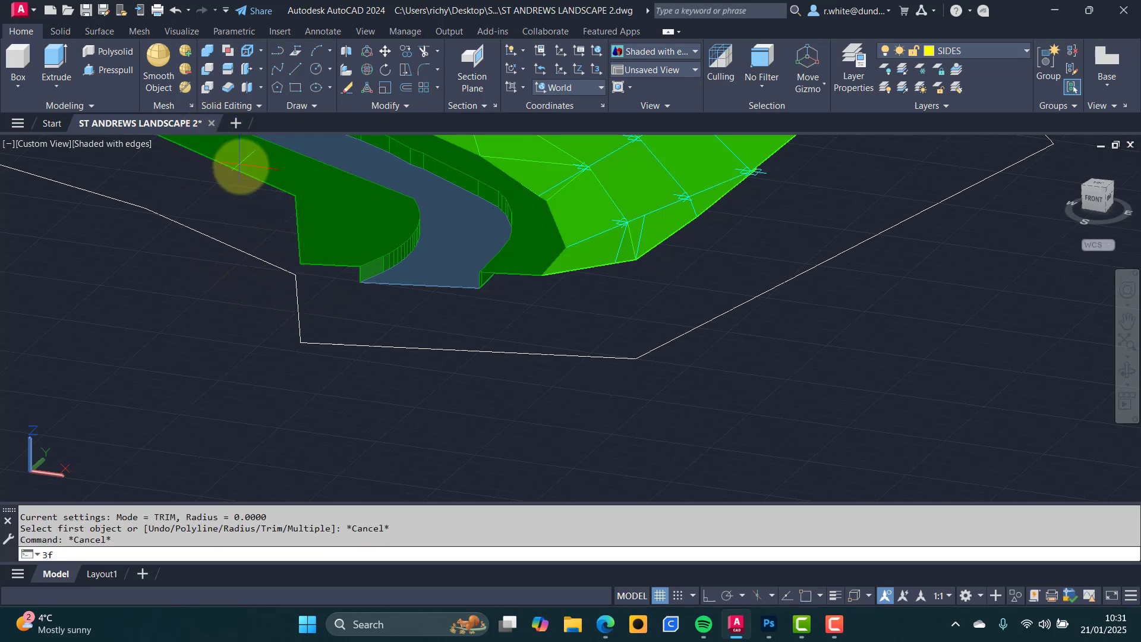
key("Return")
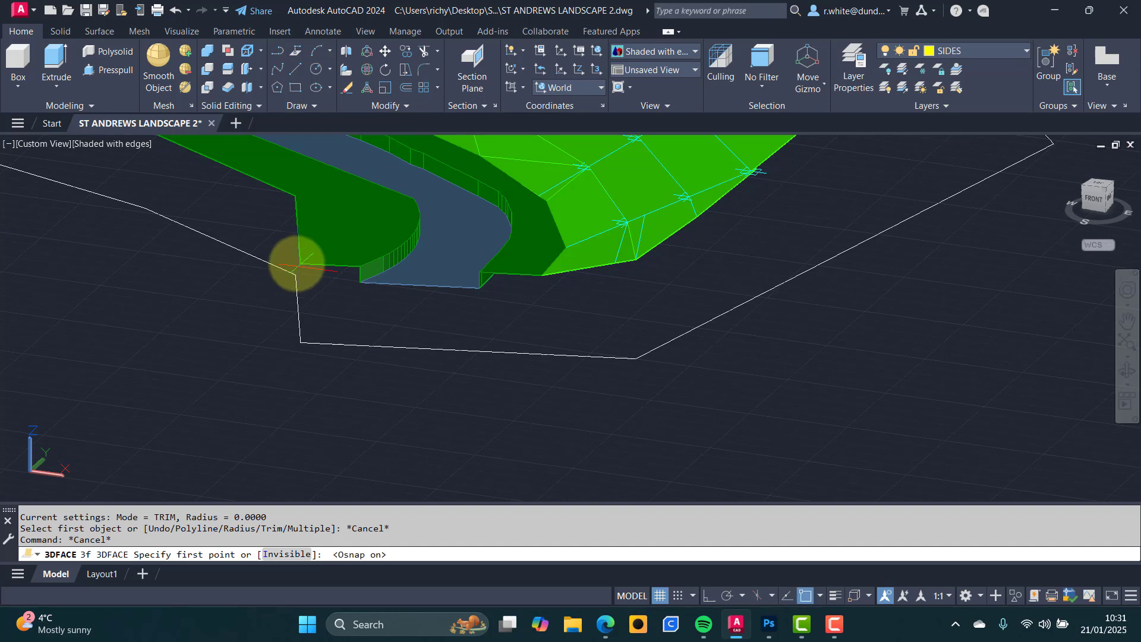
left_click(297, 263)
left_click(360, 283)
left_click(360, 268)
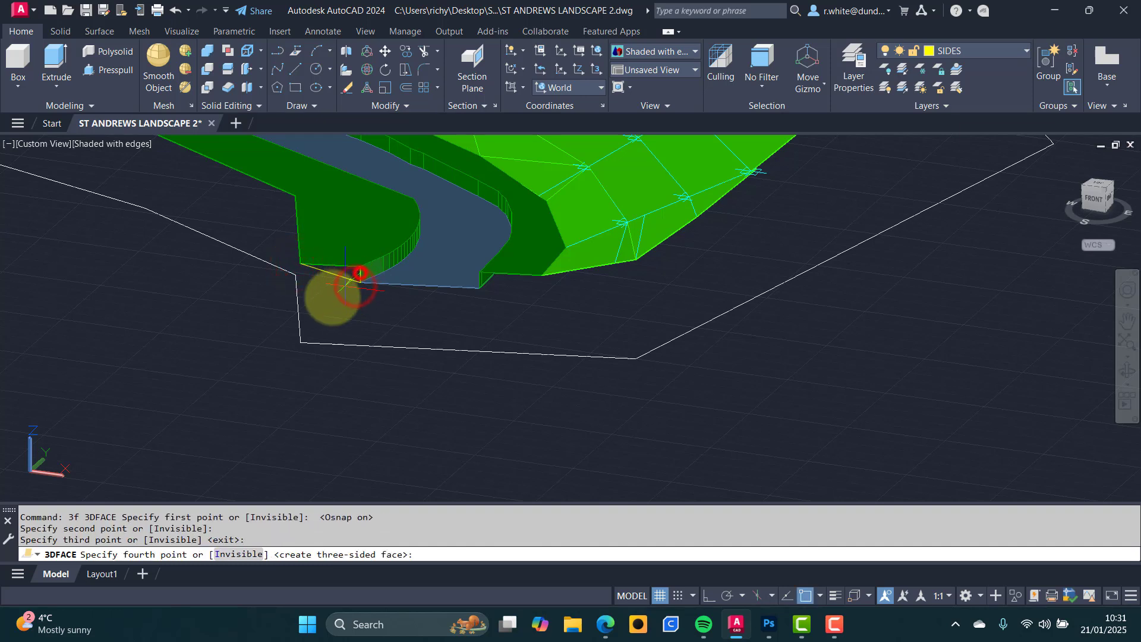
key("Return")
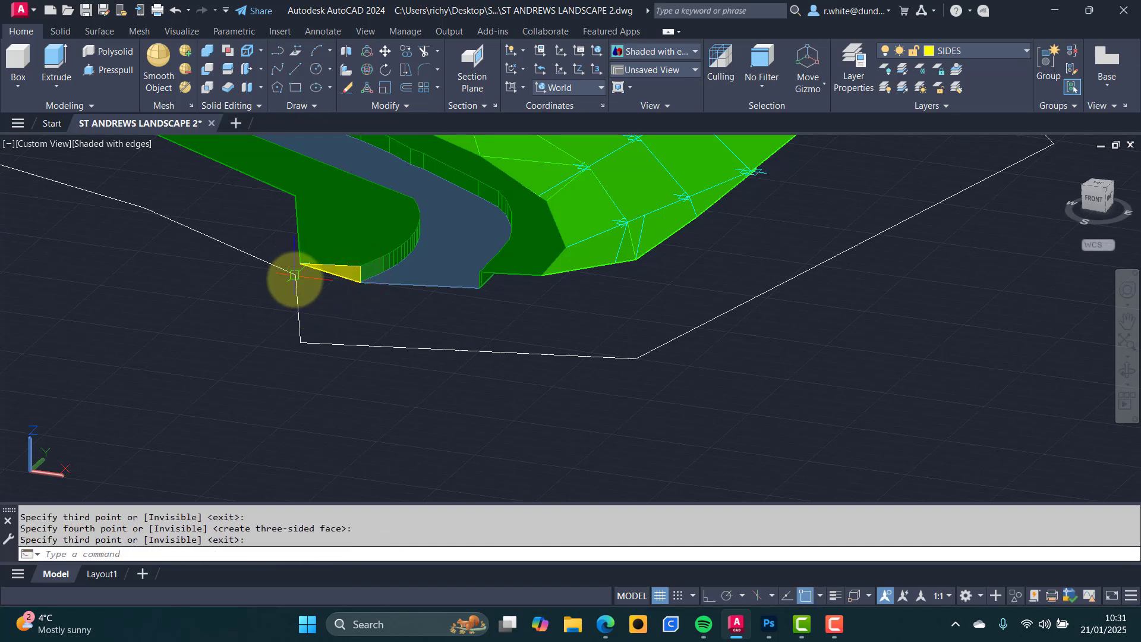
key("Return")
Draw a three-sided 3D face from the western bank's outer corner to the boundary corner beneath it and the burn's near edge.
key("Return")
left_click(300, 263)
left_click(298, 342)
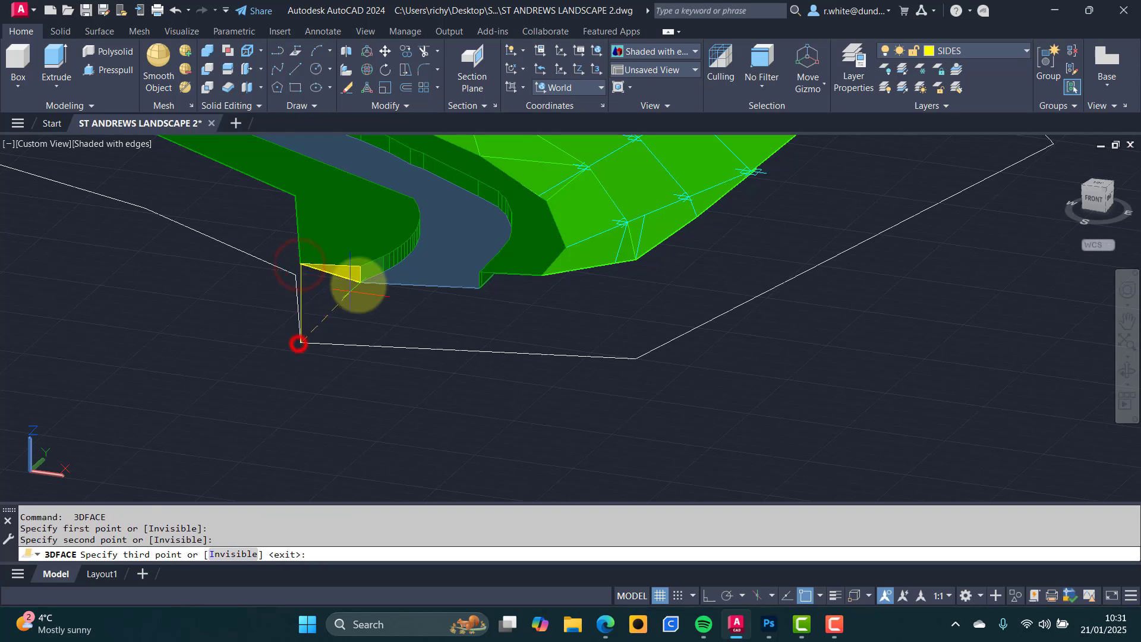
left_click(358, 283)
key("Return")
key("Return")
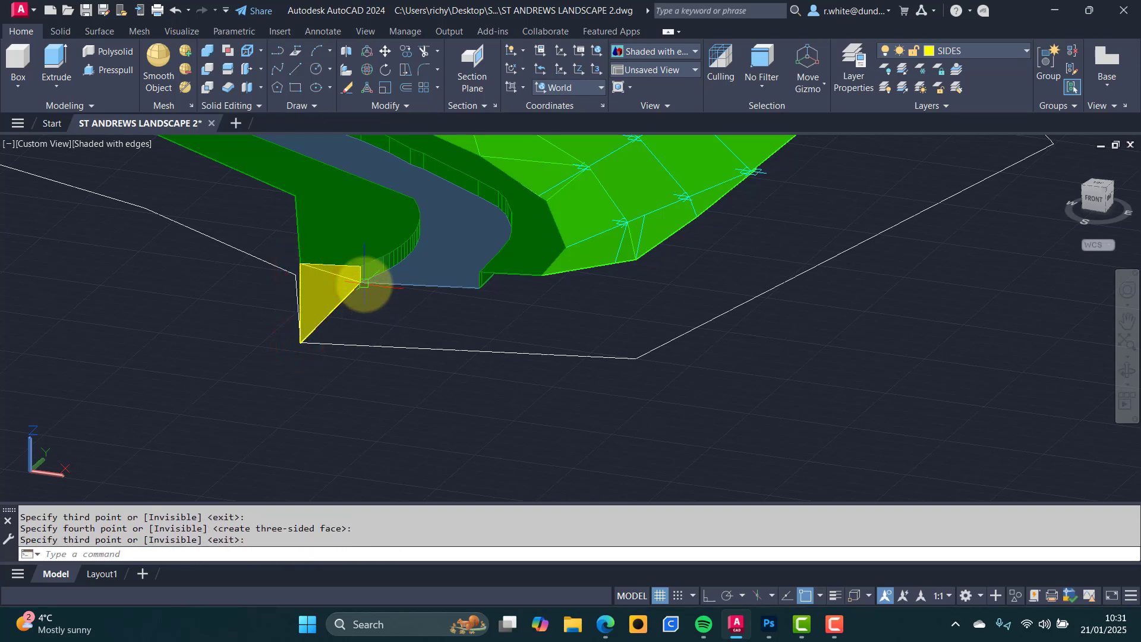
Draw a three-sided 3D face between the two ends of the burn's southern edge and the western boundary corner below.
key("Return")
left_click(360, 289)
left_click(300, 341)
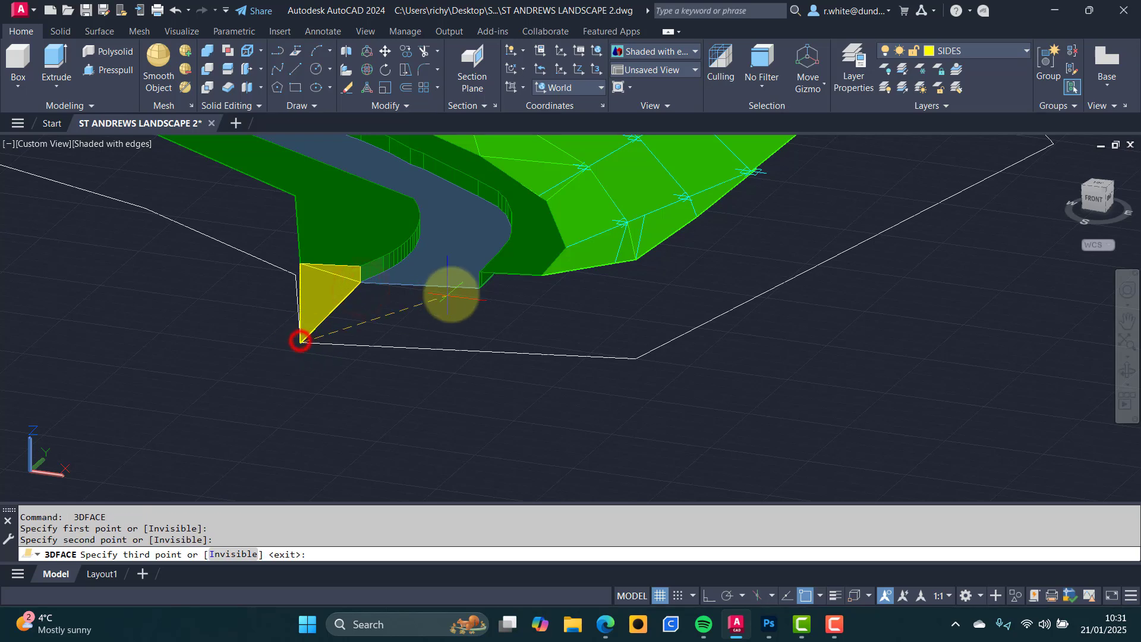
left_click(472, 287)
key("Return")
key("Return")
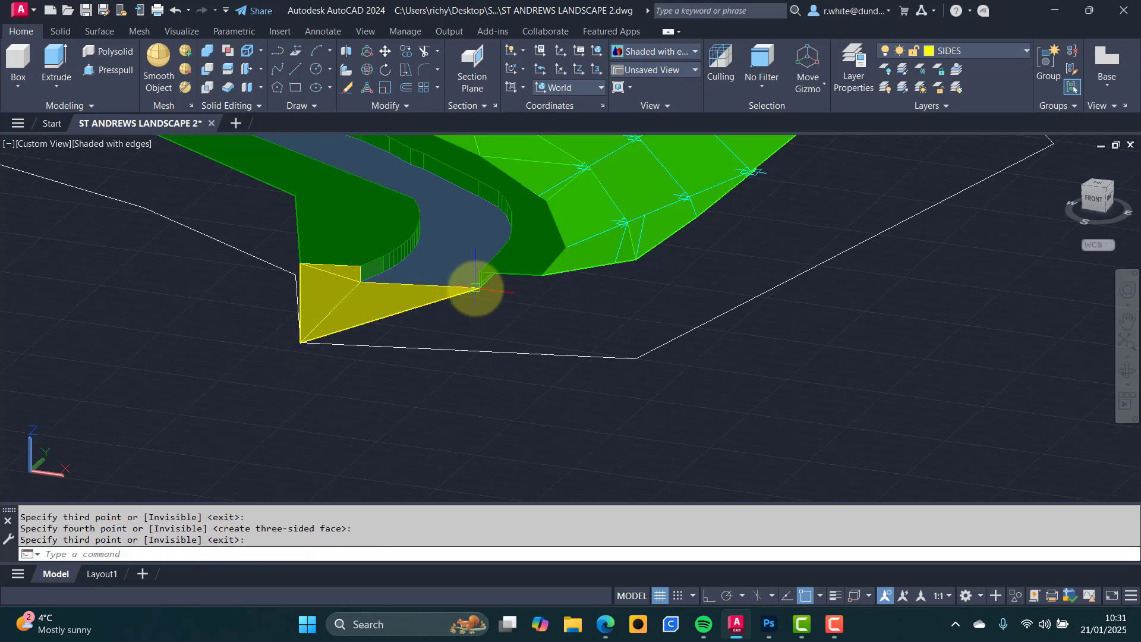
Draw a three-sided 3D face from the burn's eastern end to the eastern bank's southern corner and the top of the bank's drop.
key("Return")
left_click(477, 287)
left_click(541, 266)
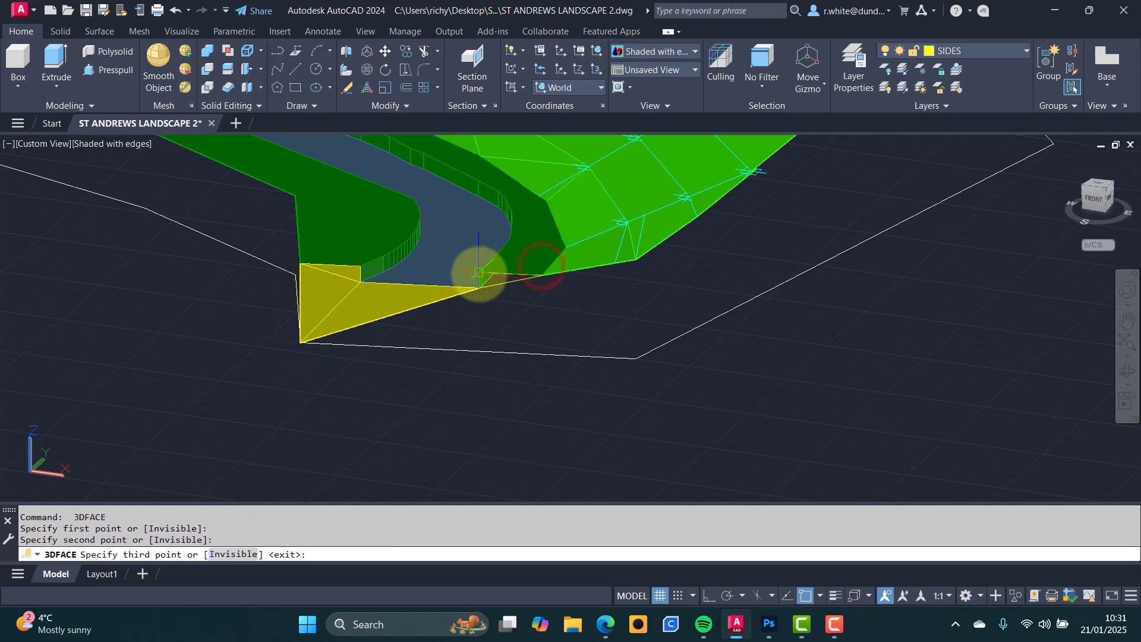
scroll(479, 272, "up", 5)
left_click(478, 270)
key("Return")
scroll(550, 311, "down", 4)
key("Escape")
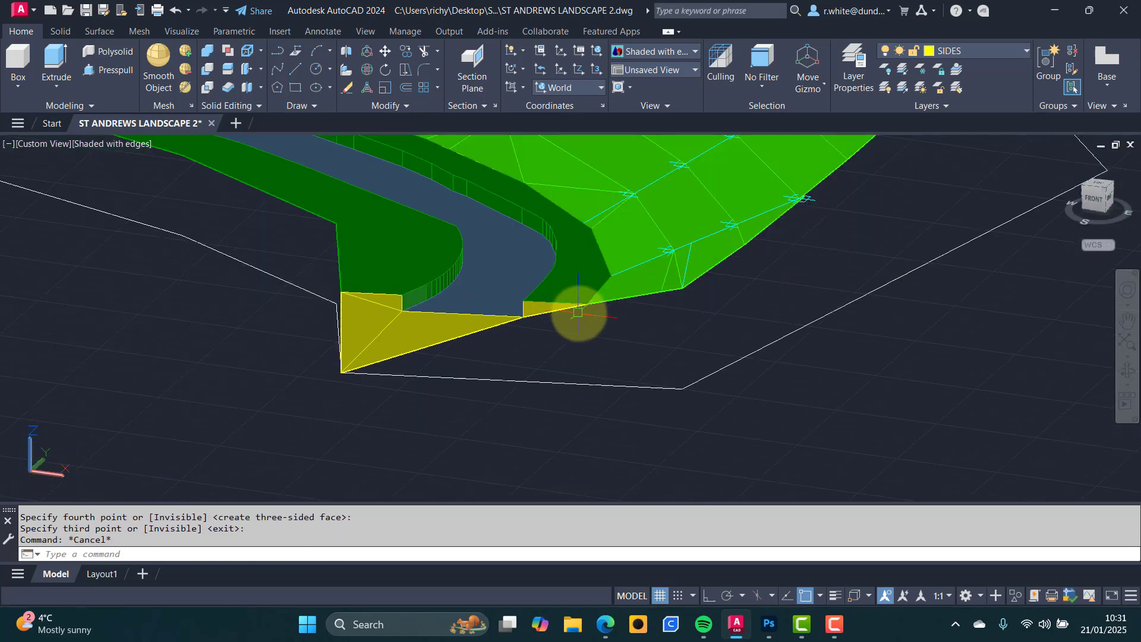
Draw a three-sided 3D face from the eastern bank's southern corner to the burn's eastern end and the eastern boundary corner below.
key("Return")
left_click(580, 310)
left_click(522, 318)
left_click(681, 394)
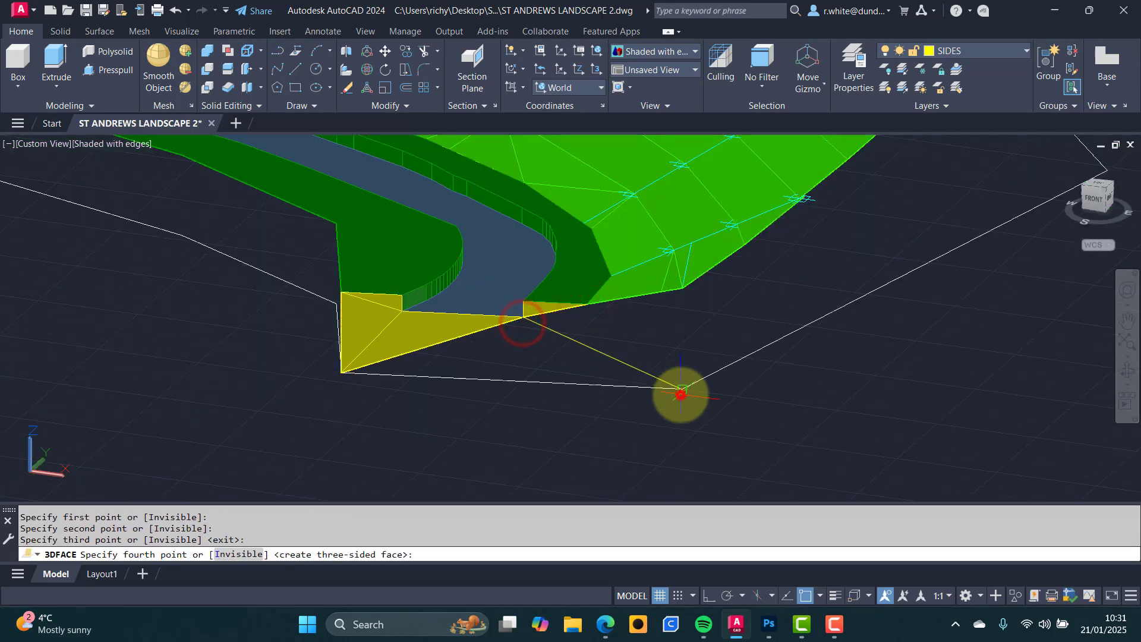
key("Return")
key("Return")
Draw a three-sided 3D face from the burn's eastern end down to both corners of the southern boundary line.
key("Return")
left_click(522, 318)
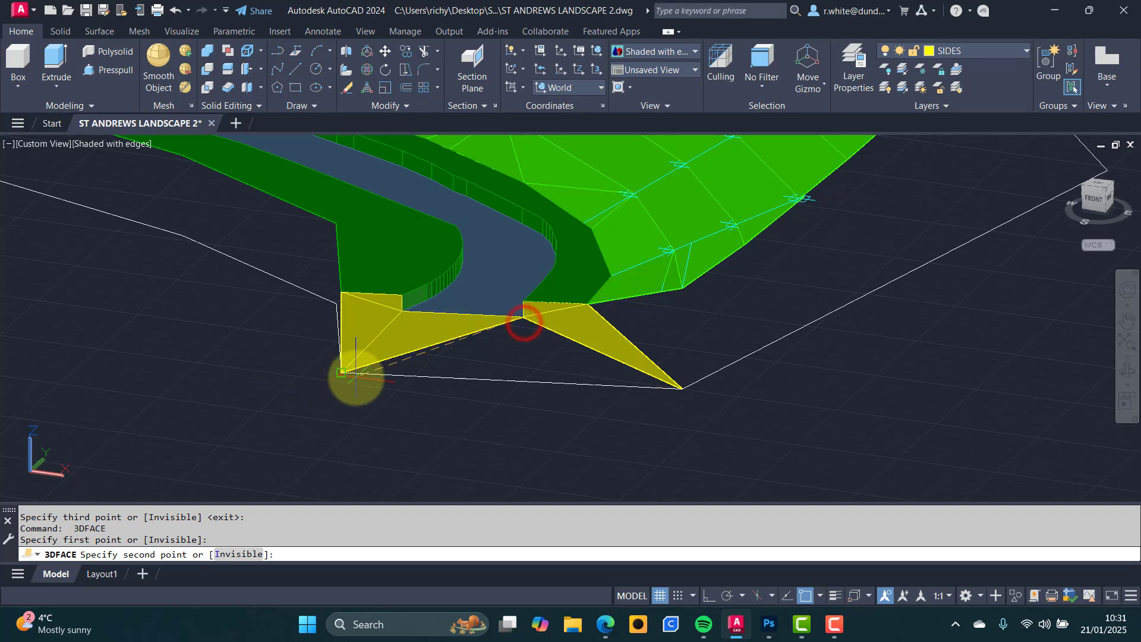
left_click(354, 375)
left_click(664, 391)
key("Return")
key("Return")
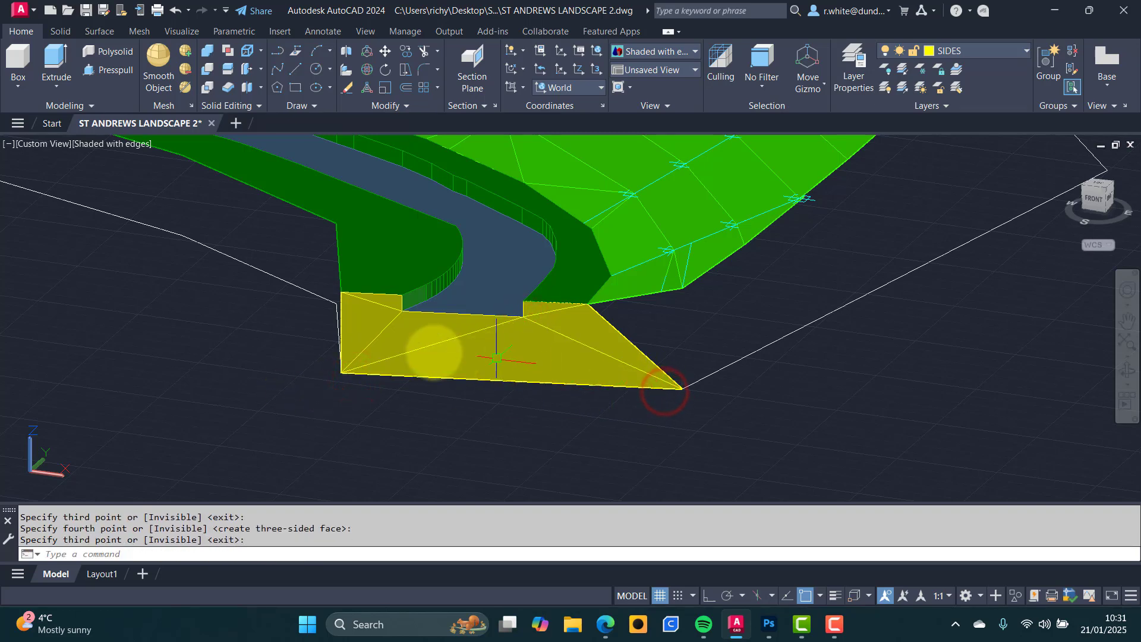
Draw a three-sided 3D face from the eastern bank's corner to the eastern boundary corner and the vertex just before the slope's corner.
middle_click_drag(496, 356, 644, 287, "shift")
key("Return")
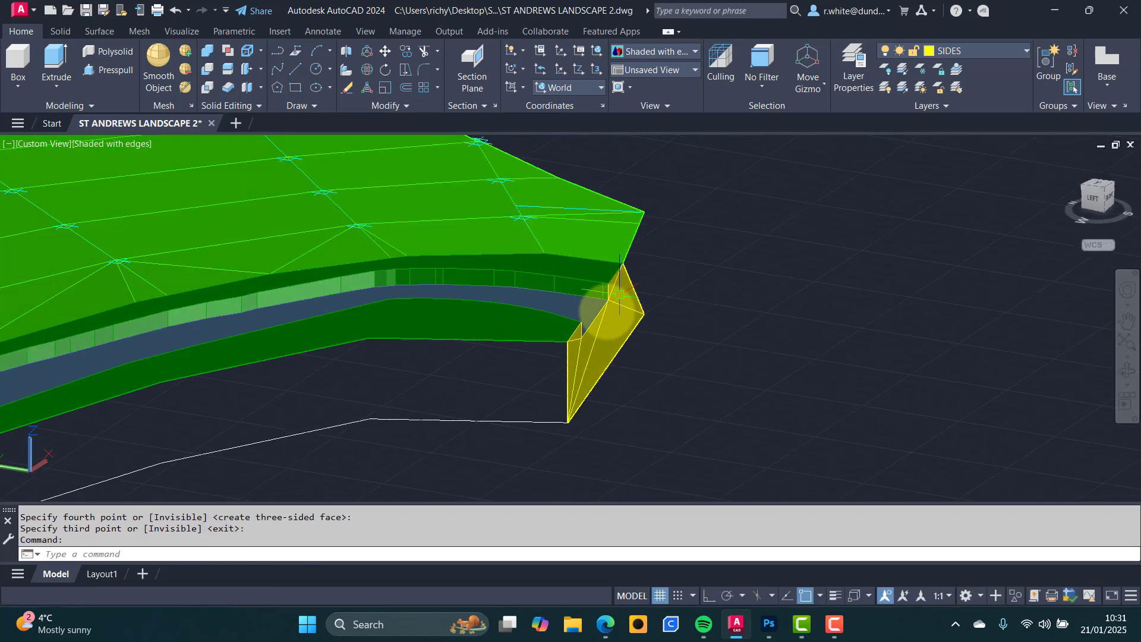
middle_click_drag(611, 326, 443, 399, "shift")
key("Return")
left_click(371, 355)
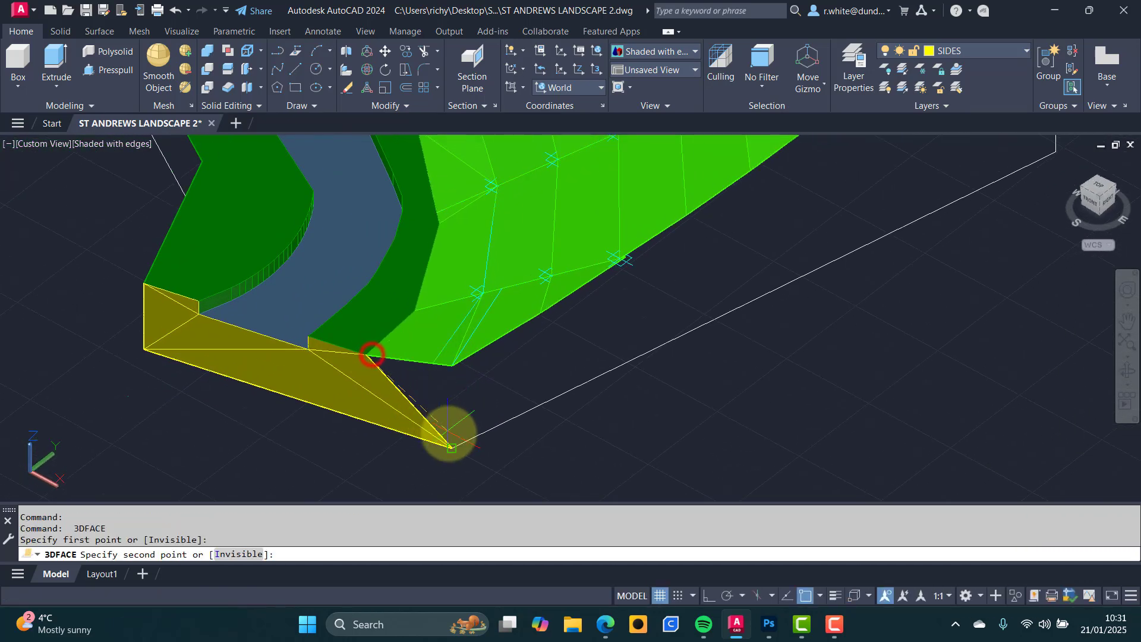
left_click(450, 435)
left_click(428, 360)
key("Return")
scroll(427, 360, "up", 4)
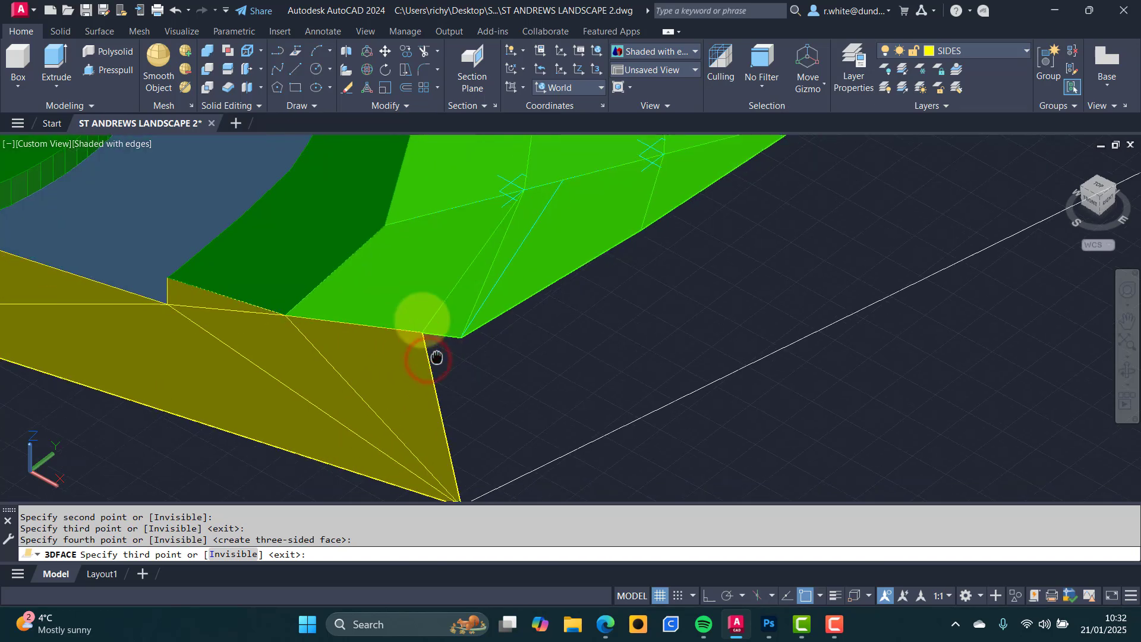
key("Escape")
Close the southern side with a three-sided 3D face between that edge vertex, the boundary corner and the slope's corner above it.
key("Return")
left_click(406, 297)
left_click(442, 438)
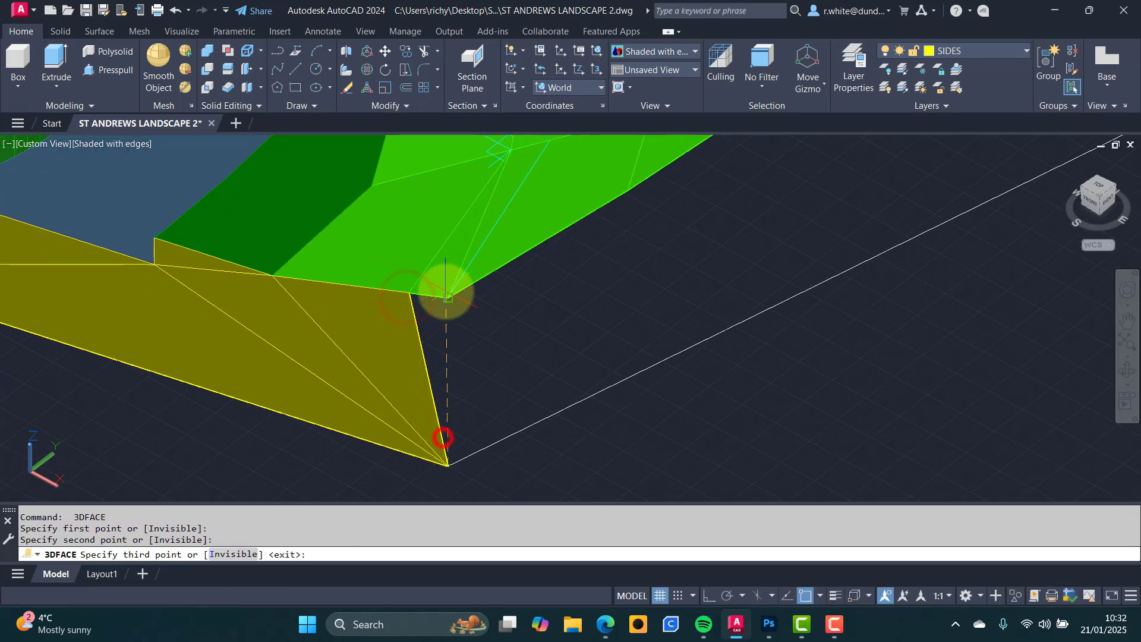
left_click(447, 297)
key("Return")
scroll(433, 309, "down", 3)
key("Escape")
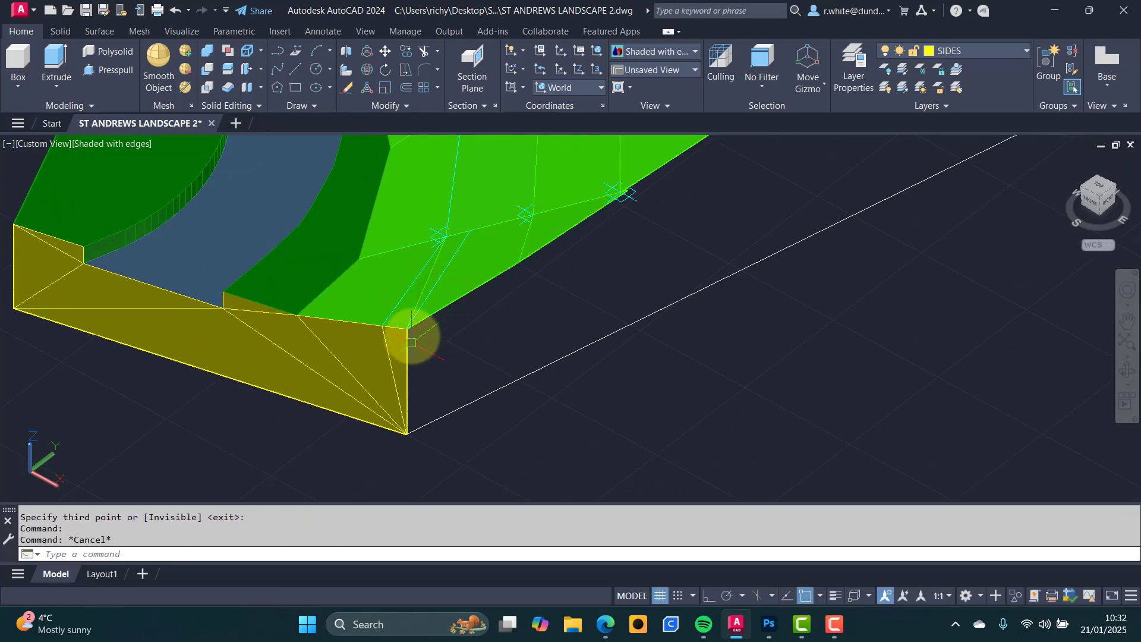
Draw a three-sided 3D face from the slope's south-eastern corner down to the boundary corner and up to the next vertex along the eastern edge.
key("Return")
left_click(412, 326)
left_click(406, 433)
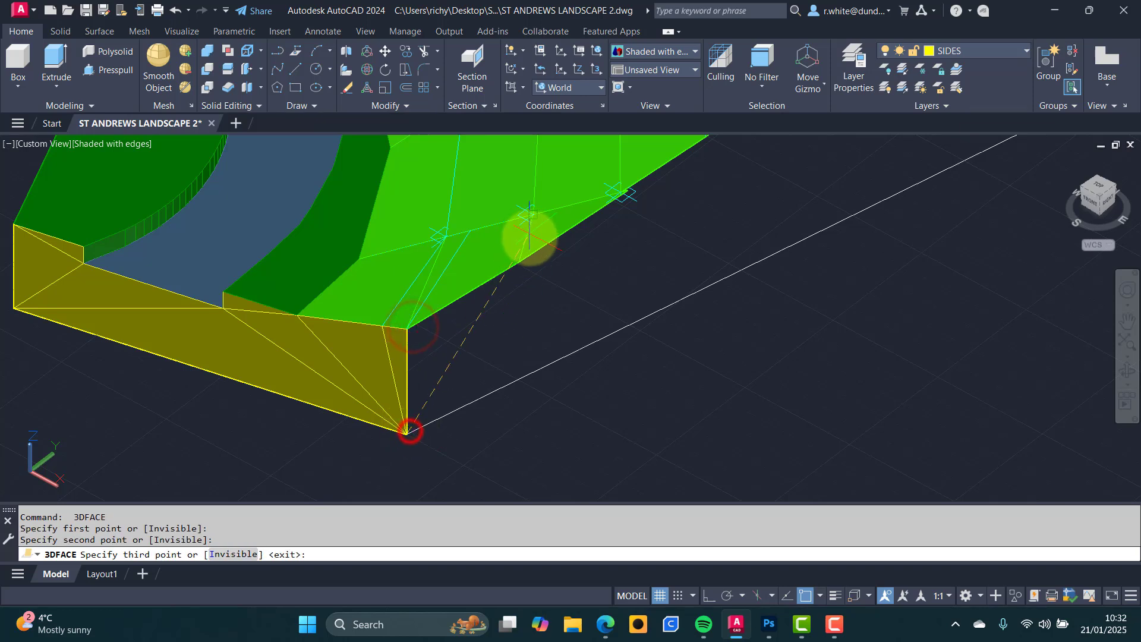
left_click(521, 269)
key("Return")
key("Return")
key("Return")
left_click(521, 267)
left_click(406, 433)
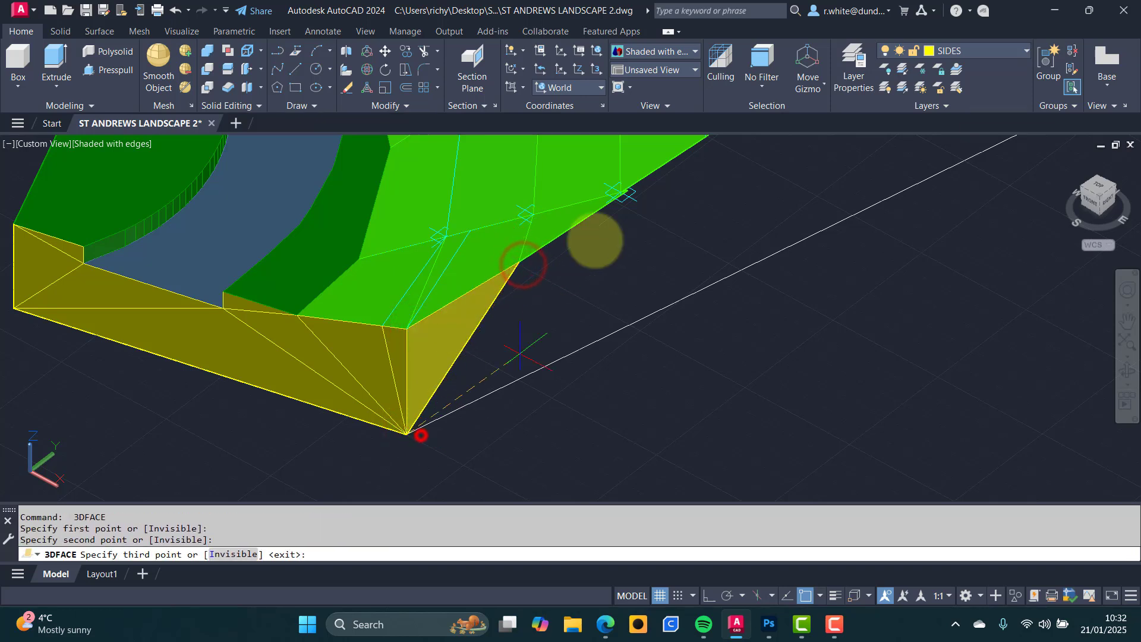
scroll(621, 196, "up", 4)
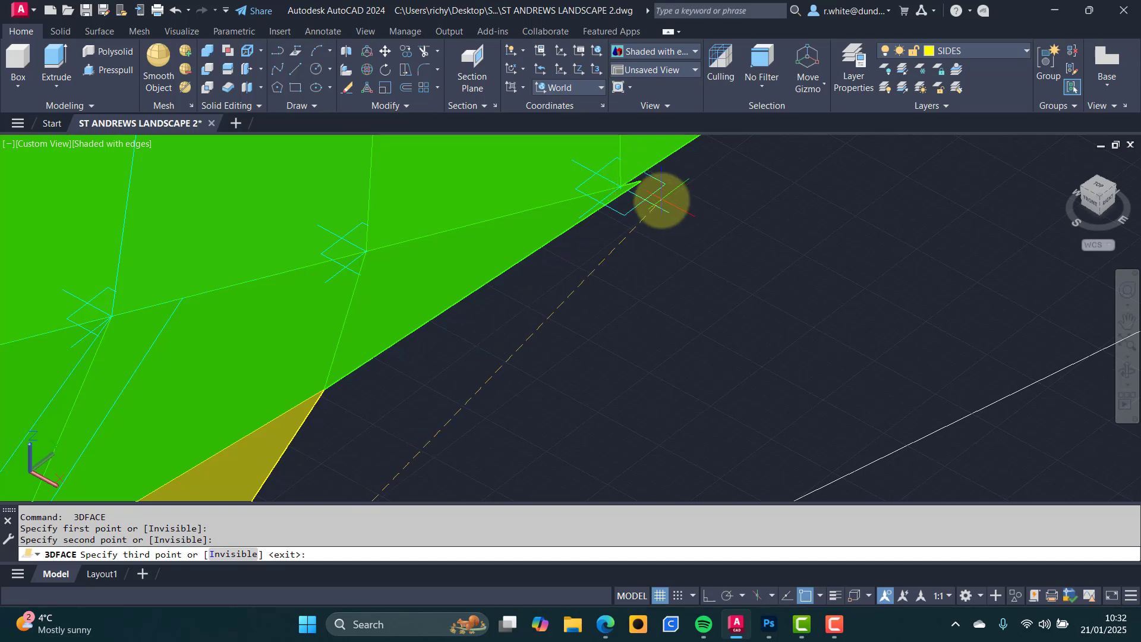
scroll(653, 193, "up", 3)
scroll(609, 202, "down", 4)
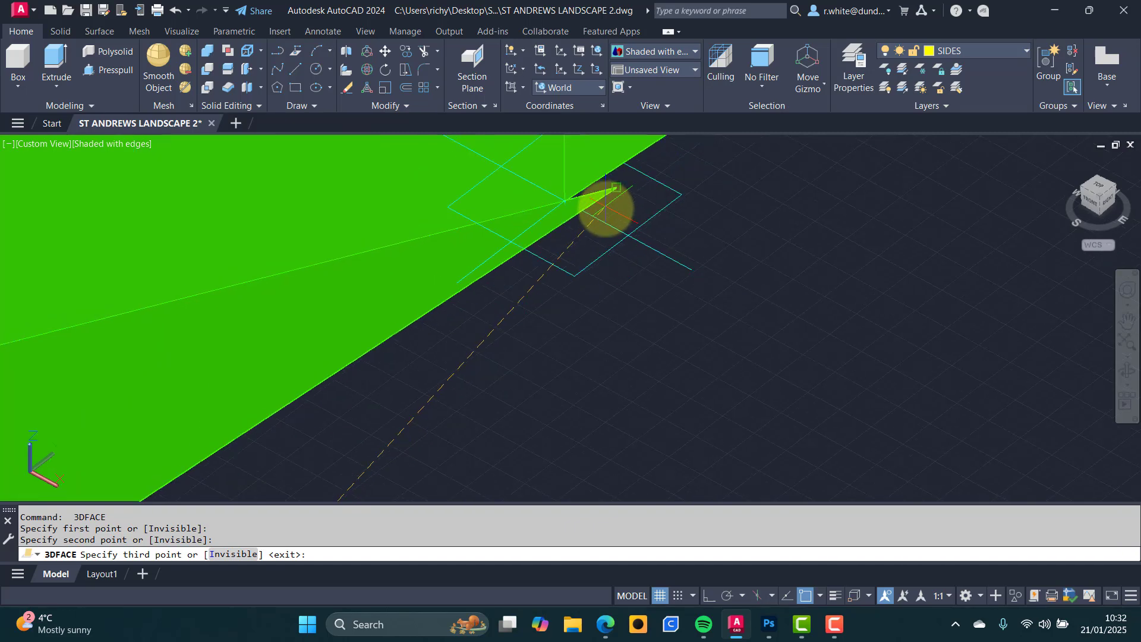
middle_click_drag(636, 229, 573, 364)
scroll(552, 364, "up", 3)
scroll(549, 359, "up", 2)
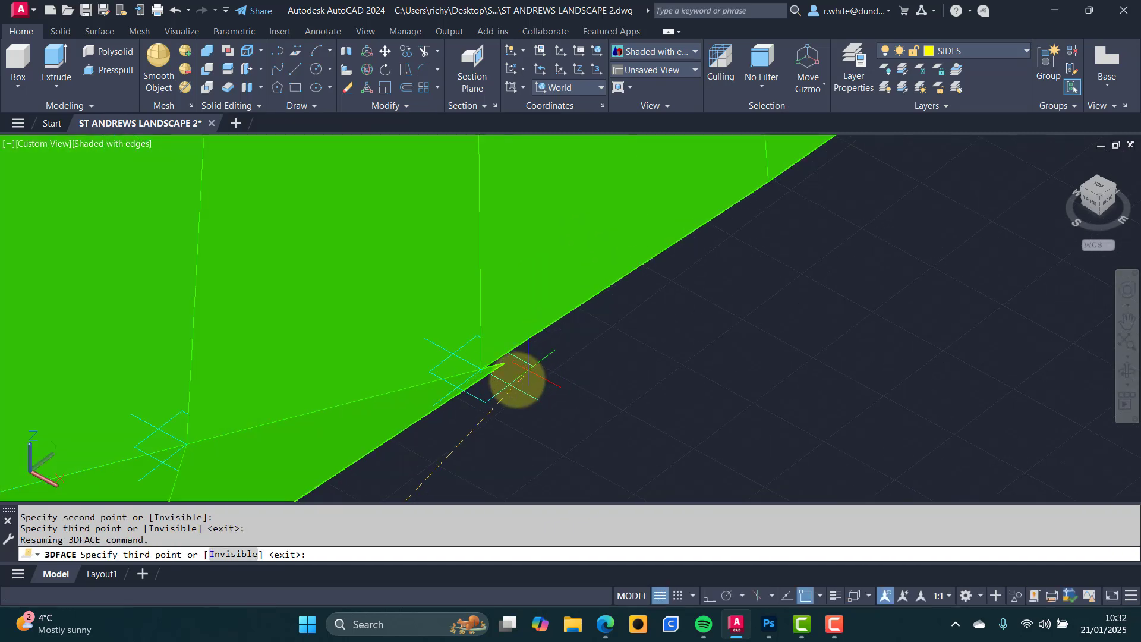
key("Escape")
key("Escape")
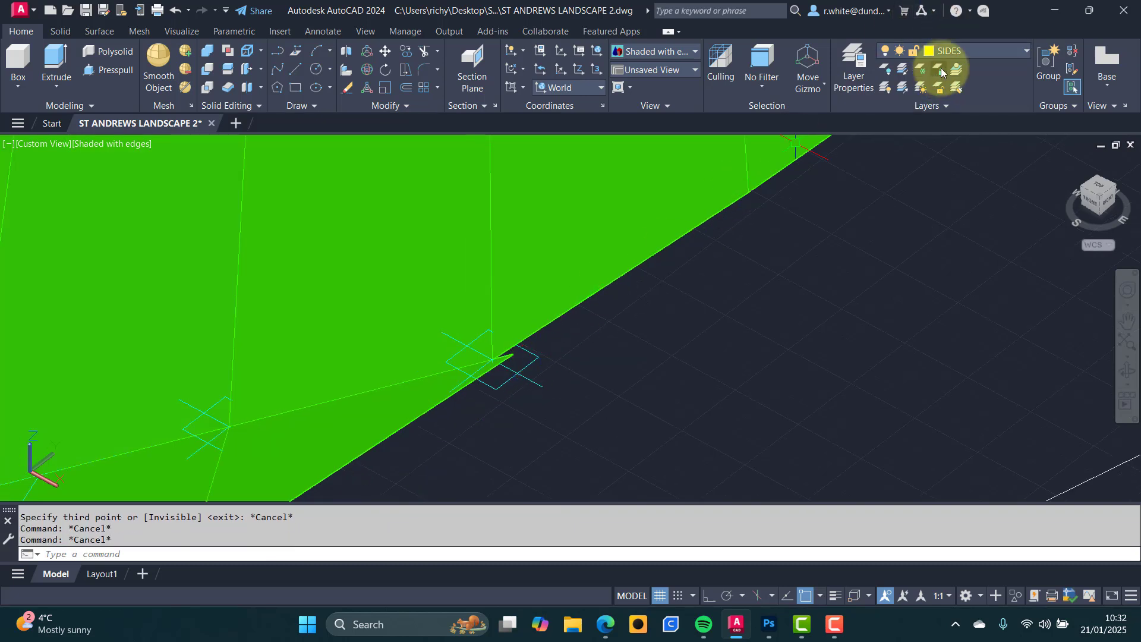
Make the SLOPE layer current by picking one of the bright green slope faces.
left_click(954, 69)
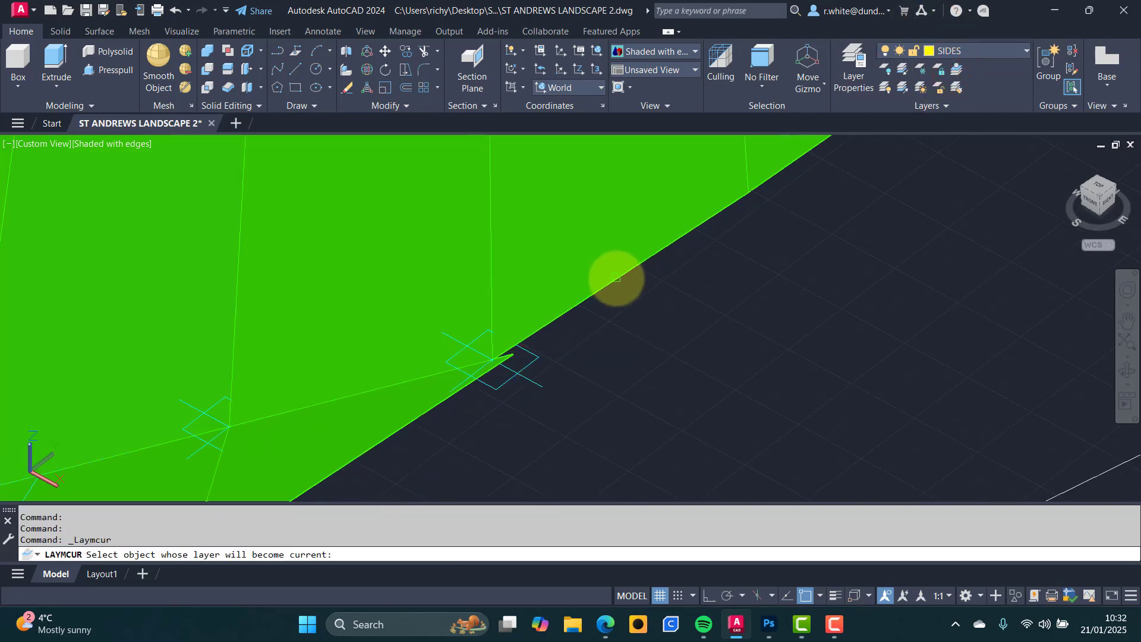
left_click(616, 278)
key("Escape")
key("Escape")
key("Escape")
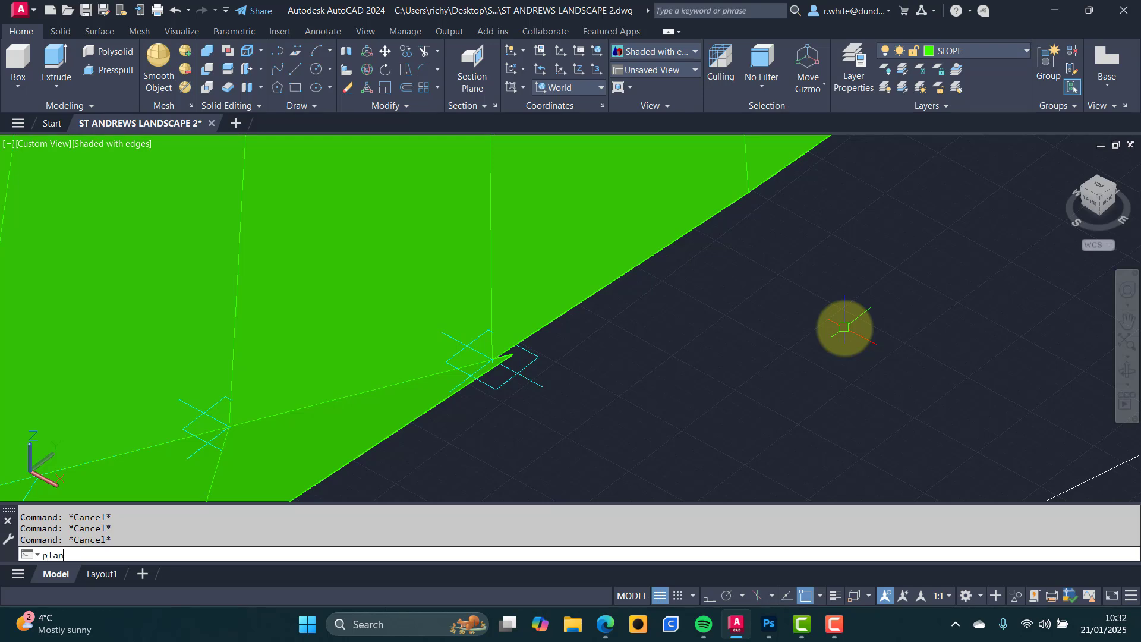
Examine the projecting tip on the slope's eastern edge in plan view and from a close three-dimensional view.
type("plan")
key("Return")
key("Return")
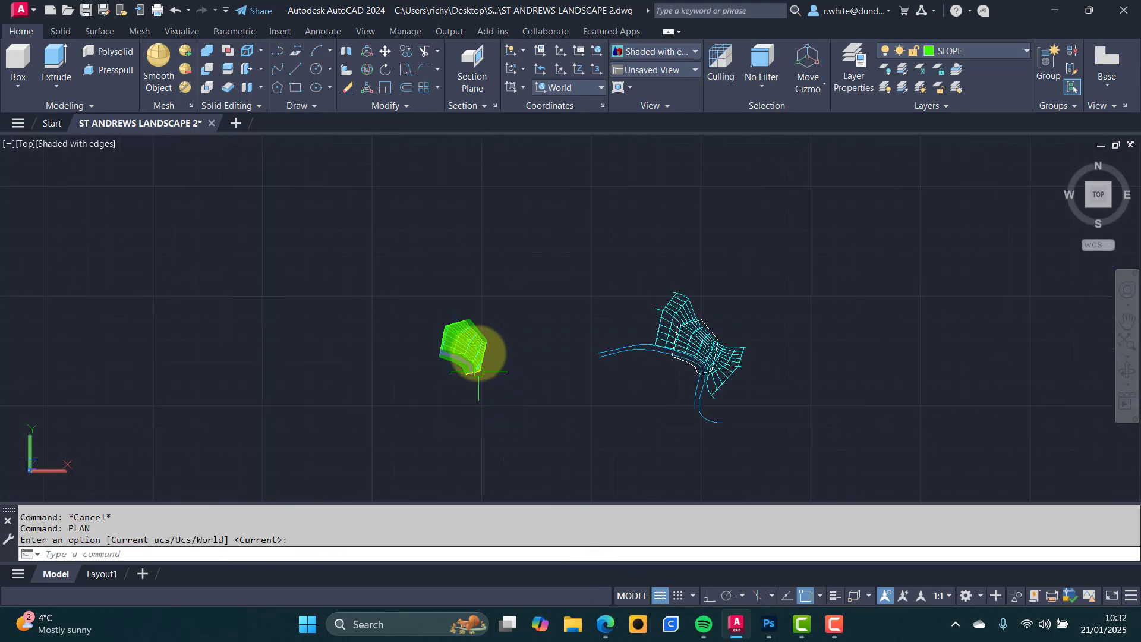
scroll(478, 368, "up", 10)
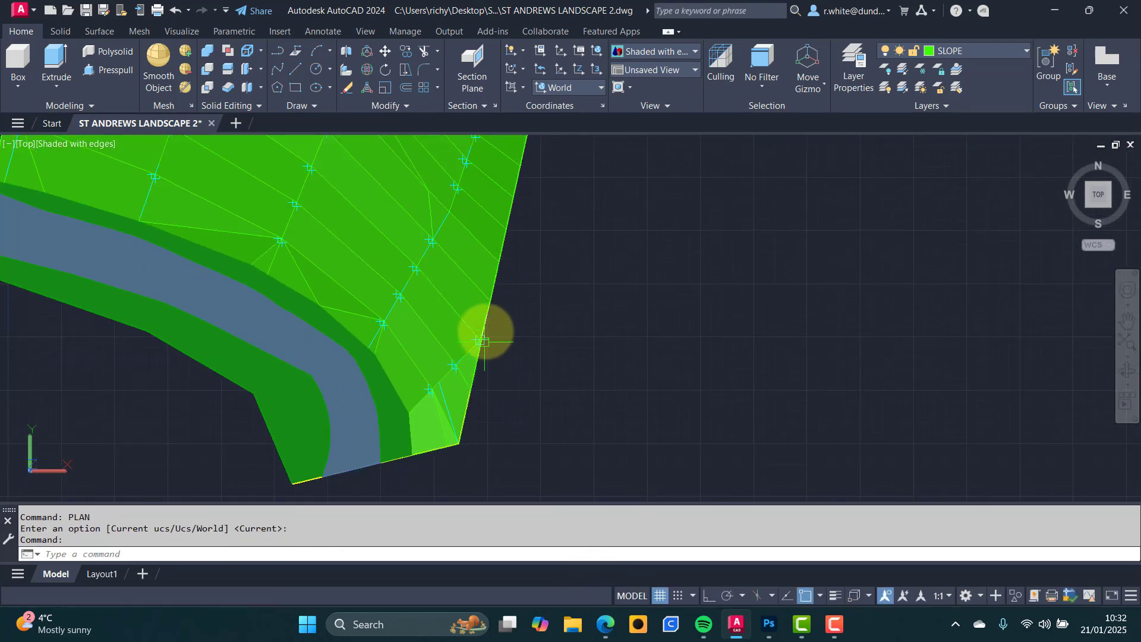
scroll(484, 342, "up", 5)
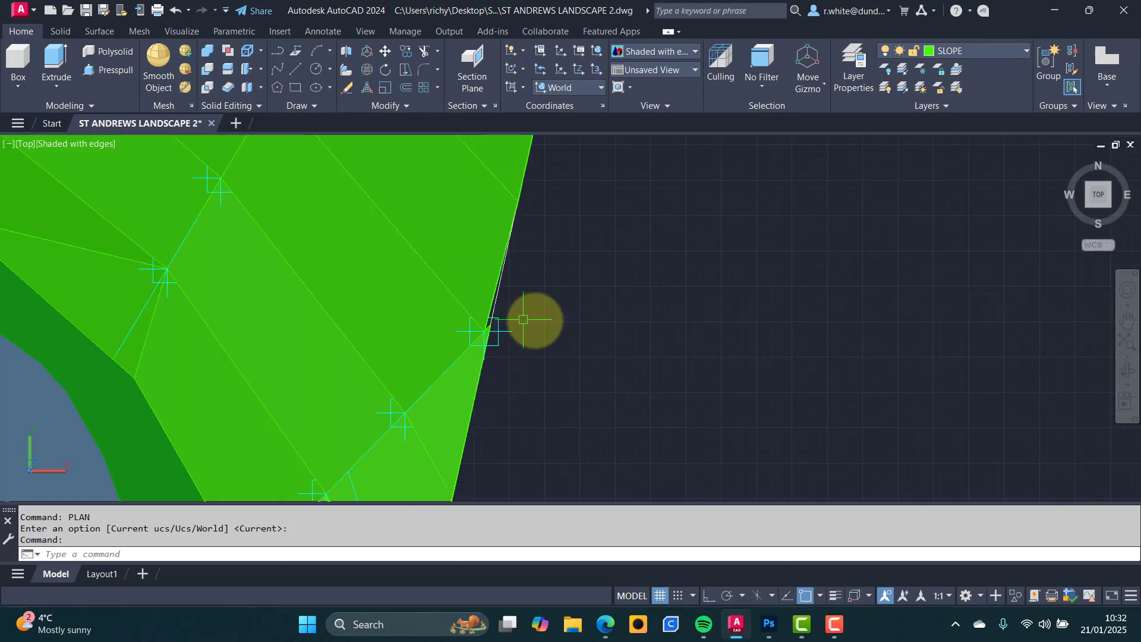
scroll(523, 319, "down", 5)
middle_click_drag(581, 359, 536, 261, "shift")
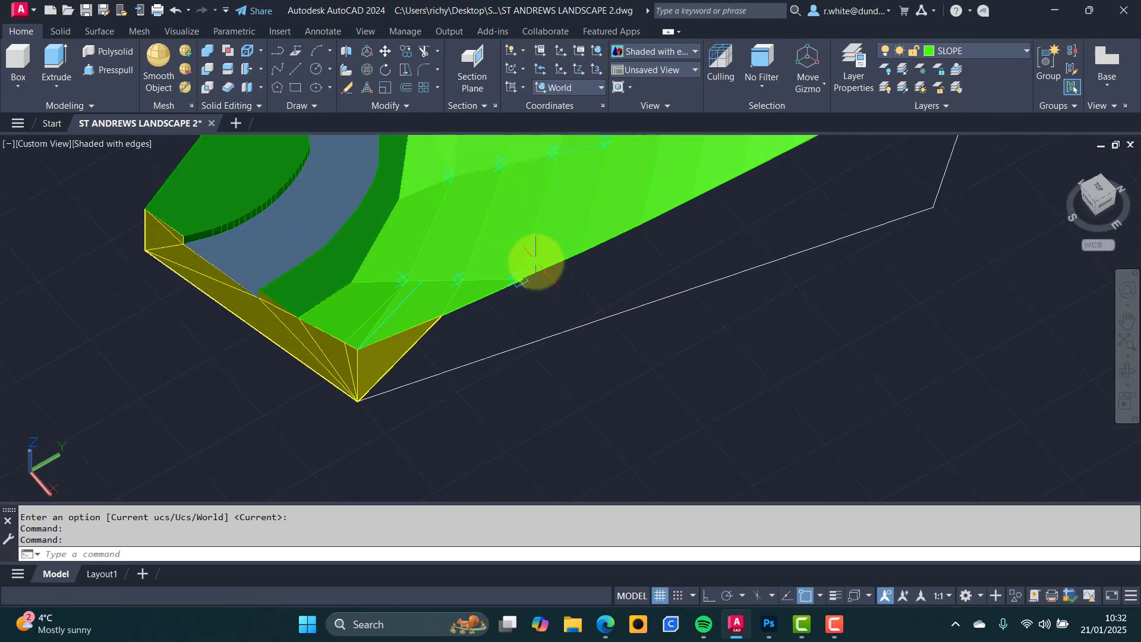
scroll(536, 262, "up", 8)
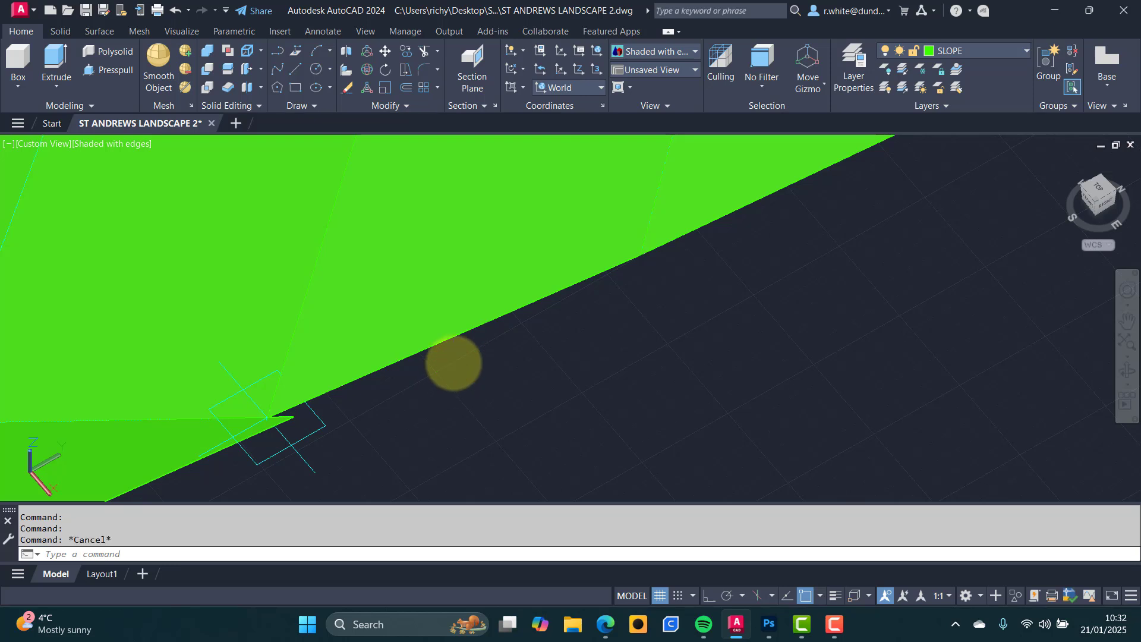
Fill the notch in the slope's eastern edge with a three-sided 3D face between the contour vertex, the projecting tip and the next edge vertex north.
key("Escape")
type("3")
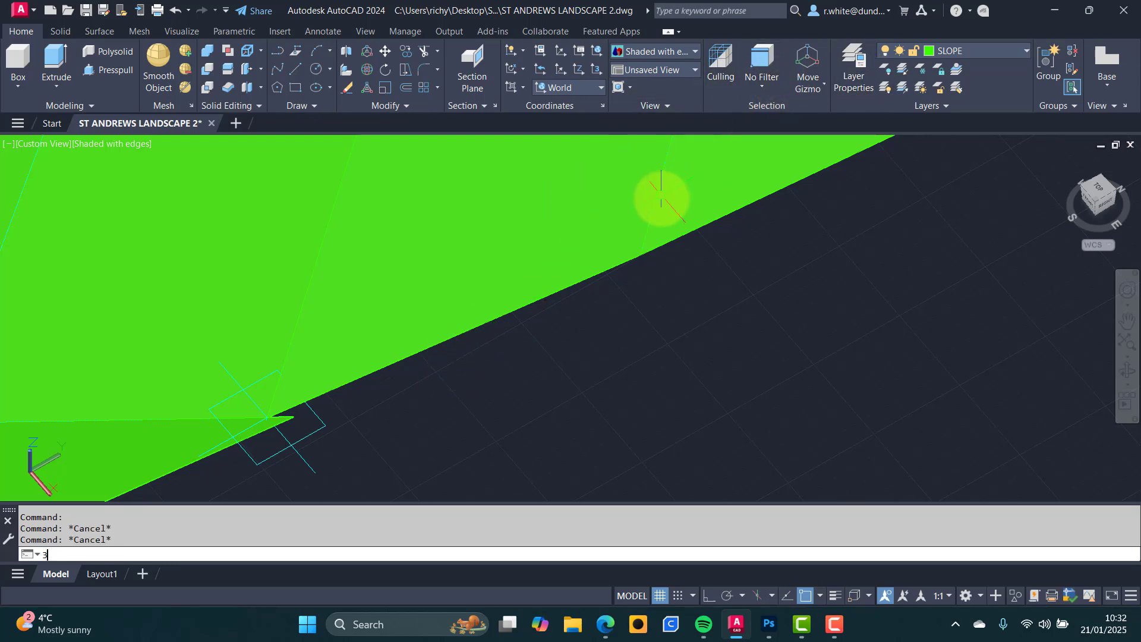
type("f")
key("Return")
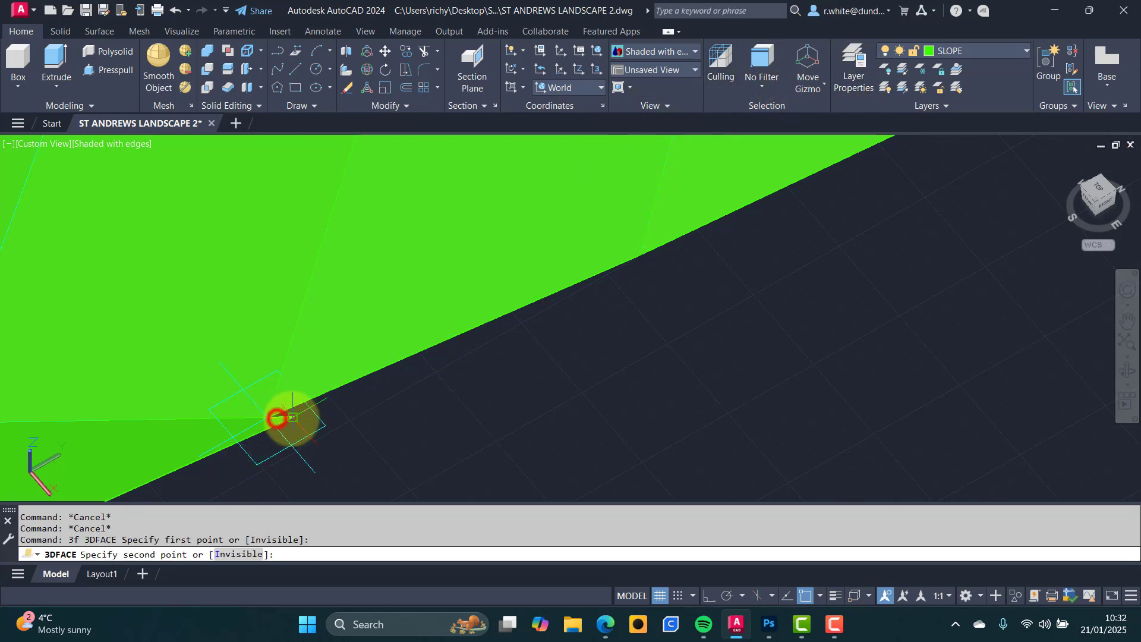
left_click(478, 327)
left_click(618, 261)
key("Return")
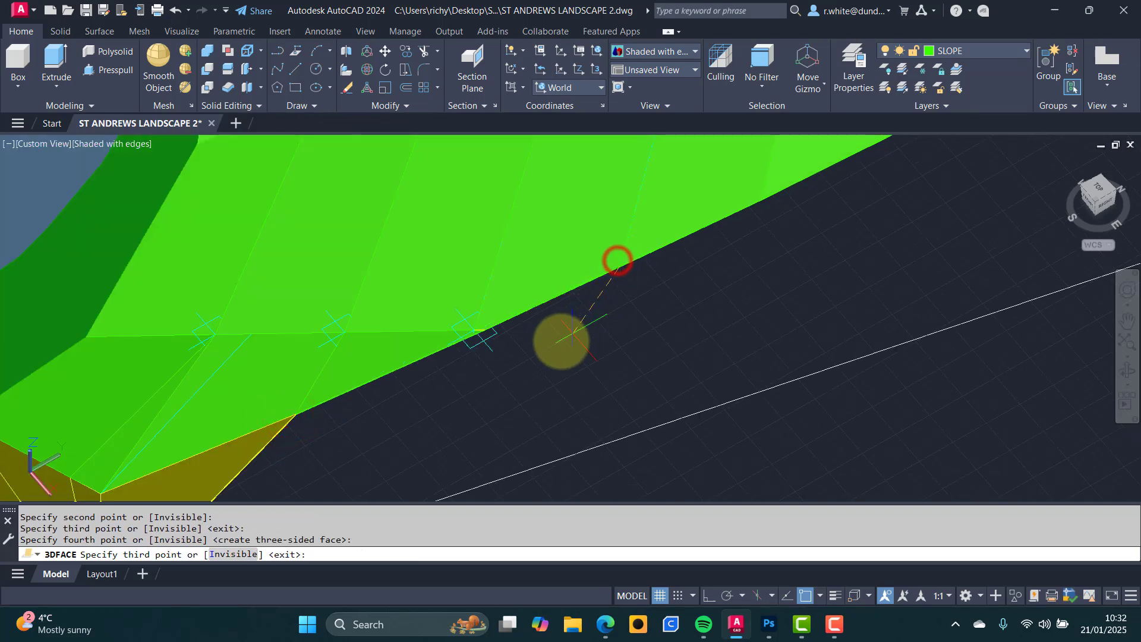
key("Return")
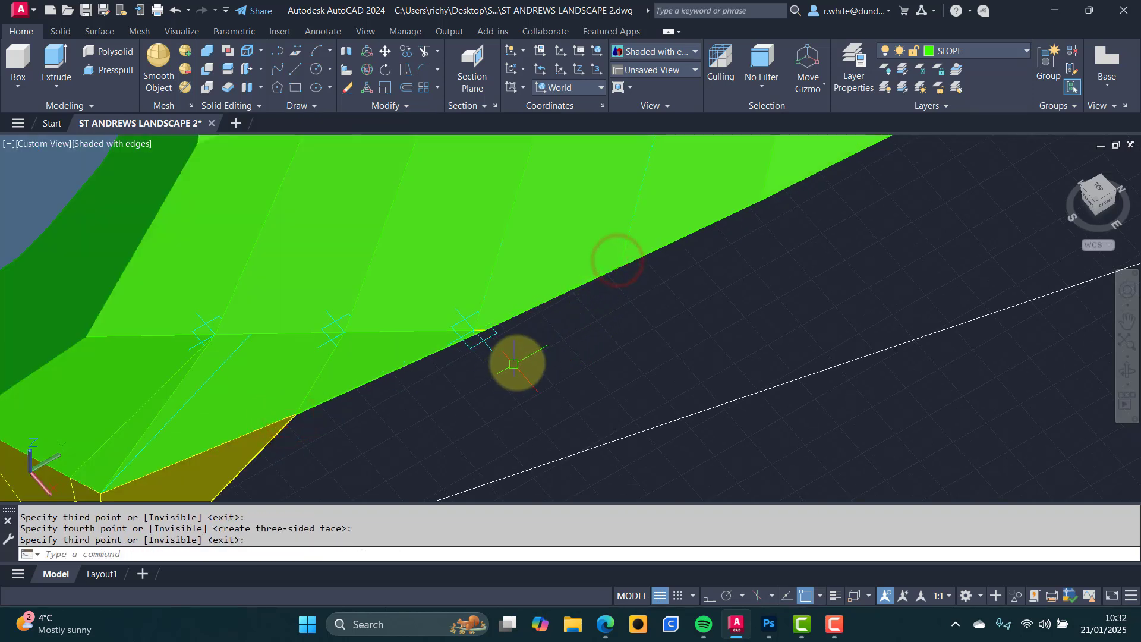
Make the SIDES layer current and draw a three-sided 3D face between the eastern side's last closed edge vertex, the south-eastern boundary corner and the projecting tip.
left_click(958, 69)
left_click(261, 454)
middle_click_drag(319, 457, 441, 343)
type("3f")
key("Return")
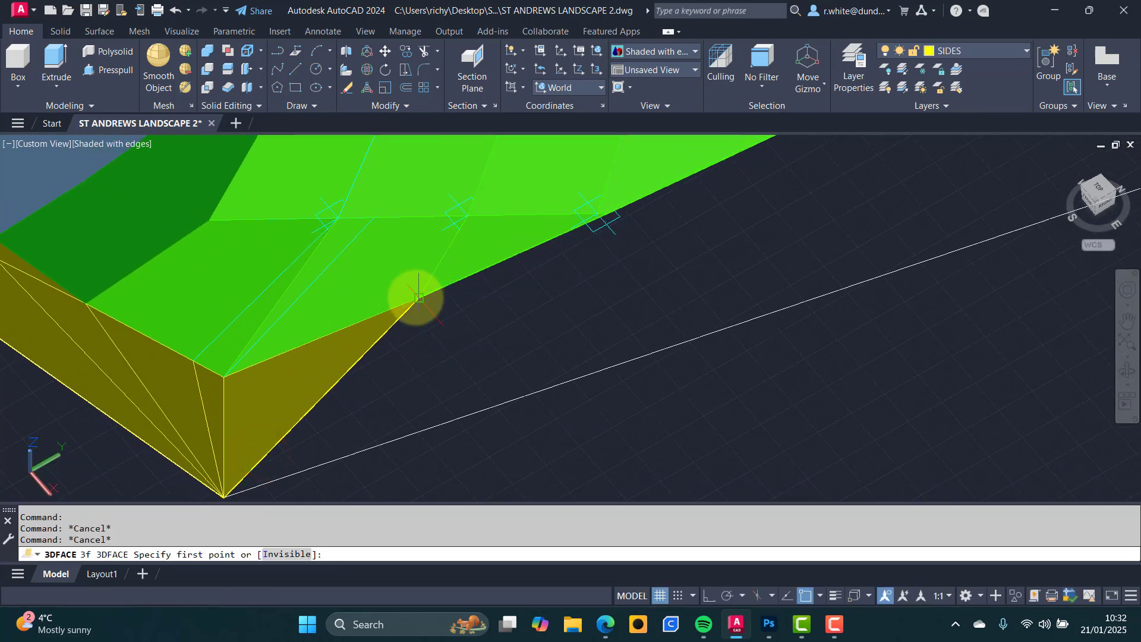
left_click(416, 298)
left_click(228, 495)
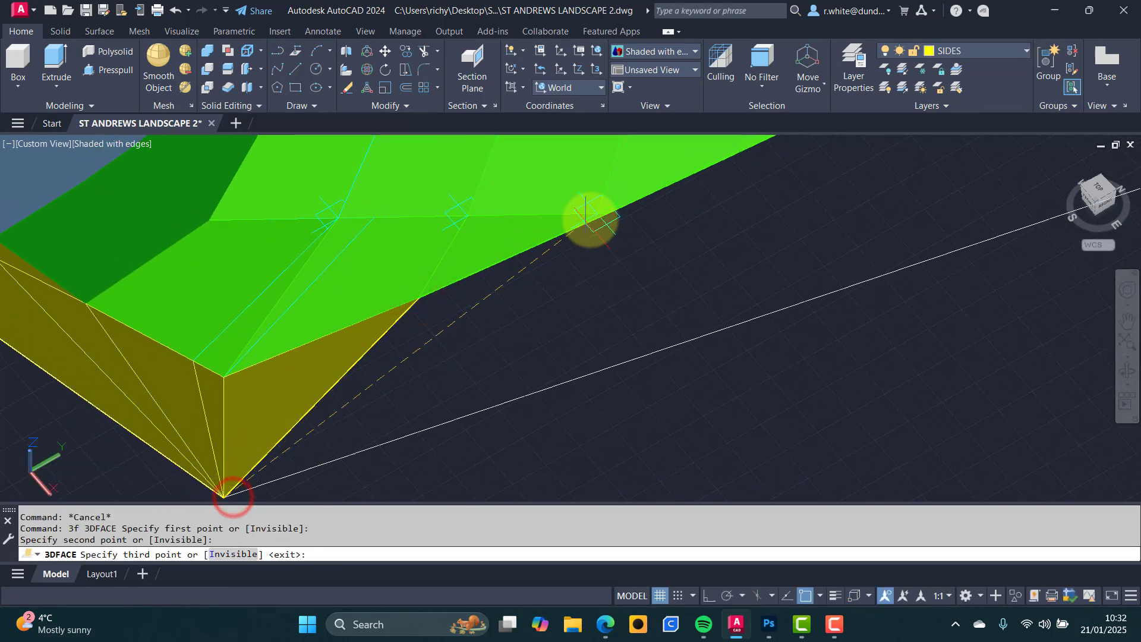
scroll(592, 213, "up", 5)
middle_click_drag(604, 234, 582, 283)
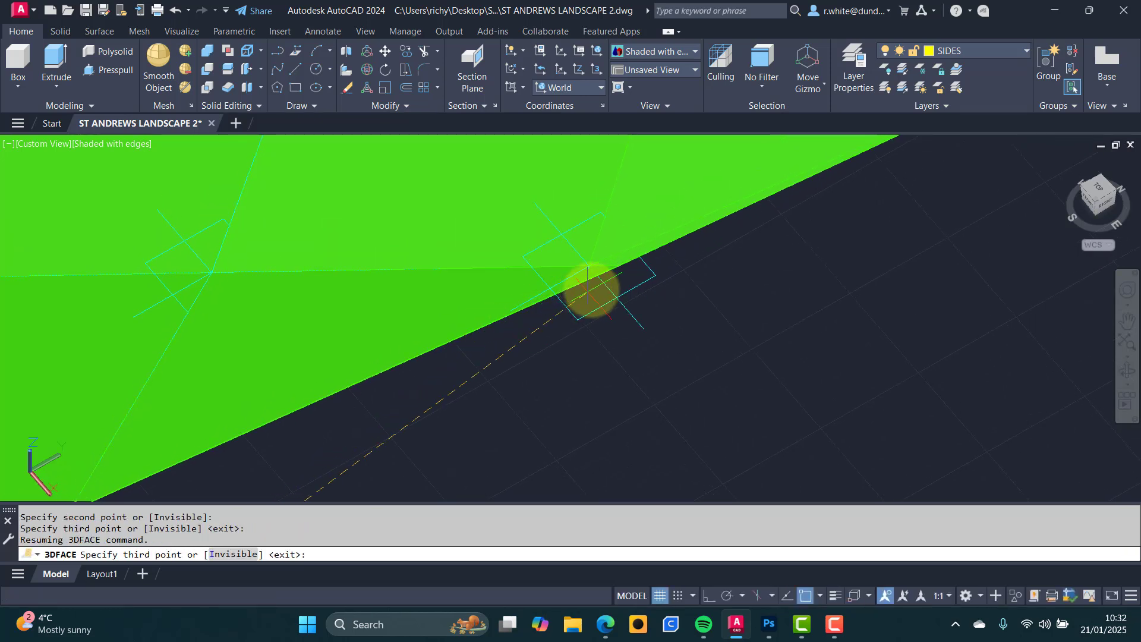
left_click(614, 270)
key("Return")
key("Return")
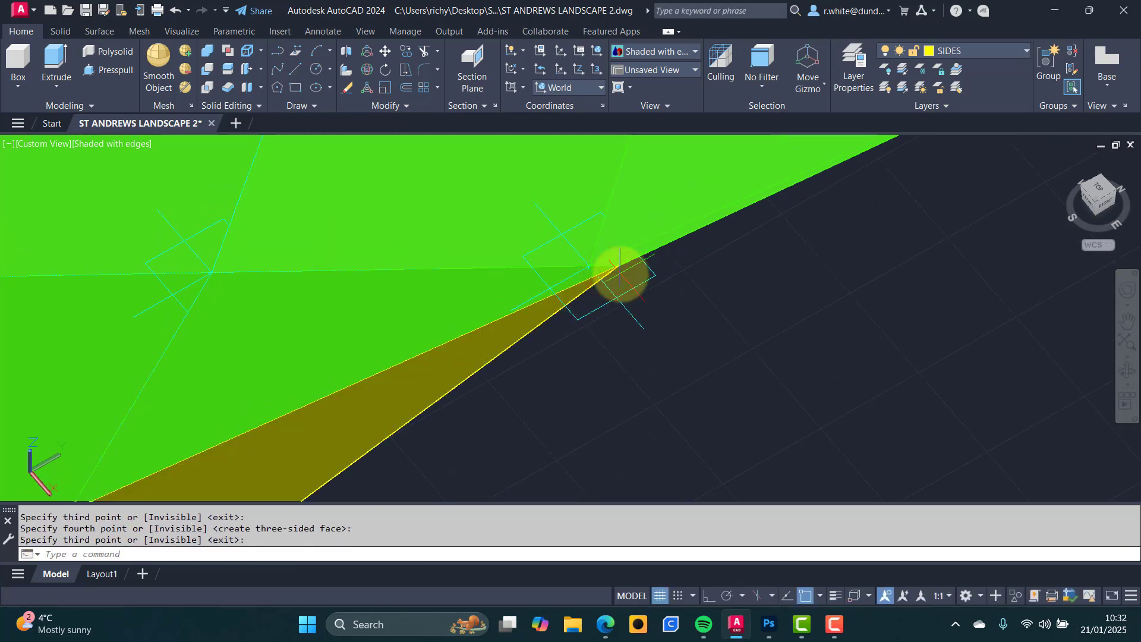
Draw a three-sided 3D face from the projecting tip down to both ends of the long eastern boundary line.
key("Return")
left_click(618, 265)
scroll(594, 297, "down", 5)
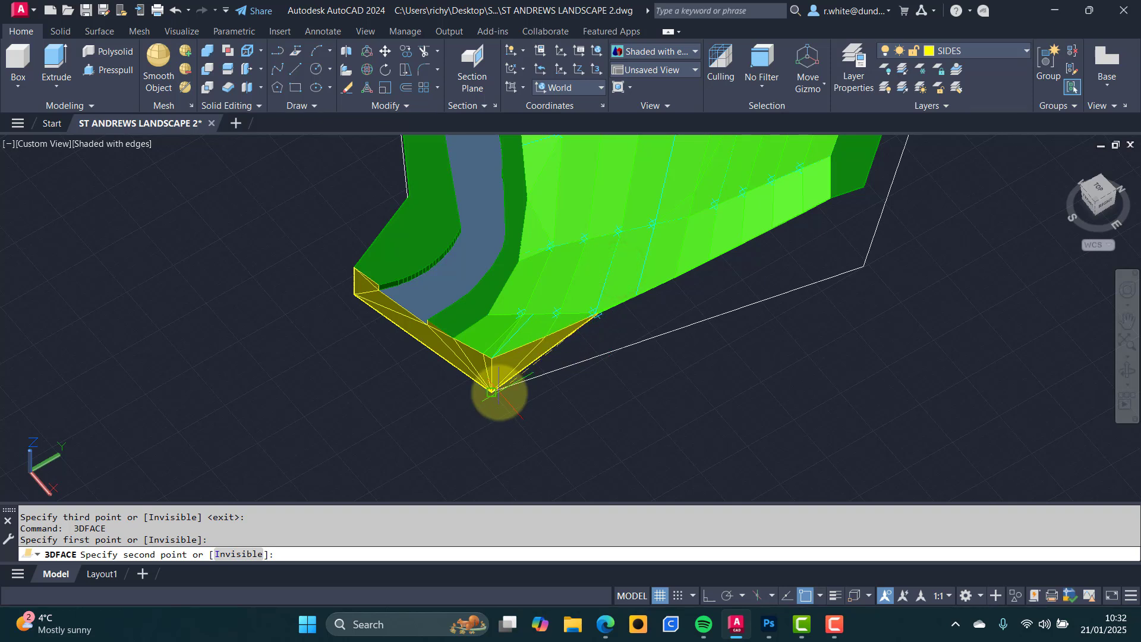
left_click(497, 391)
scroll(661, 291, "up", 3)
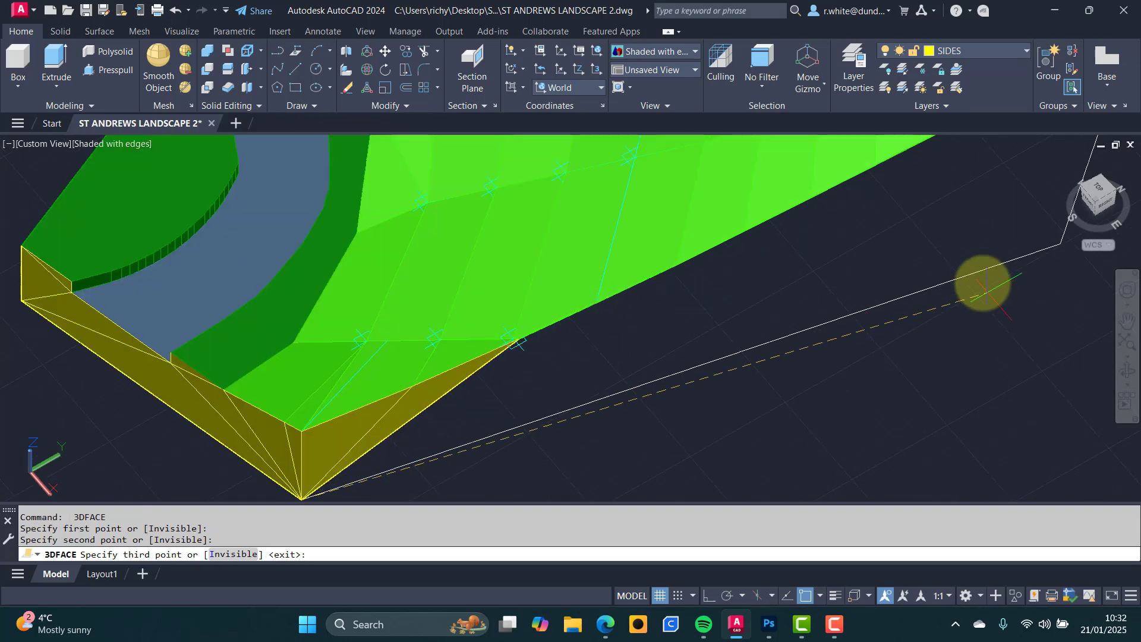
left_click(981, 269)
key("Return")
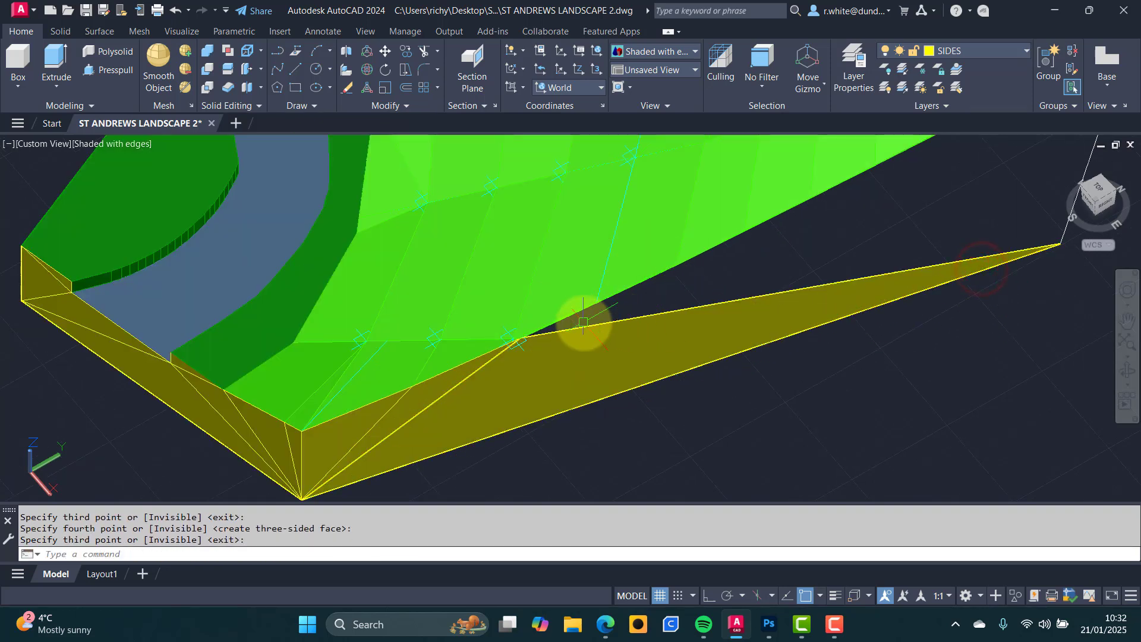
key("Escape")
Draw a three-sided 3D face between the projecting tip, the north-eastern boundary corner and the first slope edge vertex north of the tip.
scroll(535, 335, "up", 3)
key("Return")
left_click(455, 357)
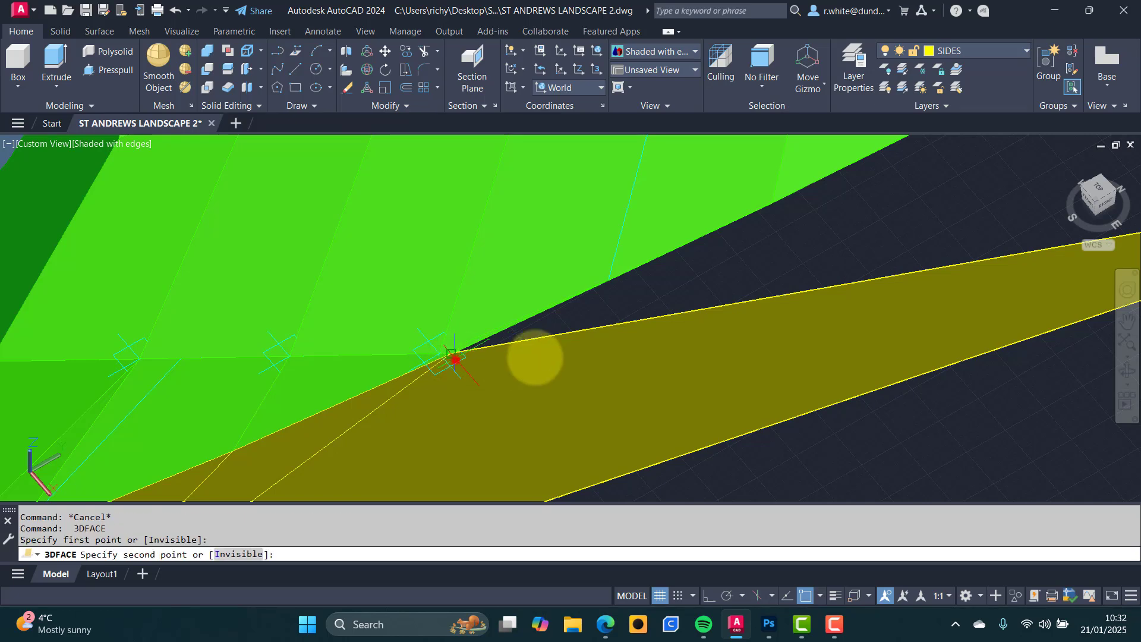
scroll(534, 357, "down", 4)
left_click(934, 285)
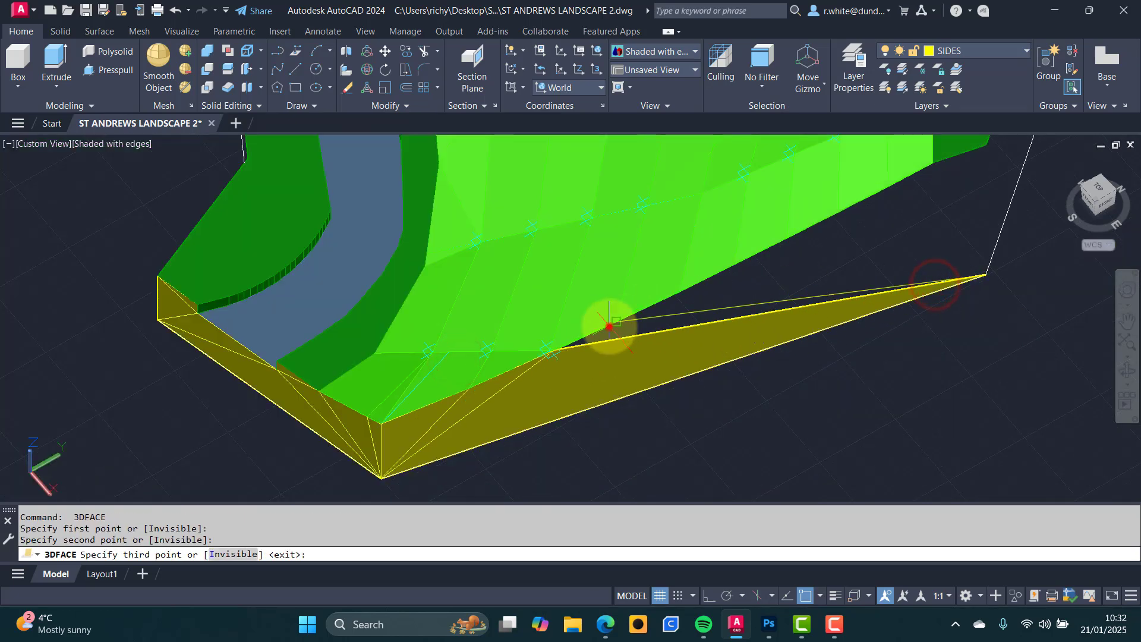
left_click(610, 326)
key("Return")
key("Return")
Draw a three-sided 3D face joining the first and second edge vertices north of the tip to the north-eastern boundary corner.
key("Return")
left_click(618, 323)
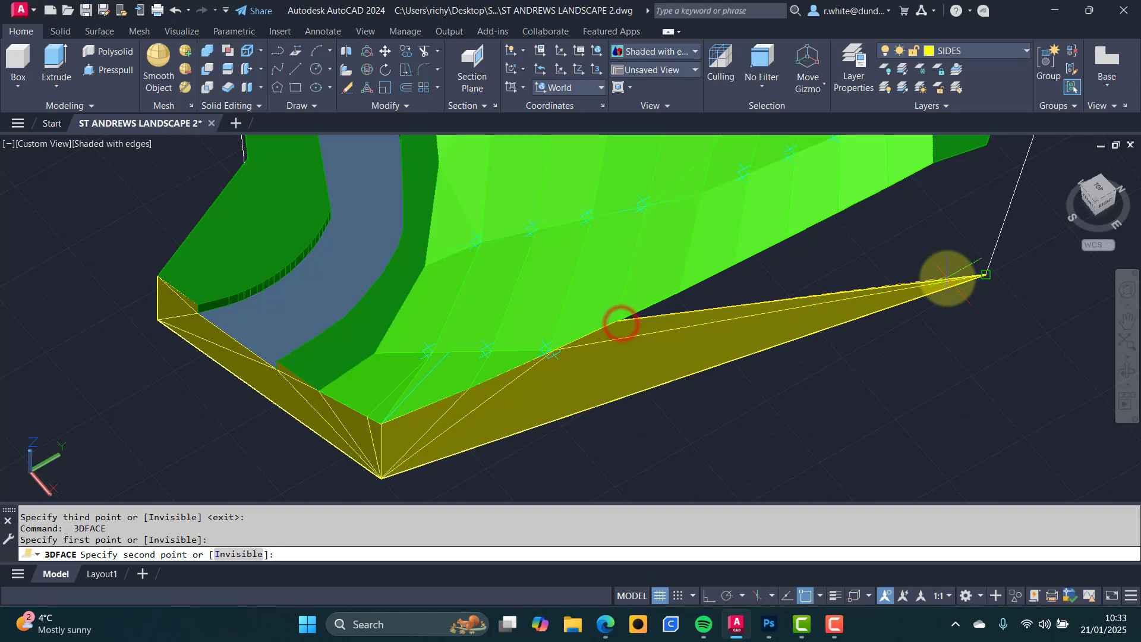
left_click(947, 278)
left_click(687, 292)
key("Return")
key("Return")
Draw a three-sided 3D face joining the second and third edge vertices north of the tip to the north-eastern boundary corner.
key("Return")
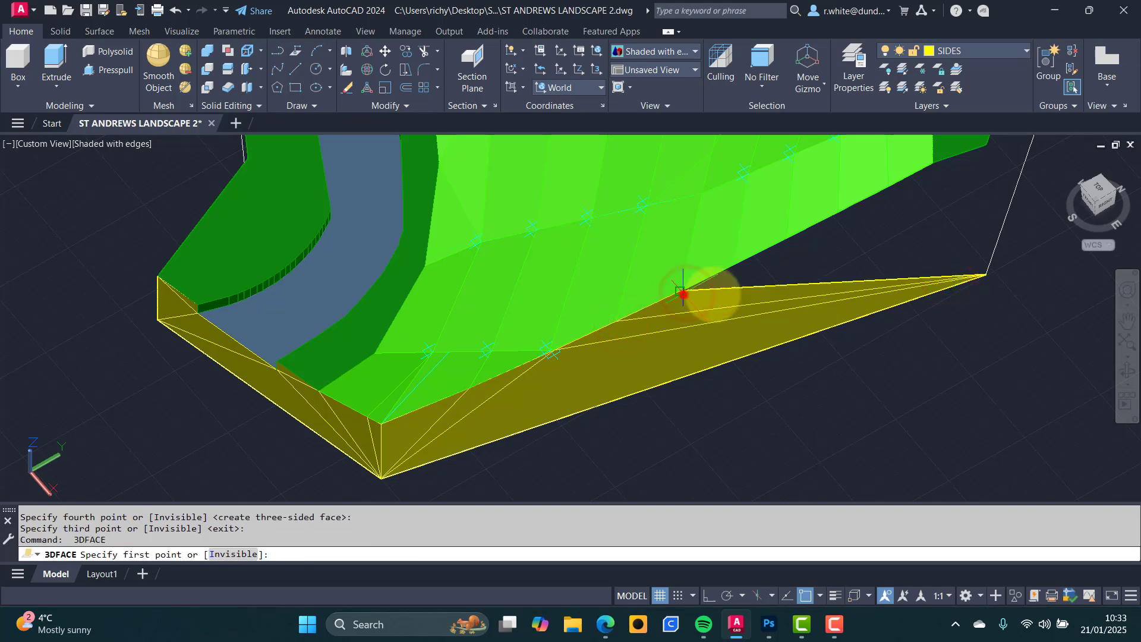
left_click(684, 292)
left_click(953, 275)
left_click(742, 267)
key("Return")
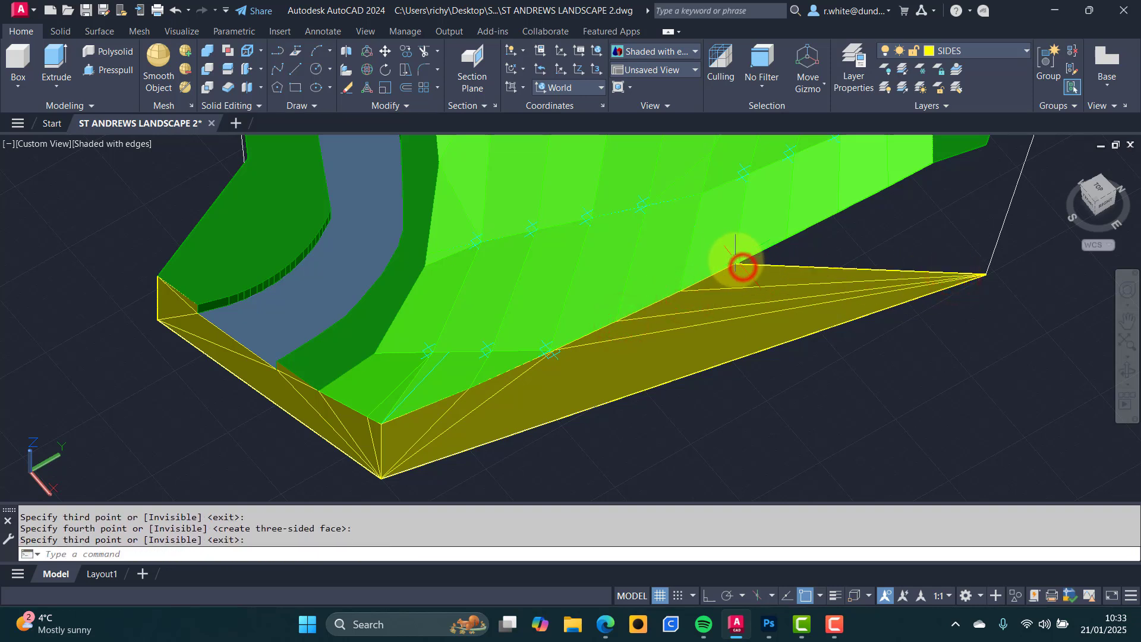
key("Return")
Draw a three-sided 3D face joining the third and fourth edge vertices north of the tip to the north-eastern boundary corner.
key("Return")
left_click(737, 260)
left_click(966, 272)
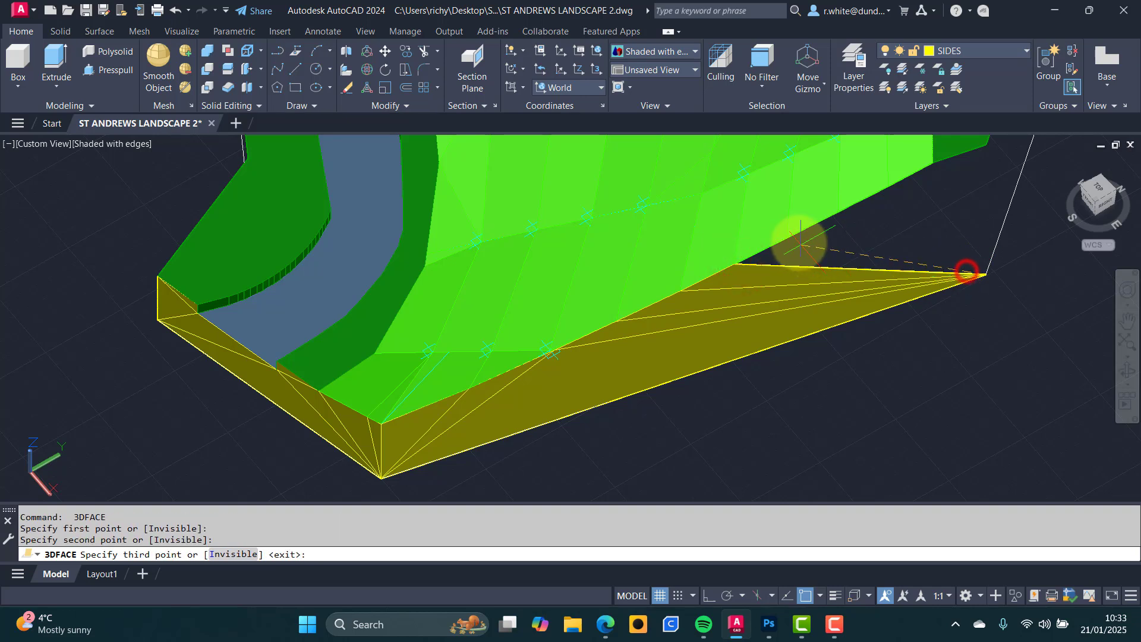
left_click(789, 241)
key("Return")
key("Return")
Draw a three-sided 3D face joining the fourth and fifth edge vertices north of the tip to the north-eastern boundary corner.
key("Return")
left_click(790, 241)
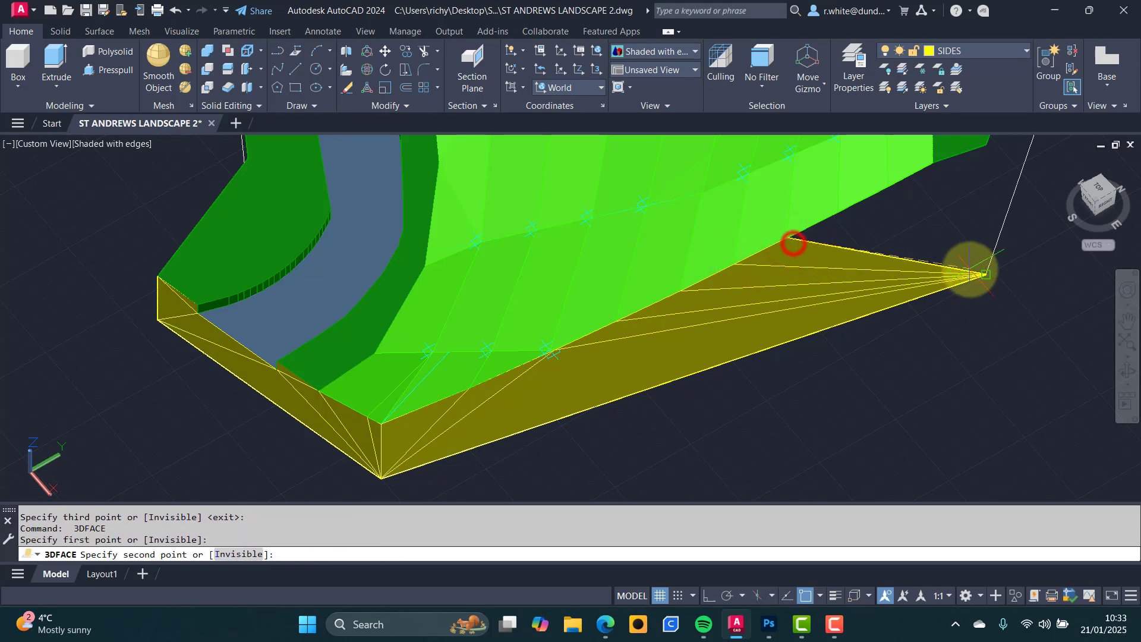
left_click(969, 269)
left_click(837, 209)
key("Return")
key("Return")
Draw a three-sided 3D face joining the fifth and sixth edge vertices north of the tip to the north-eastern boundary corner.
key("Return")
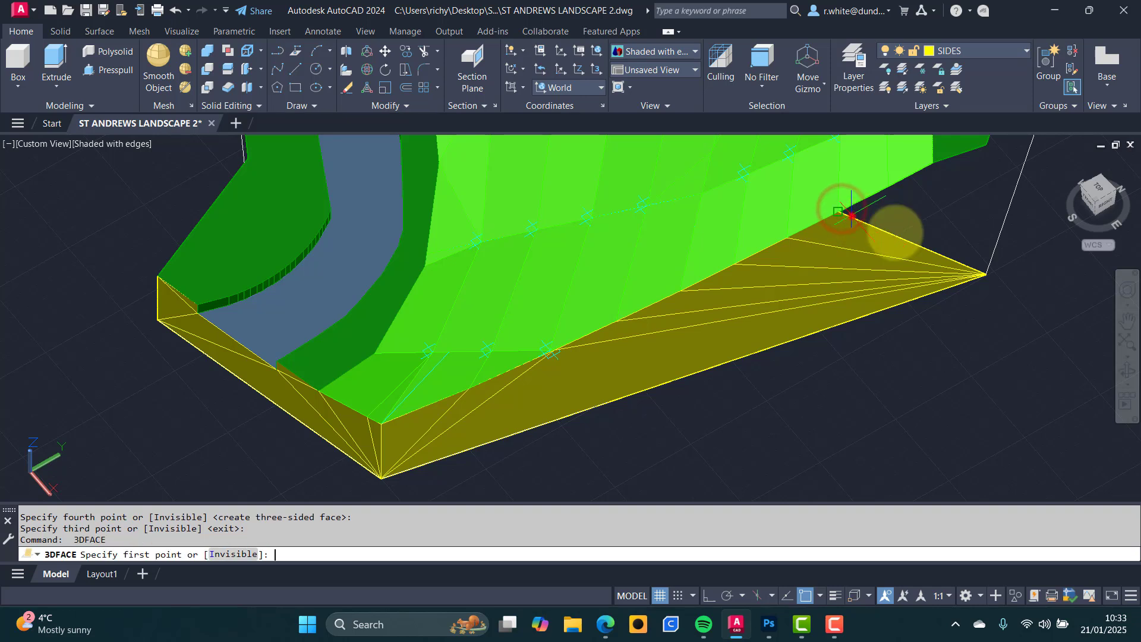
left_click(839, 210)
left_click(984, 273)
left_click(887, 186)
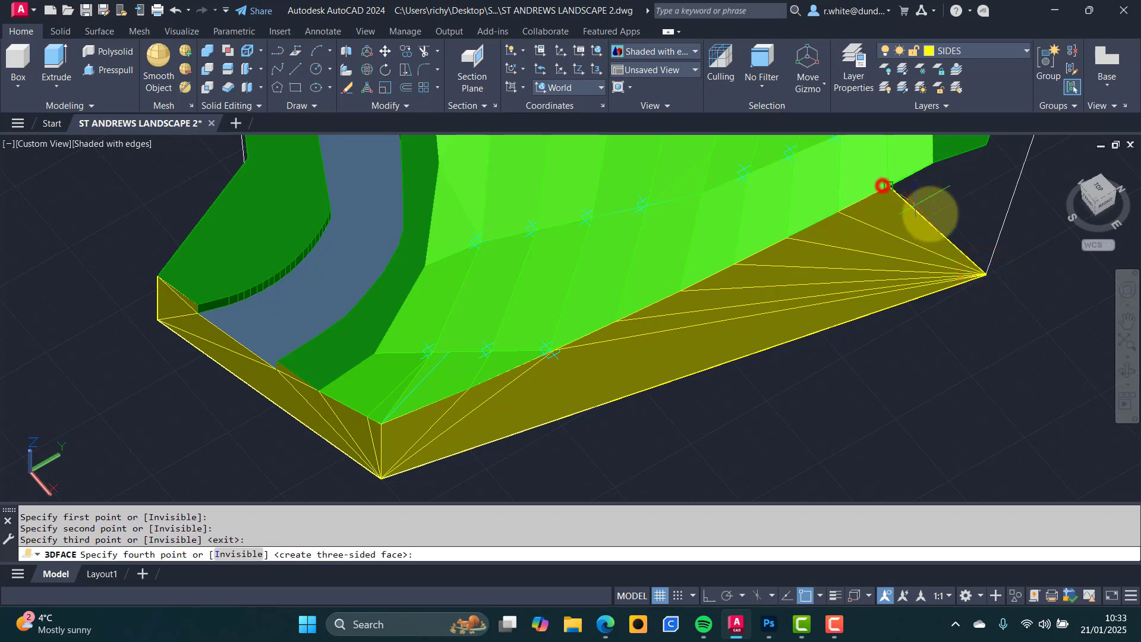
key("Return")
key("Return")
Draw a three-sided 3D face from the sixth edge vertex to the north-eastern boundary corner and the slope's end vertex where the dark green area begins.
key("Return")
left_click(890, 187)
left_click(968, 255)
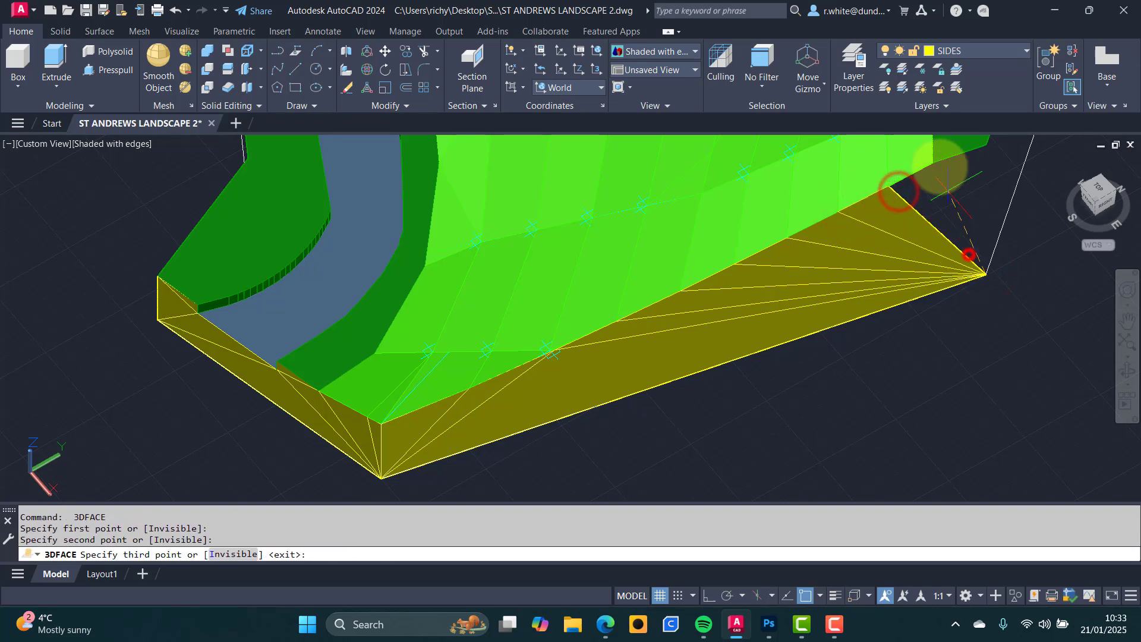
left_click(931, 158)
key("Return")
middle_click_drag(931, 158, 782, 254)
key("Escape")
Draw a three-sided 3D face from the slope's end vertex to the north-eastern boundary corner and the dark green area's outer corner above it.
key("Return")
left_click(782, 251)
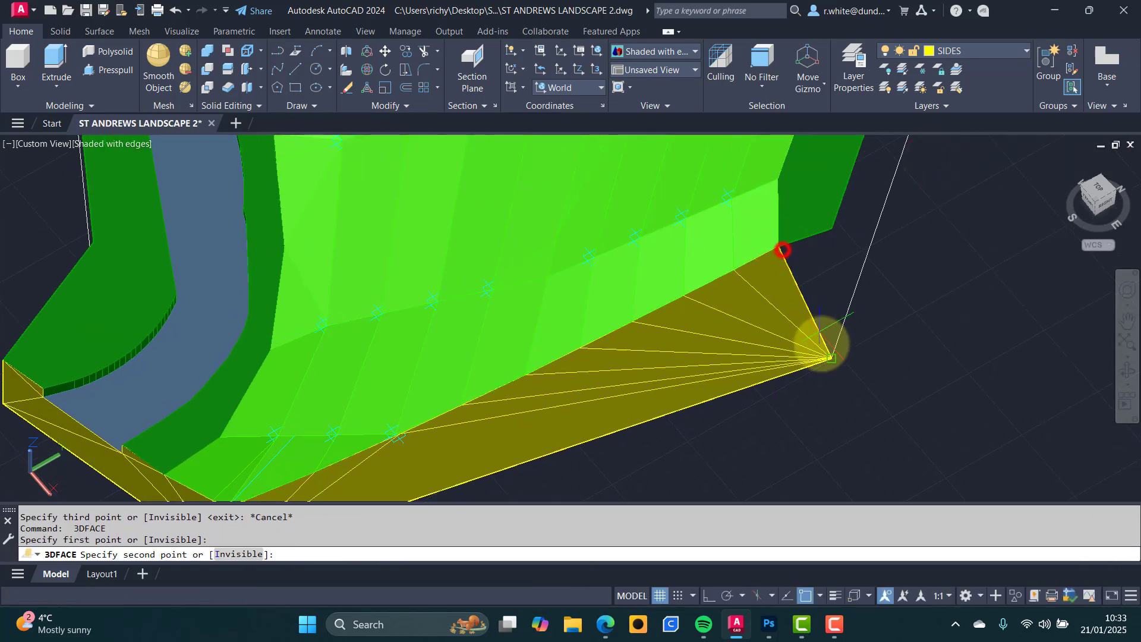
left_click(827, 353)
left_click(840, 224)
key("Return")
scroll(887, 232, "down", 5)
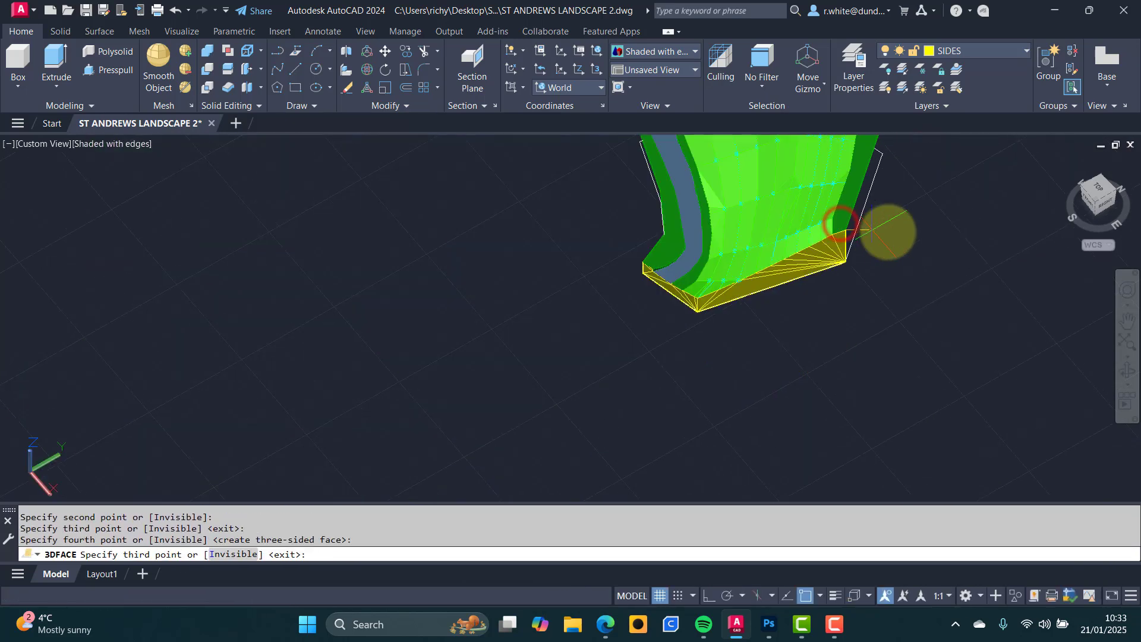
scroll(887, 232, "up", 3)
middle_click_drag(822, 242, 858, 288, "shift")
scroll(764, 280, "up", 4)
key("Escape")
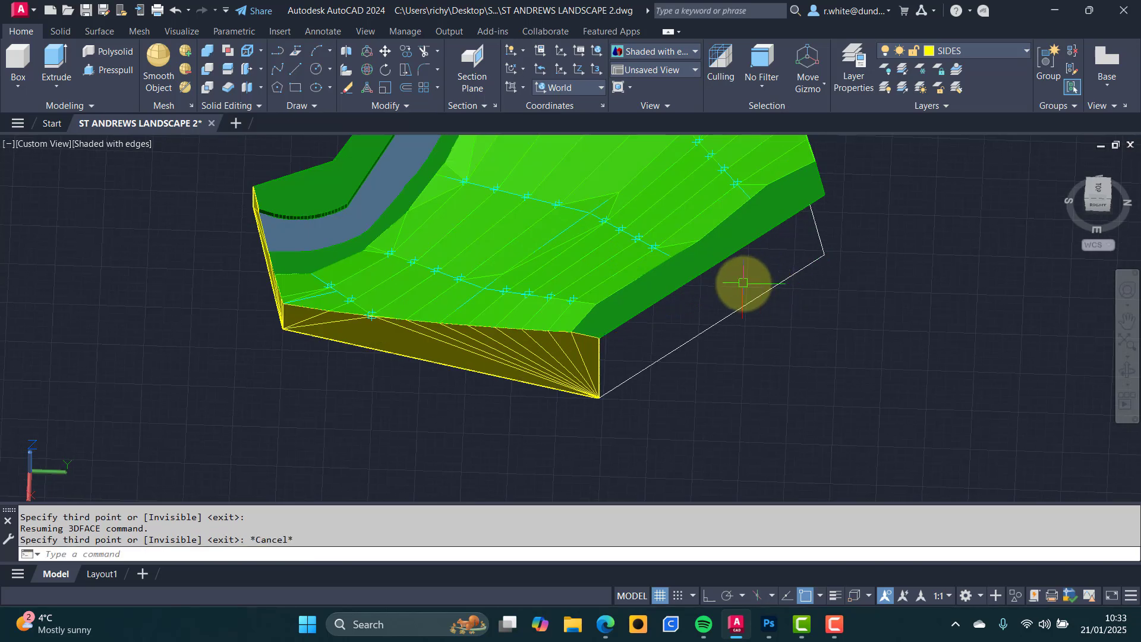
key("Escape")
key("Escape")
Draw a four-sided 3D face closing the northern side between the dark green area's outer edge and the boundary line below.
type("3")
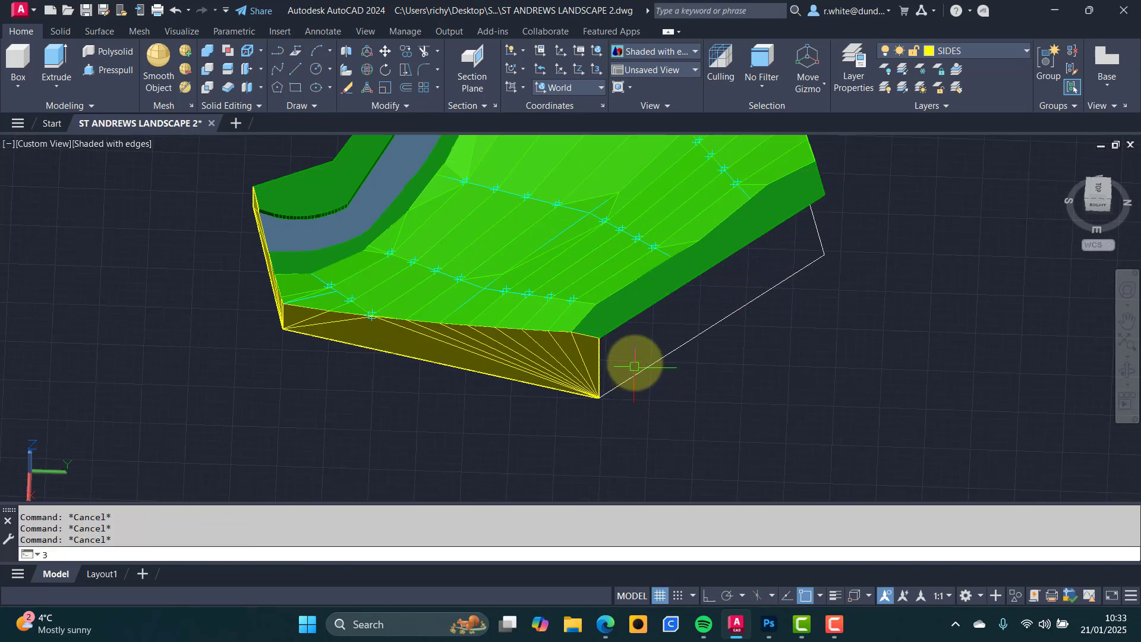
type("f")
key("Return")
left_click(796, 208)
left_click(604, 341)
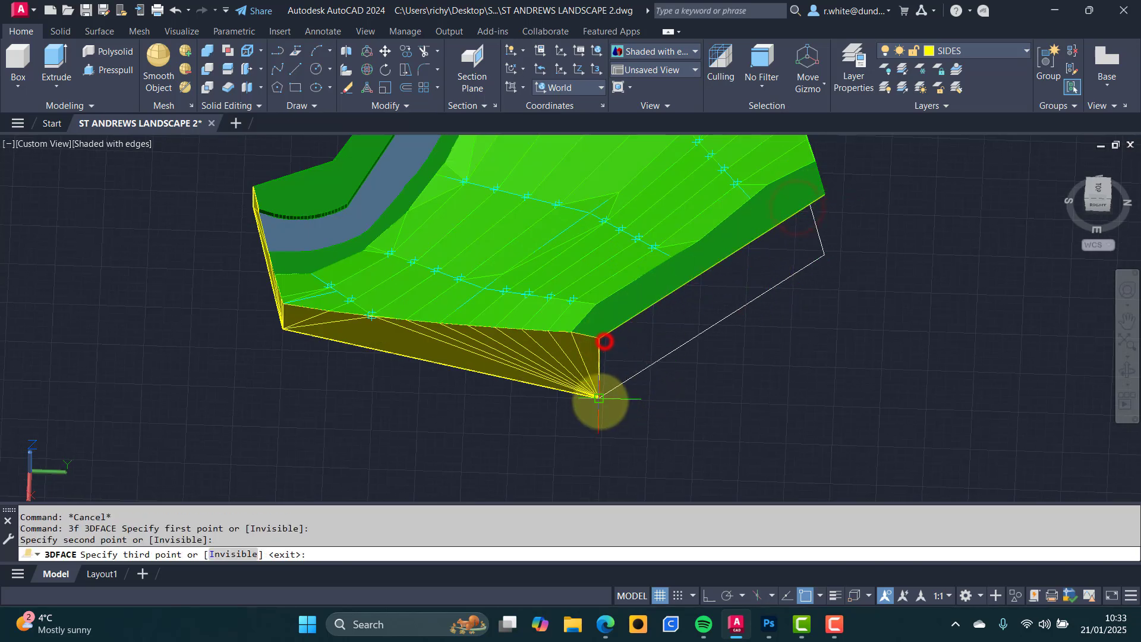
left_click(598, 397)
left_click(801, 262)
key("Return")
Draw a four-sided 3D face closing the westernmost section of the burn side, from the outer flat edge to the boundary line below.
scroll(689, 300, "down", 5)
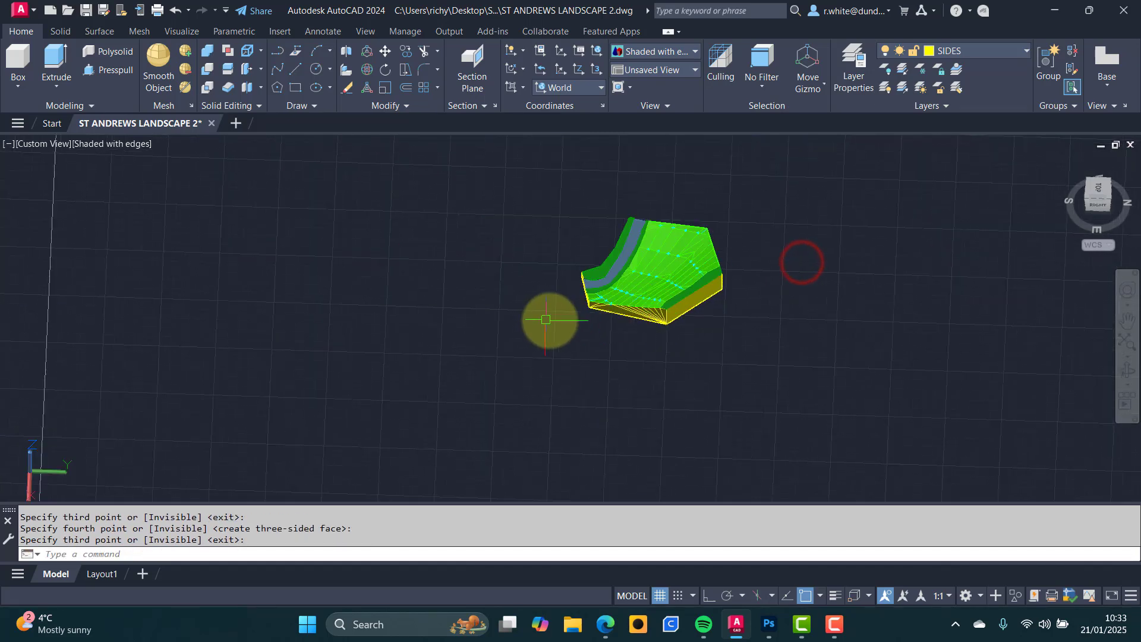
middle_click_drag(545, 320, 571, 288, "shift")
key("Return")
scroll(572, 275, "up", 3)
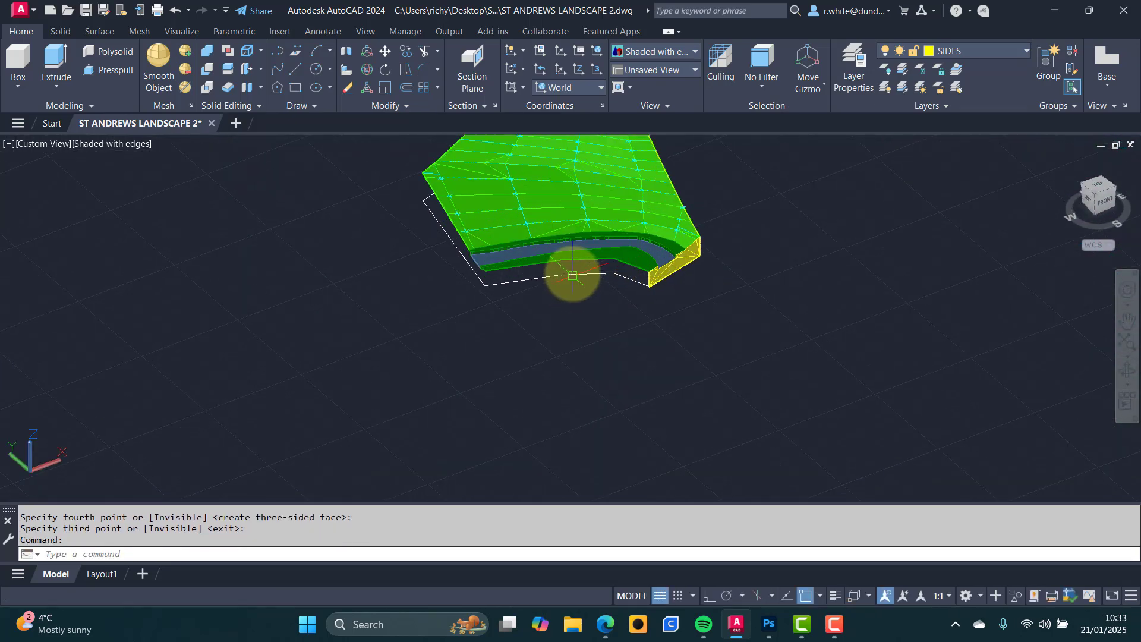
scroll(572, 275, "up", 3)
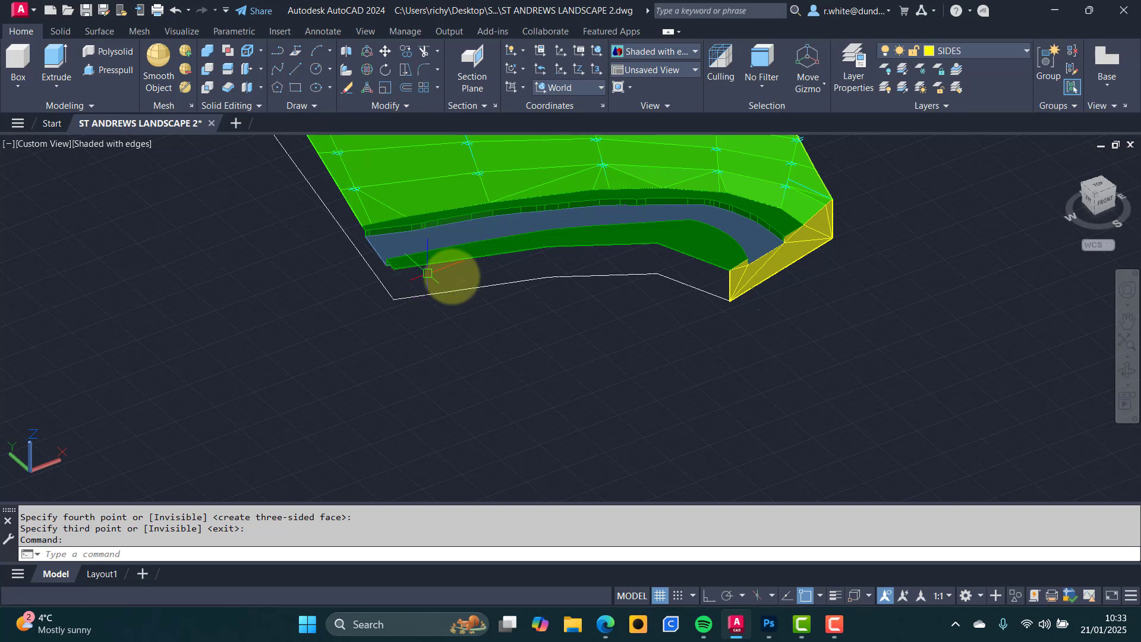
scroll(513, 269, "up", 2)
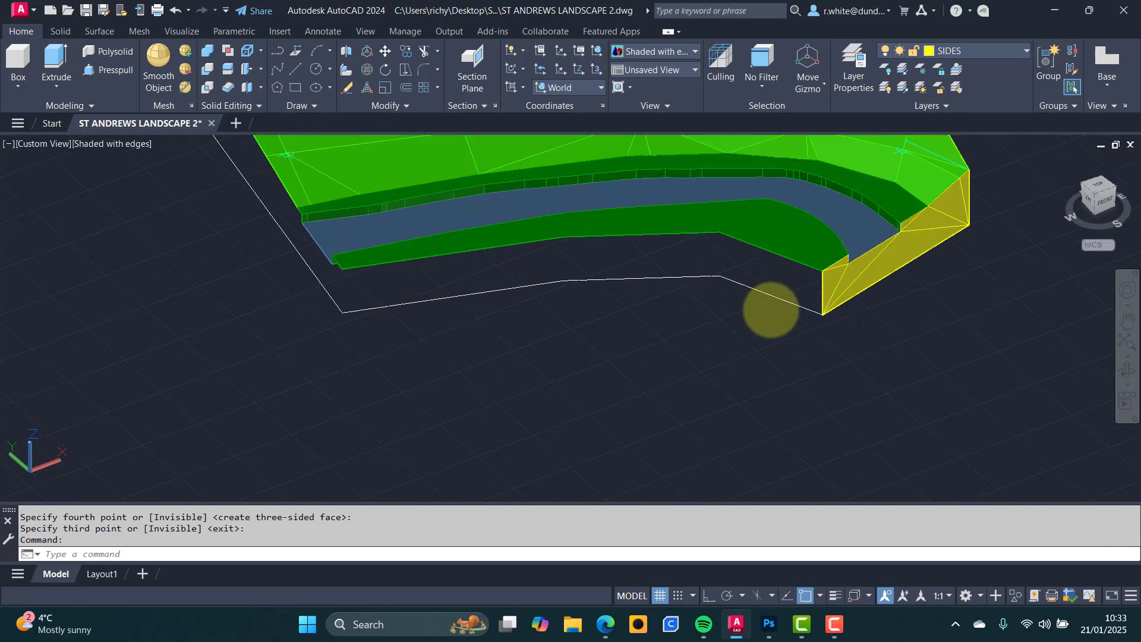
key("Escape")
type("3f")
key("Return")
left_click(355, 273)
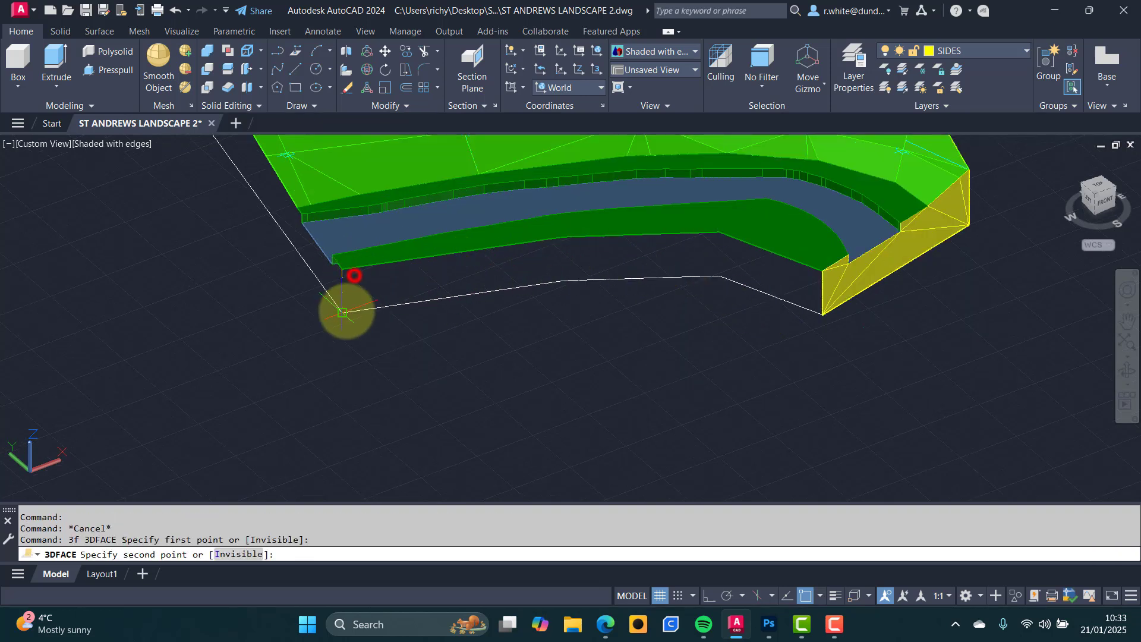
left_click(345, 310)
left_click(479, 292)
left_click(560, 240)
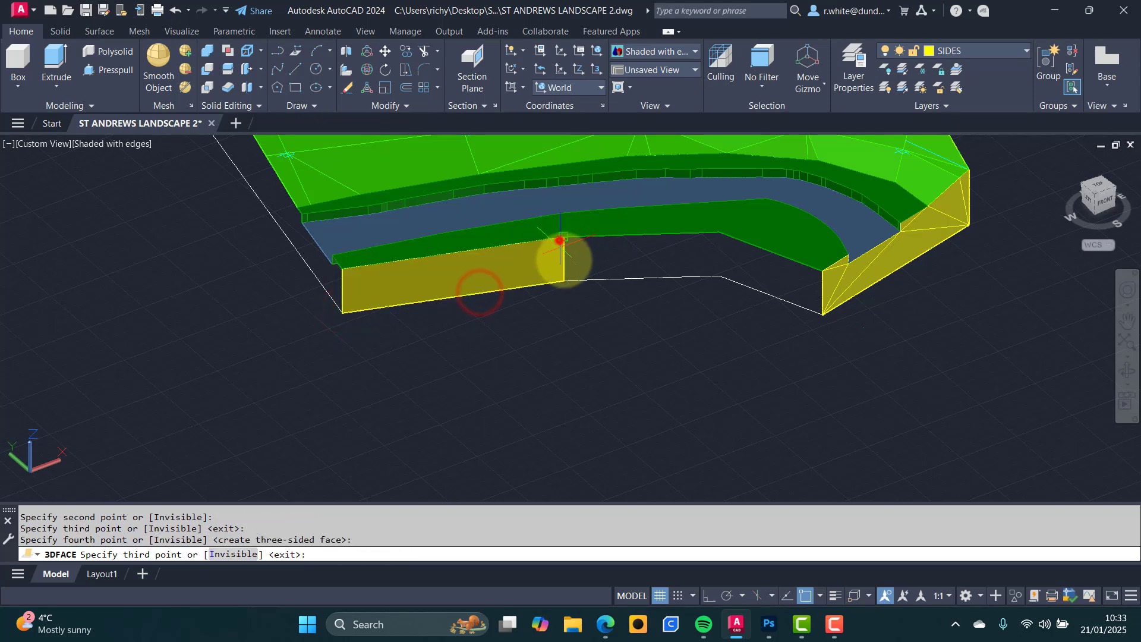
Draw a four-sided 3D face closing the middle section of the burn side down to the boundary line.
left_click(562, 239)
left_click(563, 279)
left_click(704, 277)
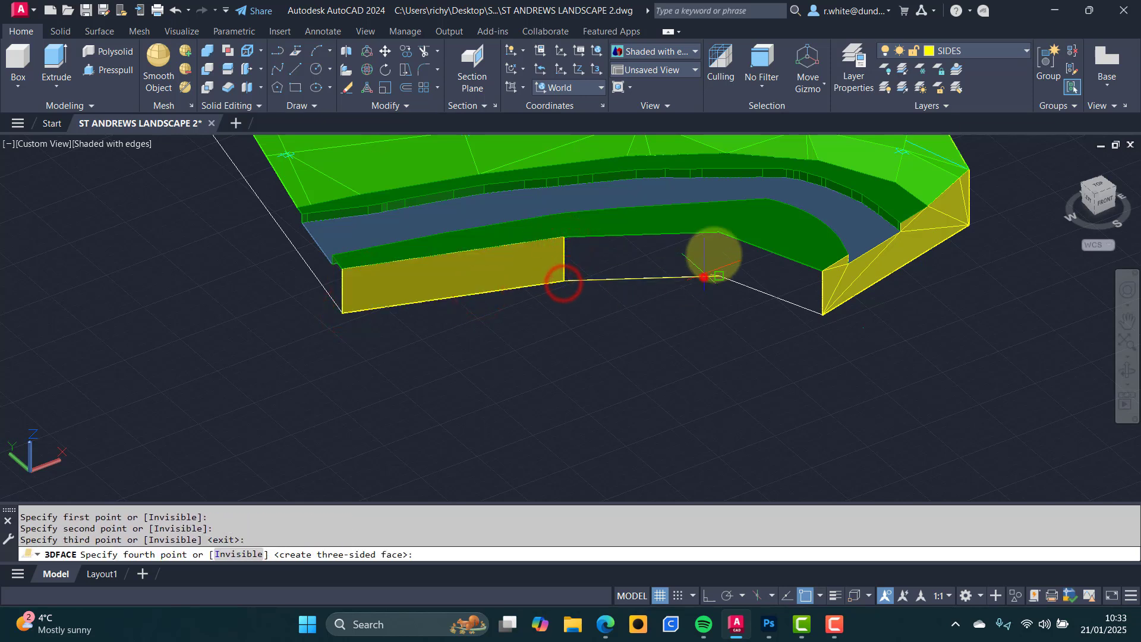
left_click(718, 233)
key("Return")
Draw a four-sided 3D face closing the last section of the burn side, up to the existing yellow side at the southern corner.
key("Return")
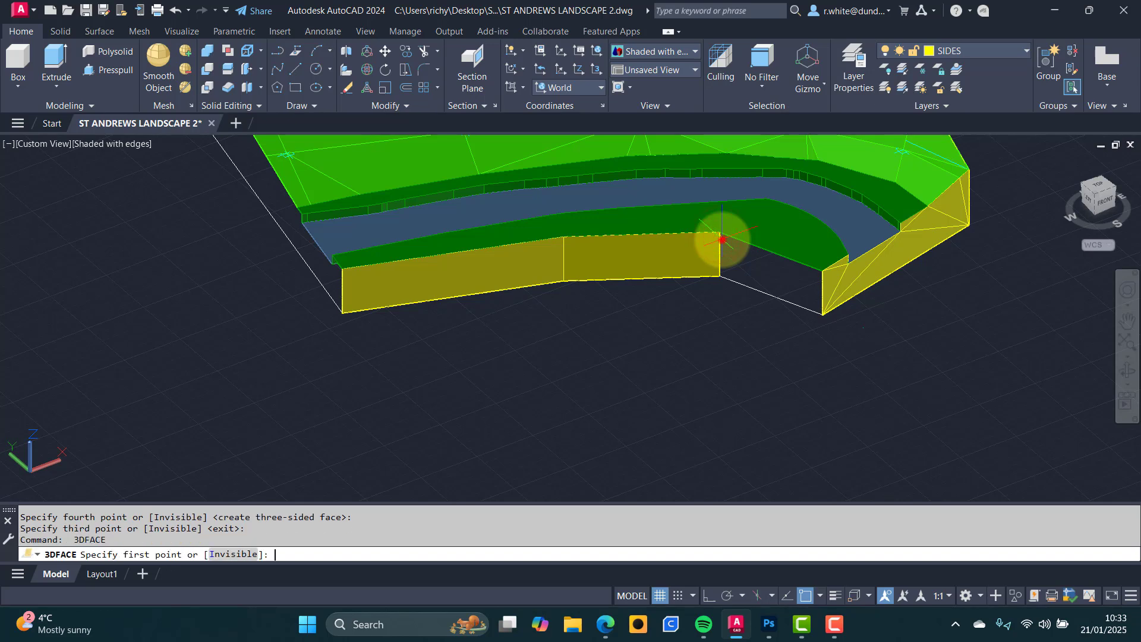
left_click(719, 233)
left_click(720, 277)
left_click(823, 314)
left_click(822, 271)
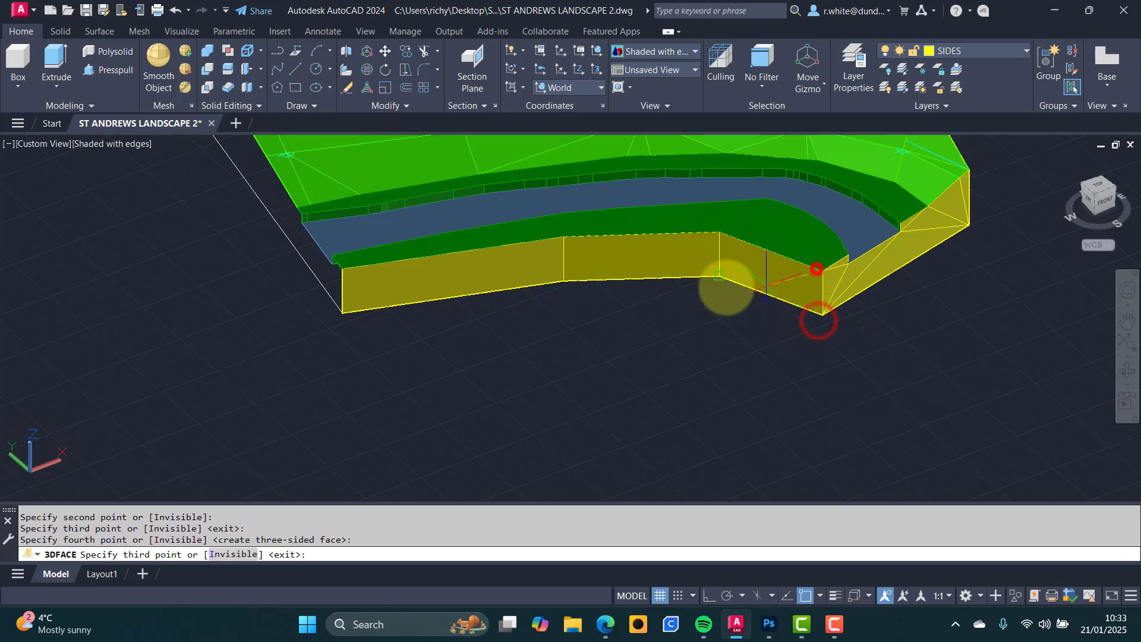
scroll(591, 290, "down", 3)
key("Return")
Make layer 0 current and turn off the SIDES layer.
middle_click_drag(458, 305, 544, 350, "shift")
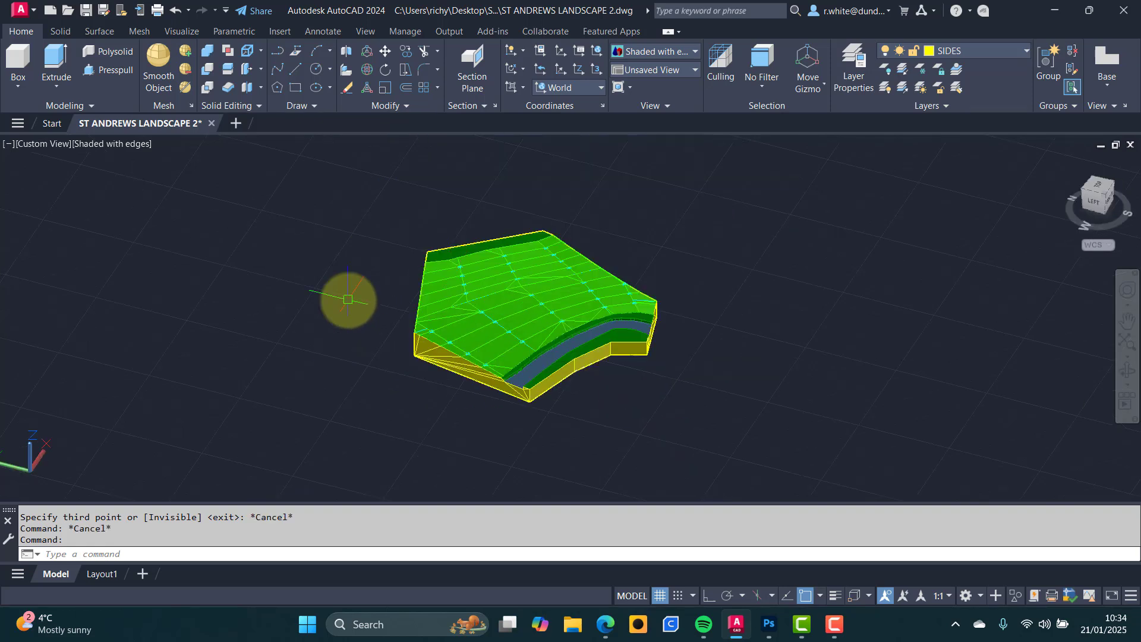
scroll(511, 347, "up", 2)
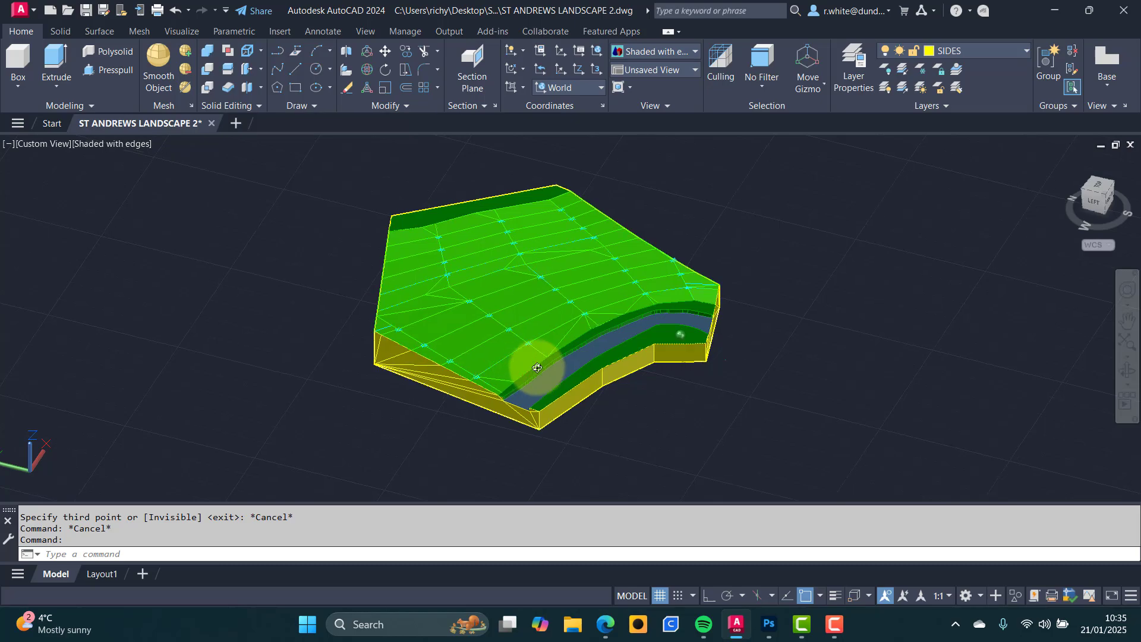
middle_click_drag(535, 365, 571, 234, "shift")
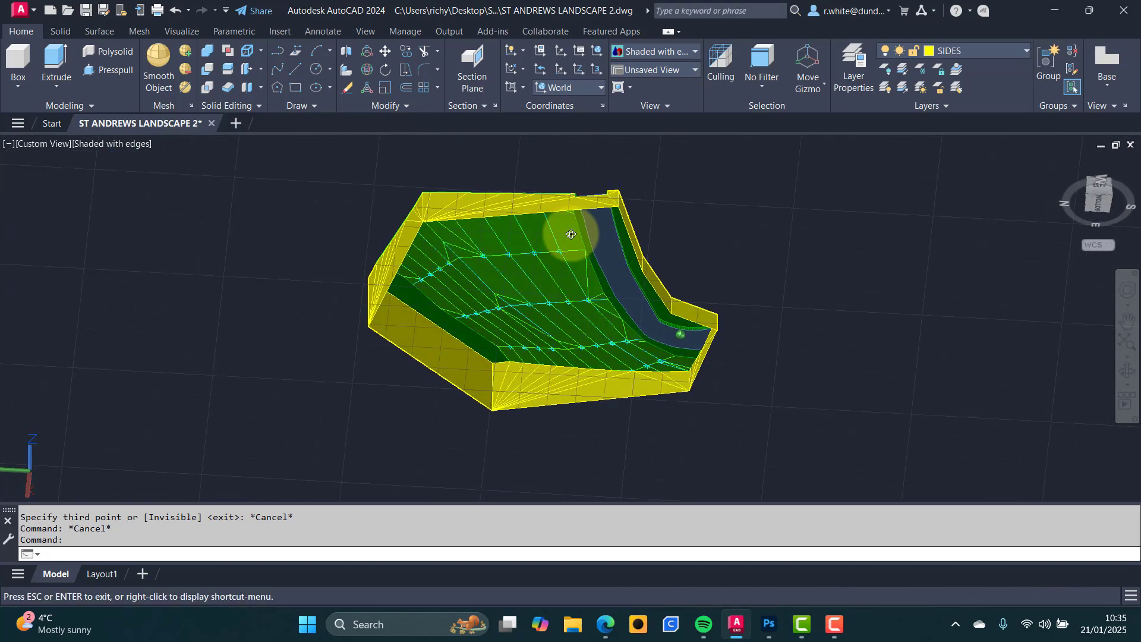
left_click(853, 54)
left_click(1019, 47)
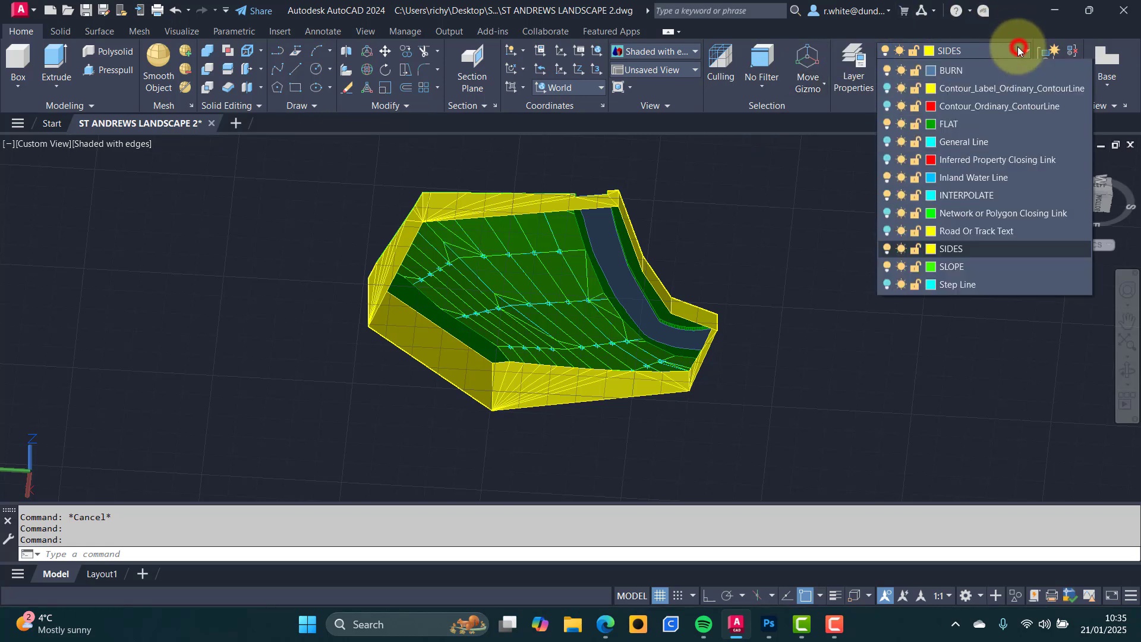
left_click(964, 67)
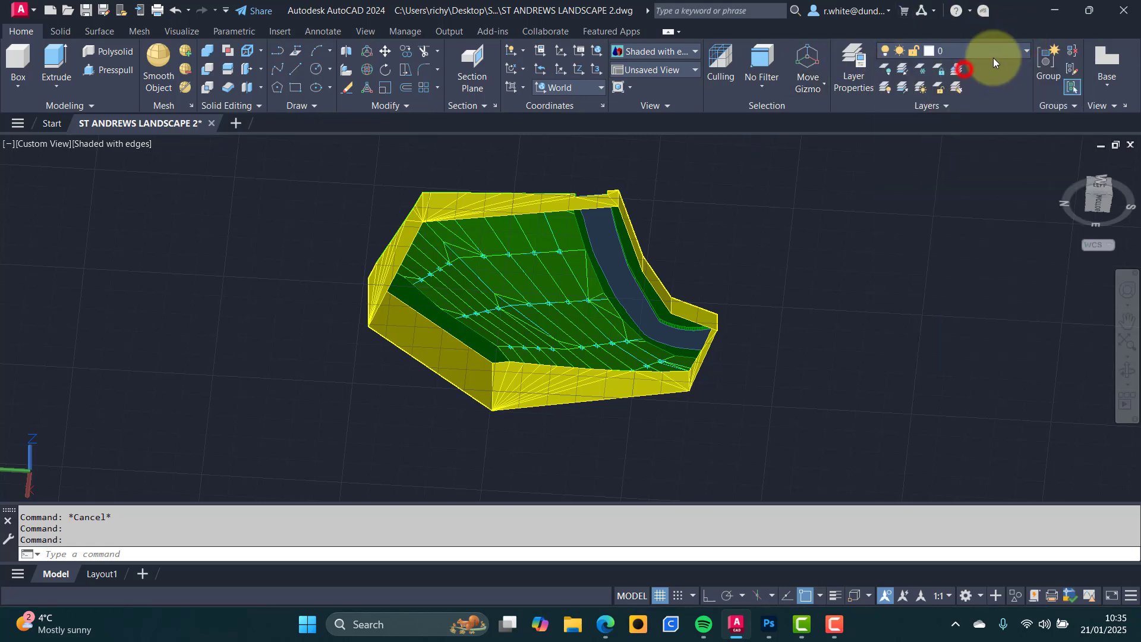
left_click(1023, 49)
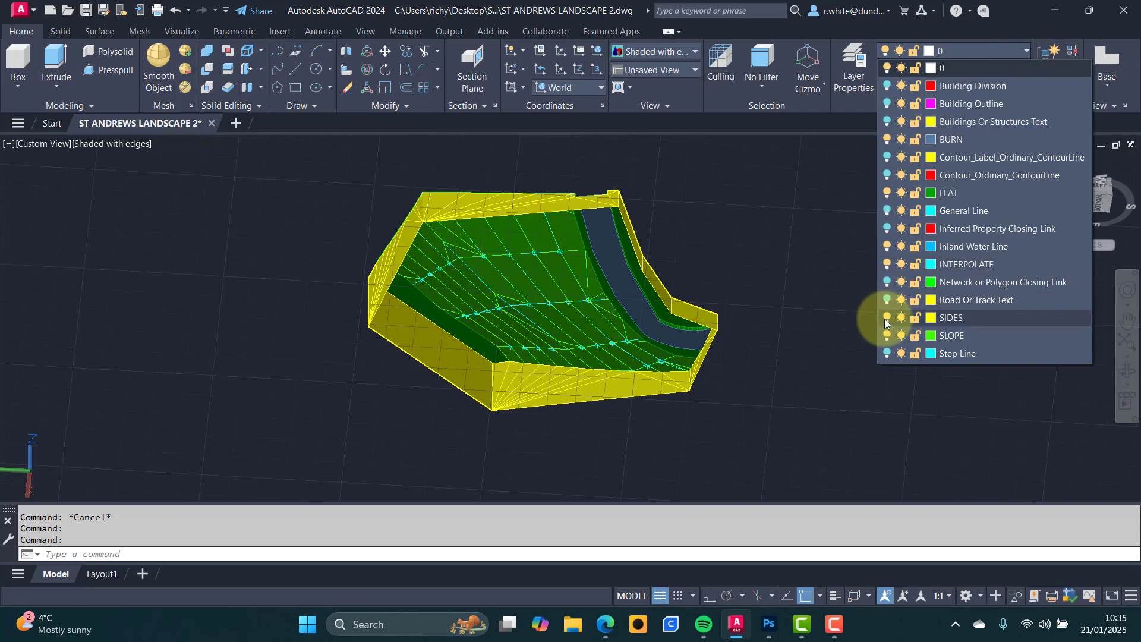
left_click(888, 320)
left_click(769, 347)
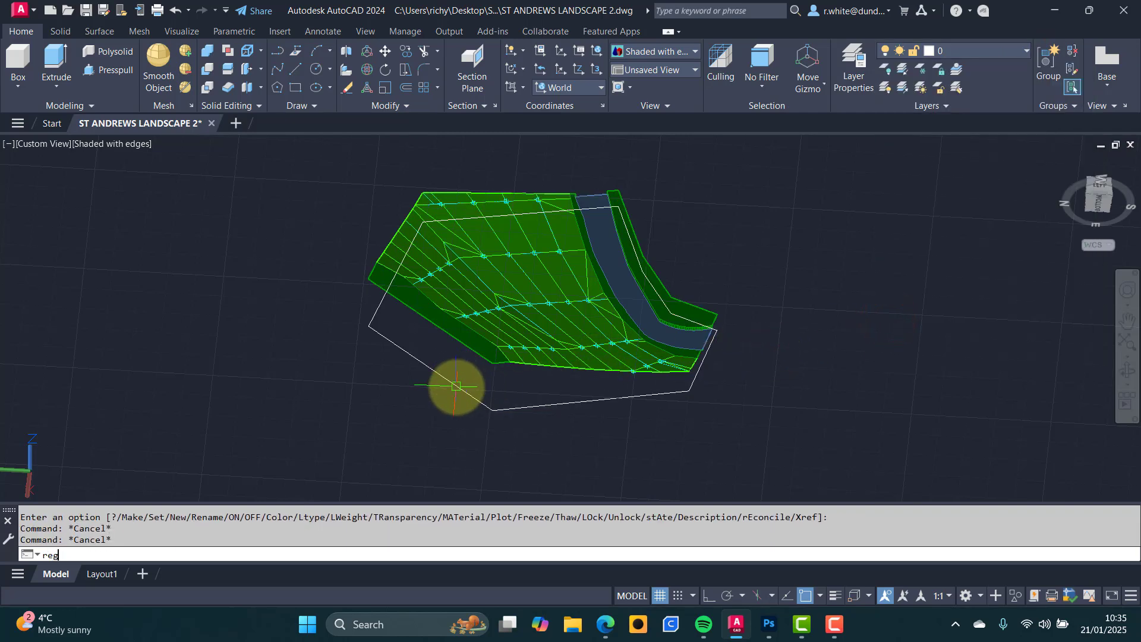
Convert the closed boundary outline beneath the terrain into a region.
type("reg")
key("Return")
key("Return")
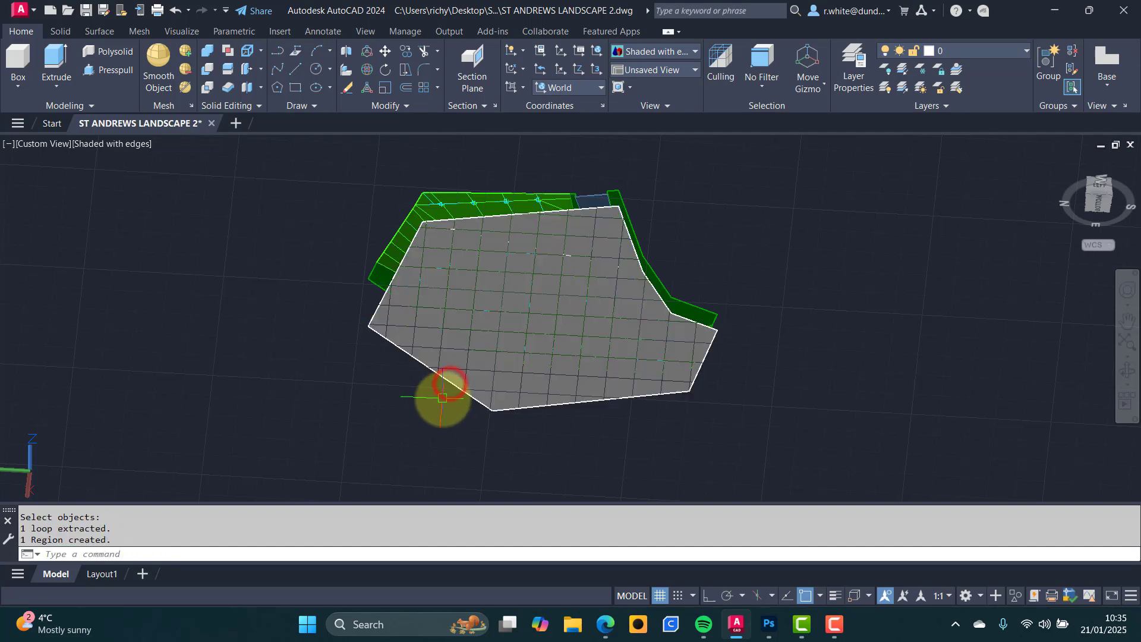
Create a new layer named BASE with index colour 45.
middle_click_drag(527, 349, 516, 421, "shift")
left_click(856, 60)
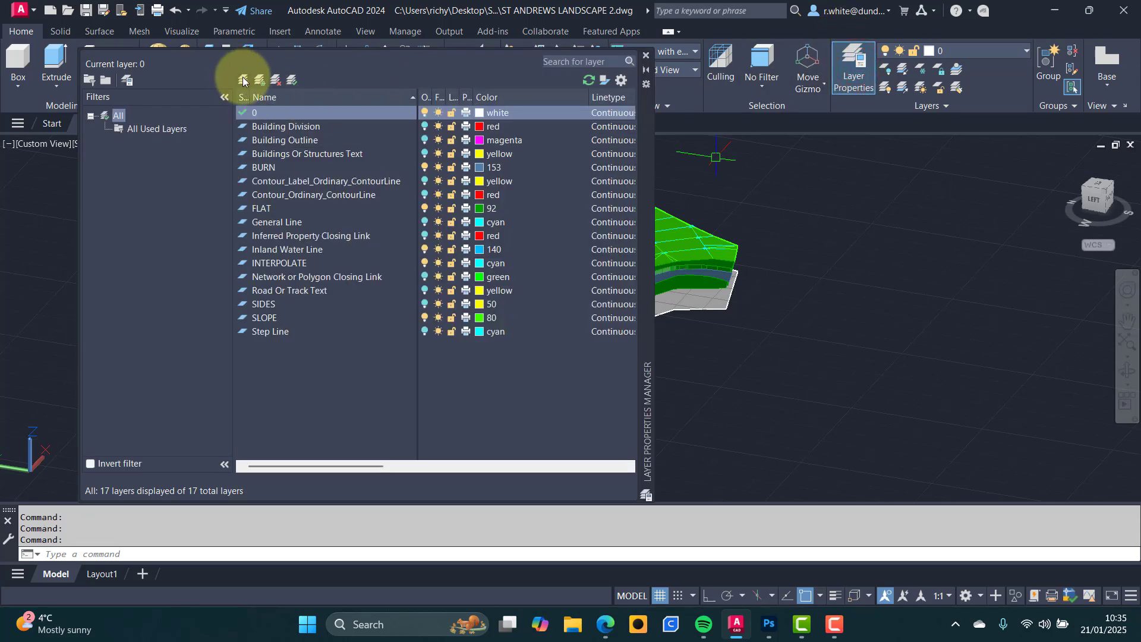
left_click(243, 80)
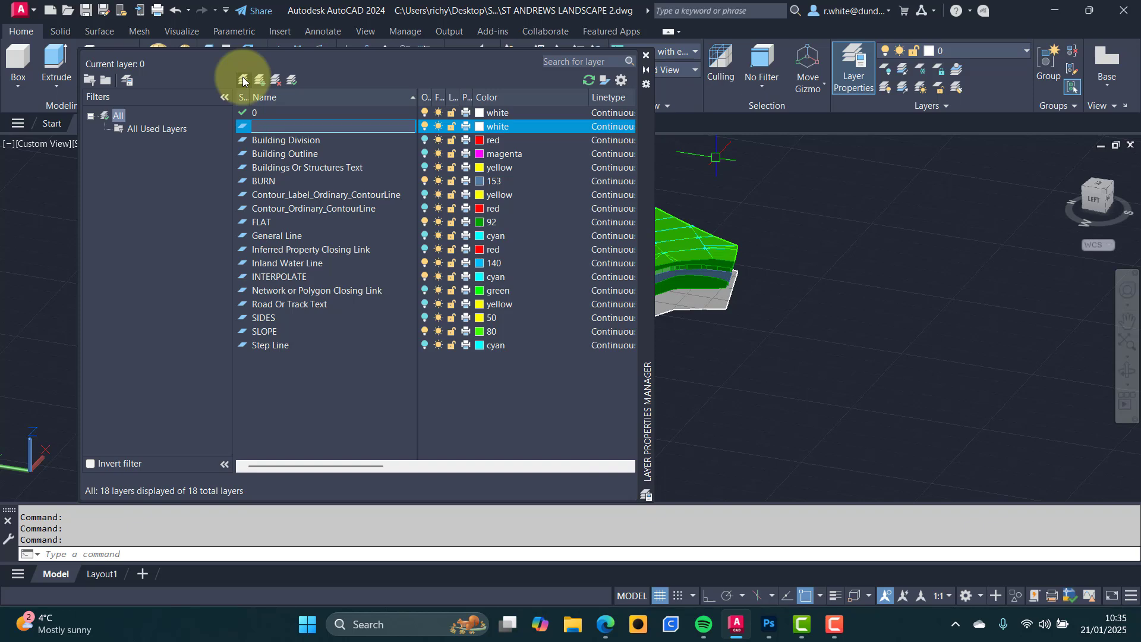
left_click(480, 127)
left_click(674, 225)
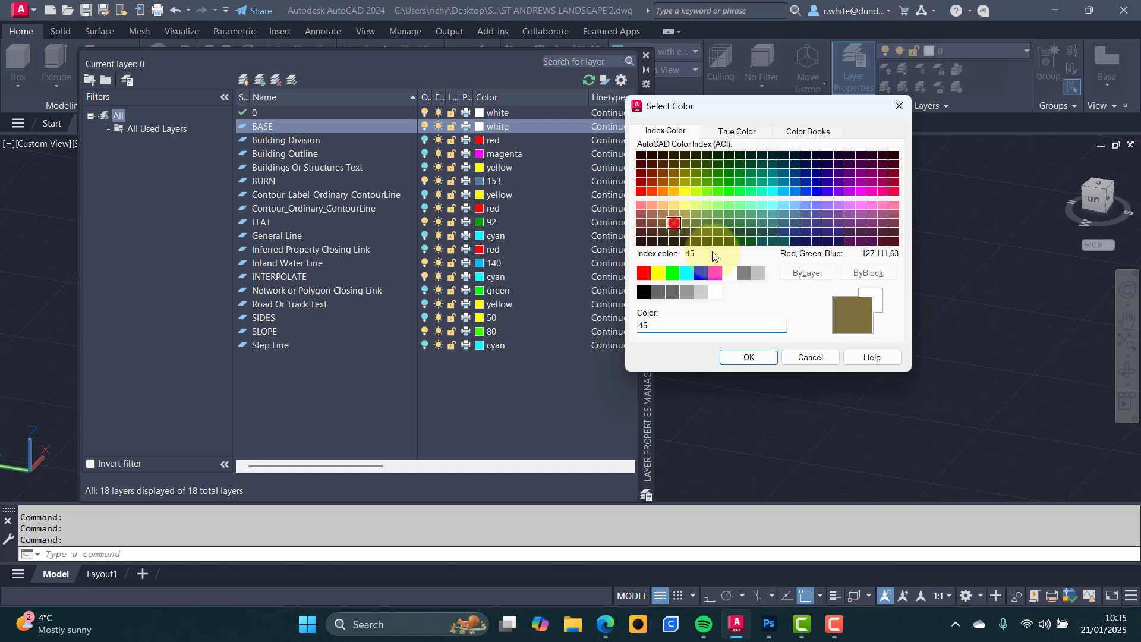
left_click(747, 357)
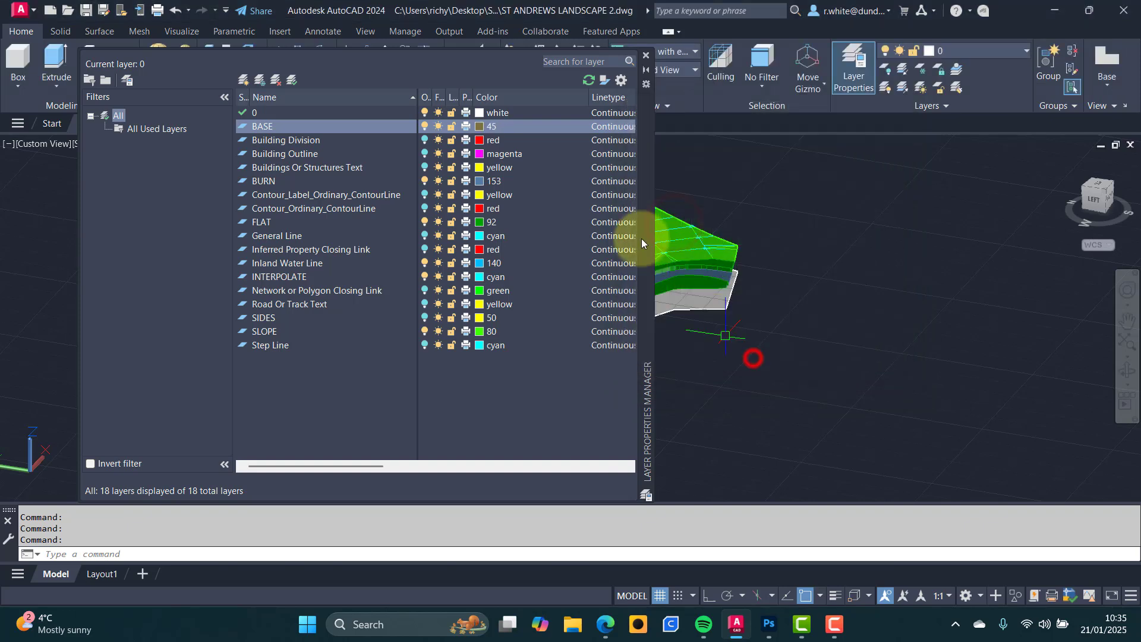
left_click(646, 56)
Turn off the BASE layer and clear the region selection.
left_click(632, 316)
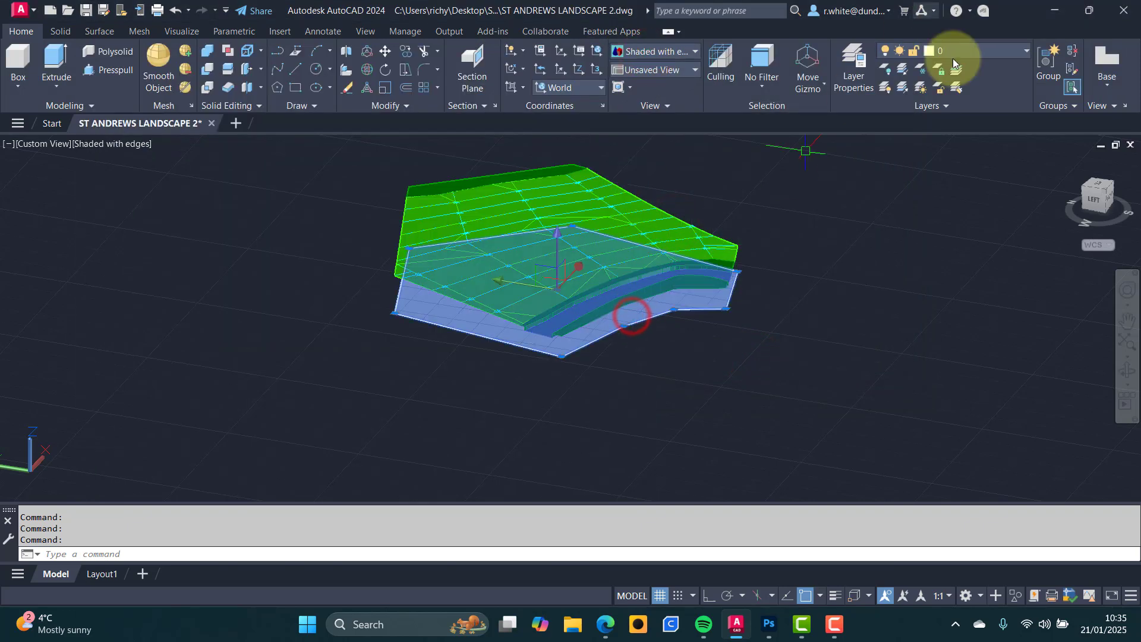
left_click(986, 47)
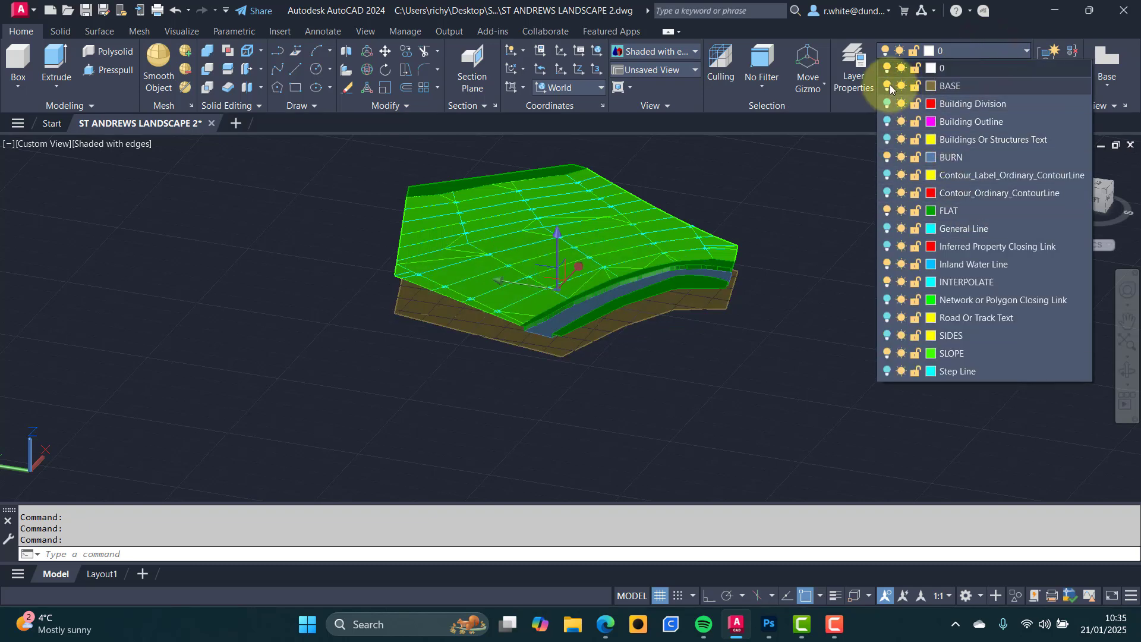
left_click(888, 86)
key("Escape")
key("Escape")
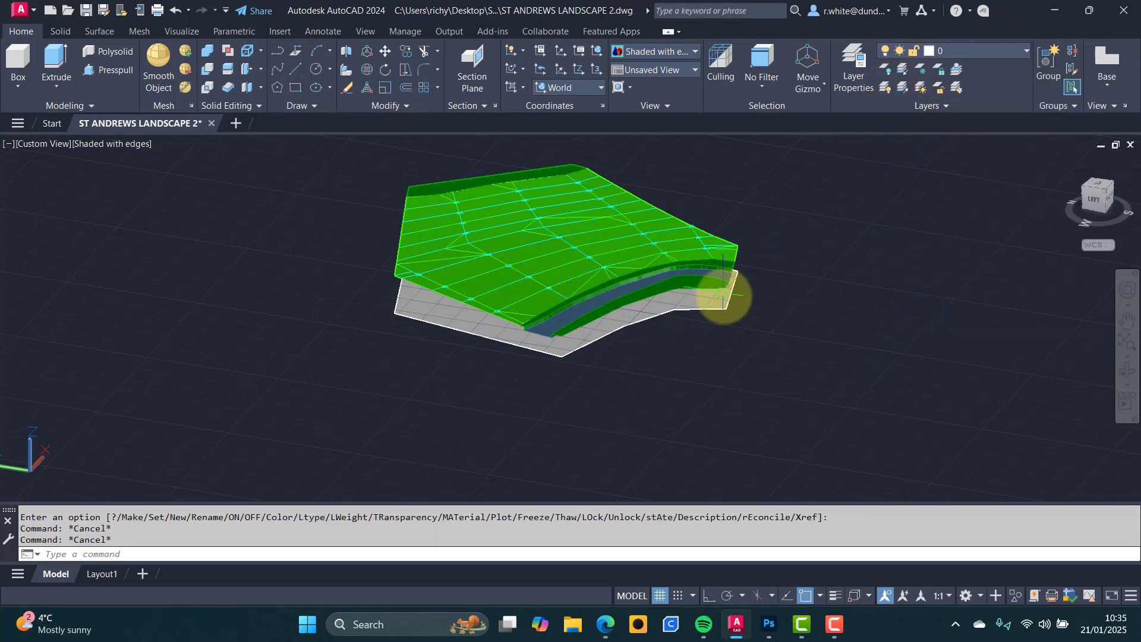
Move the boundary region to the BASE layer and dismiss the turned-off layer notice.
left_click(720, 304)
left_click(975, 51)
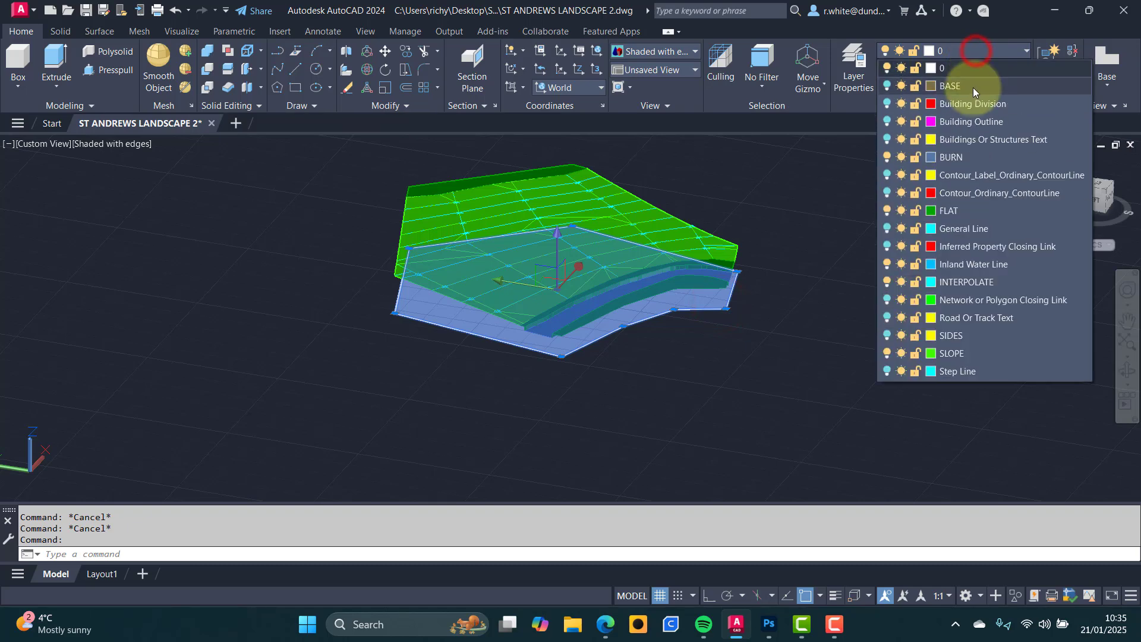
left_click(954, 86)
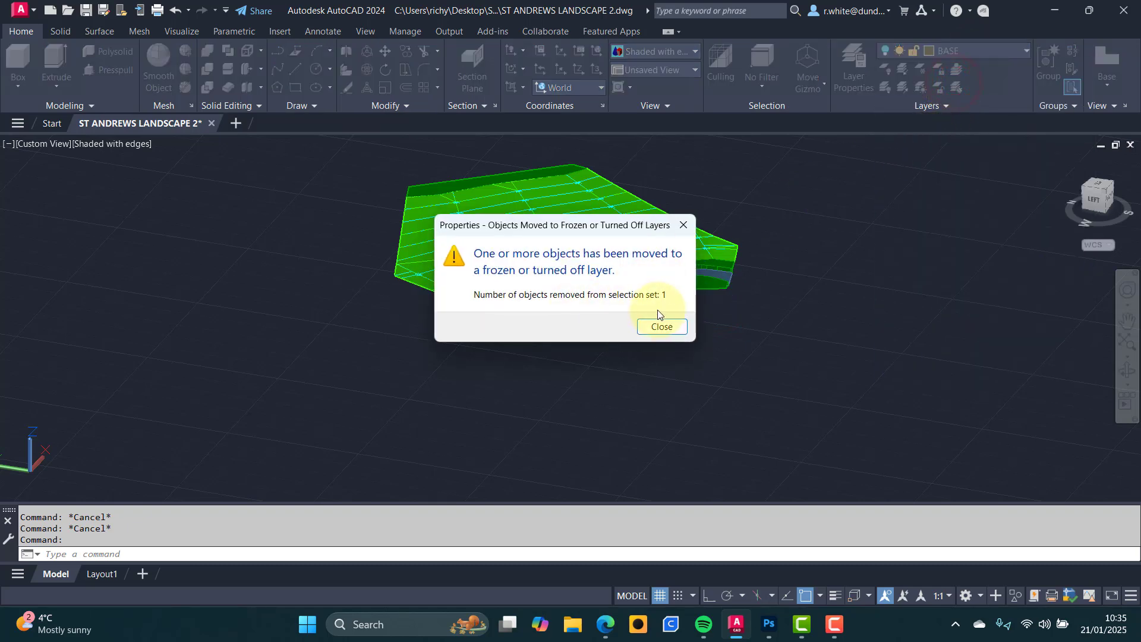
left_click(655, 328)
Turn on the BASE and SIDES layers and turn off the INTERPOLATE layer.
left_click(997, 51)
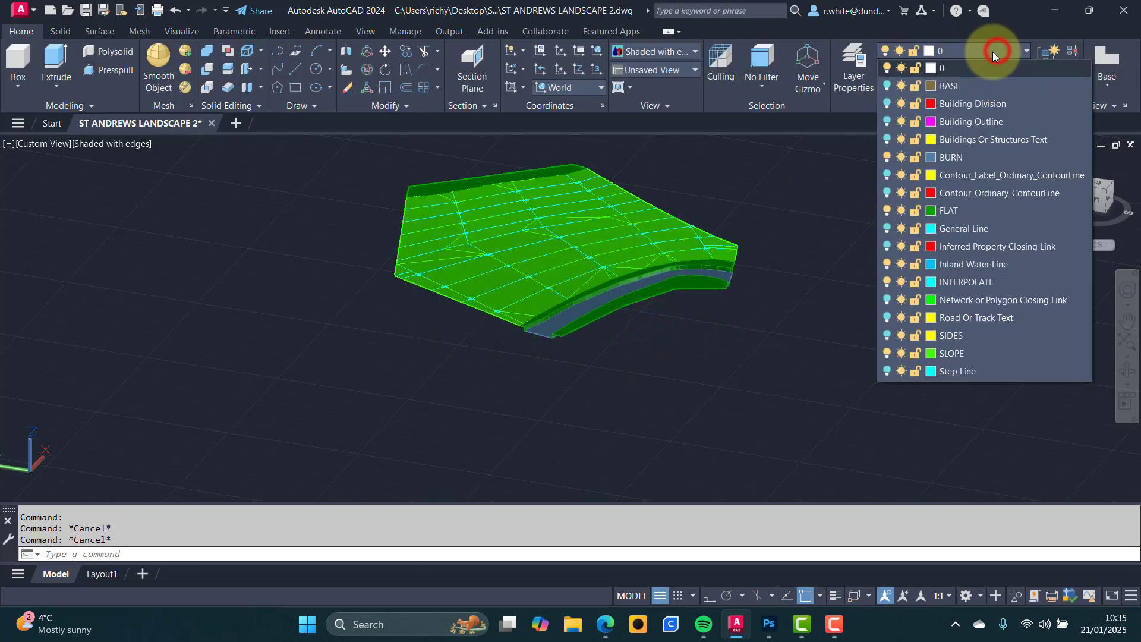
left_click(886, 87)
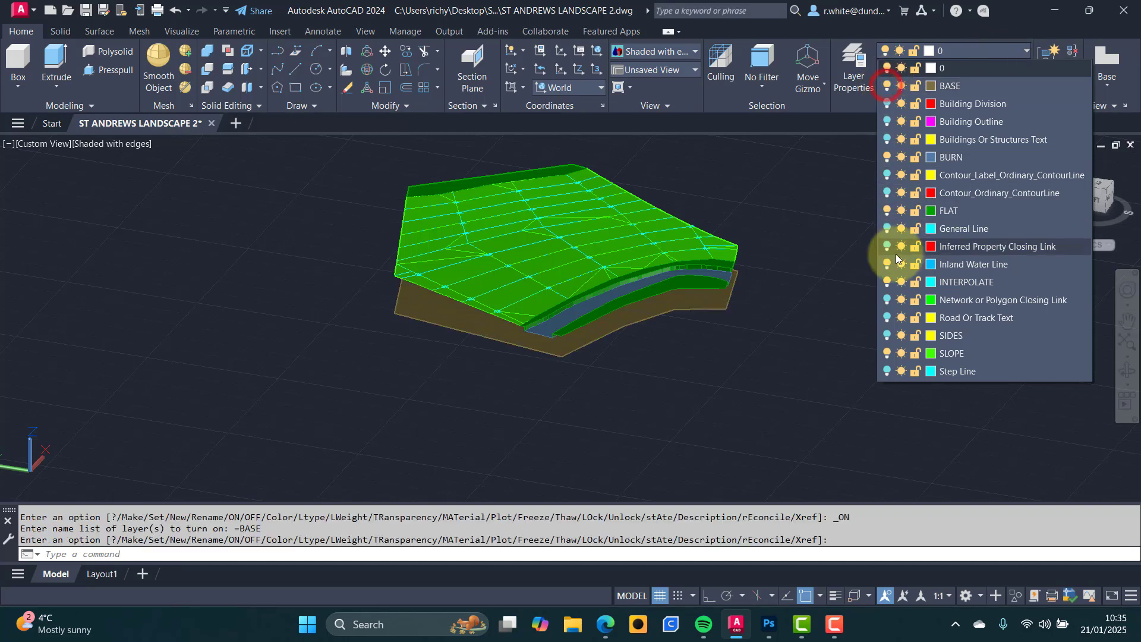
left_click(889, 335)
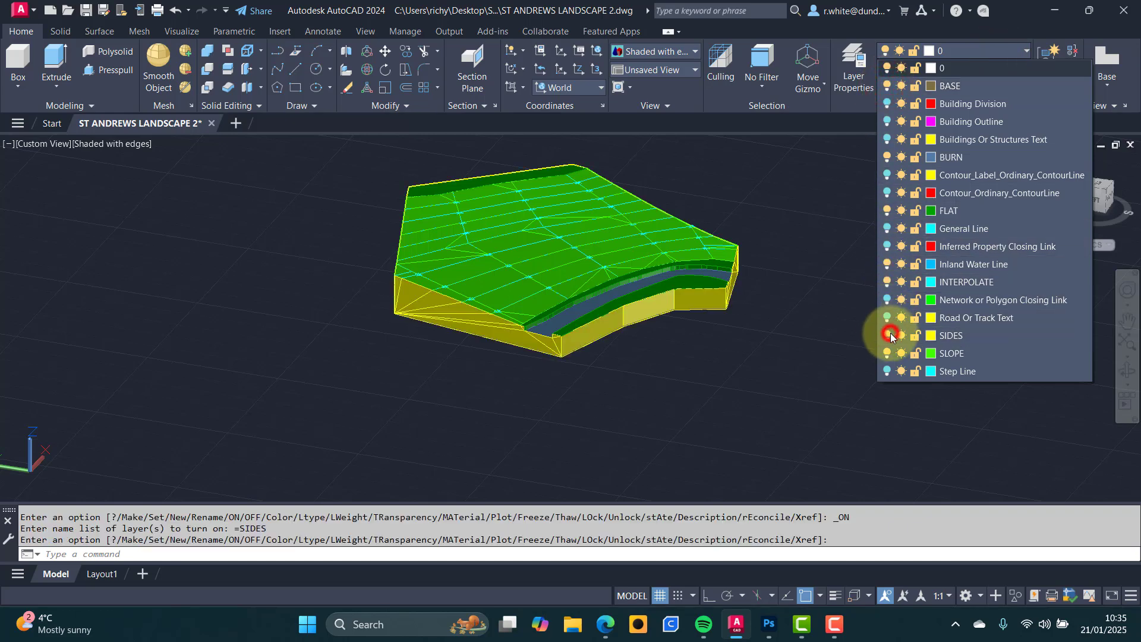
left_click(827, 324)
left_click(1007, 52)
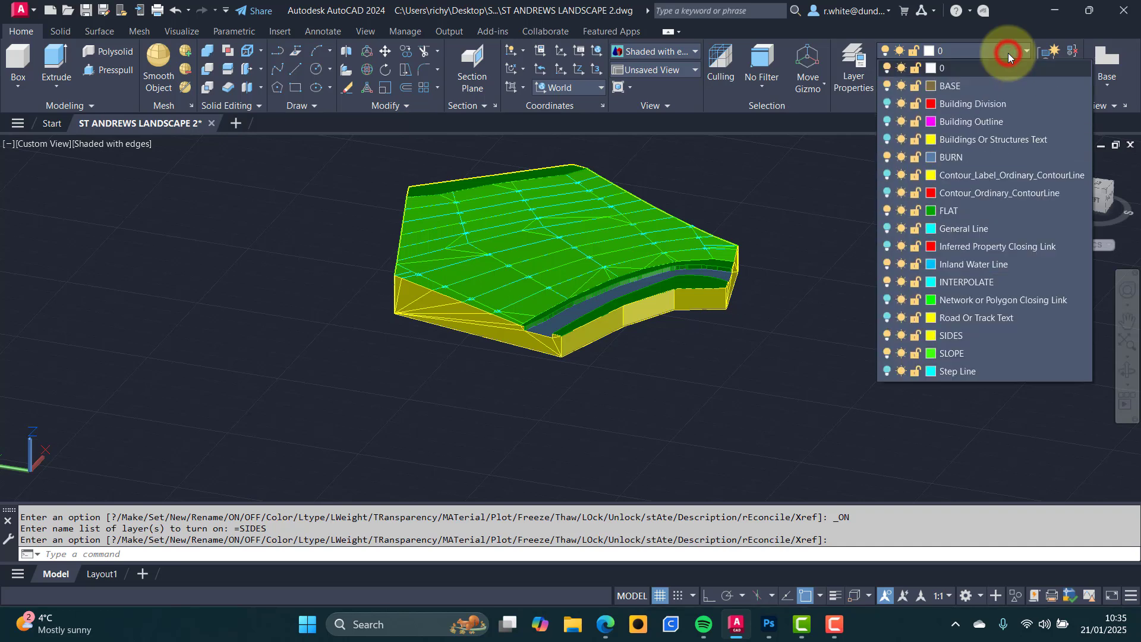
left_click(887, 283)
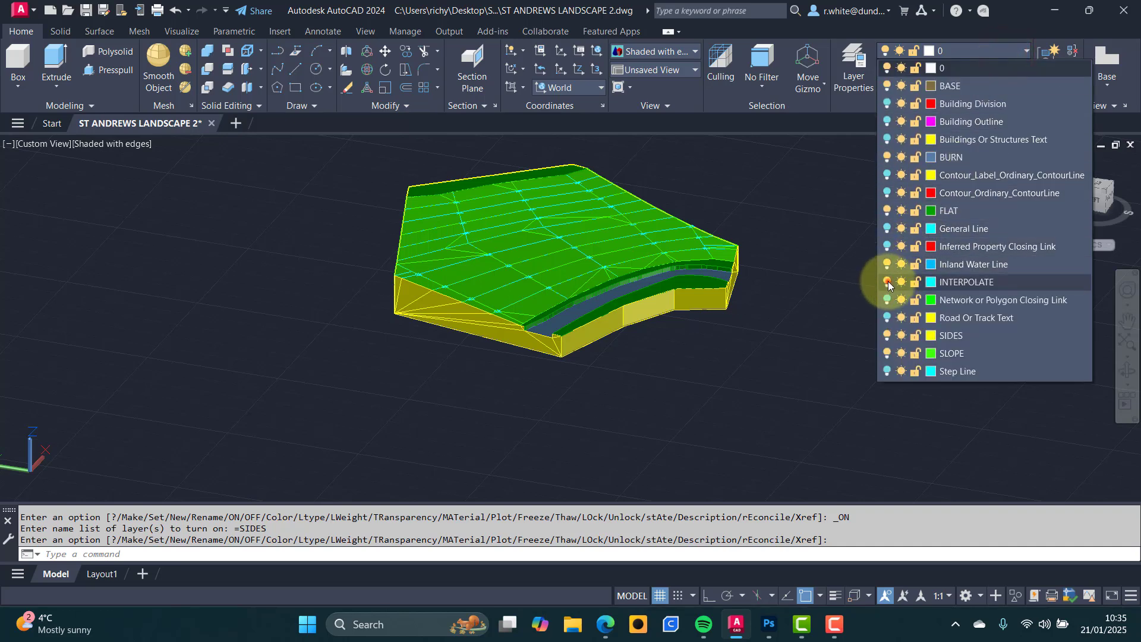
left_click(807, 289)
middle_click_drag(508, 303, 434, 311, "shift")
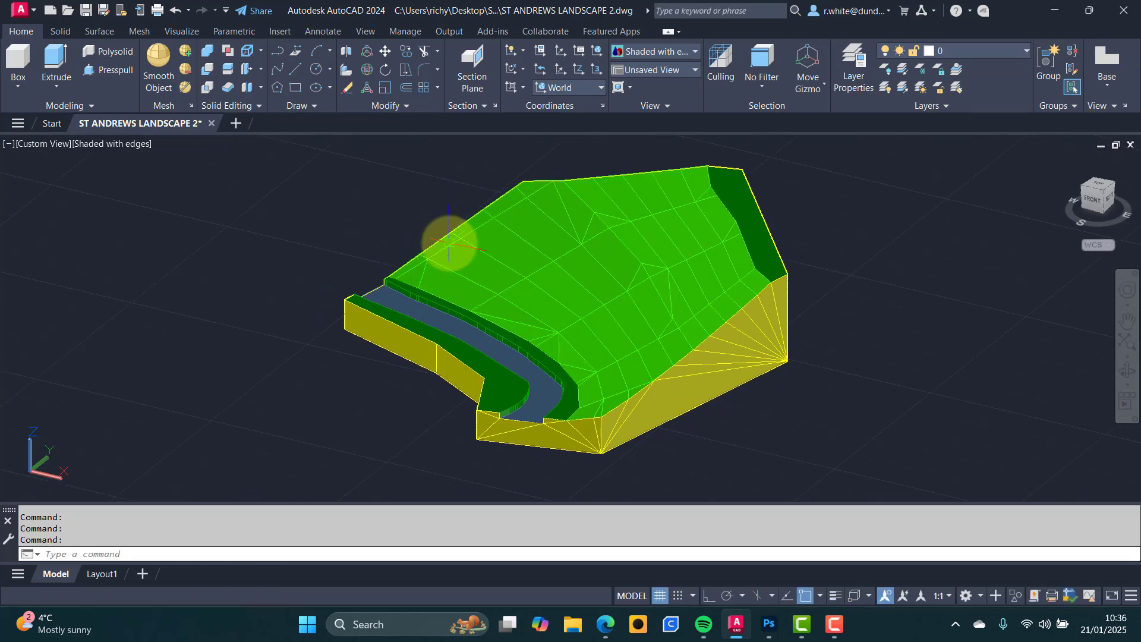
middle_click_drag(494, 360, 335, 353, "shift")
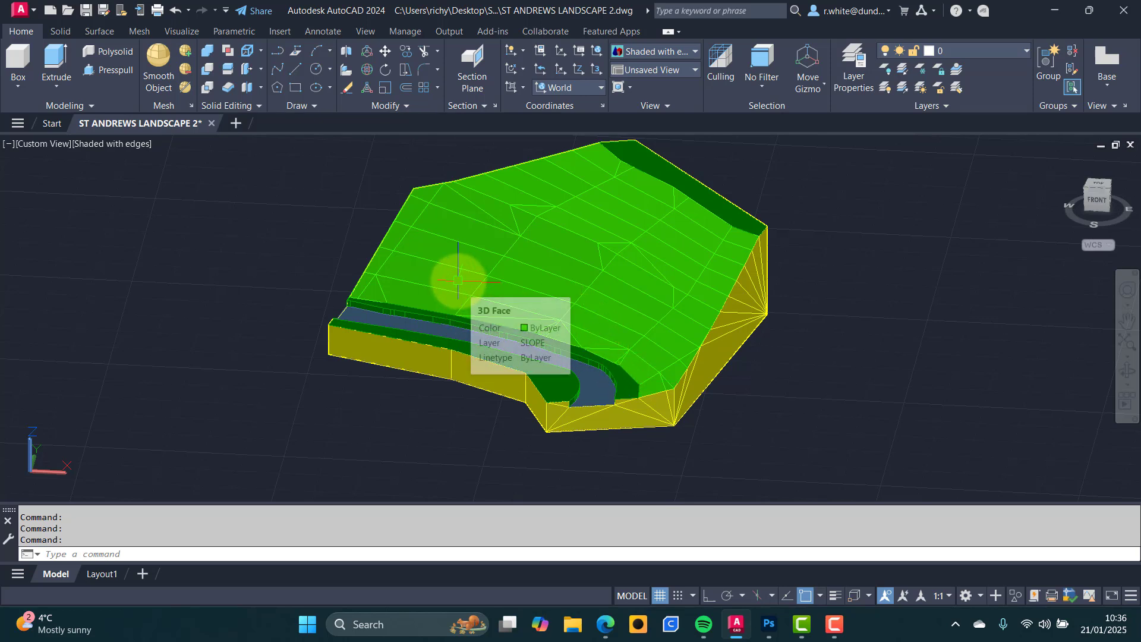
key("Escape")
key("Escape")
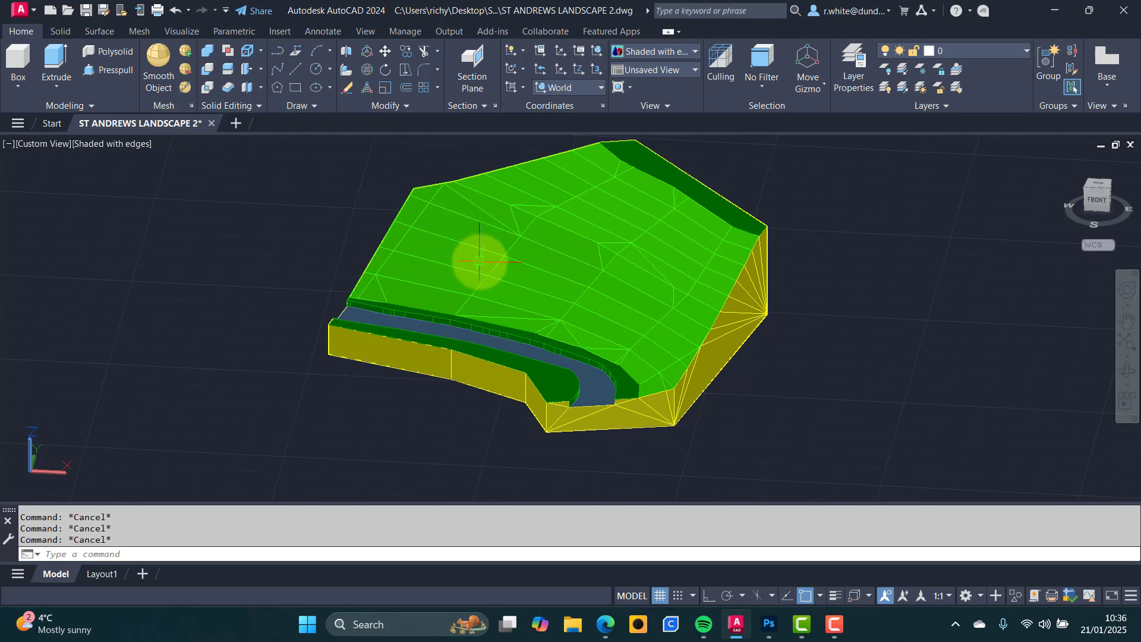
middle_click_drag(420, 262, 459, 294)
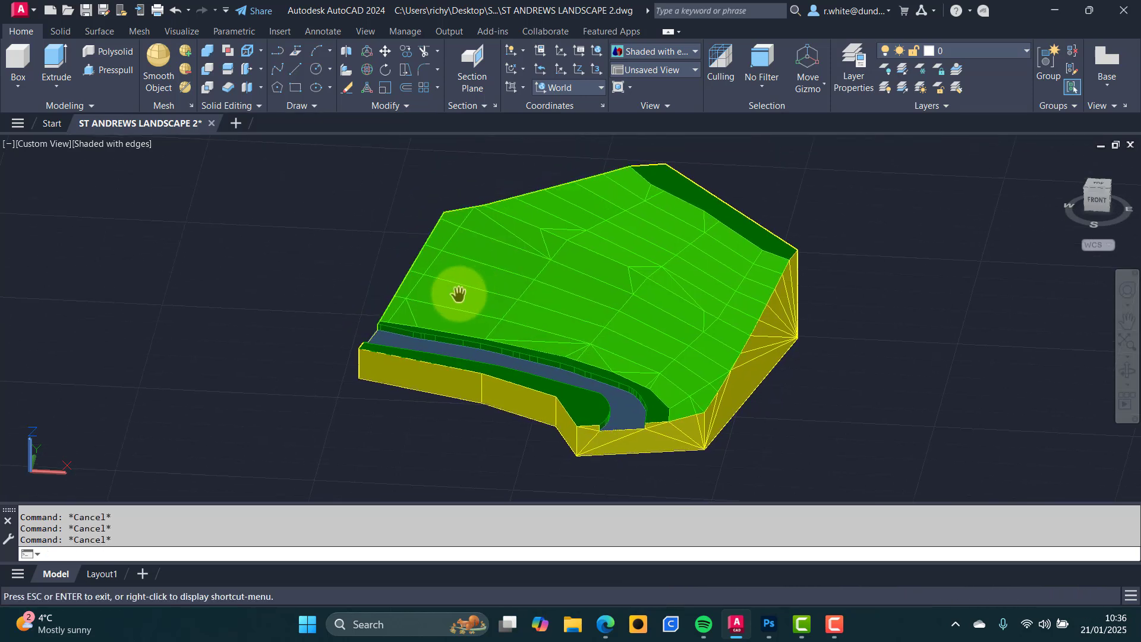
type("sc")
key("Return")
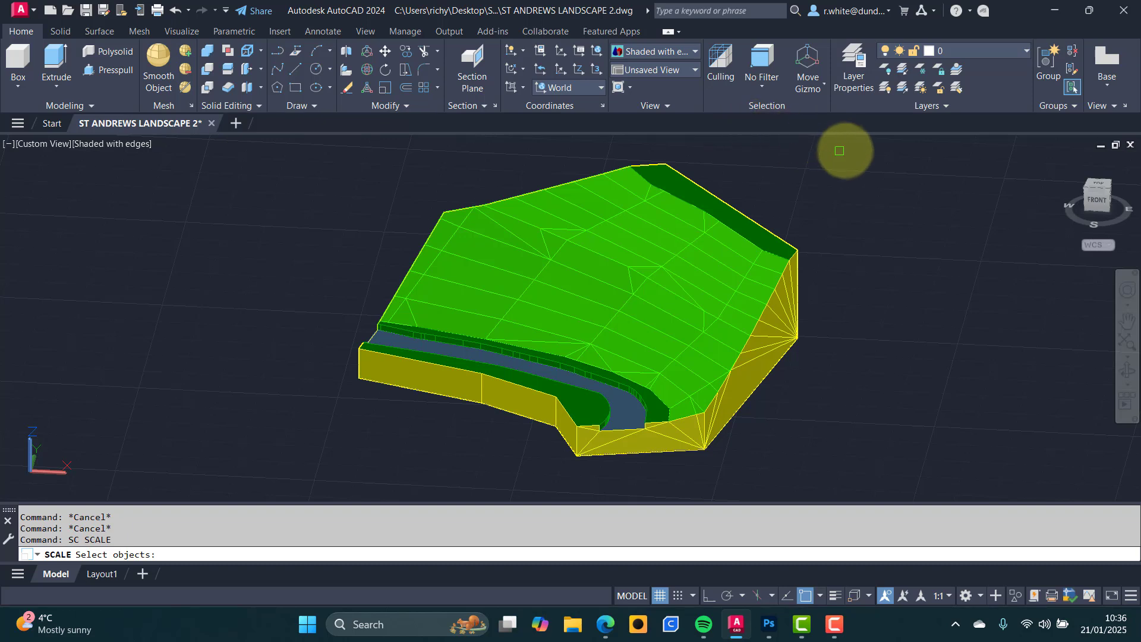
left_click(847, 149)
left_click(300, 476)
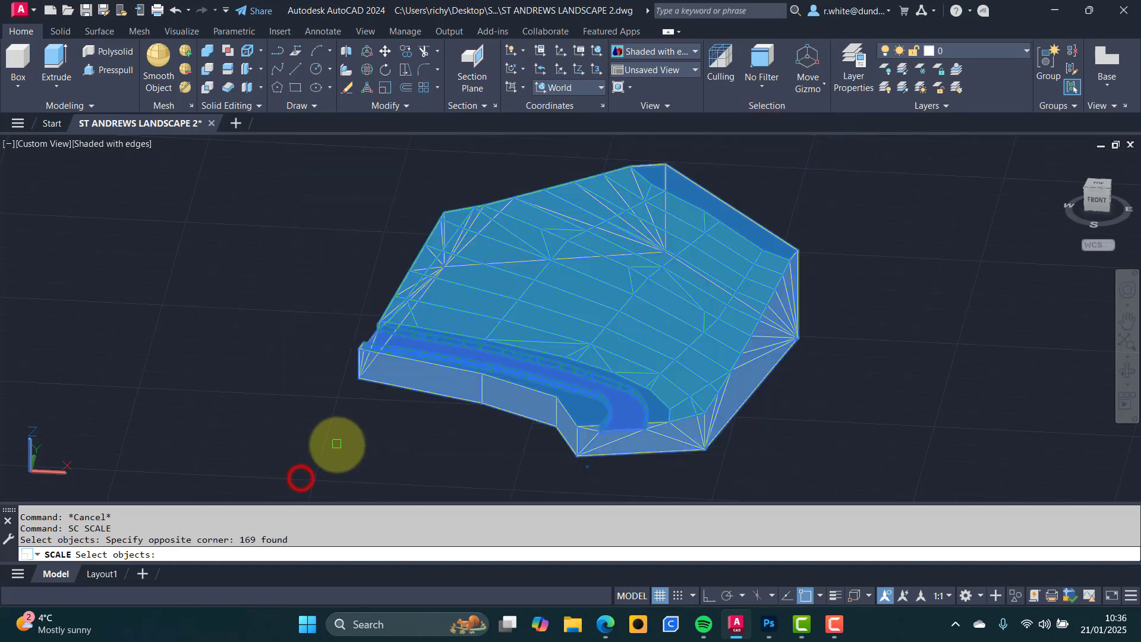
key("Return")
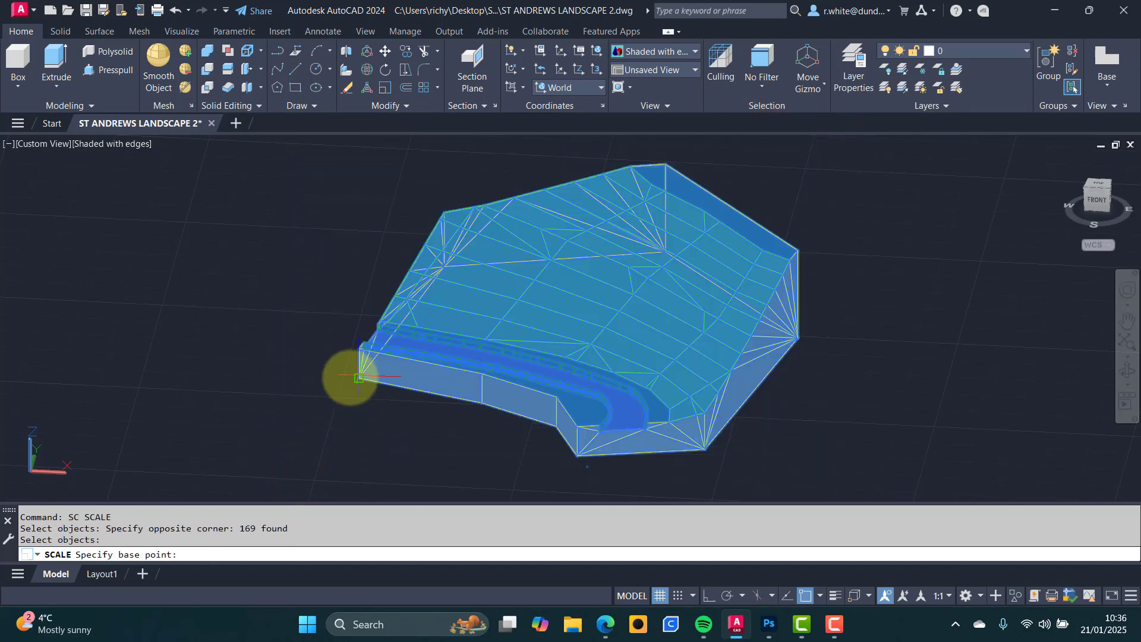
left_click(358, 378)
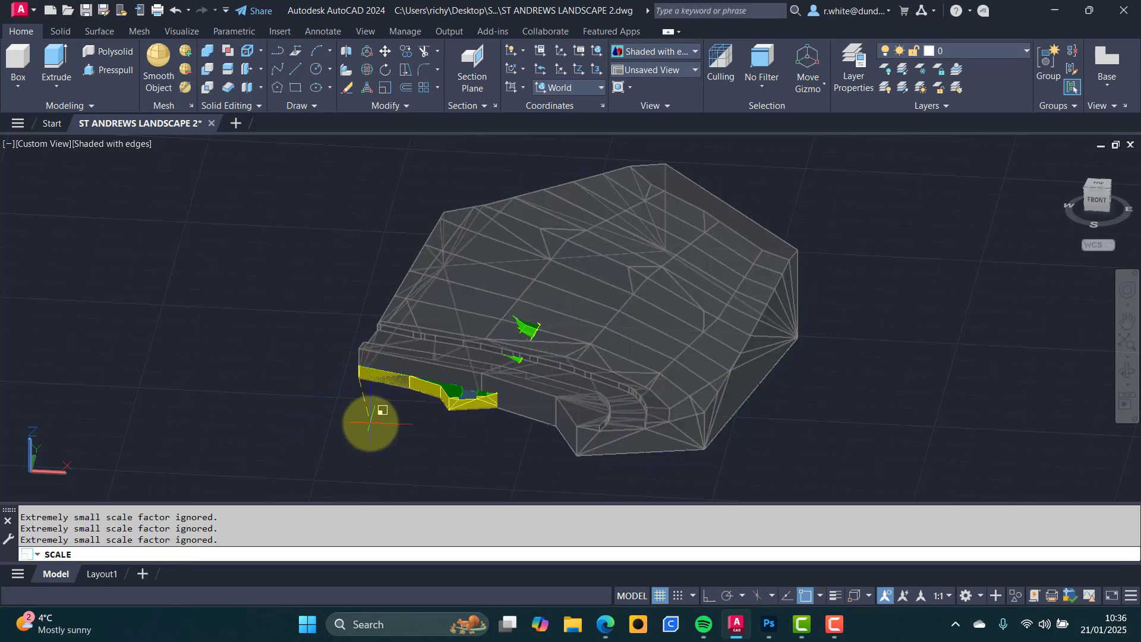
key("Escape")
key("Escape")
Scale the whole terrain model from its front-left base corner by reference, using reference length 500 and new length 1.
middle_click_drag(427, 443, 575, 417)
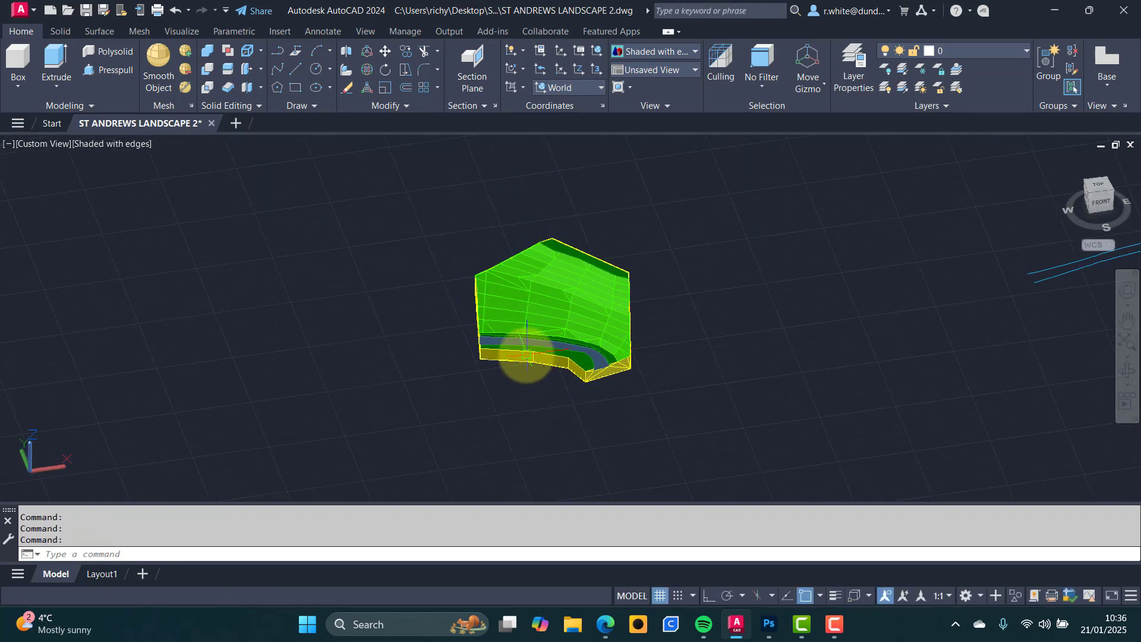
type("sc")
key("Return")
left_click(438, 198)
left_click(705, 411)
key("Return")
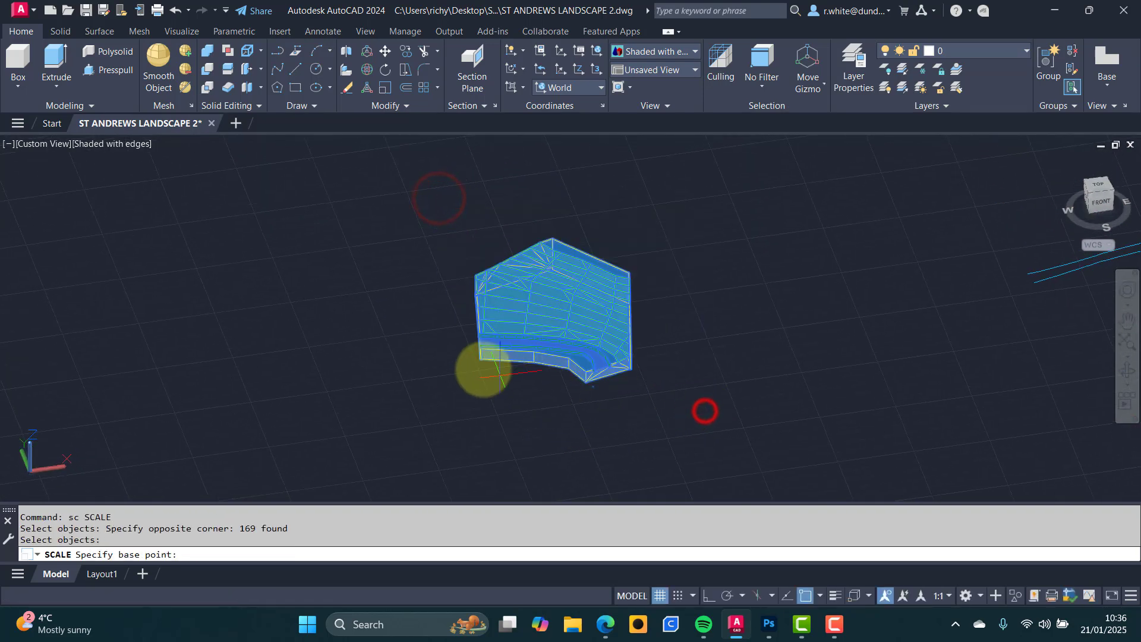
left_click(482, 365)
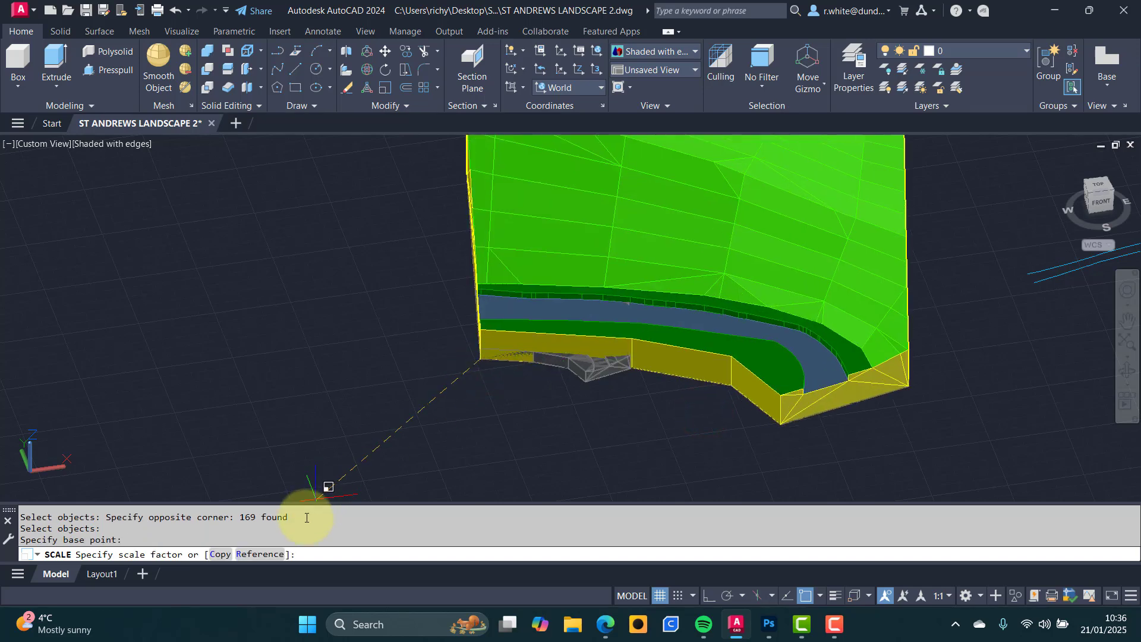
left_click(260, 554)
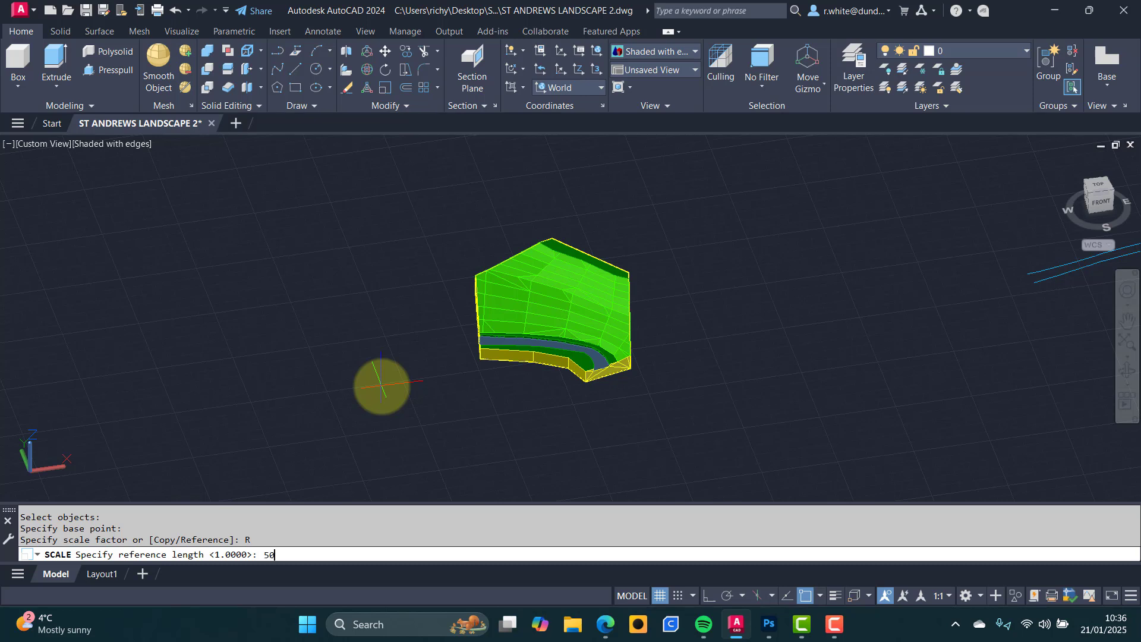
key("Return")
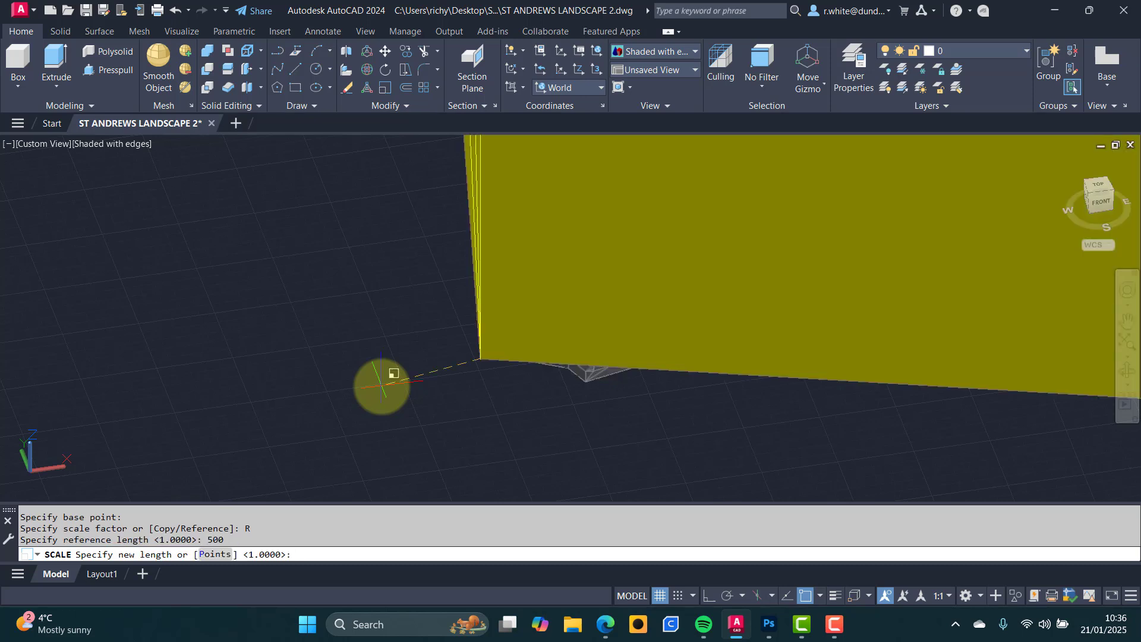
key("Return")
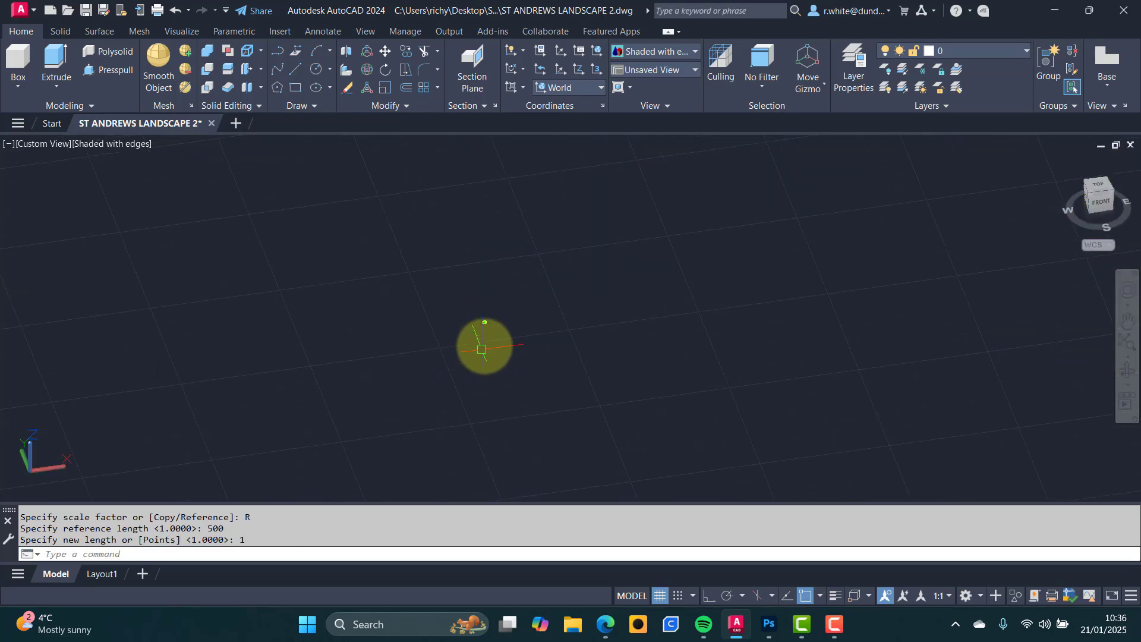
scroll(486, 333, "up", 5)
scroll(485, 334, "up", 4)
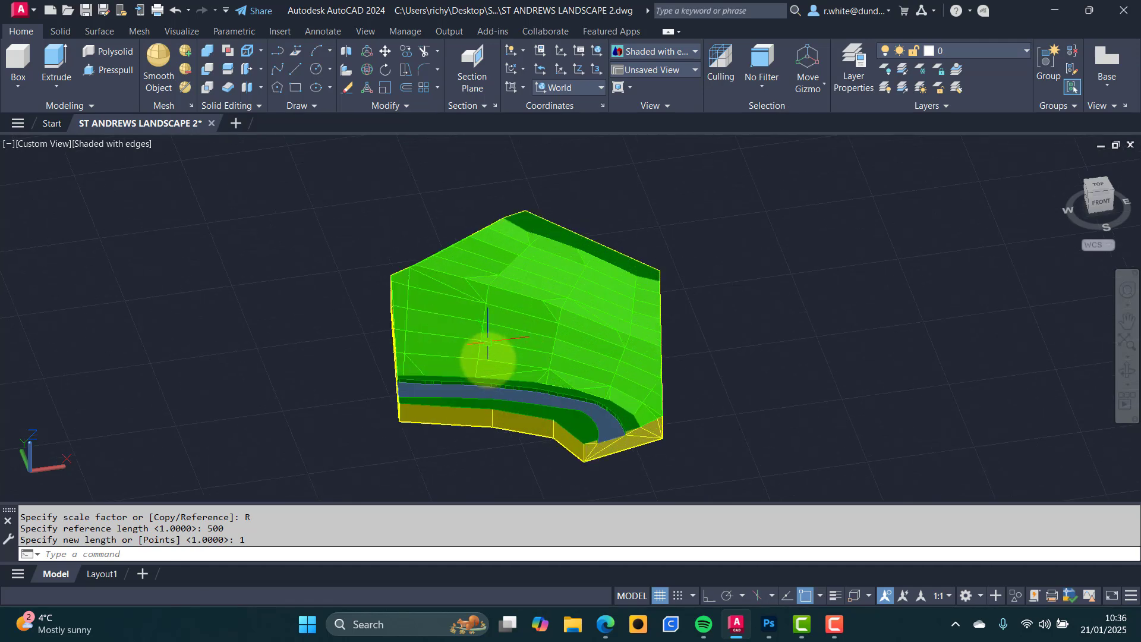
Measure the distance between the left and right front base corners of the scaled terrain model.
key("Escape")
key("Escape")
type("d")
key("Return")
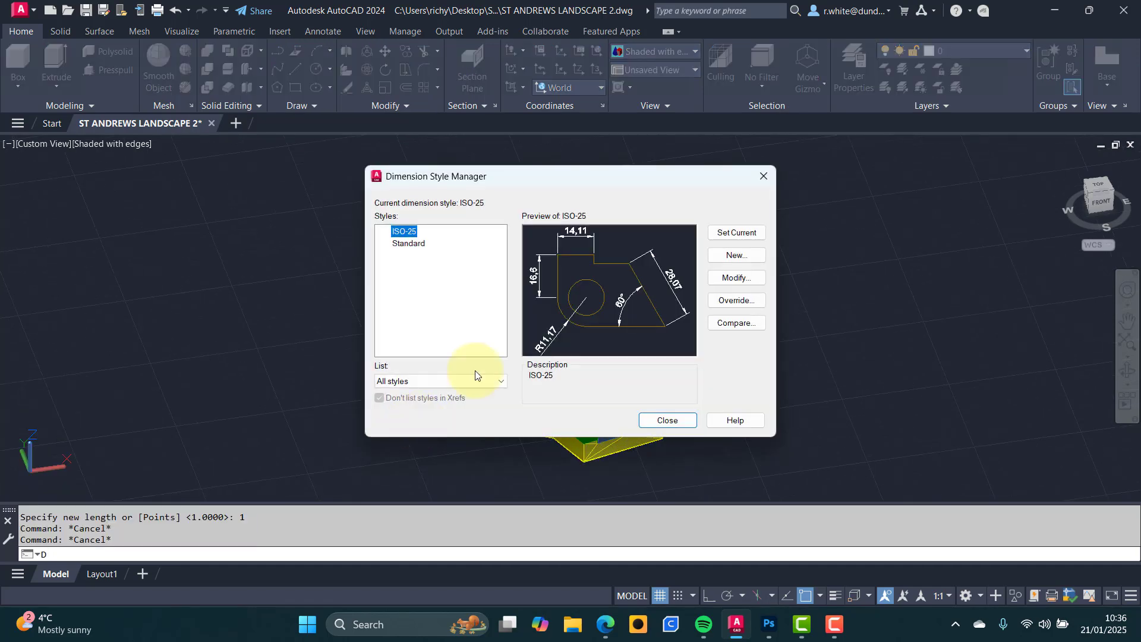
key("Escape")
type("di")
key("Return")
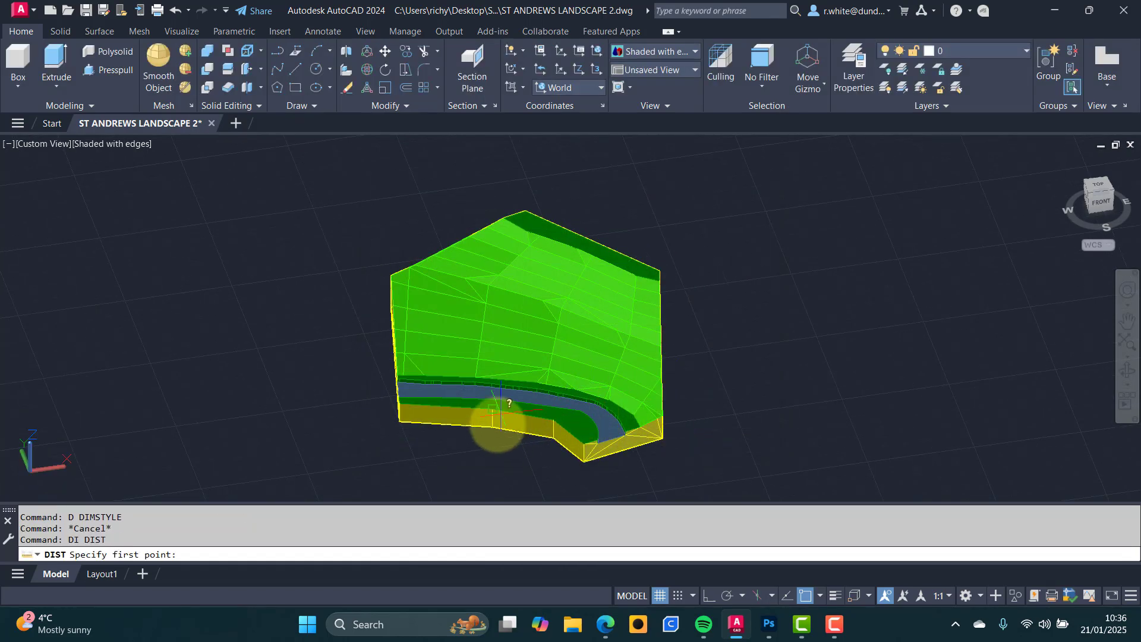
left_click(395, 435)
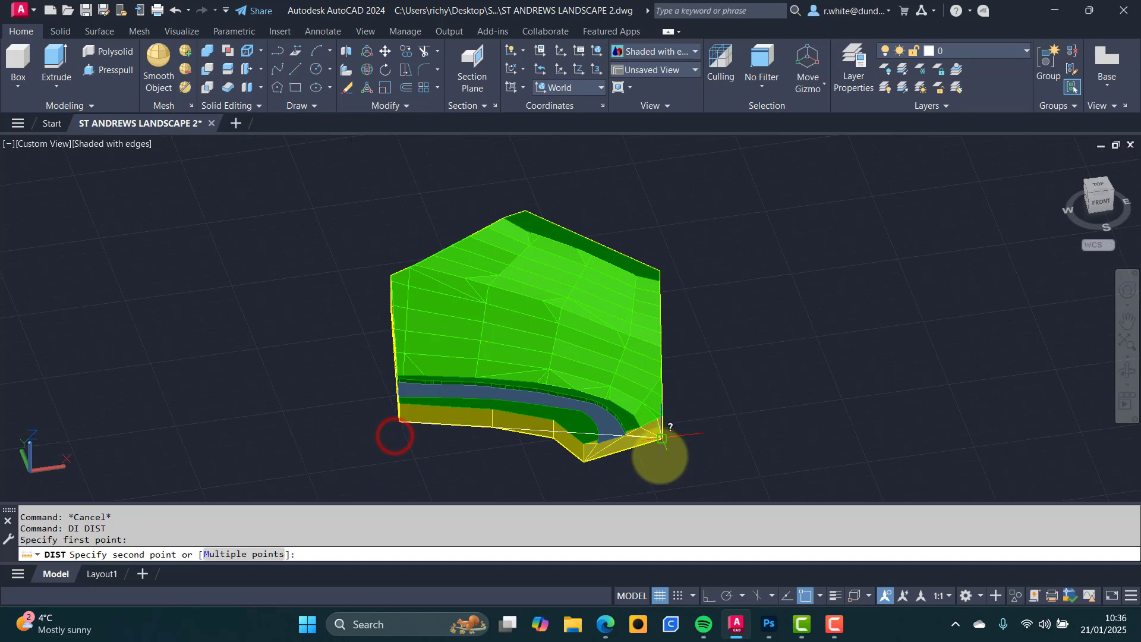
left_click(657, 458)
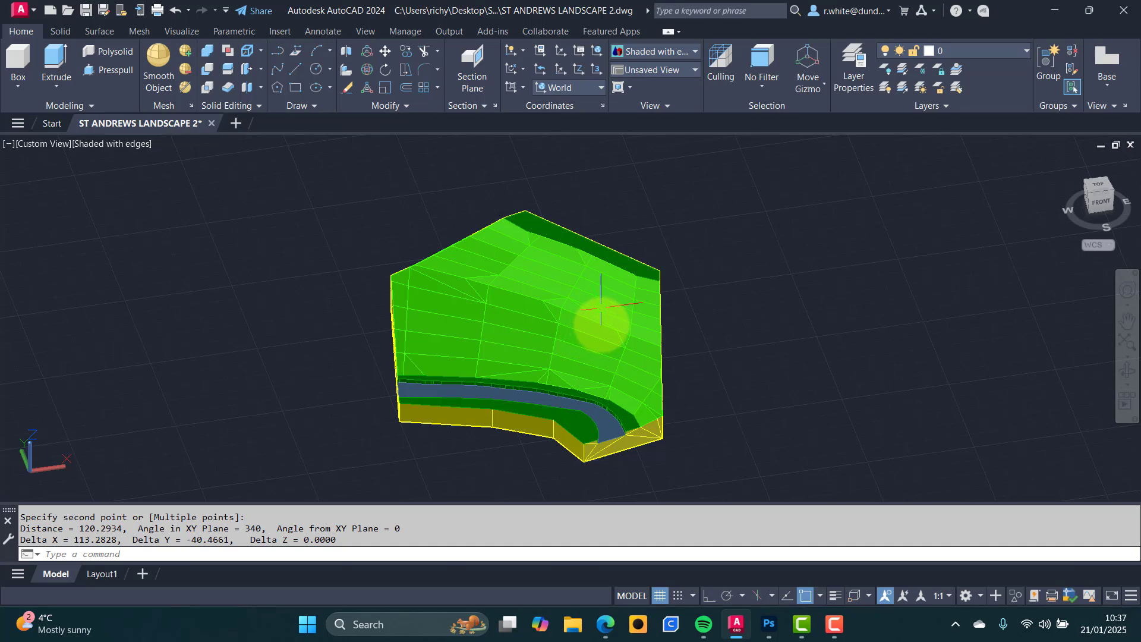
Undo the reference scaling of the terrain model.
key("Escape")
key("Escape")
key("ctrl+z")
key("ctrl+z")
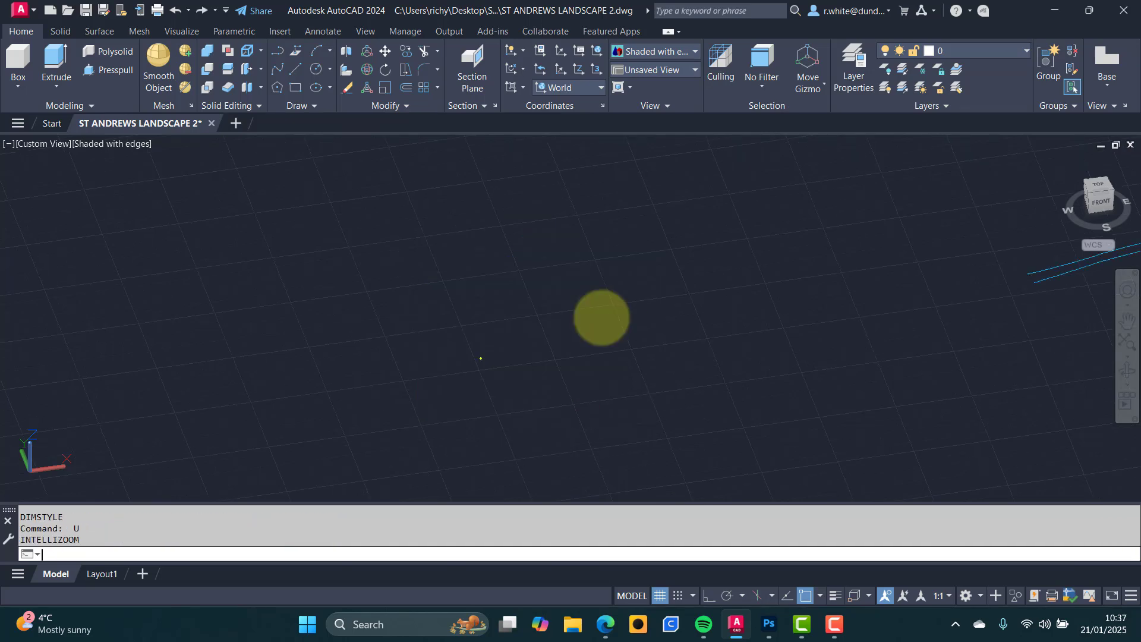
key("ctrl+z")
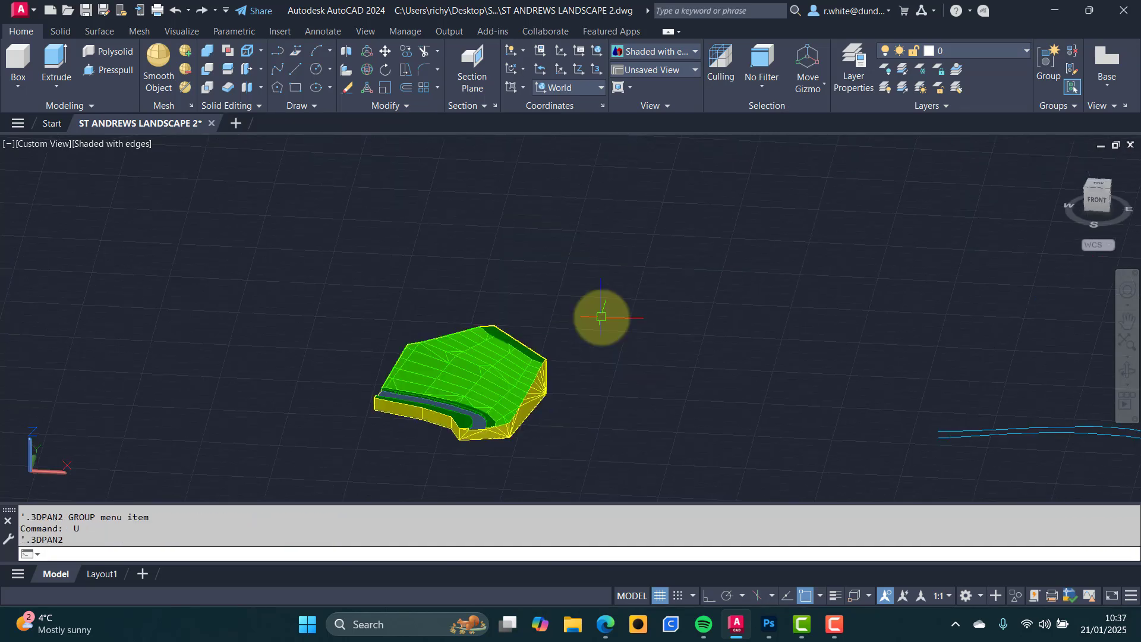
Erase four adjoining SLOPE faces just below the flat area at the rear of the terrain.
middle_click_drag(600, 317, 649, 254)
scroll(624, 262, "up", 4)
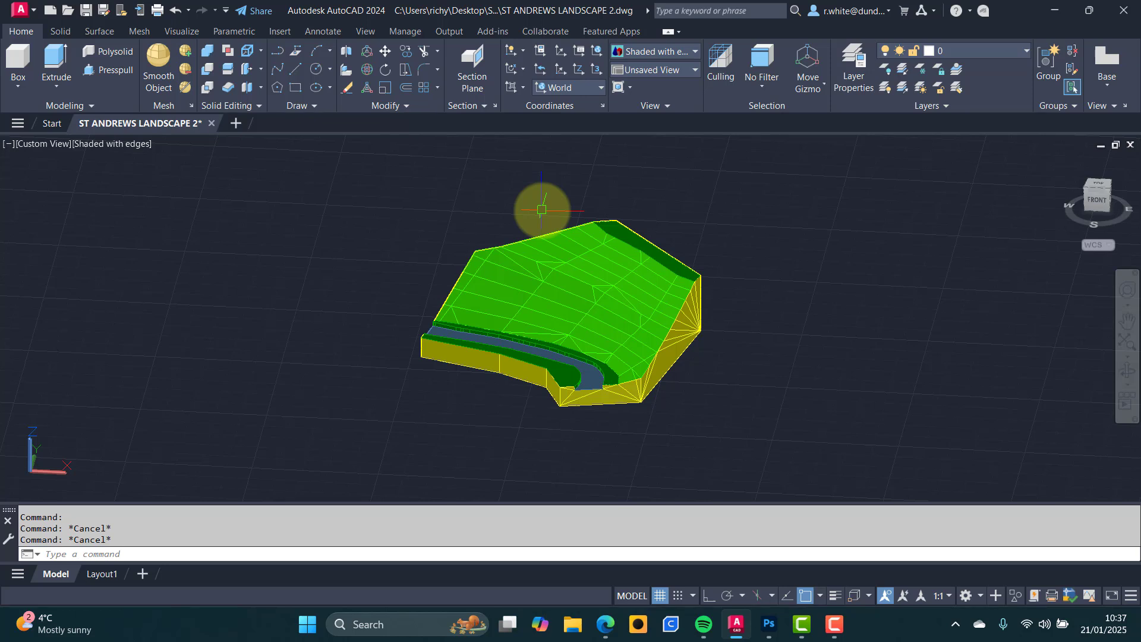
scroll(618, 258, "up", 4)
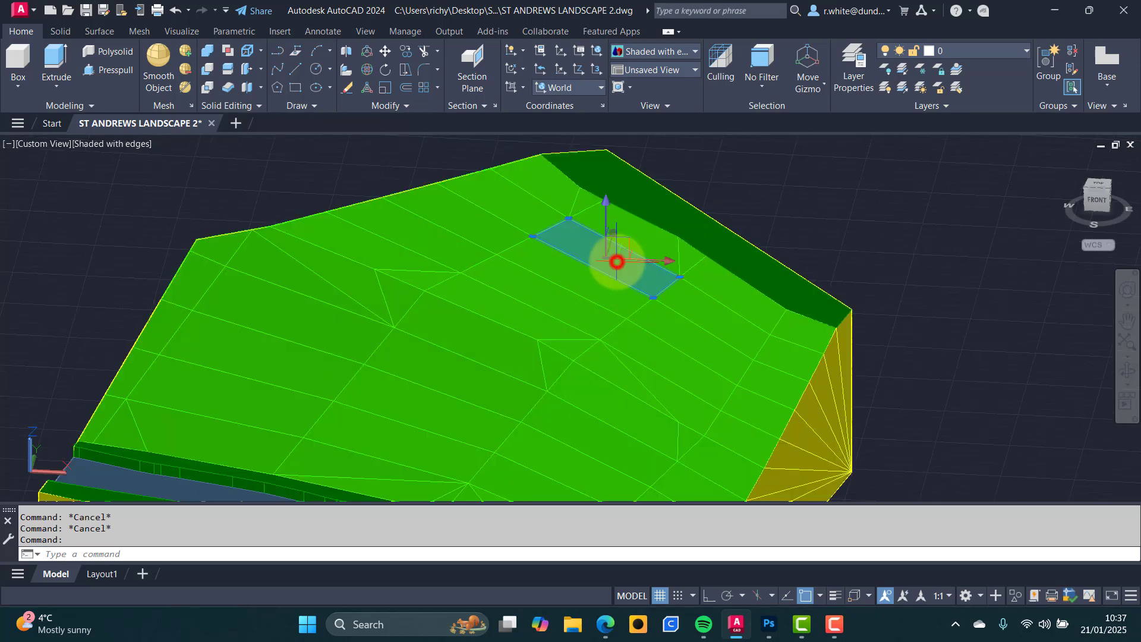
key("Delete")
left_click(586, 286)
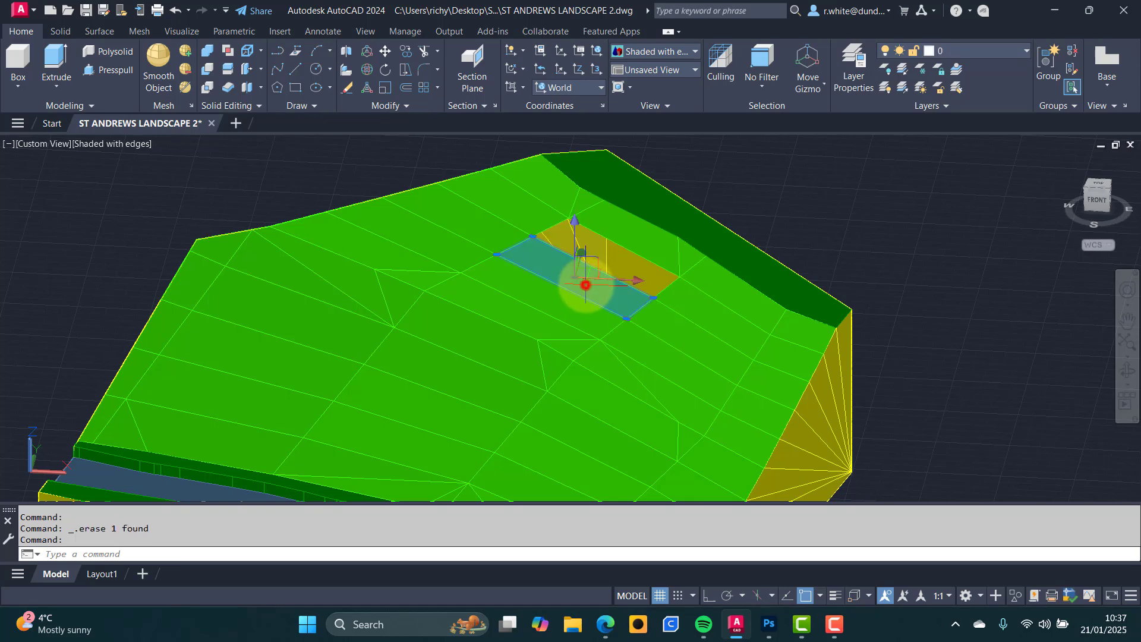
key("Delete")
left_click(662, 322)
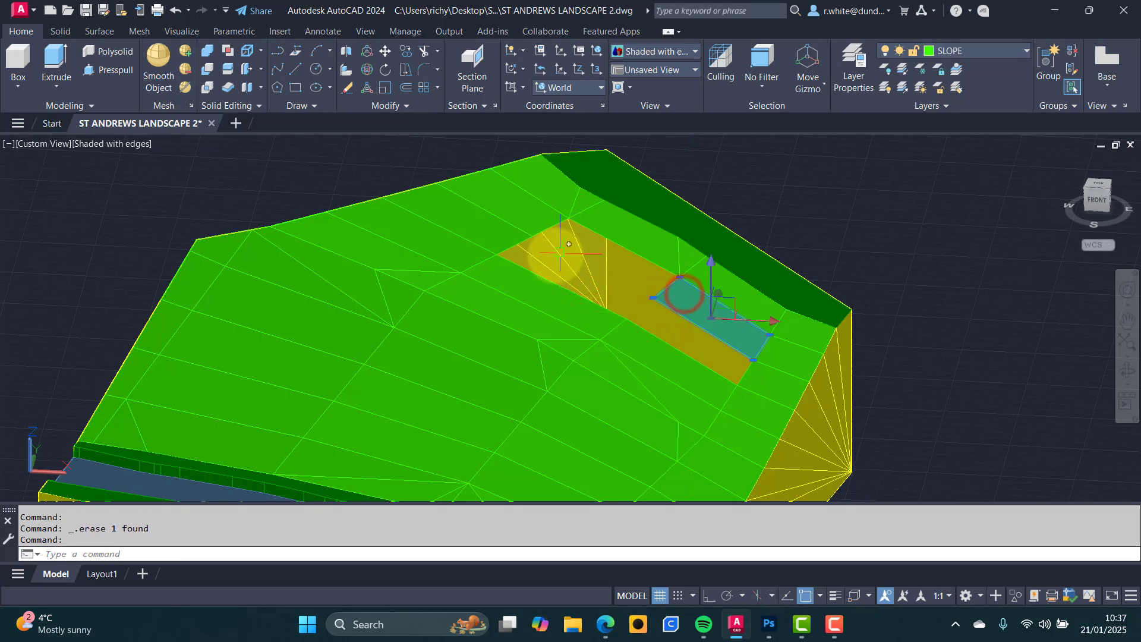
key("Delete")
left_click(654, 288)
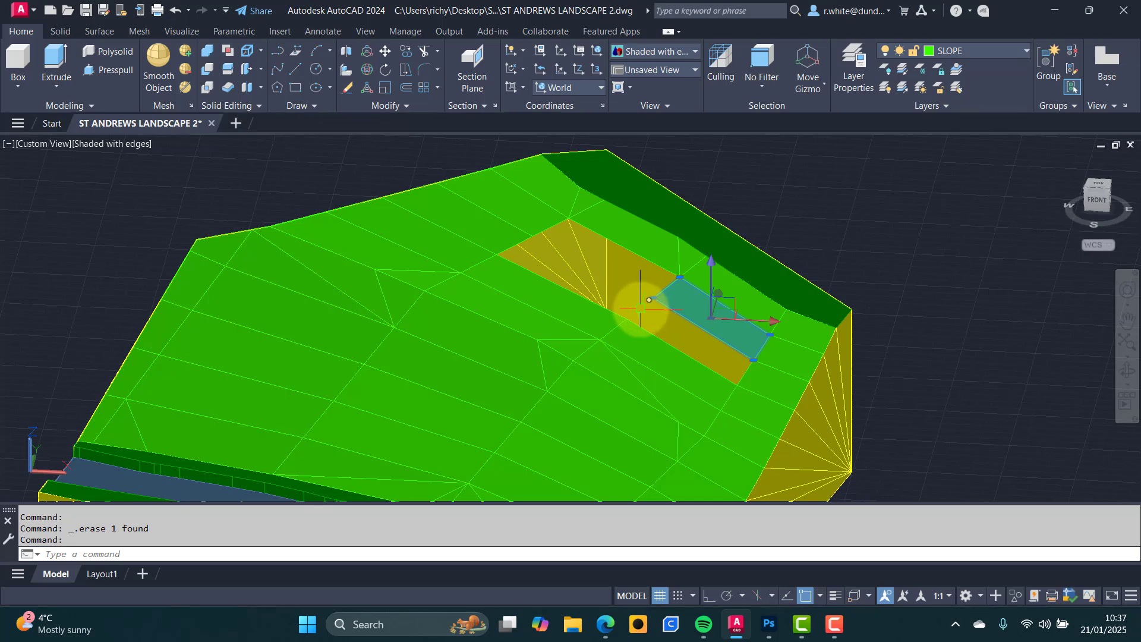
key("Delete")
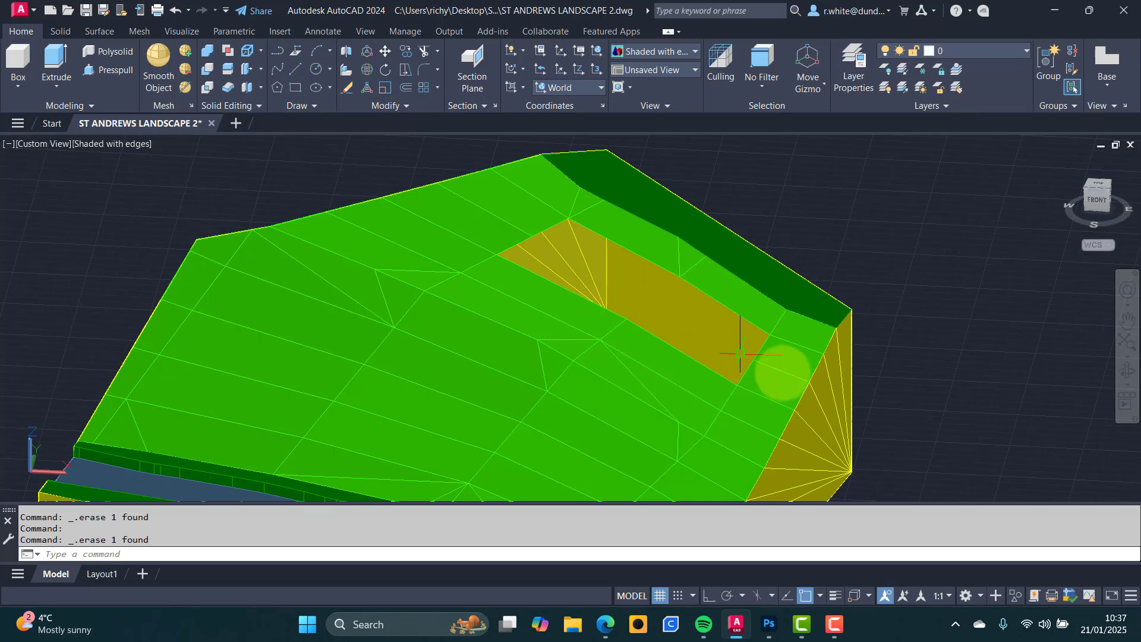
Undo the four face erasures on the terrain slope.
type("u")
key("Return")
key("Return")
key("Return")
key("Return")
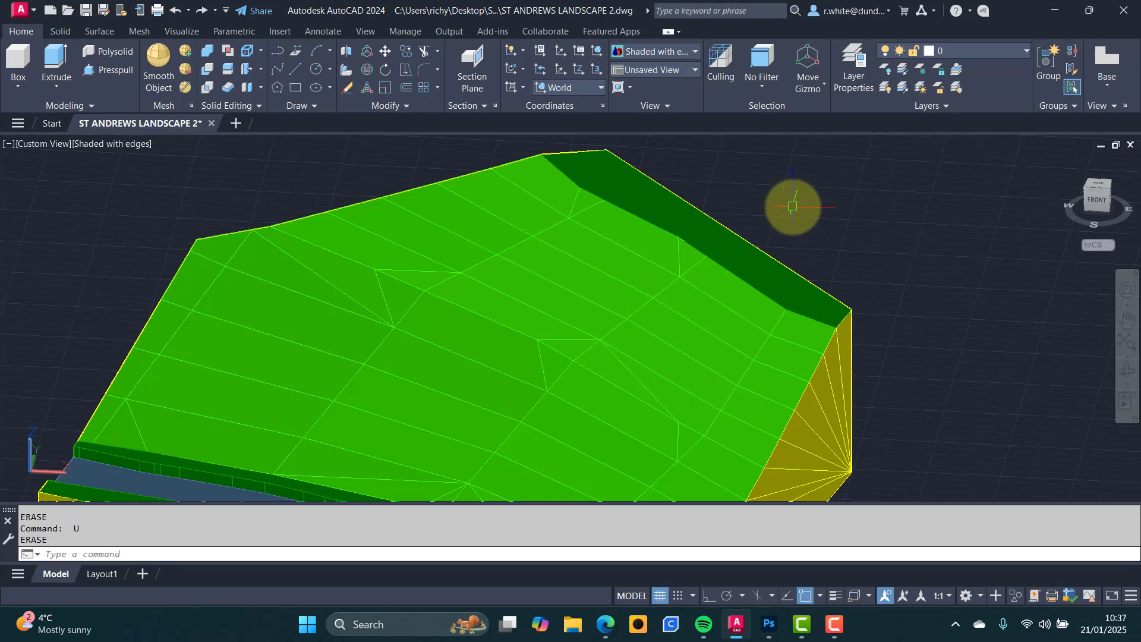
scroll(792, 215, "down", 3)
middle_click_drag(791, 218, 797, 194)
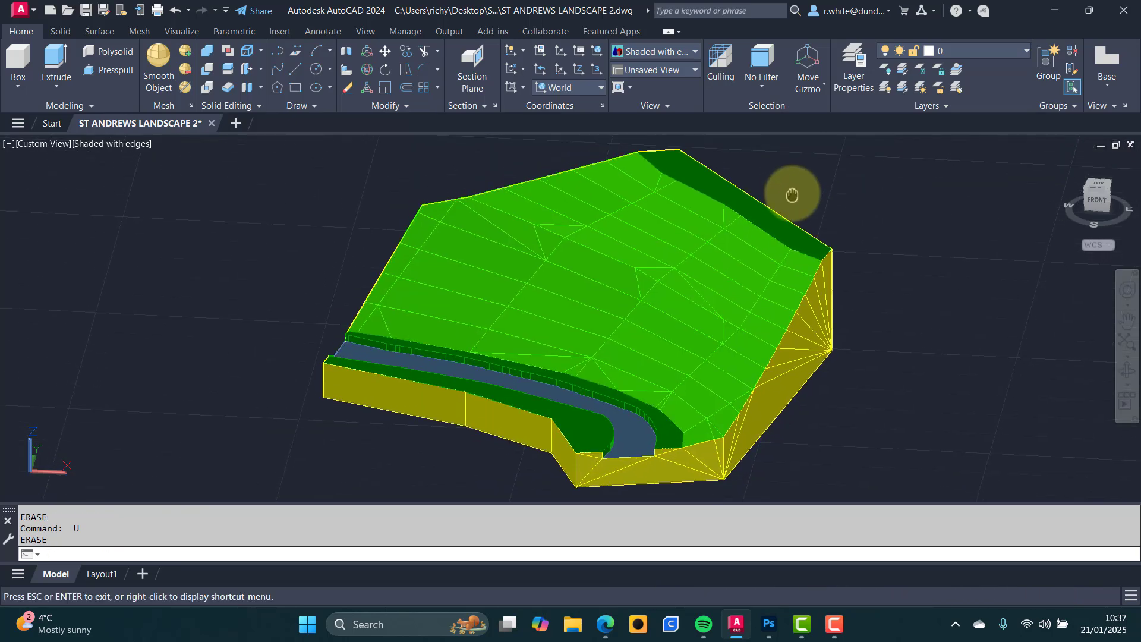